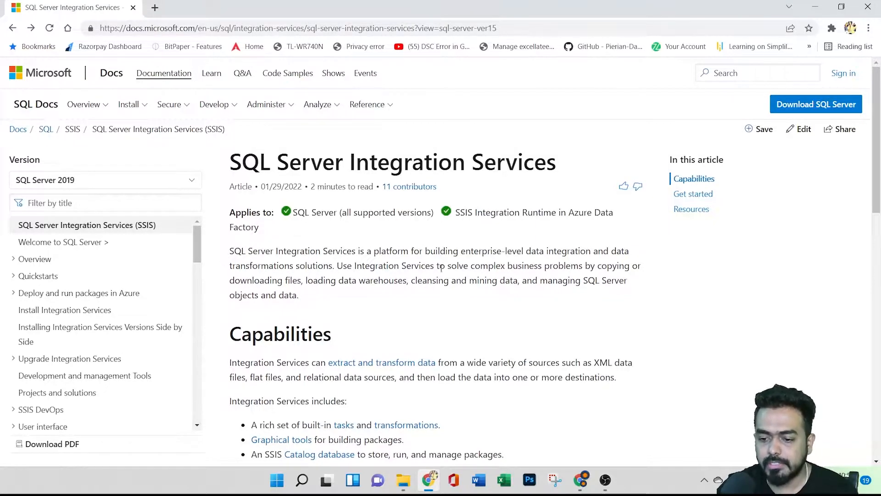
Step: Read the SQL Server Integration Services overview article, covering its description, capabilities and getting-started sections
{"action": "left_click_drag", "start_coordinate": [473, 266], "coordinate": [596, 267]}
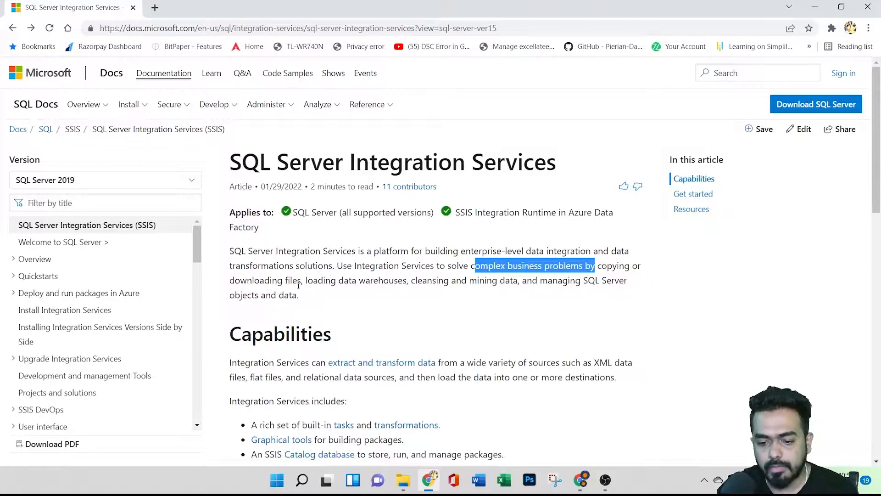
{"action": "left_click_drag", "start_coordinate": [337, 281], "coordinate": [389, 281]}
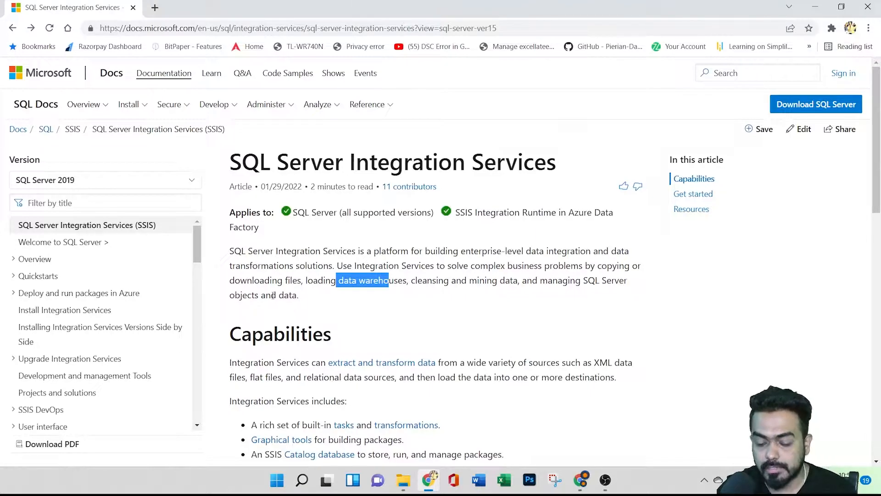
{"action": "scroll", "coordinate": [436, 312], "scroll_direction": "down", "scroll_amount": 3}
{"action": "scroll", "coordinate": [436, 312], "scroll_direction": "down", "scroll_amount": 2}
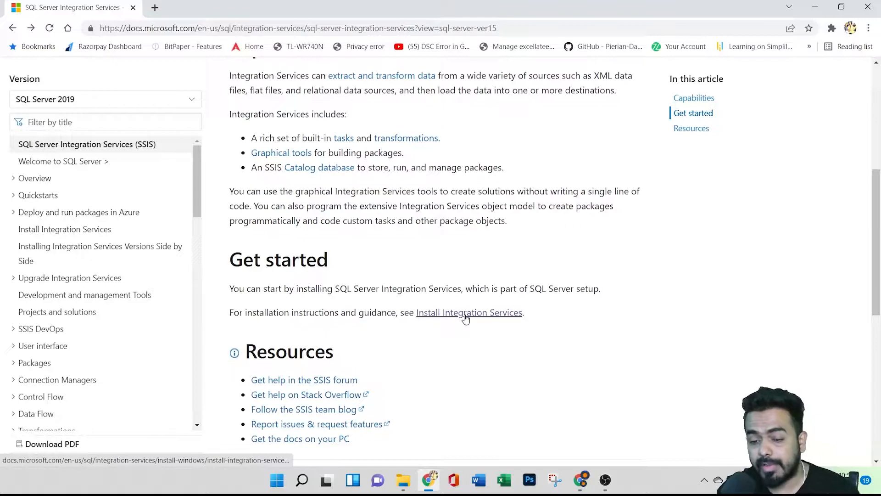
{"action": "scroll", "coordinate": [465, 318], "scroll_direction": "up", "scroll_amount": 2}
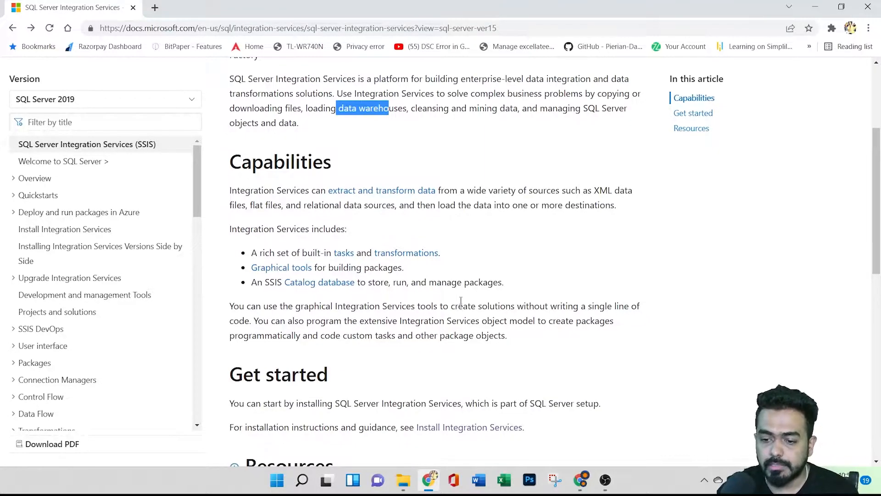
{"action": "scroll", "coordinate": [509, 340], "scroll_direction": "up", "scroll_amount": 4}
{"action": "scroll", "coordinate": [504, 342], "scroll_direction": "down", "scroll_amount": 6}
{"action": "scroll", "coordinate": [503, 342], "scroll_direction": "down", "scroll_amount": 5}
{"action": "scroll", "coordinate": [502, 341], "scroll_direction": "up", "scroll_amount": 10}
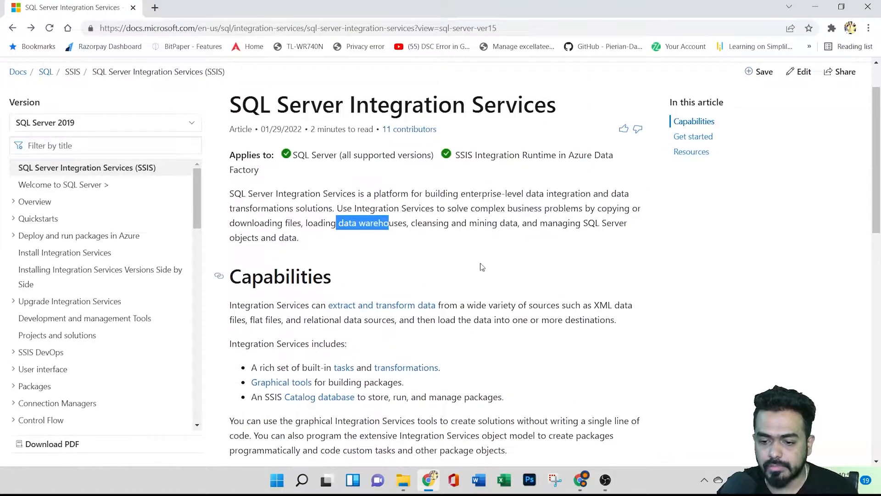
{"action": "left_click", "coordinate": [469, 233]}
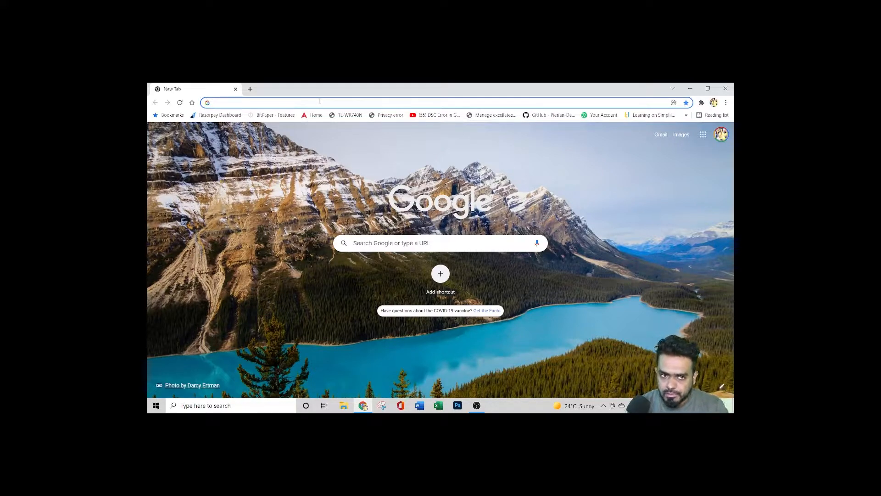
Step: Search the web for "download sql server" and open Microsoft's SQL Server Downloads page
{"action": "type", "text": "down"}
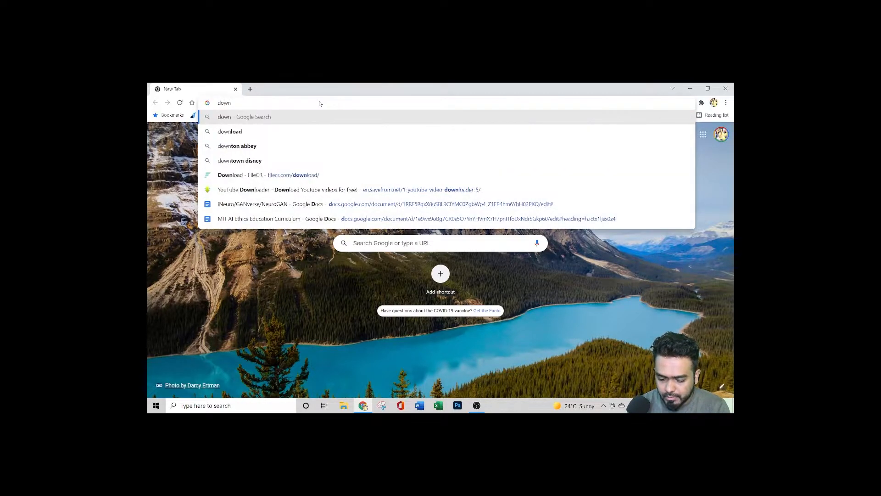
{"action": "type", "text": "laod sql server"}
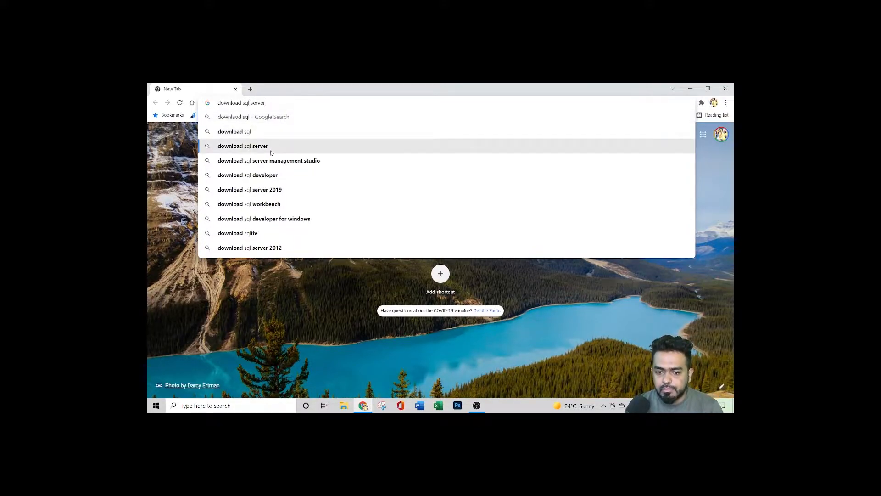
{"action": "left_click", "coordinate": [266, 146]}
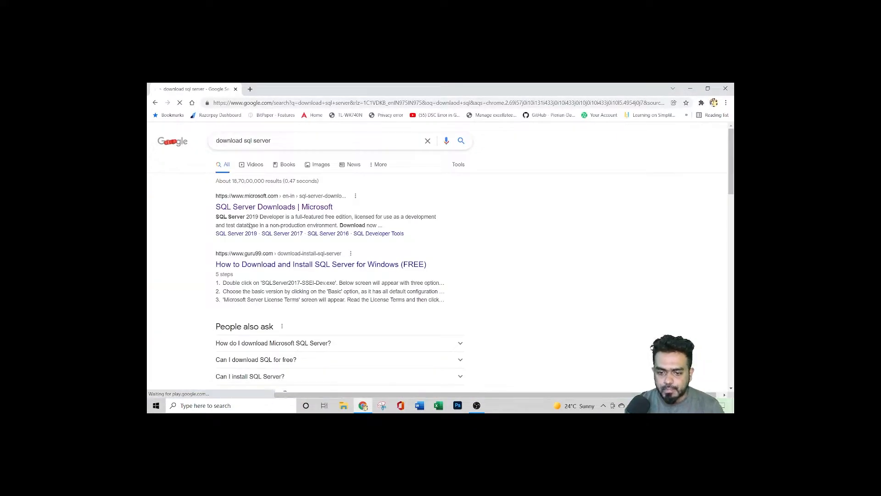
{"action": "left_click", "coordinate": [252, 207]}
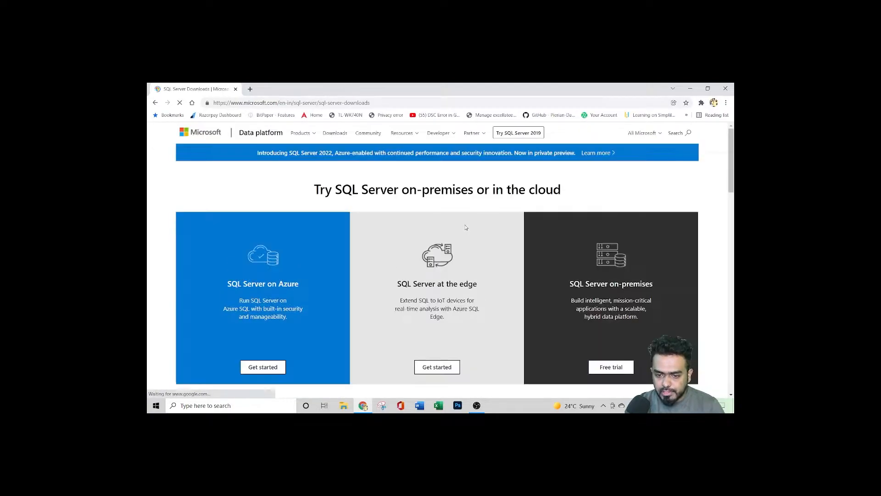
Step: Download the free SQL Server 2019 Developer edition and launch the SQL2019-SSEI-Dev.exe installer
{"action": "scroll", "coordinate": [397, 267], "scroll_direction": "down", "scroll_amount": 5}
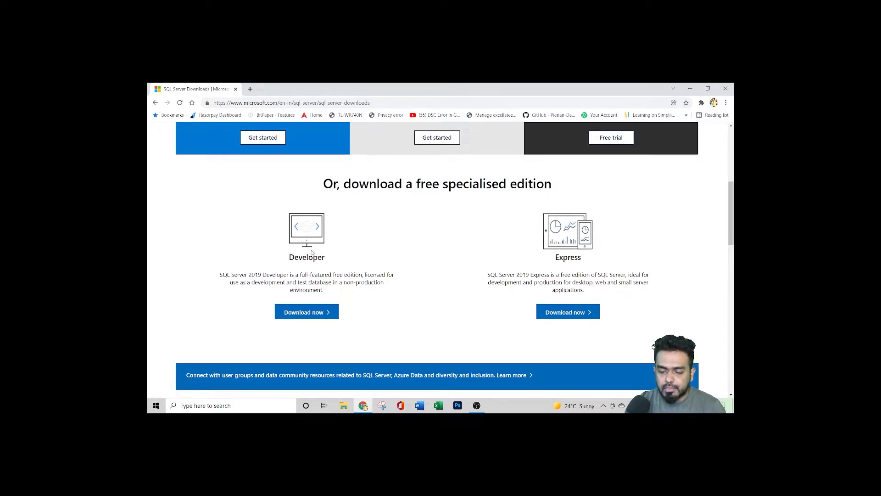
{"action": "left_click", "coordinate": [304, 314]}
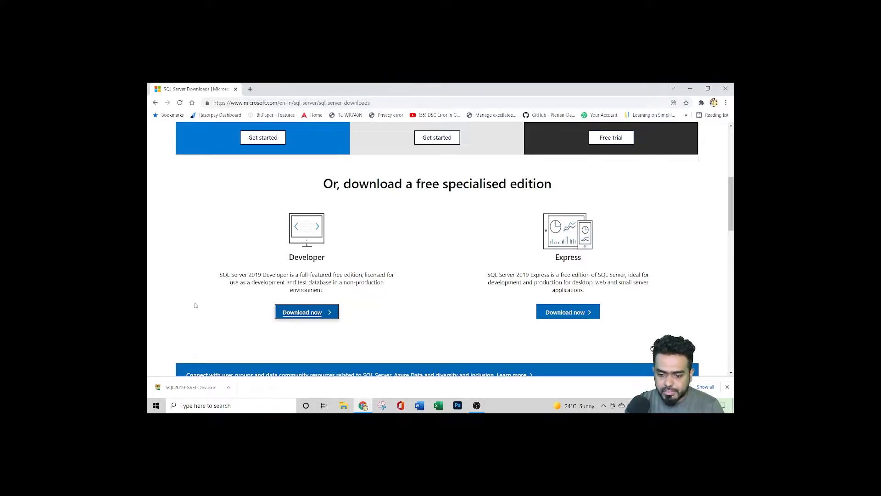
{"action": "right_click", "coordinate": [179, 384]}
{"action": "left_click", "coordinate": [205, 340]}
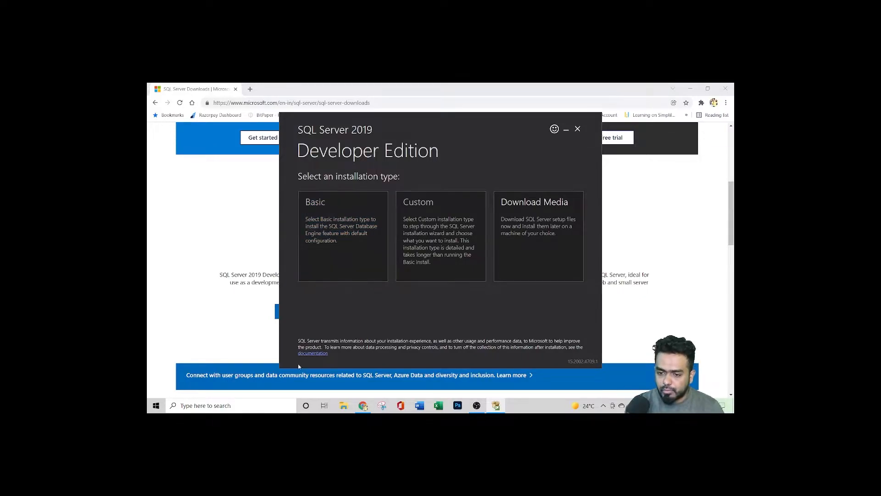
Step: Run a Basic installation of SQL Server 2019 Developer, accepting the license terms and keeping the default install location
{"action": "left_click", "coordinate": [335, 246]}
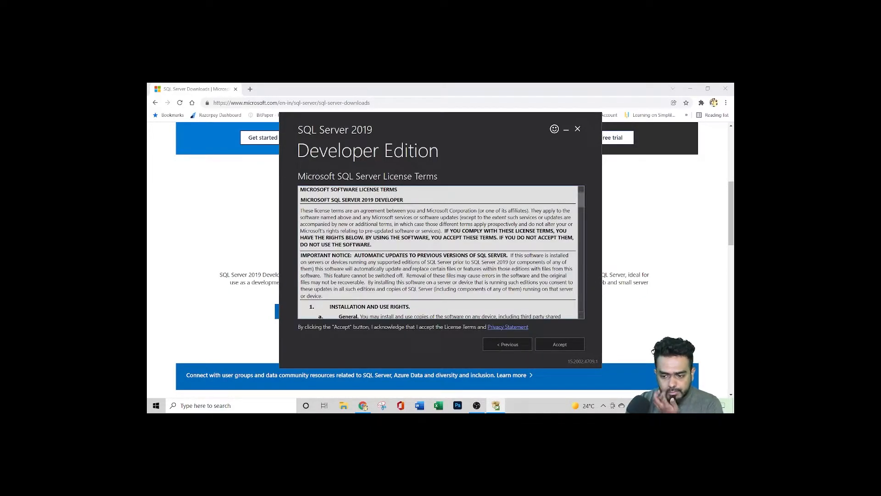
{"action": "left_click", "coordinate": [560, 344]}
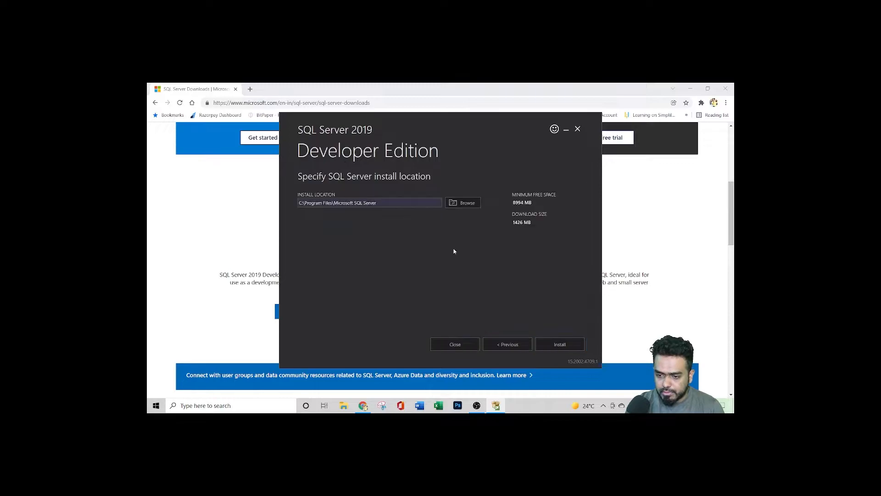
{"action": "left_click", "coordinate": [559, 345]}
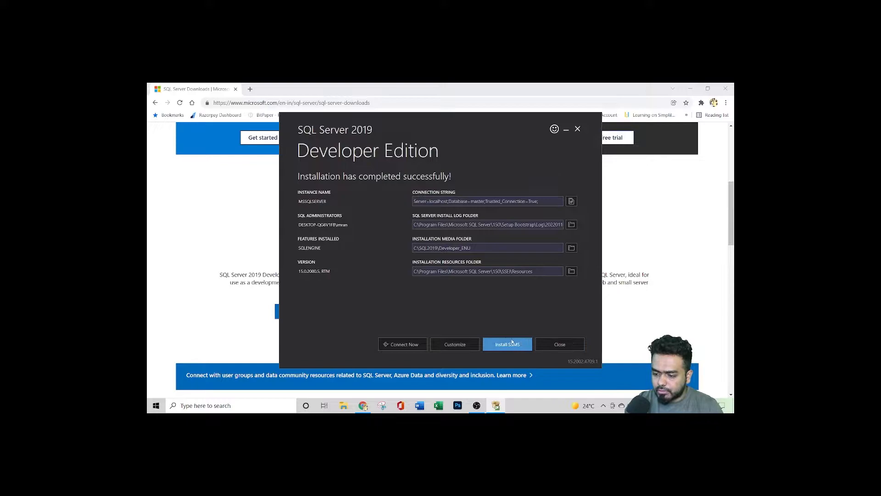
Step: Start customizing the installation and proceed through the update and rule checks, choosing a new installation of SQL Server 2019
{"action": "left_click", "coordinate": [458, 344]}
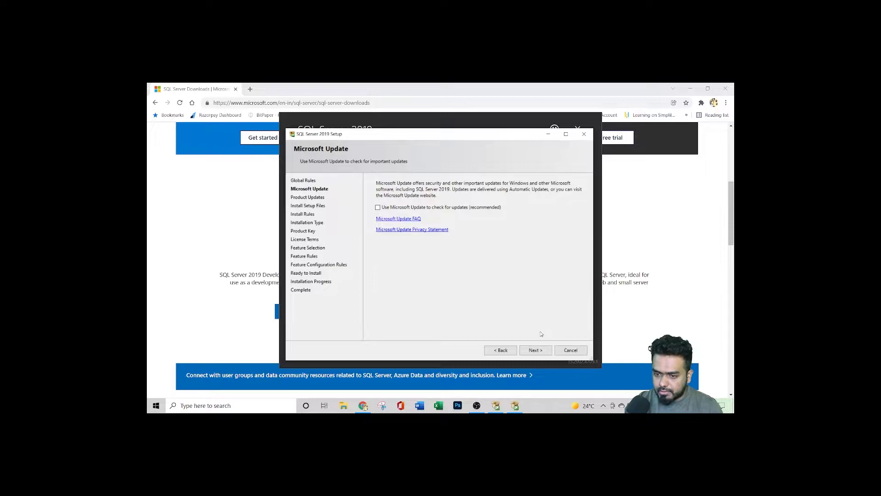
{"action": "left_click", "coordinate": [541, 353]}
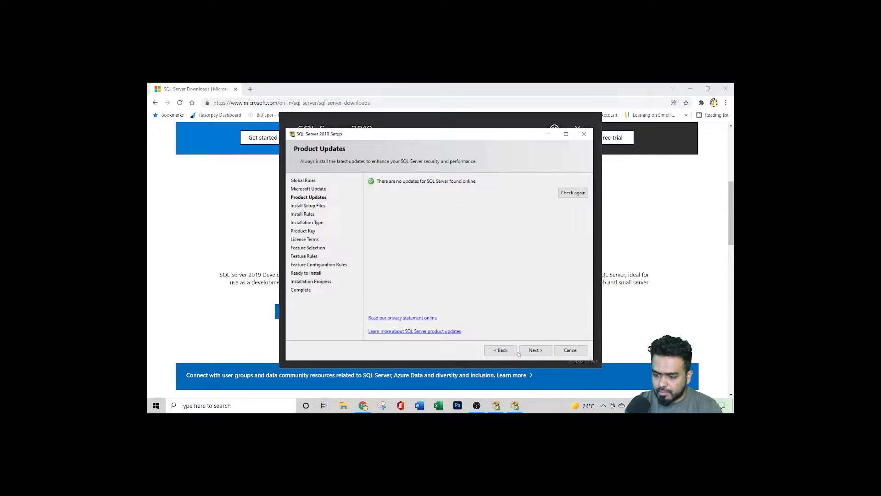
{"action": "left_click", "coordinate": [533, 350]}
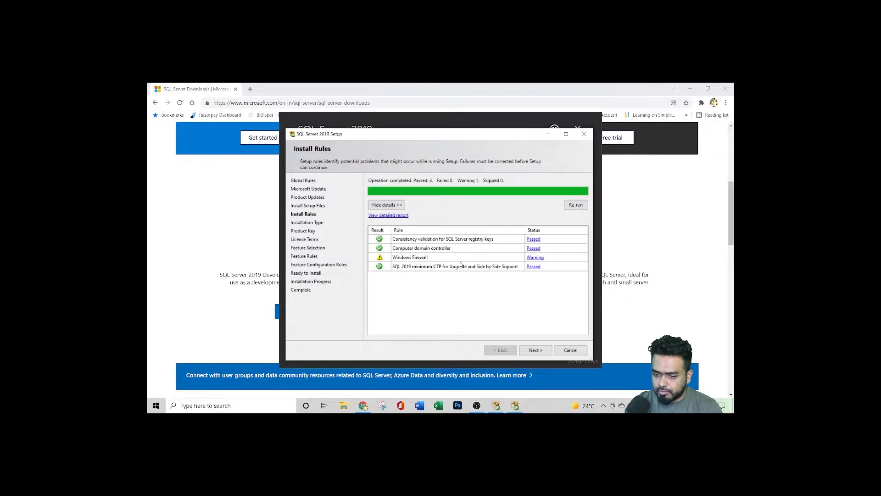
{"action": "left_click", "coordinate": [535, 350]}
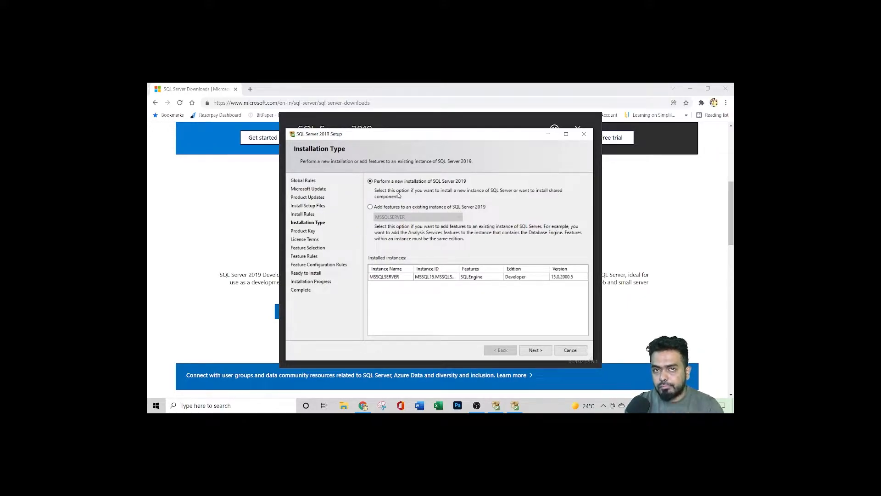
{"action": "left_click", "coordinate": [536, 350]}
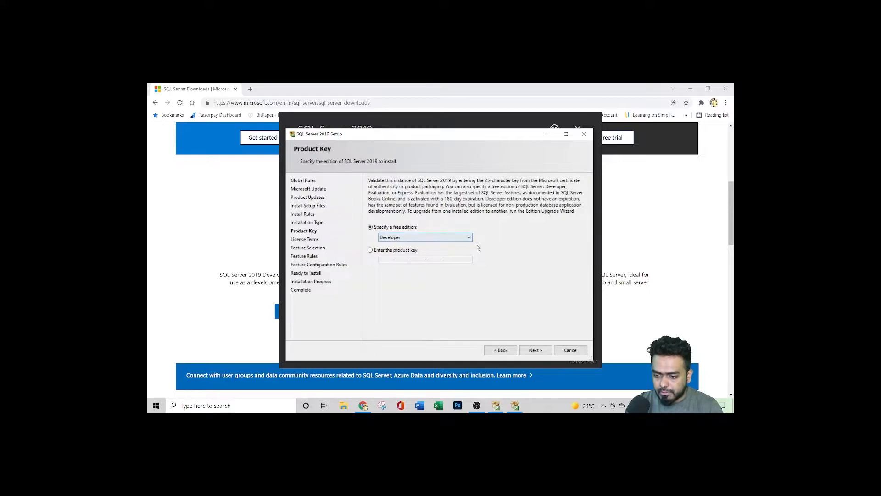
Step: Specify Developer as the free edition to install and continue to the license terms
{"action": "left_click", "coordinate": [469, 242]}
{"action": "left_click", "coordinate": [410, 252]}
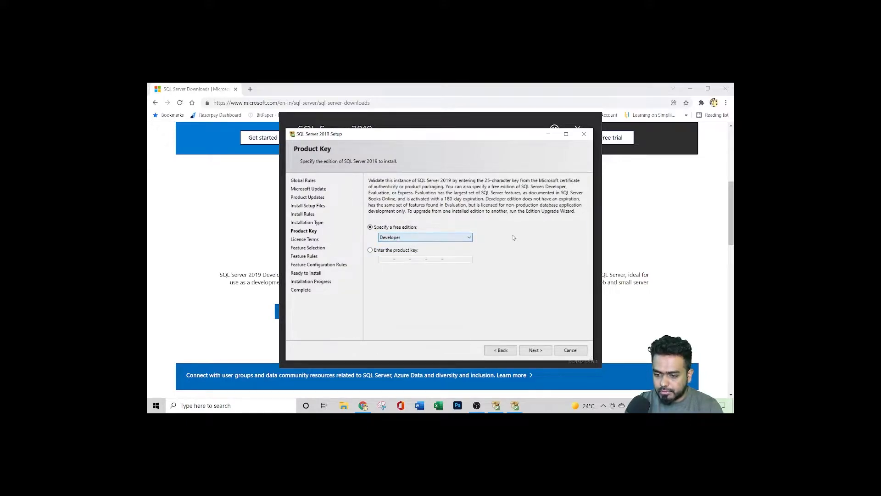
{"action": "left_click", "coordinate": [535, 350]}
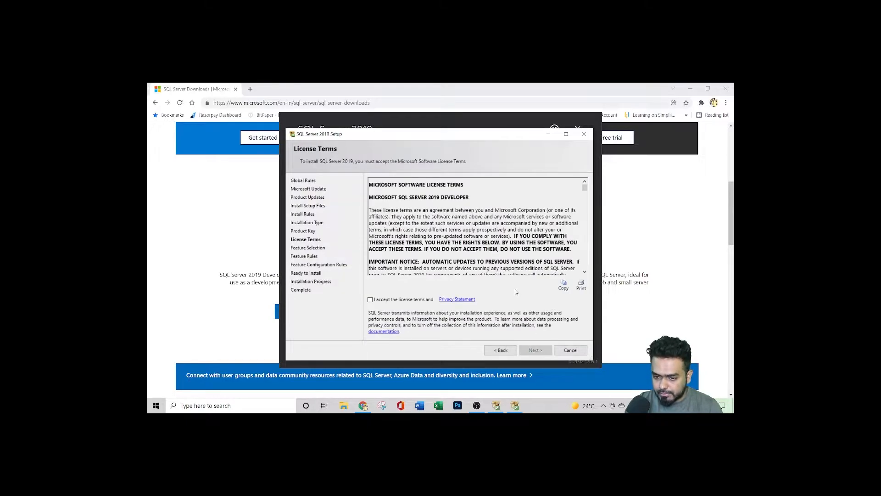
Step: Accept the setup license terms and select Database Engine Services as the feature to install
{"action": "left_click", "coordinate": [370, 299]}
{"action": "left_click", "coordinate": [534, 350]}
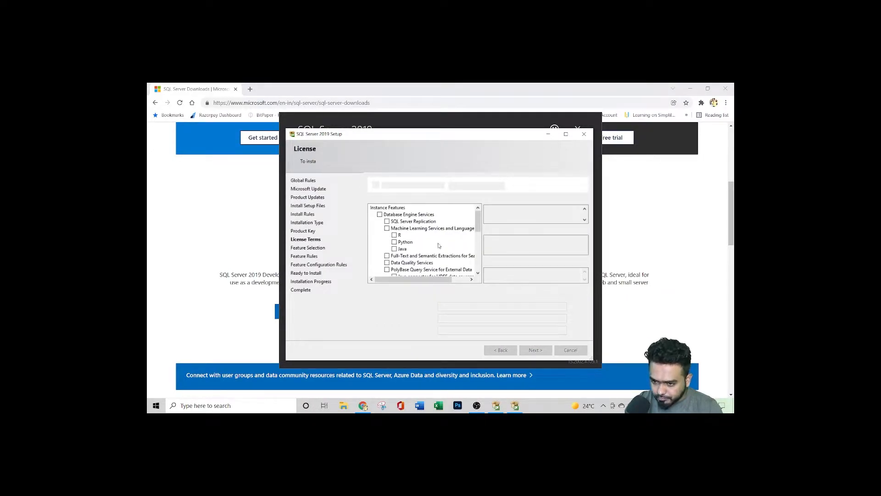
{"action": "left_click", "coordinate": [379, 215]}
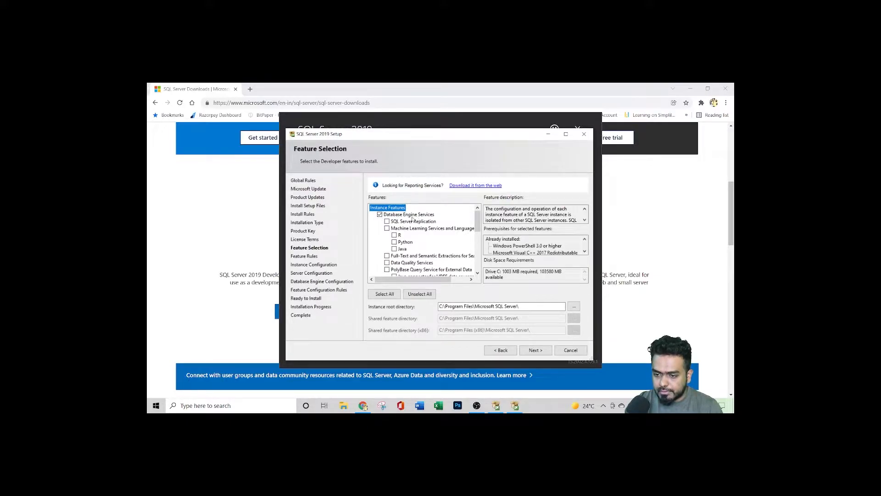
{"action": "left_click", "coordinate": [534, 349]}
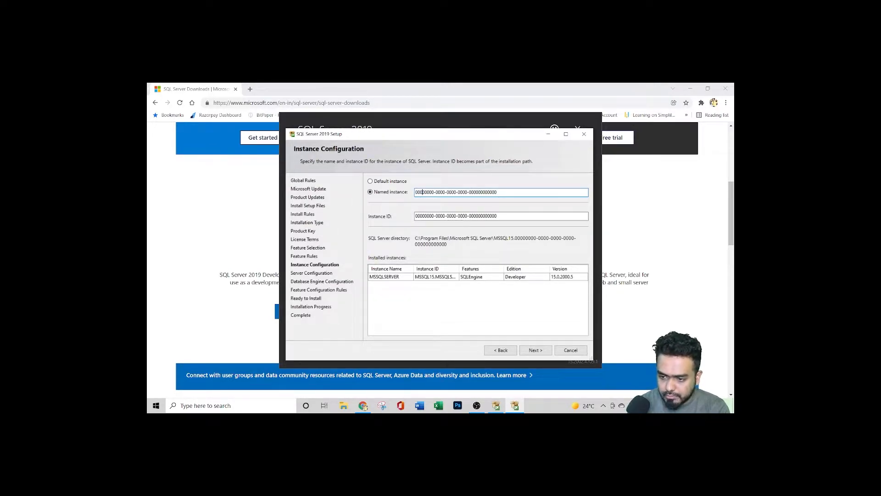
Step: Name the new instance ineuron with instance ID INEURON, and keep the default service account configuration
{"action": "left_click_drag", "start_coordinate": [507, 192], "coordinate": [410, 191]}
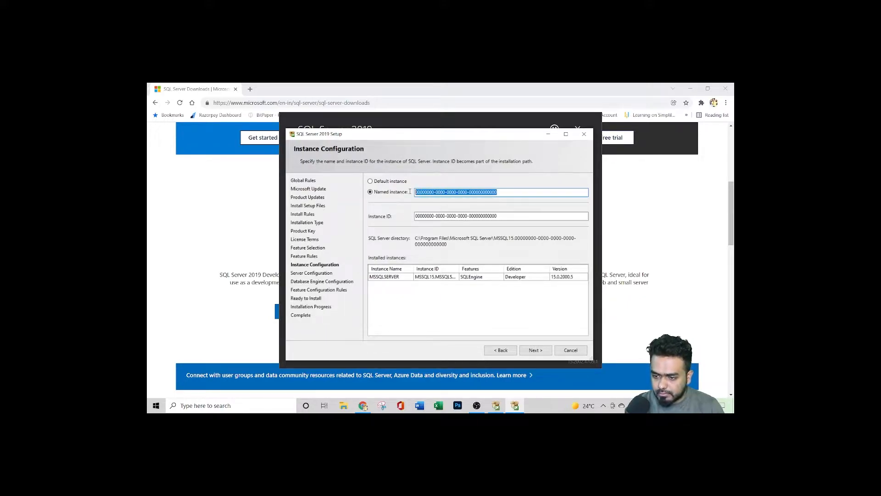
{"action": "key", "text": "BackSpace"}
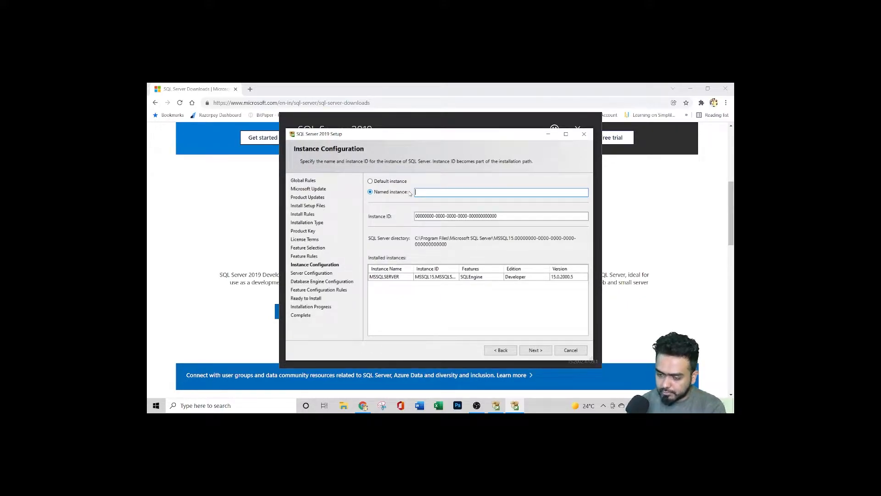
{"action": "type", "text": "ineuron"}
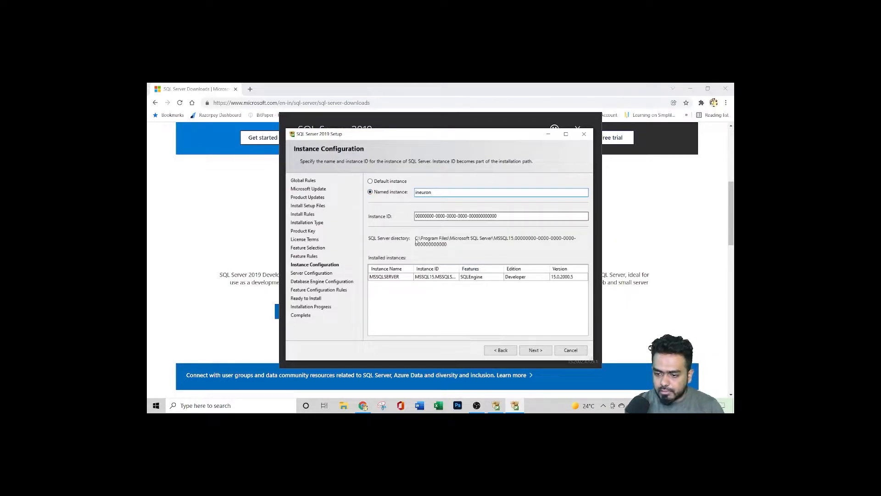
{"action": "left_click", "coordinate": [422, 216]}
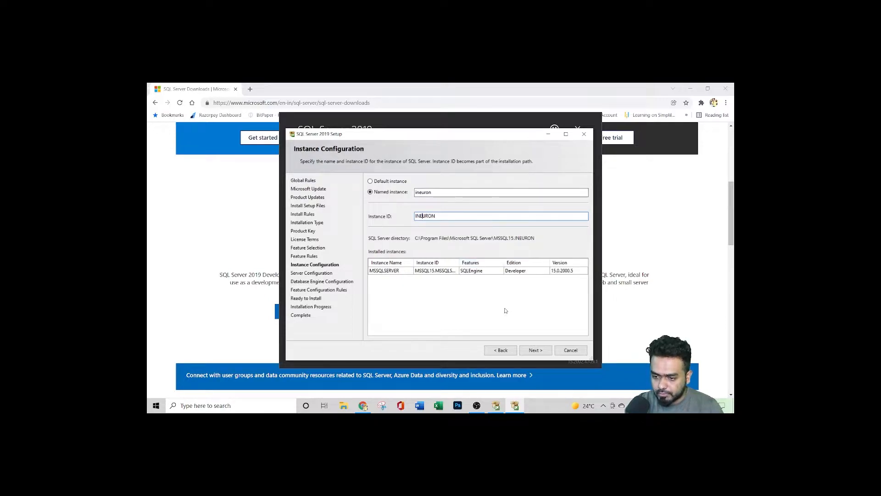
{"action": "left_click", "coordinate": [534, 350]}
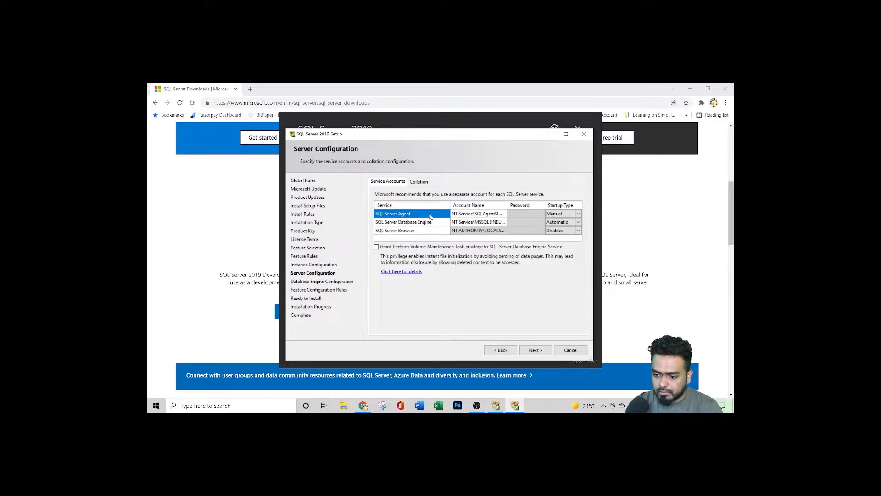
{"action": "left_click", "coordinate": [535, 350]}
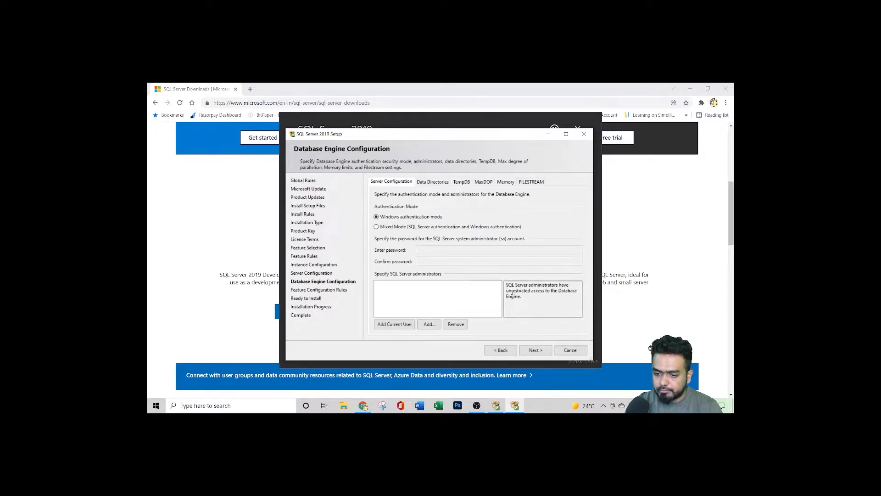
Step: Switch the Database Engine to Mixed Mode authentication, then enter and confirm the system administrator (sa) account password
{"action": "left_click", "coordinate": [377, 227]}
{"action": "left_click", "coordinate": [428, 249]}
{"action": "type", "text": "*****"}
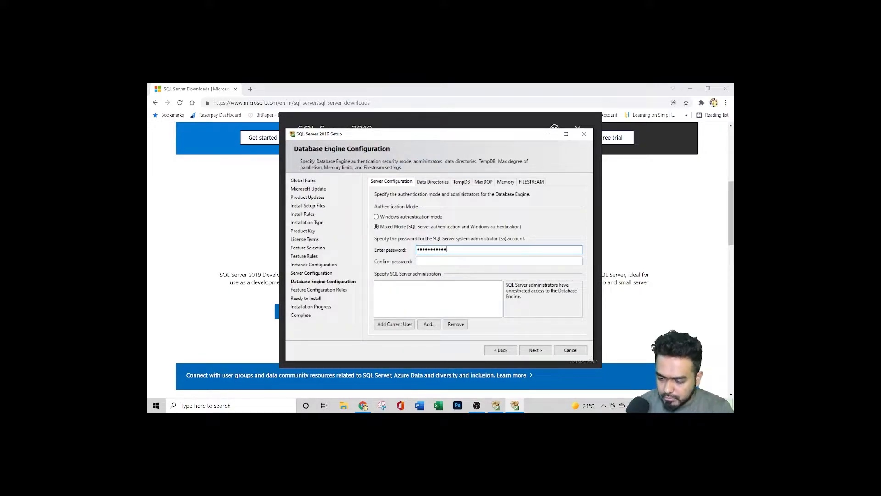
{"action": "left_click", "coordinate": [446, 260]}
{"action": "type", "text": "*******"}
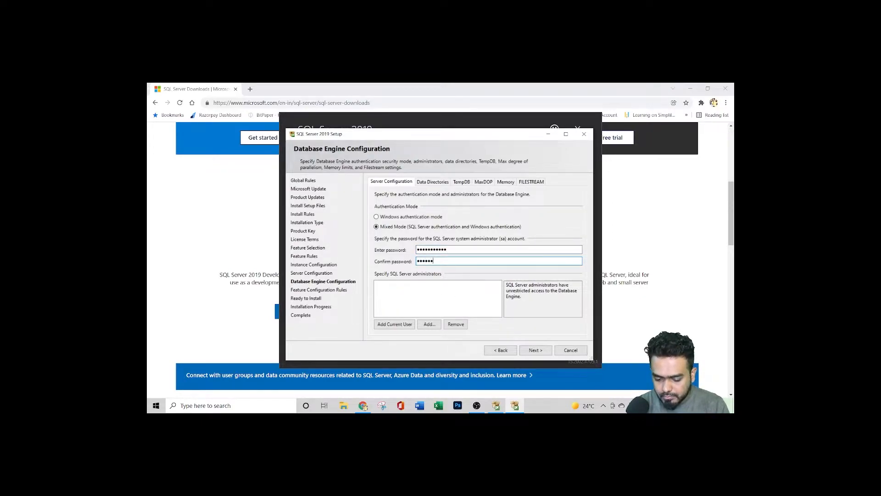
{"action": "type", "text": "****"}
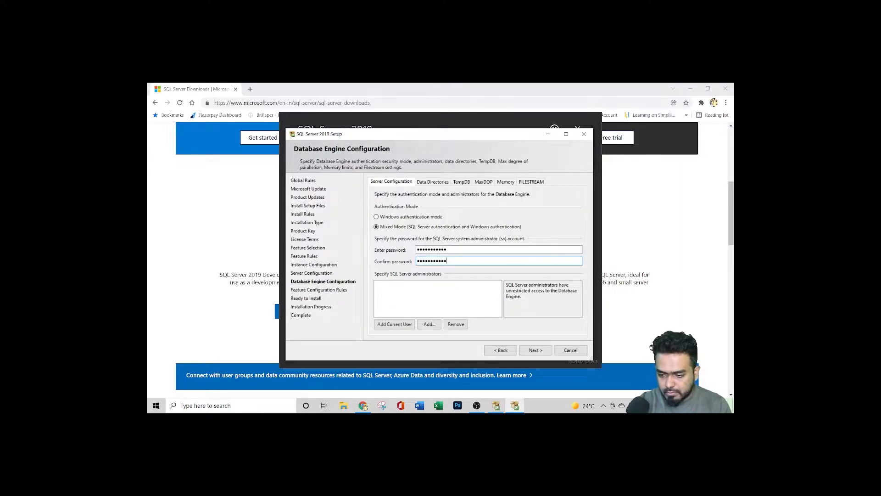
{"action": "left_click", "coordinate": [429, 324]}
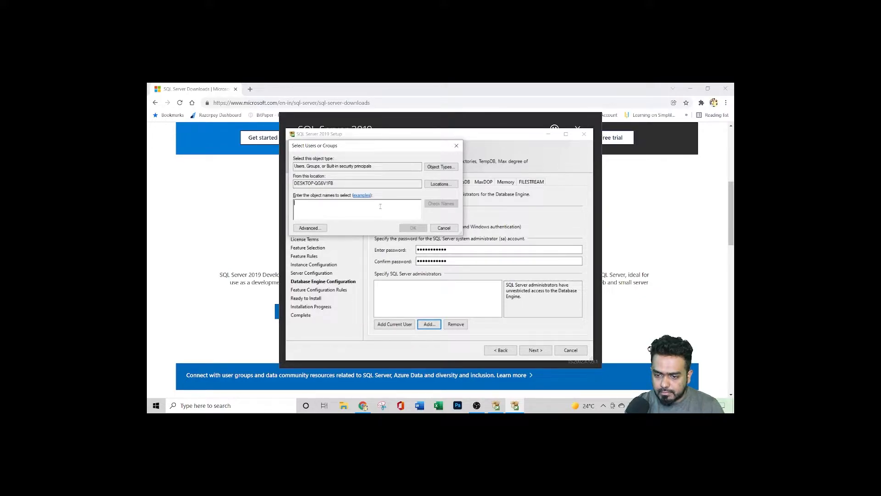
{"action": "type", "text": "im"}
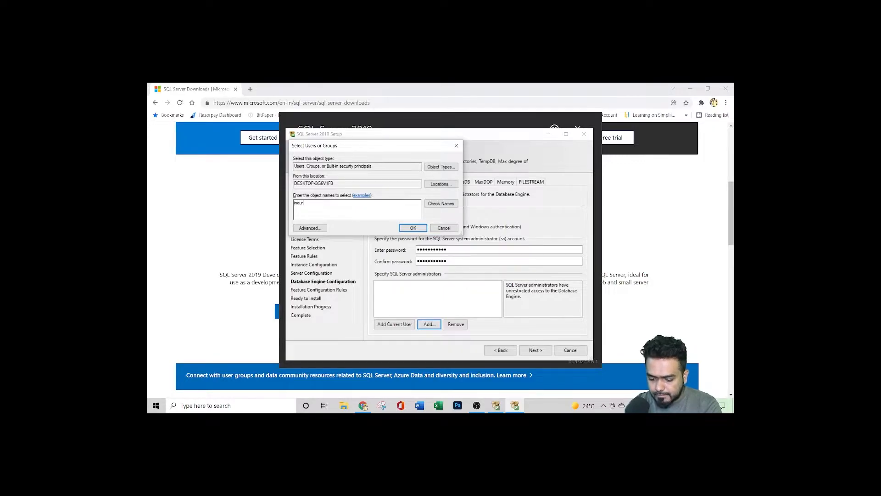
{"action": "left_click", "coordinate": [412, 227]}
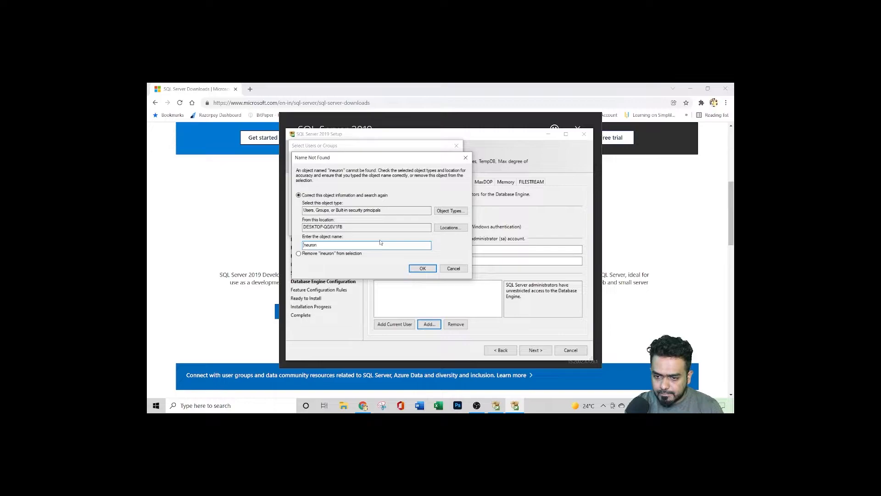
{"action": "left_click", "coordinate": [446, 268]}
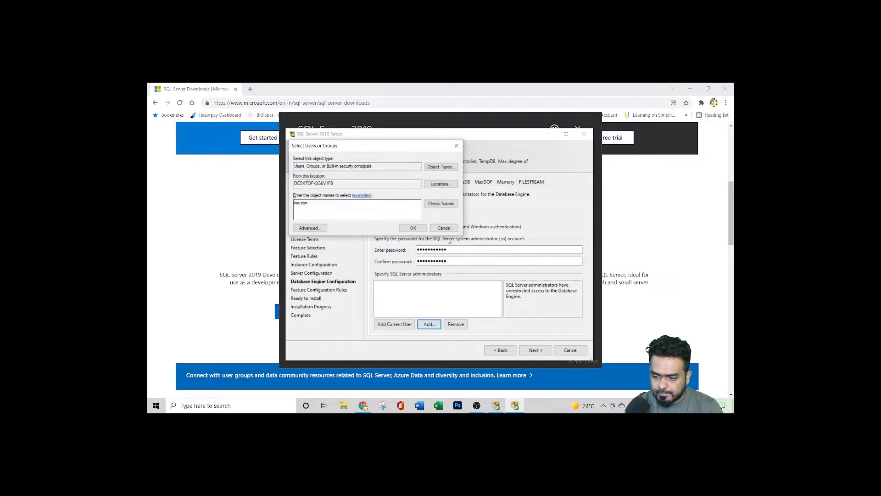
{"action": "left_click", "coordinate": [445, 228]}
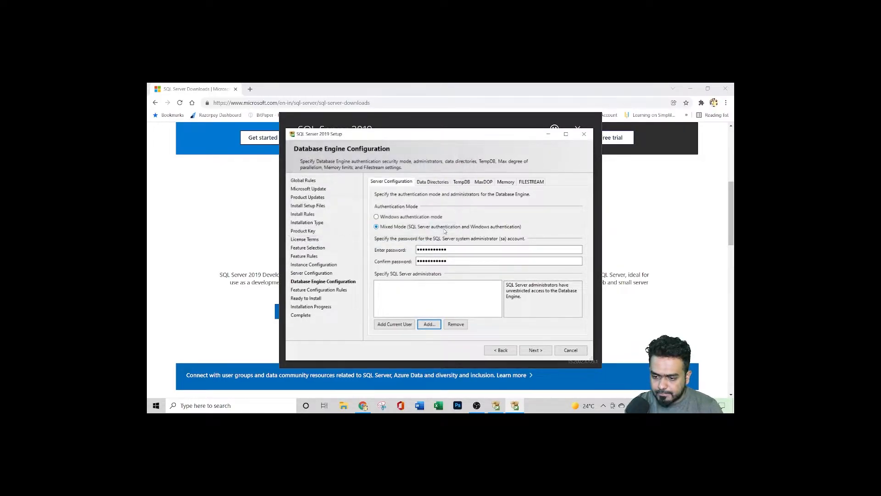
Step: Reopen the account selection for SQL Server administrators and consult the online examples of valid object names
{"action": "left_click", "coordinate": [429, 324]}
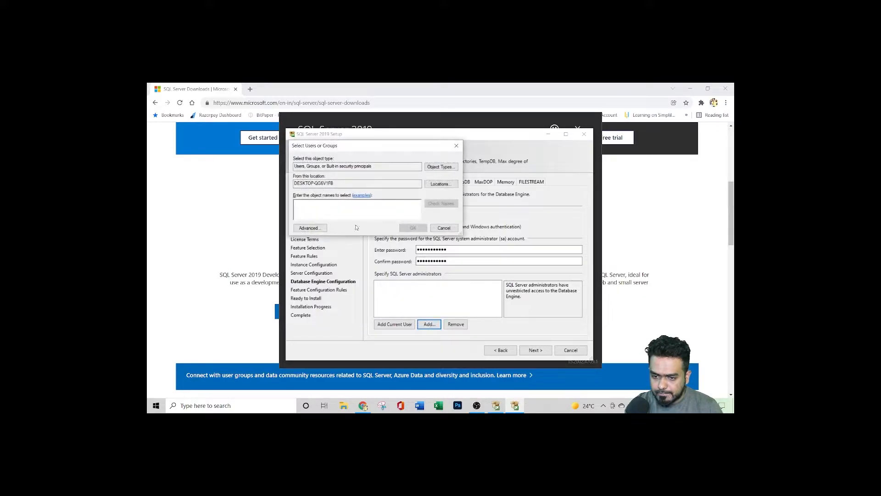
{"action": "left_click", "coordinate": [322, 183]}
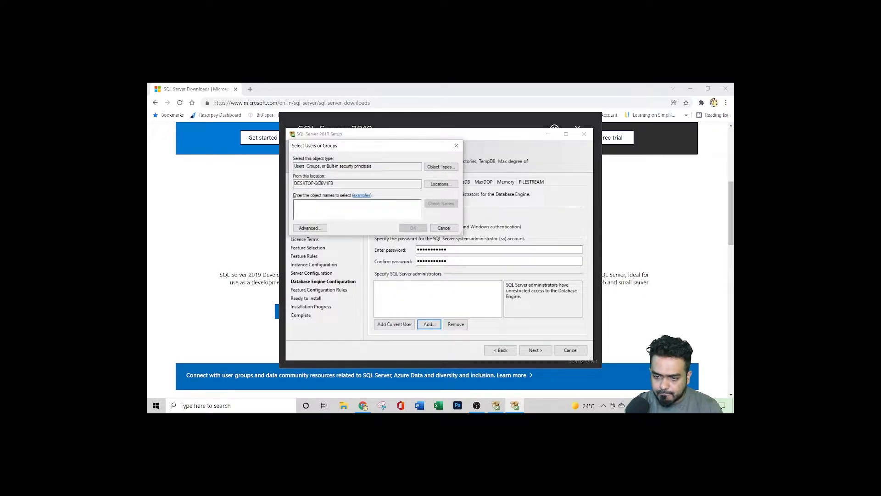
{"action": "left_click", "coordinate": [361, 195]}
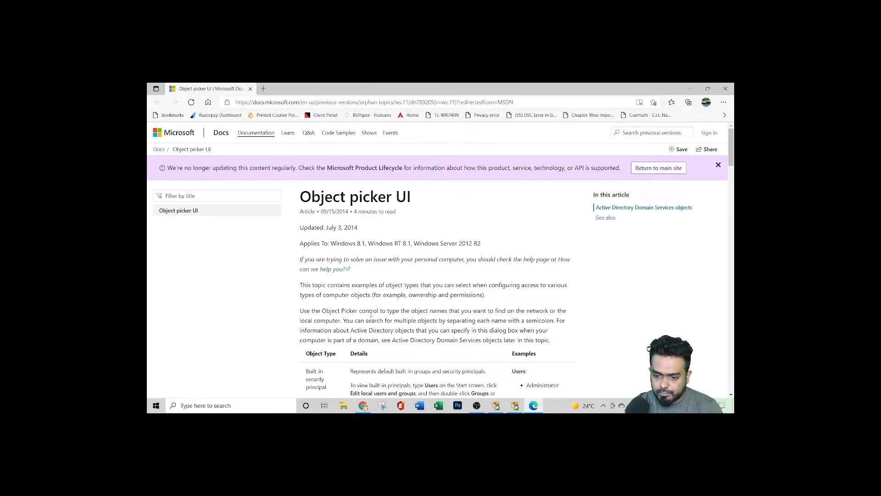
{"action": "scroll", "coordinate": [417, 320], "scroll_direction": "down", "scroll_amount": 3}
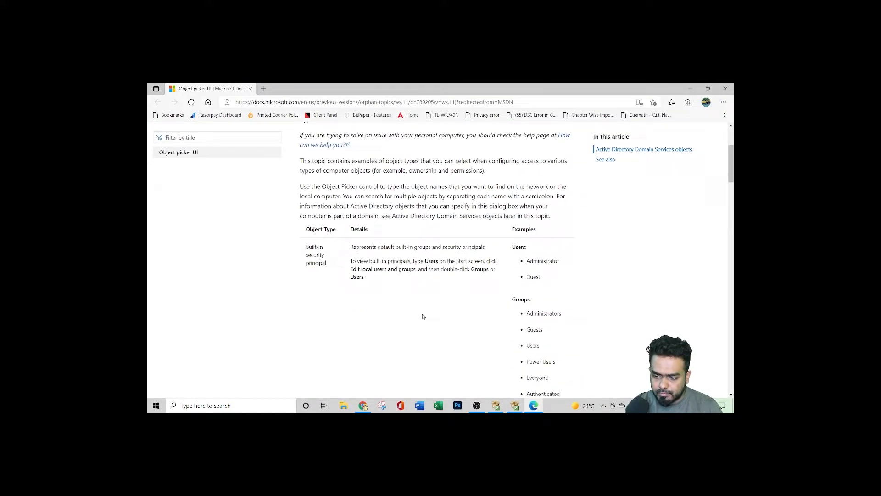
{"action": "left_click", "coordinate": [515, 405]}
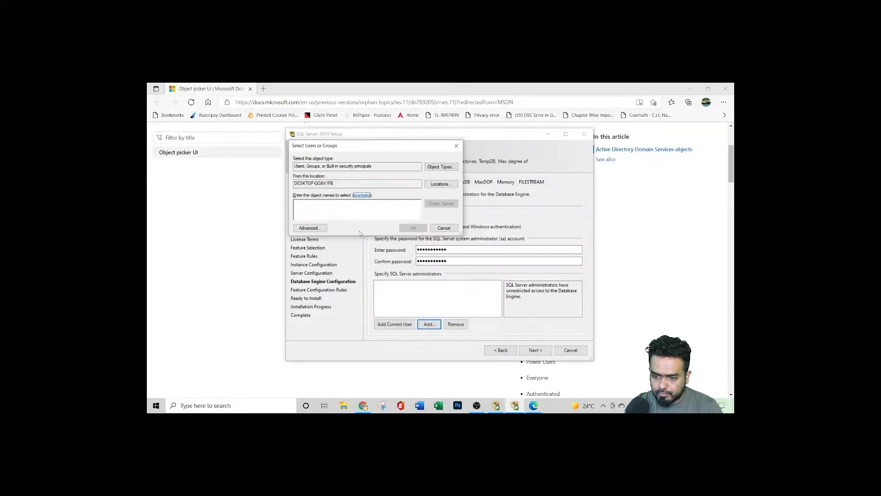
Step: Try to add an account named admin as a SQL Server administrator
{"action": "type", "text": "admin"}
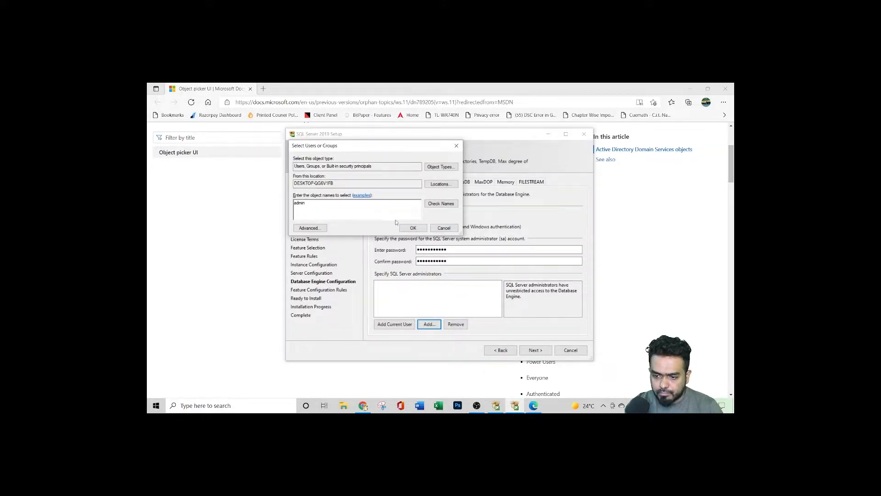
{"action": "left_click", "coordinate": [412, 228]}
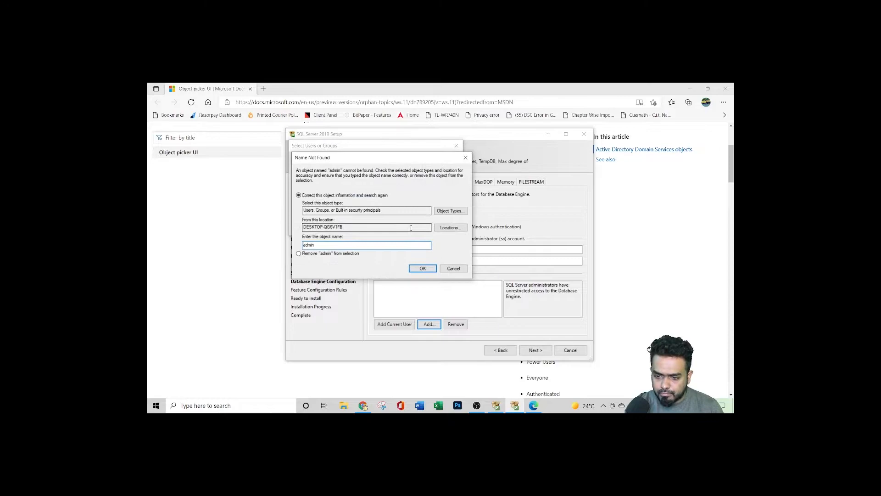
{"action": "left_click", "coordinate": [422, 268]}
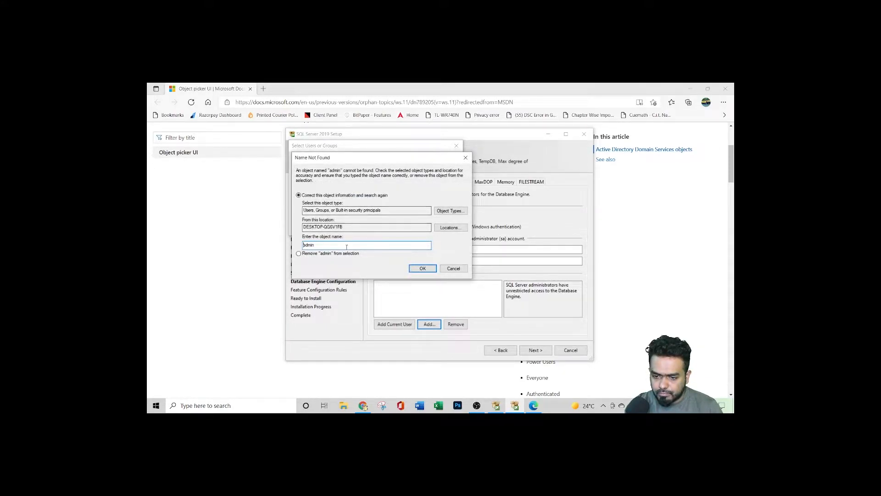
Step: Copy the example user name Administrator from the Object picker UI article and return to the SQL Server setup
{"action": "left_click", "coordinate": [660, 296]}
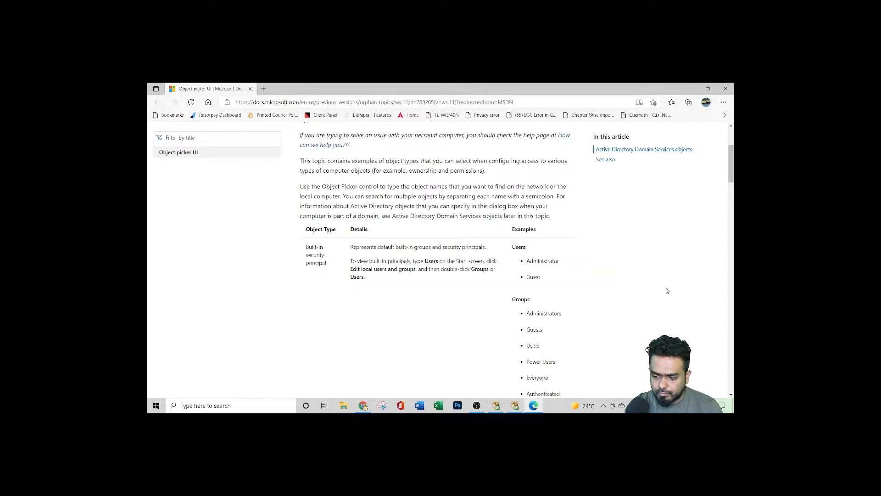
{"action": "left_click_drag", "start_coordinate": [526, 260], "coordinate": [554, 263]}
{"action": "right_click", "coordinate": [554, 263]}
{"action": "left_click", "coordinate": [577, 226]}
{"action": "left_click", "coordinate": [515, 405]}
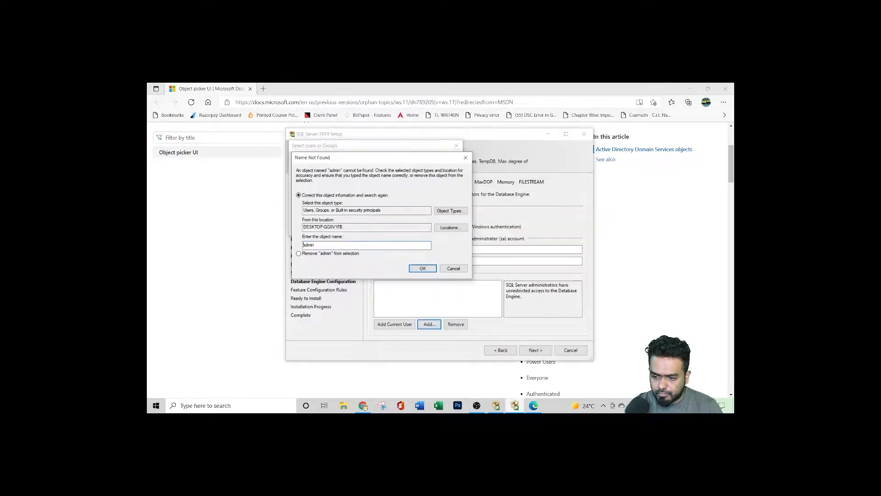
Step: Replace the object name with Administrator and add that account to the SQL Server administrators
{"action": "double_click", "coordinate": [301, 246]}
{"action": "key", "text": "BackSpace"}
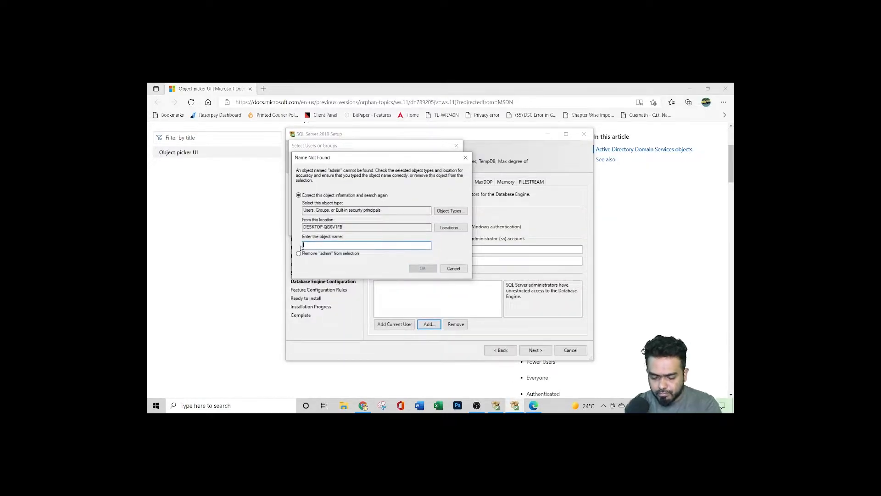
{"action": "key", "text": "ctrl+v"}
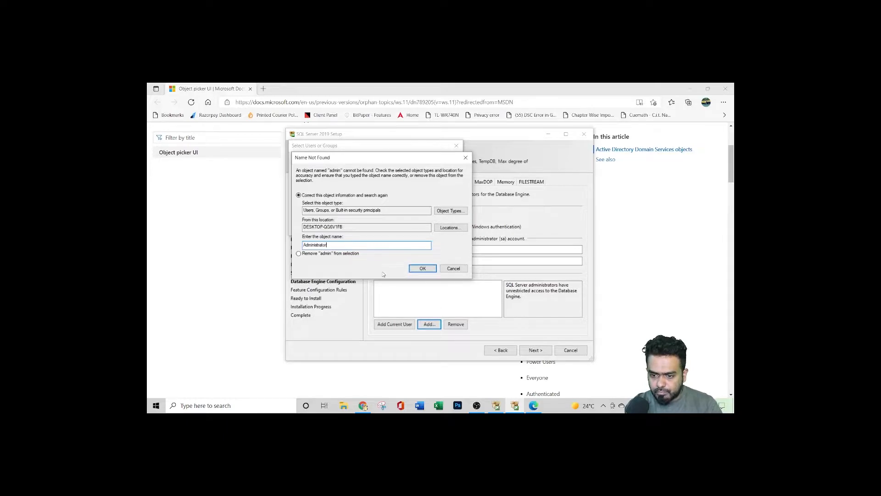
{"action": "left_click", "coordinate": [423, 268]}
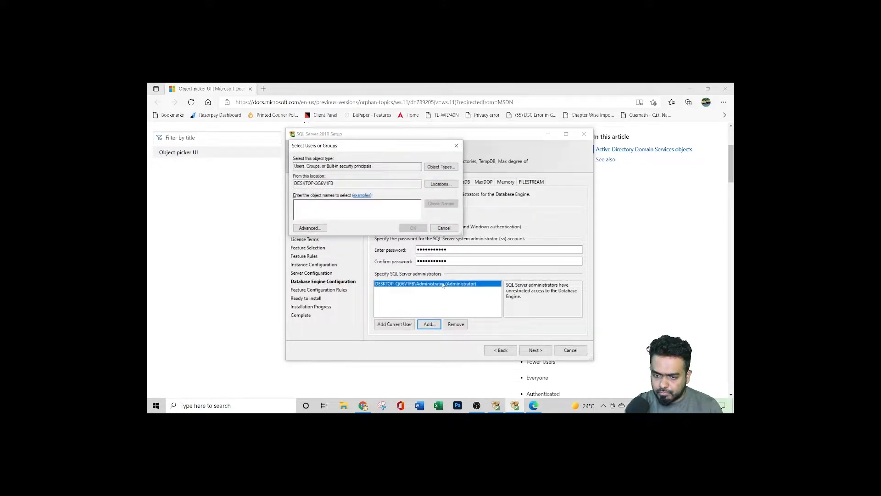
{"action": "right_click", "coordinate": [315, 203]}
{"action": "left_click", "coordinate": [340, 223]}
{"action": "left_click", "coordinate": [415, 230]}
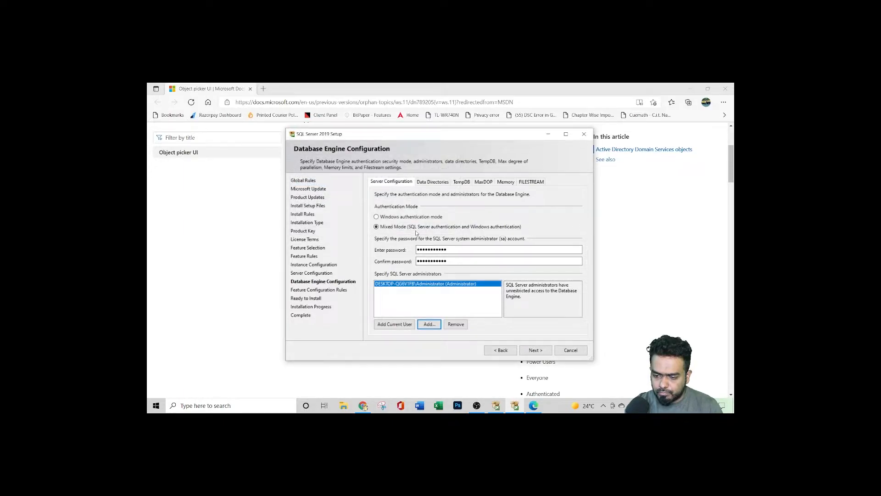
Step: Continue to the installation summary, start the SQL Server 2019 installation, and close the object picker documentation
{"action": "left_click", "coordinate": [535, 350]}
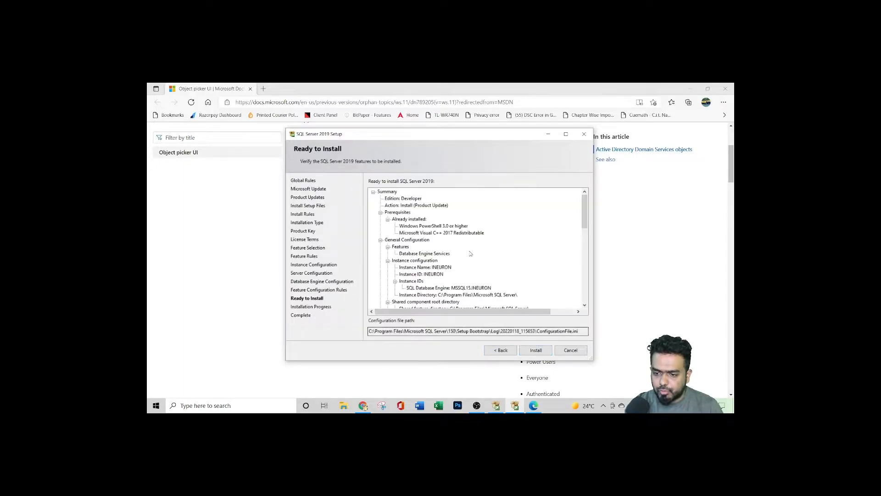
{"action": "left_click", "coordinate": [536, 350]}
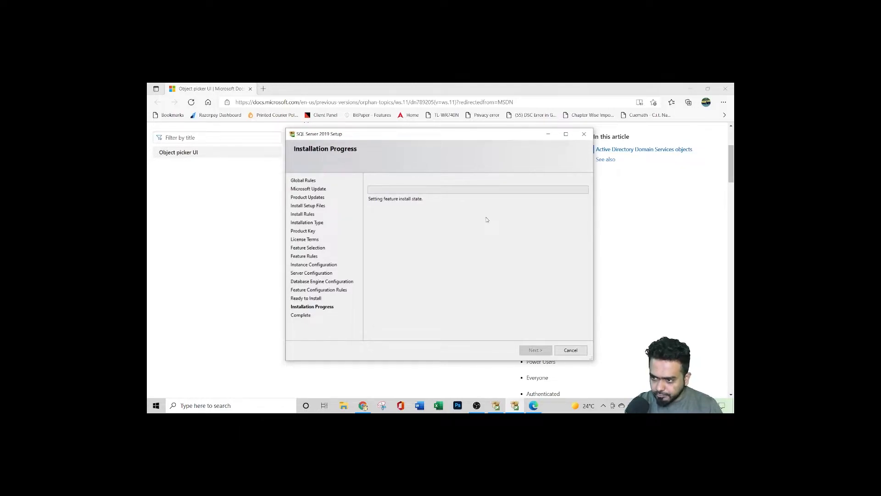
{"action": "left_click", "coordinate": [722, 90]}
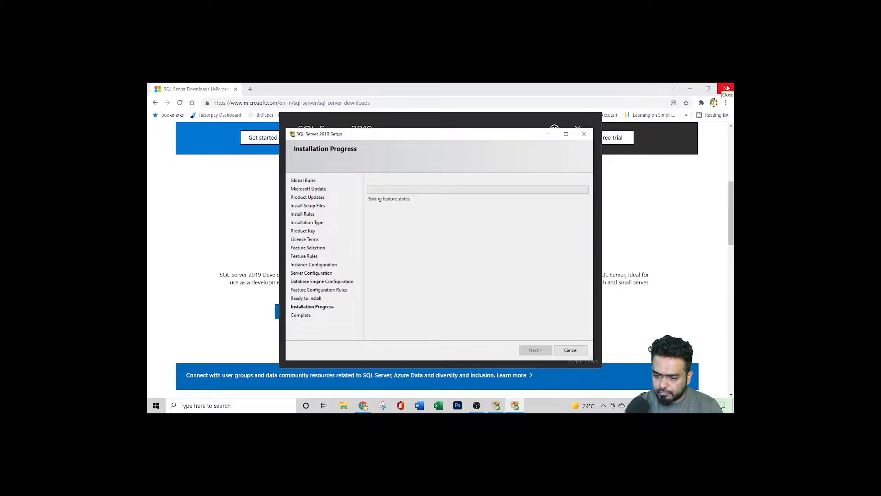
Step: Return to the SQL Server 2019 setup and close it once the installation has completed
{"action": "left_click", "coordinate": [364, 407]}
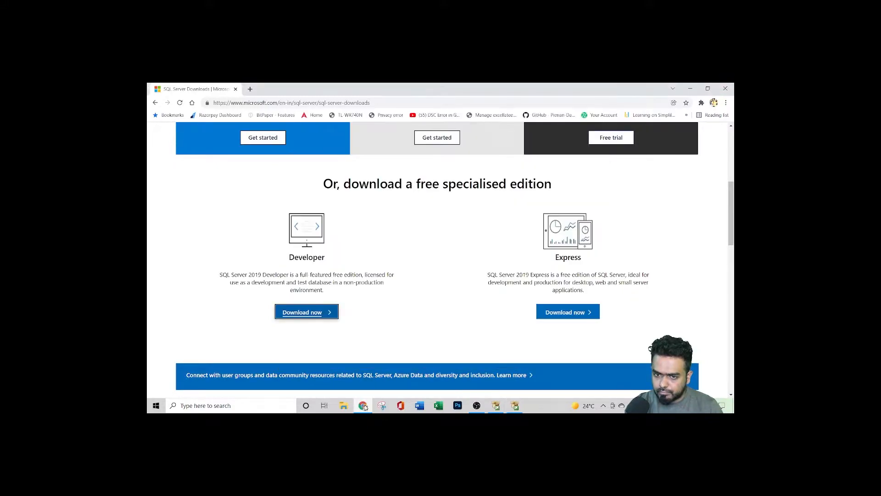
{"action": "left_click", "coordinate": [515, 405]}
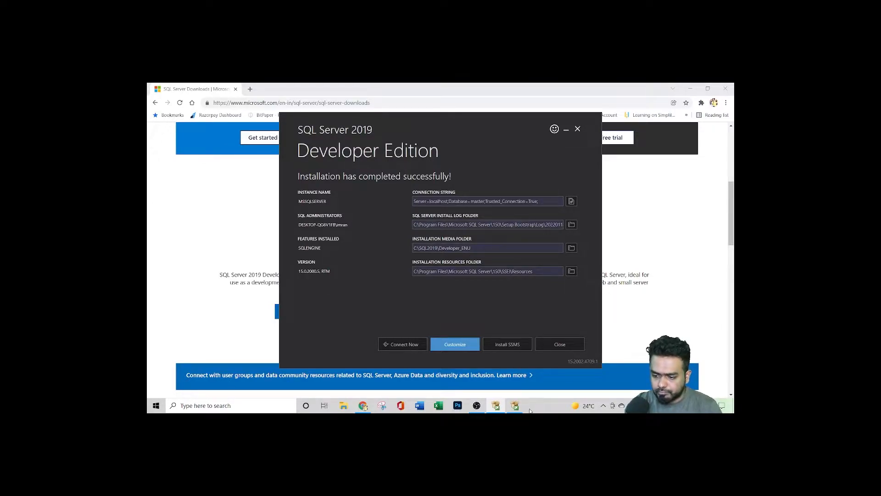
{"action": "left_click", "coordinate": [515, 406]}
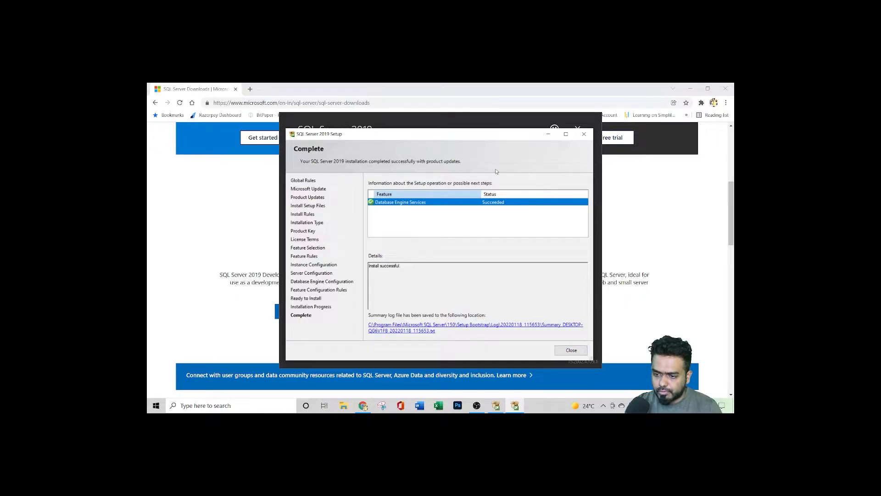
{"action": "left_click", "coordinate": [582, 349]}
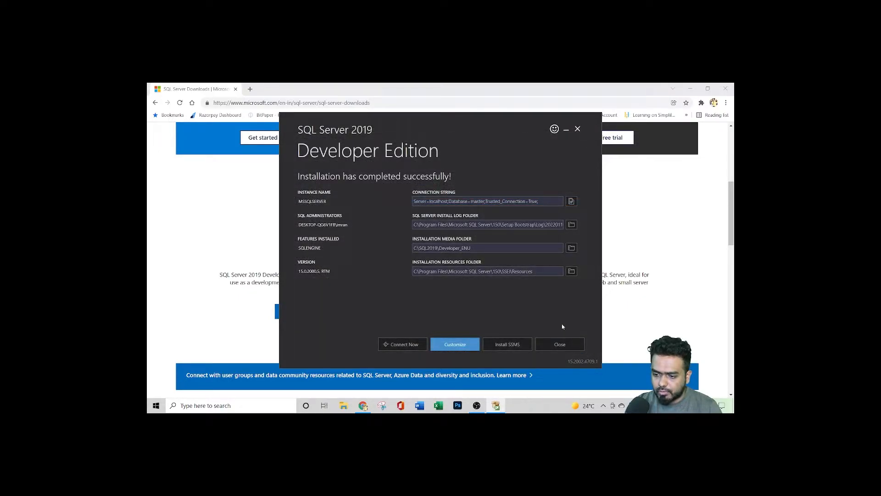
Step: Go from the SQL Server installer to the SSMS download page and download SQL Server Management Studio 18.10
{"action": "left_click", "coordinate": [517, 345]}
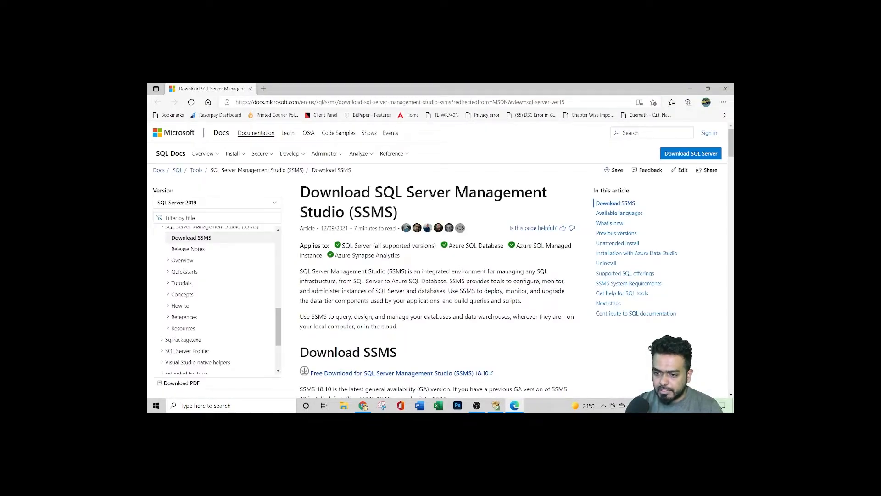
{"action": "scroll", "coordinate": [470, 192], "scroll_direction": "down", "scroll_amount": 3}
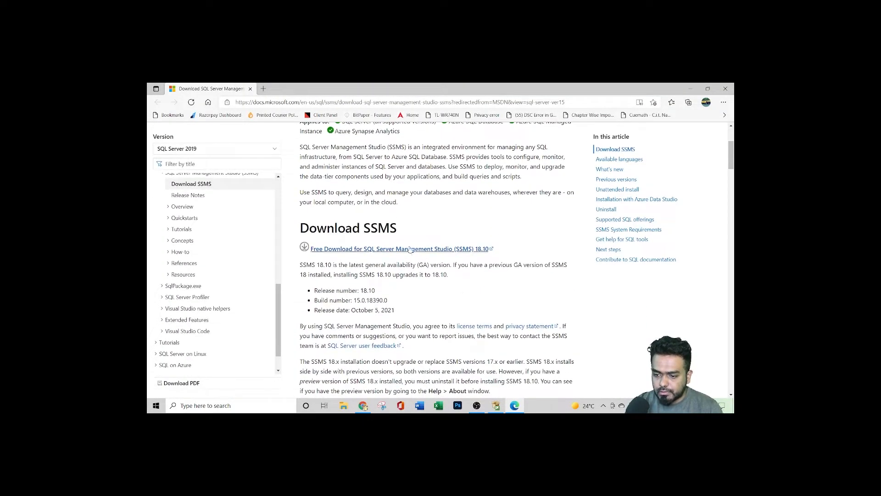
{"action": "left_click", "coordinate": [374, 249]}
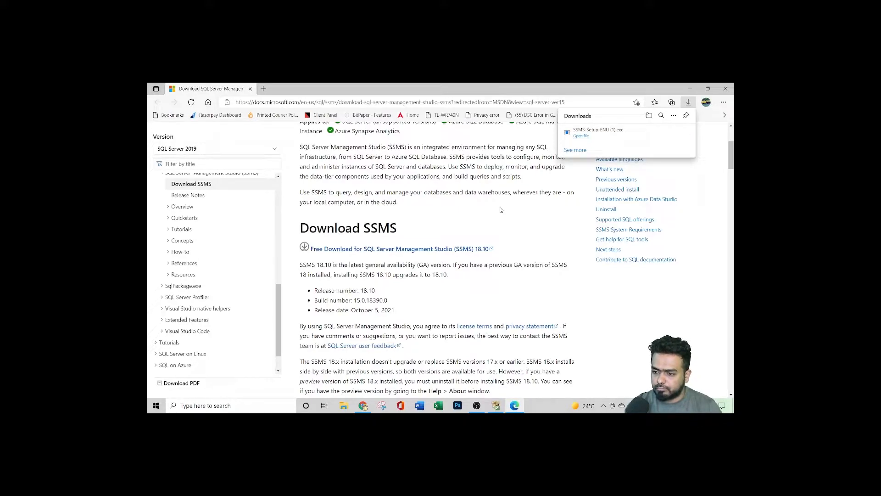
Step: Install SQL Server Management Studio 18.10 in the default folder and close its setup when finished, keeping the SQL Server installer open
{"action": "left_click", "coordinate": [580, 136]}
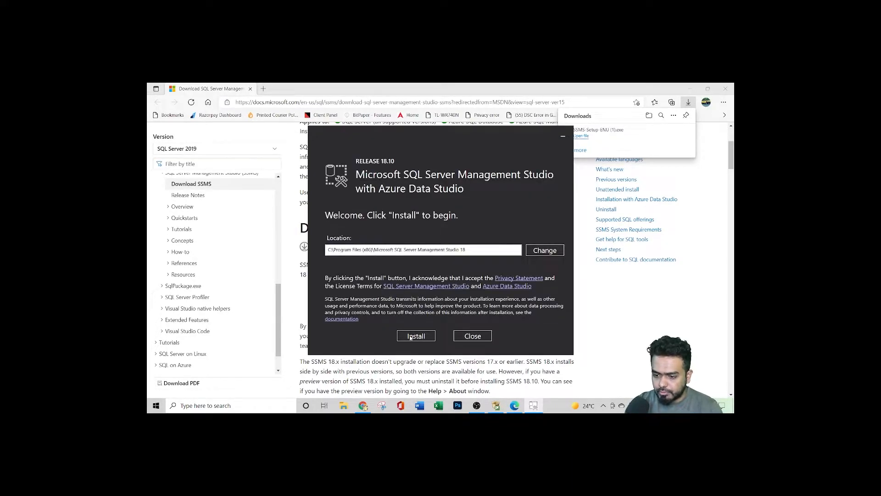
{"action": "left_click", "coordinate": [411, 337]}
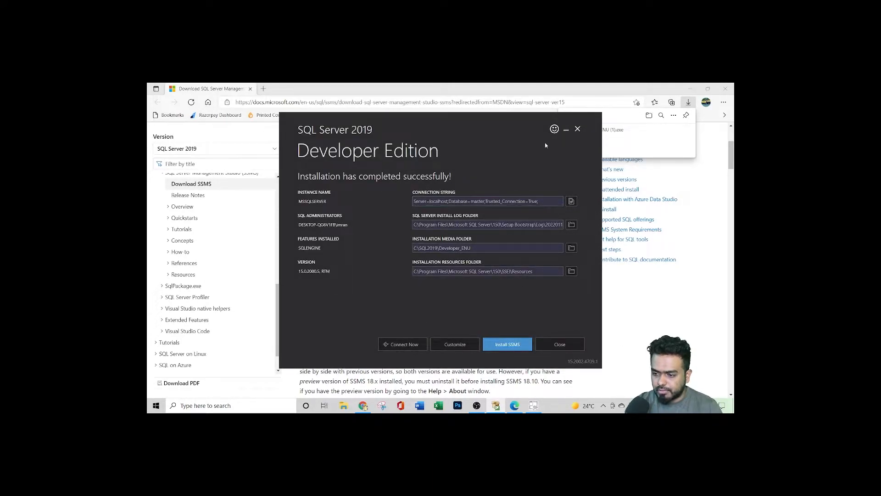
{"action": "left_click", "coordinate": [533, 405]}
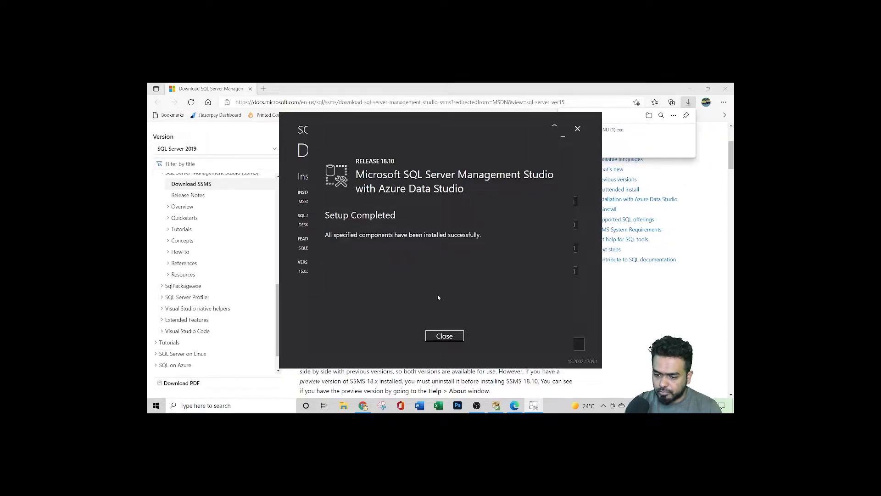
{"action": "left_click", "coordinate": [444, 336]}
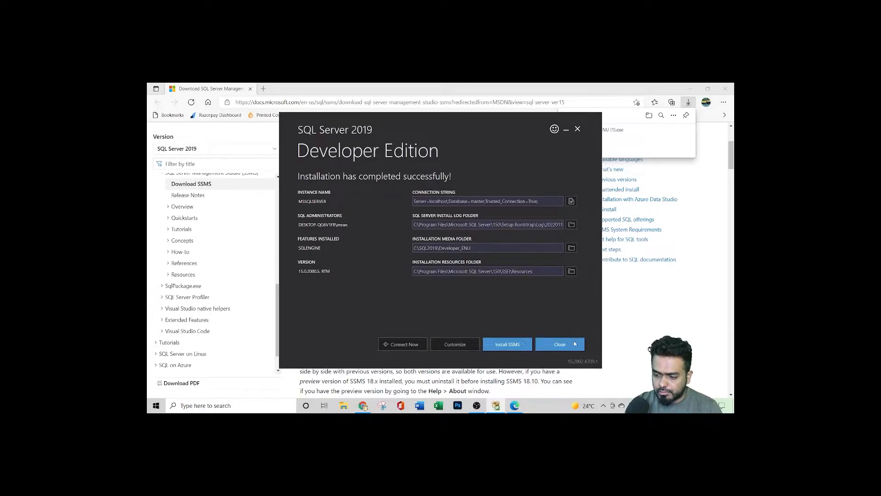
{"action": "left_click", "coordinate": [568, 345]}
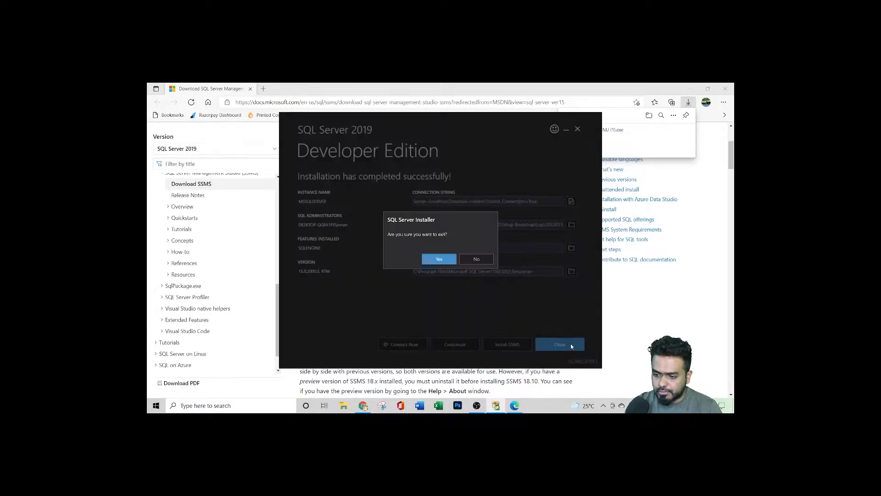
{"action": "left_click", "coordinate": [477, 259]}
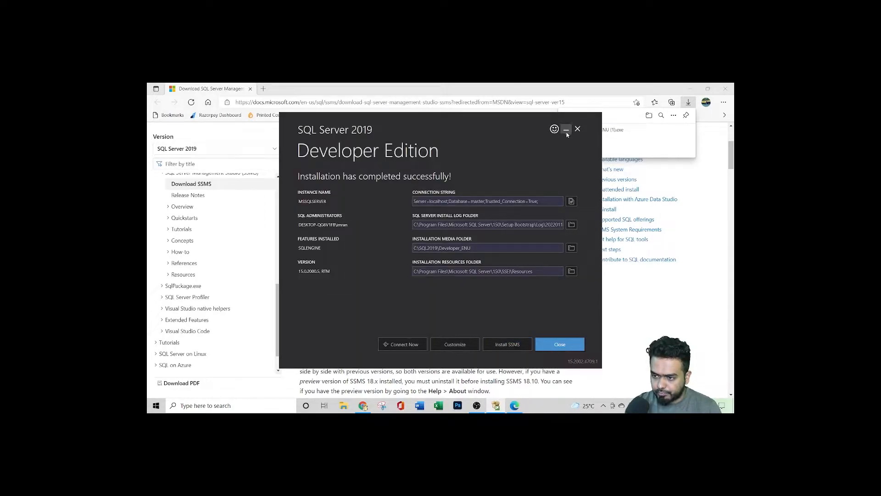
Step: Exit the SQL Server 2019 installer and open Microsoft SQL Server Management Studio 18
{"action": "left_click", "coordinate": [549, 345]}
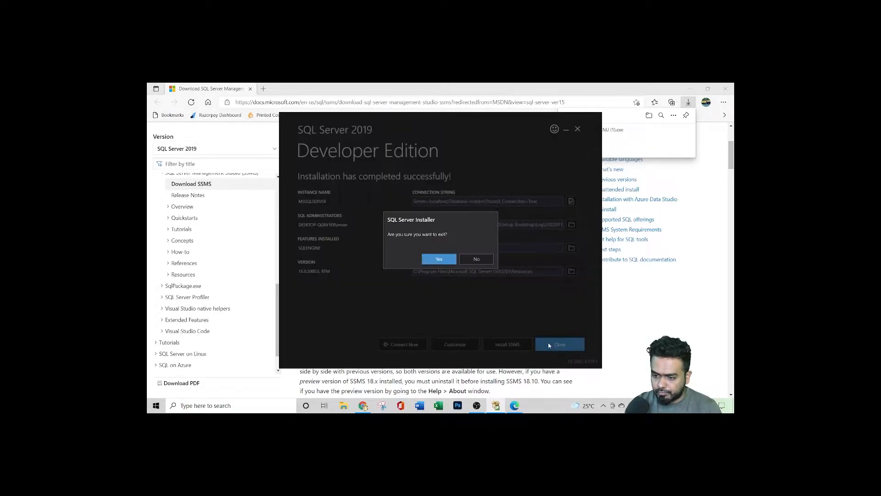
{"action": "left_click", "coordinate": [437, 259]}
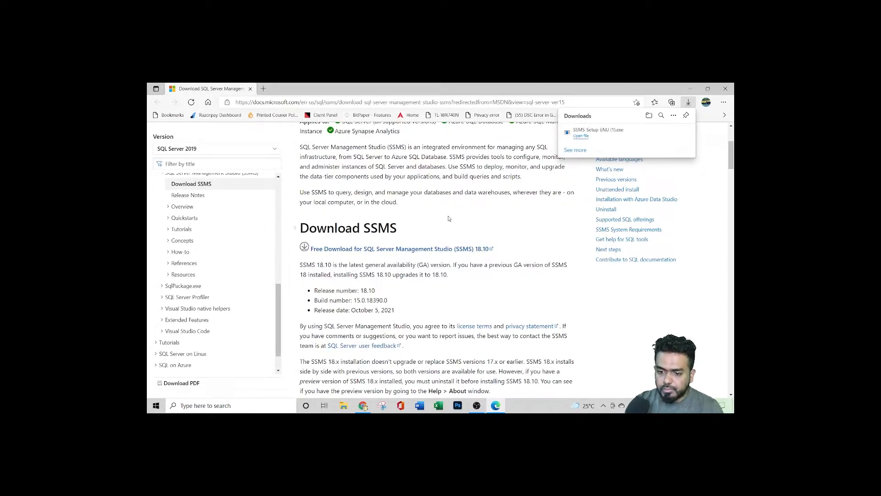
{"action": "scroll", "coordinate": [505, 396], "scroll_direction": "up", "scroll_amount": 3}
{"action": "left_click", "coordinate": [222, 403]}
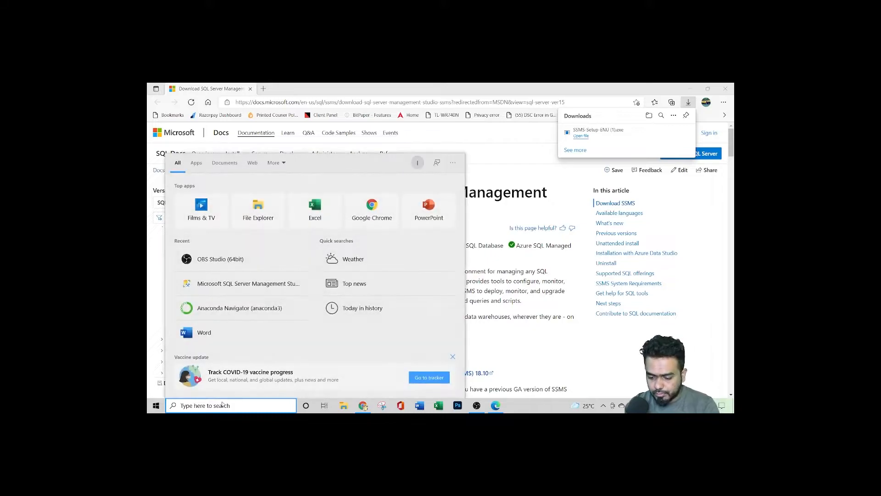
{"action": "type", "text": "m"}
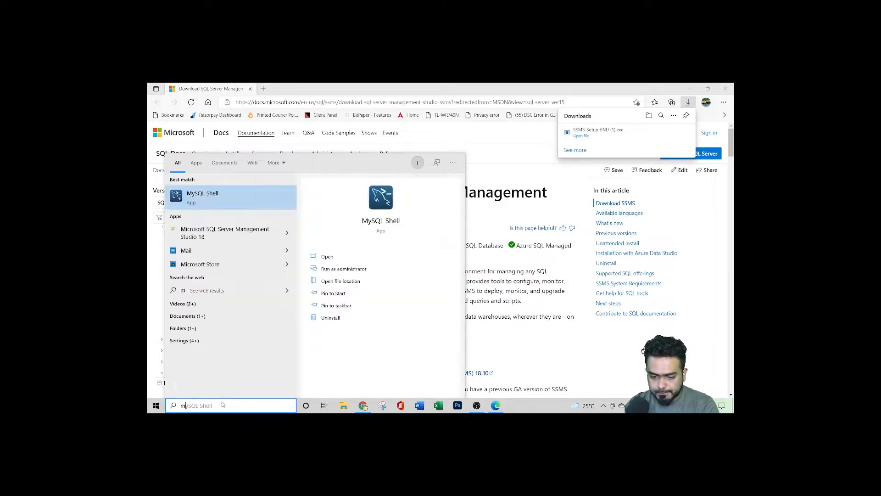
{"action": "left_click", "coordinate": [230, 237]}
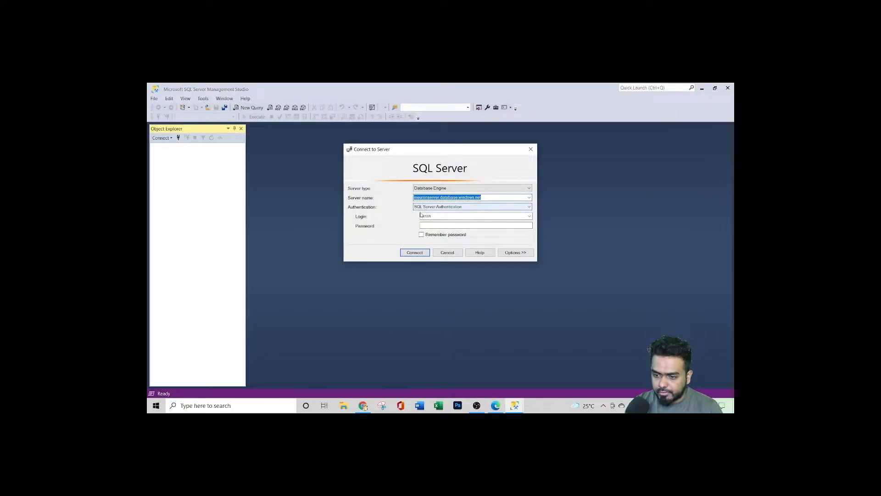
Step: Try to connect to ineuronserver.database.windows.net with SQL Server Authentication, entering the login password, and dismiss the connection message
{"action": "left_click", "coordinate": [528, 197]}
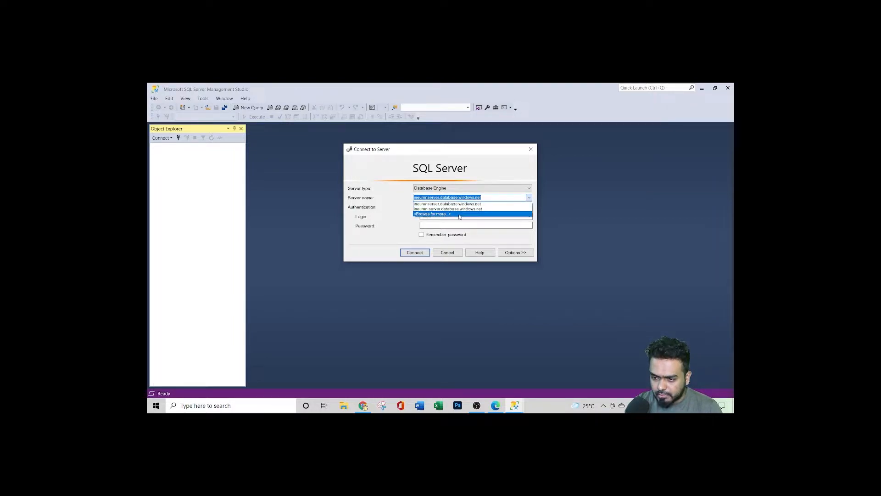
{"action": "left_click", "coordinate": [565, 206]}
{"action": "left_click", "coordinate": [476, 207]}
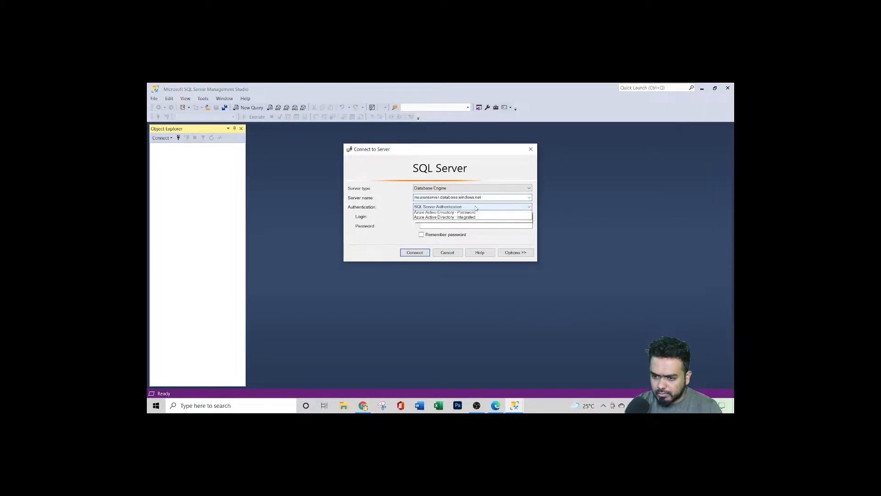
{"action": "left_click", "coordinate": [476, 213]}
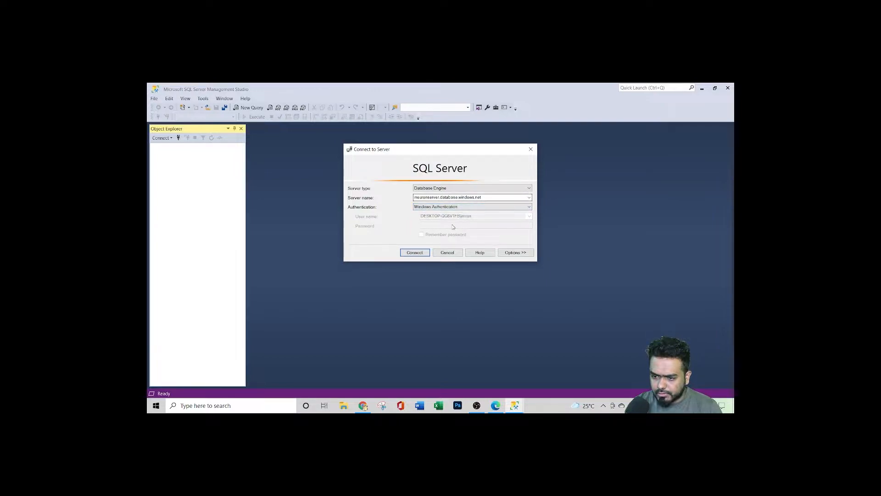
{"action": "left_click", "coordinate": [521, 208]}
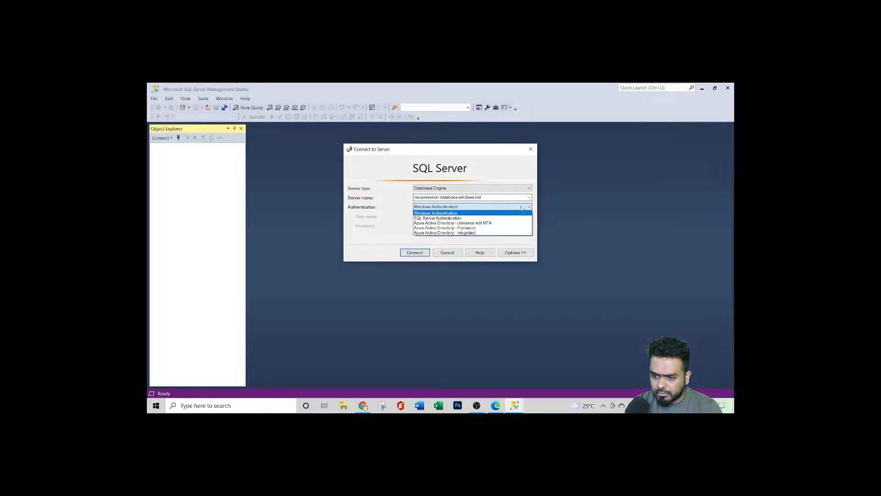
{"action": "left_click", "coordinate": [437, 218]}
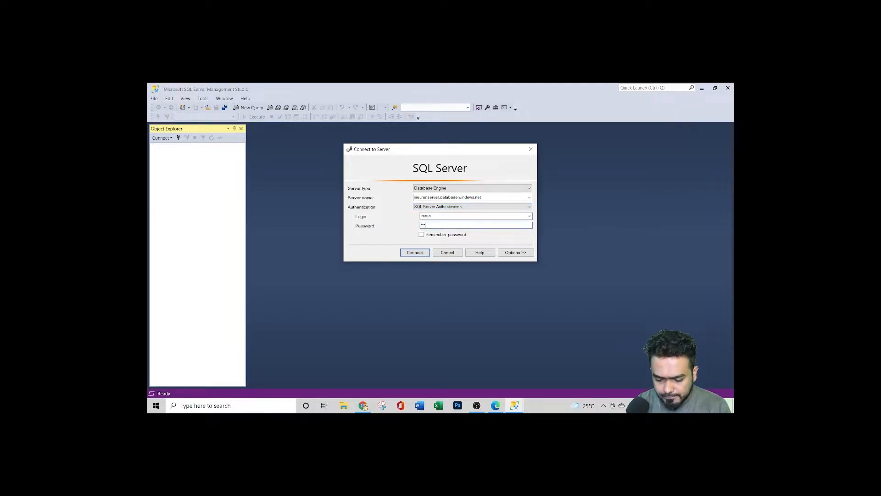
{"action": "type", "text": "**"}
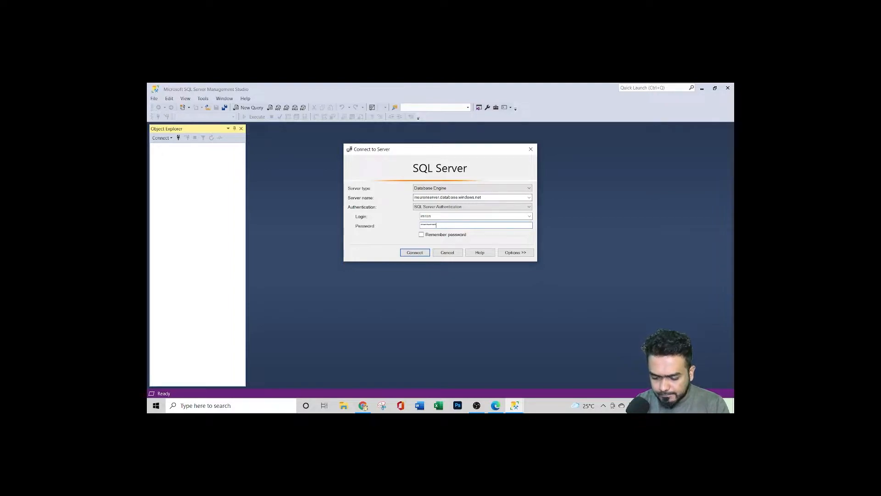
{"action": "left_click", "coordinate": [415, 253]}
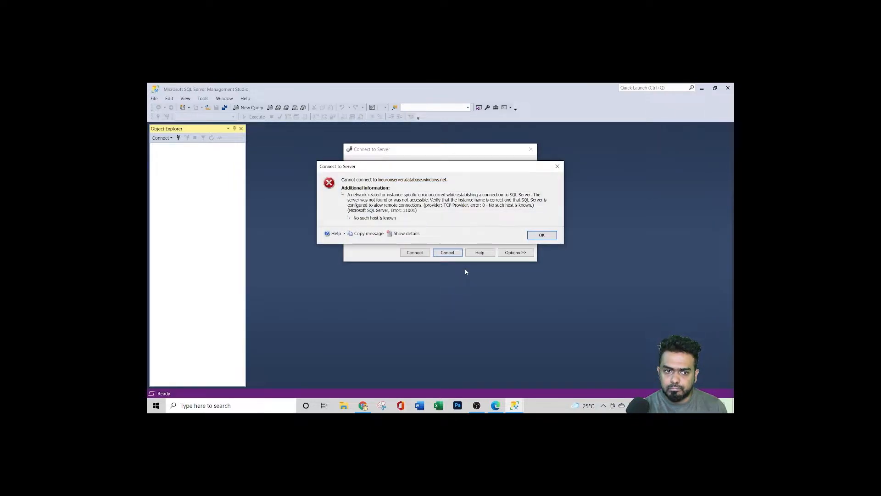
{"action": "left_click", "coordinate": [542, 233]}
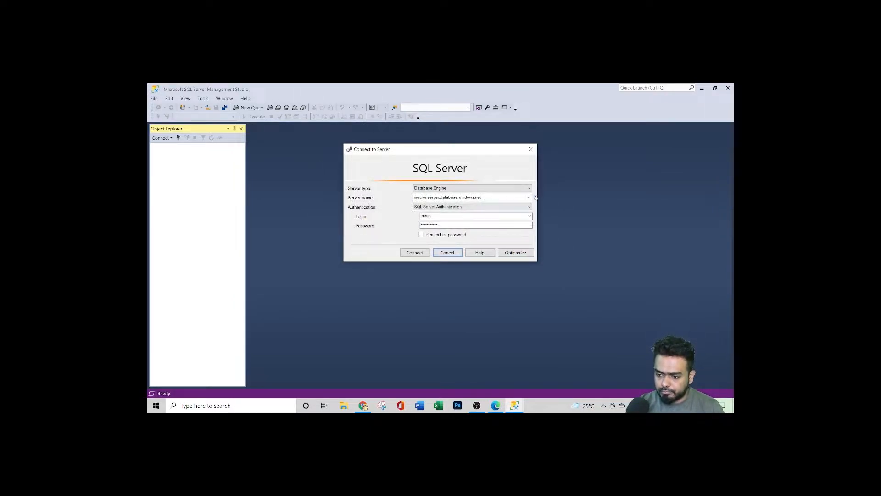
Step: Browse the local Database Engine servers, choose the NEURON instance, and try to connect to it with Windows Authentication
{"action": "left_click", "coordinate": [530, 197]}
{"action": "left_click", "coordinate": [431, 213]}
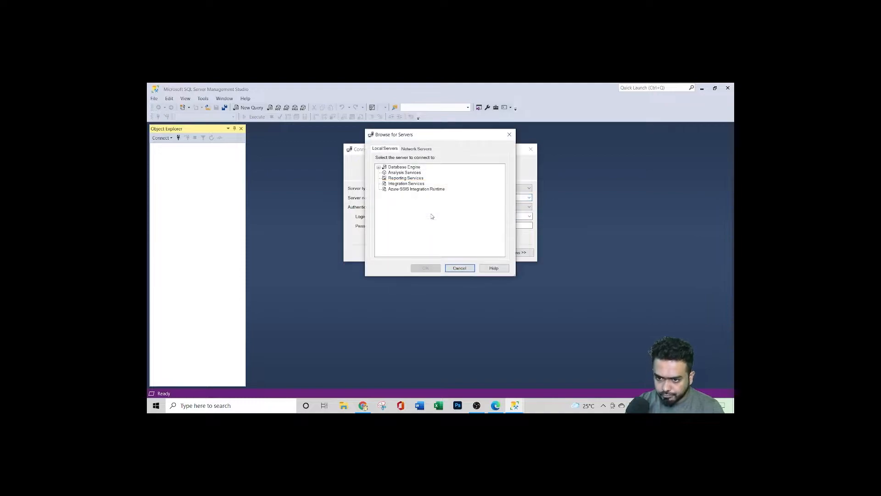
{"action": "left_click", "coordinate": [386, 168]}
{"action": "left_click", "coordinate": [378, 167]}
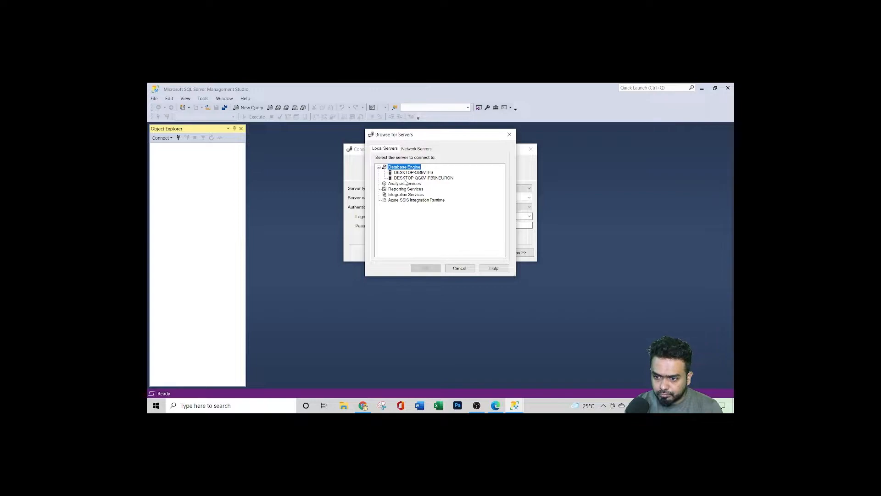
{"action": "left_click", "coordinate": [422, 178]}
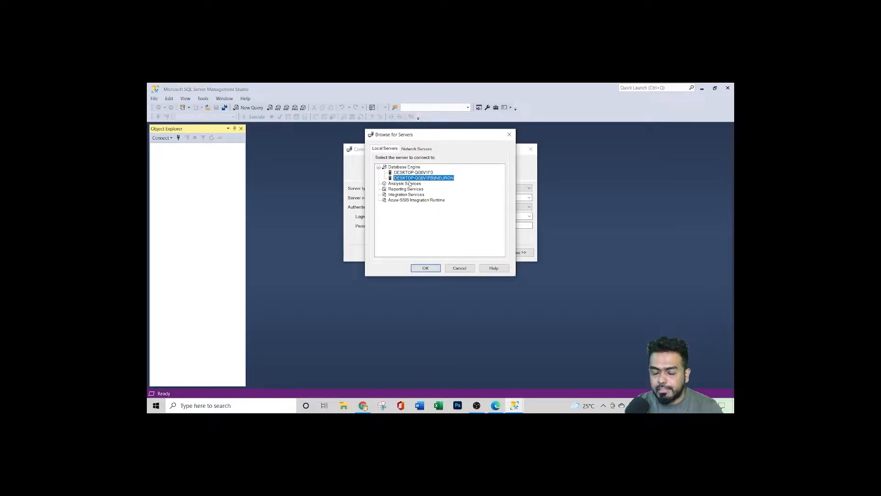
{"action": "left_click", "coordinate": [425, 268]}
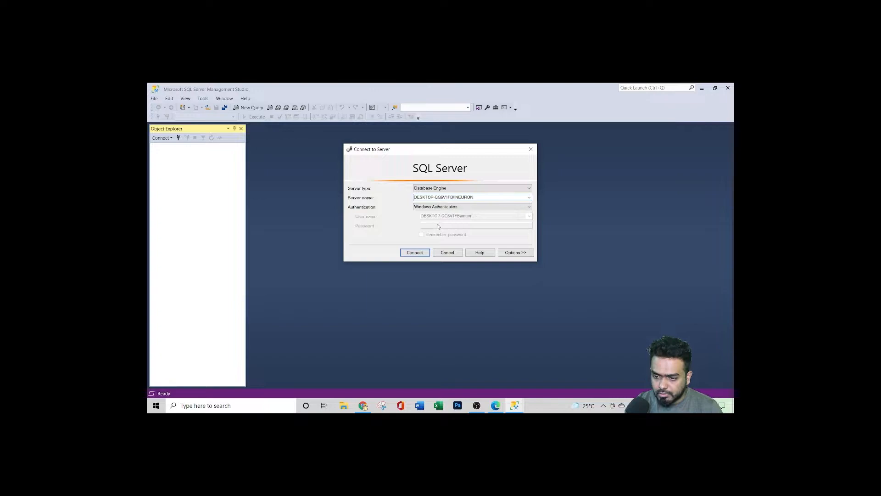
{"action": "left_click", "coordinate": [410, 254]}
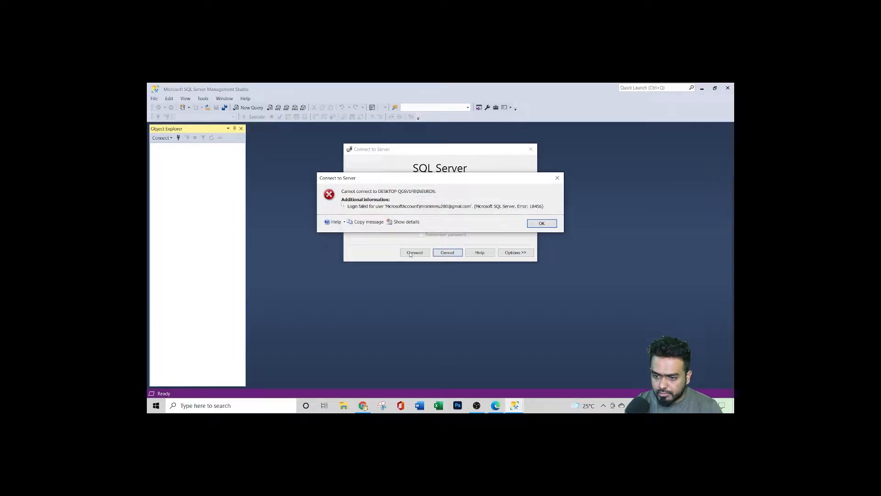
{"action": "left_click", "coordinate": [541, 223]}
Step: Check the server and authentication choices, return to Windows Authentication, and retry the connection to the NEURON instance
{"action": "left_click", "coordinate": [528, 197]}
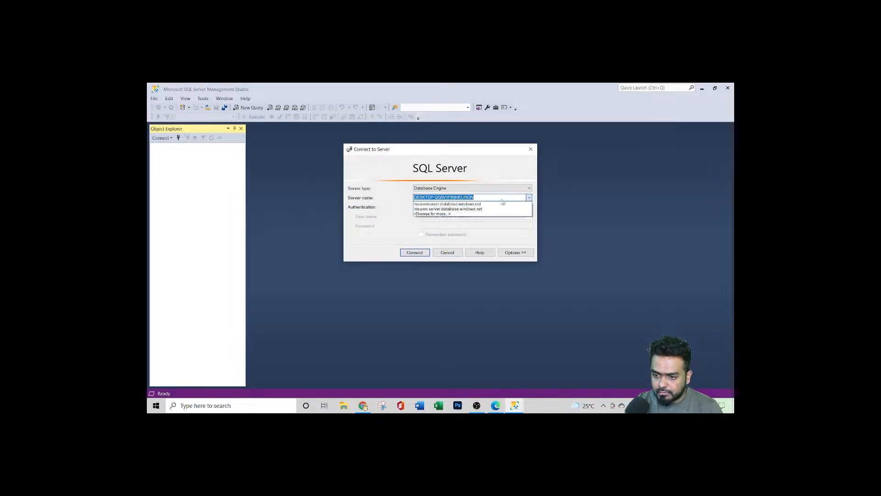
{"action": "left_click", "coordinate": [622, 228]}
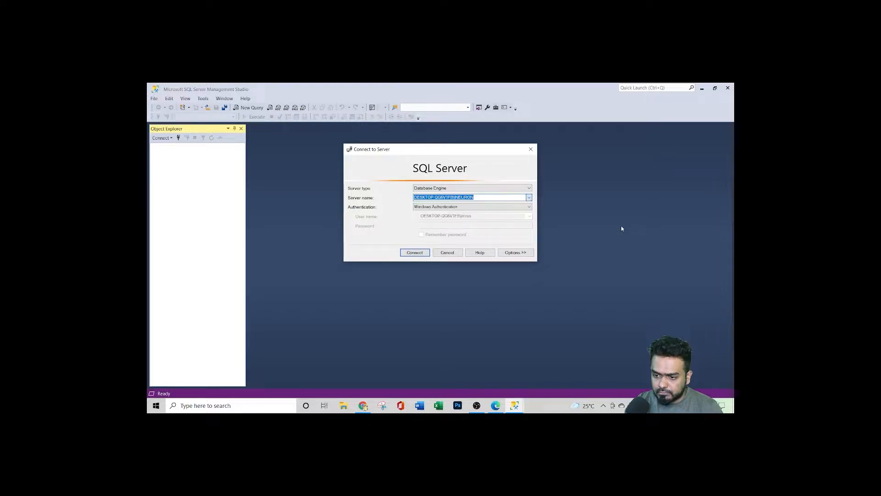
{"action": "left_click", "coordinate": [465, 207]}
{"action": "left_click", "coordinate": [440, 213]}
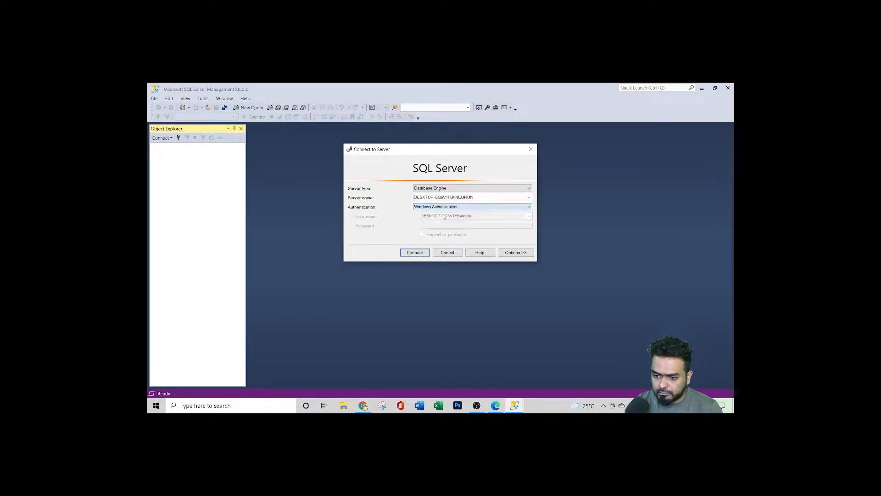
{"action": "left_click", "coordinate": [442, 207]}
{"action": "left_click", "coordinate": [440, 218]}
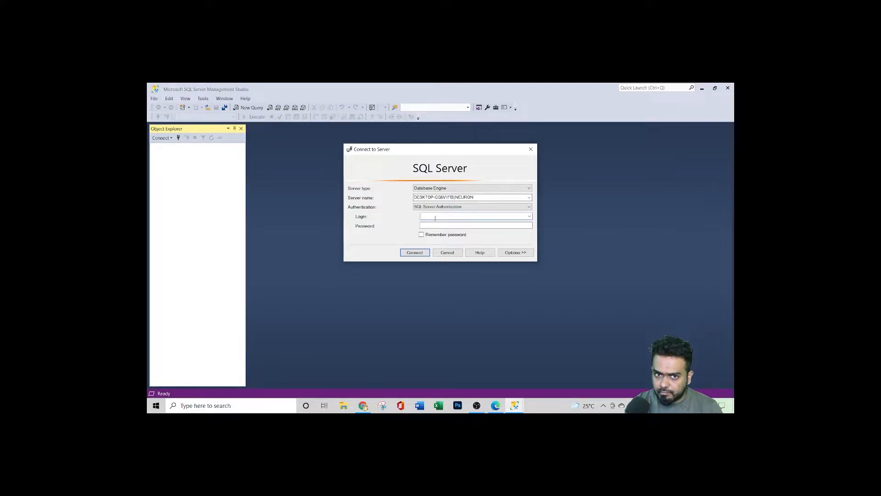
{"action": "left_click", "coordinate": [436, 206]}
{"action": "left_click", "coordinate": [428, 215]}
{"action": "left_click", "coordinate": [414, 252]}
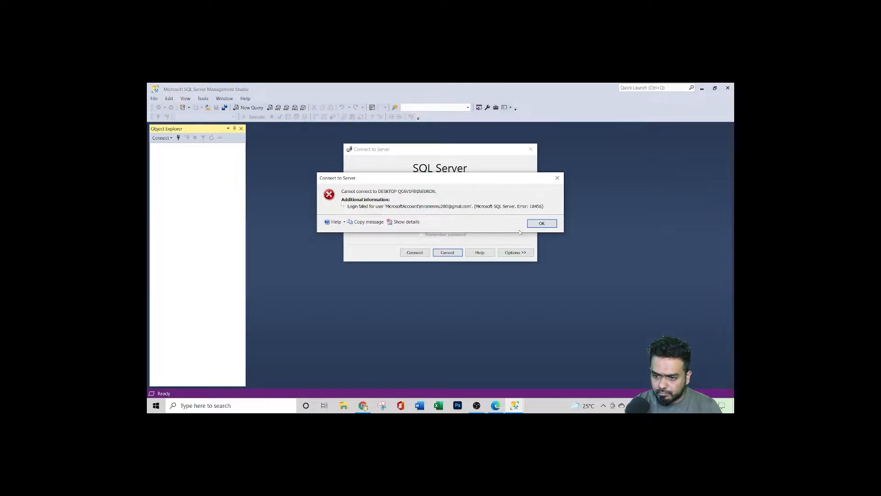
{"action": "left_click", "coordinate": [541, 223]}
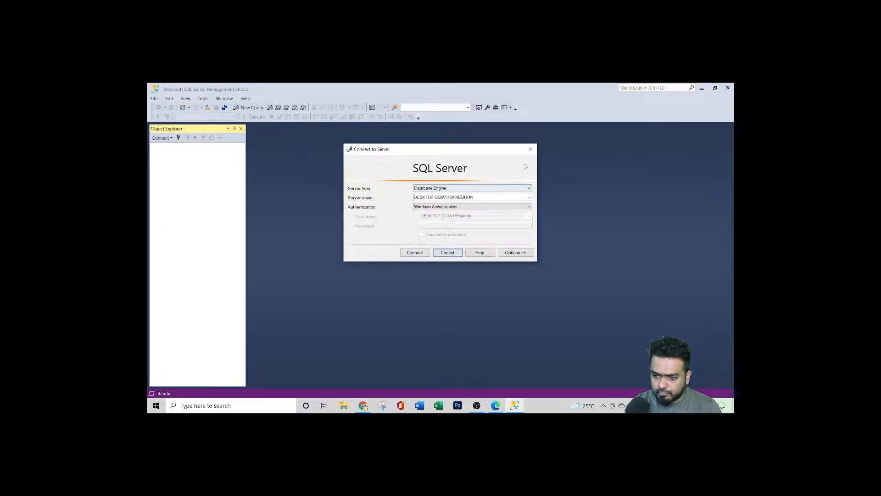
Step: Start a fresh Database Engine connection from Object Explorer, reselect the local NEURON instance, and try connecting once more
{"action": "left_click", "coordinate": [530, 149]}
{"action": "left_click", "coordinate": [158, 139]}
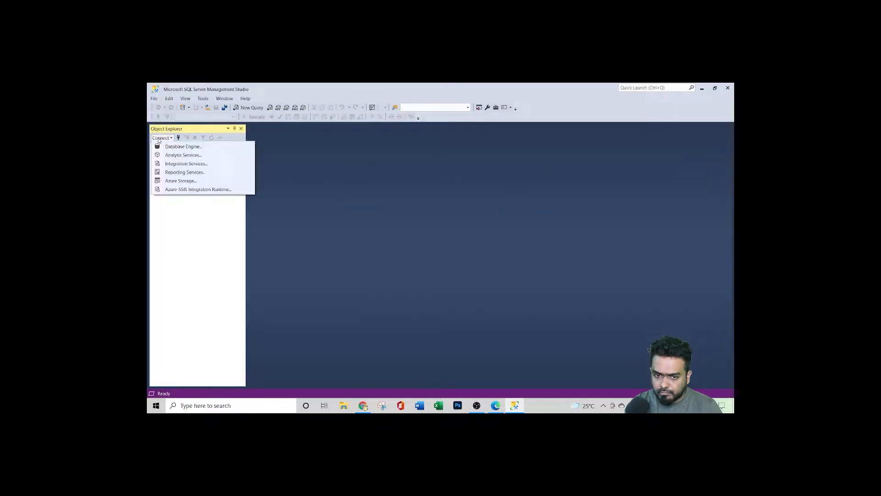
{"action": "left_click", "coordinate": [180, 146]}
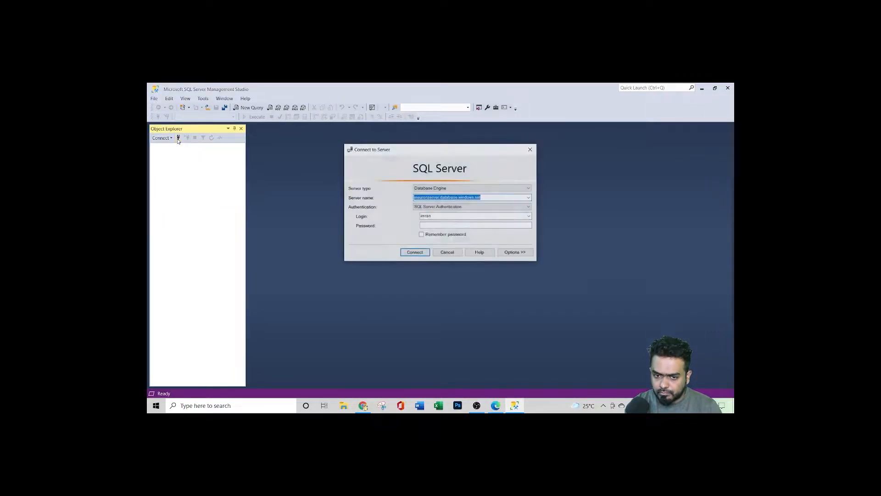
{"action": "left_click", "coordinate": [530, 197]}
{"action": "left_click", "coordinate": [459, 209]}
{"action": "left_click", "coordinate": [386, 167]}
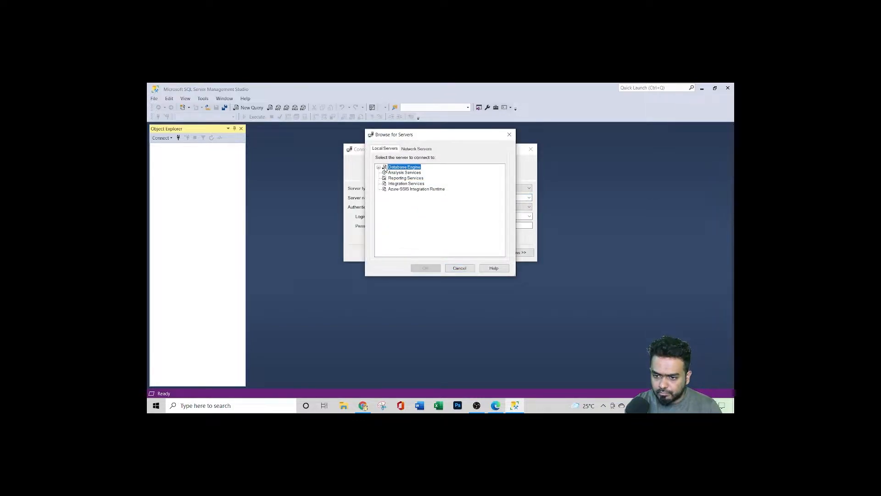
{"action": "left_click", "coordinate": [379, 168]}
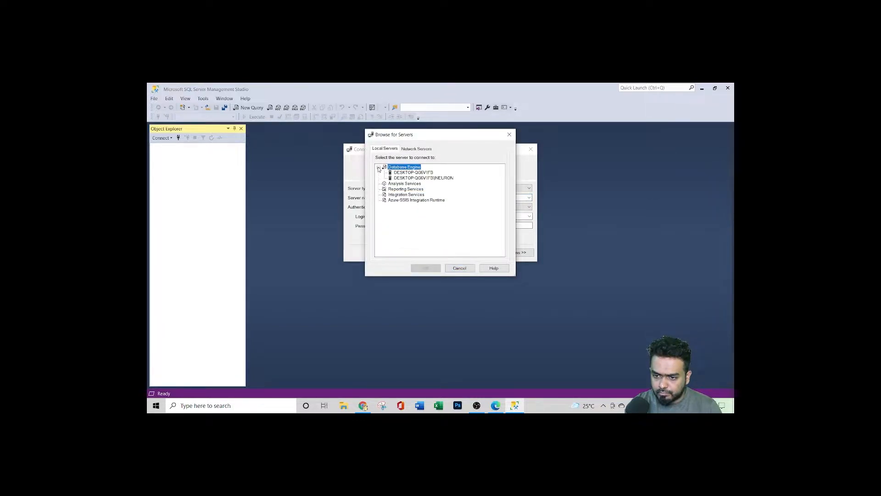
{"action": "left_click", "coordinate": [430, 179]}
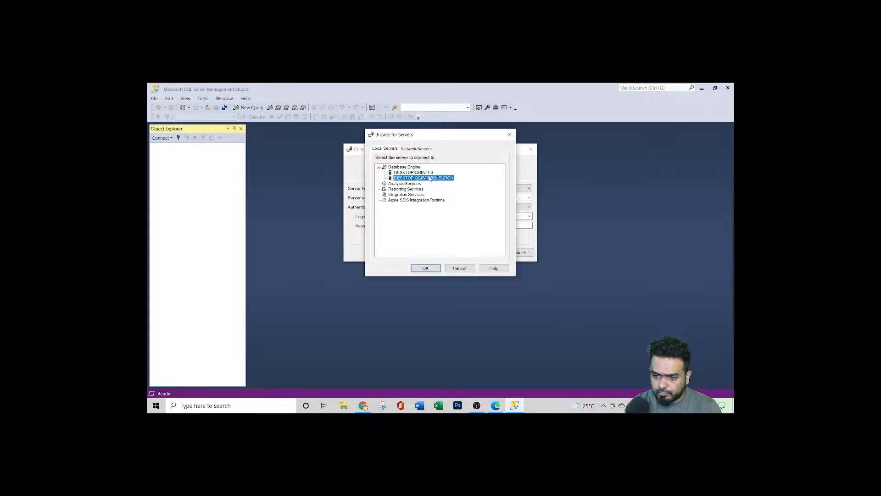
{"action": "left_click", "coordinate": [425, 267]}
{"action": "left_click", "coordinate": [407, 252]}
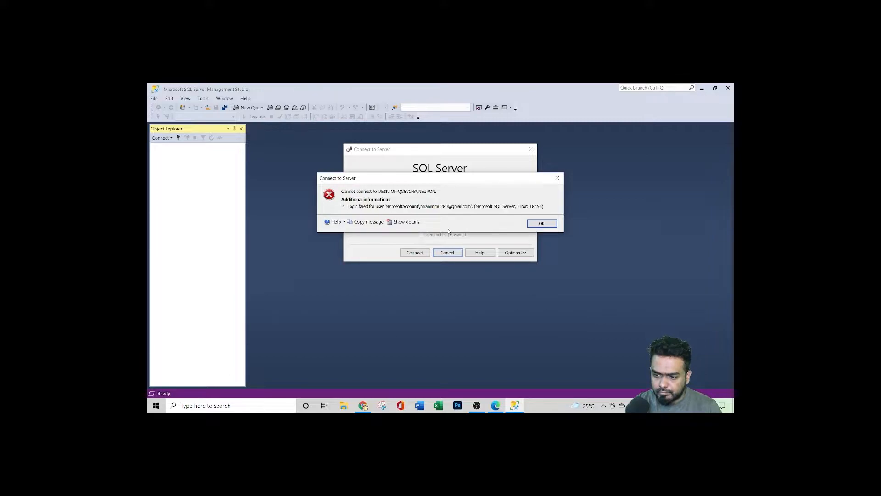
{"action": "left_click", "coordinate": [542, 223]}
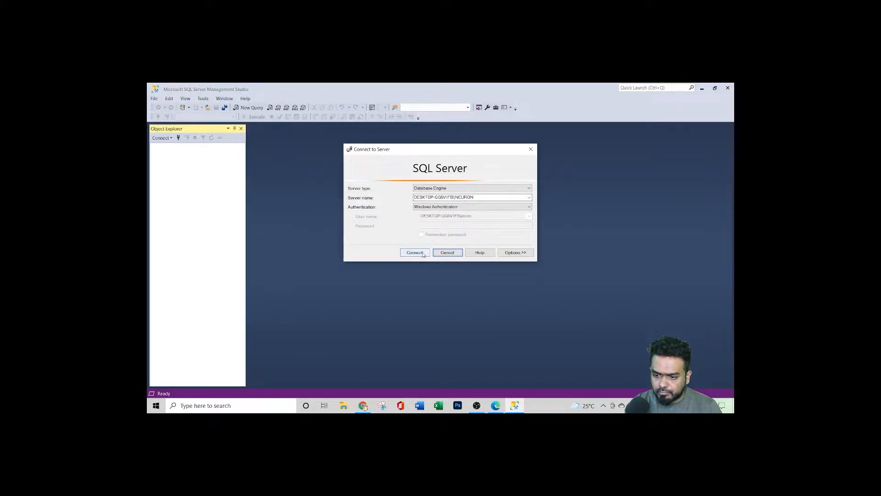
Step: Browse the local Database Engine servers, choose the default instance without the NEURON suffix, and connect to it
{"action": "left_click", "coordinate": [529, 197]}
{"action": "left_click", "coordinate": [458, 212]}
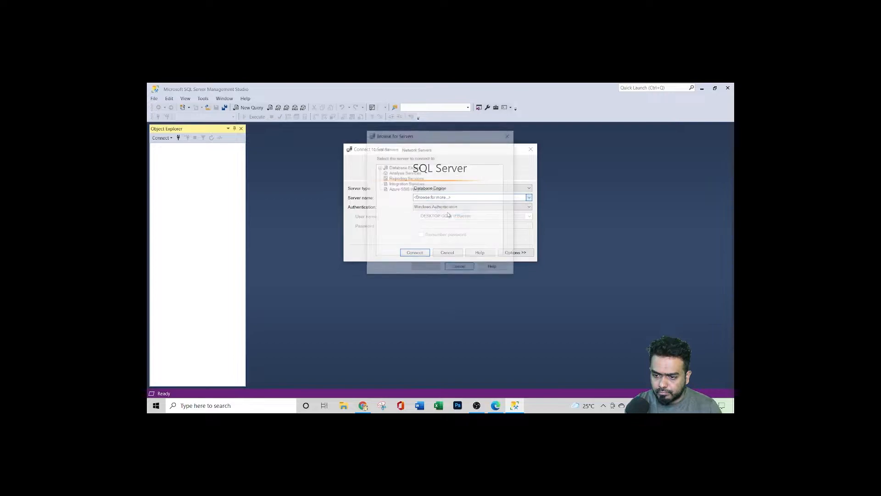
{"action": "left_click", "coordinate": [379, 167]}
{"action": "left_click", "coordinate": [411, 173]}
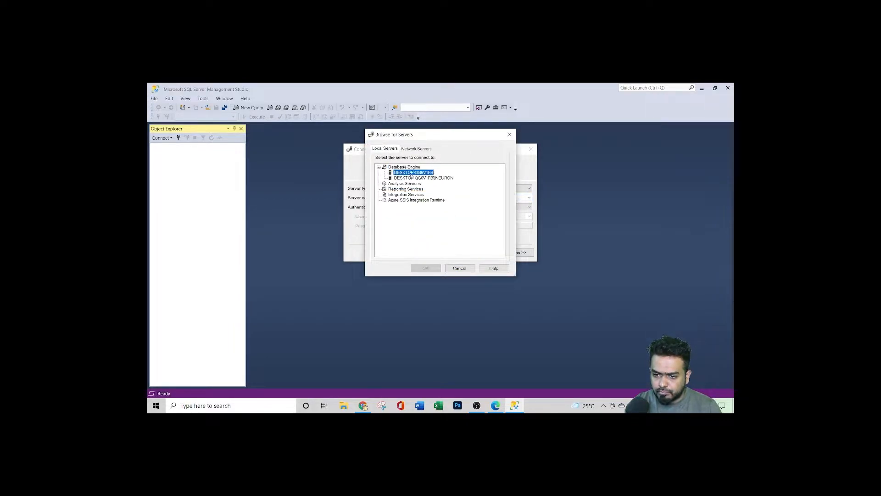
{"action": "left_click", "coordinate": [424, 268]}
{"action": "left_click", "coordinate": [415, 252]}
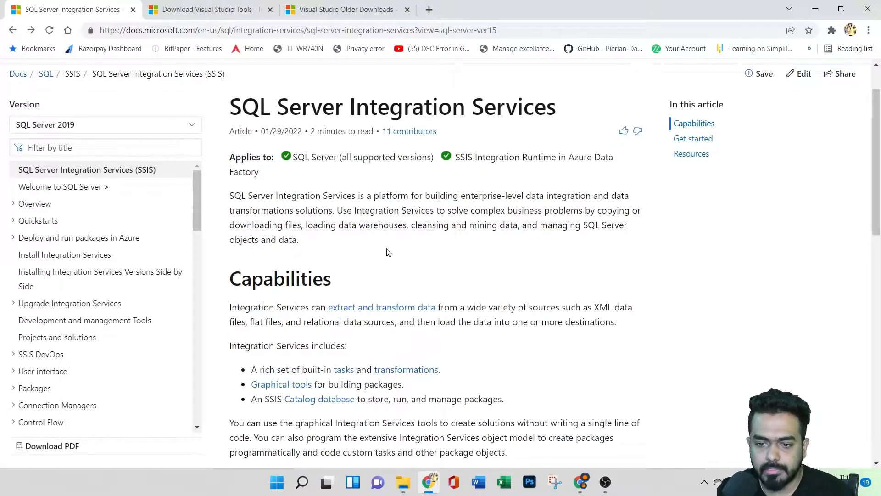
Step: Review the Visual Studio downloads page, from the Visual Studio 2022 editions to the Older Downloads link
{"action": "left_click", "coordinate": [222, 6]}
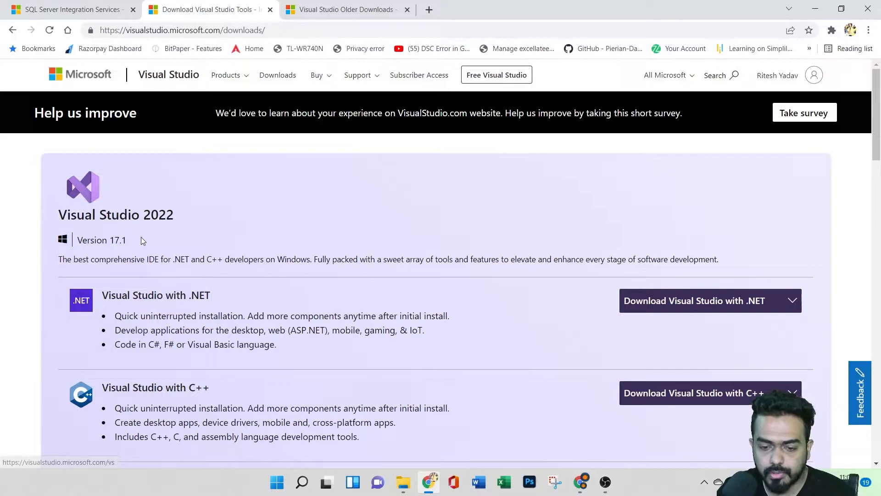
{"action": "scroll", "coordinate": [384, 305], "scroll_direction": "down", "scroll_amount": 1}
{"action": "scroll", "coordinate": [385, 304], "scroll_direction": "down", "scroll_amount": 3}
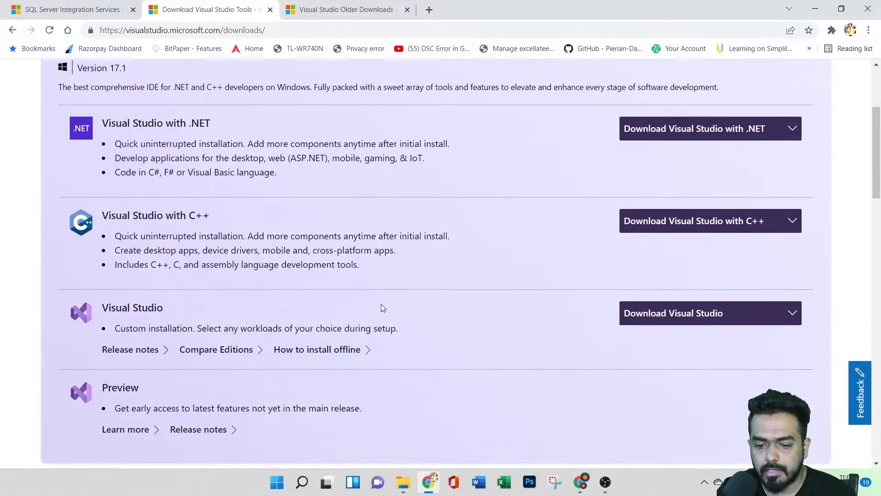
{"action": "scroll", "coordinate": [382, 304], "scroll_direction": "up", "scroll_amount": 4}
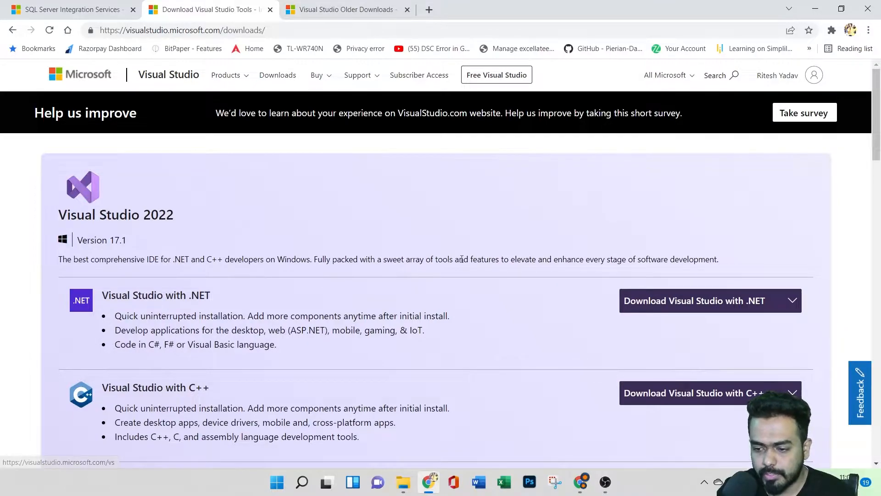
{"action": "scroll", "coordinate": [403, 304], "scroll_direction": "down", "scroll_amount": 7}
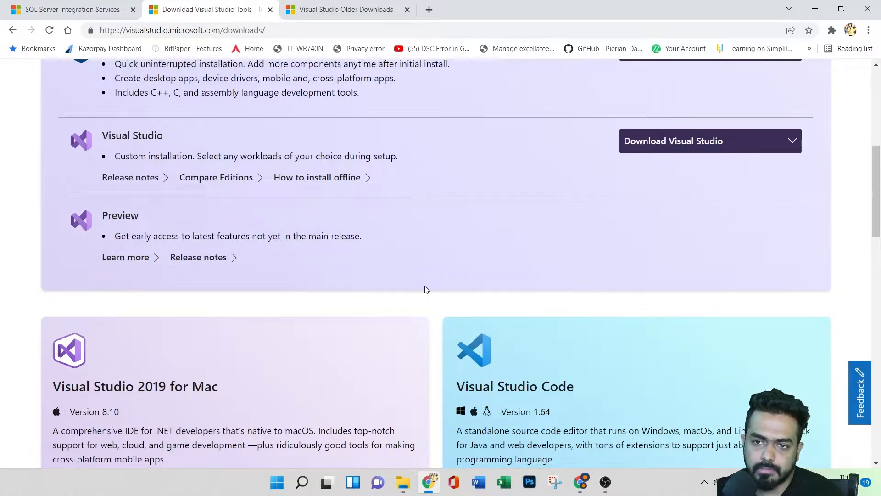
{"action": "scroll", "coordinate": [420, 288], "scroll_direction": "down", "scroll_amount": 7}
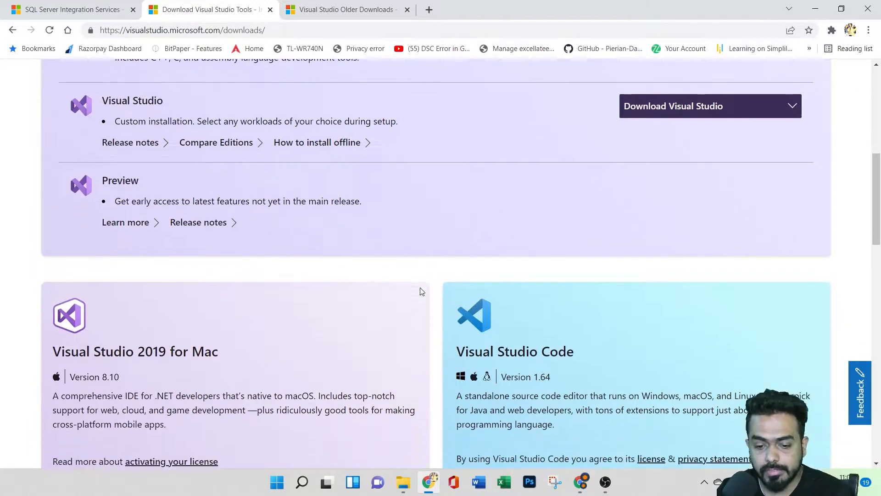
{"action": "scroll", "coordinate": [417, 286], "scroll_direction": "down", "scroll_amount": 10}
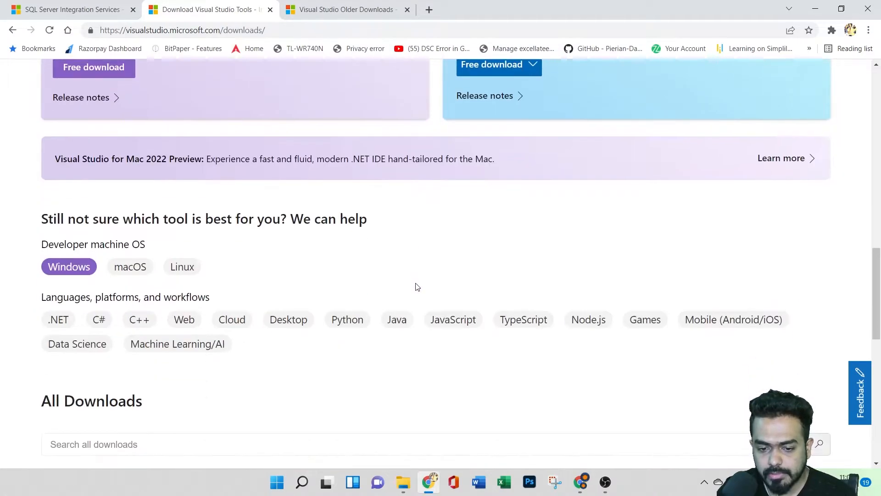
{"action": "scroll", "coordinate": [416, 283], "scroll_direction": "down", "scroll_amount": 1}
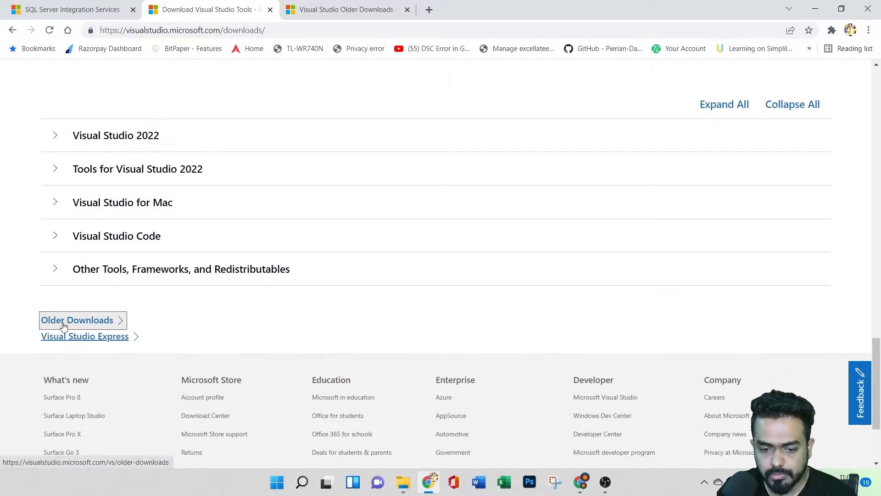
Step: Review the Visual Studio older downloads page and expand the 2019 section to inspect the Visual Studio 2019 download
{"action": "left_click", "coordinate": [316, 9]}
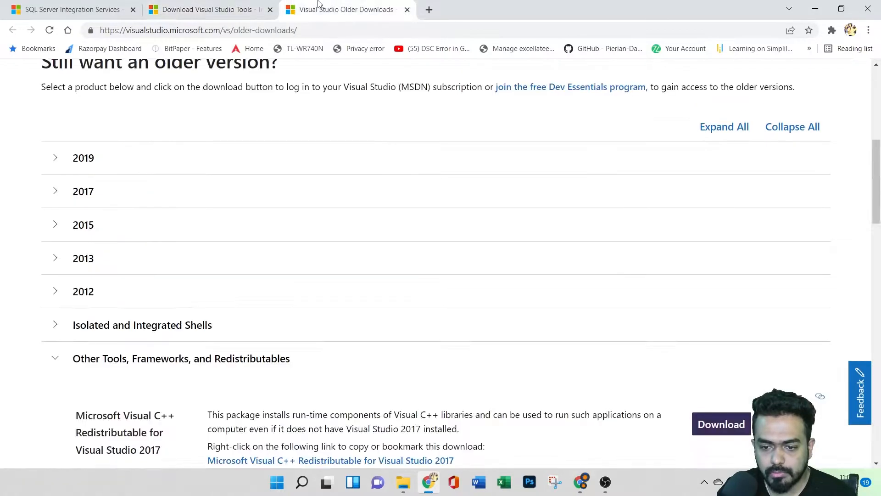
{"action": "scroll", "coordinate": [257, 226], "scroll_direction": "up", "scroll_amount": 5}
{"action": "scroll", "coordinate": [260, 245], "scroll_direction": "up", "scroll_amount": 1}
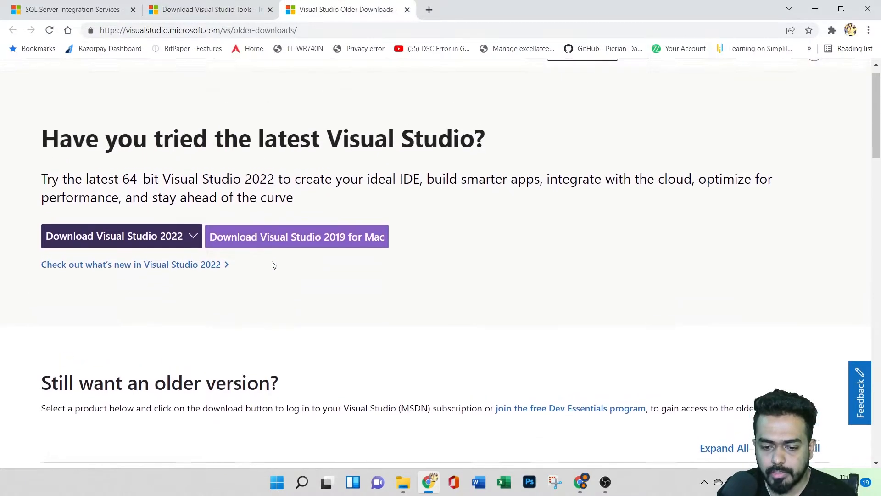
{"action": "scroll", "coordinate": [396, 333], "scroll_direction": "down", "scroll_amount": 5}
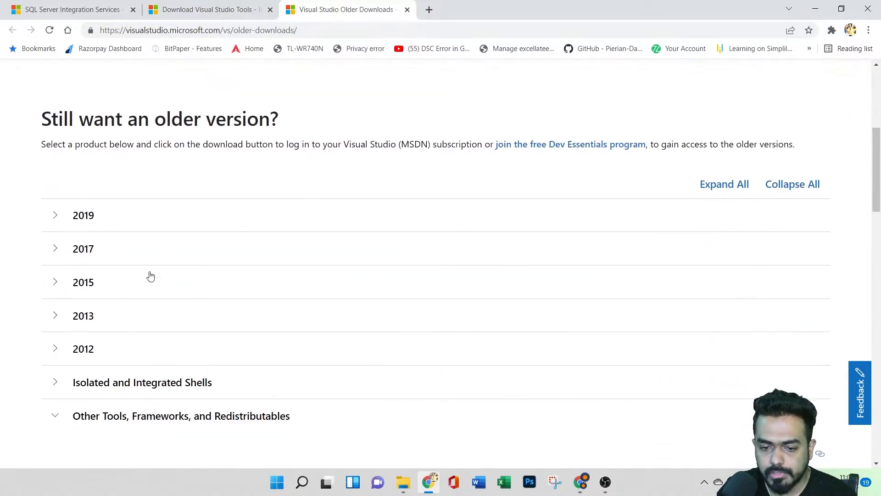
{"action": "left_click", "coordinate": [83, 216]}
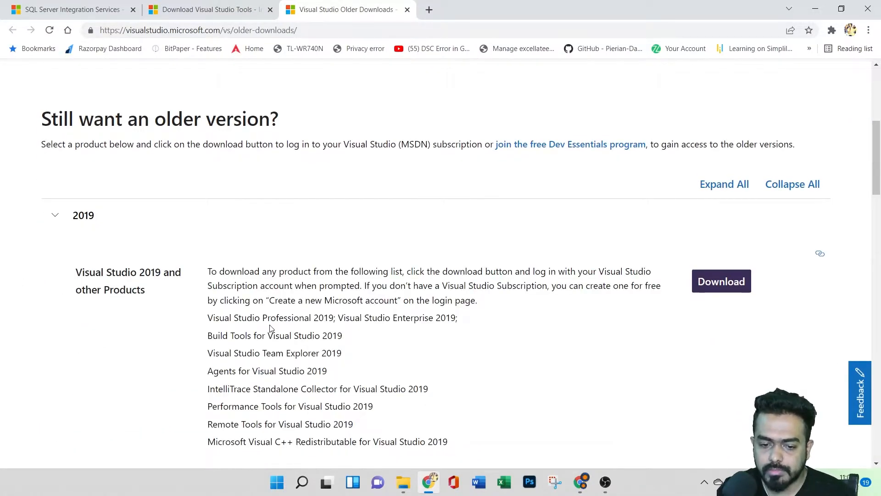
{"action": "left_click_drag", "start_coordinate": [87, 275], "coordinate": [145, 276]}
{"action": "scroll", "coordinate": [315, 317], "scroll_direction": "up", "scroll_amount": 5}
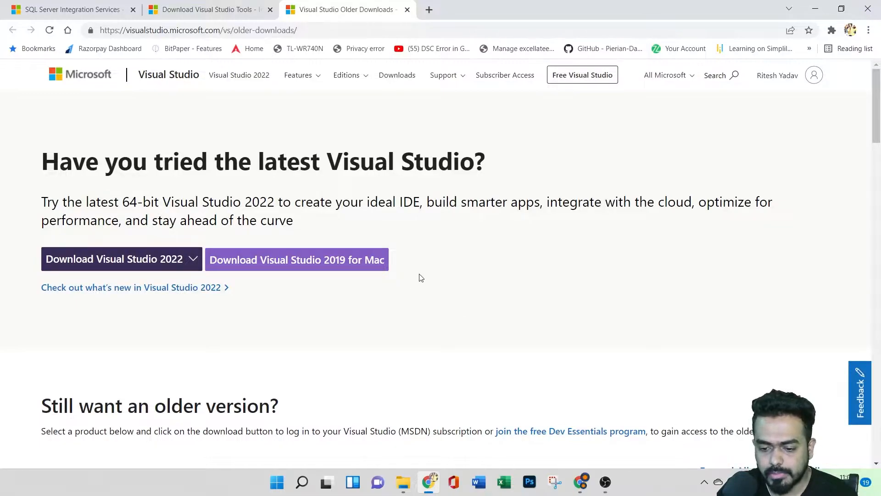
Step: Launch the installed Visual Studio 2019 and continue into the IDE without code
{"action": "left_click", "coordinate": [302, 482]}
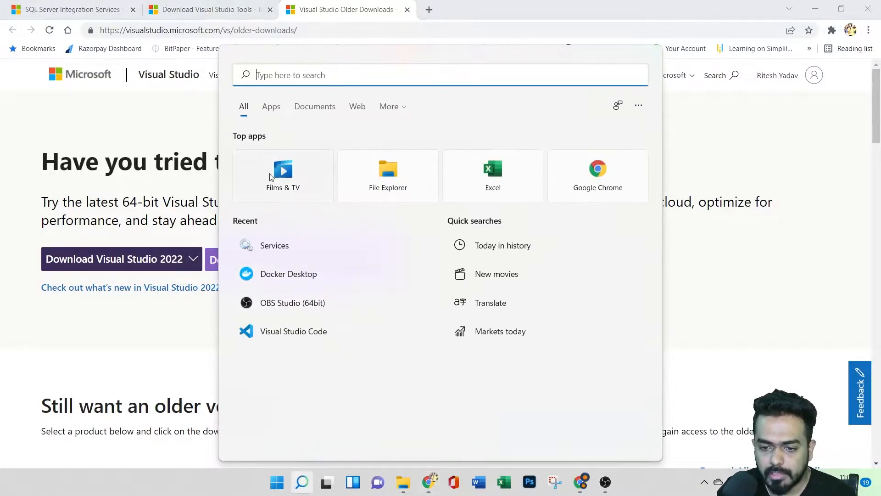
{"action": "type", "text": "vi"}
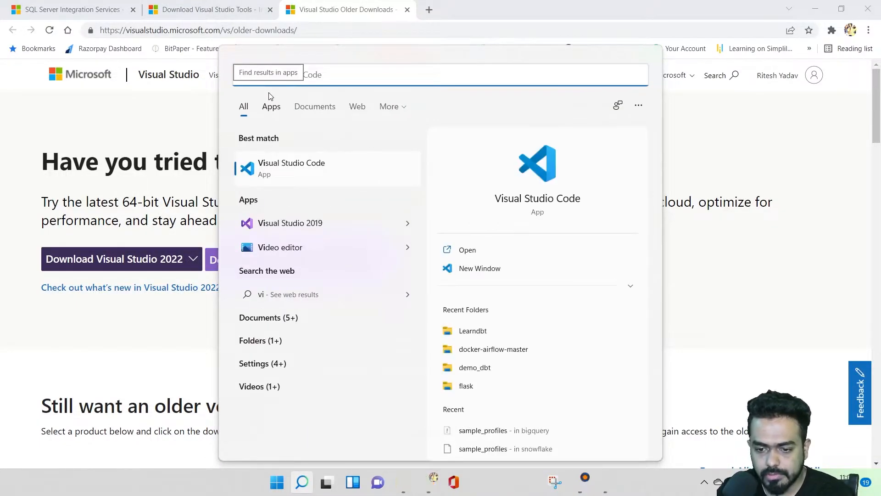
{"action": "left_click", "coordinate": [290, 233]}
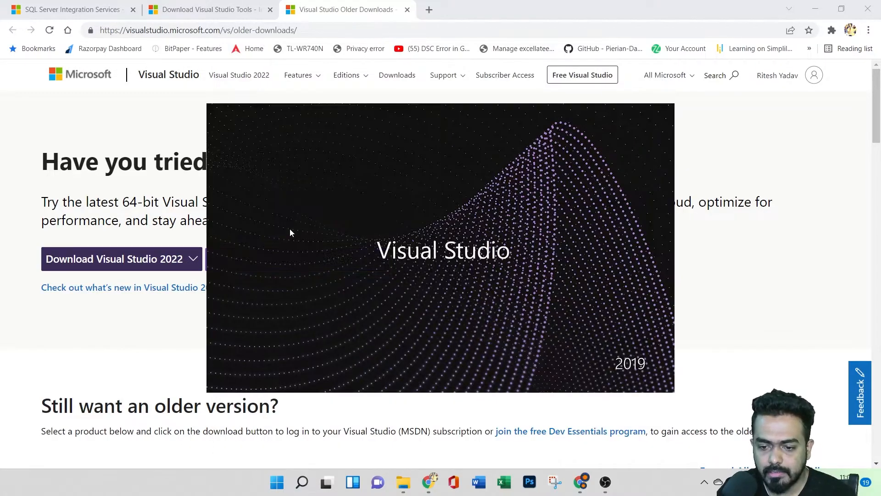
{"action": "left_click", "coordinate": [152, 12]}
{"action": "scroll", "coordinate": [303, 261], "scroll_direction": "up", "scroll_amount": 15}
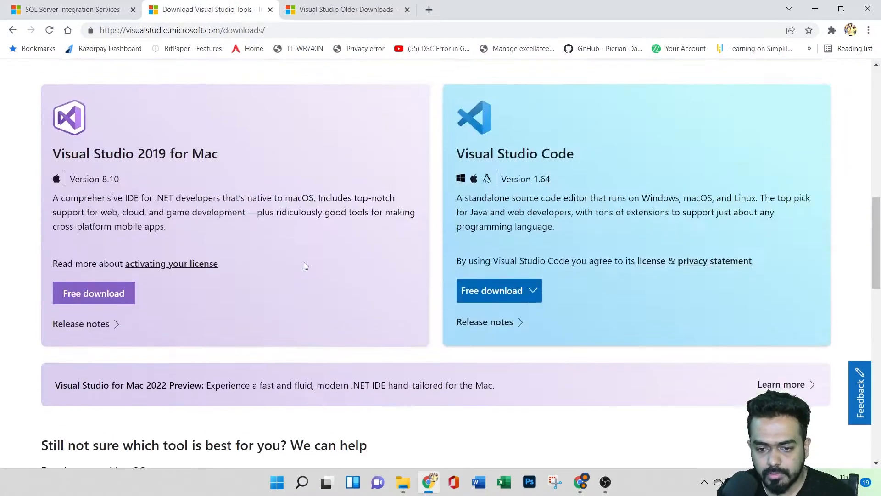
{"action": "scroll", "coordinate": [301, 263], "scroll_direction": "up", "scroll_amount": 5}
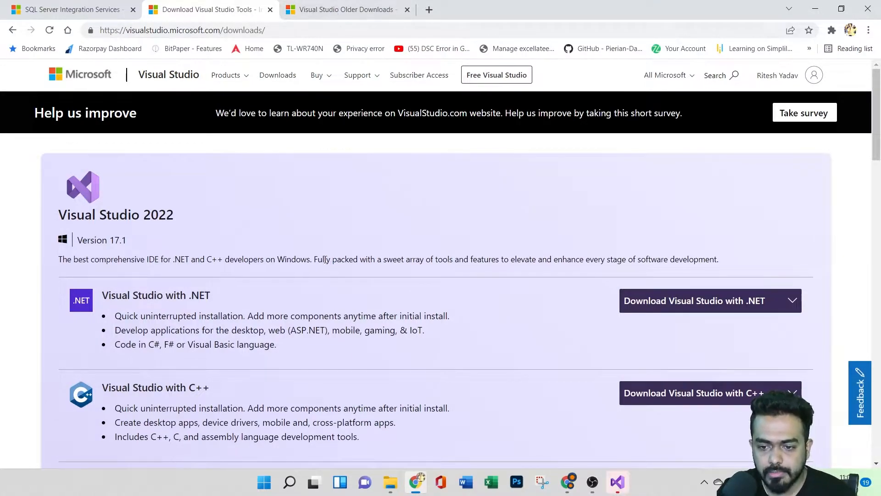
{"action": "left_click", "coordinate": [354, 7]}
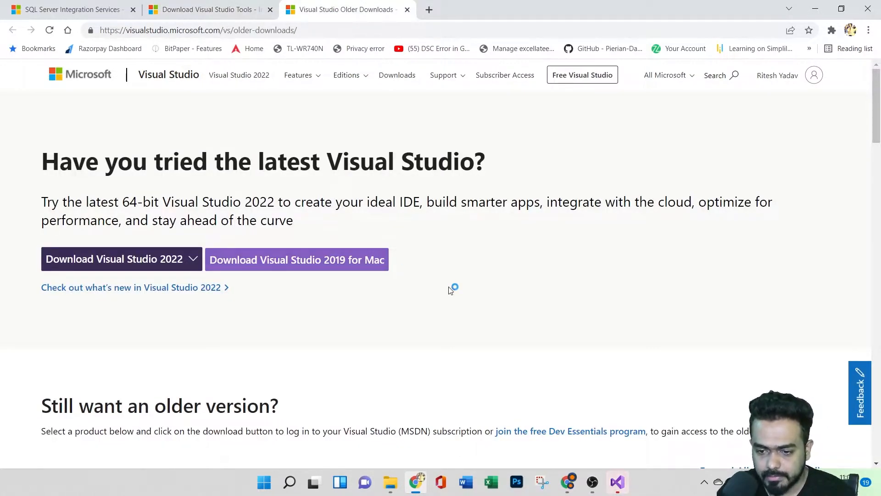
{"action": "mouse_move", "coordinate": [617, 483]}
{"action": "left_click", "coordinate": [614, 437]}
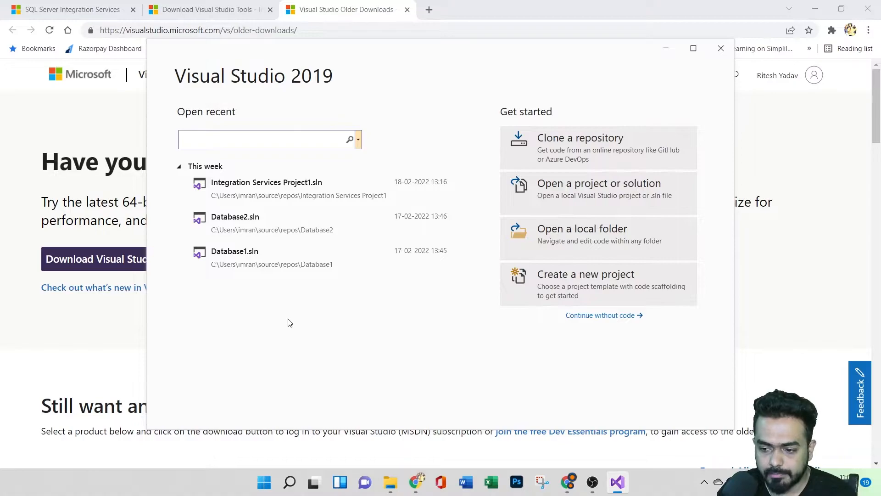
{"action": "left_click", "coordinate": [596, 319]}
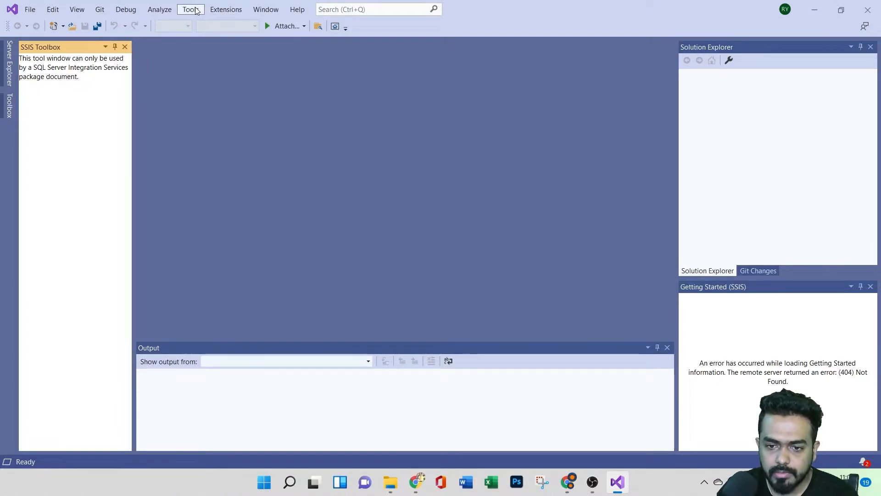
{"action": "left_click", "coordinate": [222, 10]}
{"action": "key", "text": "Escape"}
{"action": "left_click", "coordinate": [192, 11]}
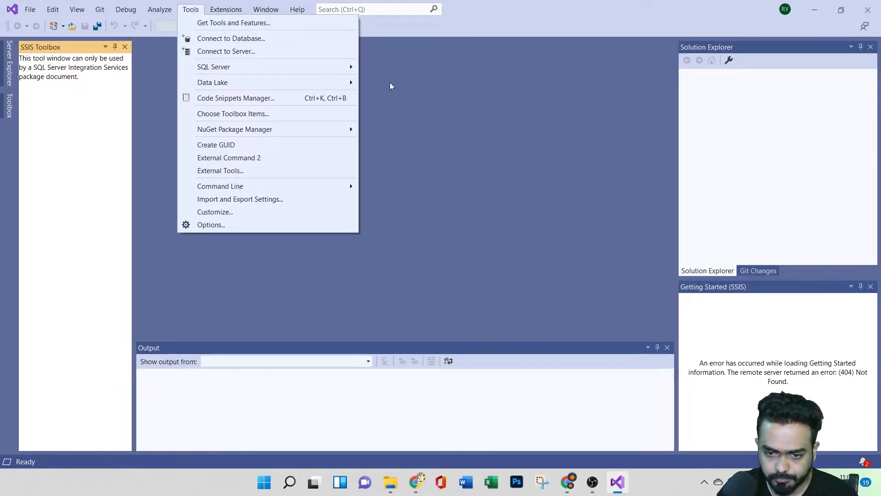
{"action": "left_click", "coordinate": [440, 296]}
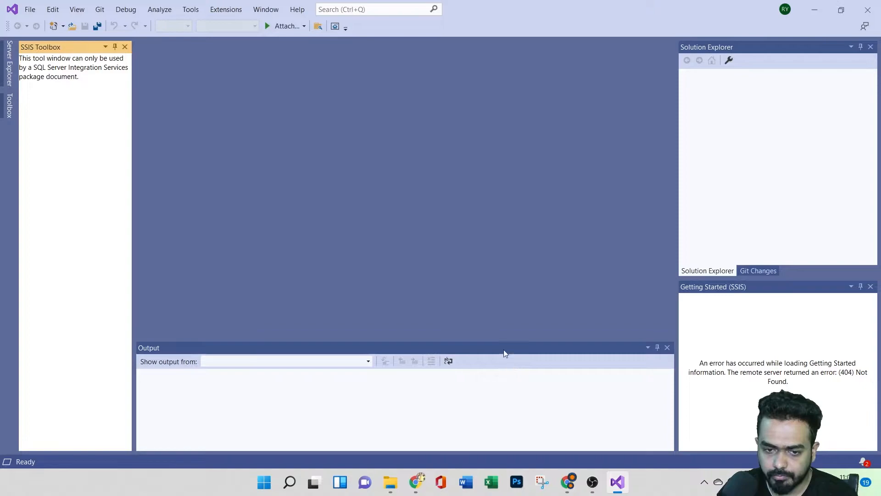
Step: Search the online extensions for "int" to check SQL Server Integration Services Projects, and close Visual Studio
{"action": "left_click", "coordinate": [193, 12]}
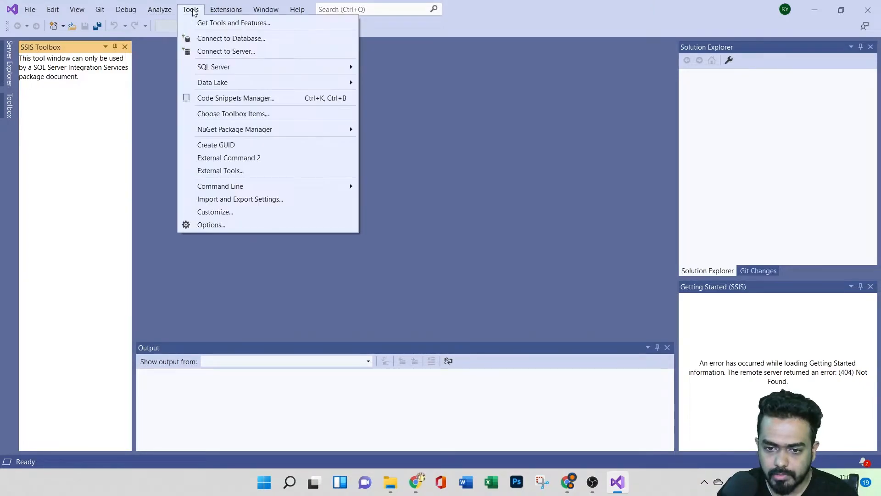
{"action": "mouse_move", "coordinate": [231, 10]}
{"action": "left_click", "coordinate": [254, 23]}
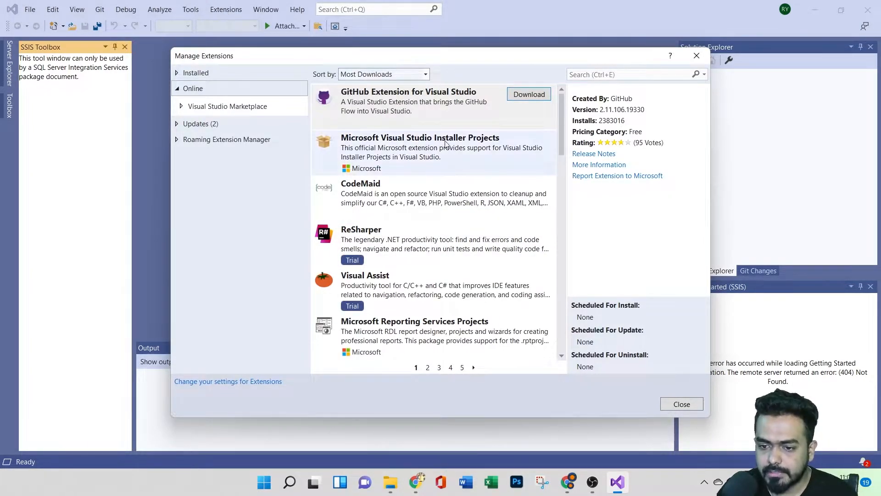
{"action": "left_click", "coordinate": [595, 74]}
{"action": "type", "text": "in"}
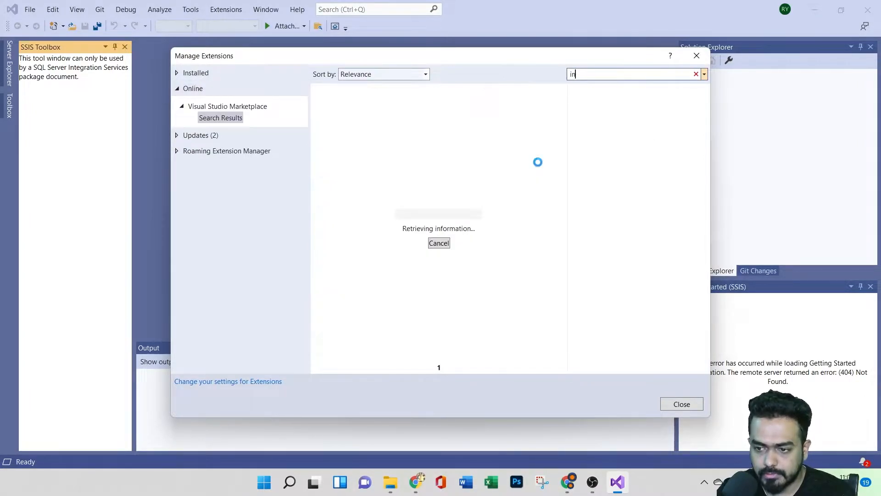
{"action": "type", "text": "t"}
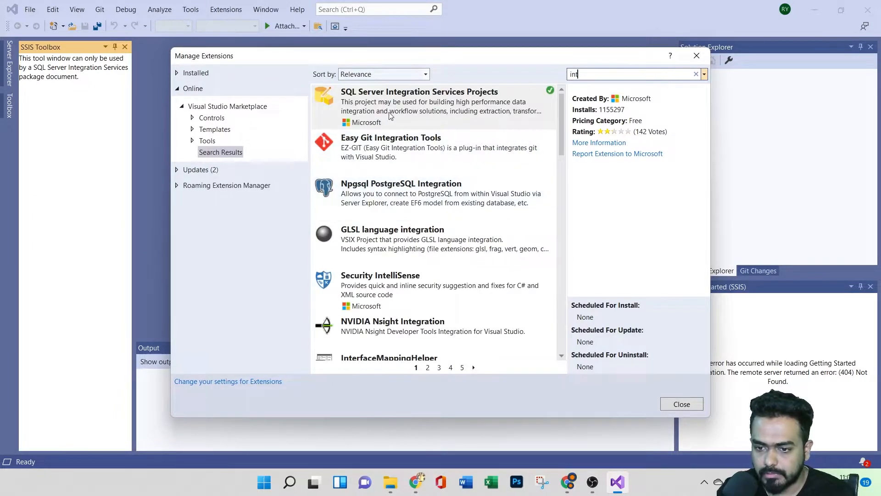
{"action": "left_click", "coordinate": [696, 55]}
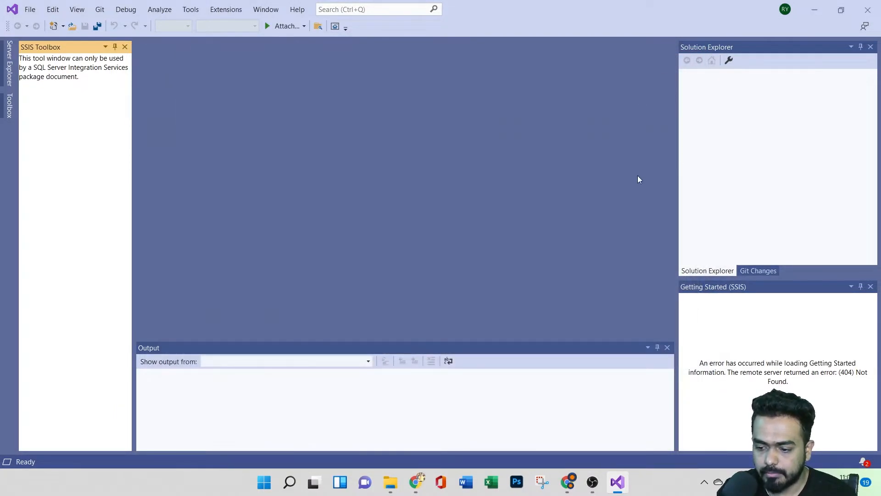
{"action": "left_click", "coordinate": [867, 10]}
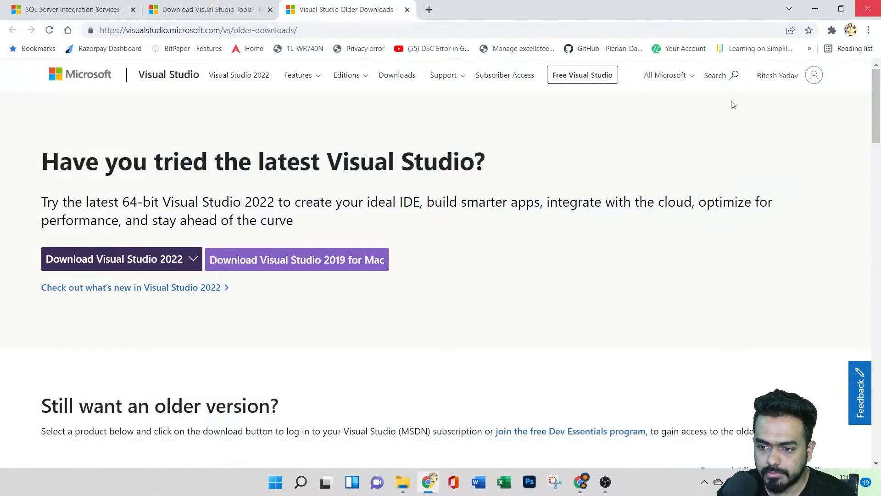
Step: Relaunch Visual Studio 2019 and start creating a new project
{"action": "left_click", "coordinate": [301, 482]}
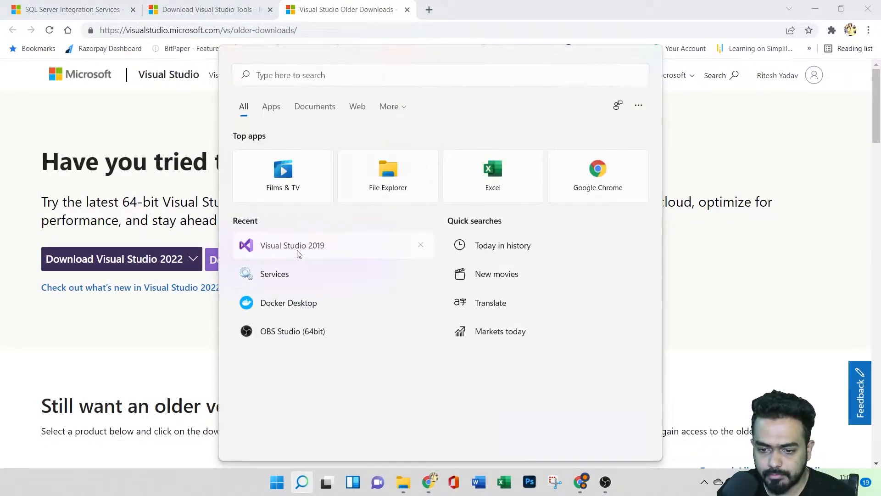
{"action": "left_click", "coordinate": [298, 254]}
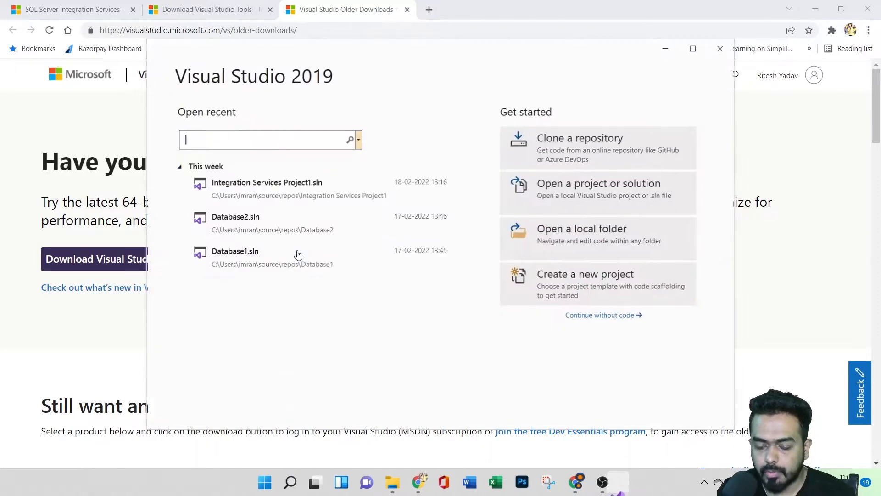
{"action": "left_click", "coordinate": [580, 286]}
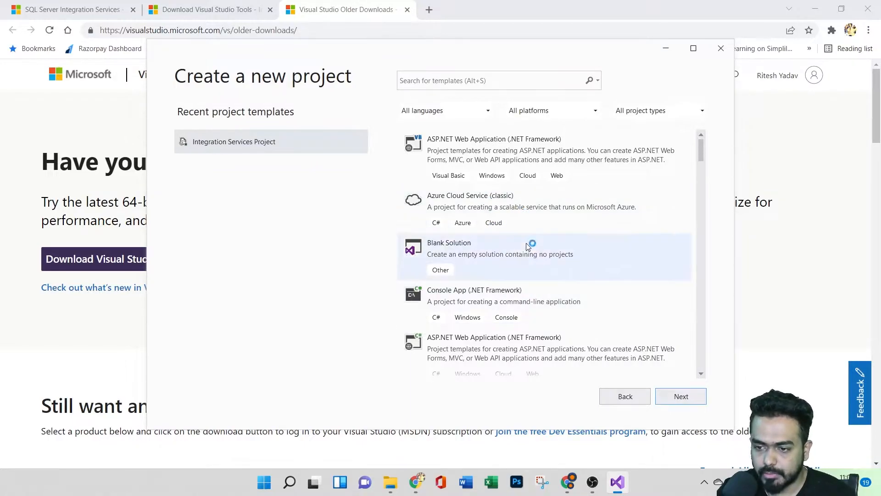
Step: Browse the new project template list to see which project types are available alongside the recent Integration Services Project template
{"action": "scroll", "coordinate": [549, 283], "scroll_direction": "down", "scroll_amount": 3}
{"action": "scroll", "coordinate": [535, 286], "scroll_direction": "up", "scroll_amount": 2}
{"action": "scroll", "coordinate": [535, 286], "scroll_direction": "up", "scroll_amount": 2}
{"action": "scroll", "coordinate": [538, 287], "scroll_direction": "down", "scroll_amount": 9}
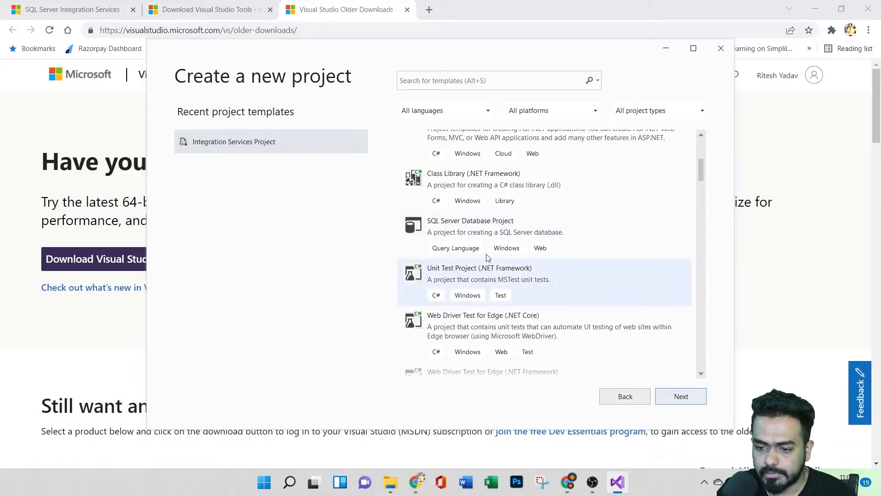
{"action": "scroll", "coordinate": [567, 272], "scroll_direction": "down", "scroll_amount": 3}
{"action": "scroll", "coordinate": [567, 272], "scroll_direction": "down", "scroll_amount": 20}
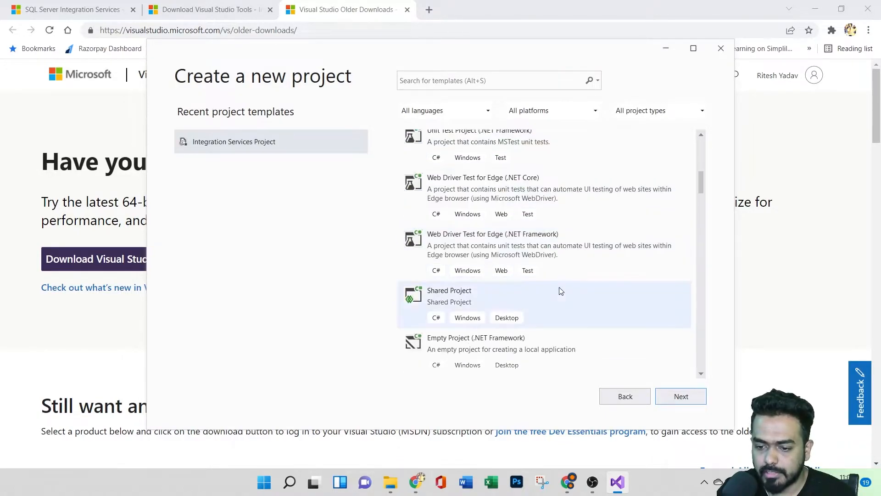
{"action": "scroll", "coordinate": [571, 299], "scroll_direction": "down", "scroll_amount": 11}
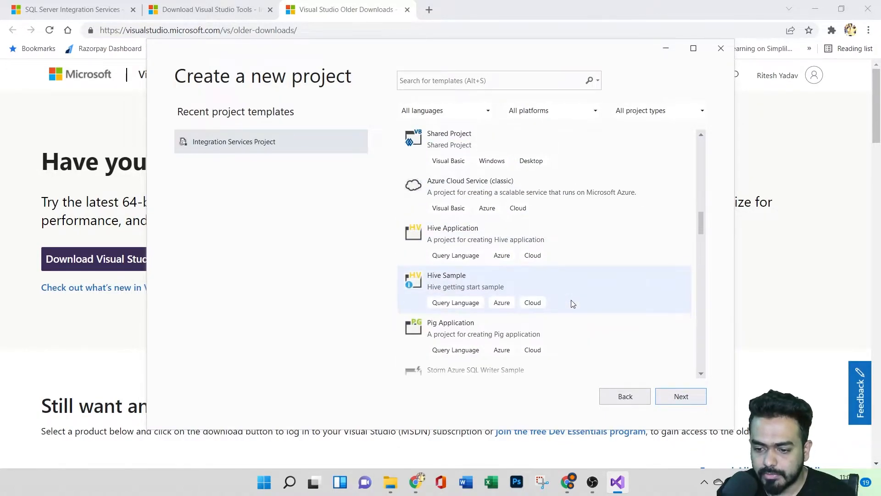
{"action": "scroll", "coordinate": [567, 315], "scroll_direction": "down", "scroll_amount": 15}
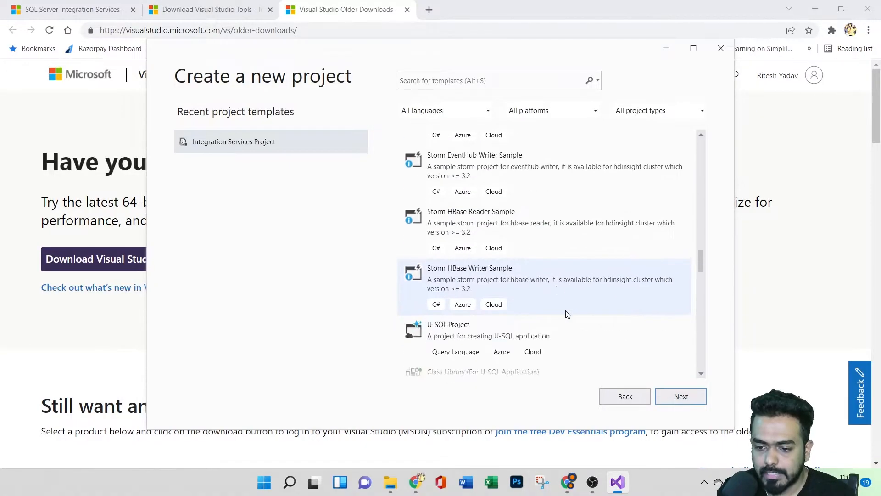
{"action": "scroll", "coordinate": [567, 315], "scroll_direction": "up", "scroll_amount": 13}
{"action": "scroll", "coordinate": [568, 314], "scroll_direction": "up", "scroll_amount": 3}
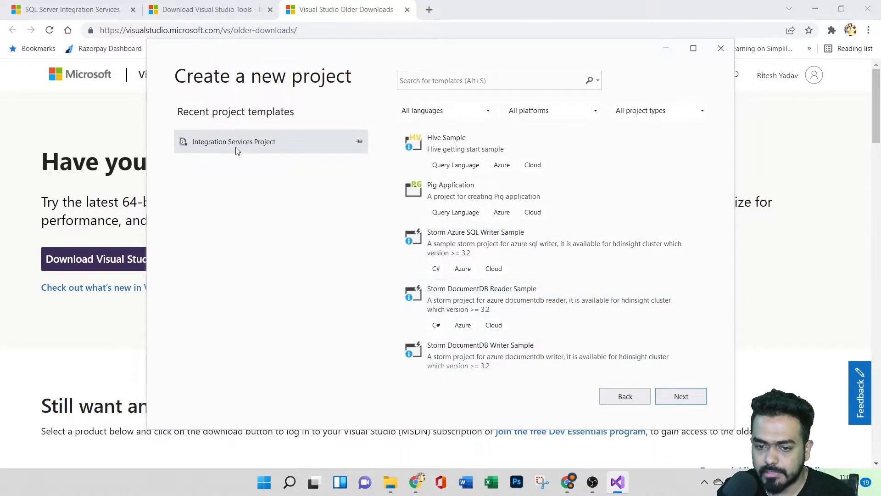
{"action": "scroll", "coordinate": [596, 271], "scroll_direction": "up", "scroll_amount": 10}
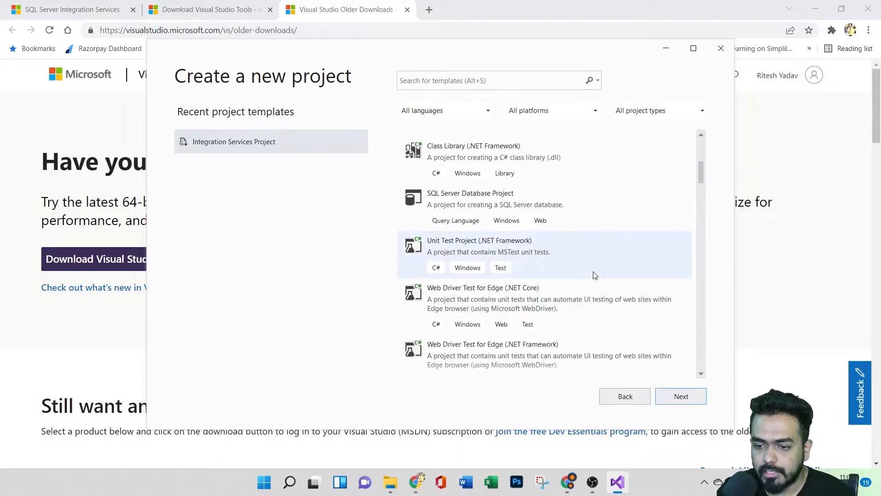
{"action": "scroll", "coordinate": [544, 262], "scroll_direction": "down", "scroll_amount": 3}
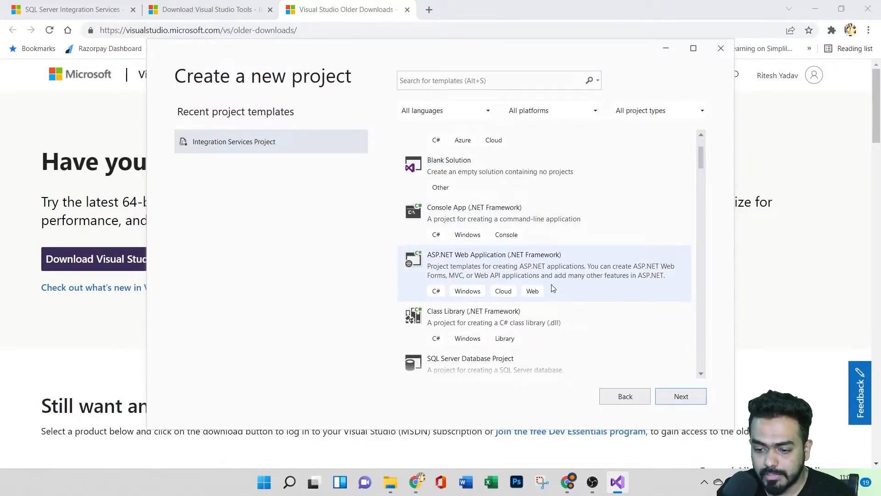
{"action": "scroll", "coordinate": [551, 285], "scroll_direction": "down", "scroll_amount": 1}
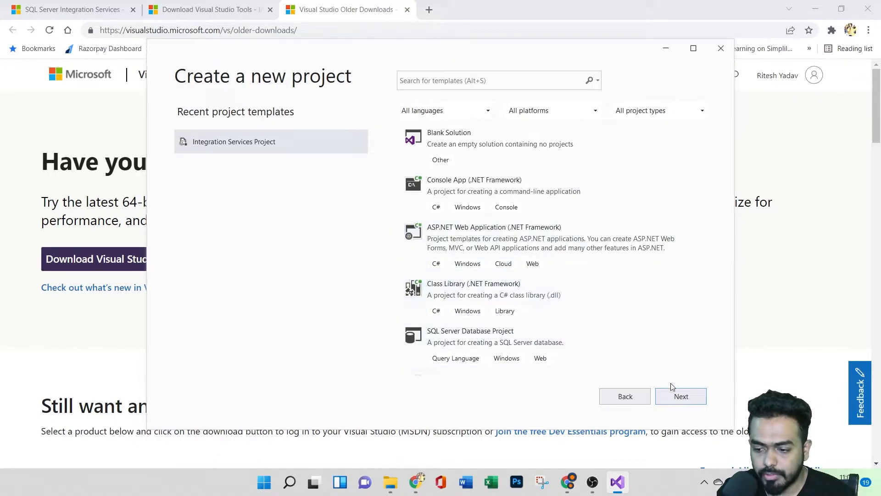
Step: Leave project creation, continue into the IDE without code, and open the extension manager
{"action": "left_click", "coordinate": [625, 395]}
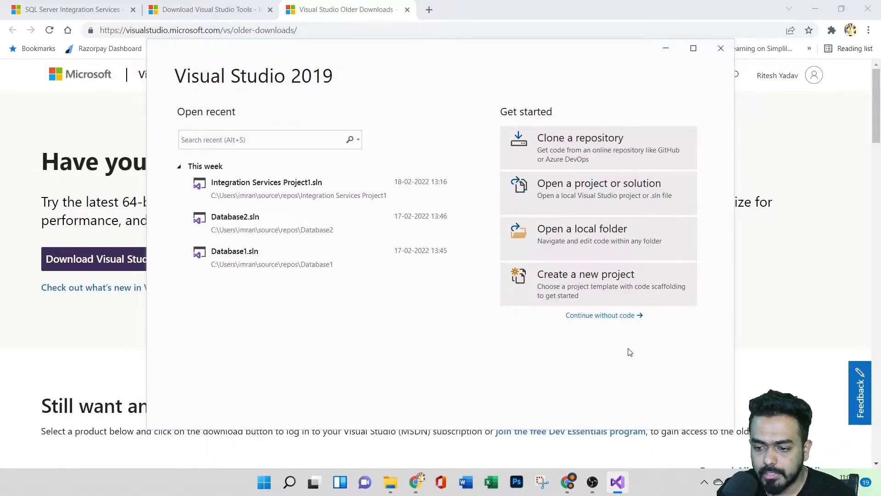
{"action": "left_click", "coordinate": [589, 321]}
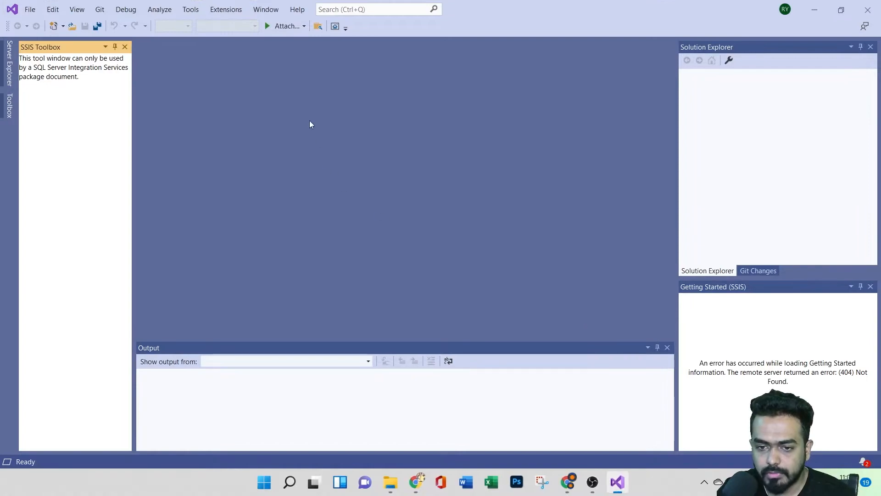
{"action": "left_click", "coordinate": [226, 9]}
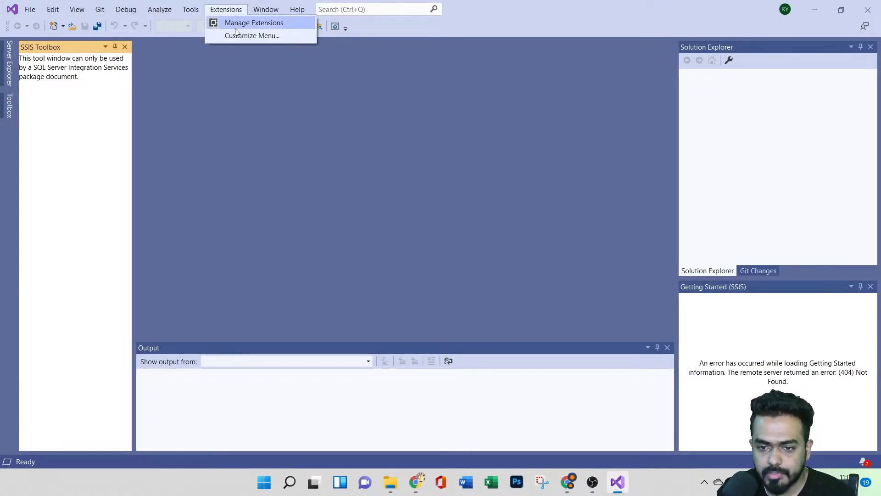
{"action": "left_click", "coordinate": [234, 21]}
Step: Search the online extensions for "int" to examine the SQL Server Integration Services Projects entry, and exit Visual Studio
{"action": "left_click", "coordinate": [608, 73]}
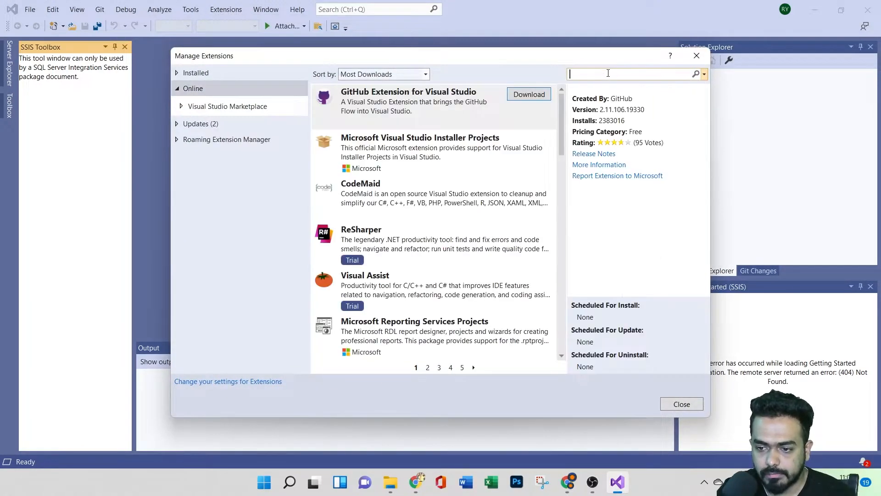
{"action": "type", "text": "s"}
{"action": "key", "text": "BackSpace"}
{"action": "type", "text": "i"}
{"action": "left_click", "coordinate": [607, 84]}
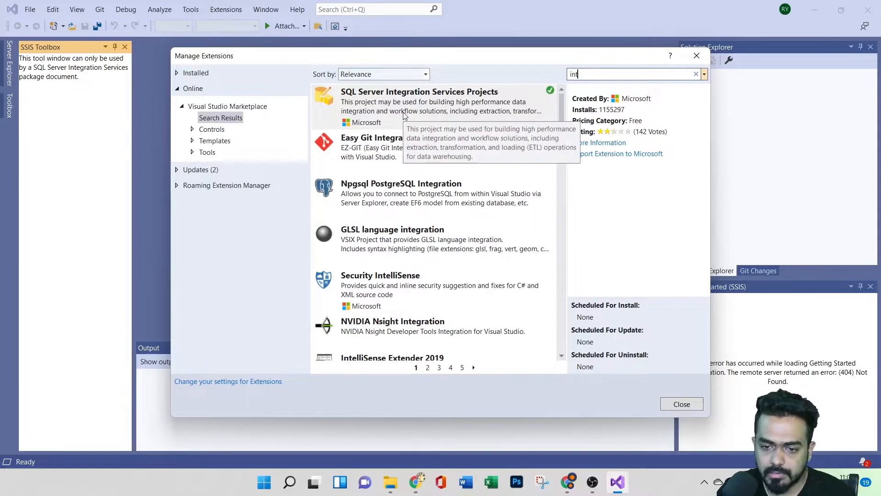
{"action": "left_click", "coordinate": [696, 56]}
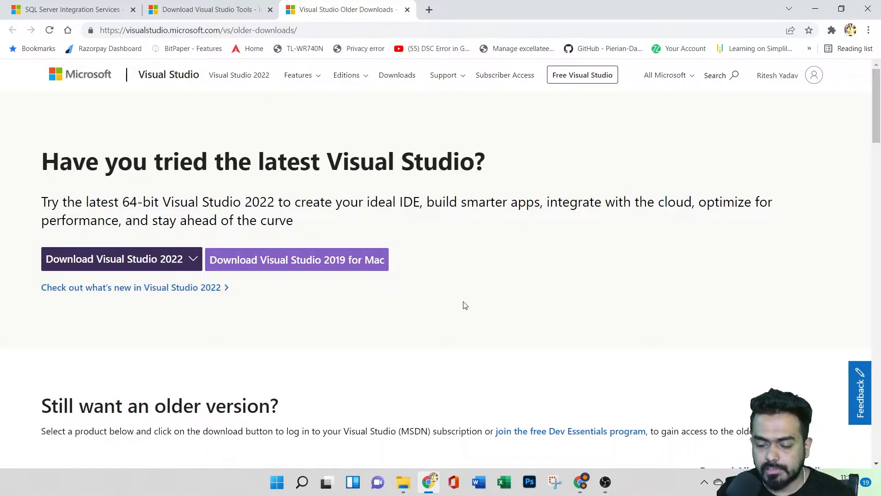
Step: Launch Microsoft SQL Server Management Studio 18, connect to the local Database Engine with Windows Authentication, and expand its Databases folder
{"action": "left_click", "coordinate": [301, 482]}
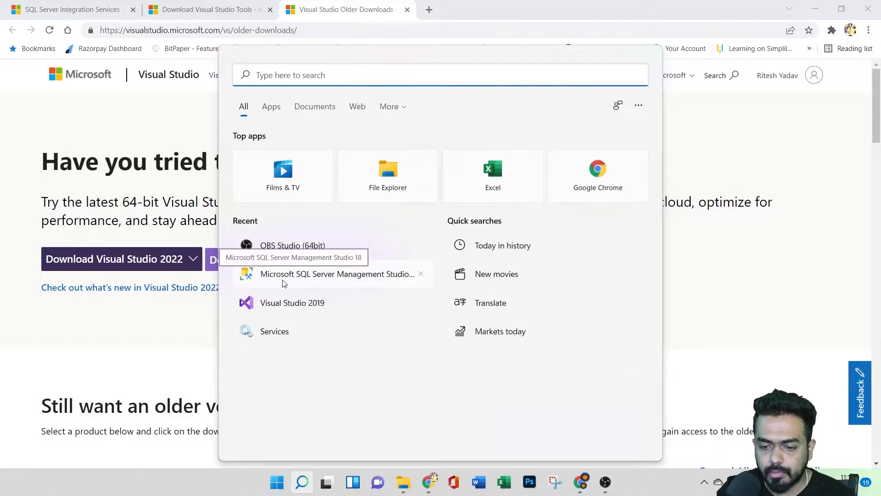
{"action": "left_click", "coordinate": [338, 275]}
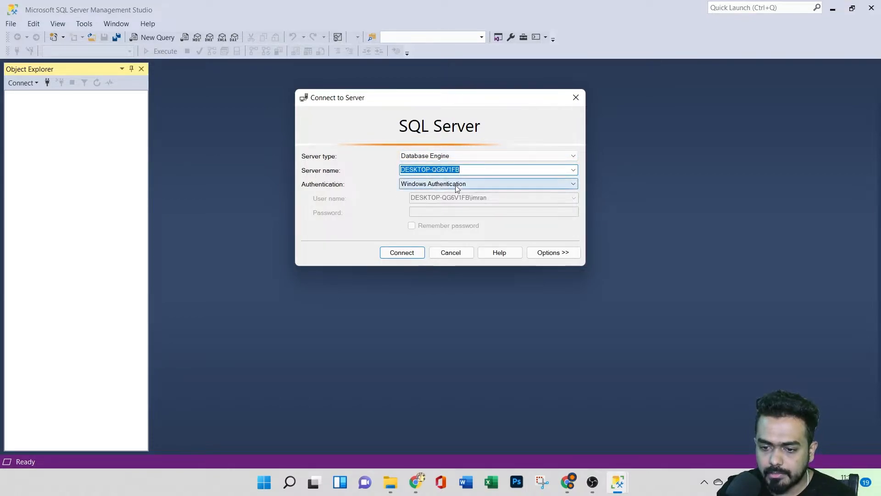
{"action": "left_click", "coordinate": [397, 254]}
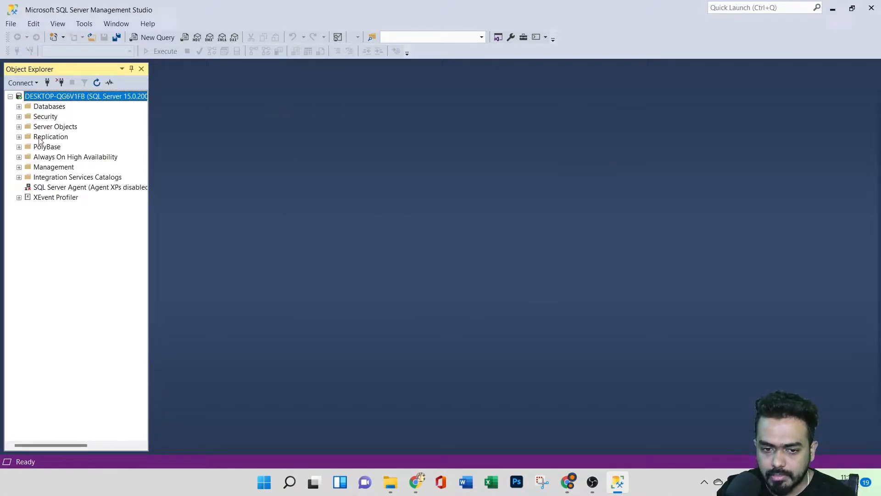
{"action": "left_click", "coordinate": [19, 106]}
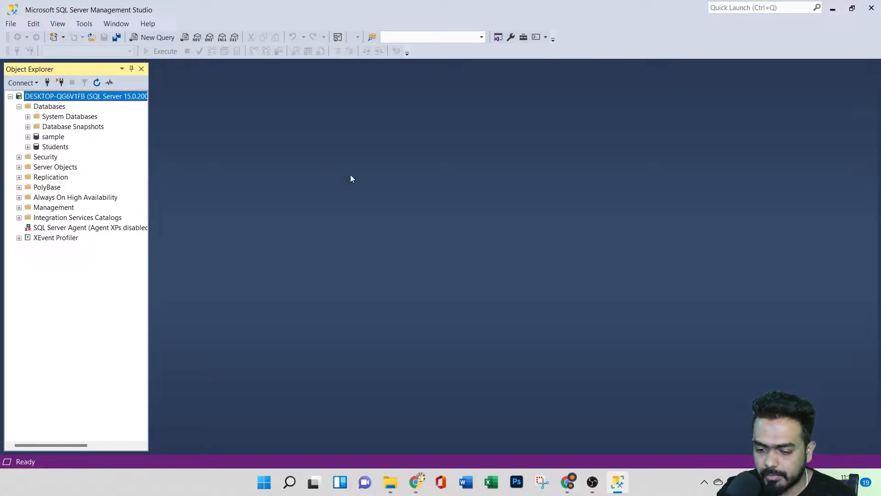
Step: Check the contents of the SSIS folder in File Explorer, and switch back to SQL Server Management Studio
{"action": "mouse_move", "coordinate": [392, 475]}
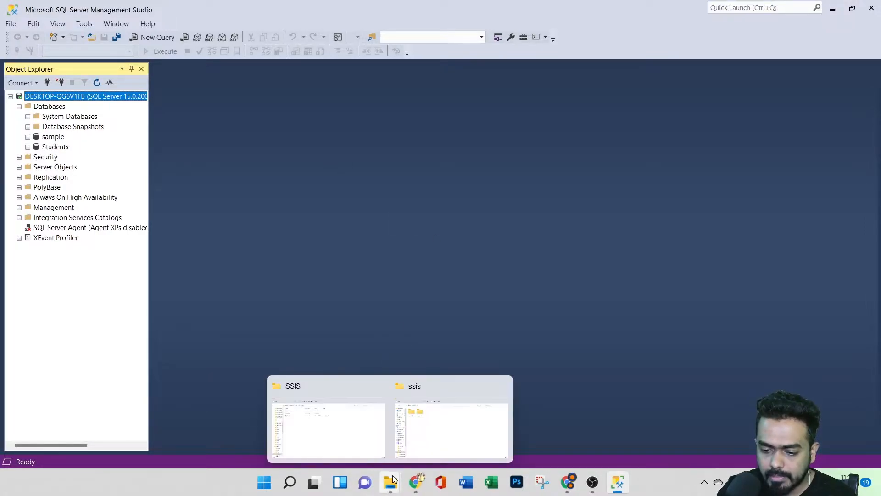
{"action": "left_click", "coordinate": [340, 427]}
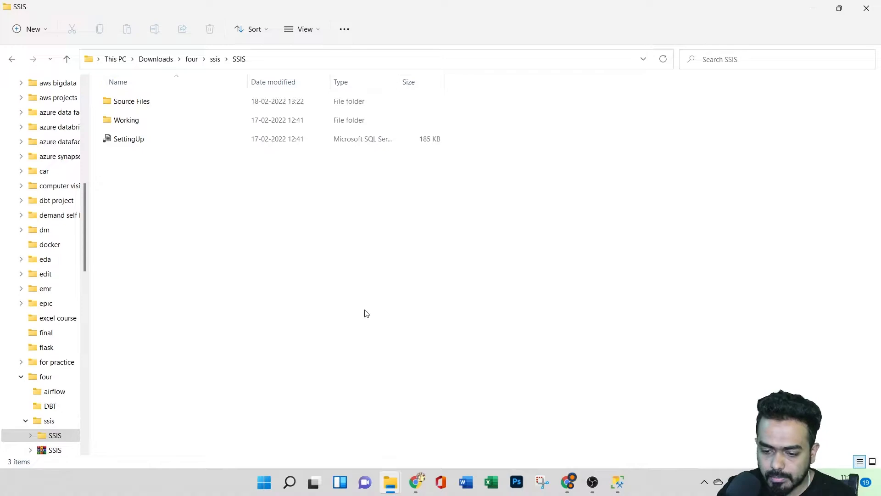
{"action": "mouse_move", "coordinate": [416, 483]}
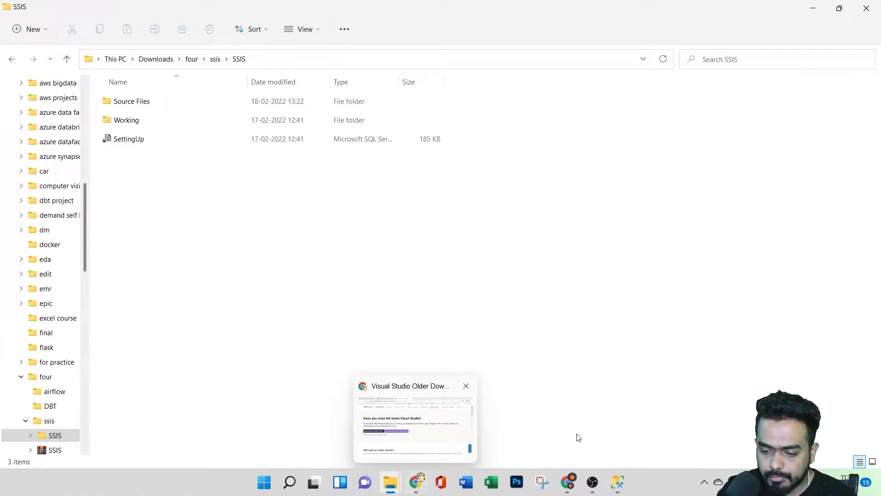
{"action": "left_click", "coordinate": [617, 482]}
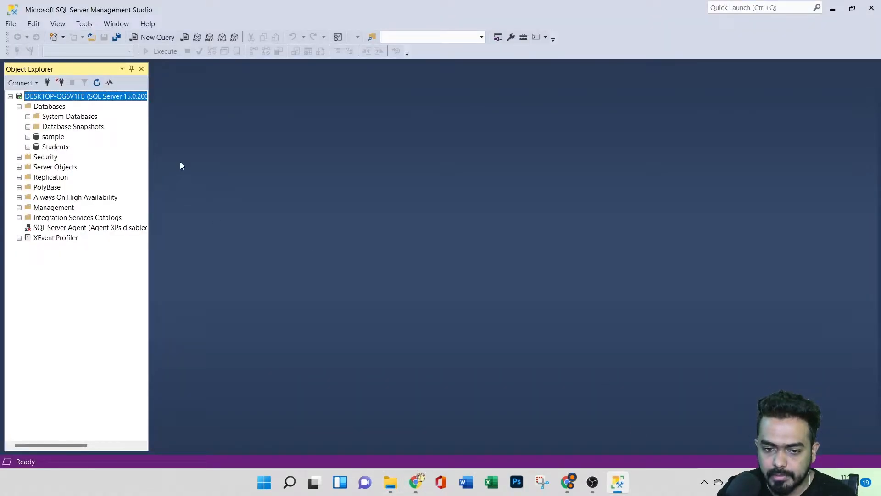
Step: Create a database named SSIS by writing and executing "create database SSIS" in a new query
{"action": "left_click", "coordinate": [158, 37]}
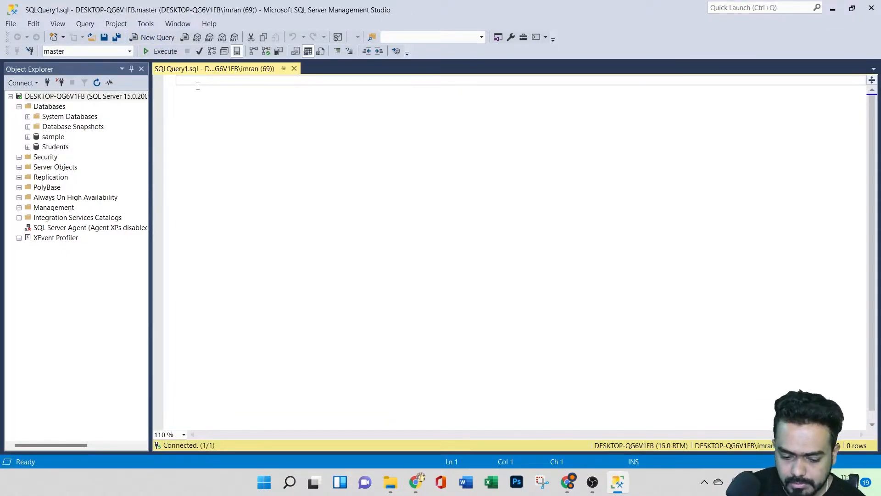
{"action": "type", "text": "creat"}
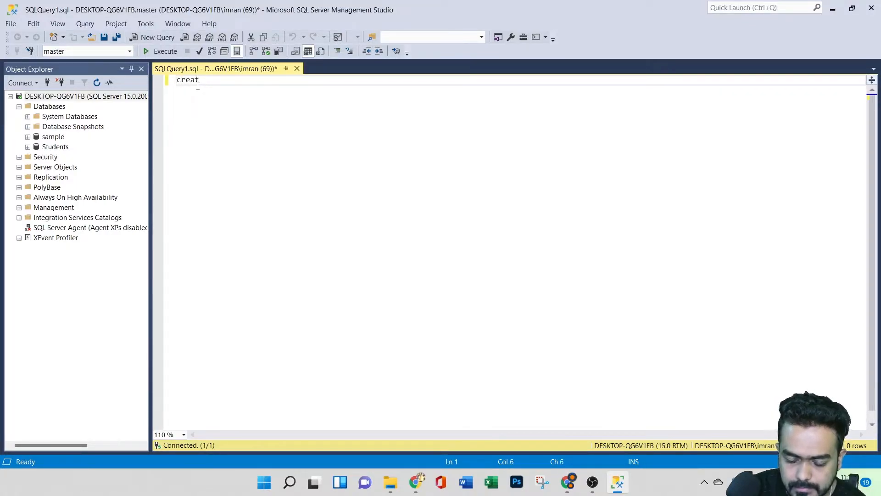
{"action": "type", "text": "e datab"}
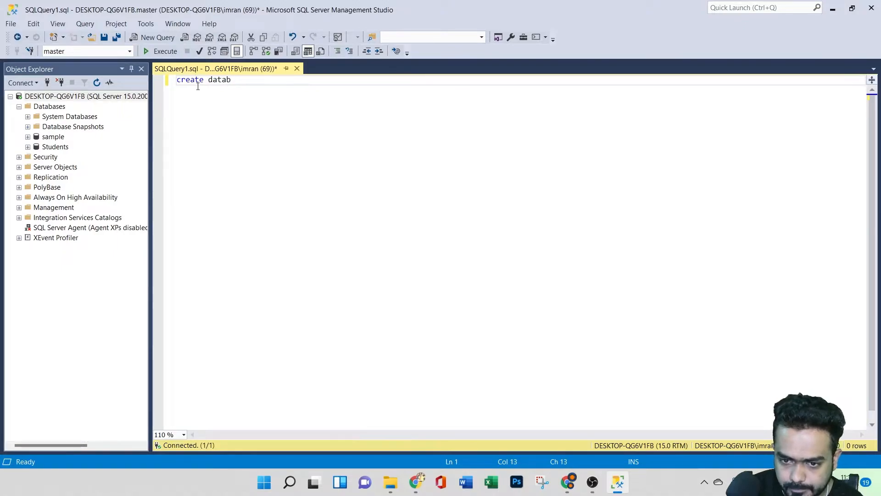
{"action": "type", "text": "ase SSIS"}
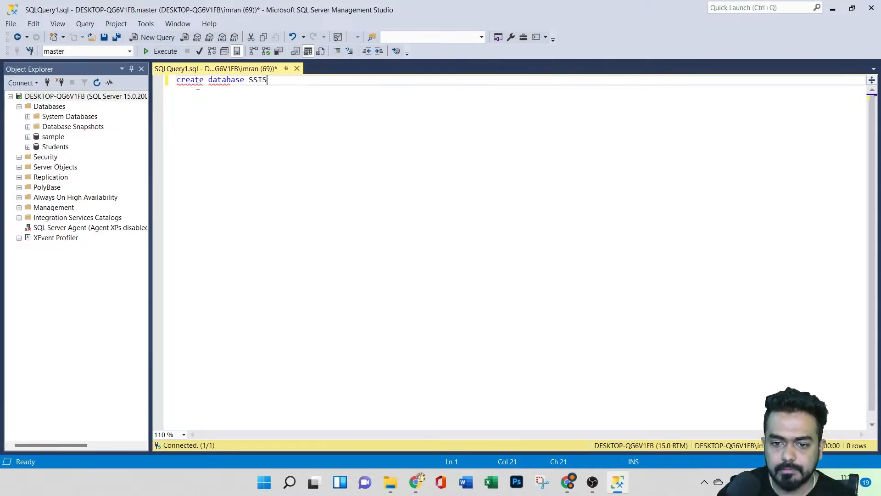
{"action": "left_click_drag", "start_coordinate": [267, 81], "coordinate": [166, 79]}
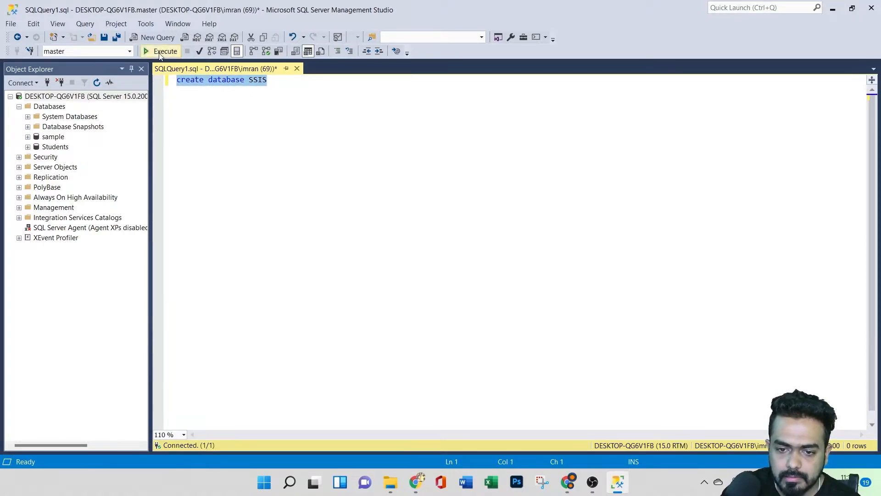
{"action": "left_click", "coordinate": [159, 51]}
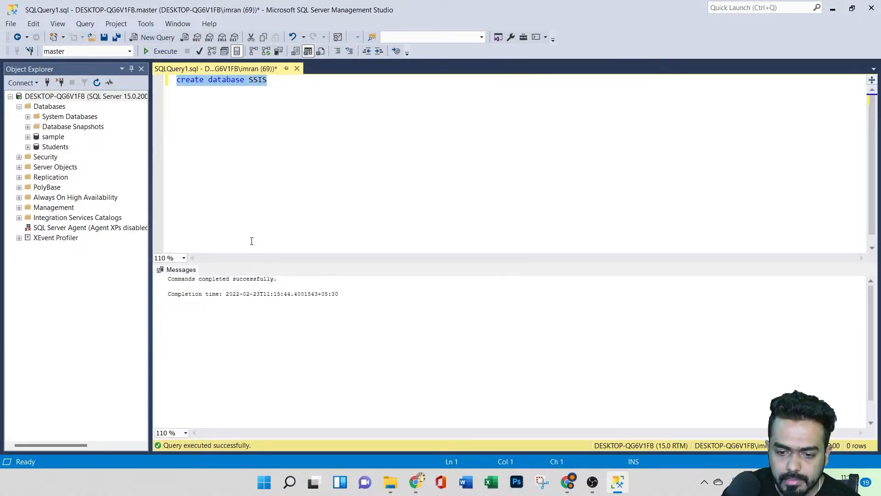
Step: Add a "USE SSIS" statement two lines below the create statement, and refresh the server's database list in Object Explorer
{"action": "left_click", "coordinate": [287, 83]}
{"action": "key", "text": "Return"}
{"action": "key", "text": "Return"}
{"action": "type", "text": "USE"}
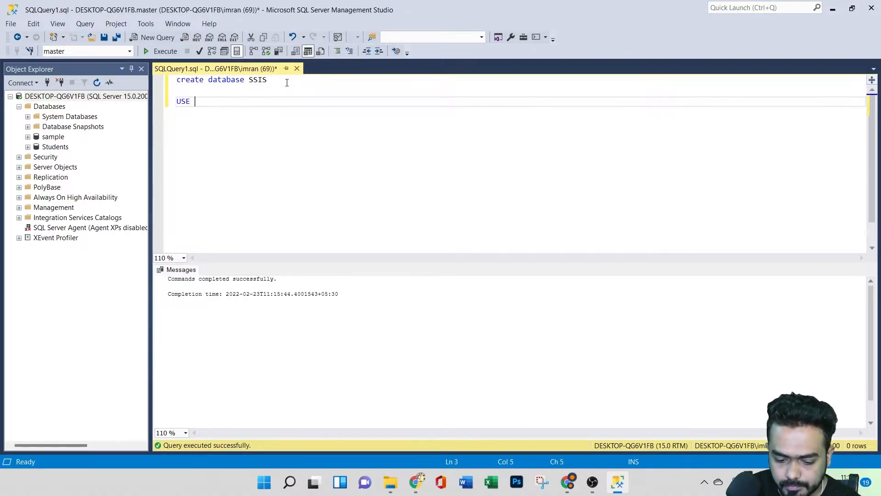
{"action": "type", "text": " SSIS"}
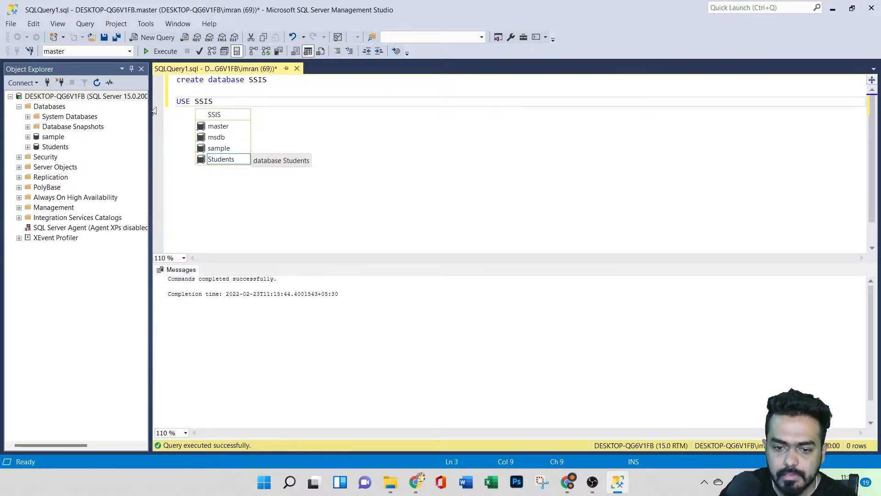
{"action": "left_click", "coordinate": [97, 84]}
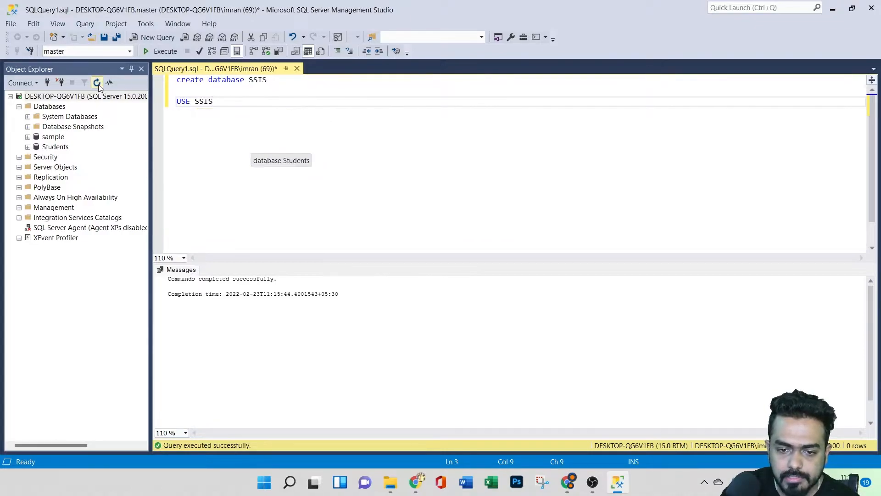
{"action": "left_click", "coordinate": [18, 107]}
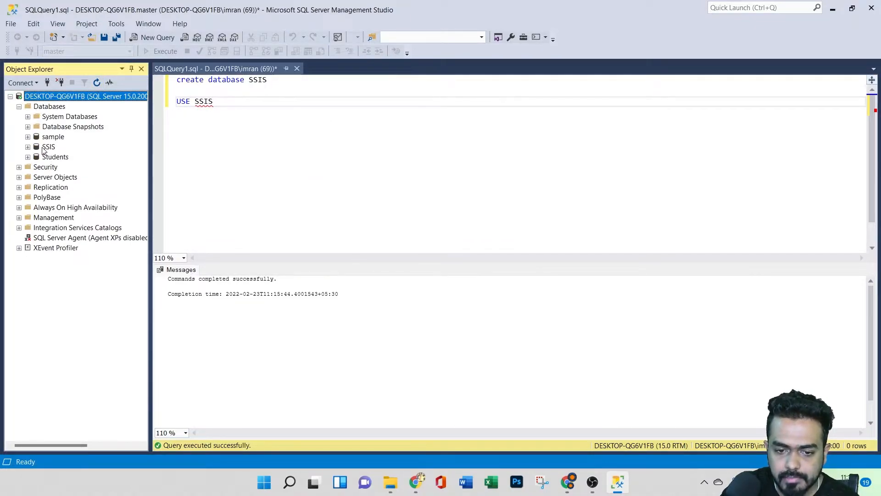
Step: Execute only the "USE SSIS" statement to switch the query to the SSIS database
{"action": "left_click_drag", "start_coordinate": [223, 102], "coordinate": [173, 104]}
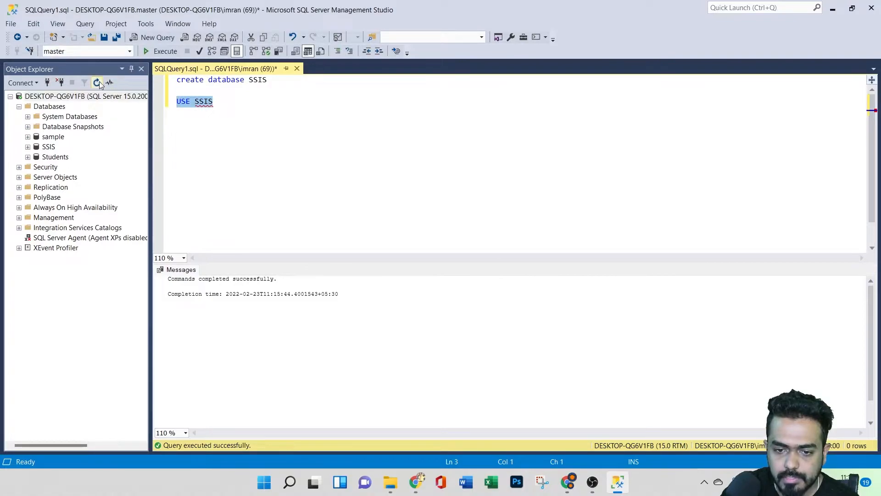
{"action": "left_click", "coordinate": [162, 51]}
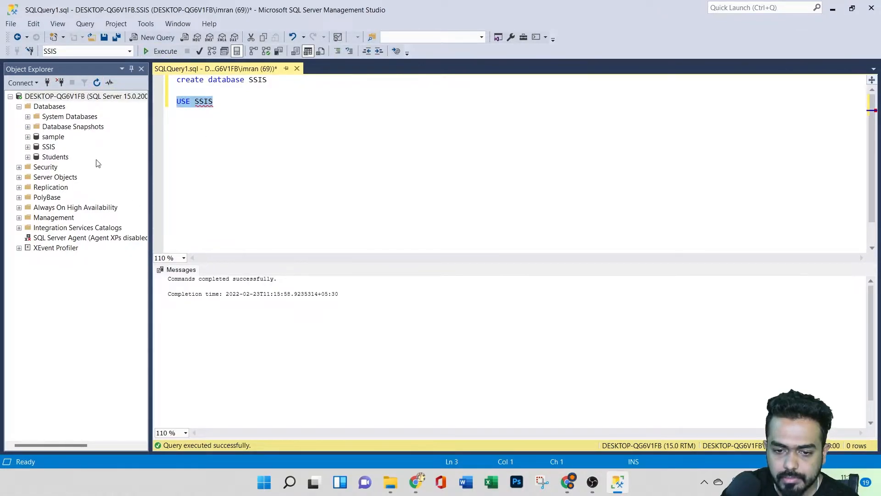
{"action": "left_click_drag", "start_coordinate": [280, 278], "coordinate": [256, 279]}
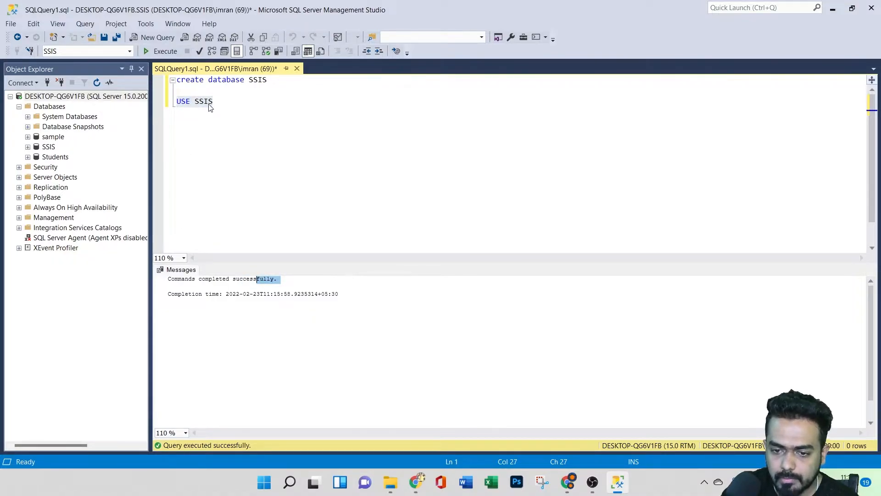
Step: Start opening an existing SQL file and browse to the Downloads folder
{"action": "left_click", "coordinate": [10, 24]}
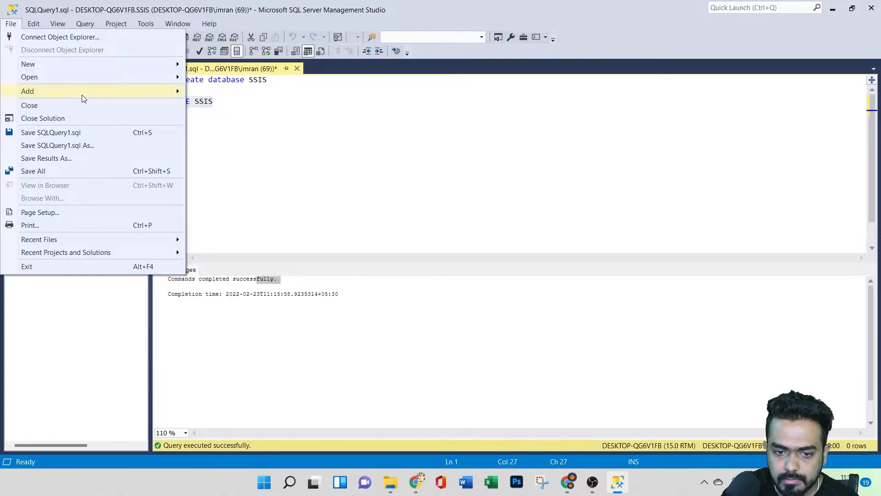
{"action": "left_click", "coordinate": [234, 133]}
{"action": "left_click", "coordinate": [10, 25]}
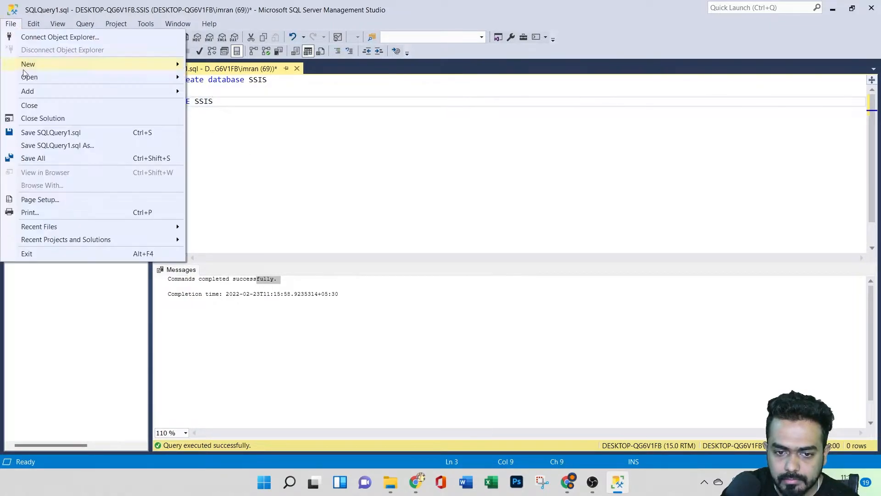
{"action": "mouse_move", "coordinate": [89, 84]}
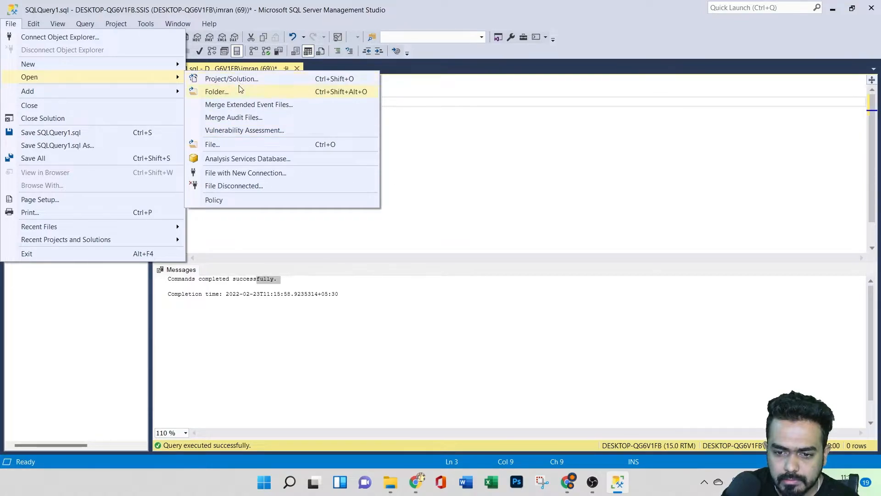
{"action": "left_click", "coordinate": [251, 144]}
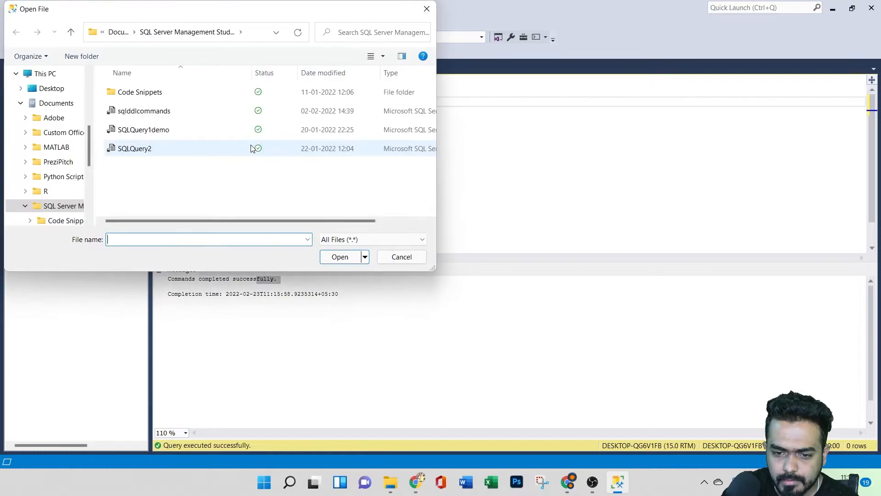
{"action": "left_click", "coordinate": [120, 32]}
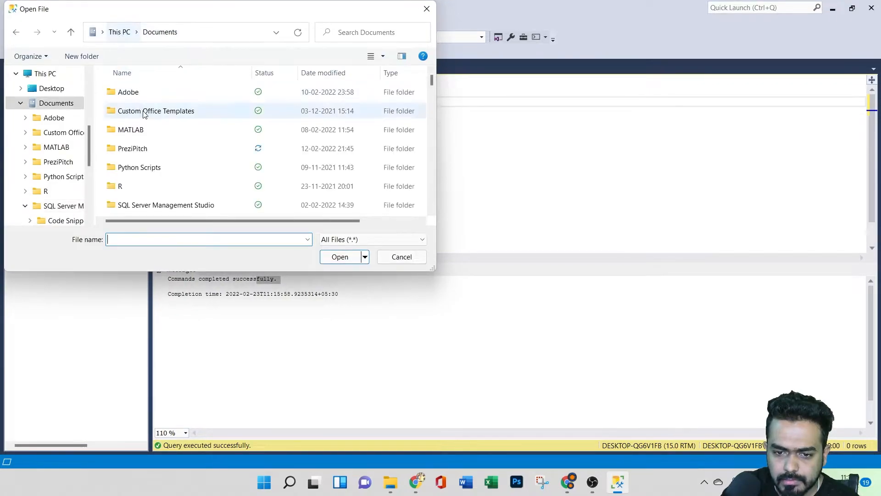
{"action": "left_click_drag", "start_coordinate": [89, 133], "coordinate": [90, 79]}
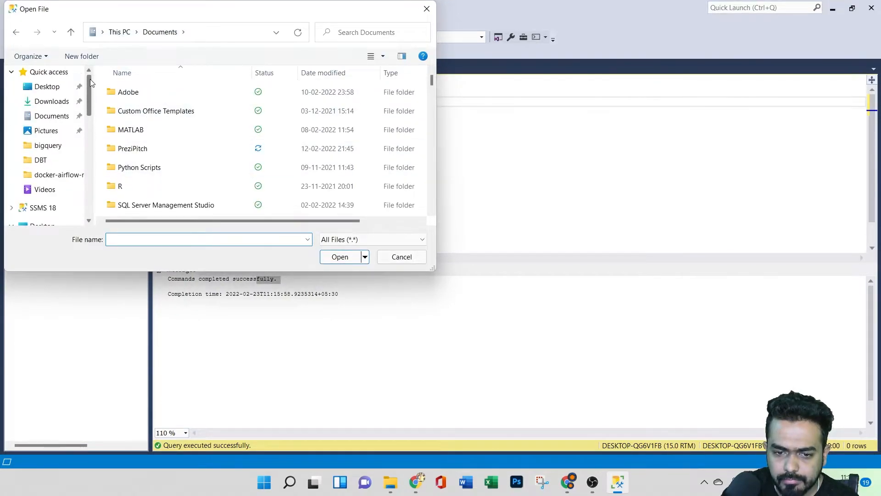
{"action": "left_click", "coordinate": [40, 102]}
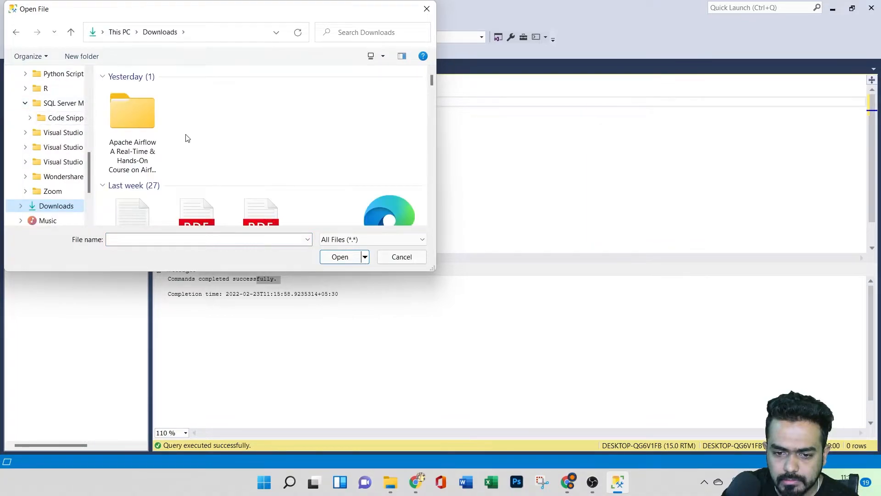
Step: Open the SettingUp SQL script from the four\ssis\SSIS folder within Downloads
{"action": "scroll", "coordinate": [188, 139], "scroll_direction": "down", "scroll_amount": 10}
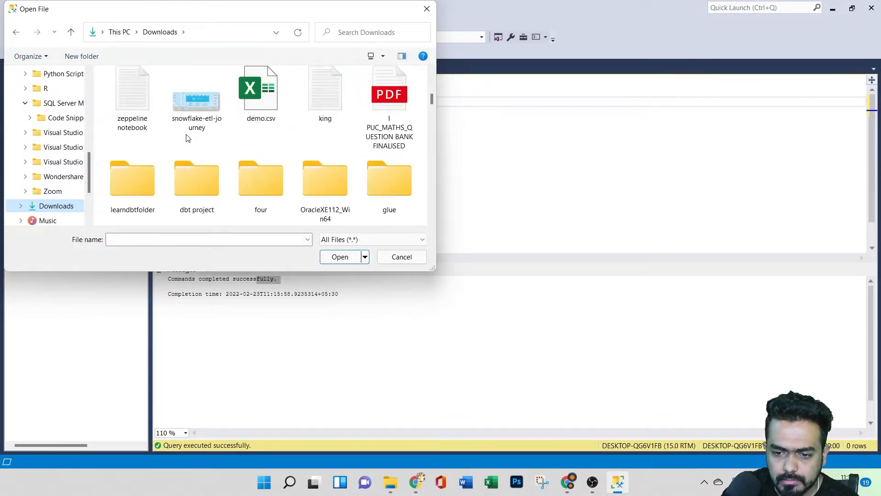
{"action": "double_click", "coordinate": [245, 194]}
{"action": "left_click", "coordinate": [166, 129]}
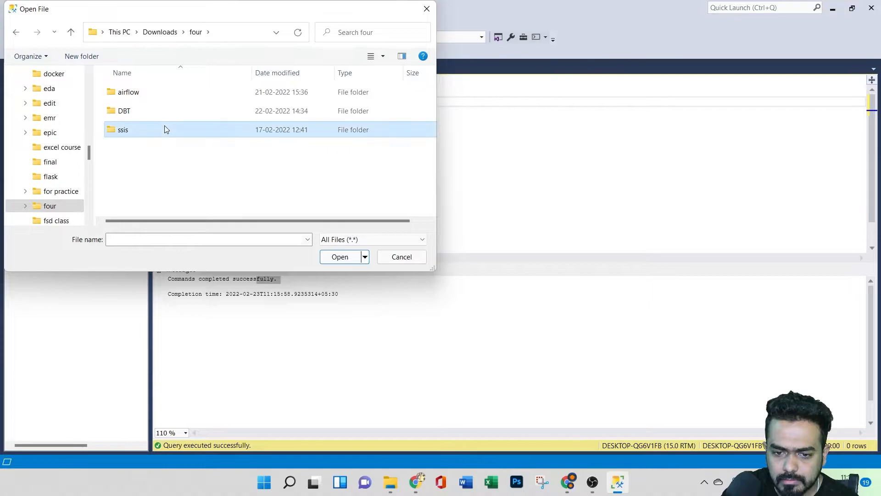
{"action": "double_click", "coordinate": [165, 129]}
{"action": "double_click", "coordinate": [163, 96]}
{"action": "left_click", "coordinate": [168, 135]}
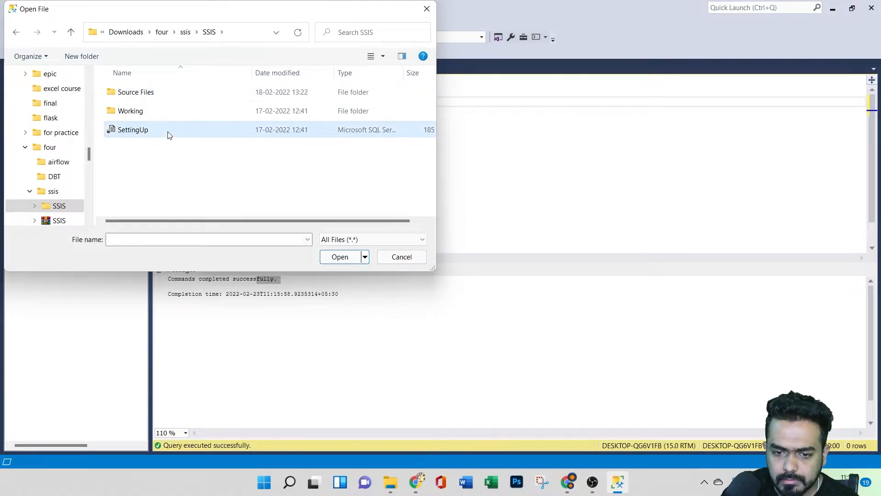
{"action": "left_click", "coordinate": [339, 257]}
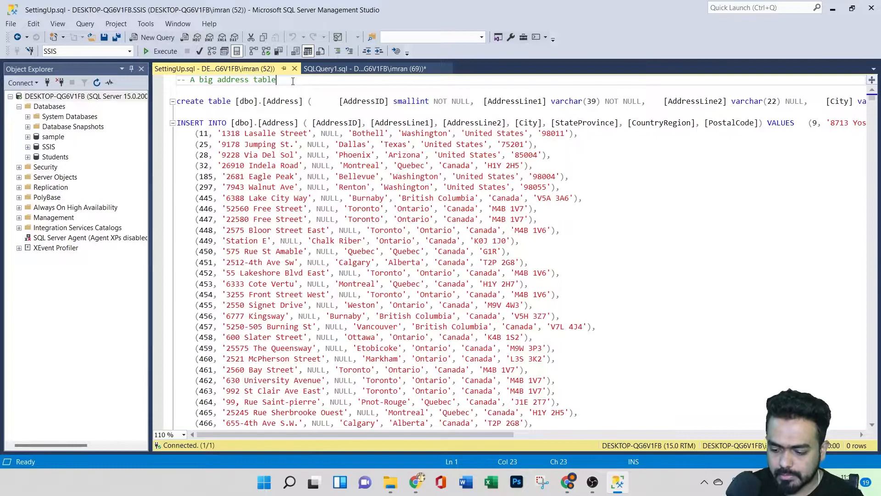
Step: Add a "USE SSIS" statement two lines below the "A big address table" comment in the SettingUp script
{"action": "key", "text": "Return"}
{"action": "key", "text": "Return"}
{"action": "type", "text": "USE "}
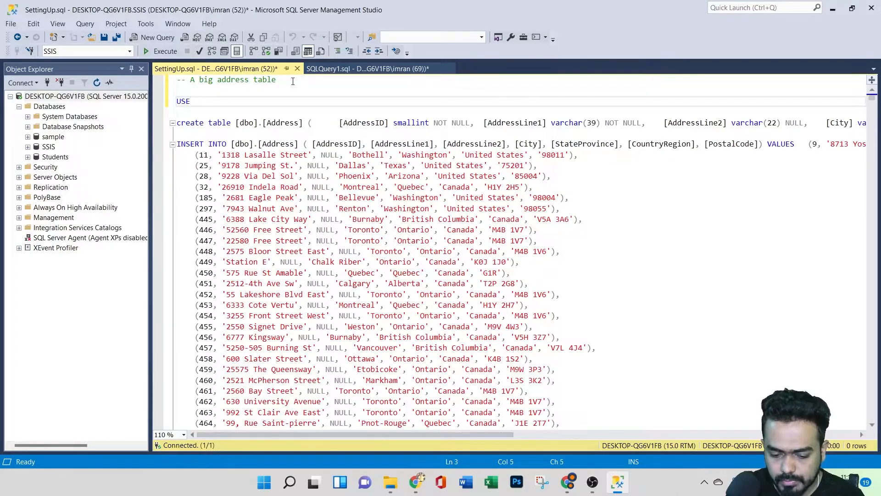
{"action": "type", "text": "ss"}
{"action": "key", "text": "BackSpace"}
{"action": "key", "text": "BackSpace"}
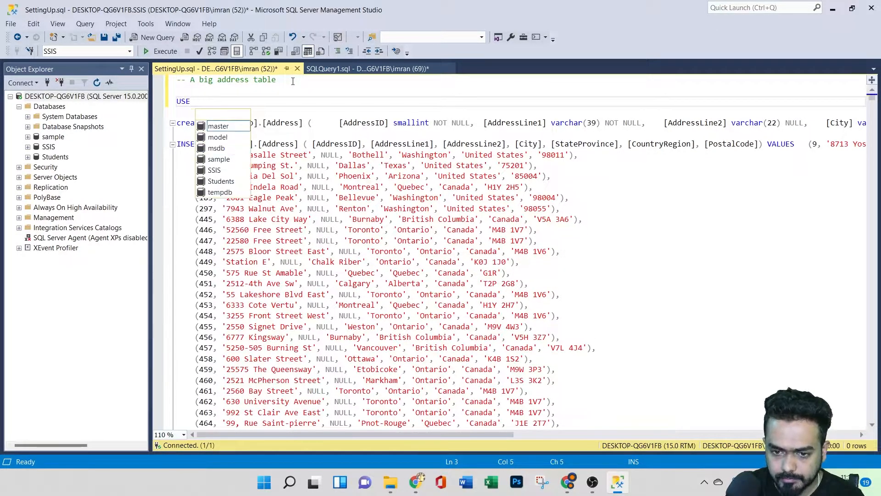
{"action": "type", "text": "SSIS"}
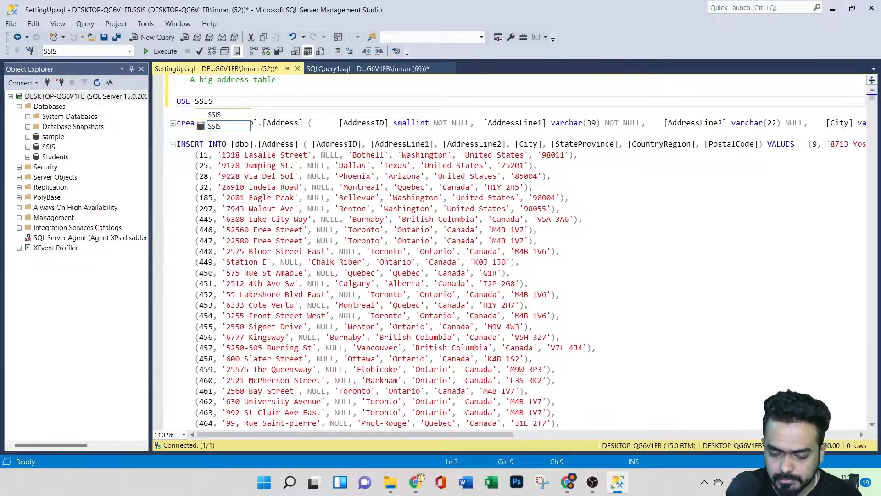
Step: Execute only the "USE SSIS" statement of the SettingUp script
{"action": "left_click_drag", "start_coordinate": [214, 101], "coordinate": [171, 103]}
{"action": "left_click", "coordinate": [162, 51]}
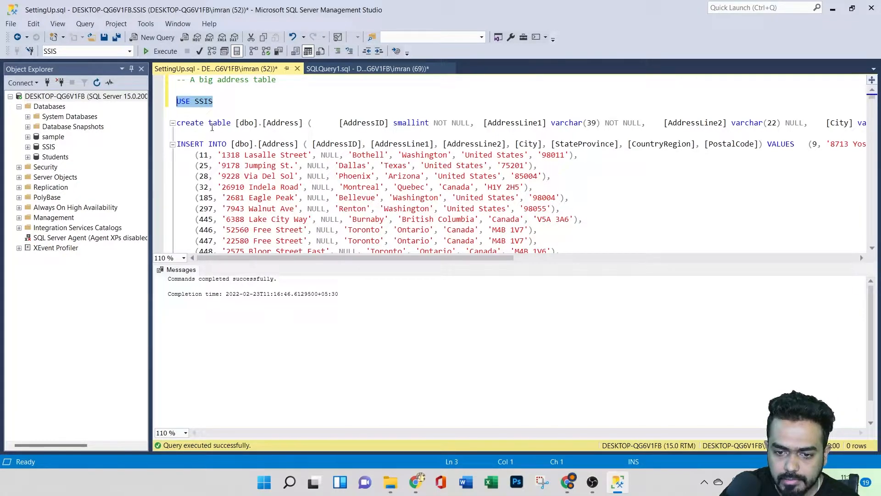
{"action": "left_click", "coordinate": [158, 52]}
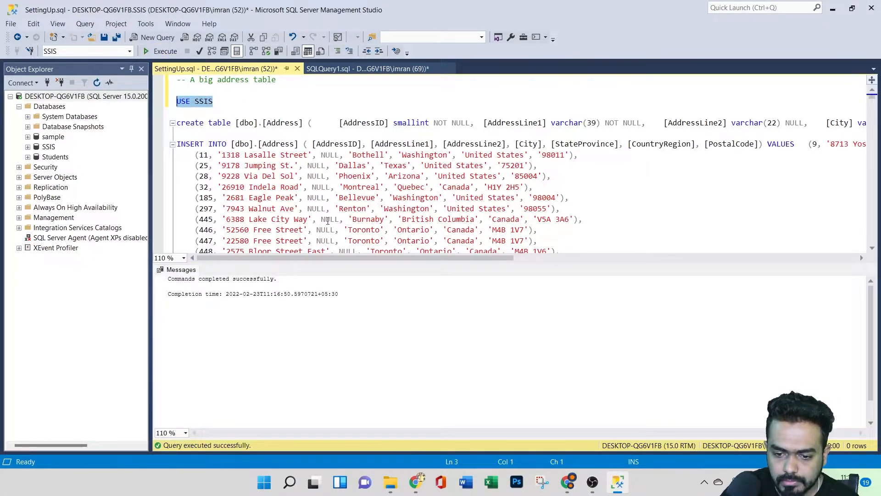
Step: Execute the entire SettingUp script to create and fill its tables, and review the result messages
{"action": "left_click", "coordinate": [256, 103]}
{"action": "left_click", "coordinate": [158, 51]}
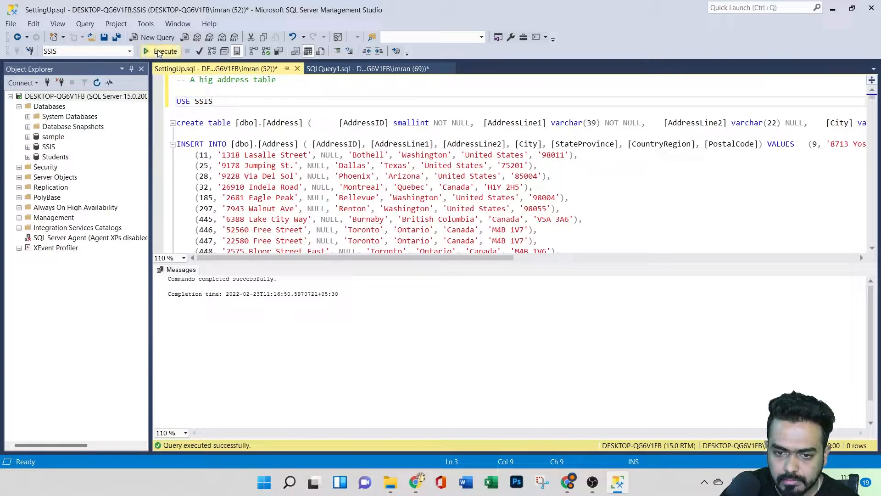
{"action": "scroll", "coordinate": [211, 322], "scroll_direction": "down", "scroll_amount": 11}
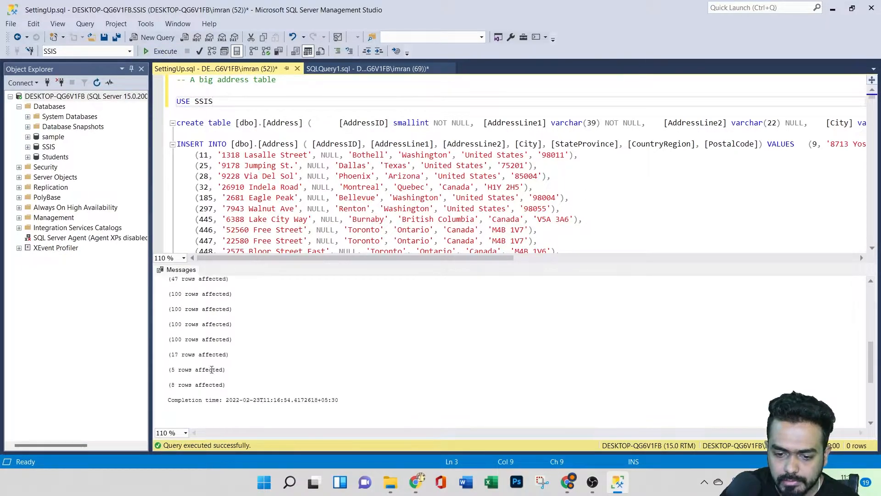
{"action": "scroll", "coordinate": [209, 366], "scroll_direction": "up", "scroll_amount": 9}
{"action": "scroll", "coordinate": [208, 366], "scroll_direction": "up", "scroll_amount": 1}
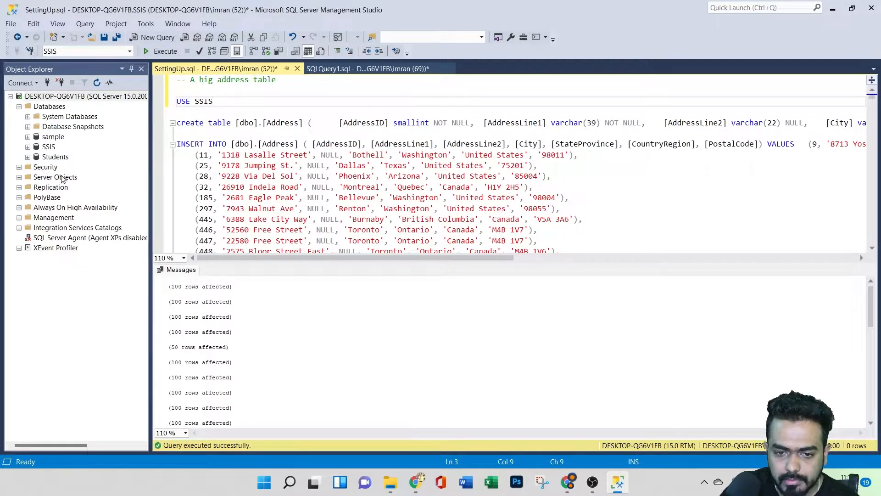
Step: Expand the SSIS database in the server tree to list its tables
{"action": "left_click", "coordinate": [19, 106]}
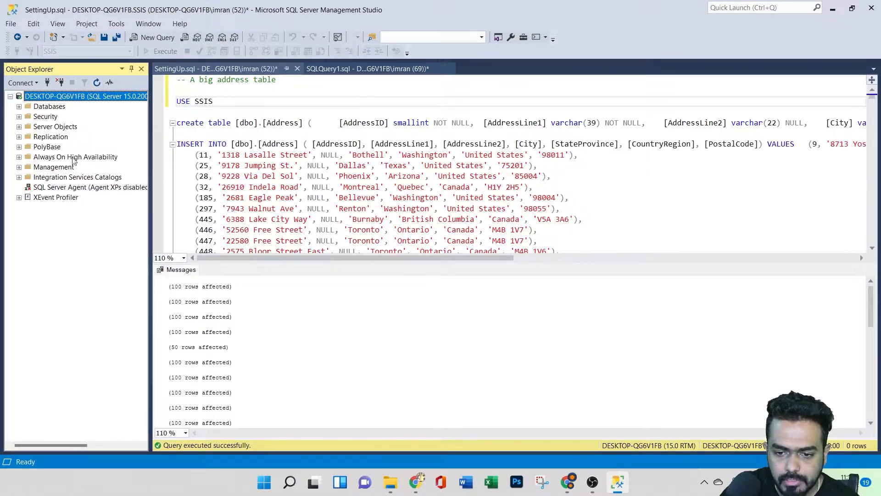
{"action": "left_click", "coordinate": [19, 107]}
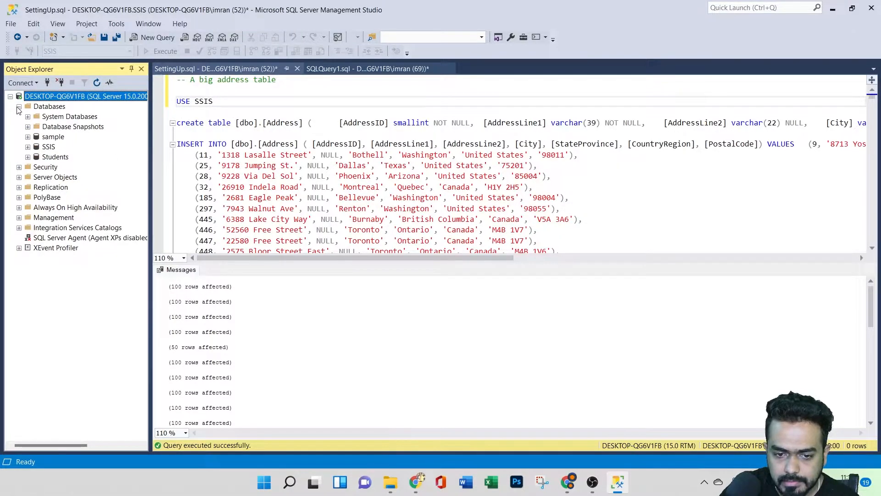
{"action": "left_click", "coordinate": [27, 147]}
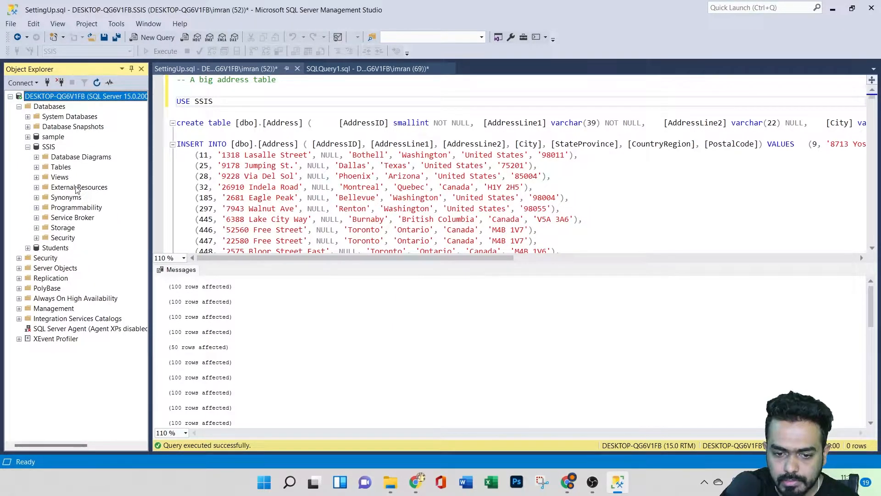
{"action": "left_click", "coordinate": [37, 167]}
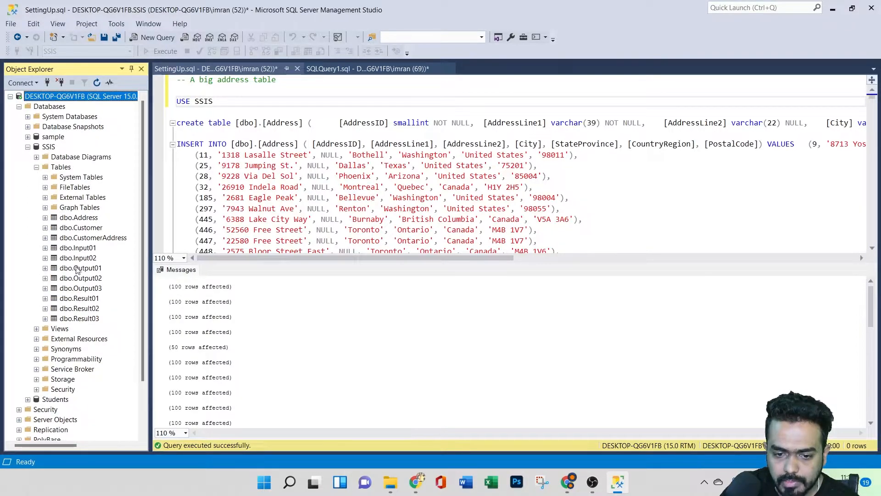
Step: Examine the Address, Customer and CustomerAddress tables in the SSIS database alongside the script's insert statements
{"action": "left_click", "coordinate": [78, 219]}
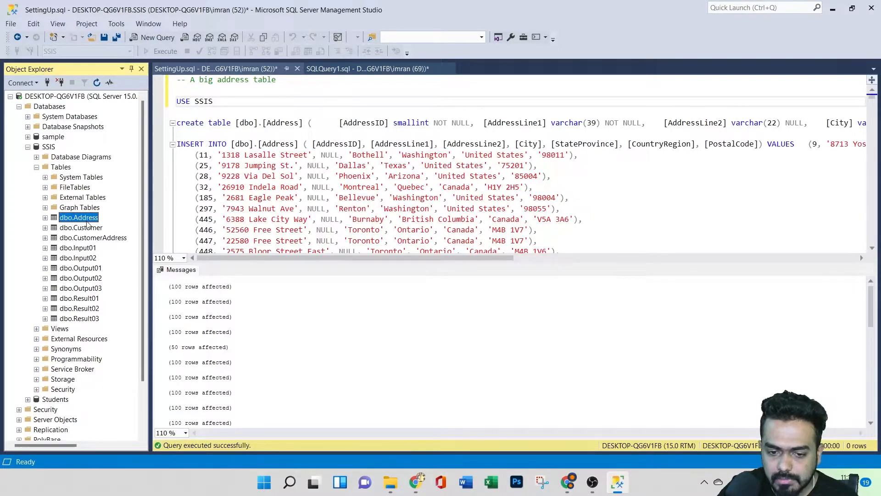
{"action": "scroll", "coordinate": [357, 135], "scroll_direction": "down", "scroll_amount": 1}
{"action": "scroll", "coordinate": [325, 156], "scroll_direction": "up", "scroll_amount": 1}
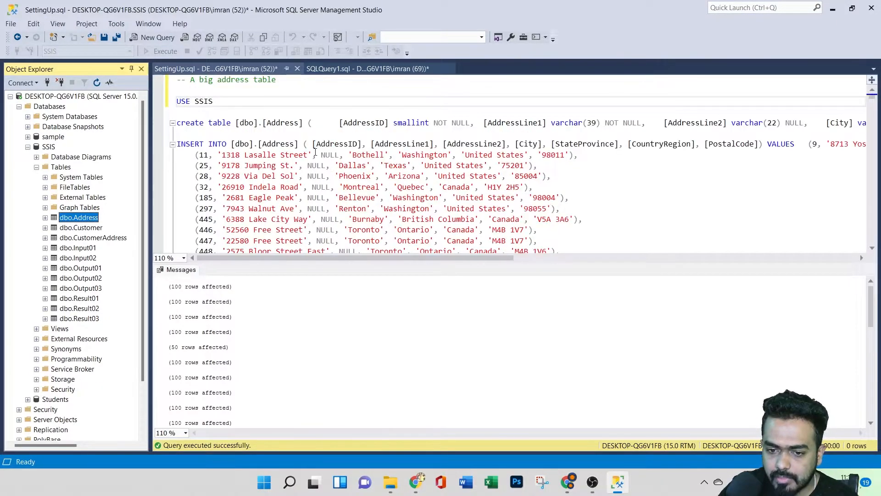
{"action": "scroll", "coordinate": [236, 158], "scroll_direction": "down", "scroll_amount": 18}
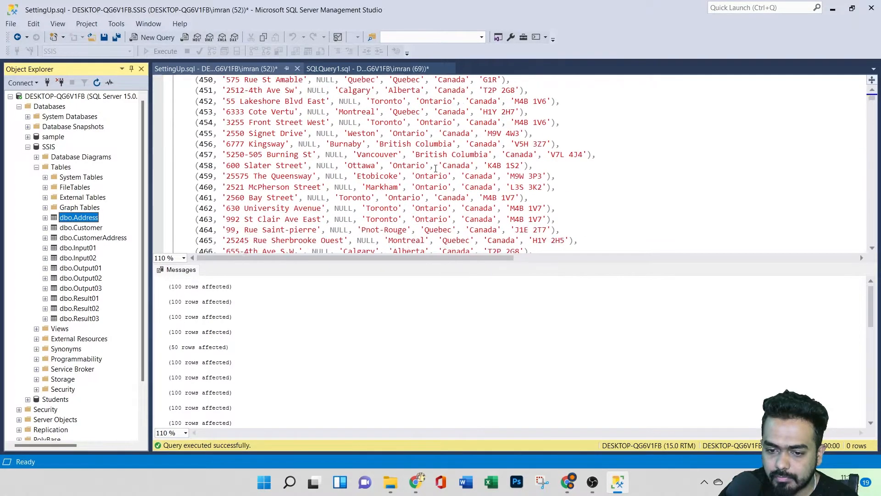
{"action": "left_click", "coordinate": [84, 228]}
{"action": "left_click", "coordinate": [88, 239]}
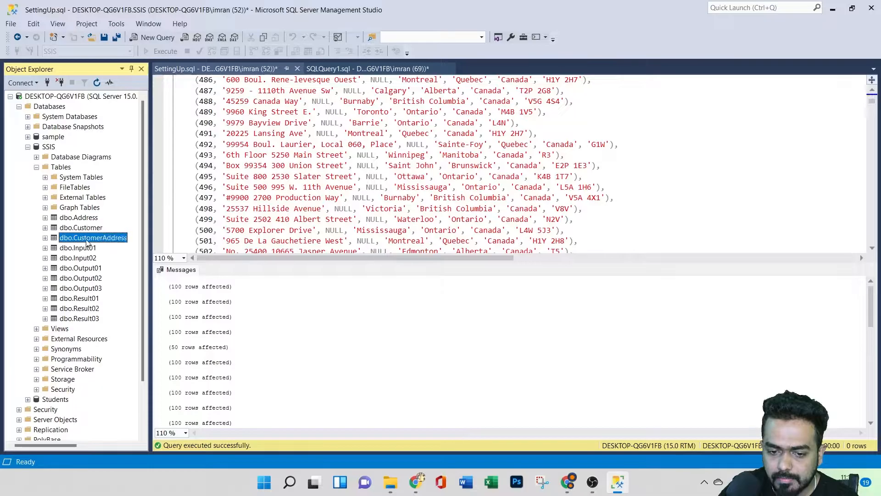
{"action": "scroll", "coordinate": [784, 88], "scroll_direction": "down", "scroll_amount": 7}
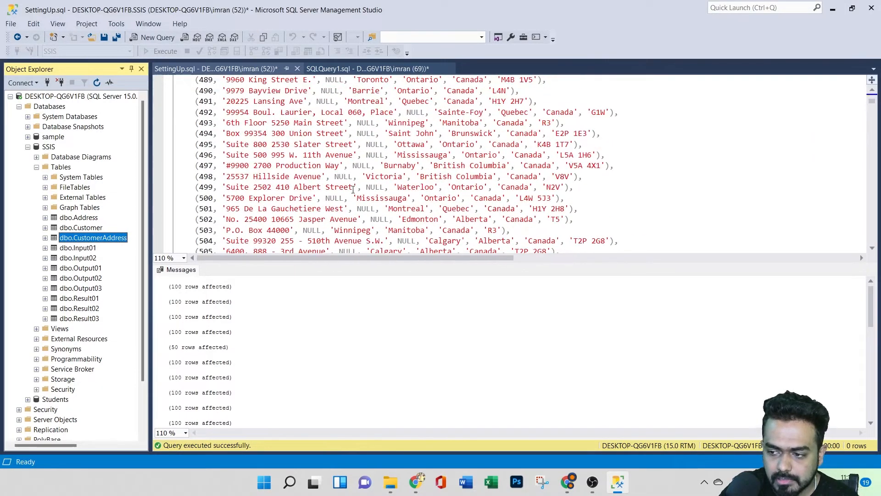
{"action": "left_click_drag", "start_coordinate": [871, 114], "coordinate": [871, 92]}
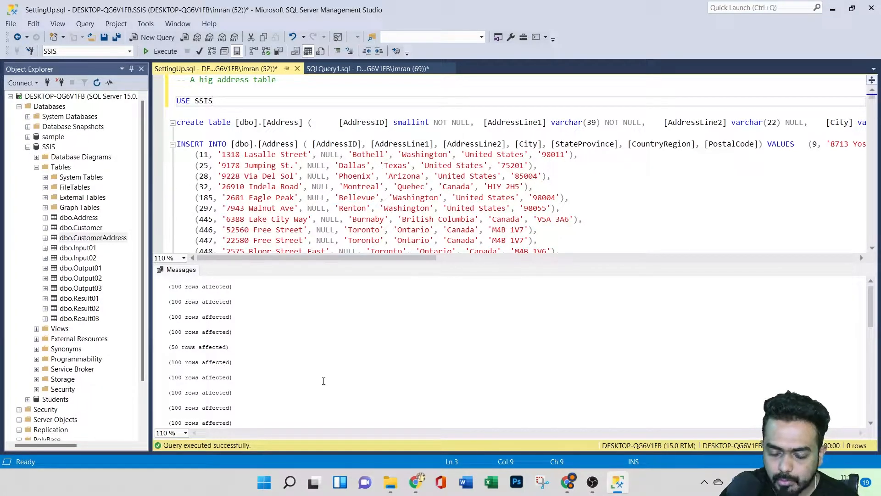
Step: Launch Visual Studio 2019 and start creating a new project
{"action": "left_click", "coordinate": [290, 481]}
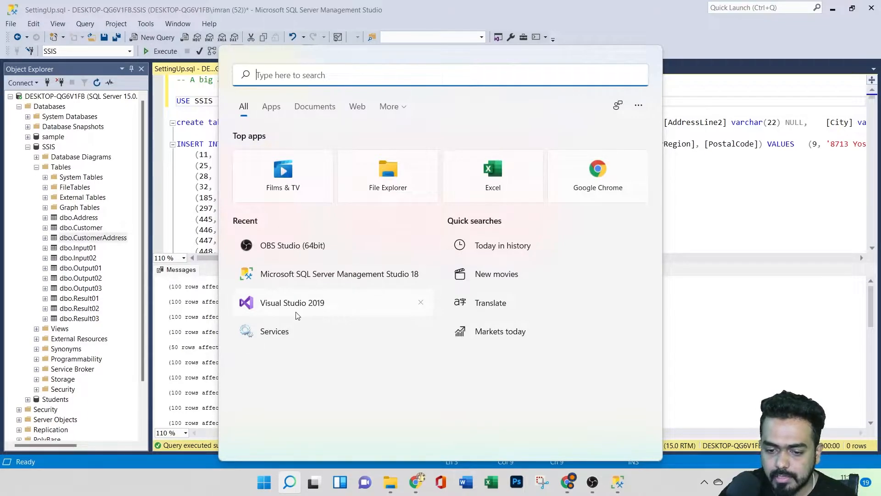
{"action": "left_click", "coordinate": [312, 309]}
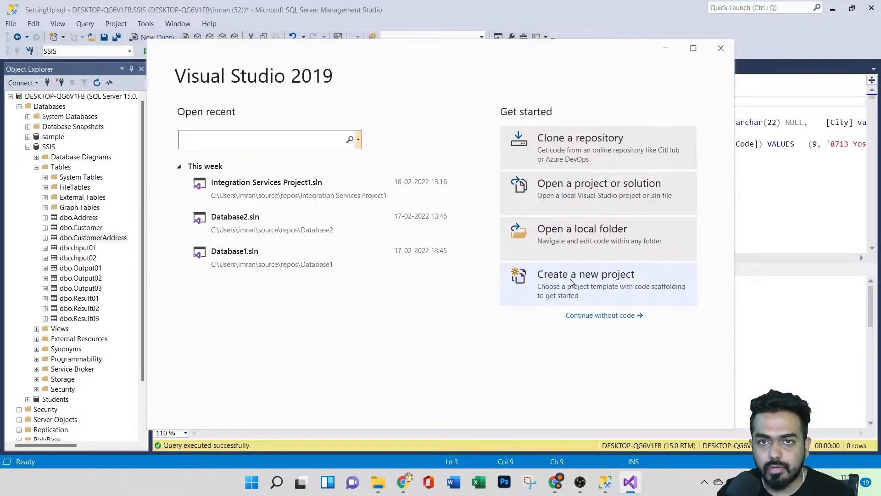
{"action": "left_click", "coordinate": [559, 289]}
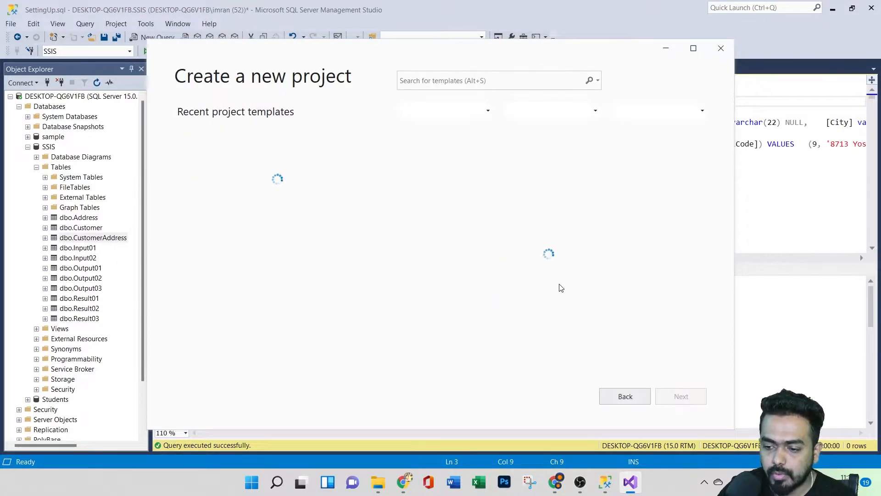
Step: Search the project templates for "in" and proceed with the Integration Services Project template
{"action": "left_click", "coordinate": [450, 85]}
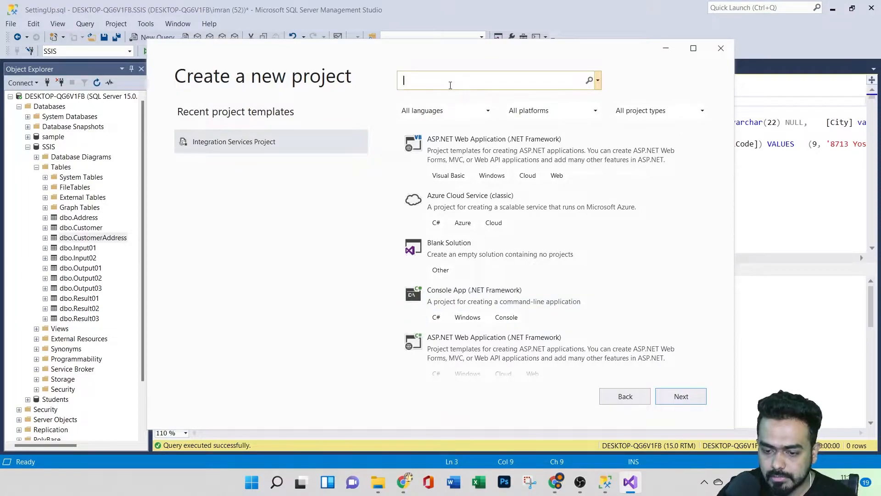
{"action": "type", "text": "in"}
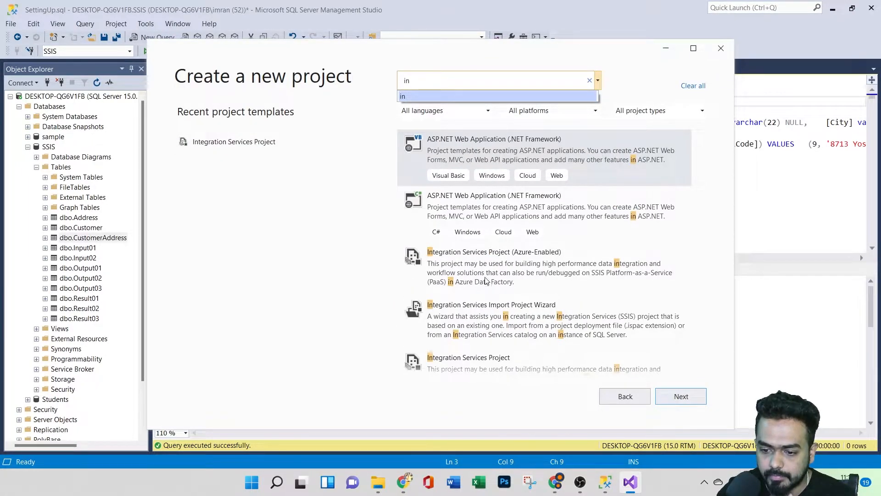
{"action": "left_click", "coordinate": [494, 316]}
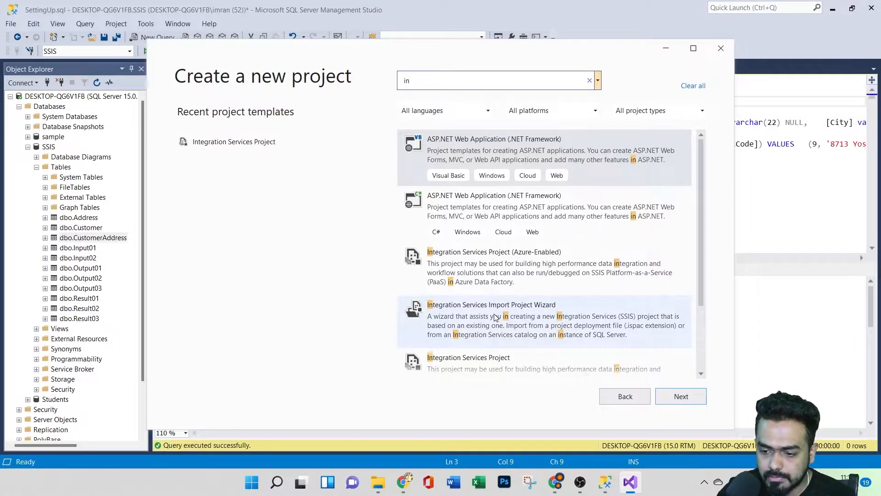
{"action": "scroll", "coordinate": [502, 323], "scroll_direction": "down", "scroll_amount": 1}
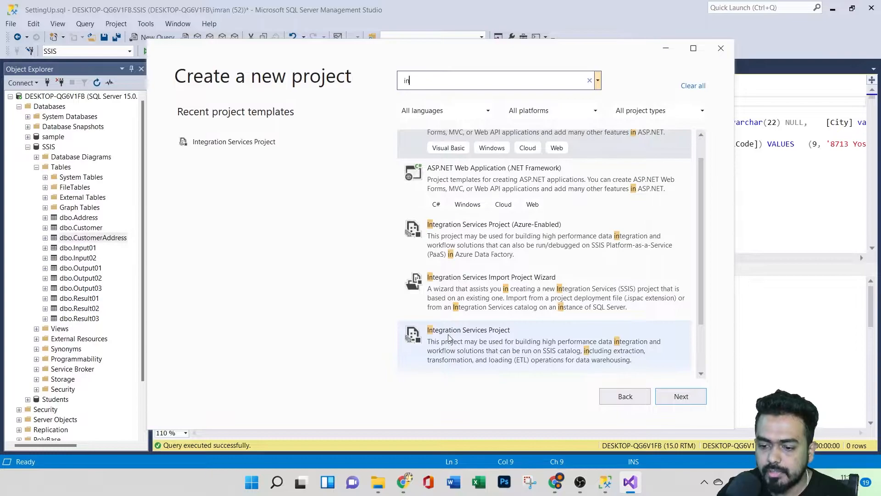
{"action": "left_click", "coordinate": [474, 344]}
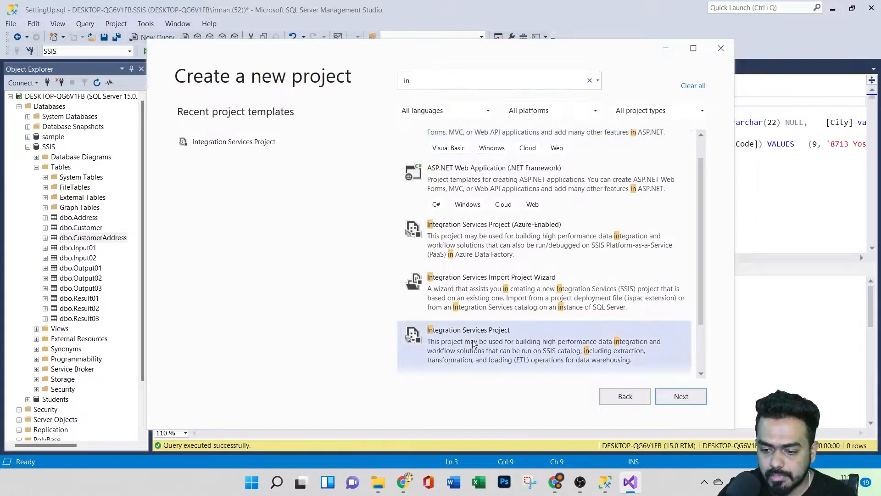
{"action": "left_click", "coordinate": [683, 396]}
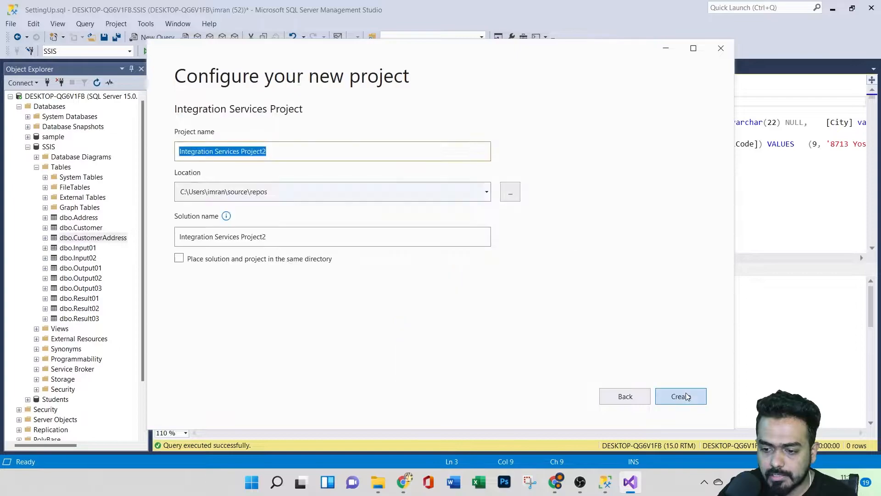
Step: Name the project "Integration Services SSIS Course" and create it in the default location
{"action": "left_click", "coordinate": [284, 152]}
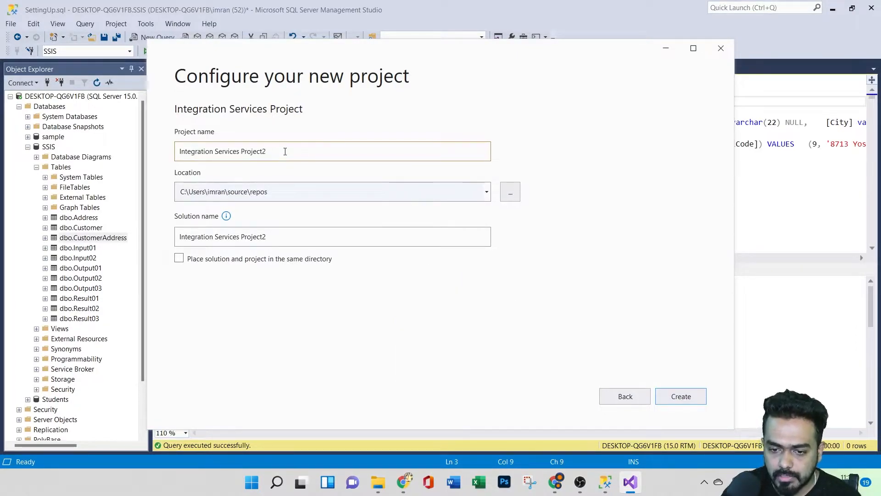
{"action": "key", "text": "BackSpace"}
{"action": "key", "text": "BackSpace"}
{"action": "key", "text": "BackSpace"}
{"action": "key", "text": "BackSpace"}
{"action": "key", "text": "BackSpace"}
{"action": "key", "text": "BackSpace"}
{"action": "key", "text": "BackSpace"}
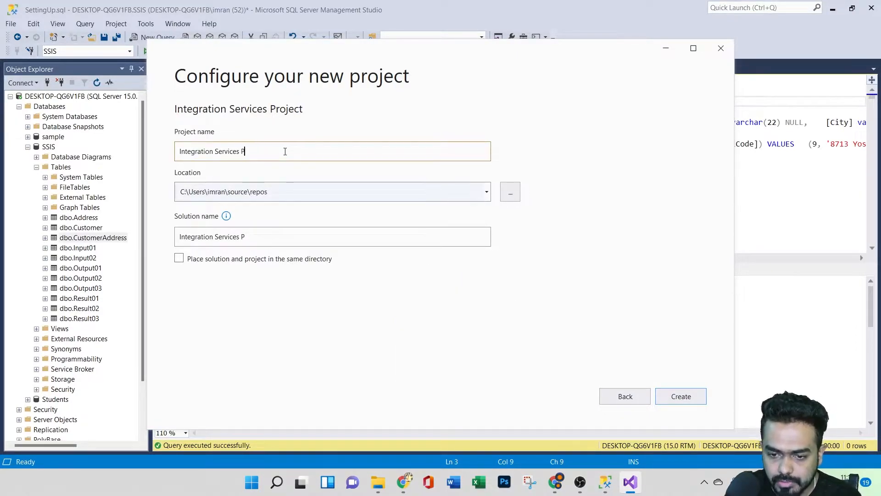
{"action": "type", "text": "SSIS"}
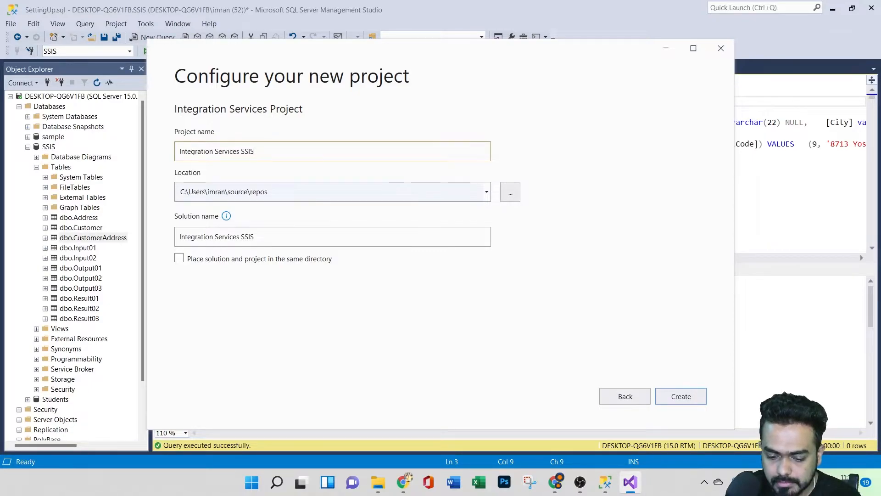
{"action": "type", "text": " Course"}
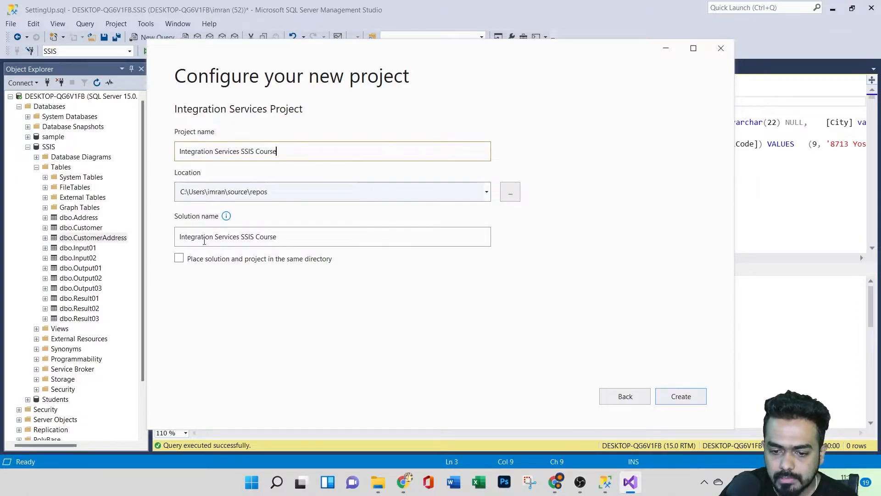
{"action": "left_click", "coordinate": [681, 395]}
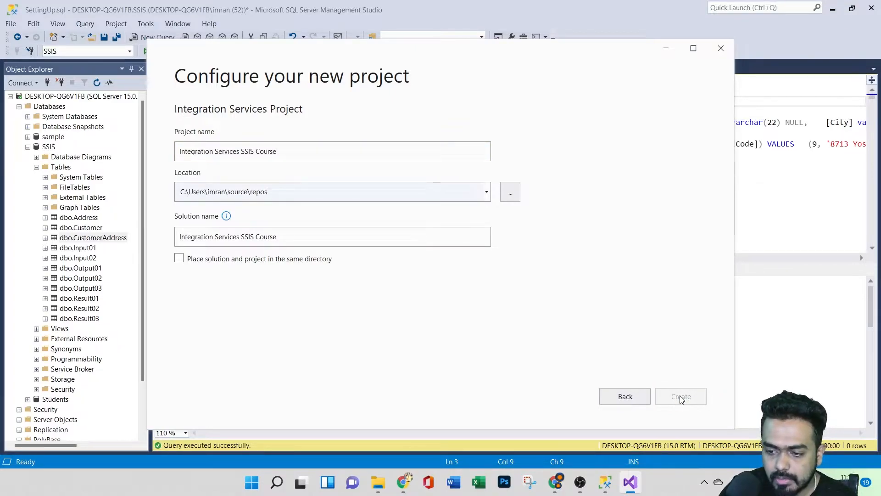
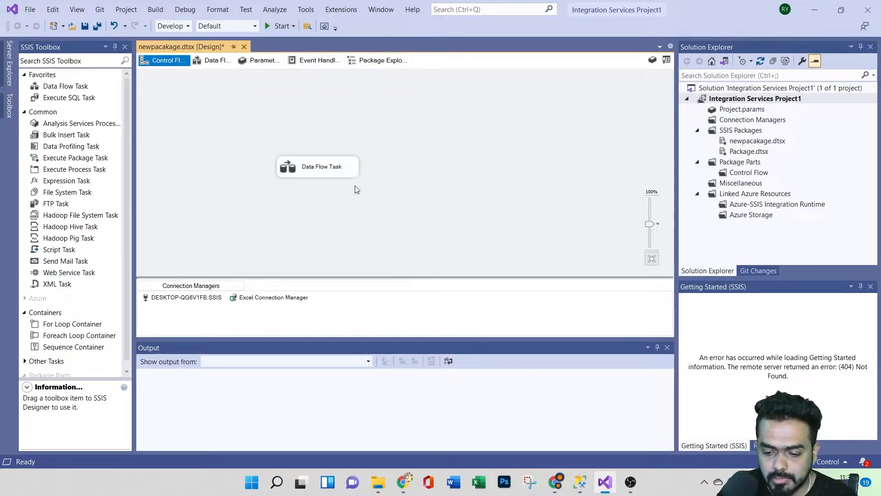
Step: Open Notepad and start a numbered list of SSIS terms with "1. package"
{"action": "left_click", "coordinate": [277, 481]}
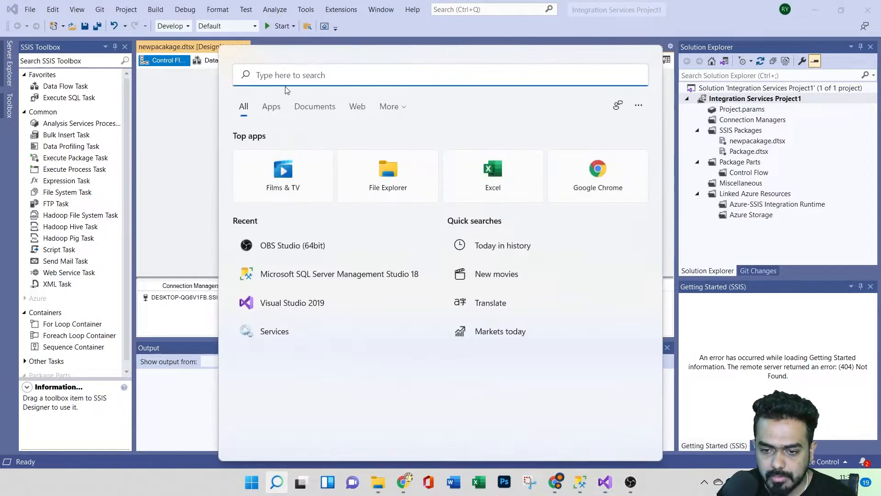
{"action": "type", "text": "text"}
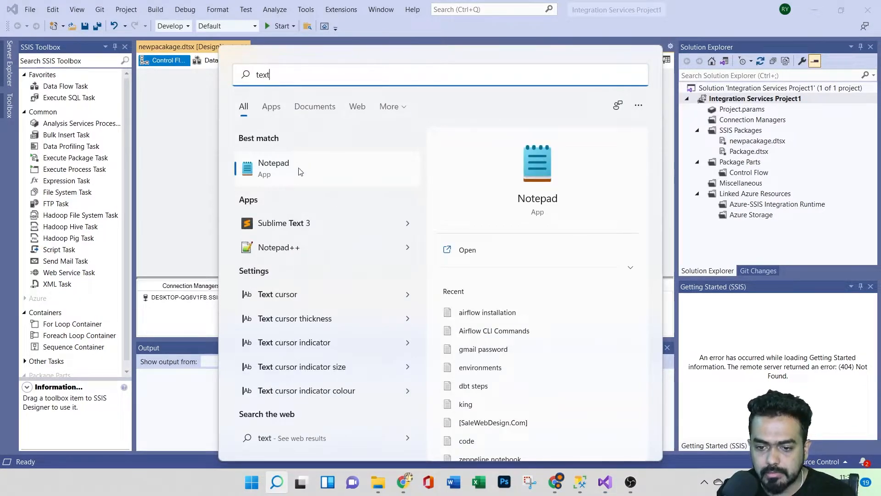
{"action": "left_click", "coordinate": [298, 166]}
{"action": "type", "text": "1."}
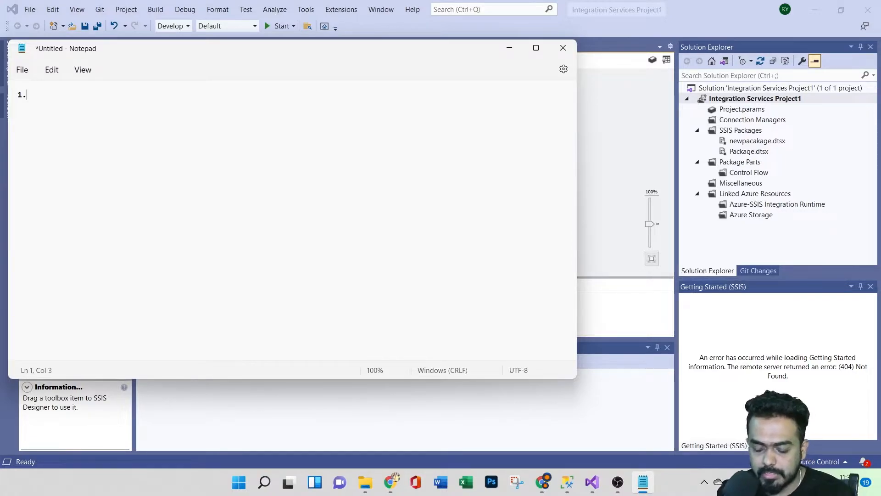
{"action": "type", "text": " package"}
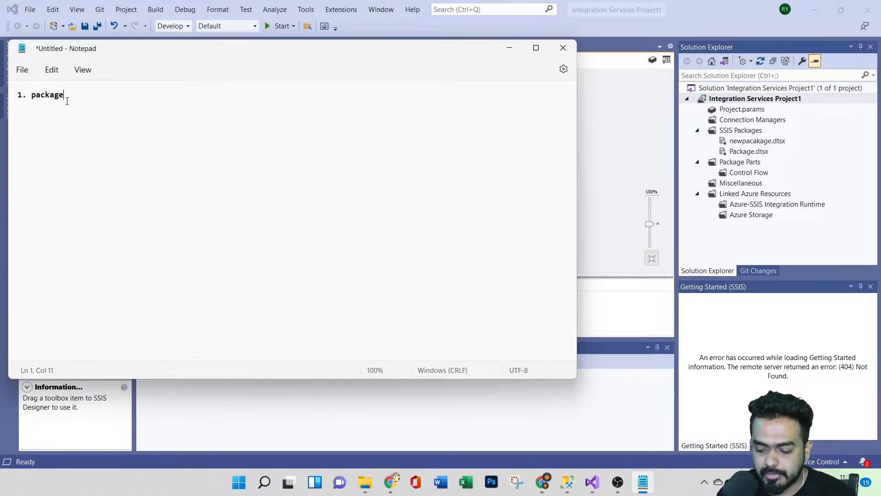
Step: Add "2. Task" and "3. Component" to the numbered list, separated by blank lines
{"action": "key", "text": "Return"}
{"action": "type", "text": "2."}
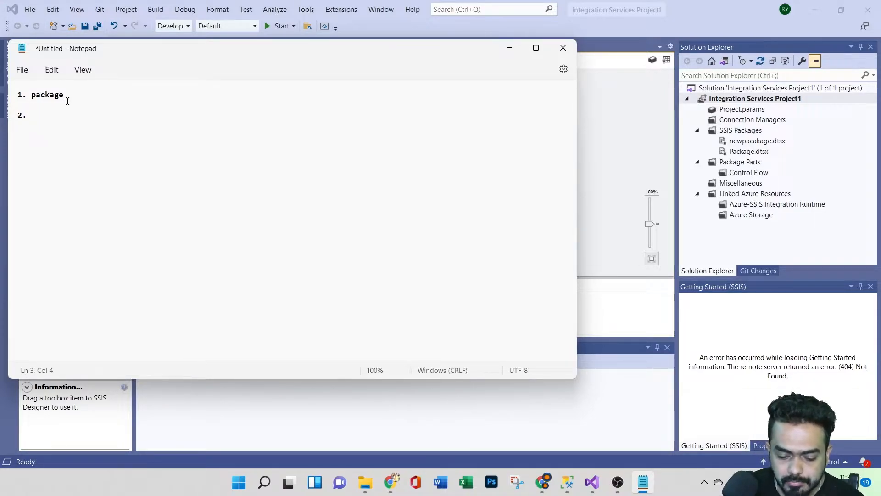
{"action": "type", "text": " Task"}
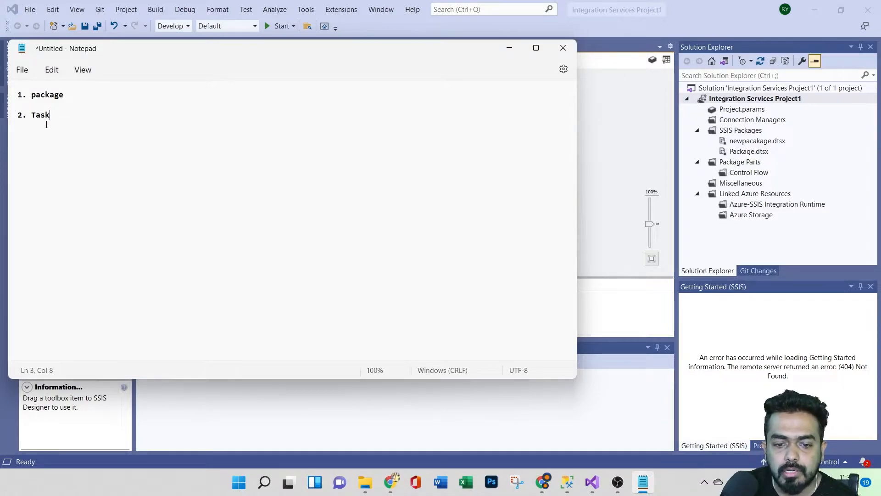
{"action": "key", "text": "Return"}
{"action": "key", "text": "Return"}
{"action": "type", "text": "3. "}
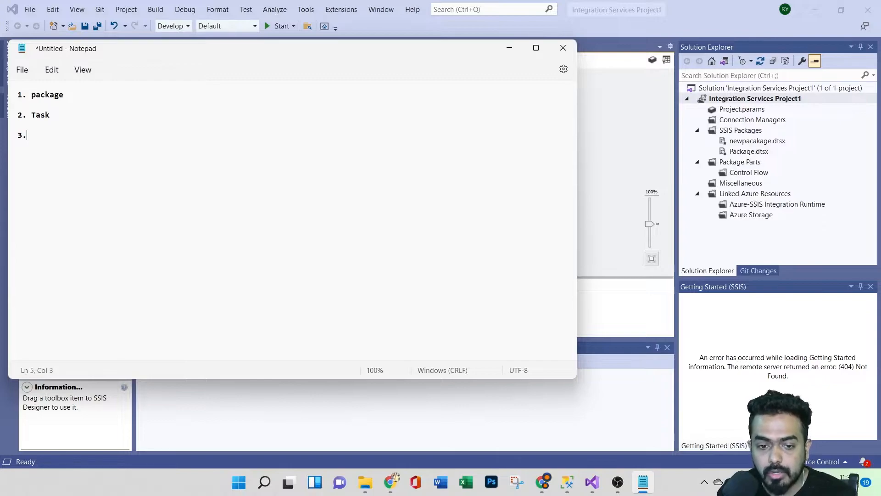
{"action": "type", "text": "Com"}
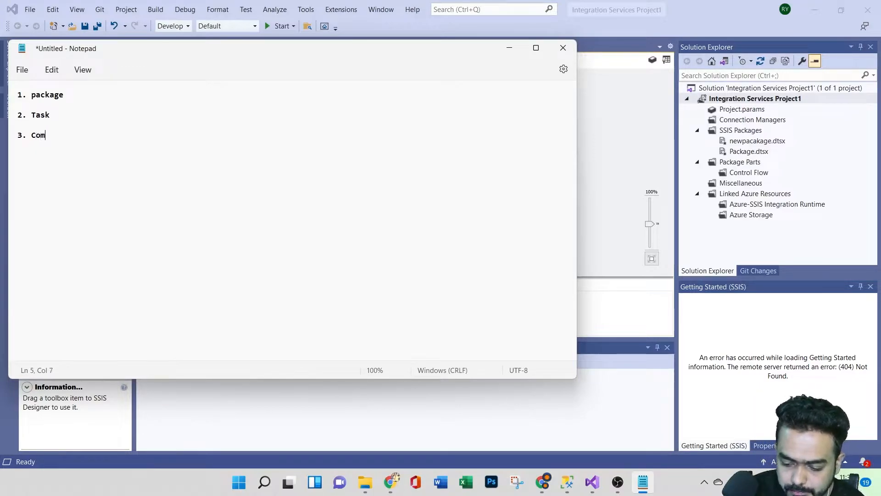
{"action": "type", "text": "ponent"}
{"action": "key", "text": "BackSpace"}
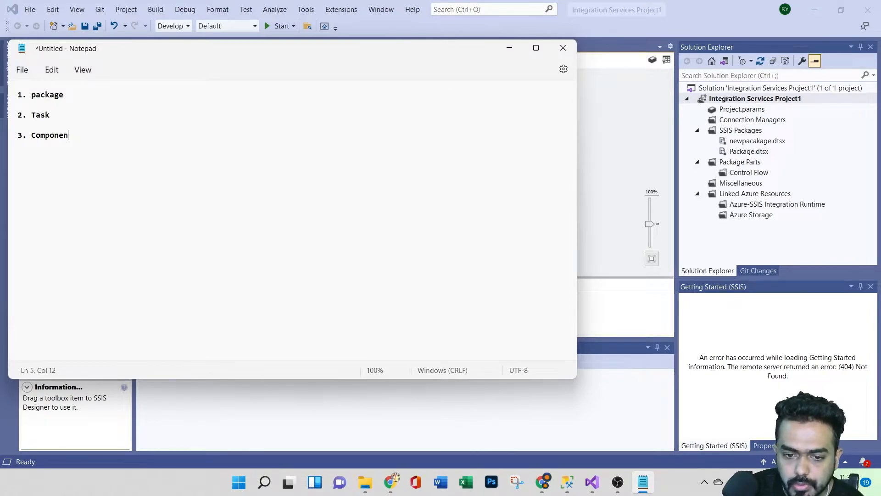
{"action": "type", "text": "t"}
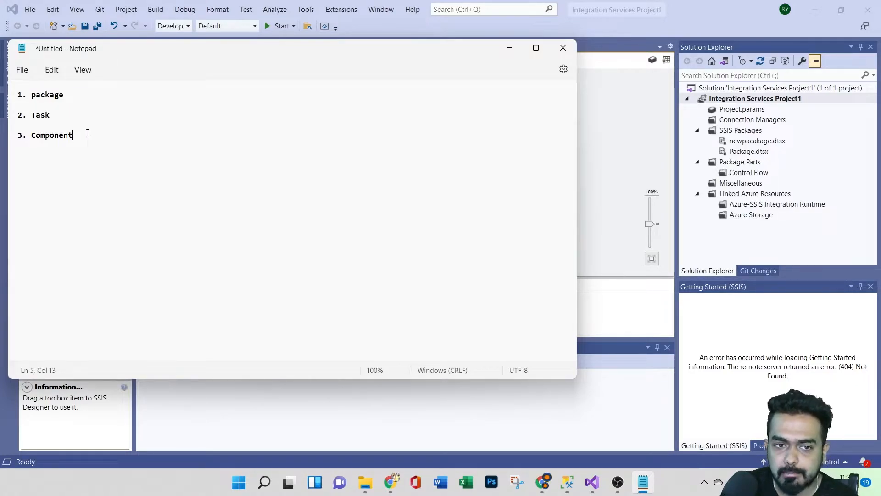
Step: Continue the list of terms with "4.Execution" and "5.Deployement"
{"action": "key", "text": "Return"}
{"action": "key", "text": "Return"}
{"action": "type", "text": "4.E"}
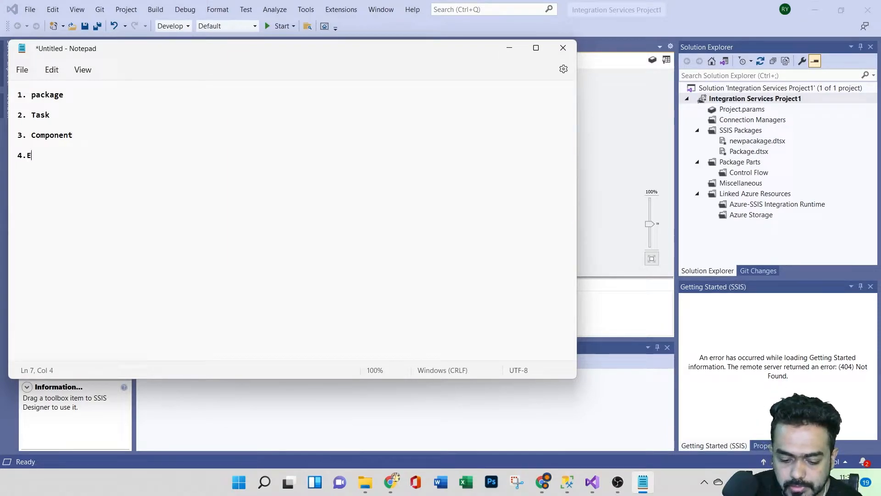
{"action": "type", "text": "xecution"}
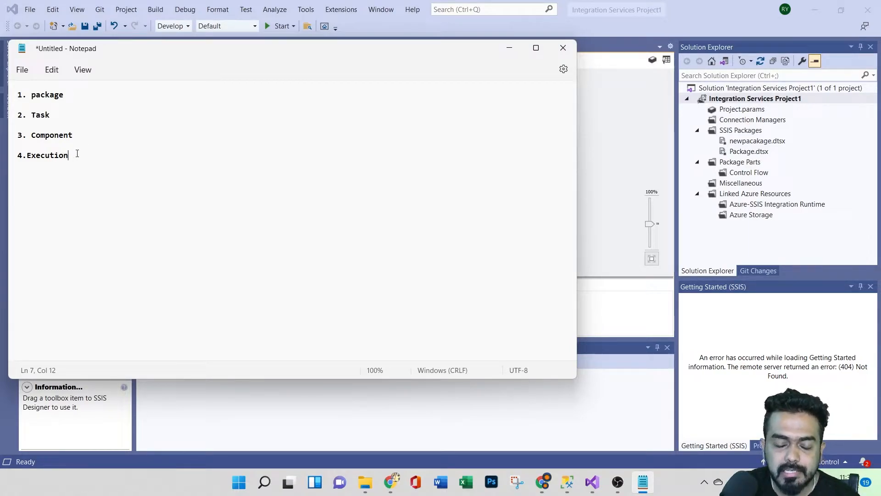
{"action": "key", "text": "Return"}
{"action": "key", "text": "Return"}
{"action": "type", "text": "5.Deplo"}
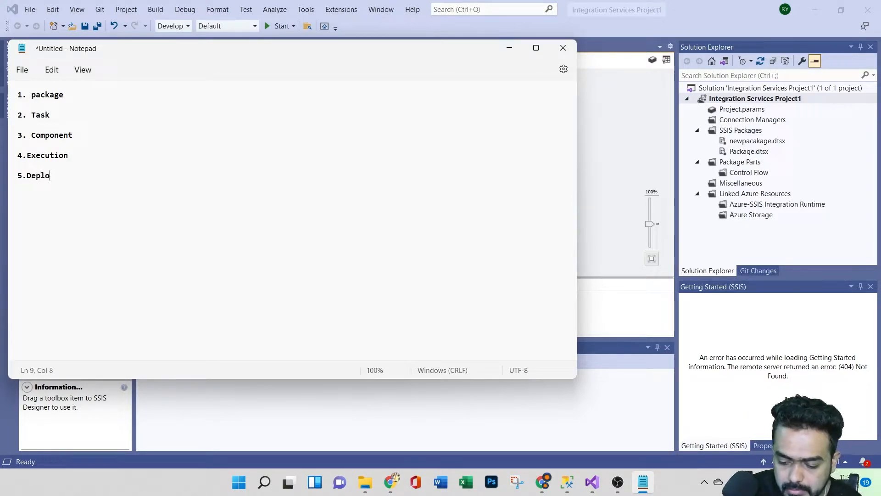
{"action": "type", "text": "yement"}
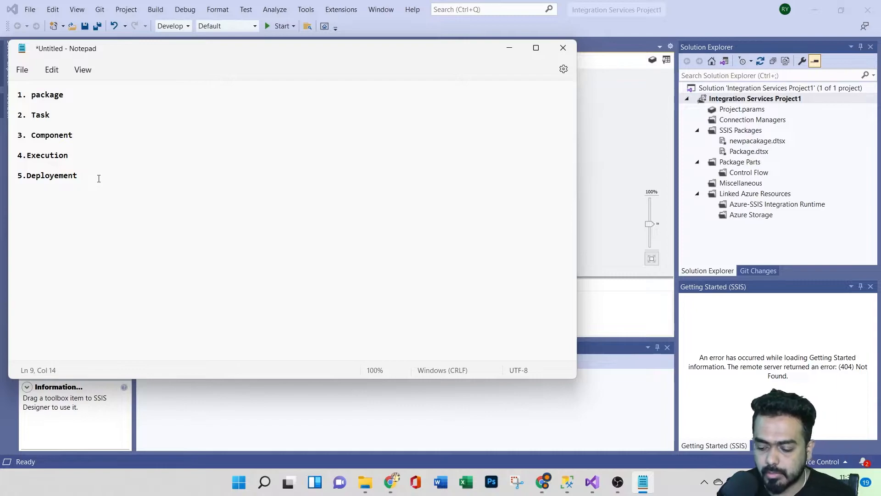
Step: Add "6.Project" and "7.Solution" below the deployment entry in the list
{"action": "key", "text": "Return"}
{"action": "type", "text": "6."}
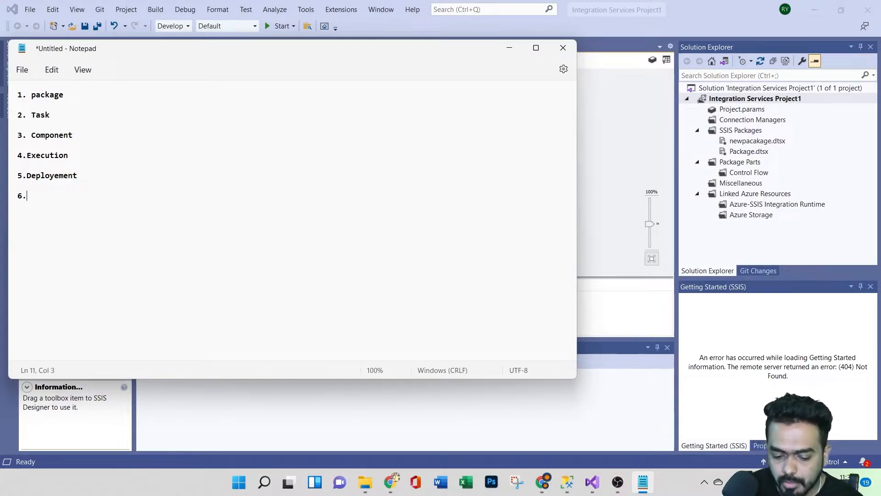
{"action": "type", "text": "Project"}
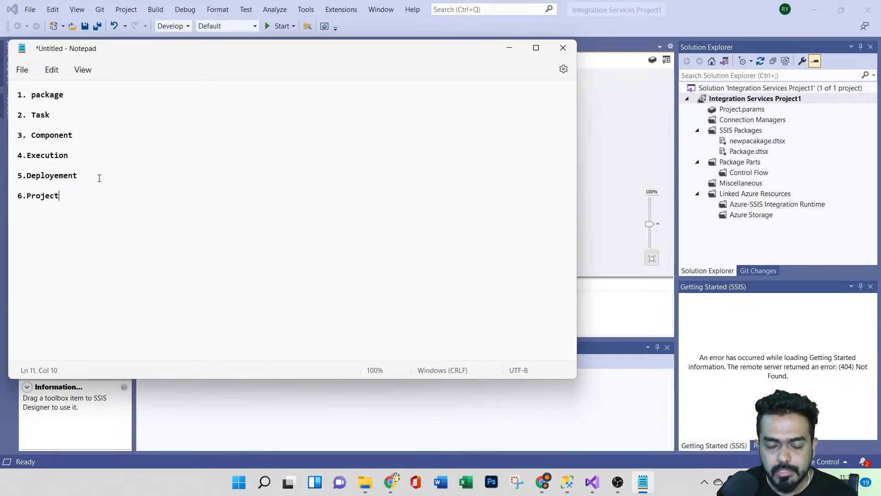
{"action": "key", "text": "Return"}
{"action": "key", "text": "Return"}
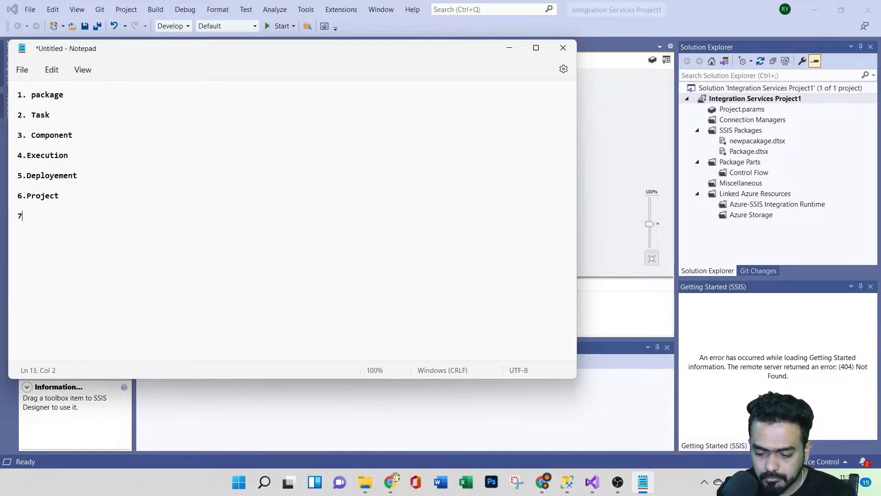
{"action": "type", "text": "7.Solutuion"}
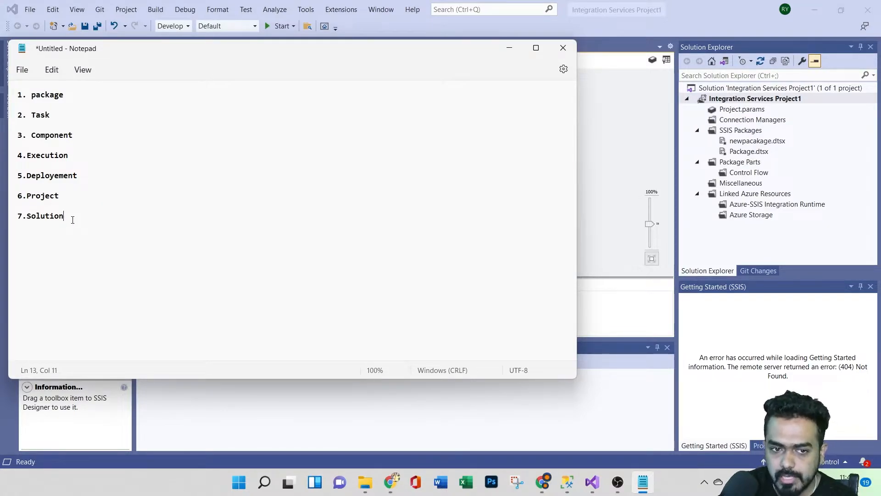
Step: Finish the list with the entry "8.runtime entine" below the solution entry
{"action": "key", "text": "Return"}
{"action": "key", "text": "Return"}
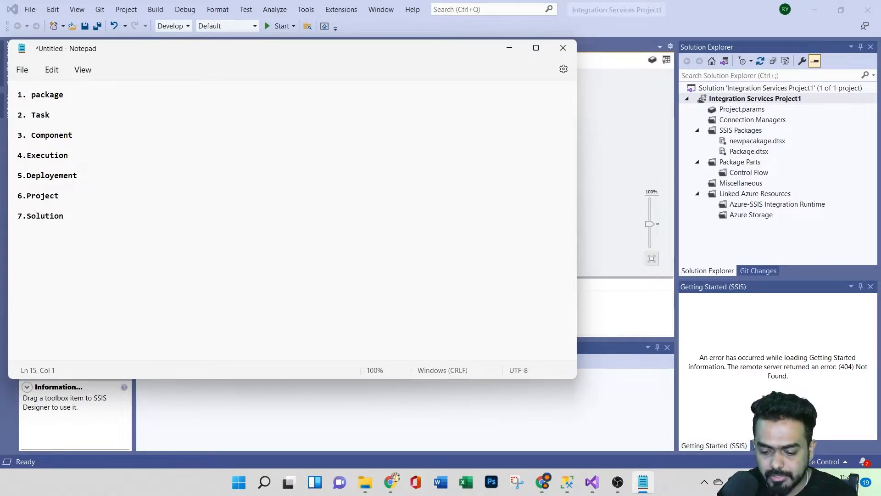
{"action": "type", "text": "8.runtime entine"}
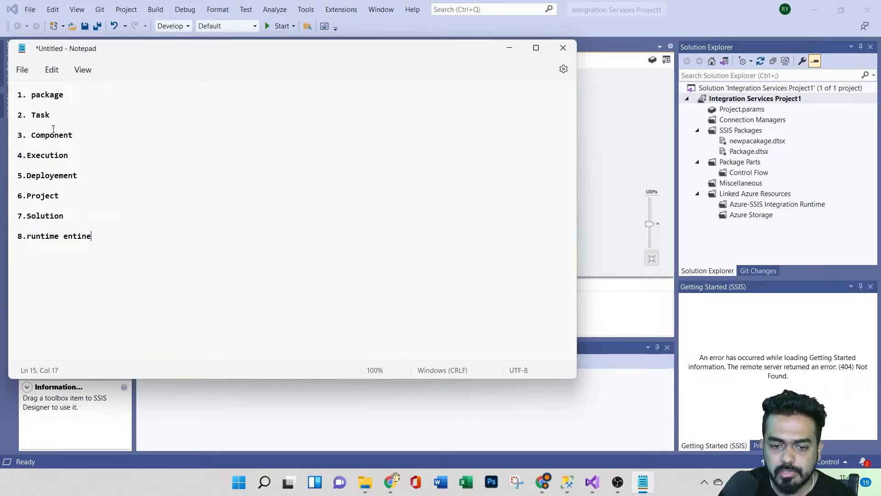
Step: Review the list of terms, close Notepad without saving it, and return to Visual Studio
{"action": "left_click_drag", "start_coordinate": [17, 94], "coordinate": [103, 232]}
{"action": "left_click", "coordinate": [102, 228]}
{"action": "left_click", "coordinate": [563, 47]}
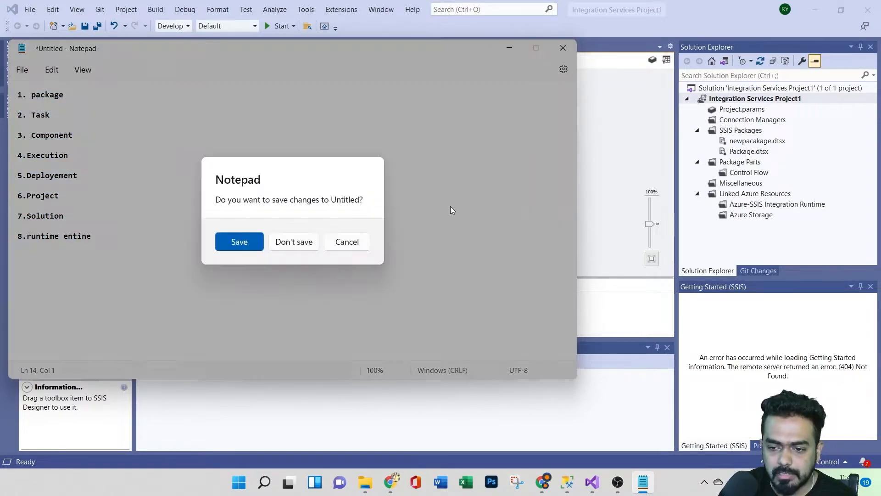
{"action": "left_click", "coordinate": [308, 240]}
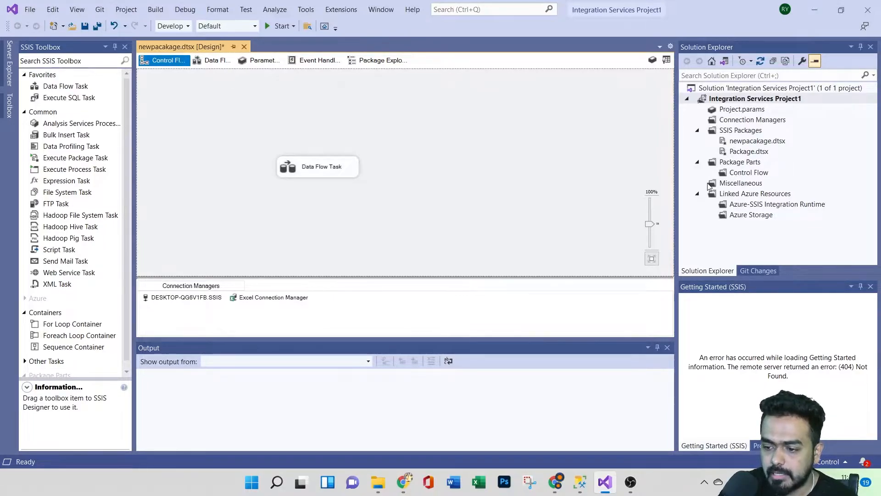
Step: Display the properties of the newpacakage package
{"action": "left_click", "coordinate": [756, 445]}
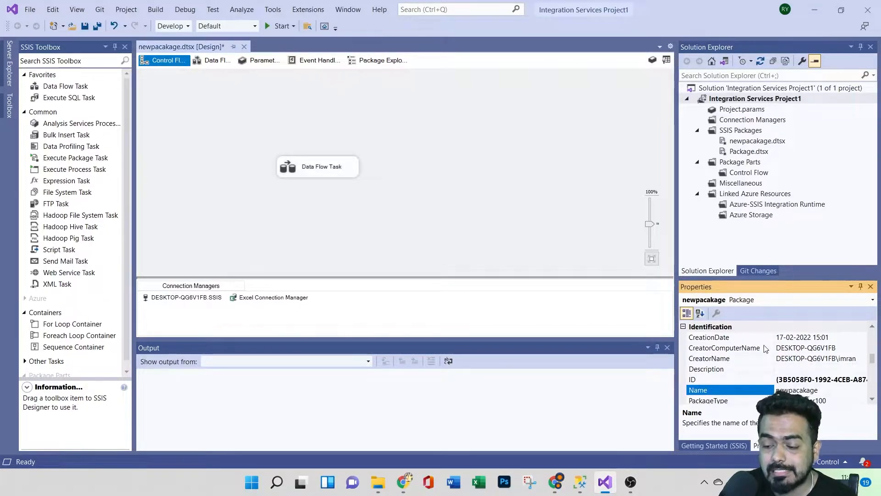
Step: Inspect the properties of the Control Flow package parts folder, Package.dtsx and Project.params
{"action": "left_click", "coordinate": [747, 174]}
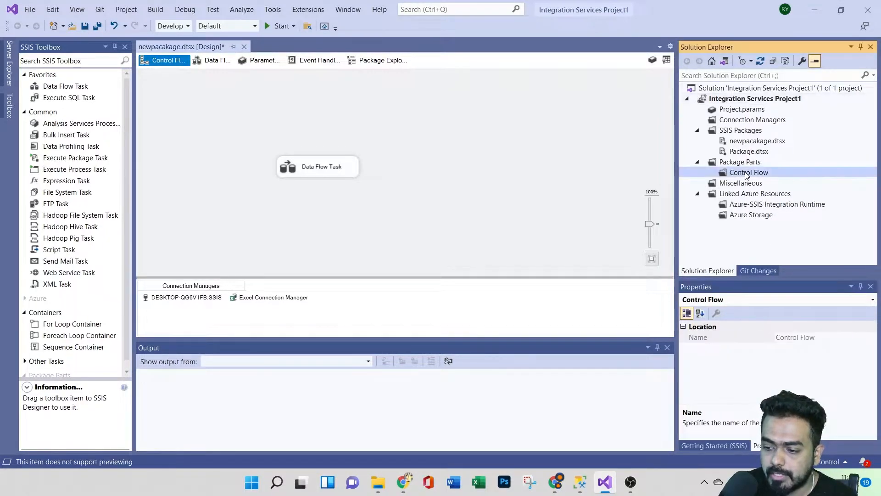
{"action": "left_click", "coordinate": [746, 152]}
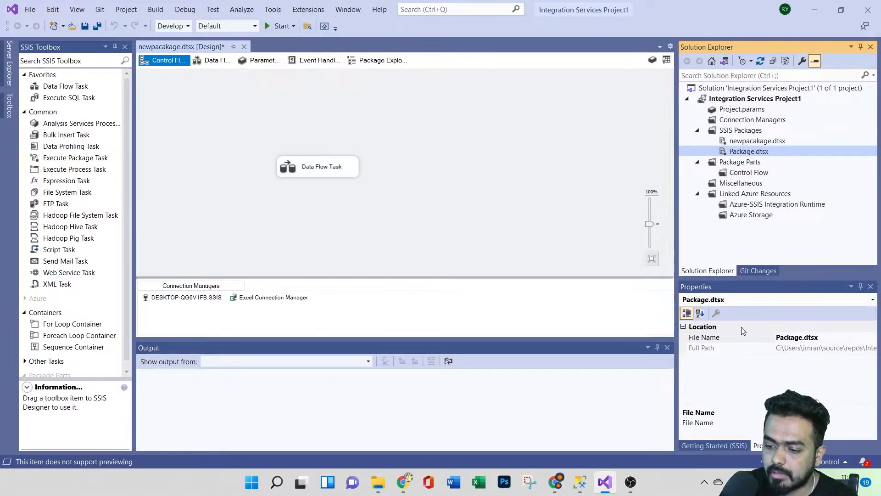
{"action": "left_click", "coordinate": [737, 110]}
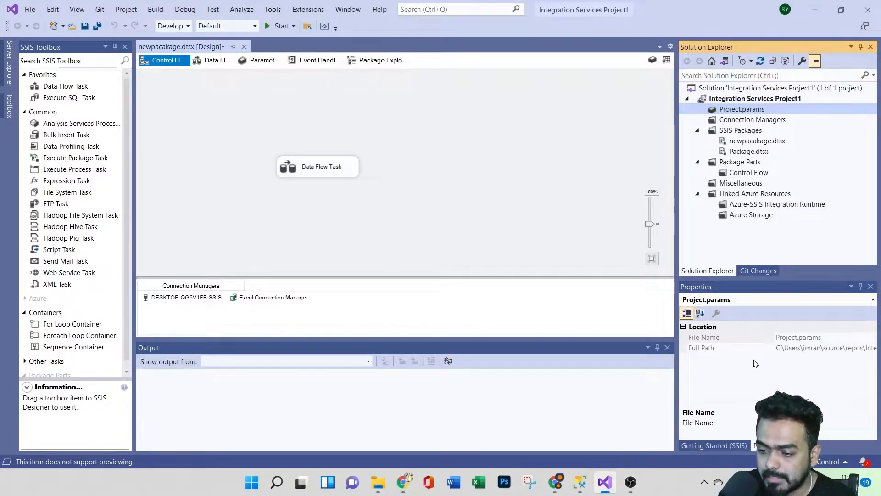
{"action": "left_click", "coordinate": [751, 150]}
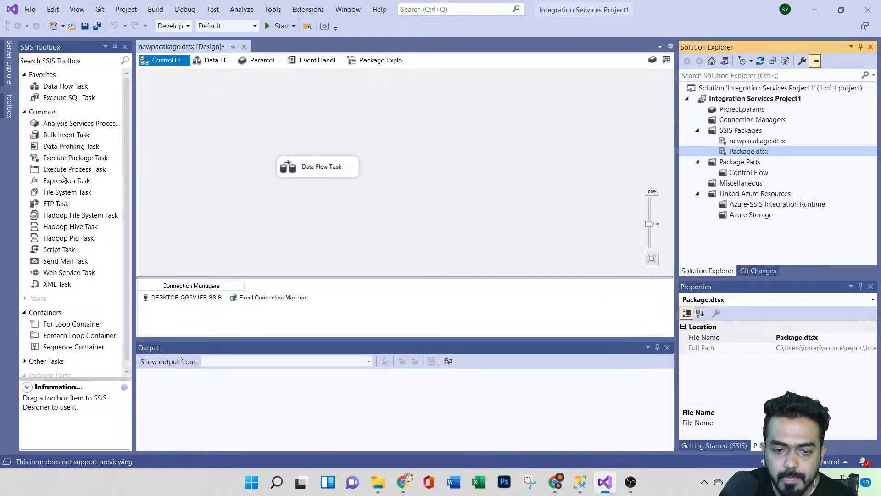
{"action": "scroll", "coordinate": [60, 248], "scroll_direction": "down", "scroll_amount": 1}
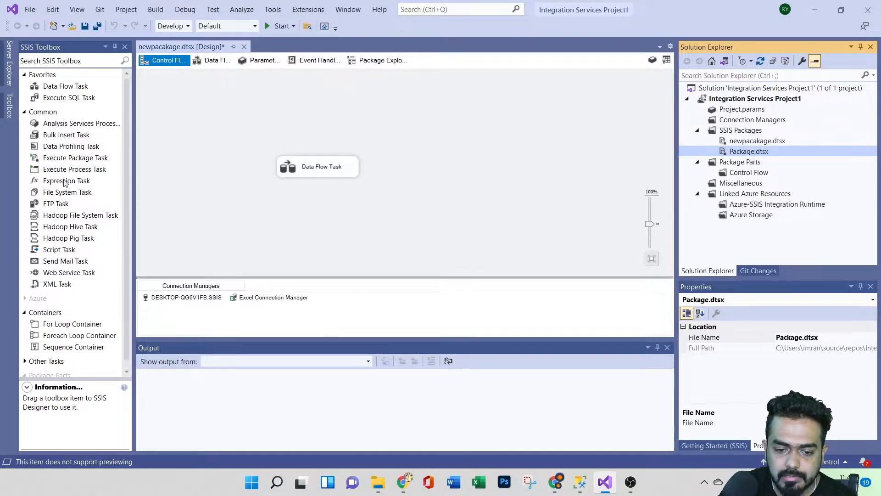
{"action": "scroll", "coordinate": [74, 281], "scroll_direction": "up", "scroll_amount": 1}
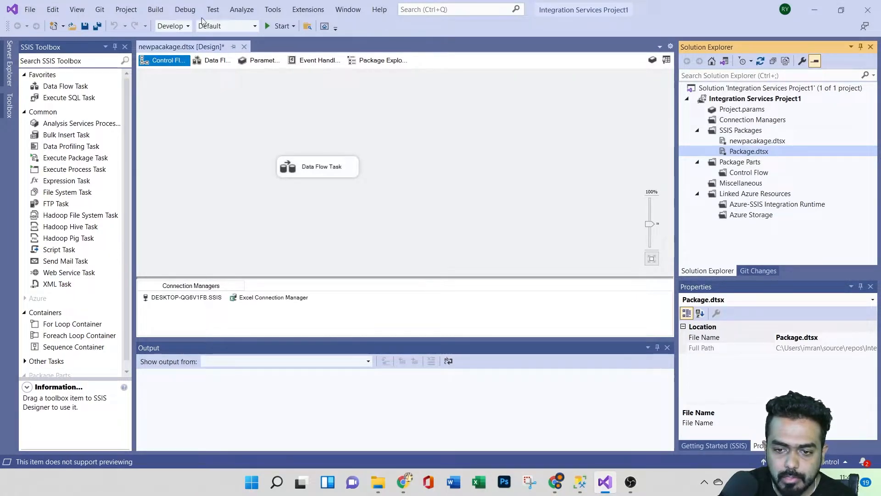
{"action": "left_click", "coordinate": [273, 10]}
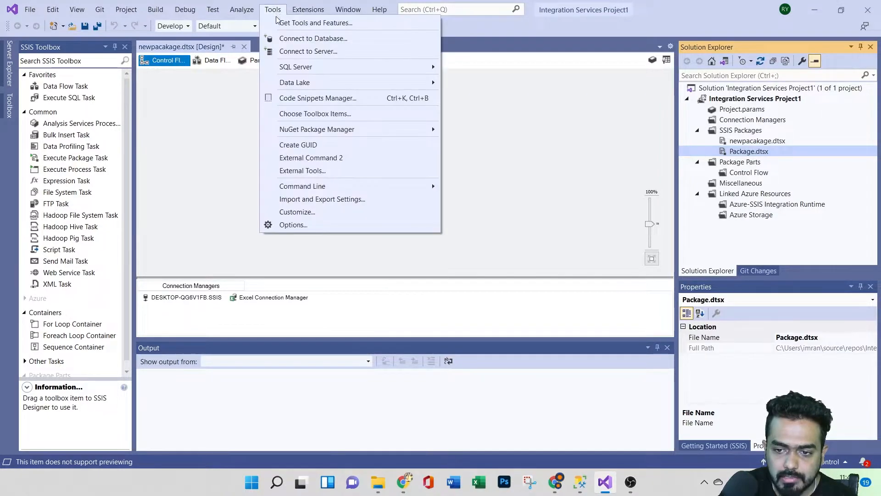
{"action": "left_click", "coordinate": [195, 156]}
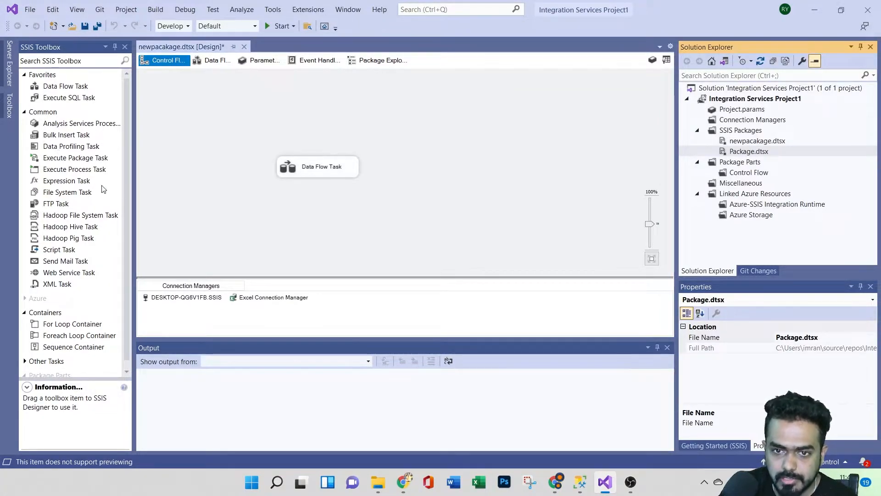
{"action": "left_click", "coordinate": [202, 59]}
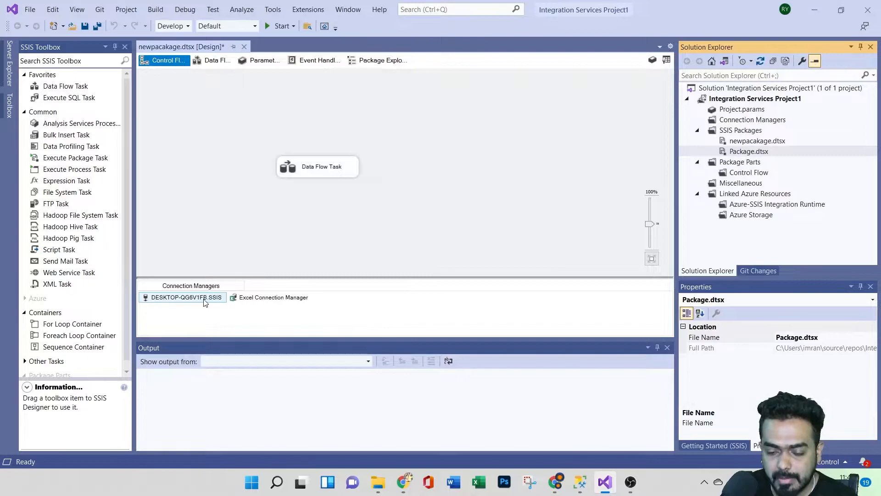
Step: Check which connection types can be added as a new connection manager in the newpacakage package
{"action": "left_click", "coordinate": [207, 287]}
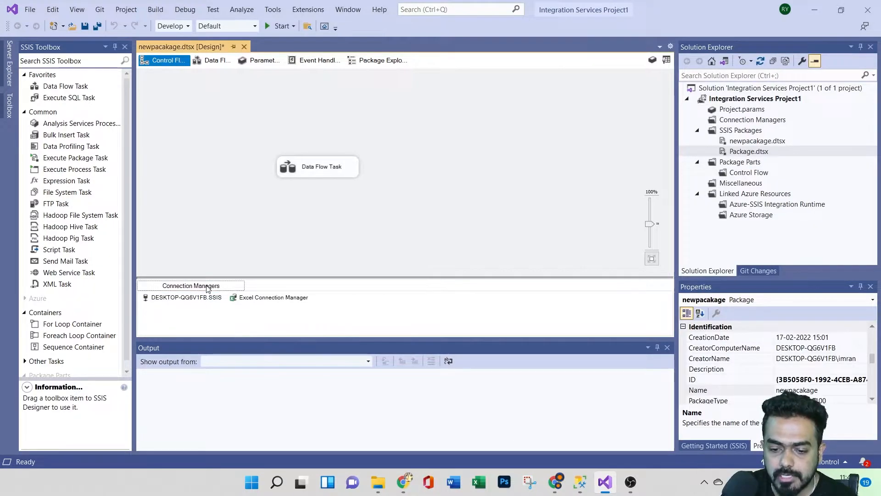
{"action": "right_click", "coordinate": [198, 291]}
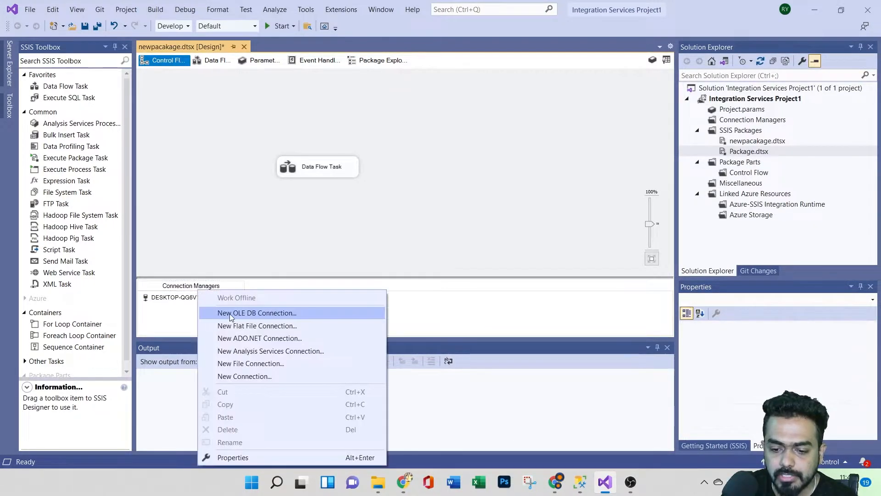
{"action": "left_click", "coordinate": [234, 375]}
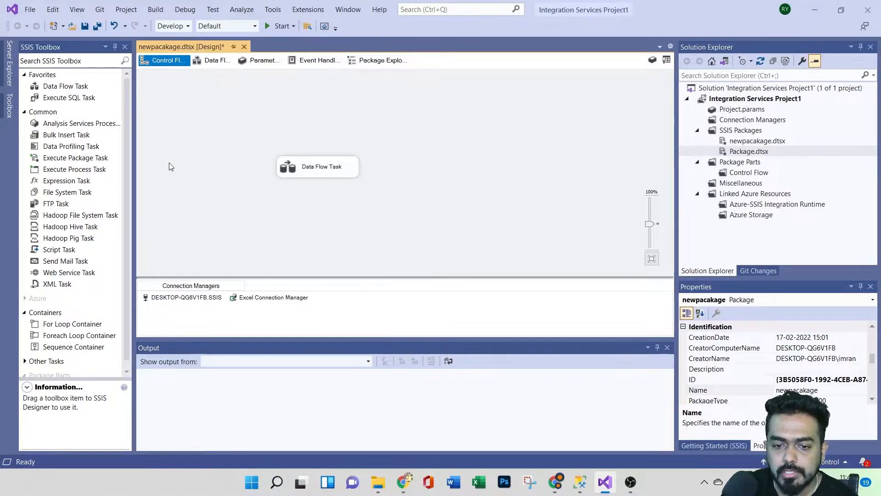
Step: Add an Execute SQL Task to the control flow beside the Data Flow Task and delete it again
{"action": "left_click_drag", "start_coordinate": [68, 97], "coordinate": [222, 172]}
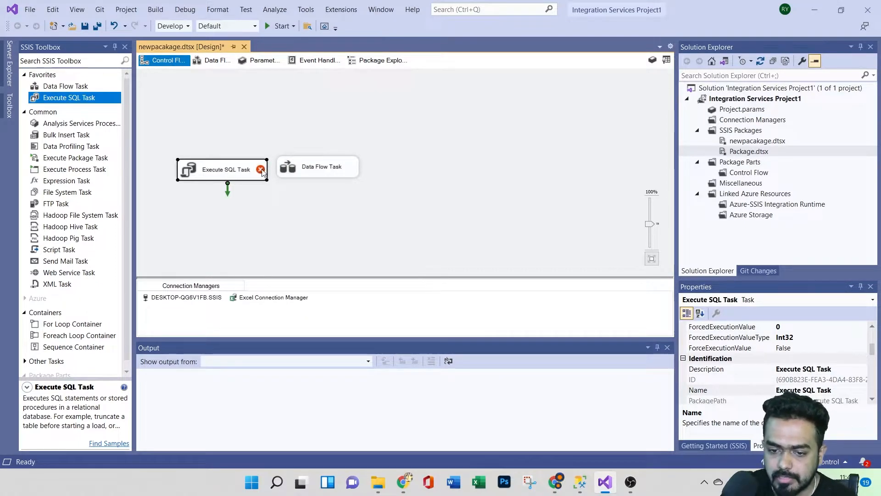
{"action": "right_click", "coordinate": [261, 172]}
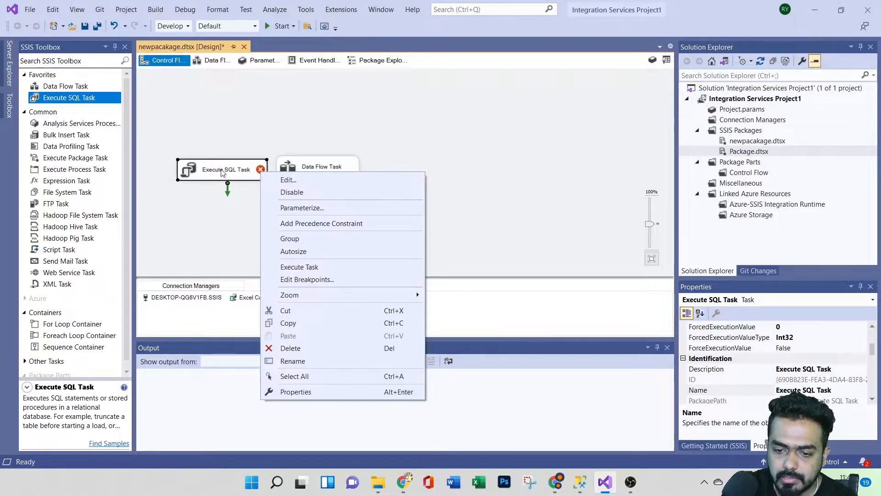
{"action": "left_click", "coordinate": [251, 169]}
{"action": "right_click", "coordinate": [242, 170]}
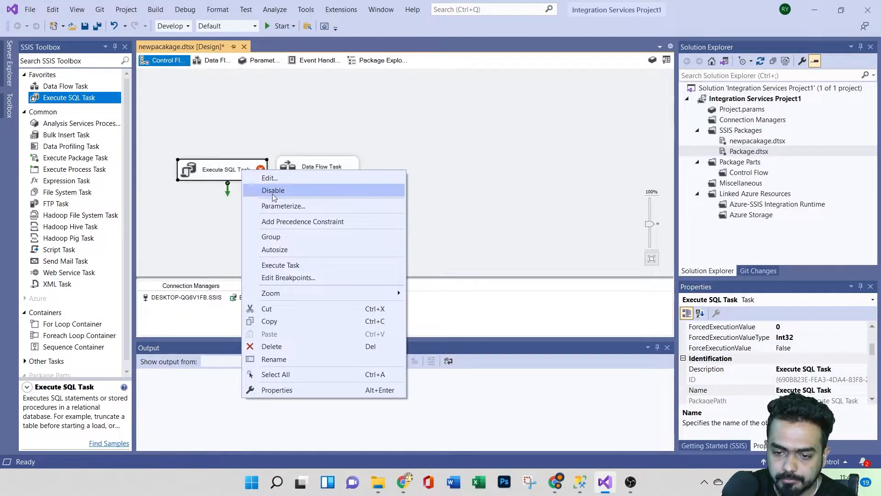
{"action": "left_click", "coordinate": [294, 346]}
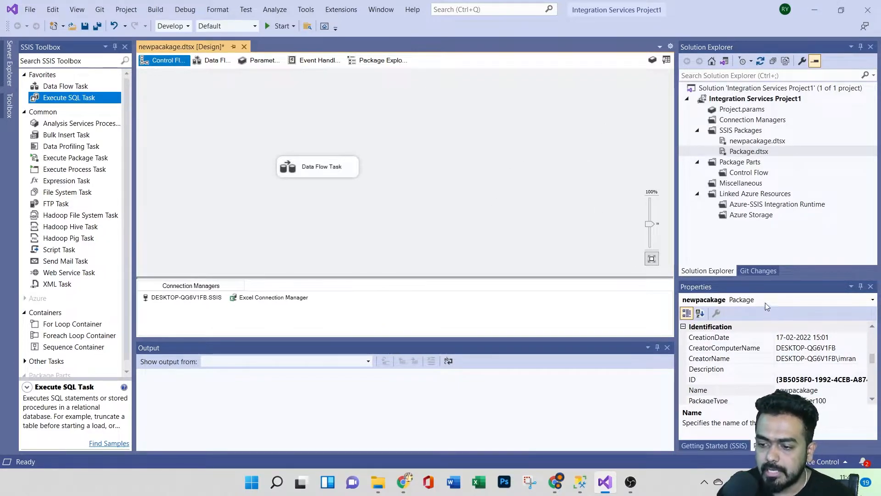
Step: Float the Properties window and dock the Solution Explorer between the SSIS Toolbox and the package designer
{"action": "left_click_drag", "start_coordinate": [761, 293], "coordinate": [409, 192]}
{"action": "left_click_drag", "start_coordinate": [388, 156], "coordinate": [760, 277]}
{"action": "left_click_drag", "start_coordinate": [719, 47], "coordinate": [466, 187]}
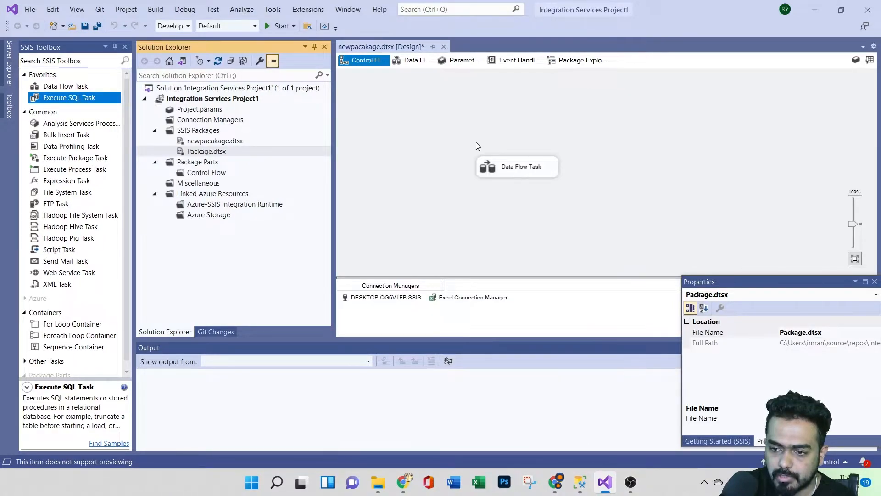
Step: Dock the Solution Explorer back above the Properties window and the SSIS Toolbox on the opposite side of the package designer
{"action": "left_click_drag", "start_coordinate": [197, 41], "coordinate": [554, 192]}
{"action": "left_click_drag", "start_coordinate": [54, 50], "coordinate": [391, 193]}
{"action": "left_click_drag", "start_coordinate": [605, 44], "coordinate": [306, 189]}
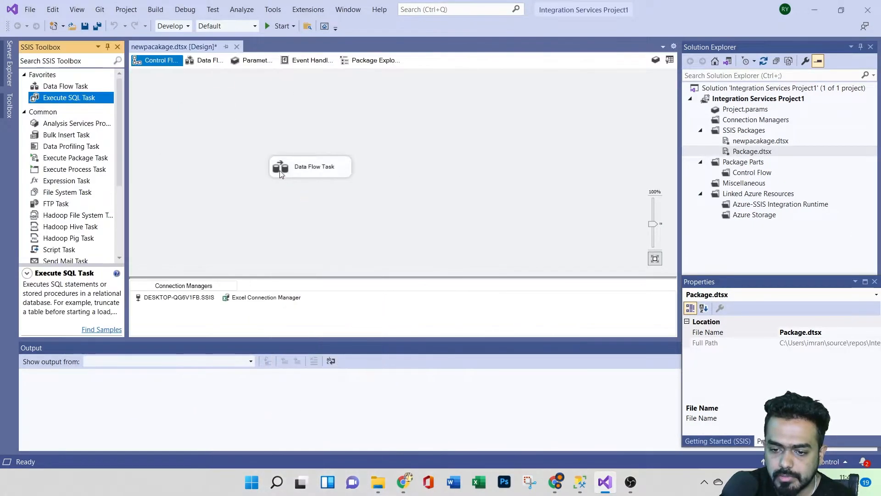
{"action": "left_click", "coordinate": [30, 10]}
{"action": "left_click", "coordinate": [53, 10]}
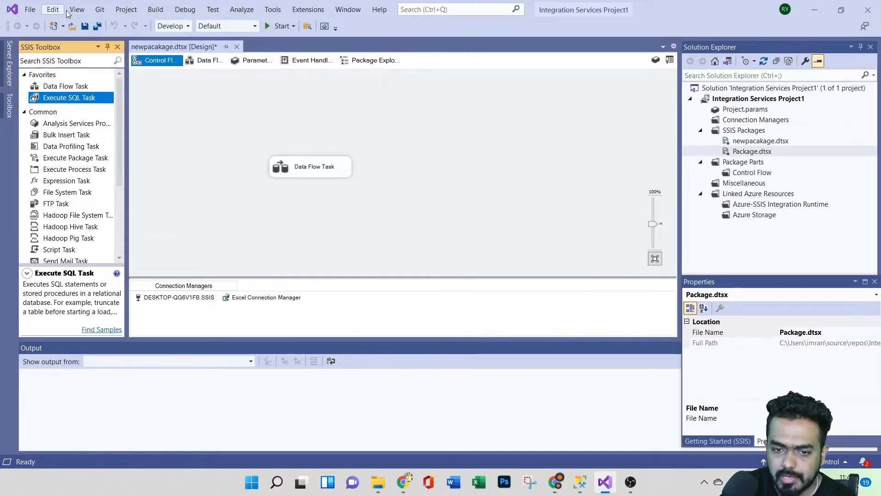
{"action": "left_click", "coordinate": [77, 10]}
{"action": "left_click", "coordinate": [126, 10]}
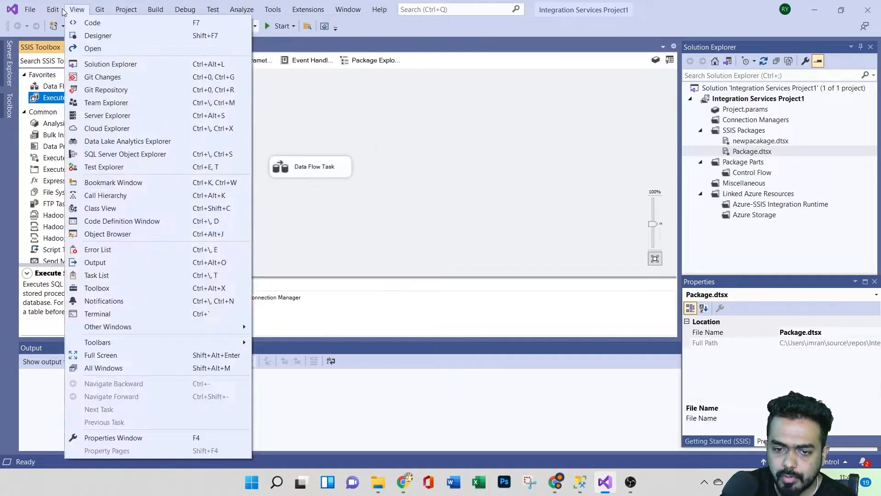
{"action": "left_click", "coordinate": [94, 1]}
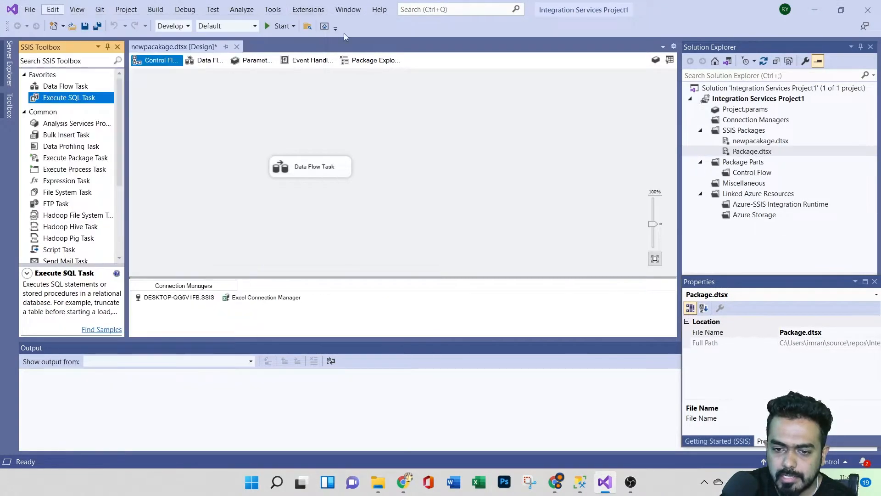
{"action": "left_click", "coordinate": [272, 10]}
{"action": "left_click", "coordinate": [495, 318]}
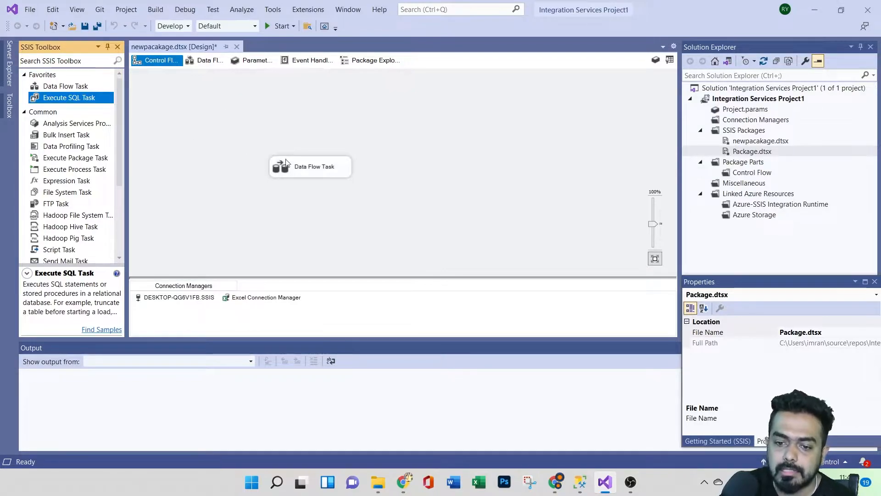
Step: View the Data Flow design surface of the newpacakage package and return to its control flow
{"action": "left_click", "coordinate": [206, 62]}
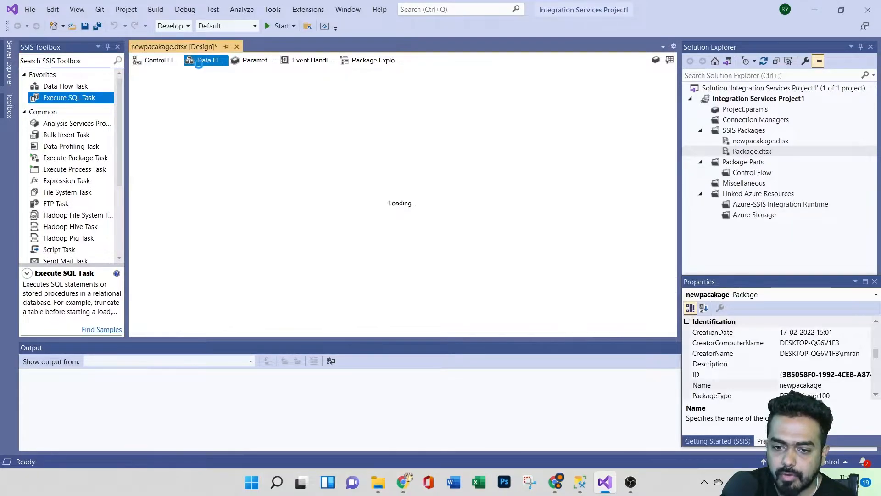
{"action": "left_click", "coordinate": [156, 63]}
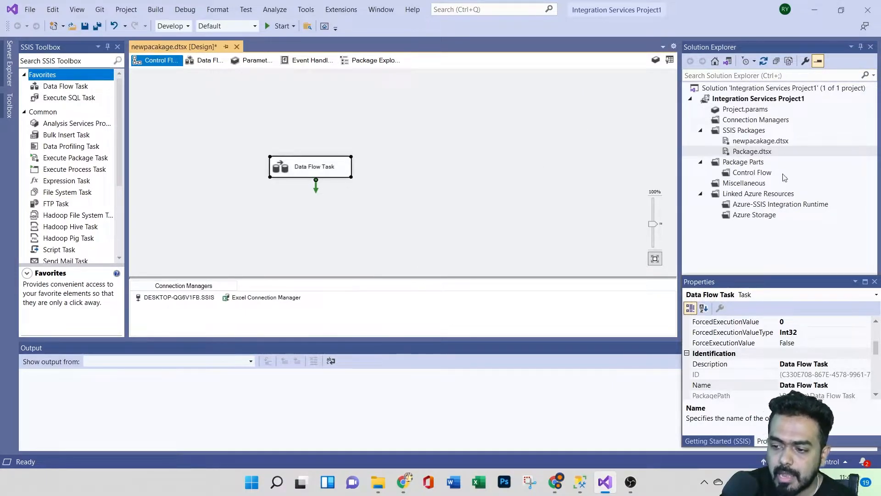
{"action": "left_click", "coordinate": [753, 131]}
{"action": "left_click", "coordinate": [752, 162]}
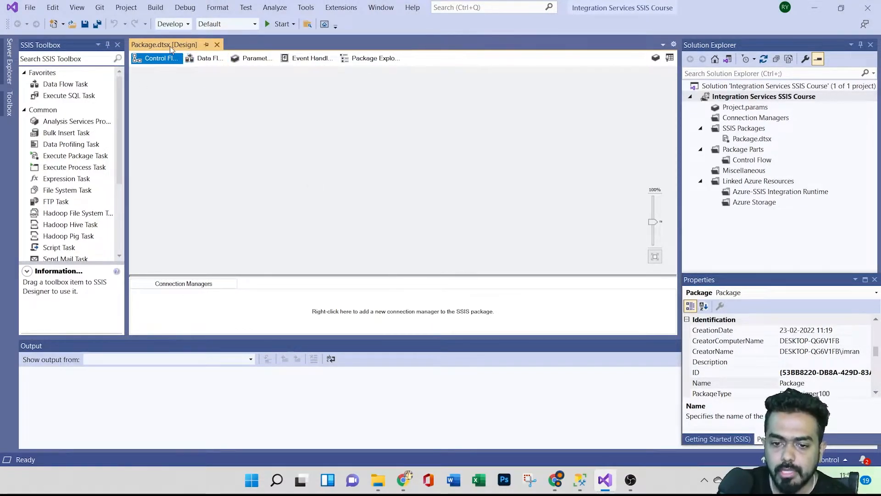
Step: Compare the toolbox items offered for the Control Flow and Data Flow designers of Package.dtsx in the Integration Services SSIS Course project
{"action": "left_click", "coordinate": [204, 63]}
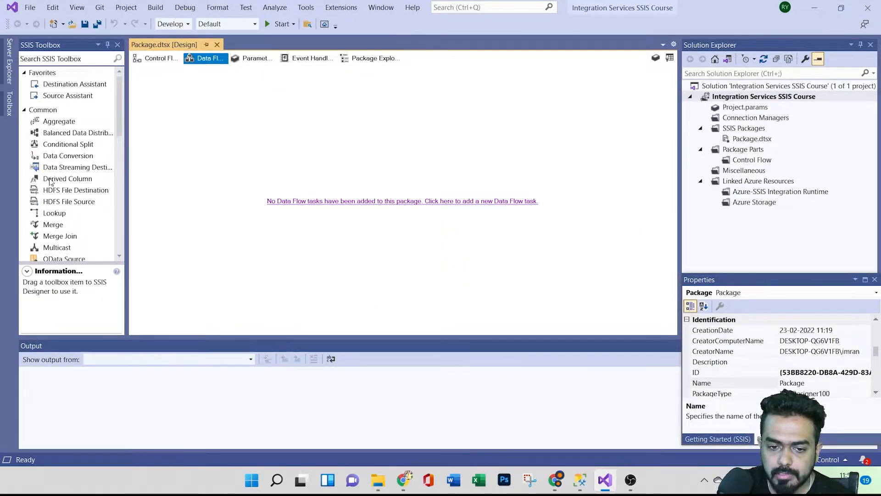
{"action": "scroll", "coordinate": [57, 110], "scroll_direction": "down", "scroll_amount": 5}
{"action": "scroll", "coordinate": [58, 137], "scroll_direction": "up", "scroll_amount": 5}
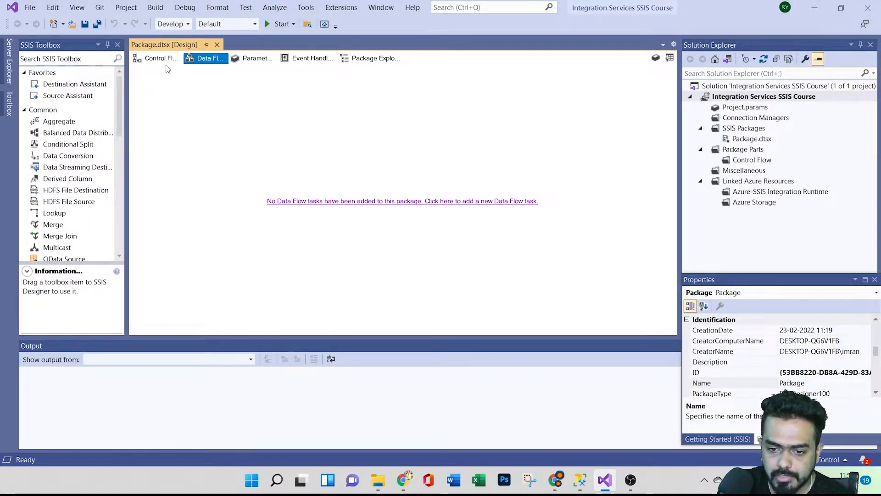
{"action": "left_click", "coordinate": [164, 59]}
{"action": "left_click", "coordinate": [204, 59]}
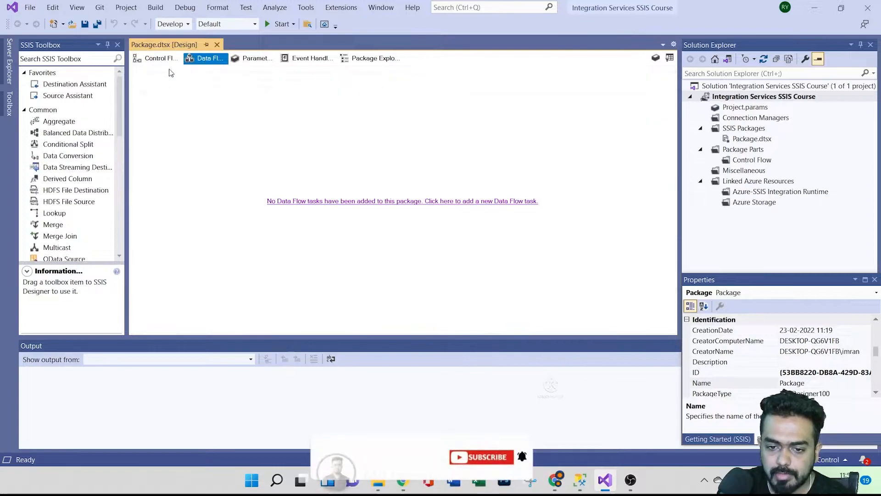
{"action": "left_click", "coordinate": [160, 59]}
{"action": "left_click", "coordinate": [205, 59]}
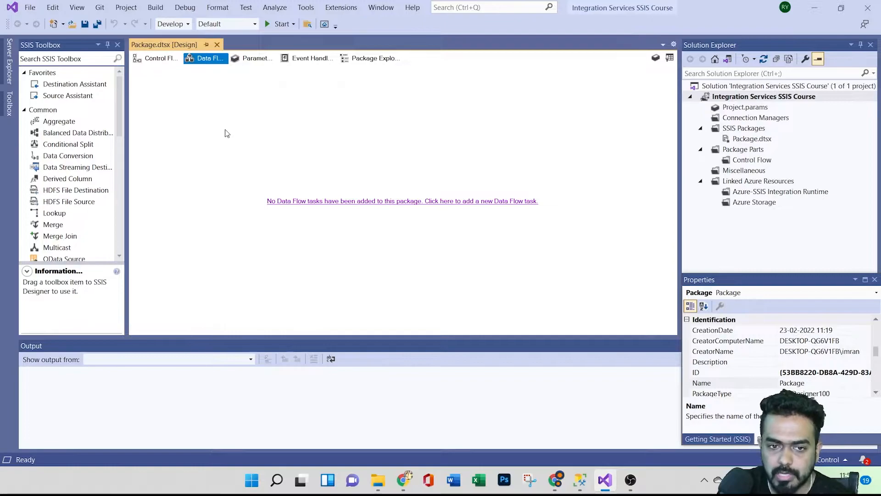
{"action": "left_click", "coordinate": [152, 59]}
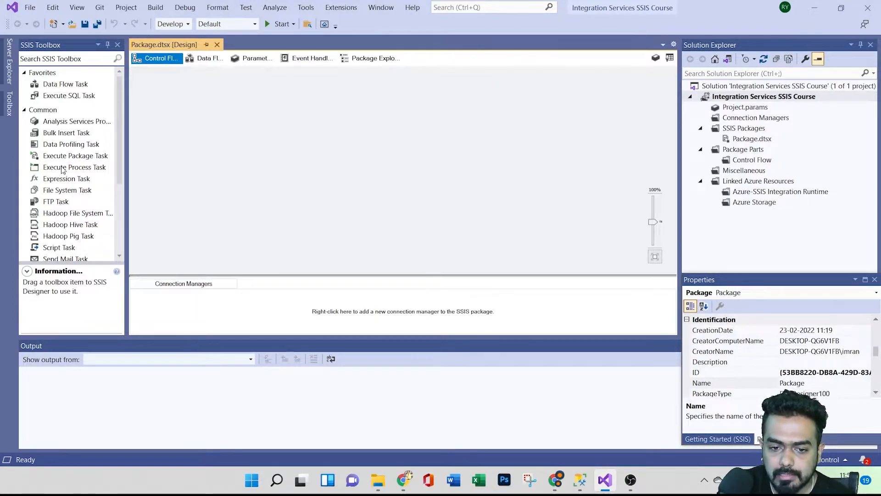
Step: Add a Data Flow Task to the control flow of Package.dtsx and open the task's data flow design surface
{"action": "left_click_drag", "start_coordinate": [57, 85], "coordinate": [265, 134]}
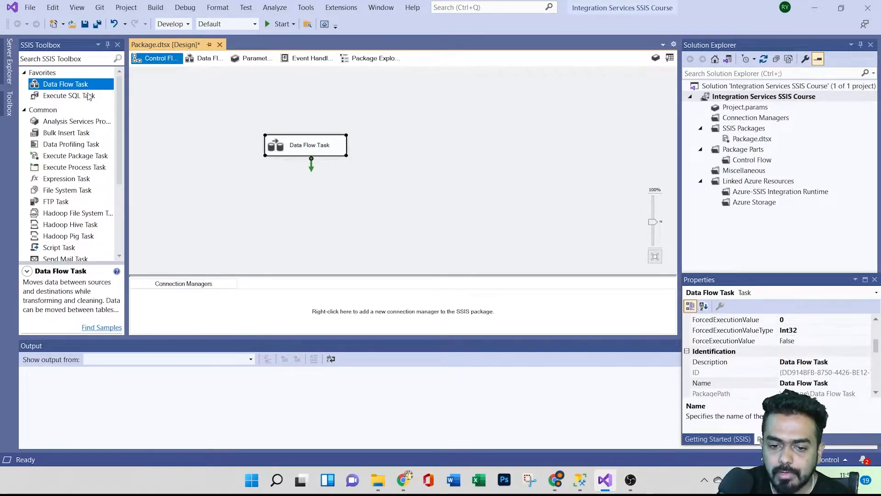
{"action": "left_click", "coordinate": [205, 60]}
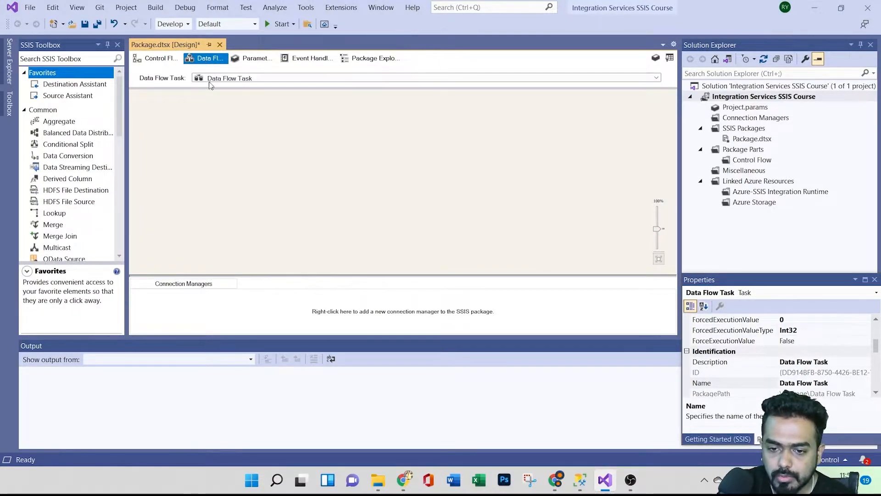
{"action": "left_click", "coordinate": [233, 79]}
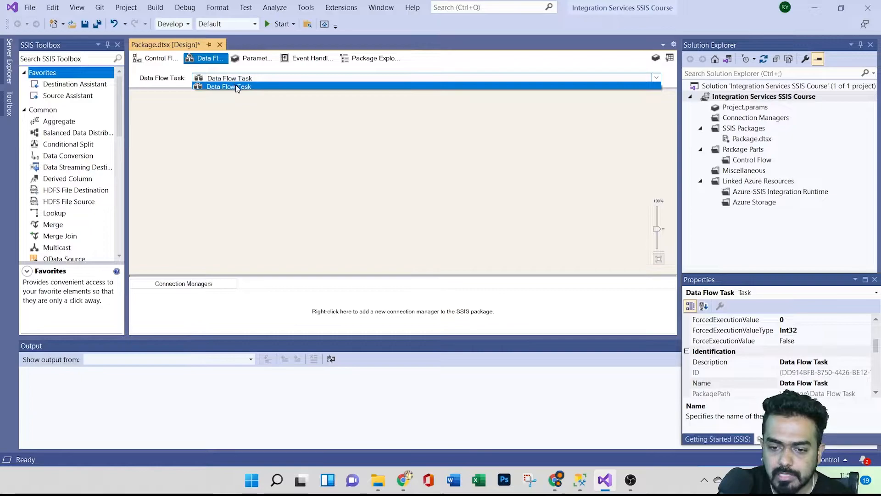
{"action": "left_click", "coordinate": [157, 59]}
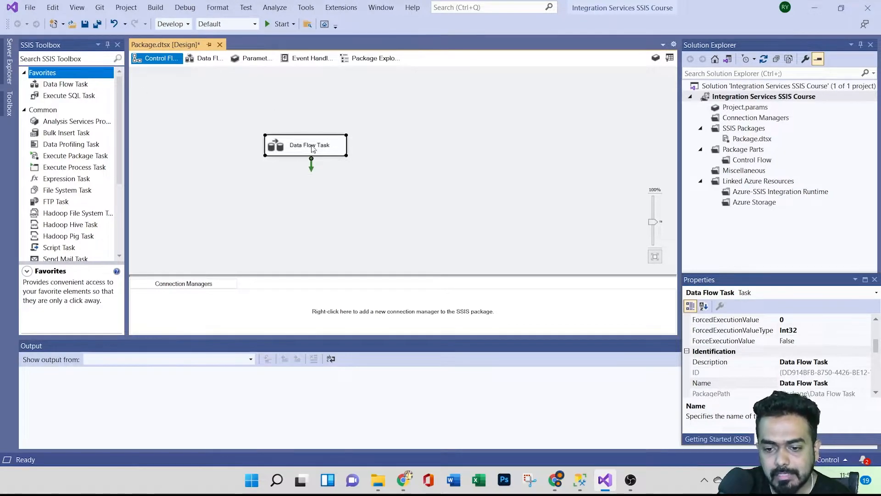
{"action": "double_click", "coordinate": [314, 145]}
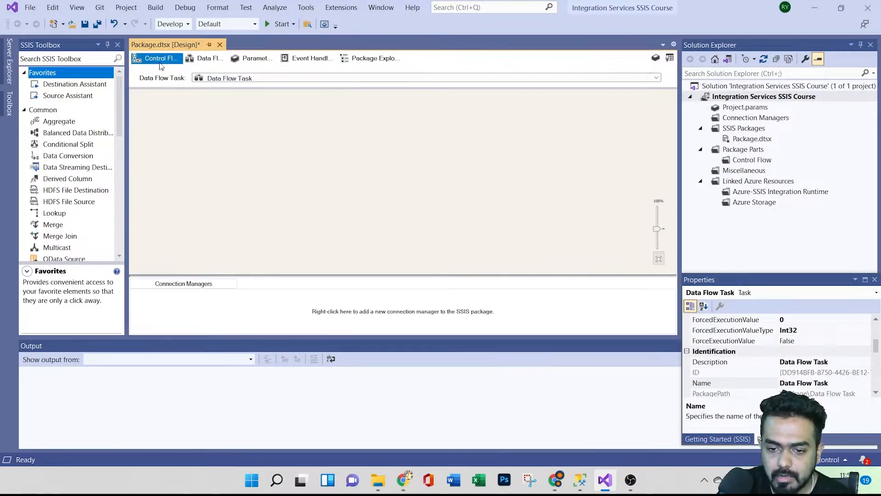
Step: Switch between the control flow and the Data Flow Task's design surface by opening the task for editing
{"action": "left_click", "coordinate": [151, 57]}
{"action": "right_click", "coordinate": [311, 146]}
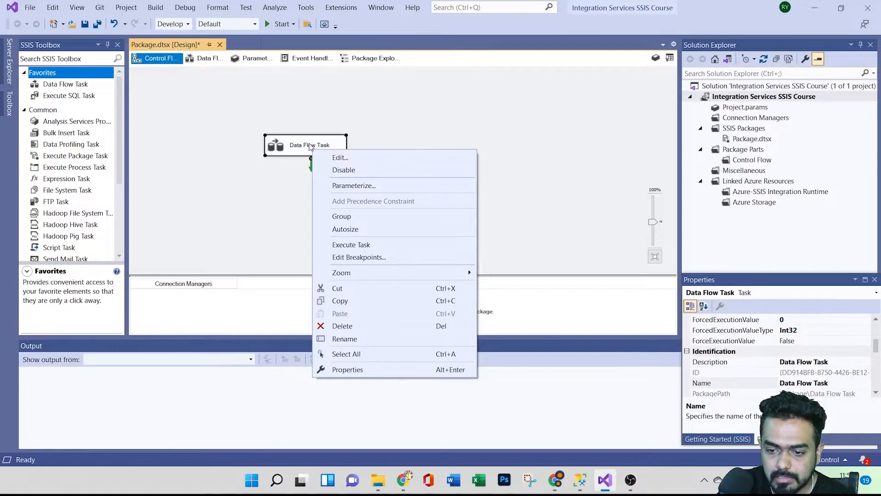
{"action": "key", "text": "Escape"}
{"action": "double_click", "coordinate": [311, 146]}
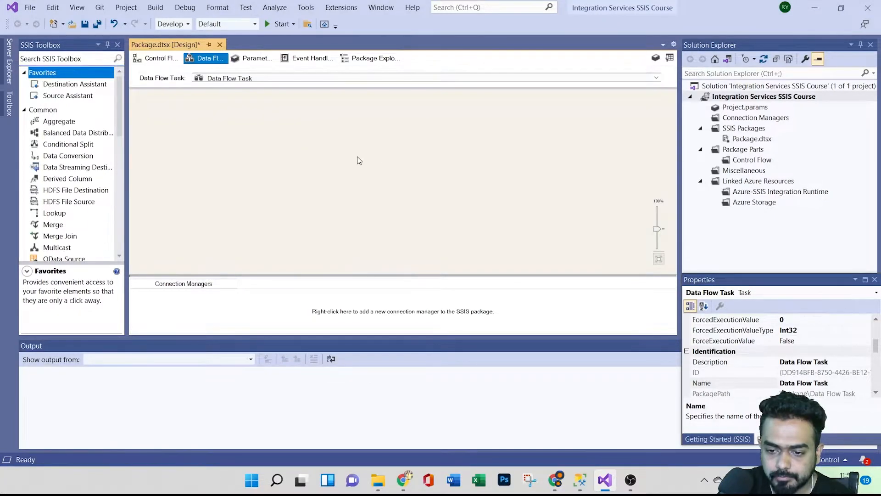
{"action": "left_click", "coordinate": [165, 59]}
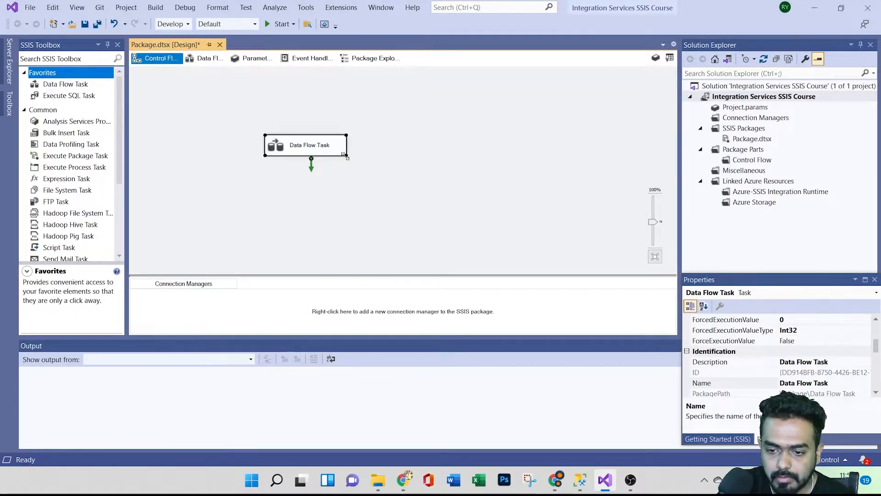
{"action": "left_click_drag", "start_coordinate": [384, 175], "coordinate": [383, 176]}
{"action": "double_click", "coordinate": [310, 151]}
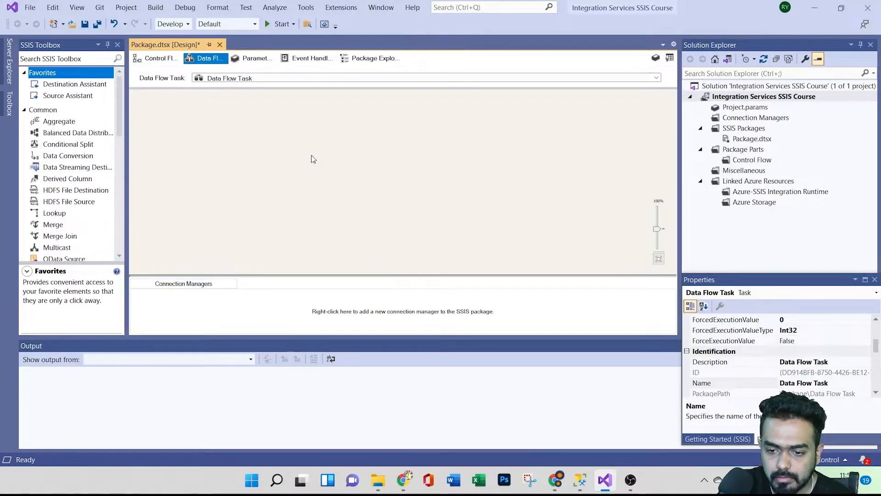
Step: Rename the Data Flow Task in the package's control flow to "data flow"
{"action": "left_click", "coordinate": [158, 58]}
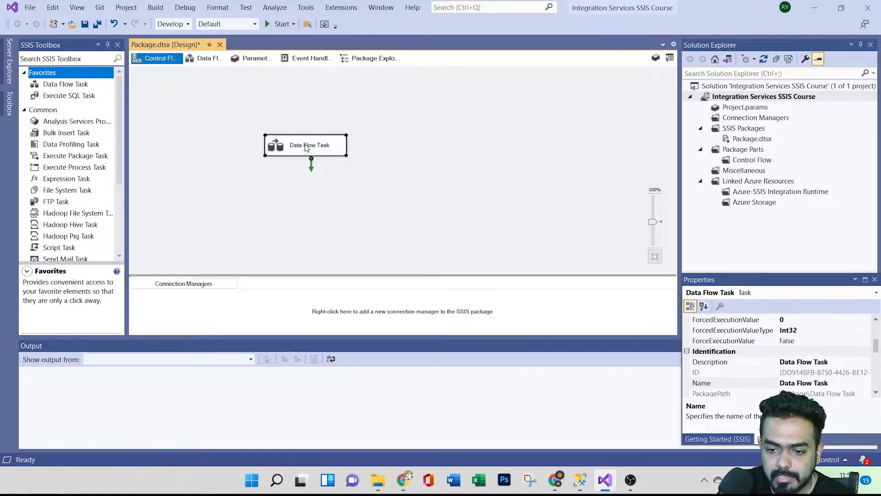
{"action": "type", "text": "d"}
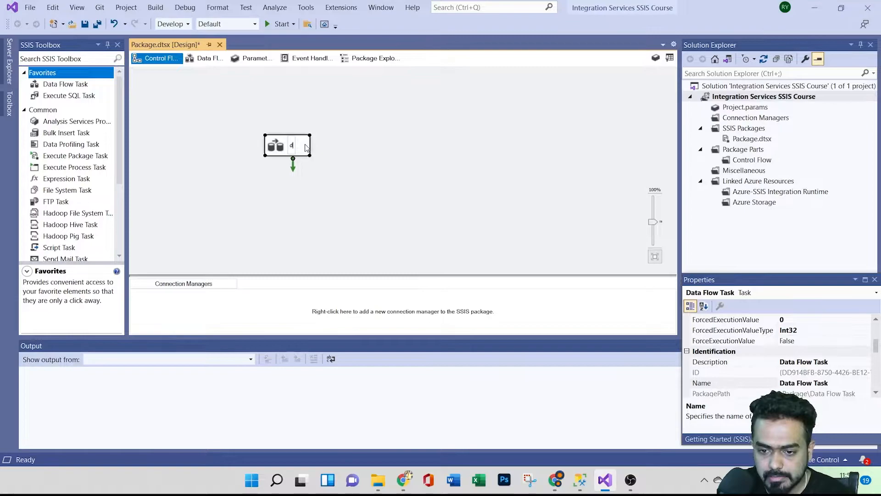
{"action": "type", "text": "ata flow"}
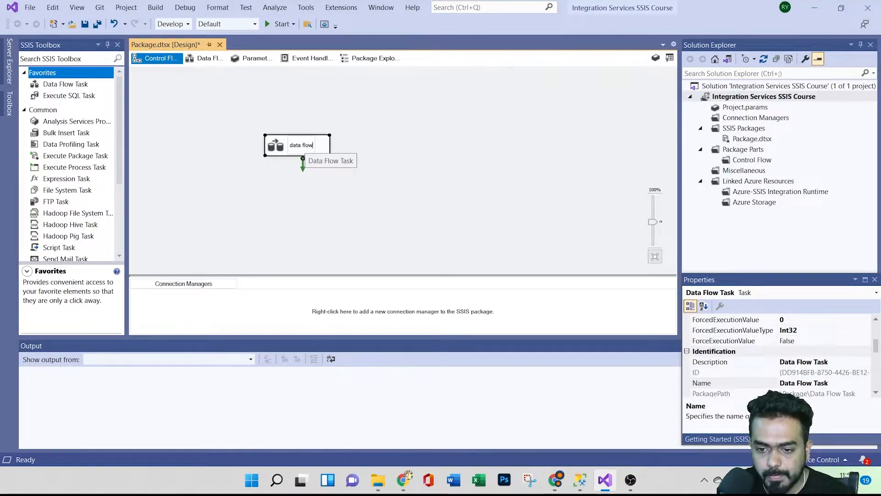
{"action": "left_click", "coordinate": [376, 192]}
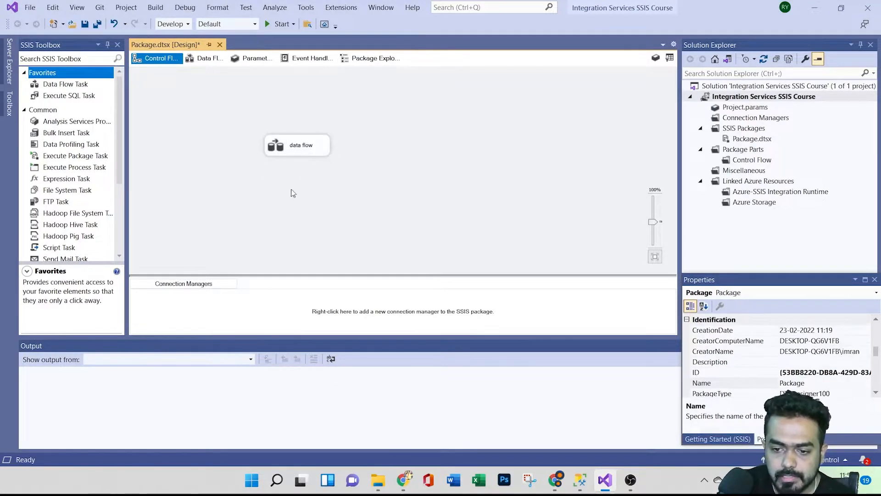
Step: Add a second Data Flow Task to the control flow and check the list of selectable tasks in the data flow designer
{"action": "left_click_drag", "start_coordinate": [56, 88], "coordinate": [420, 174]}
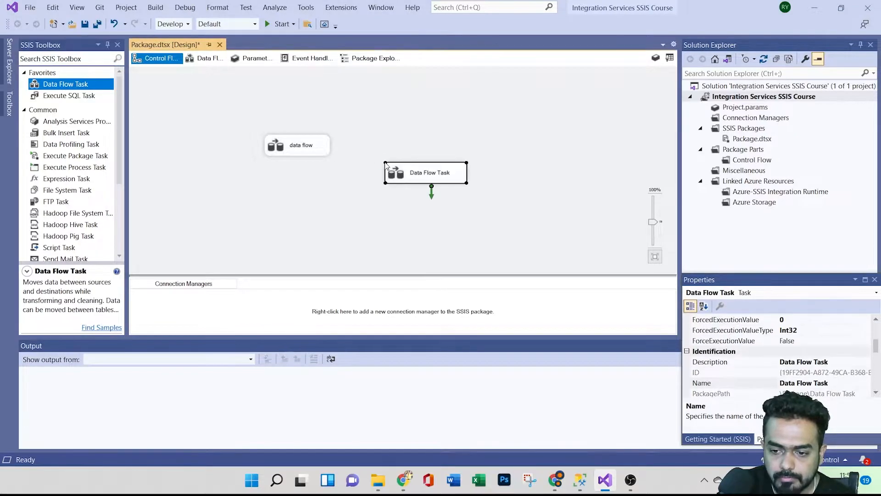
{"action": "left_click", "coordinate": [202, 59]}
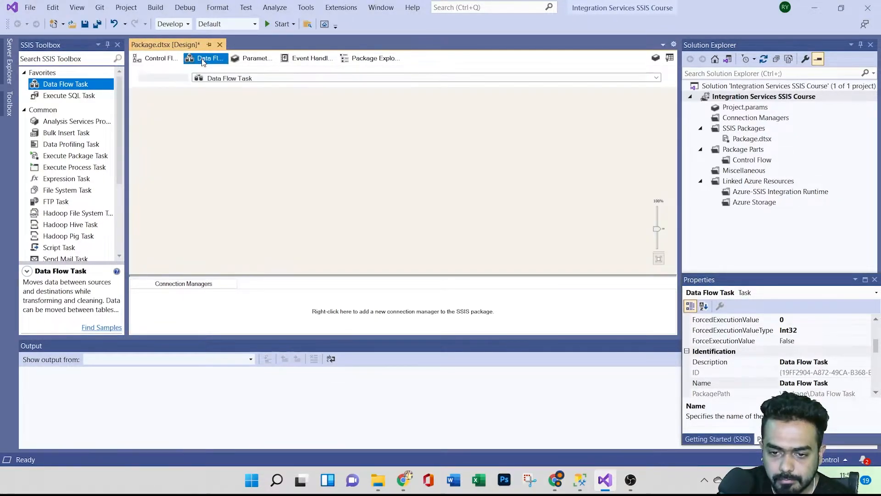
{"action": "left_click", "coordinate": [229, 78]}
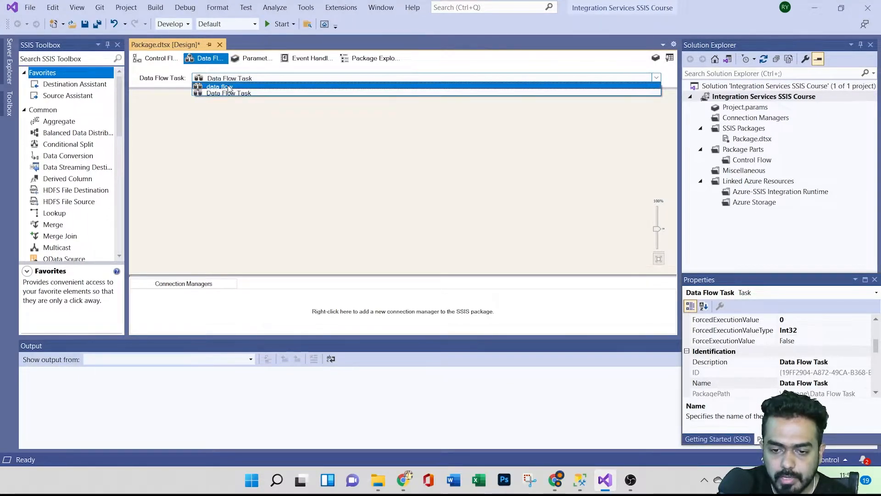
{"action": "left_click", "coordinate": [156, 64]}
{"action": "left_click", "coordinate": [159, 66]}
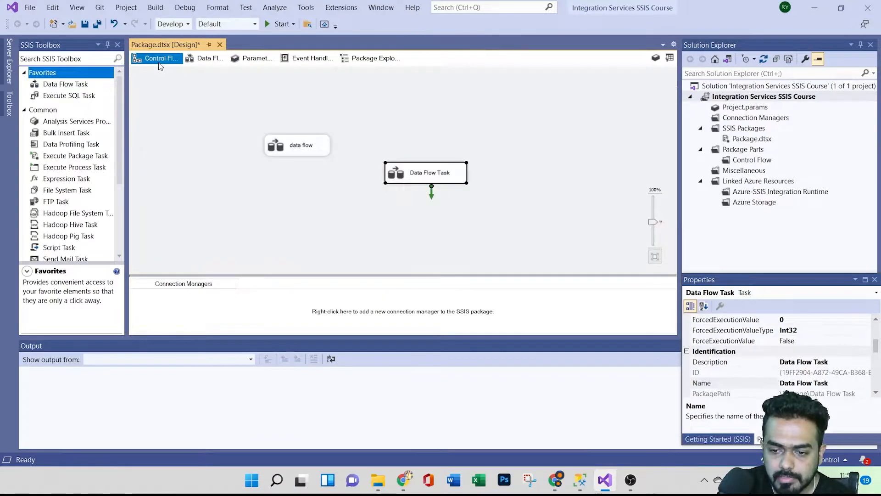
Step: Open the design surface of the "data flow" task and look through its toolbox components
{"action": "double_click", "coordinate": [294, 150]}
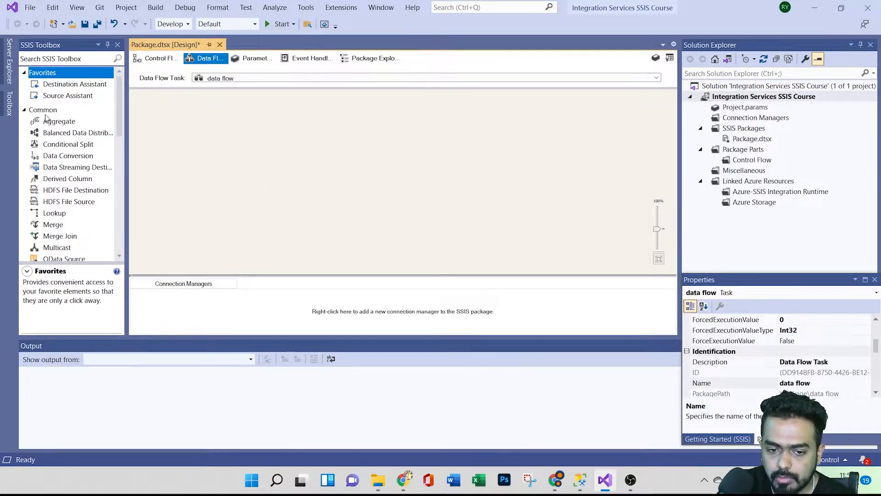
{"action": "scroll", "coordinate": [55, 218], "scroll_direction": "down", "scroll_amount": 10}
{"action": "scroll", "coordinate": [57, 219], "scroll_direction": "up", "scroll_amount": 8}
{"action": "scroll", "coordinate": [57, 220], "scroll_direction": "up", "scroll_amount": 2}
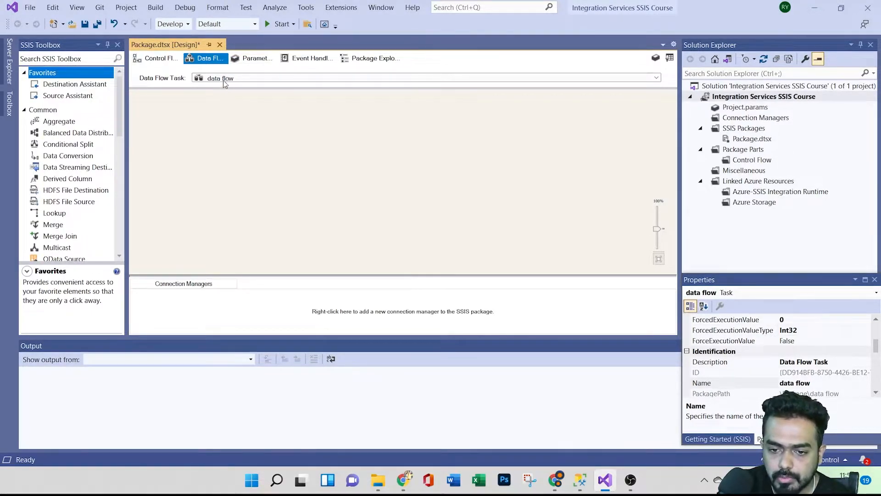
Step: Review the ways to reach the "data flow" task's design surface from the control flow, including its Edit command and the data flow task selector
{"action": "left_click", "coordinate": [167, 64]}
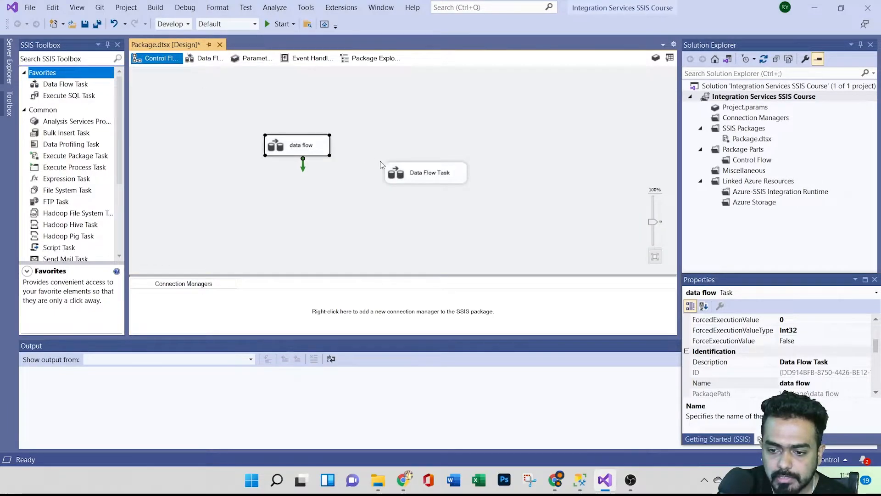
{"action": "right_click", "coordinate": [299, 145]}
{"action": "left_click", "coordinate": [311, 146]}
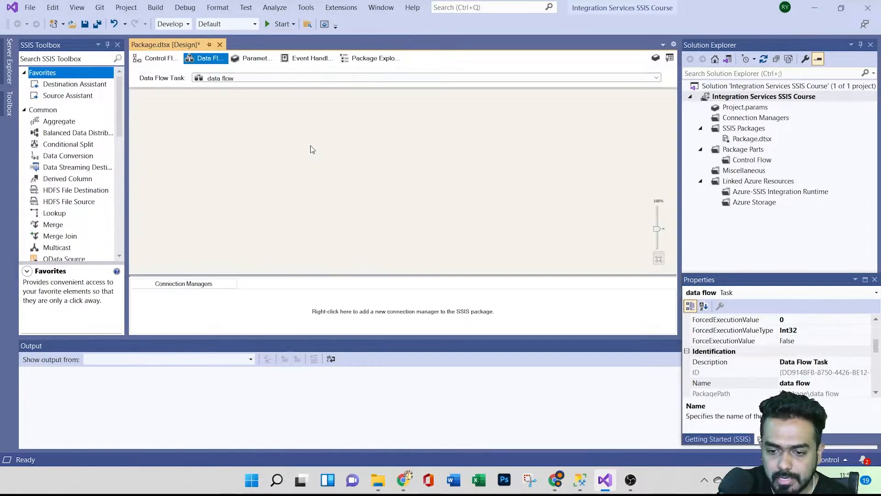
{"action": "left_click", "coordinate": [160, 57]}
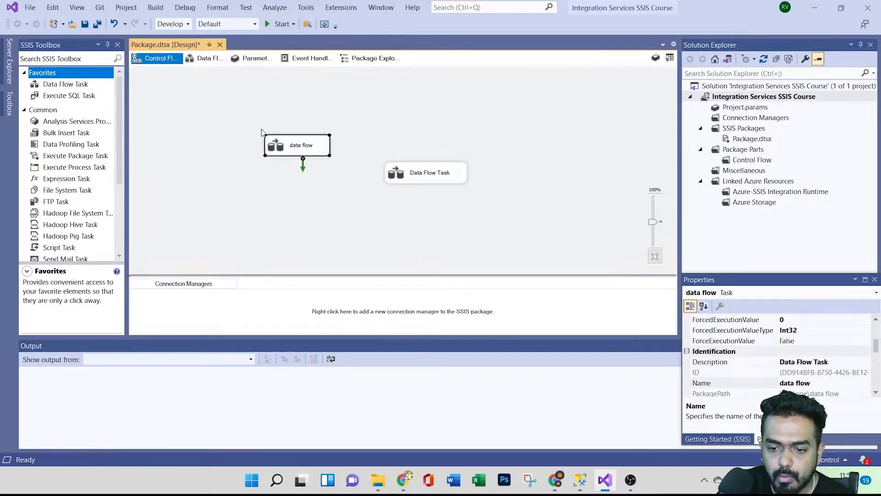
{"action": "left_click", "coordinate": [204, 63]}
{"action": "left_click", "coordinate": [230, 81]}
{"action": "left_click", "coordinate": [158, 60]}
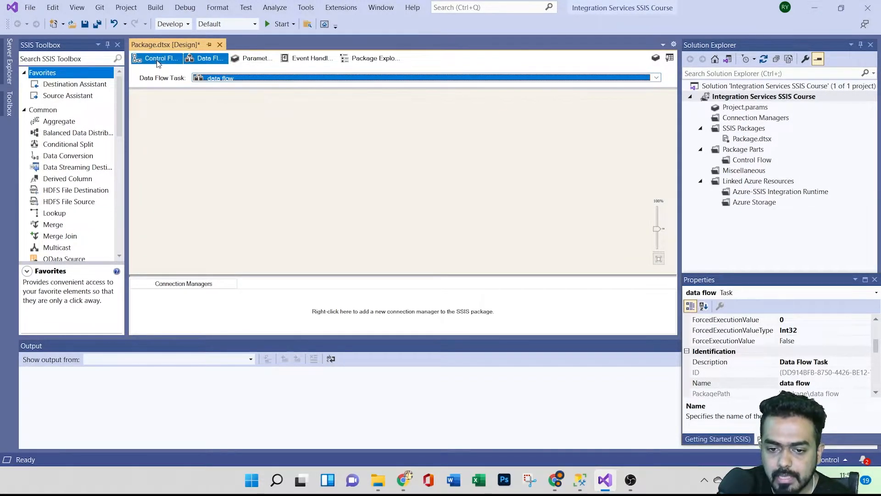
{"action": "double_click", "coordinate": [300, 149]}
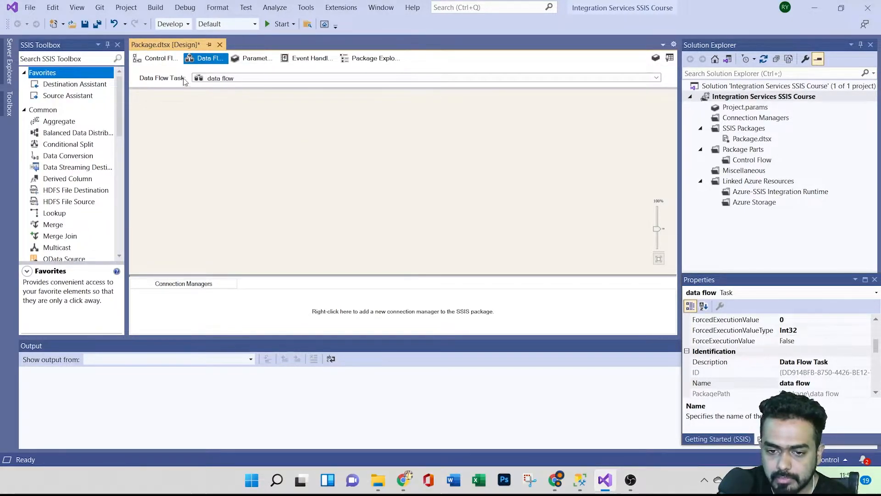
{"action": "left_click", "coordinate": [157, 58]}
{"action": "right_click", "coordinate": [288, 144]}
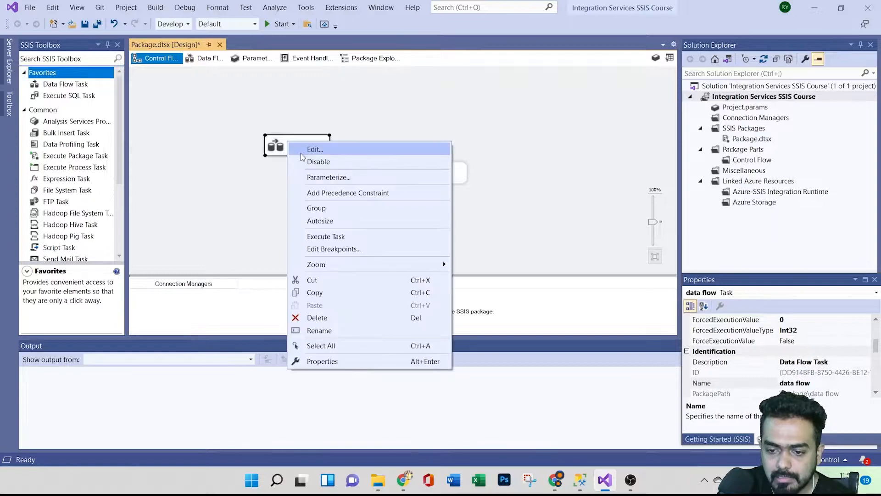
{"action": "left_click", "coordinate": [301, 151]}
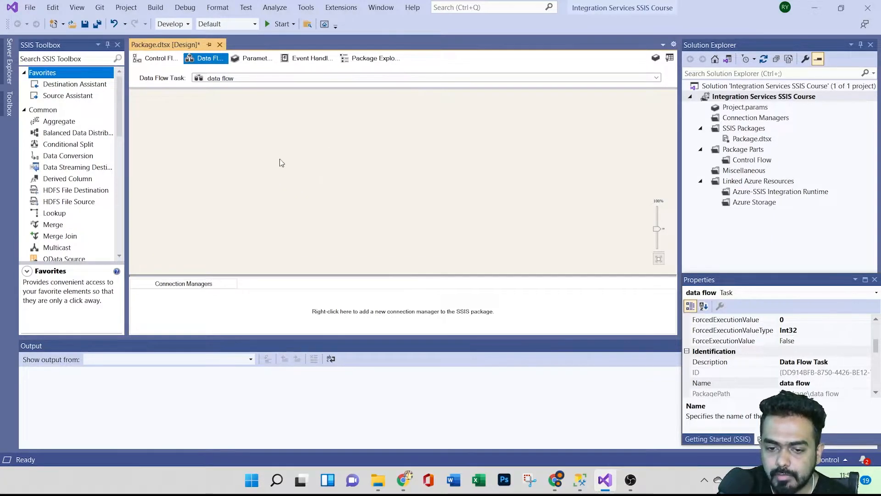
Step: Delete the second Data Flow Task from the control flow
{"action": "left_click", "coordinate": [157, 58]}
{"action": "left_click", "coordinate": [449, 174]}
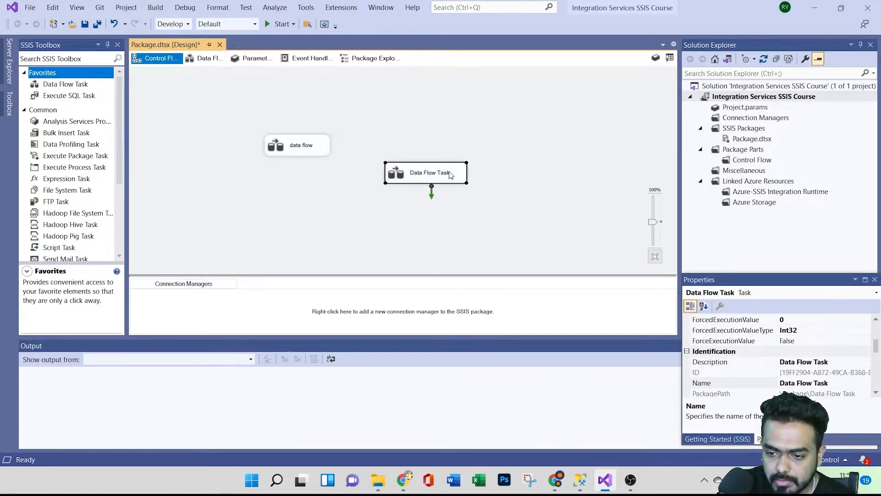
{"action": "right_click", "coordinate": [450, 174]}
{"action": "left_click", "coordinate": [477, 350]}
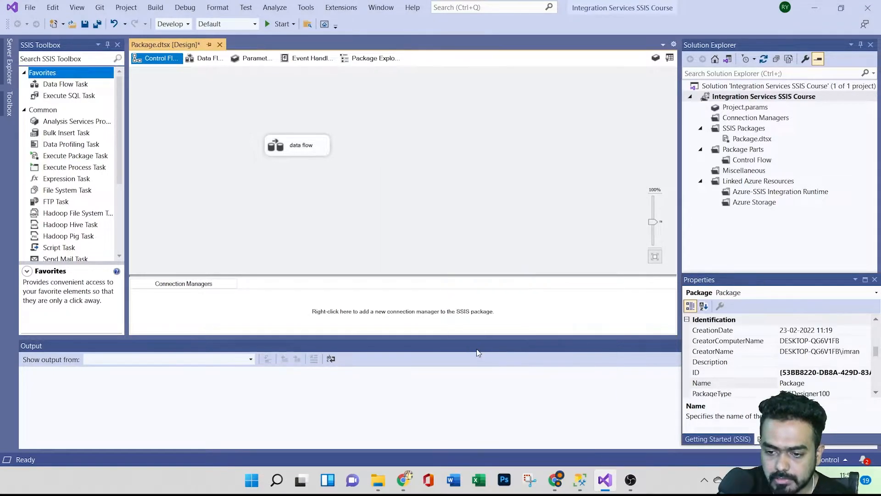
Step: Enlarge the "data flow" task's box on the control flow surface and reposition it slightly higher
{"action": "left_click", "coordinate": [301, 149]}
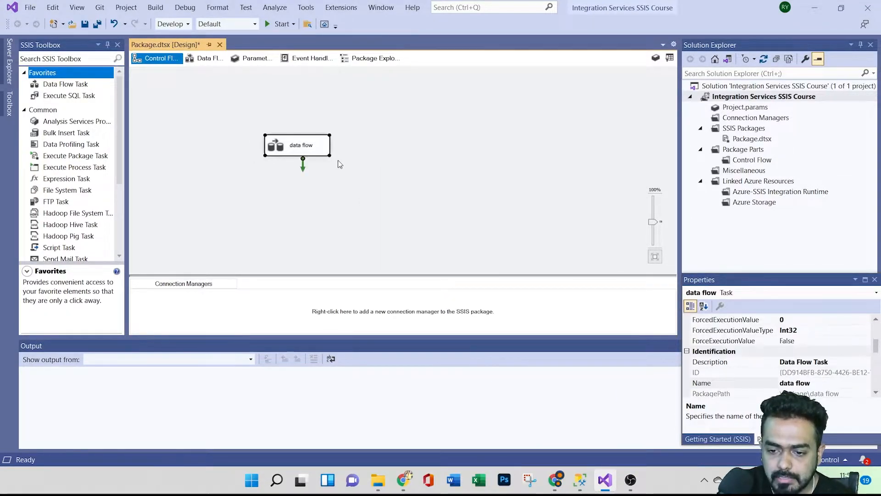
{"action": "left_click_drag", "start_coordinate": [329, 155], "coordinate": [413, 186]}
{"action": "left_click_drag", "start_coordinate": [358, 165], "coordinate": [344, 135]}
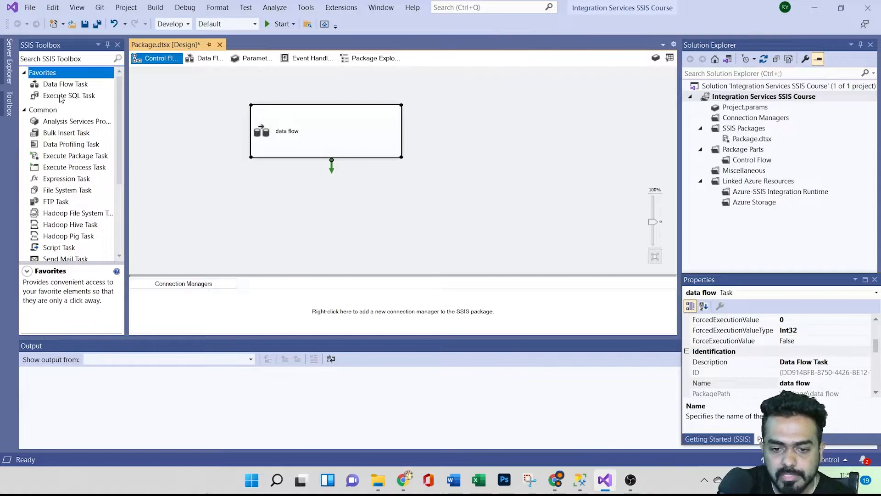
Step: Examine the tasks and containers in the SSIS Toolbox for the control flow
{"action": "scroll", "coordinate": [66, 133], "scroll_direction": "down", "scroll_amount": 2}
{"action": "scroll", "coordinate": [64, 140], "scroll_direction": "up", "scroll_amount": 2}
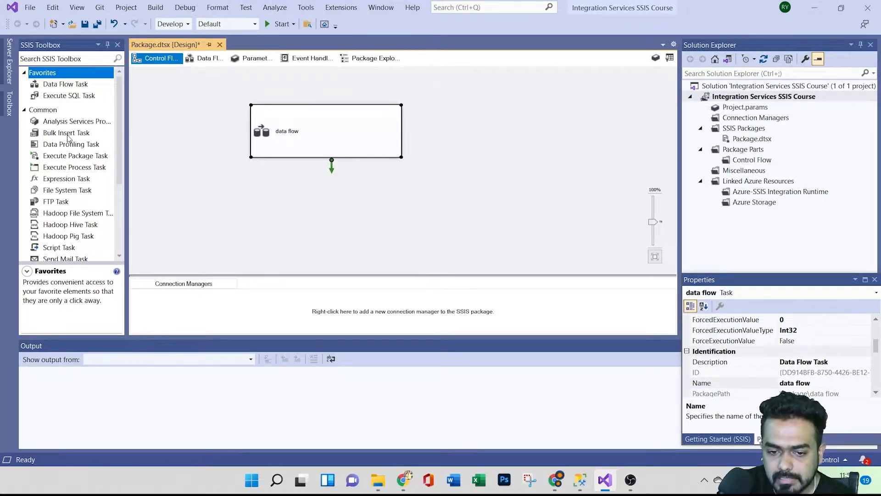
{"action": "scroll", "coordinate": [68, 137], "scroll_direction": "down", "scroll_amount": 4}
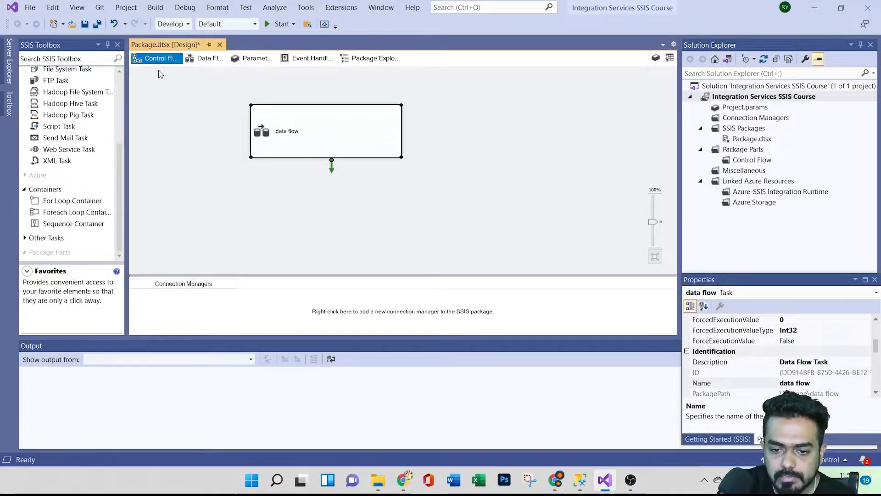
Step: Open the "data flow" task's design surface and examine the transformations, sources and destinations offered in the SSIS Toolbox
{"action": "double_click", "coordinate": [293, 127]}
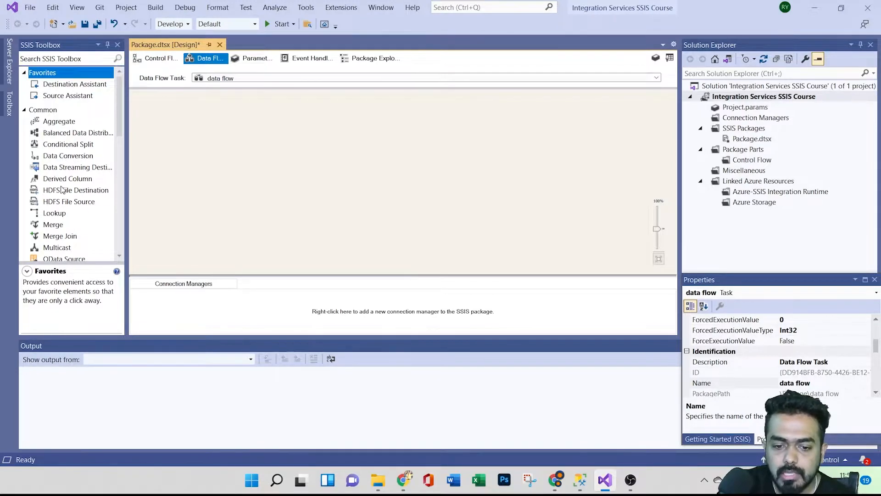
{"action": "scroll", "coordinate": [61, 226], "scroll_direction": "down", "scroll_amount": 2}
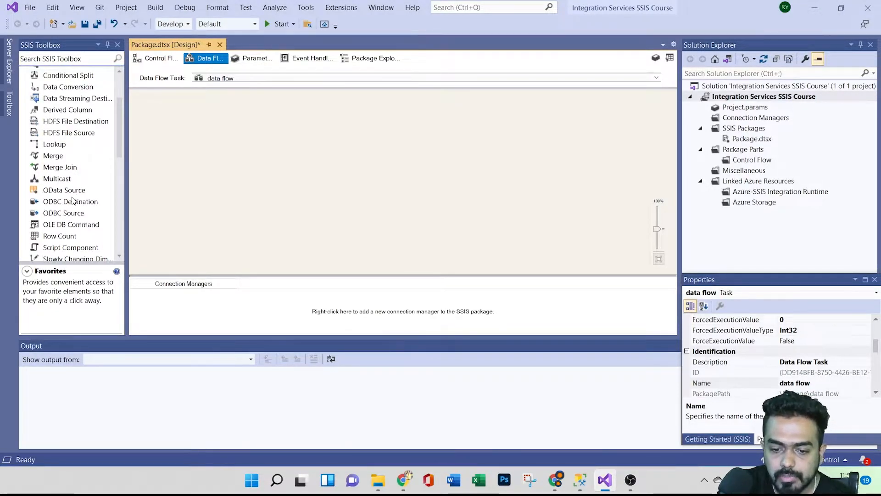
{"action": "scroll", "coordinate": [68, 221], "scroll_direction": "down", "scroll_amount": 4}
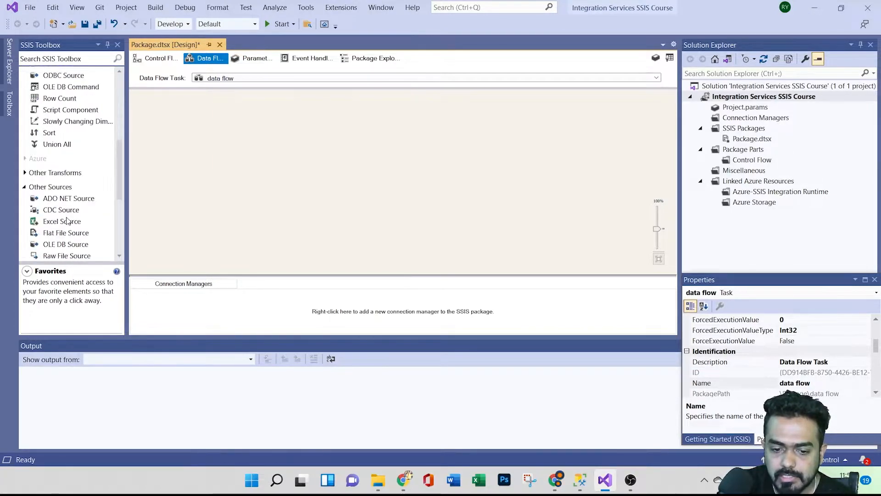
{"action": "scroll", "coordinate": [68, 214], "scroll_direction": "down", "scroll_amount": 2}
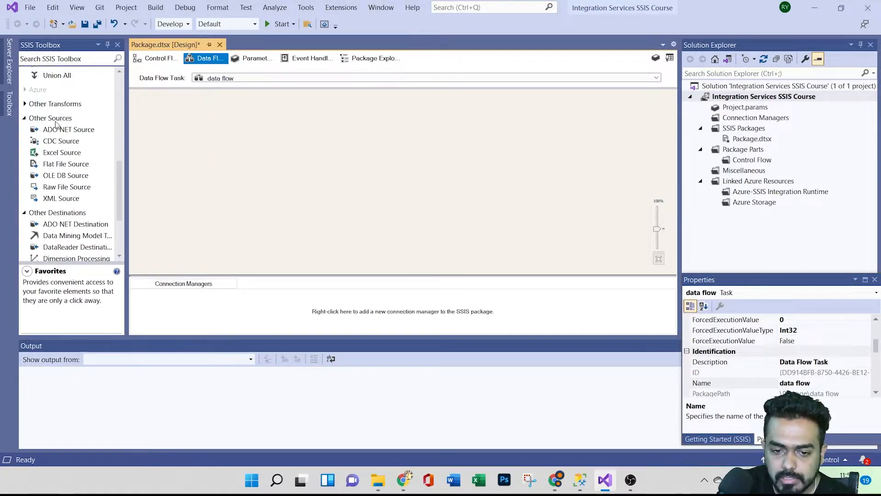
{"action": "scroll", "coordinate": [74, 202], "scroll_direction": "down", "scroll_amount": 3}
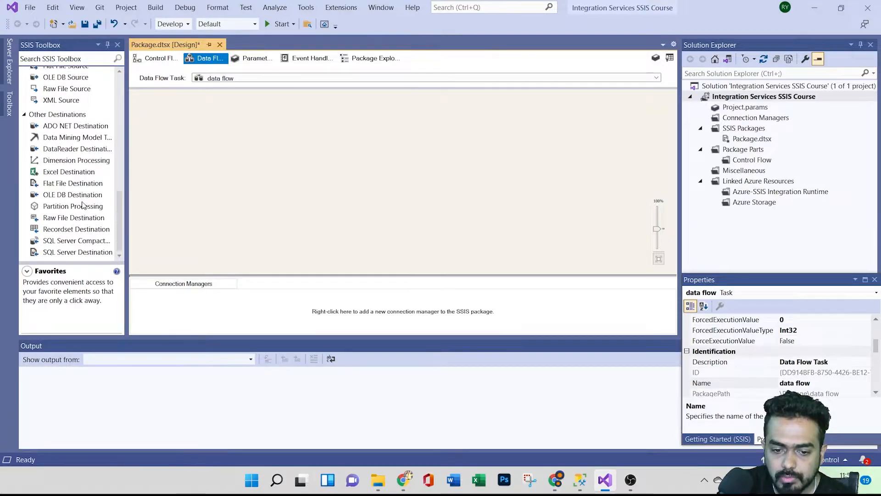
{"action": "scroll", "coordinate": [80, 205], "scroll_direction": "up", "scroll_amount": 13}
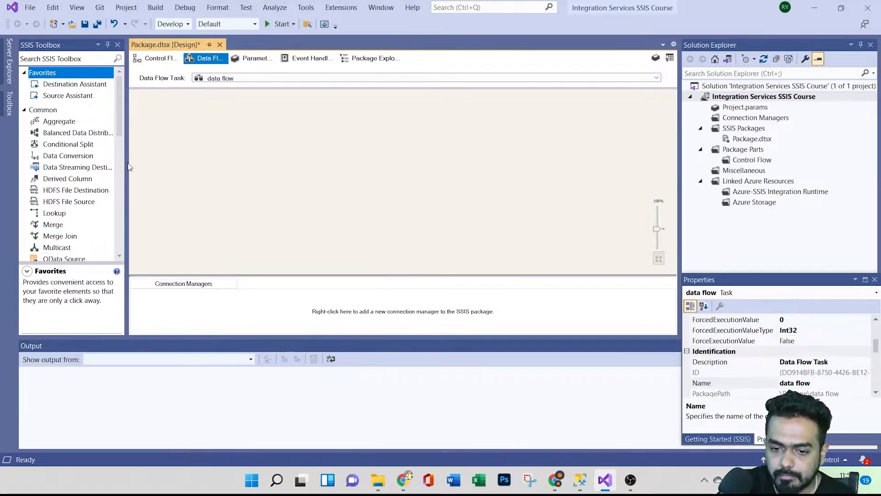
{"action": "left_click", "coordinate": [161, 60]}
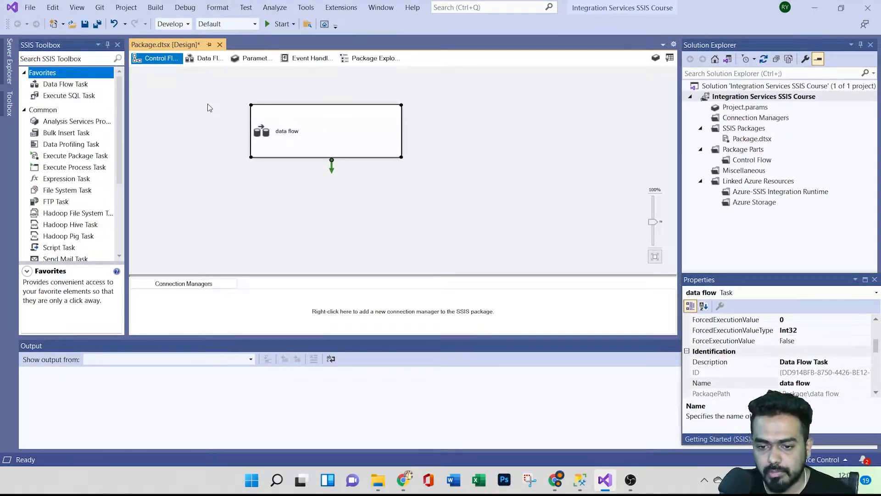
{"action": "double_click", "coordinate": [295, 149]}
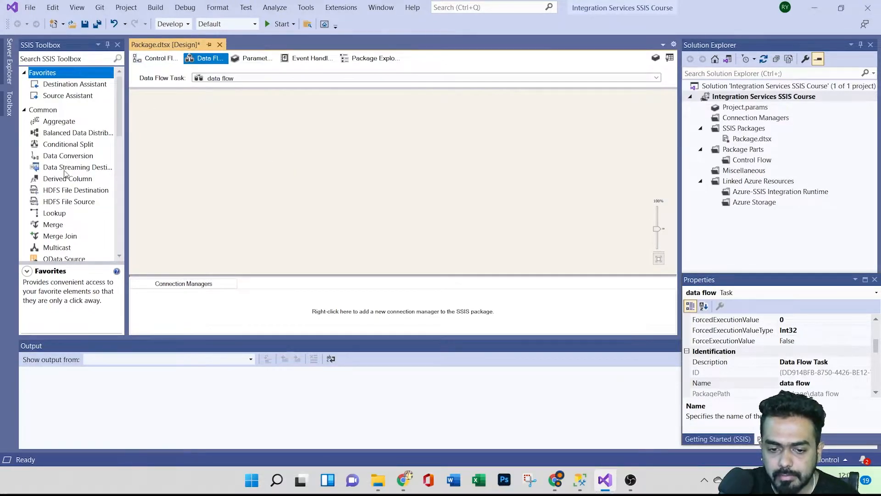
Step: Return to the control flow and examine the connection types offered for new connection managers, comparing with the data flow surface
{"action": "left_click", "coordinate": [162, 59]}
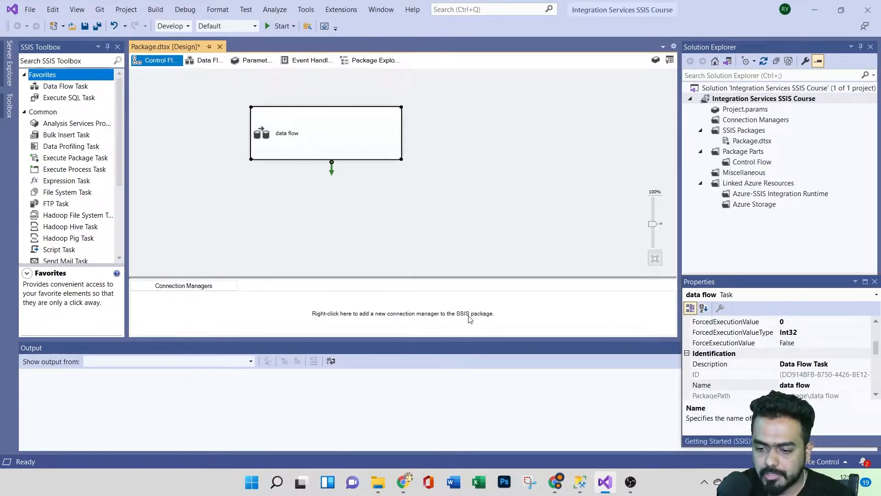
{"action": "right_click", "coordinate": [248, 310]}
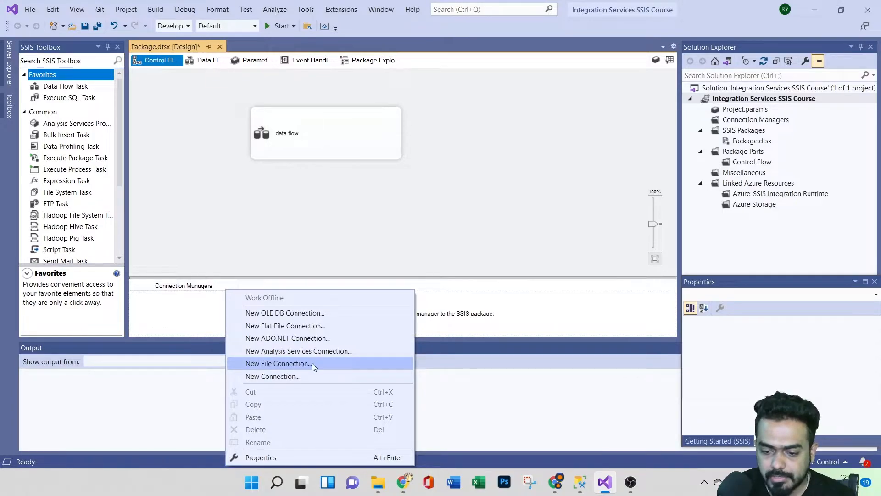
{"action": "left_click", "coordinate": [193, 321]}
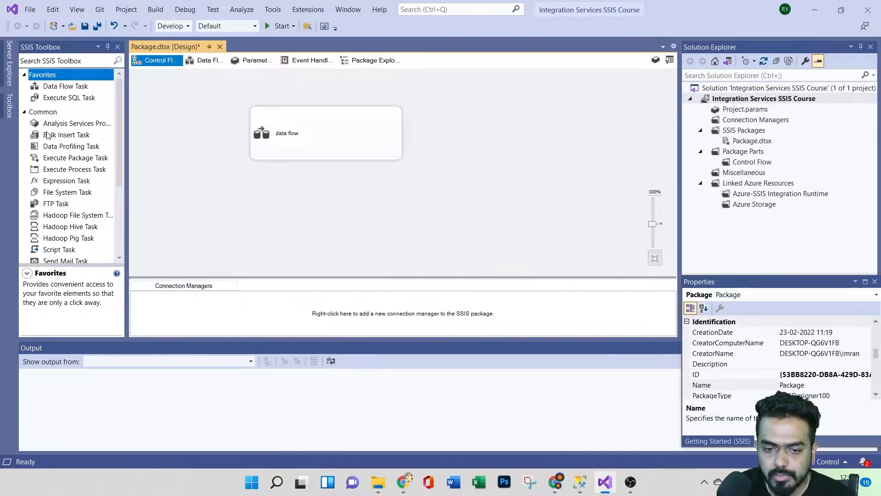
{"action": "left_click", "coordinate": [206, 64]}
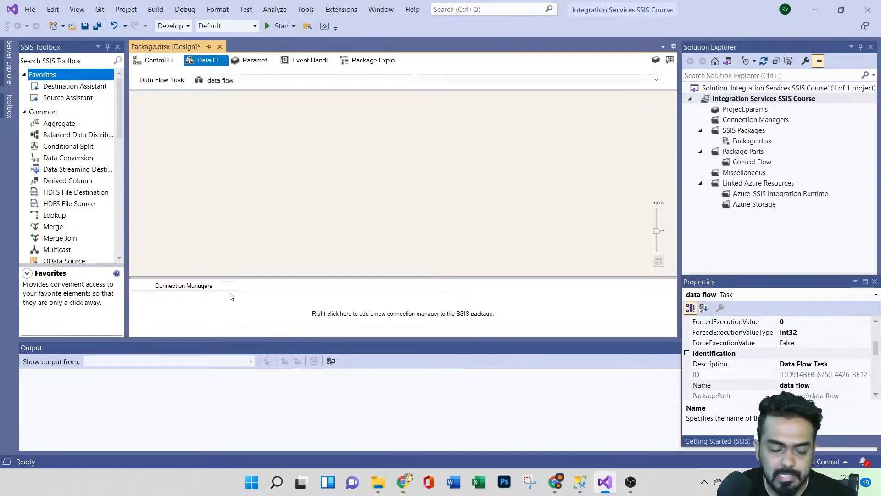
{"action": "left_click", "coordinate": [172, 62]}
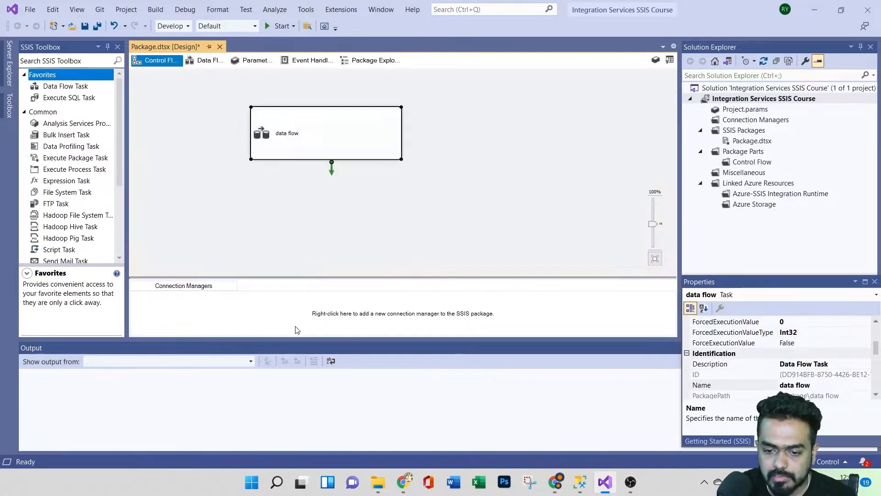
{"action": "right_click", "coordinate": [247, 300]}
{"action": "left_click", "coordinate": [192, 312]}
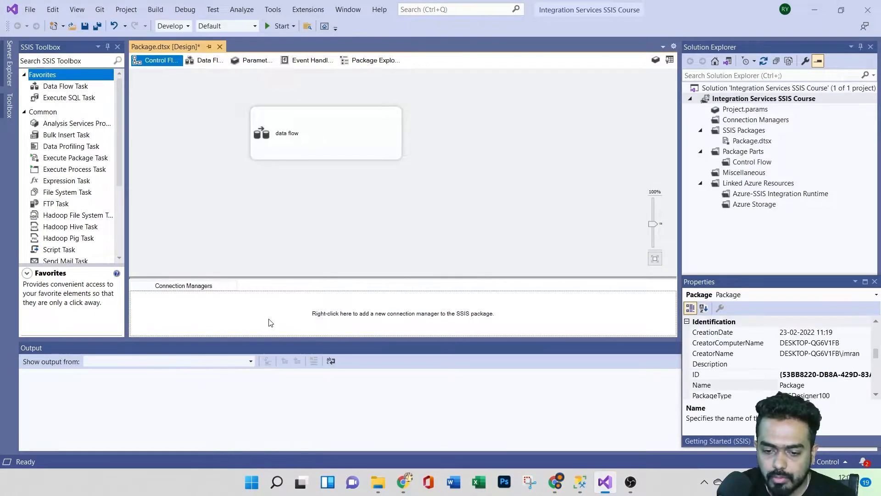
Step: Start a new OLE DB connection manager for the package and open the definition of a new data connection
{"action": "right_click", "coordinate": [270, 322]}
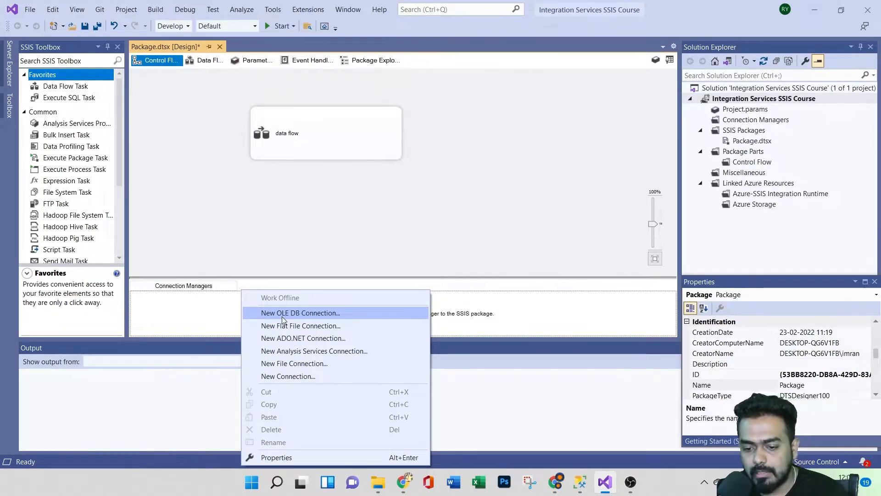
{"action": "left_click", "coordinate": [290, 312]}
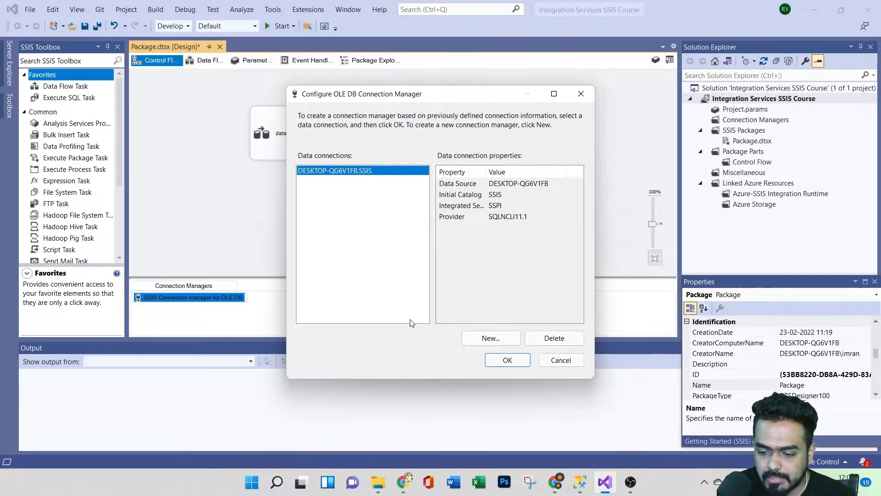
{"action": "left_click", "coordinate": [479, 339]}
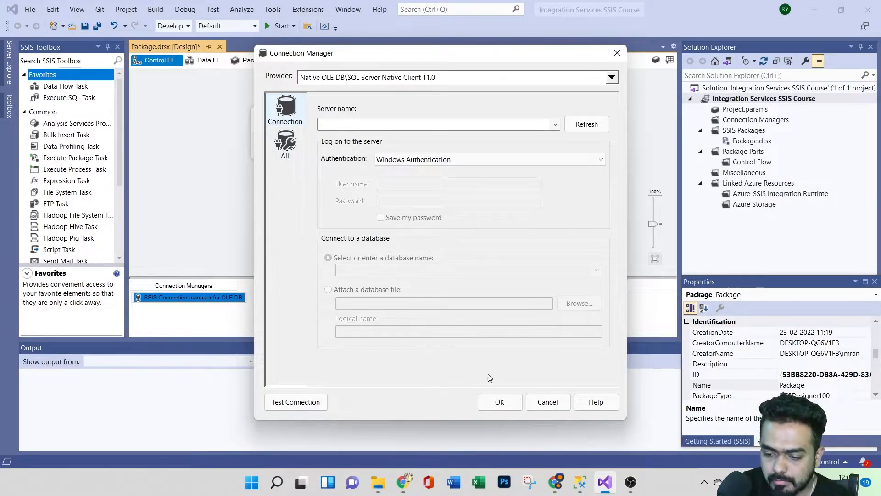
Step: Open the database server's properties in SQL Server Management Studio and return to the Connection Manager dialog in Visual Studio
{"action": "left_click", "coordinate": [579, 485]}
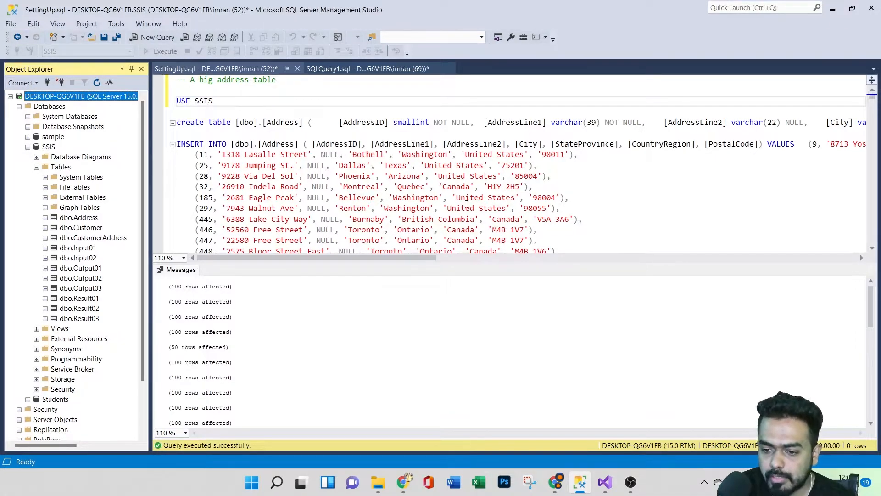
{"action": "right_click", "coordinate": [46, 98]}
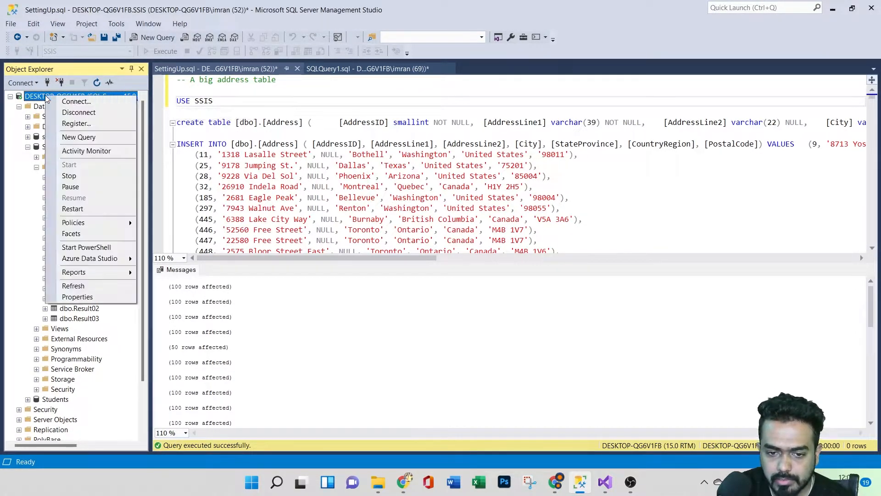
{"action": "left_click", "coordinate": [76, 290]}
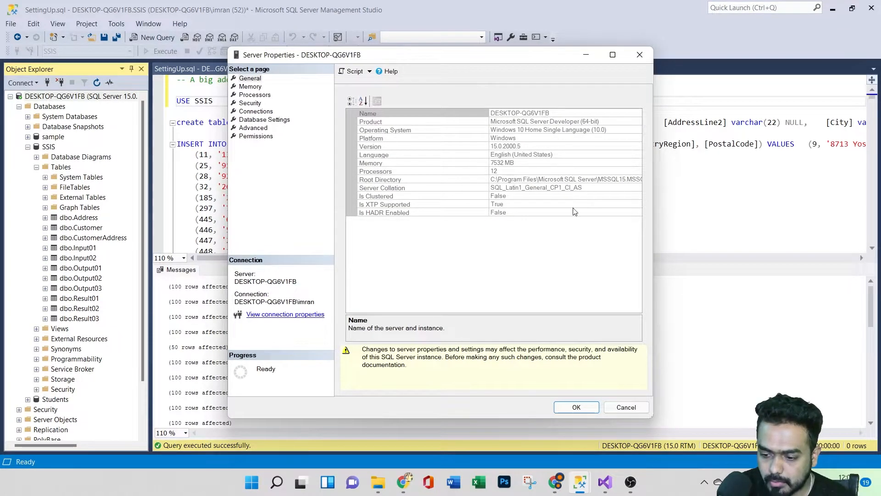
{"action": "left_click", "coordinate": [605, 482]}
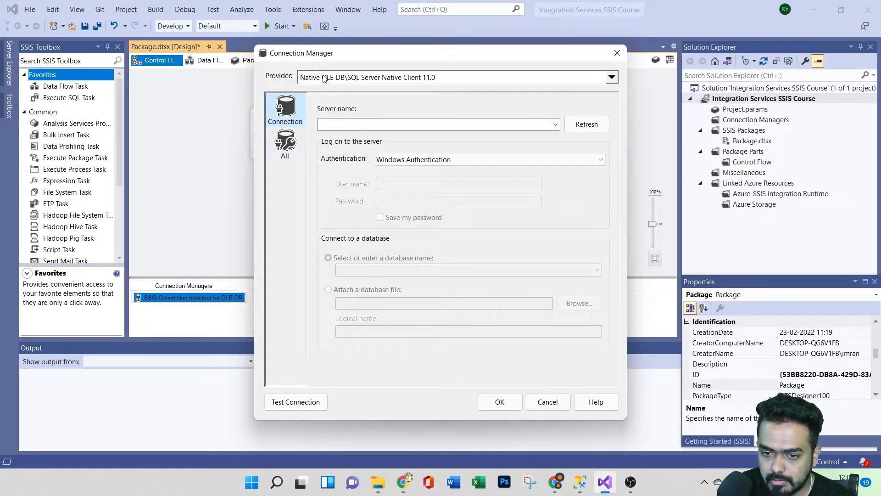
Step: Reopen the new data connection definition and compare the Windows and SQL Server authentication options, keeping Windows Authentication
{"action": "left_click", "coordinate": [546, 401]}
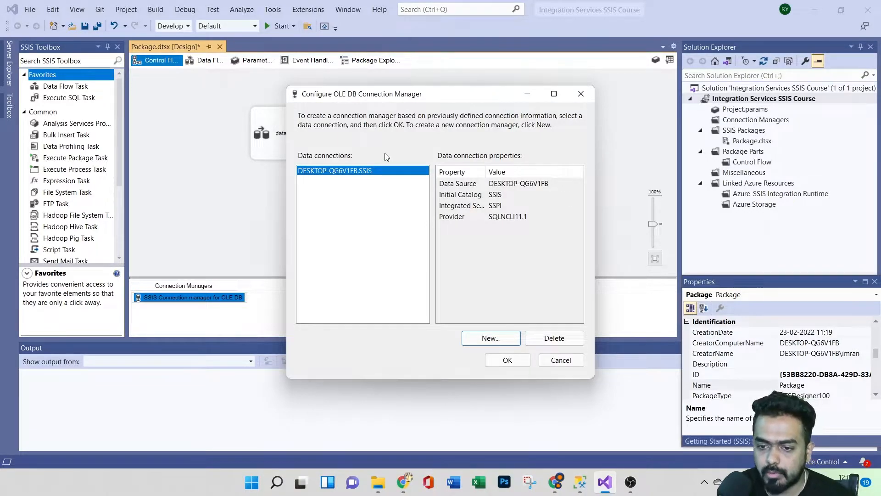
{"action": "left_click", "coordinate": [480, 337]}
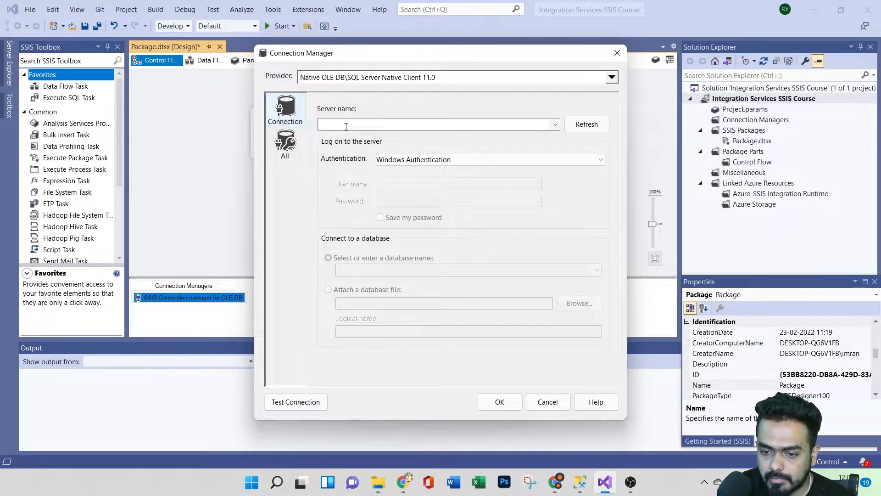
{"action": "left_click", "coordinate": [410, 161]}
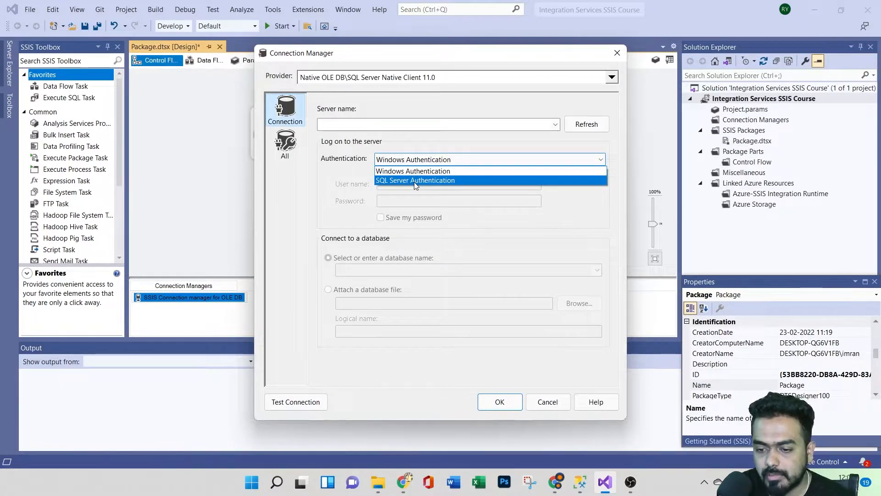
{"action": "left_click", "coordinate": [343, 171]}
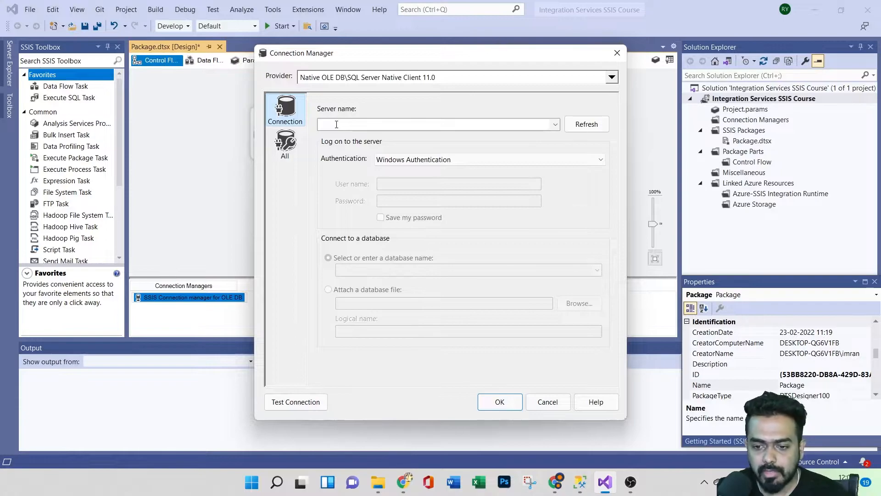
{"action": "left_click", "coordinate": [394, 160]}
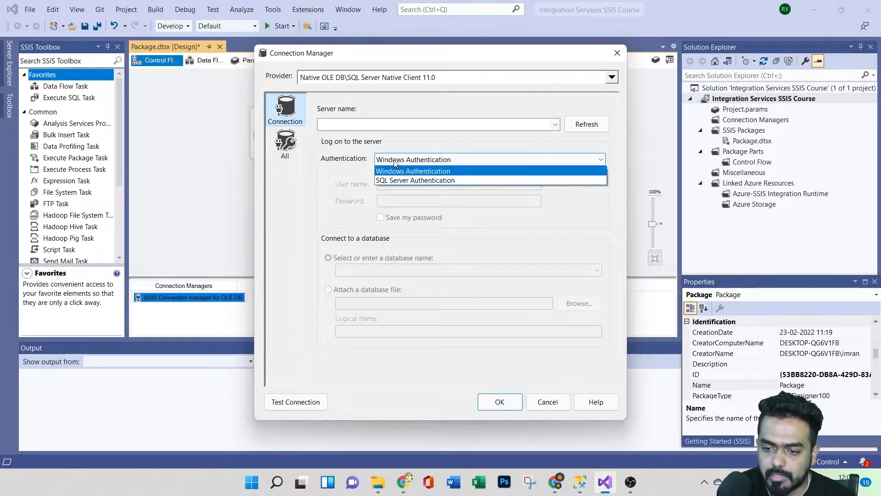
{"action": "left_click", "coordinate": [397, 180]}
{"action": "left_click", "coordinate": [388, 161]}
{"action": "left_click", "coordinate": [391, 169]}
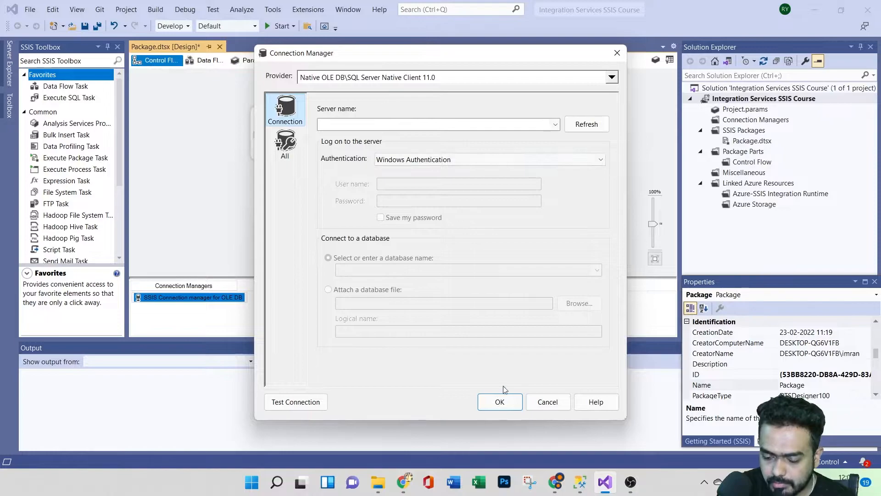
Step: Copy the server name from the SSMS Server Properties window and enter DESKTOP-QG6V1FB as the new connection's server name
{"action": "mouse_move", "coordinate": [572, 481]}
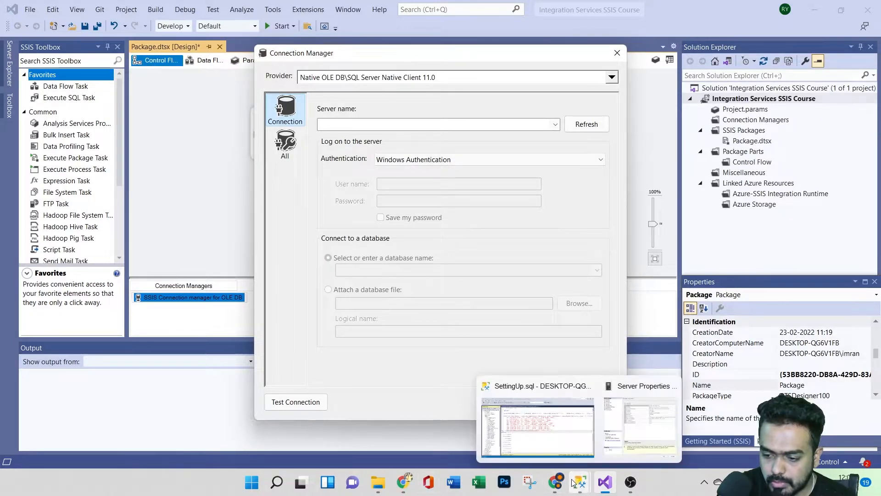
{"action": "left_click", "coordinate": [527, 412]}
{"action": "left_click", "coordinate": [522, 113]}
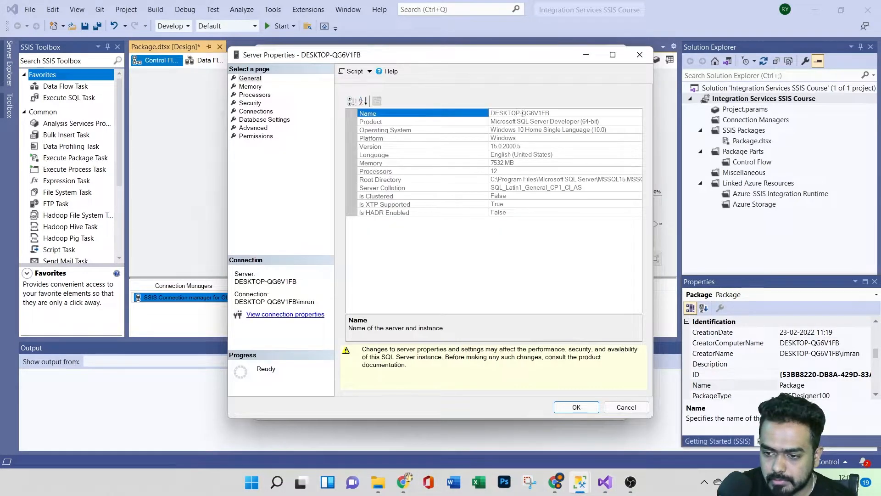
{"action": "left_click_drag", "start_coordinate": [550, 113], "coordinate": [489, 113]}
{"action": "right_click", "coordinate": [500, 114]}
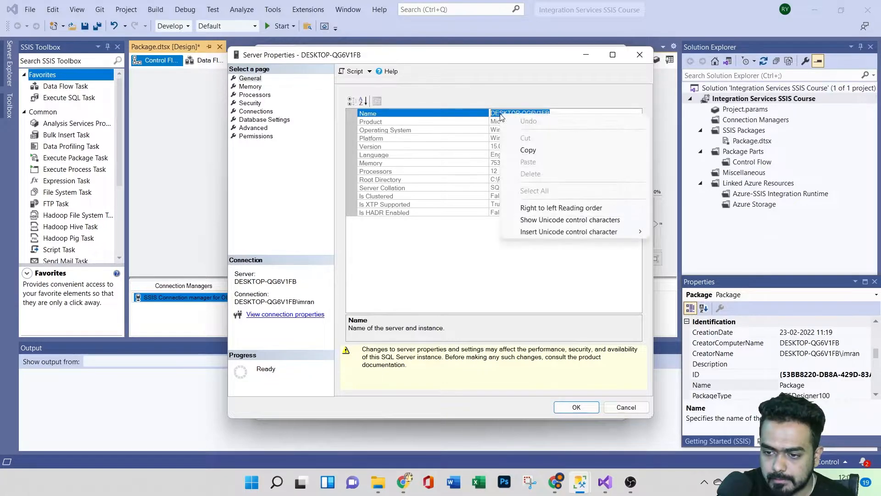
{"action": "left_click", "coordinate": [527, 151]}
{"action": "mouse_move", "coordinate": [605, 481]}
{"action": "left_click", "coordinate": [627, 420]}
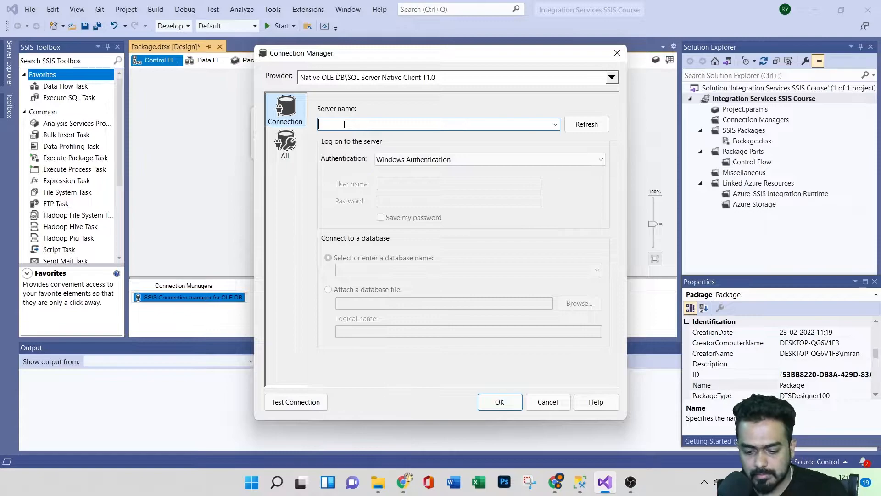
{"action": "key", "text": "ctrl+v"}
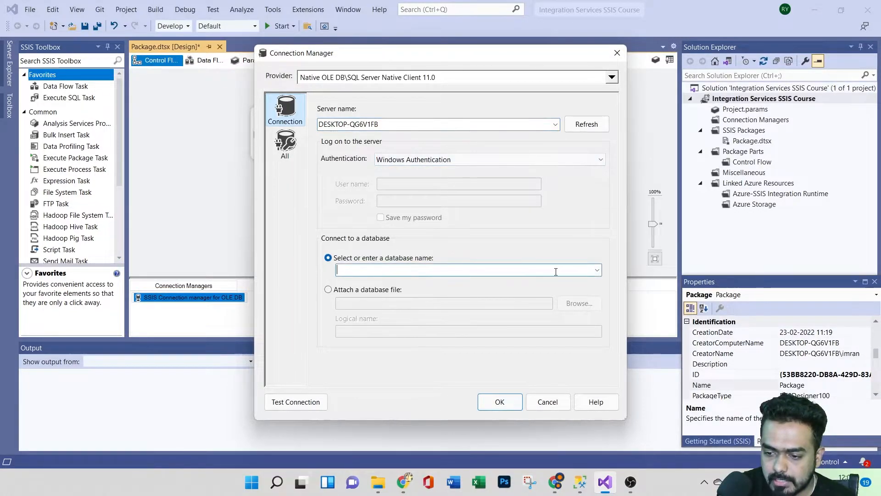
Step: Choose the SSIS database for the connection, test it, and create the OLE DB connection manager
{"action": "left_click", "coordinate": [597, 271]}
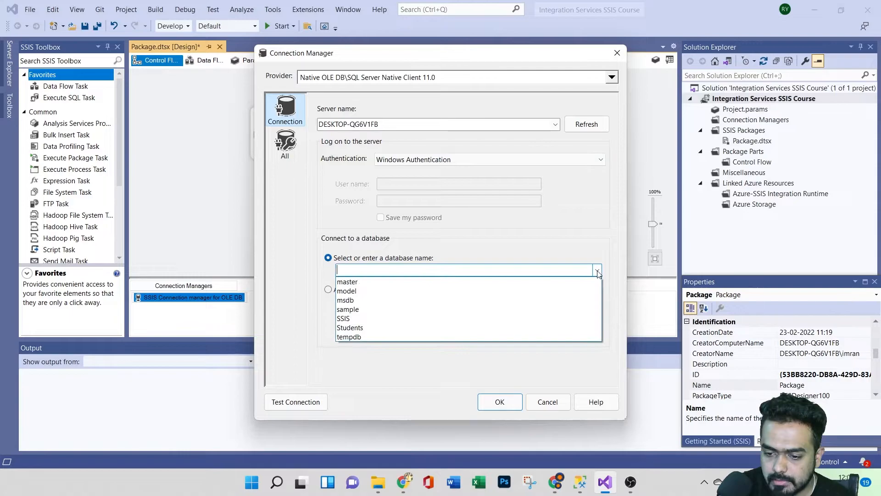
{"action": "left_click", "coordinate": [387, 319]}
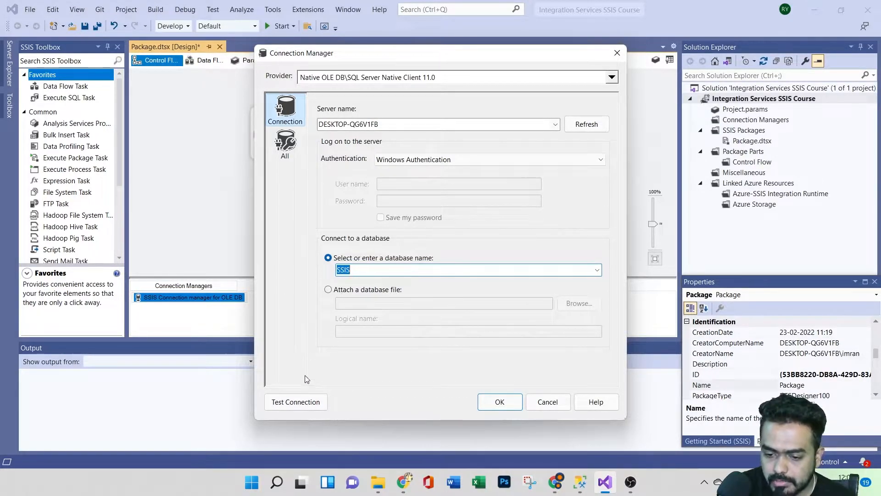
{"action": "left_click", "coordinate": [295, 405]}
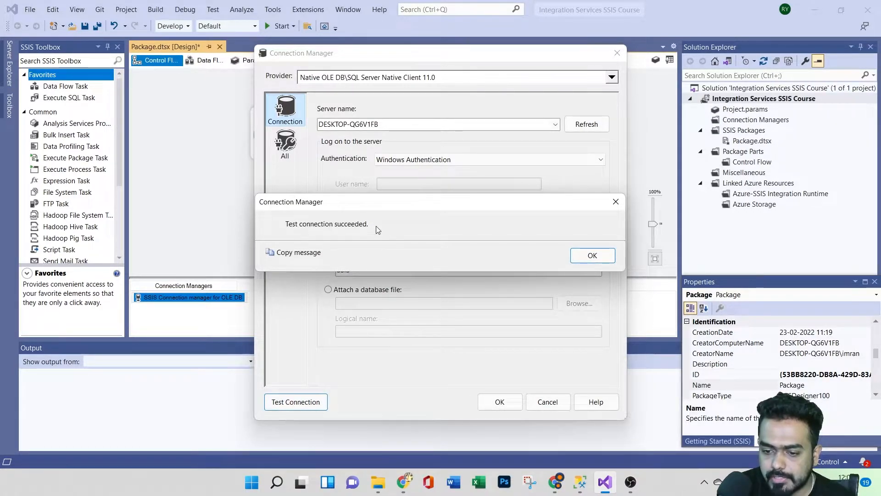
{"action": "left_click", "coordinate": [591, 256]}
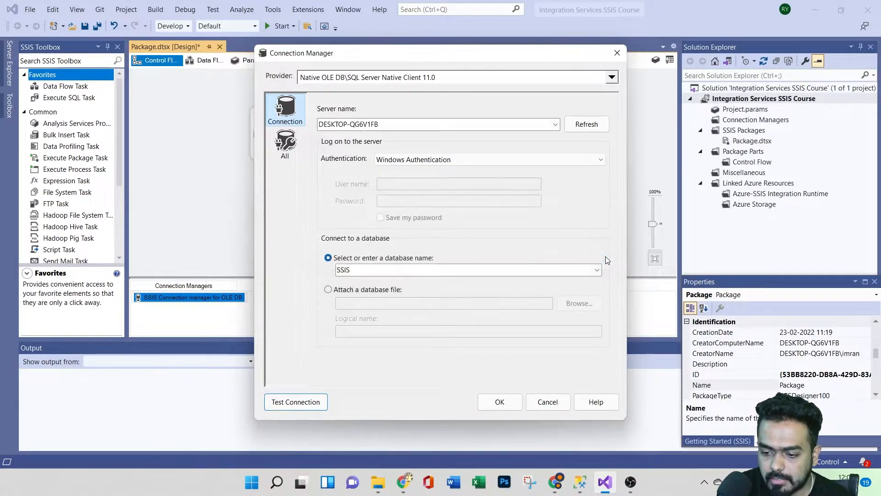
{"action": "left_click", "coordinate": [488, 406]}
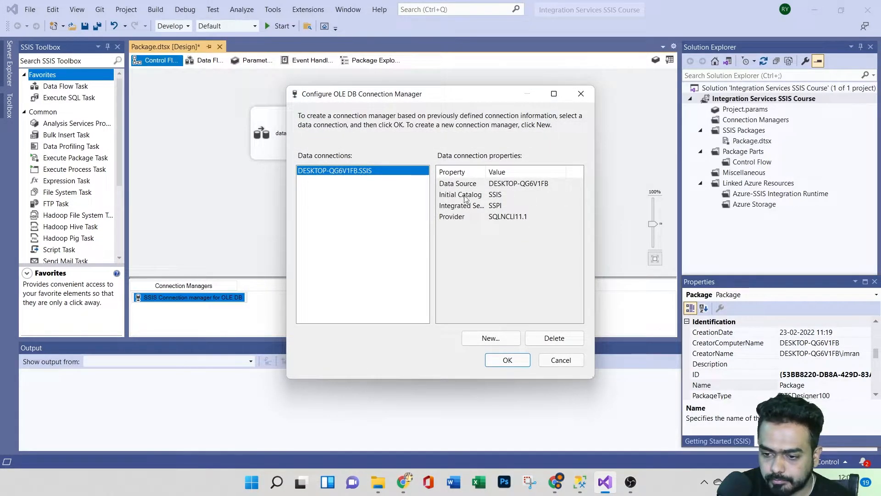
{"action": "left_click", "coordinate": [504, 361]}
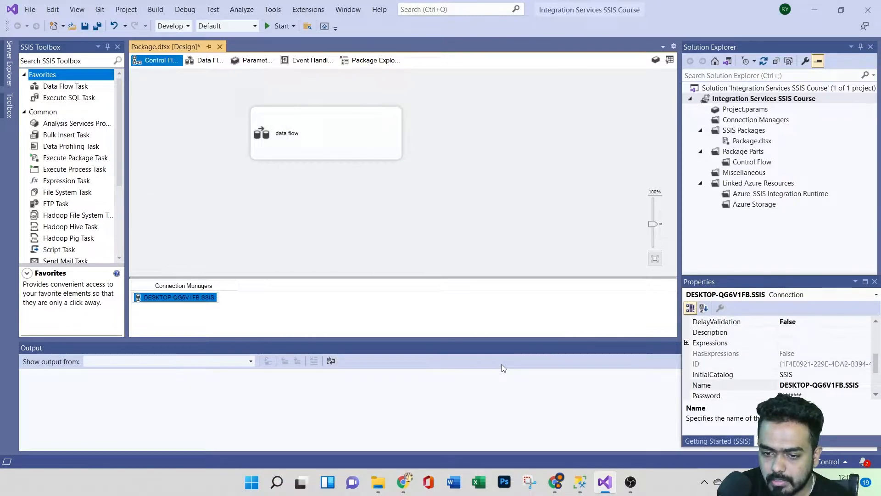
Step: Rename the new OLE DB connection manager as "SSIS SQL SERVER MS"
{"action": "right_click", "coordinate": [181, 300]}
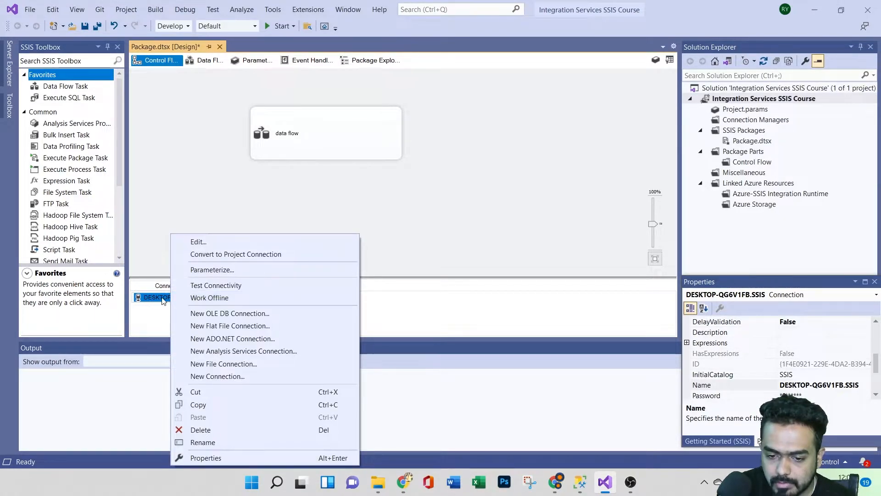
{"action": "left_click", "coordinate": [163, 301]}
{"action": "right_click", "coordinate": [174, 299]}
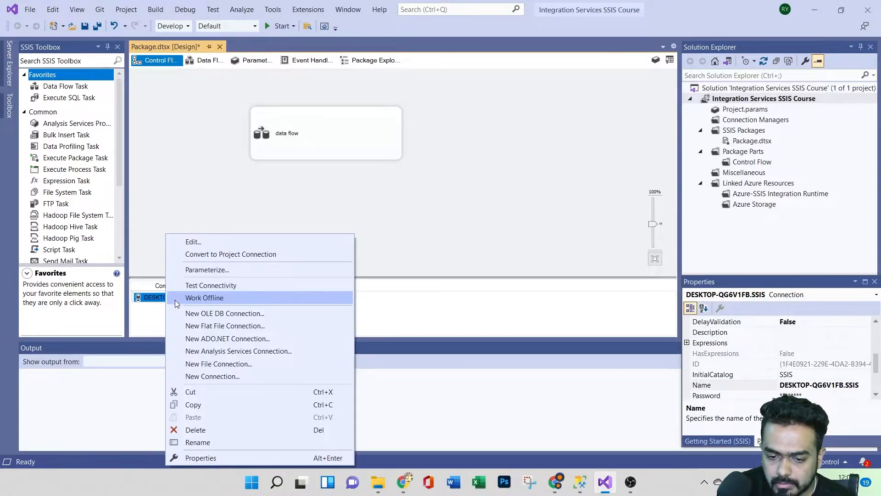
{"action": "left_click", "coordinate": [204, 443]}
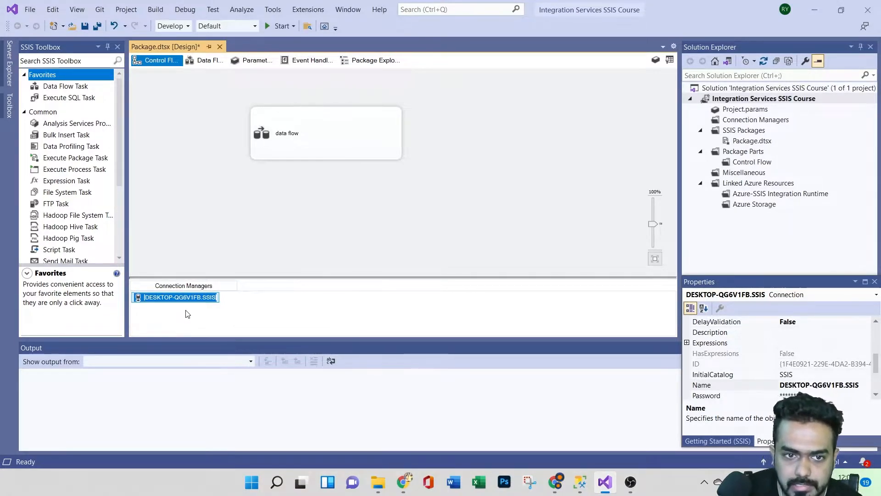
{"action": "type", "text": "SSIS SQL SERVER"}
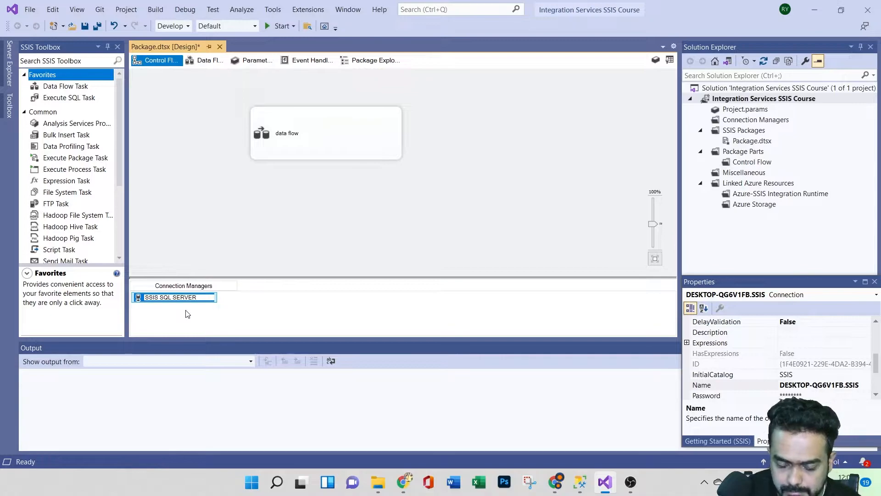
{"action": "type", "text": " MS"}
{"action": "left_click", "coordinate": [248, 317]}
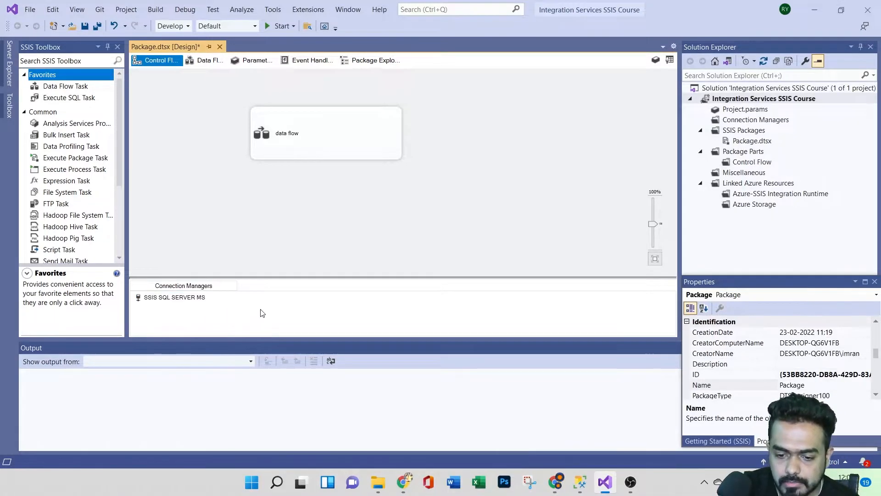
Step: Reopen the SSIS SQL SERVER MS connection manager and review its server, authentication and database settings
{"action": "double_click", "coordinate": [186, 301]}
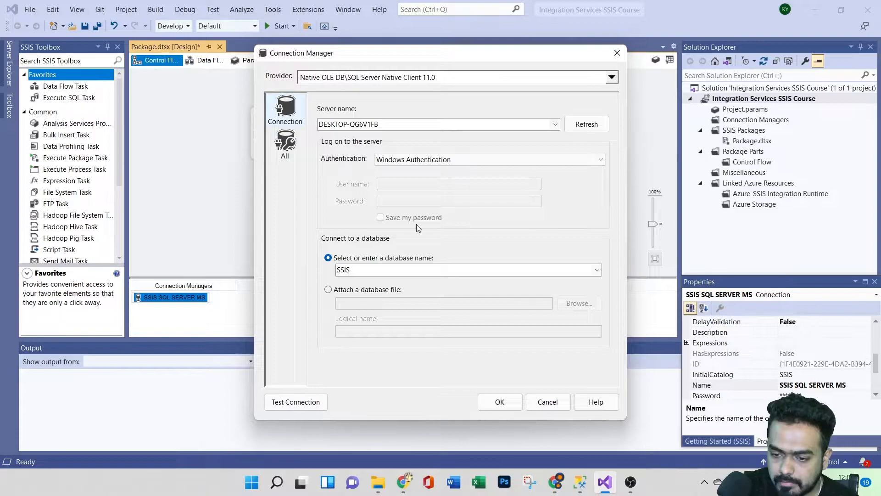
{"action": "left_click", "coordinate": [490, 397]}
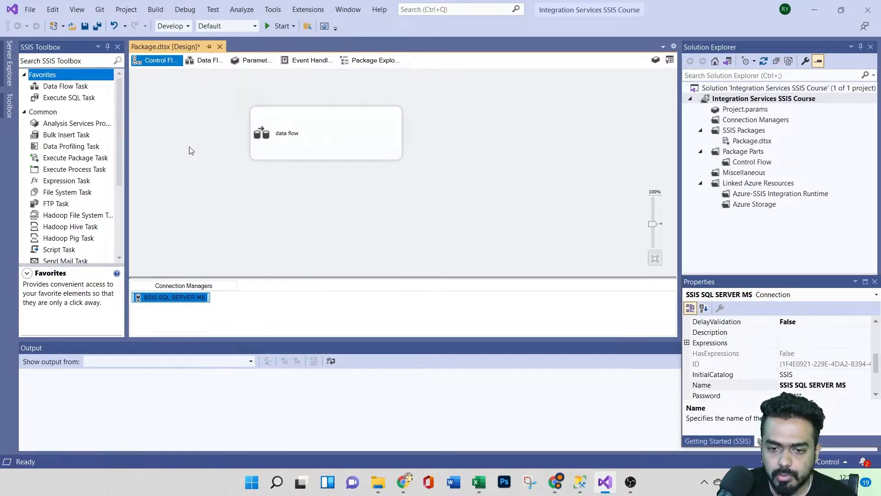
Step: Open the design surface of the data flow task from the control flow
{"action": "left_click", "coordinate": [205, 60]}
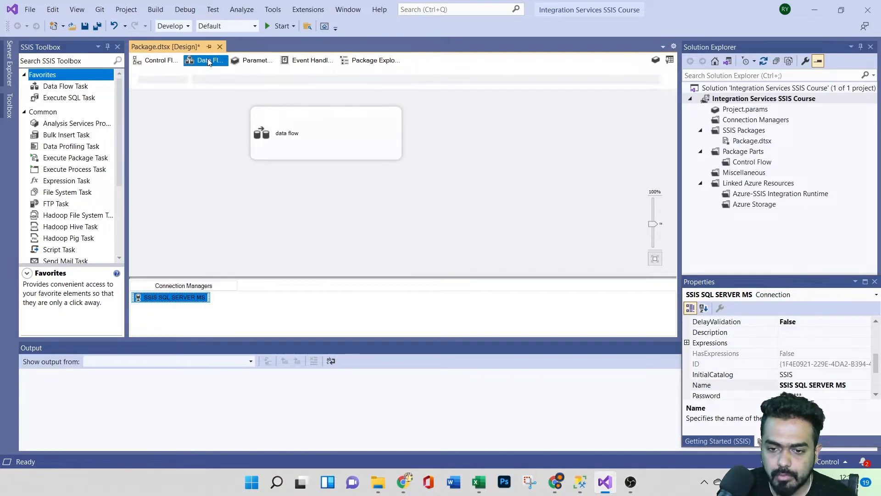
{"action": "left_click", "coordinate": [161, 60]}
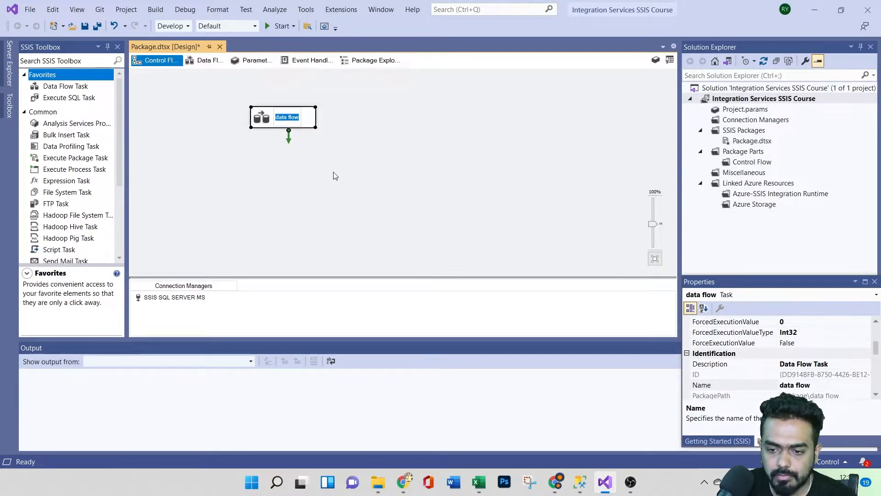
{"action": "left_click", "coordinate": [321, 148]}
{"action": "left_click", "coordinate": [209, 61]}
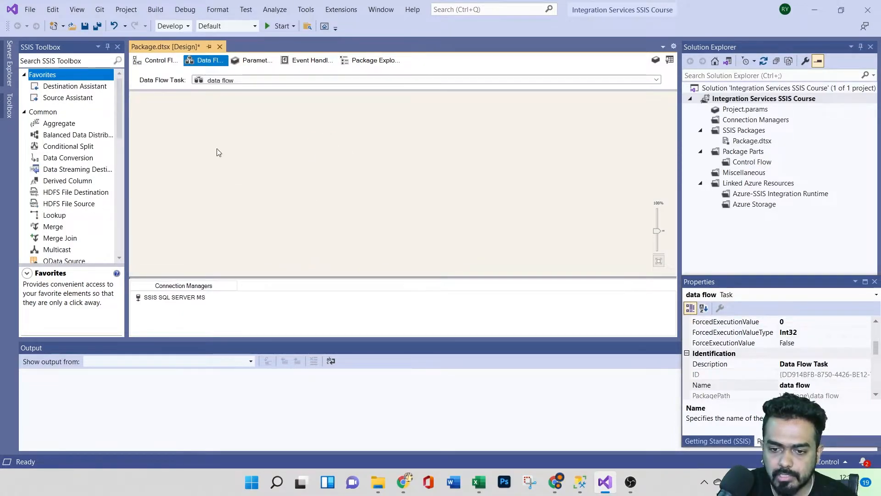
Step: Examine the source types offered by the Source Assistant, including Flat File and Oracle, and close it without adding a source
{"action": "left_click", "coordinate": [62, 96]}
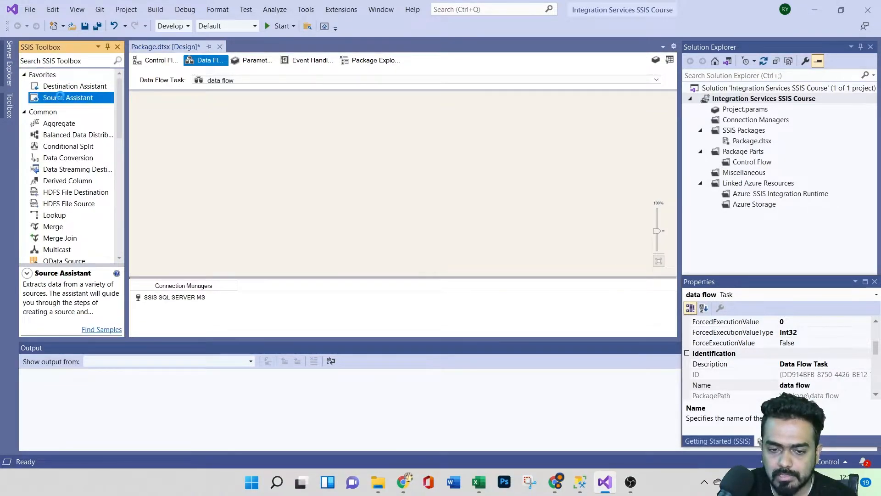
{"action": "double_click", "coordinate": [59, 96]}
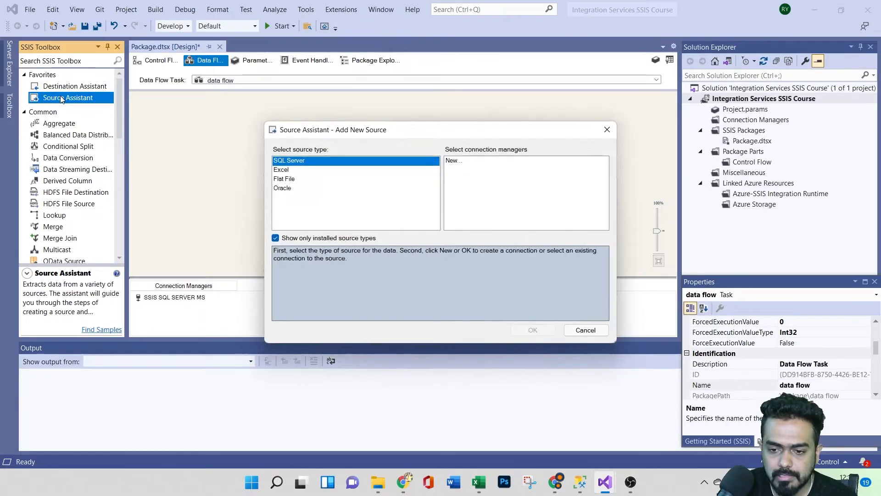
{"action": "left_click", "coordinate": [287, 173]}
{"action": "left_click", "coordinate": [290, 180]}
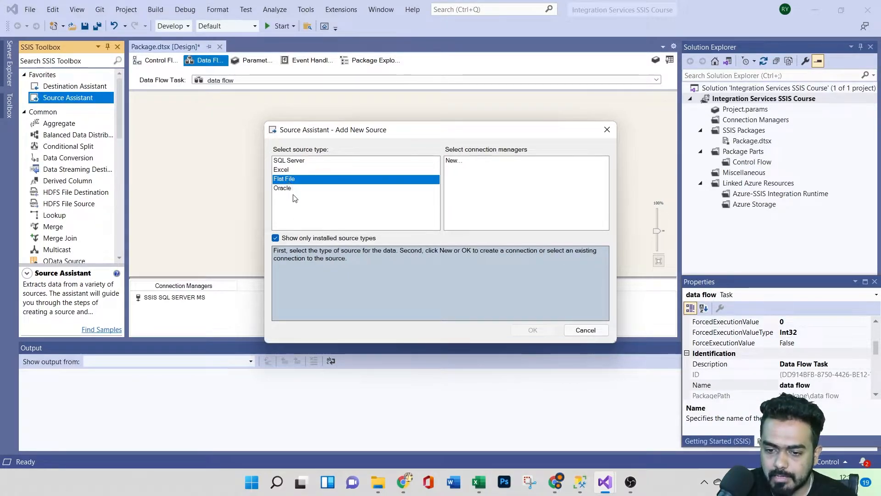
{"action": "left_click", "coordinate": [294, 193]}
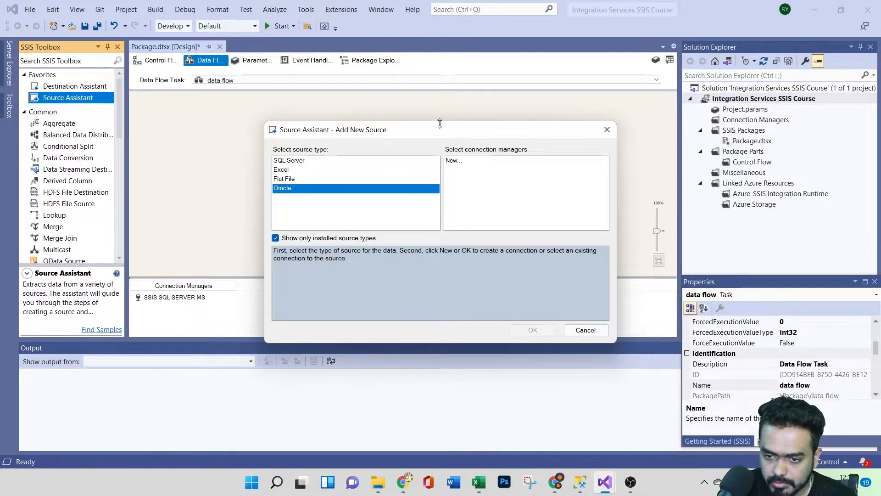
{"action": "left_click", "coordinate": [585, 330]}
Step: Add an OLE DB Source from the other sources to the data flow
{"action": "left_click", "coordinate": [202, 303]}
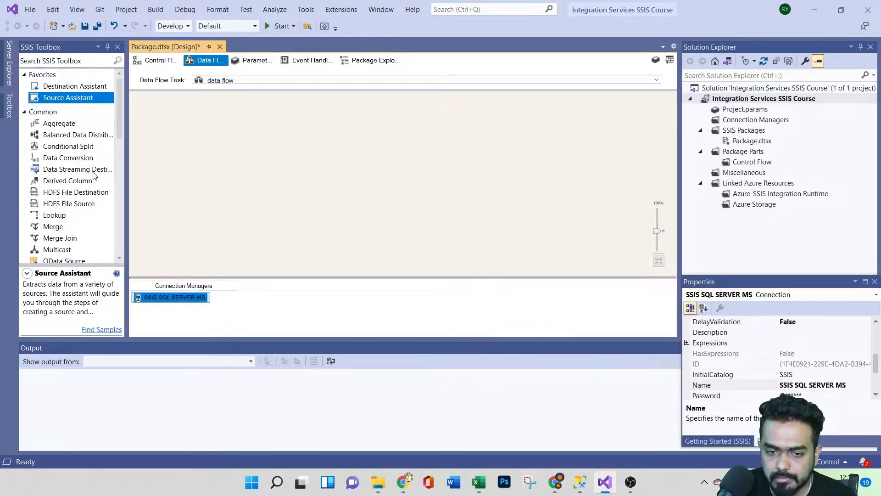
{"action": "scroll", "coordinate": [85, 184], "scroll_direction": "down", "scroll_amount": 4}
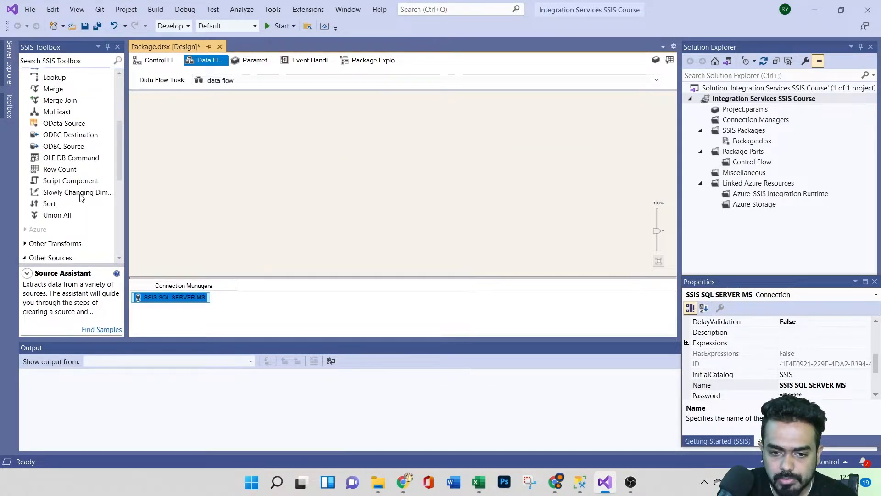
{"action": "scroll", "coordinate": [71, 197], "scroll_direction": "down", "scroll_amount": 4}
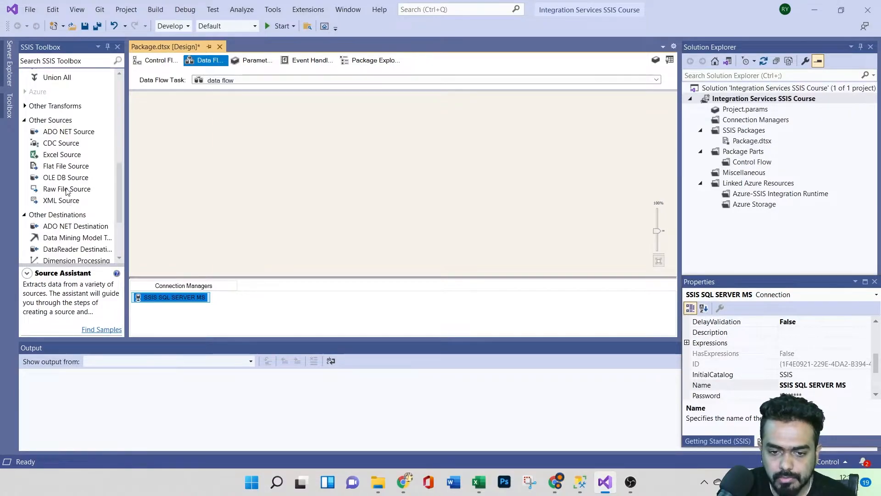
{"action": "scroll", "coordinate": [69, 195], "scroll_direction": "down", "scroll_amount": 4}
{"action": "scroll", "coordinate": [68, 195], "scroll_direction": "up", "scroll_amount": 3}
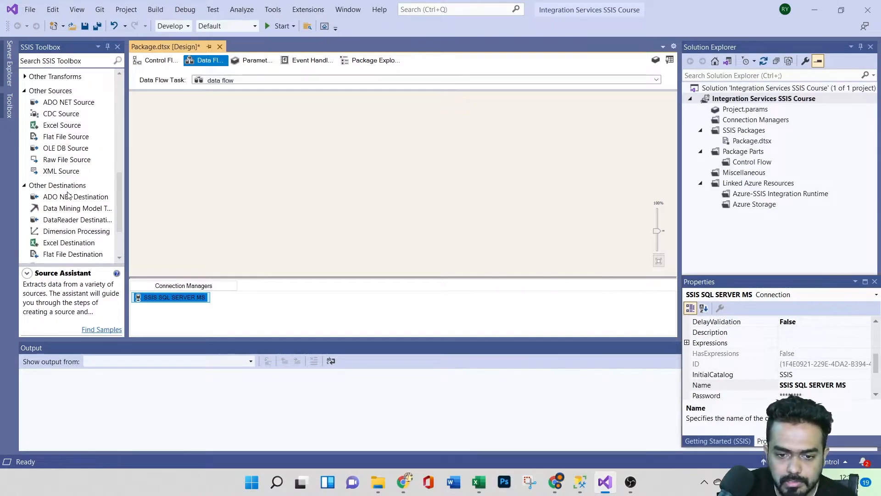
{"action": "left_click_drag", "start_coordinate": [64, 150], "coordinate": [299, 149]}
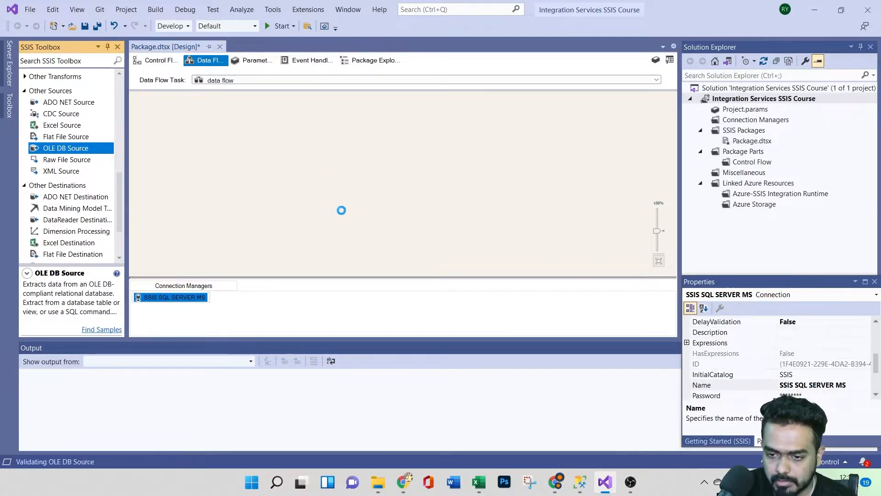
Step: Check the data flow task on the control flow and return to its data flow design
{"action": "left_click", "coordinate": [156, 60]}
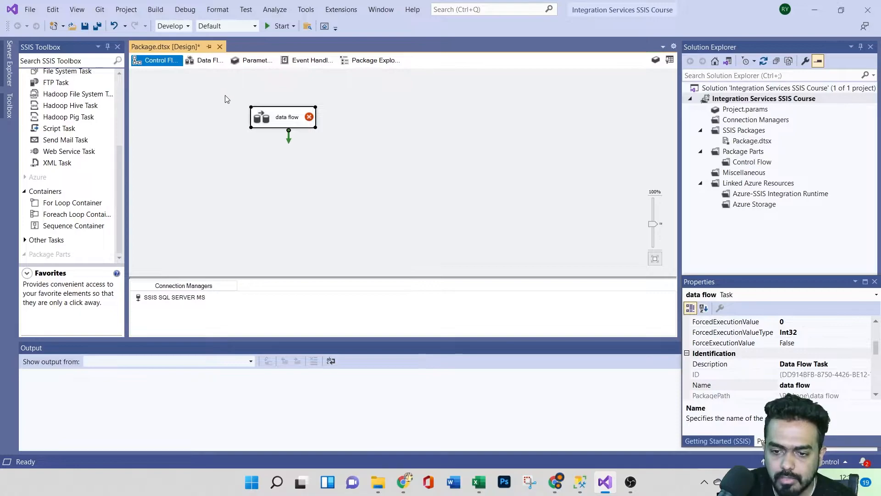
{"action": "left_click", "coordinate": [205, 60]}
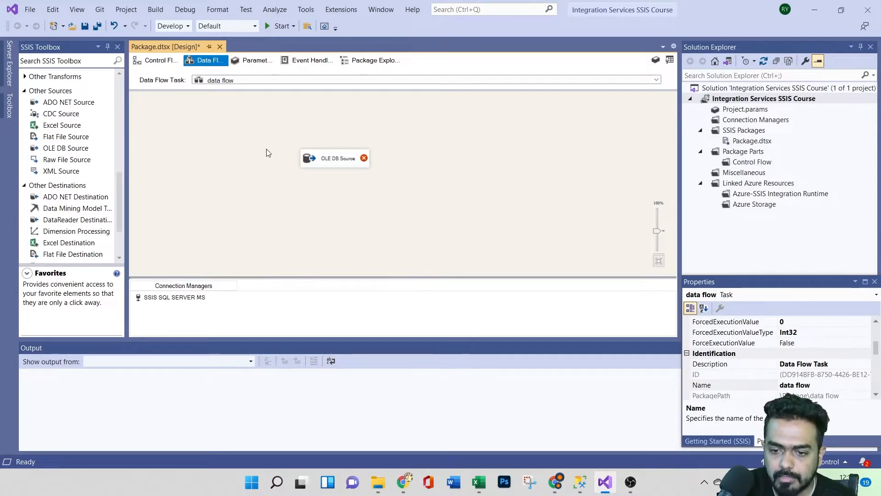
{"action": "left_click", "coordinate": [209, 81]}
{"action": "left_click", "coordinate": [225, 88]}
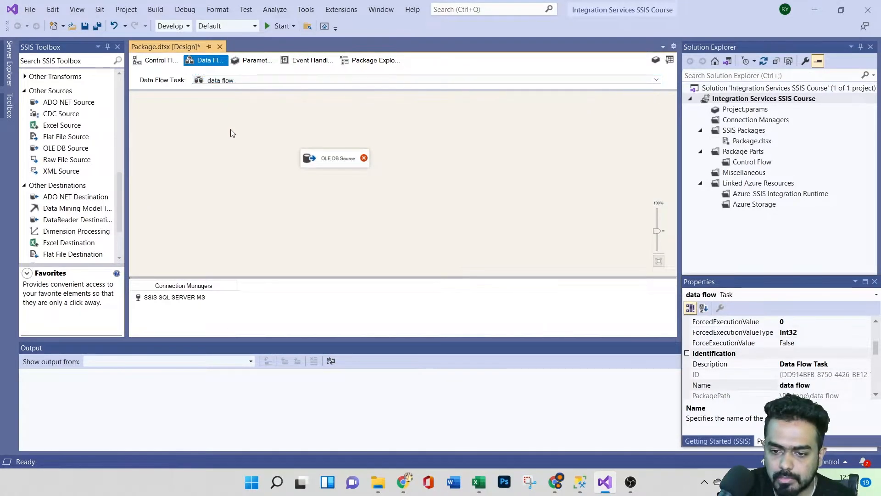
Step: Enlarge the OLE DB Source box and move it up and to the left on the data flow canvas
{"action": "left_click", "coordinate": [335, 165]}
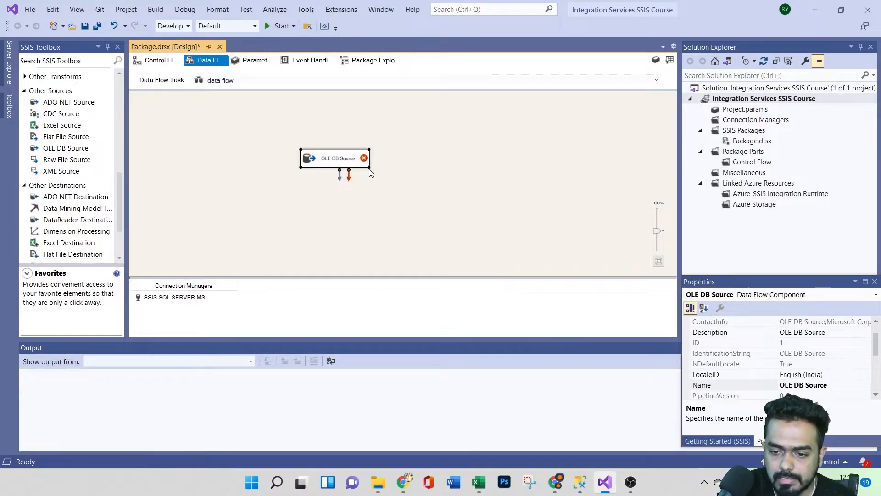
{"action": "left_click_drag", "start_coordinate": [369, 168], "coordinate": [464, 182]}
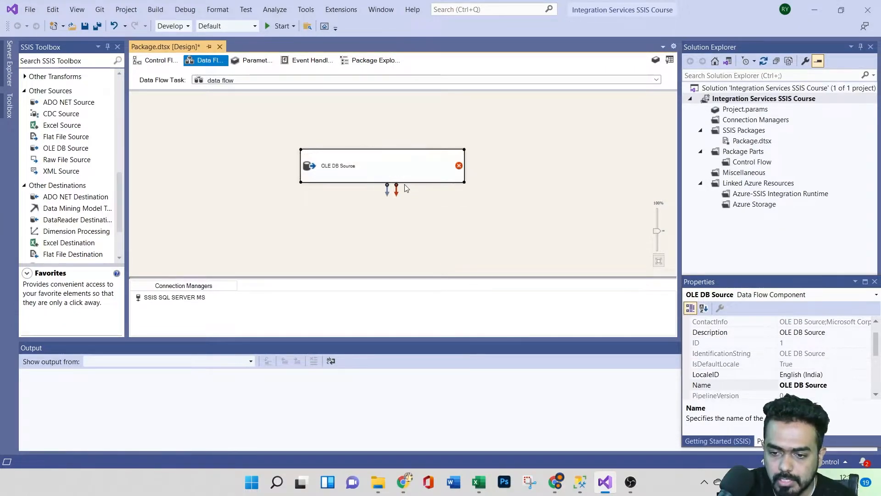
{"action": "left_click_drag", "start_coordinate": [372, 162], "coordinate": [336, 130]}
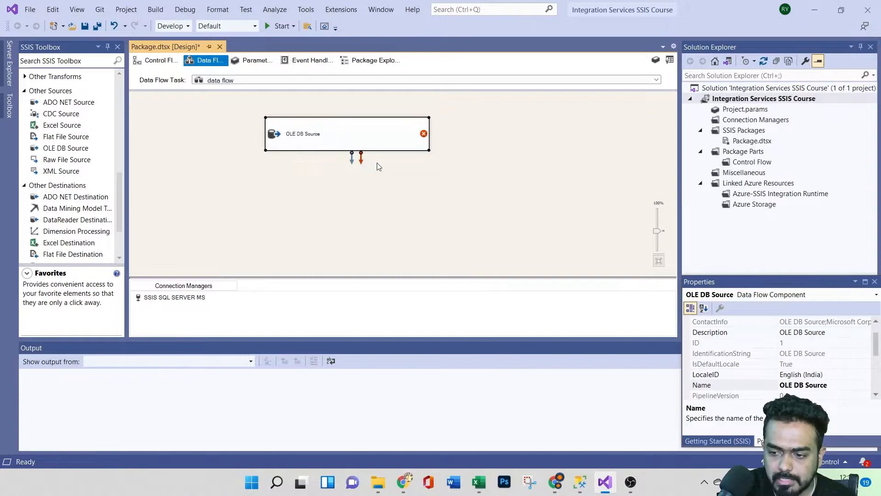
Step: Review the OLE DB Source's connection settings and its option for configuring a new connection manager, keeping SSIS SQL SERVER MS
{"action": "double_click", "coordinate": [304, 138]}
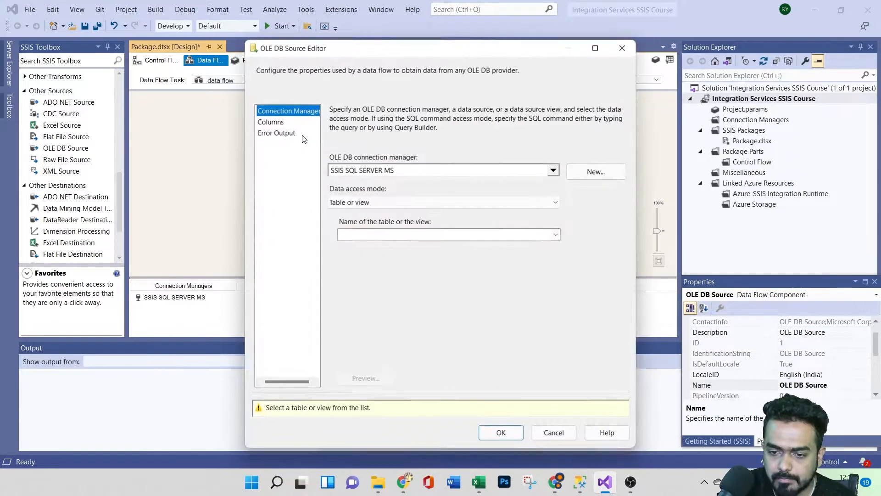
{"action": "left_click", "coordinate": [501, 433]}
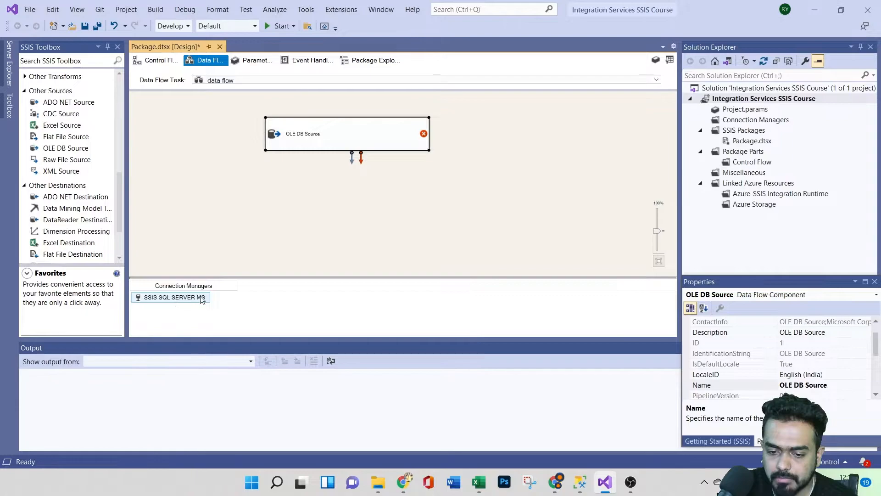
{"action": "double_click", "coordinate": [346, 134]}
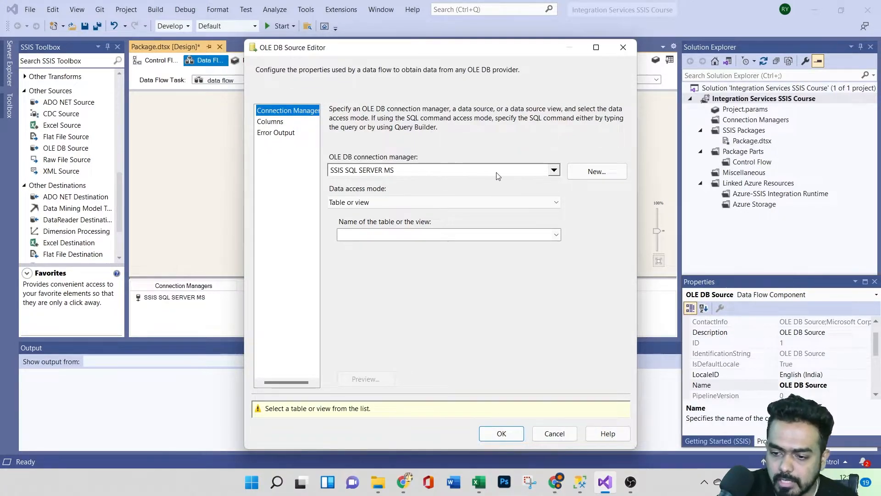
{"action": "left_click", "coordinate": [596, 174]}
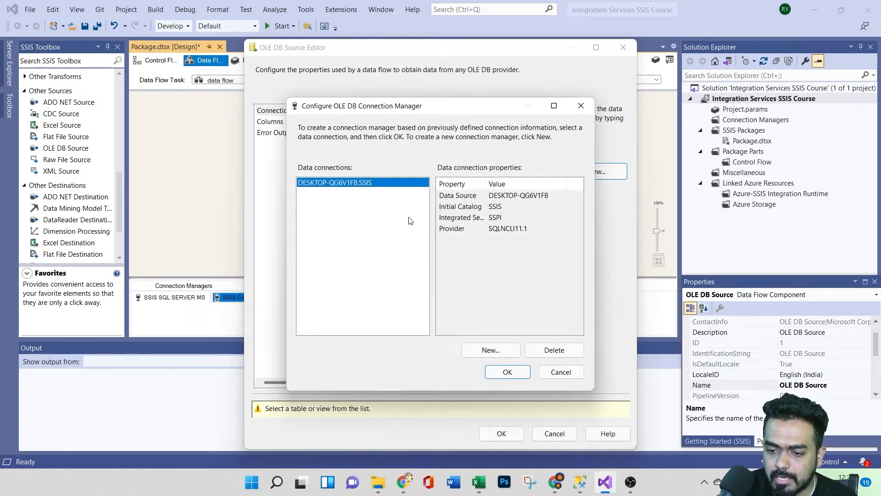
{"action": "left_click", "coordinate": [488, 350]}
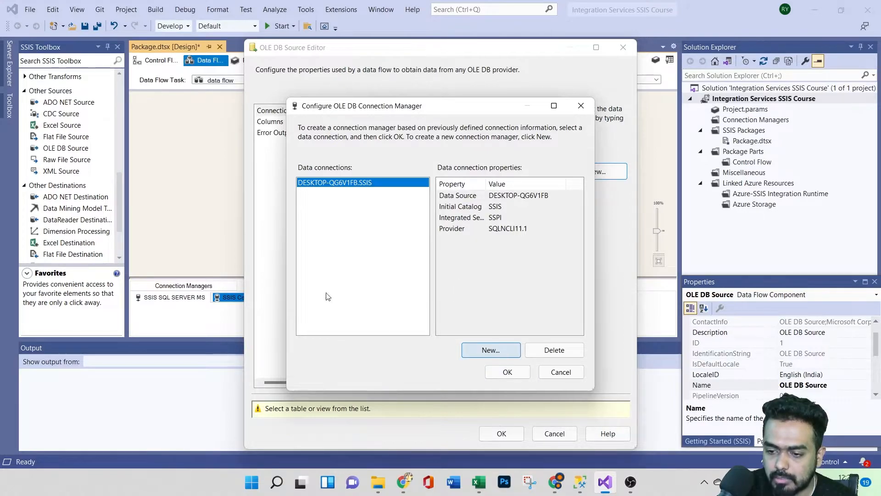
{"action": "left_click", "coordinate": [547, 401]}
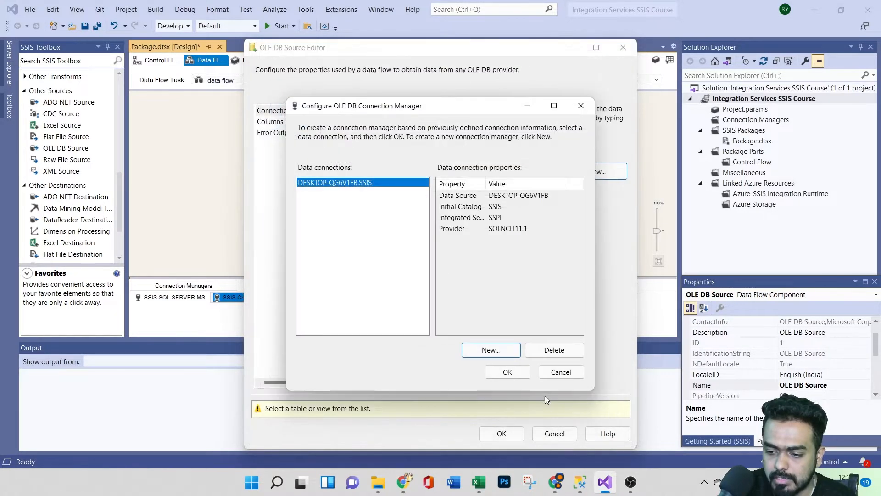
{"action": "left_click", "coordinate": [559, 373]}
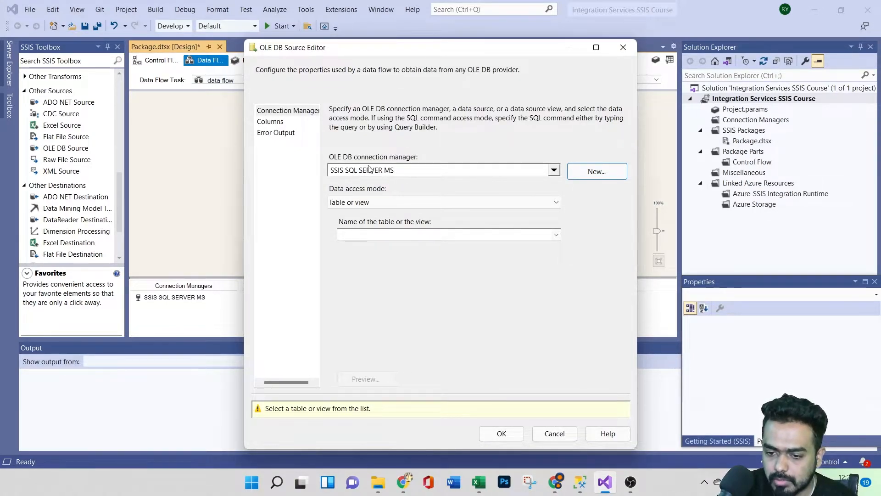
Step: Examine the data access modes available for the OLE DB Source
{"action": "left_click", "coordinate": [395, 202]}
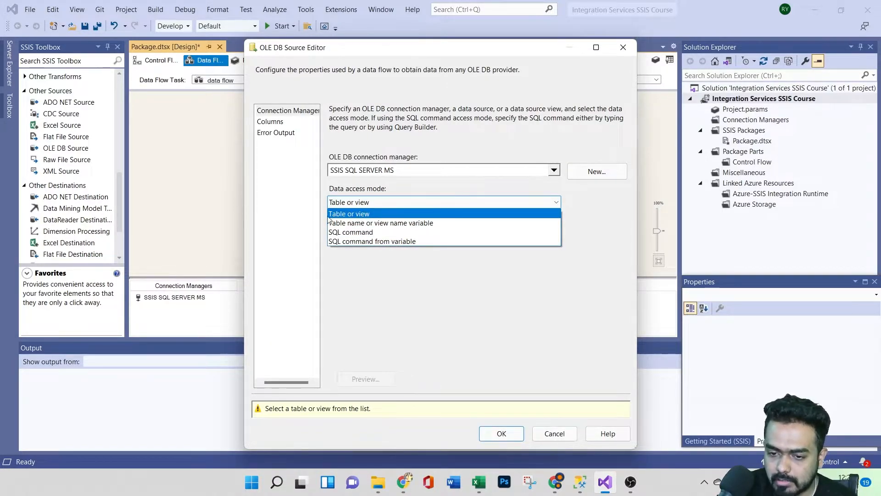
Step: Set the OLE DB Source's data access mode to Table or view
{"action": "left_click", "coordinate": [348, 214]}
{"action": "left_click", "coordinate": [502, 433]}
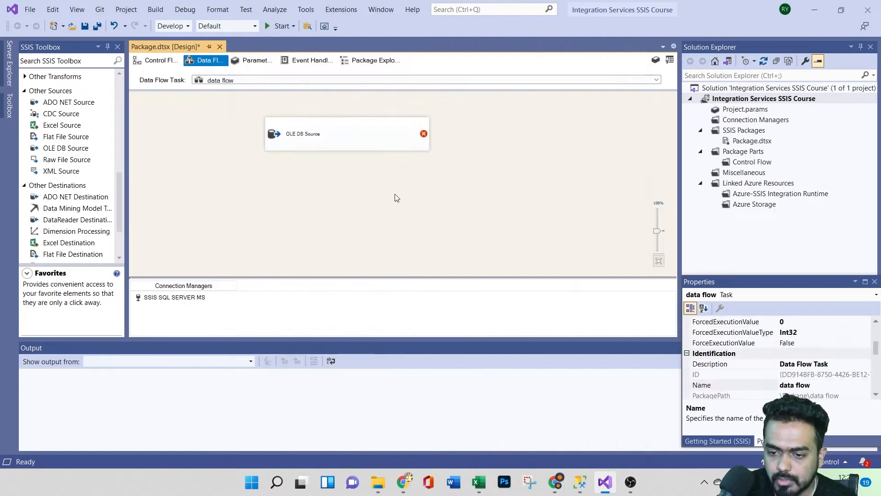
{"action": "mouse_move", "coordinate": [424, 136]}
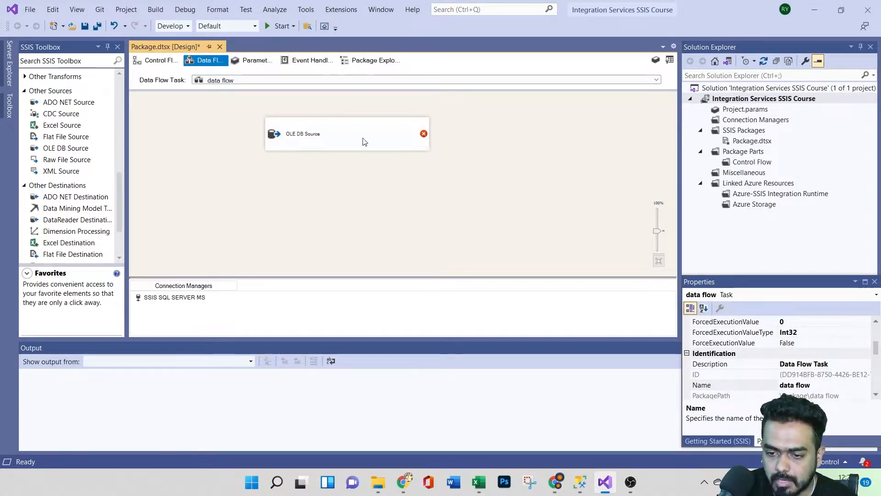
{"action": "double_click", "coordinate": [337, 136]}
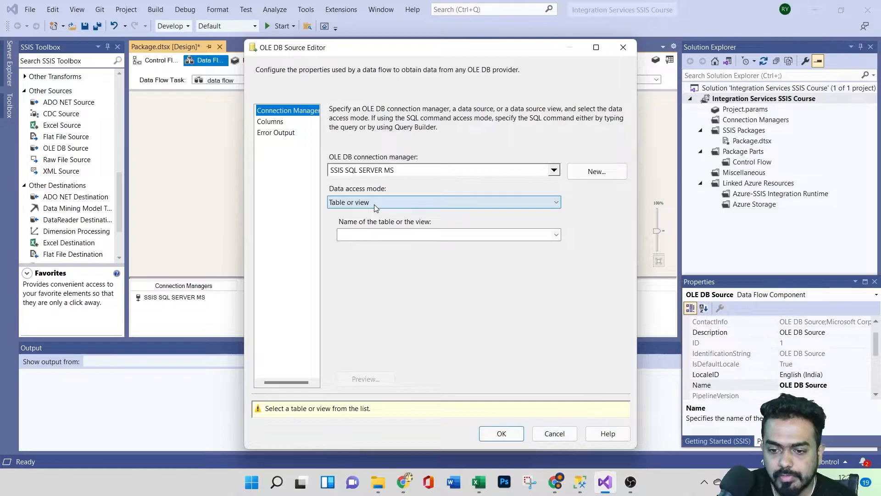
{"action": "left_click", "coordinate": [275, 133]}
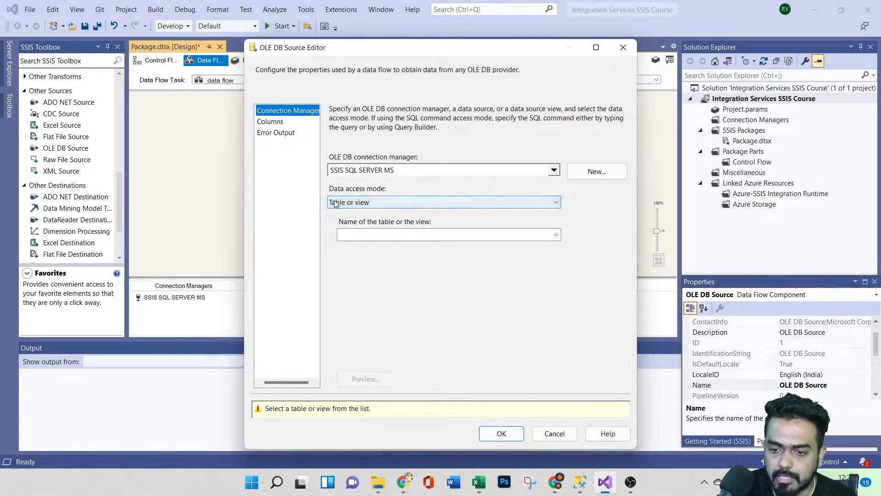
{"action": "left_click", "coordinate": [466, 204]}
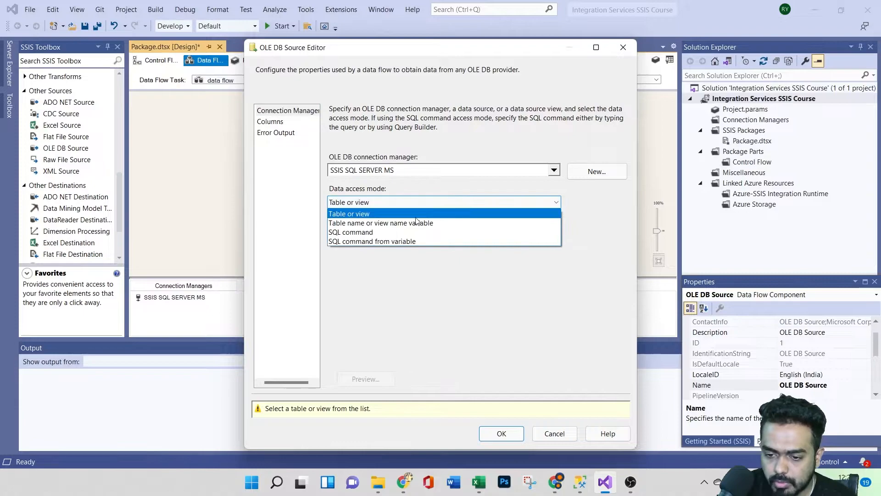
{"action": "left_click", "coordinate": [367, 216]}
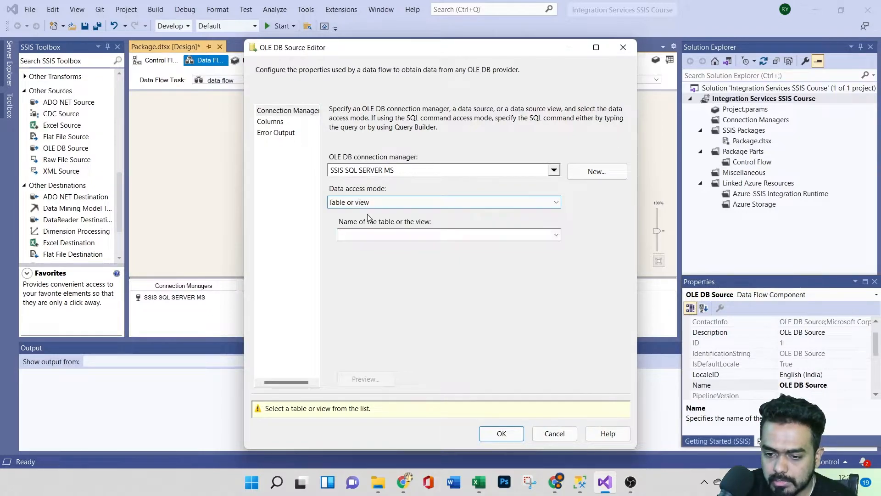
Step: Compare the source's available tables with those of the SSIS database in SQL Server Management Studio, then return to Visual Studio
{"action": "left_click", "coordinate": [544, 237]}
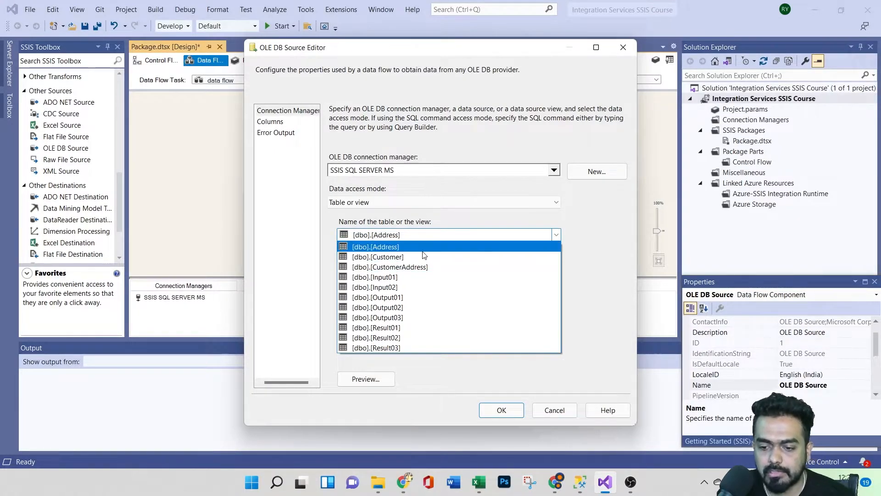
{"action": "left_click", "coordinate": [580, 481]}
{"action": "left_click", "coordinate": [537, 430]}
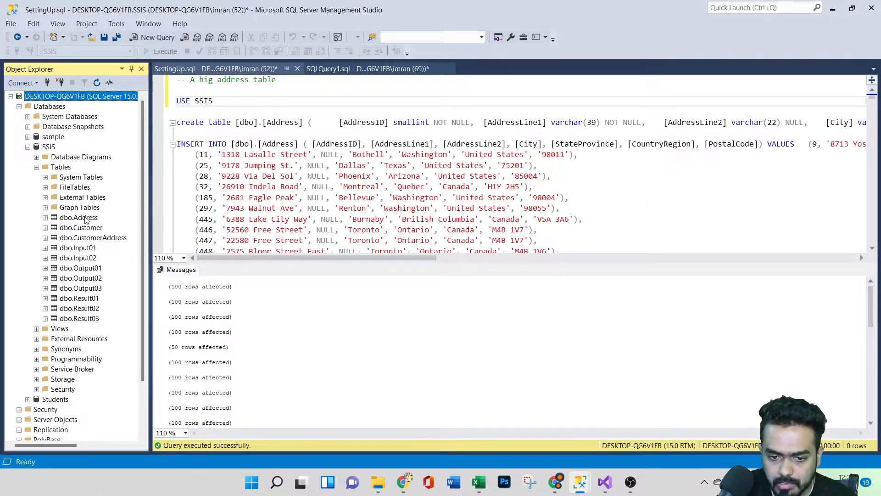
{"action": "mouse_move", "coordinate": [579, 477]}
{"action": "left_click", "coordinate": [637, 427]}
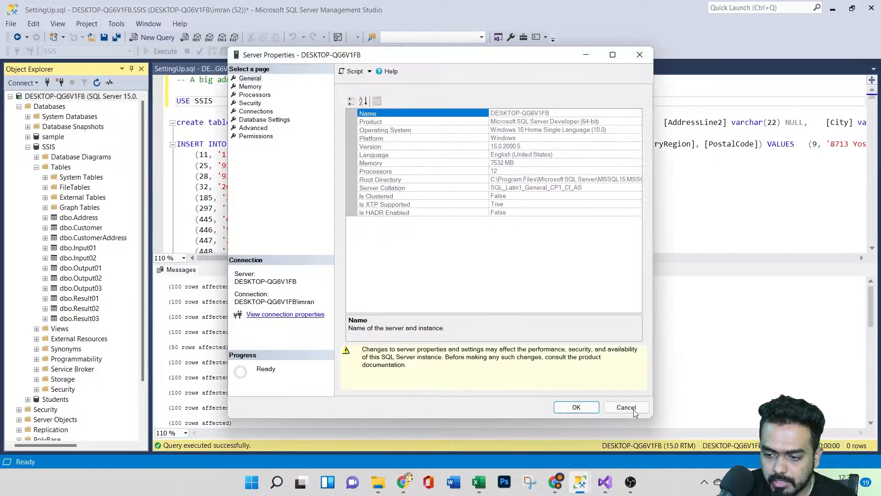
{"action": "left_click", "coordinate": [572, 411]}
{"action": "left_click", "coordinate": [604, 481]}
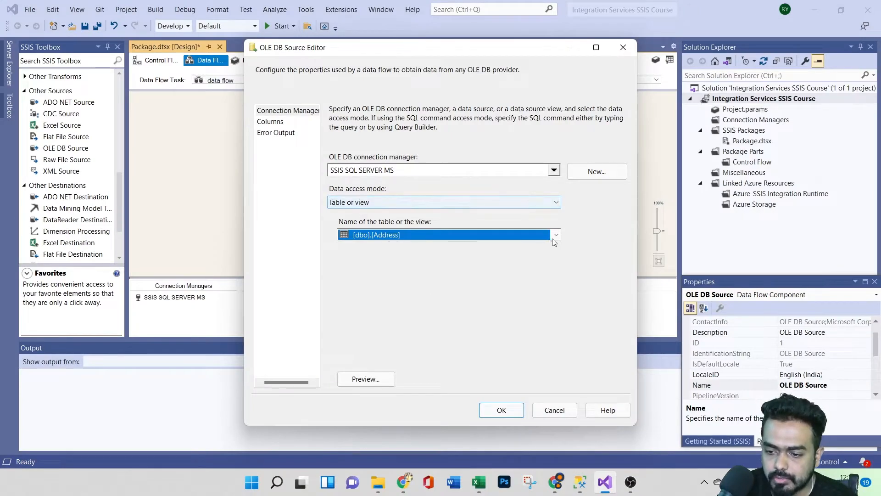
Step: Choose [dbo].[Customer] as the source table and preview its rows in a widened preview window
{"action": "left_click", "coordinate": [378, 235]}
{"action": "left_click", "coordinate": [386, 258]}
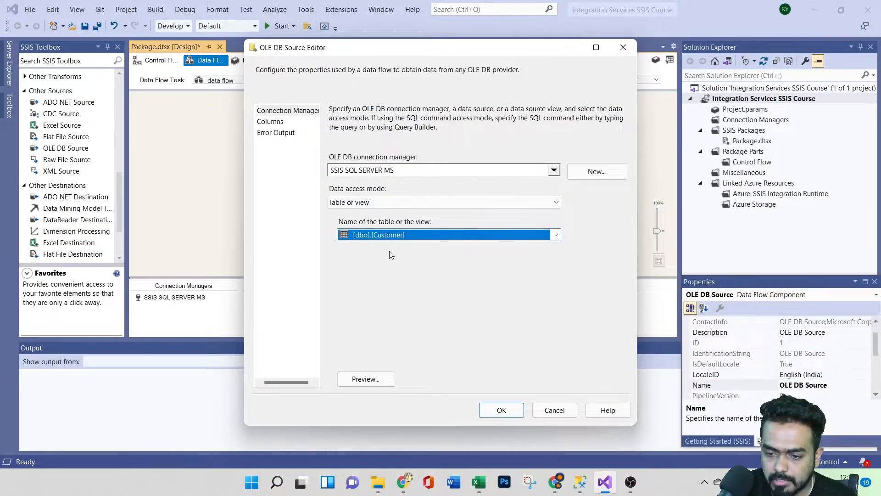
{"action": "left_click", "coordinate": [366, 380]}
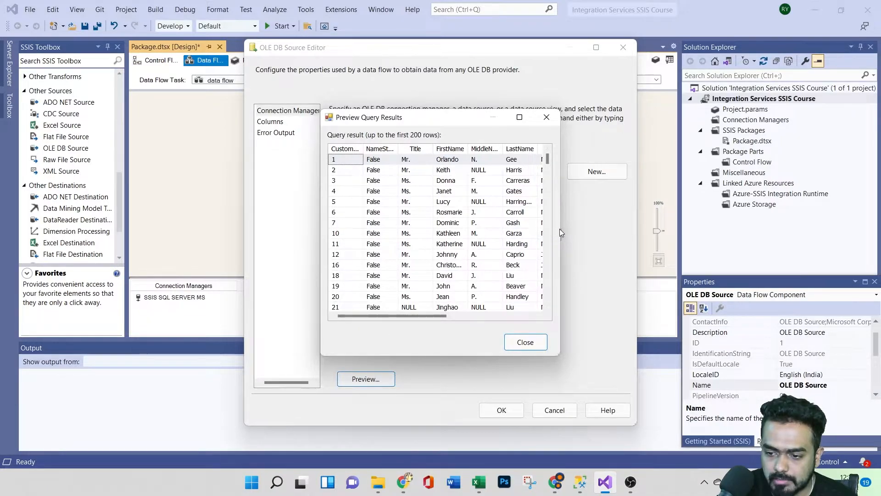
{"action": "left_click_drag", "start_coordinate": [561, 228], "coordinate": [698, 229]}
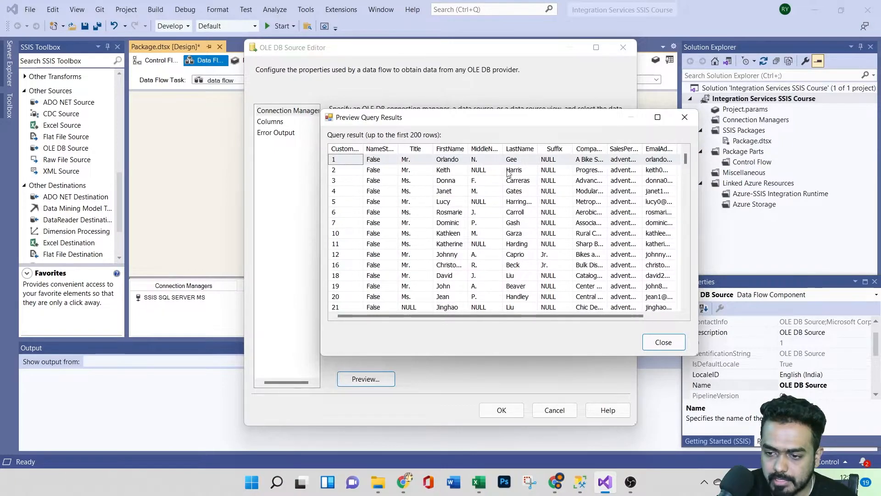
{"action": "left_click_drag", "start_coordinate": [452, 316], "coordinate": [504, 314]}
{"action": "left_click", "coordinate": [658, 341]}
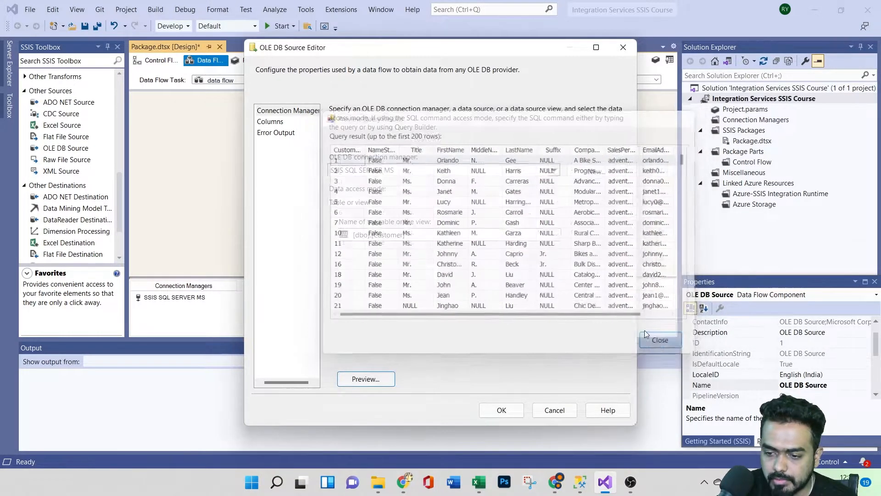
Step: Switch the source table to [dbo].[Address] and preview its rows
{"action": "left_click", "coordinate": [453, 233]}
{"action": "left_click", "coordinate": [407, 243]}
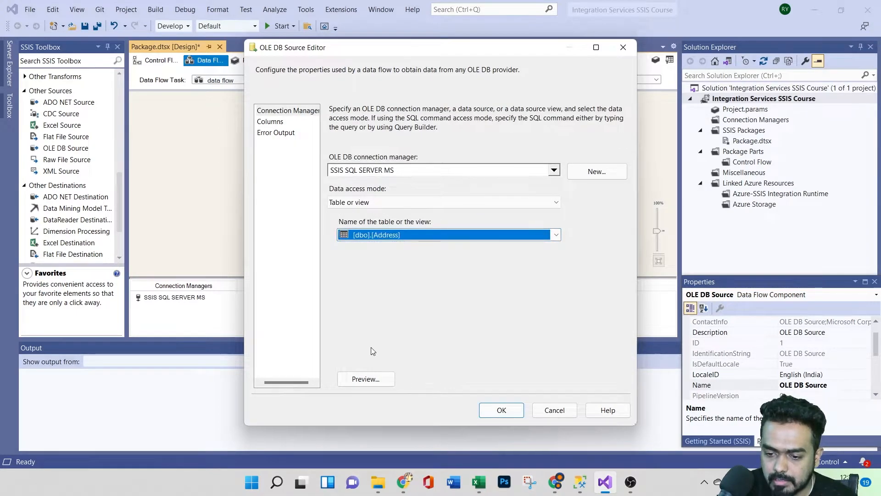
{"action": "left_click", "coordinate": [364, 379]}
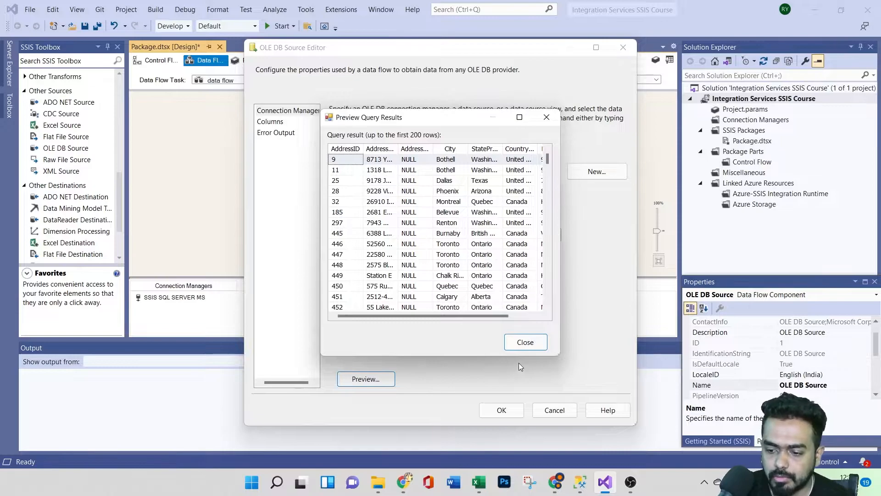
{"action": "left_click", "coordinate": [523, 342]}
Step: Set the OLE DB Source's table to [dbo].[Customer] and apply the source settings
{"action": "left_click", "coordinate": [481, 236]}
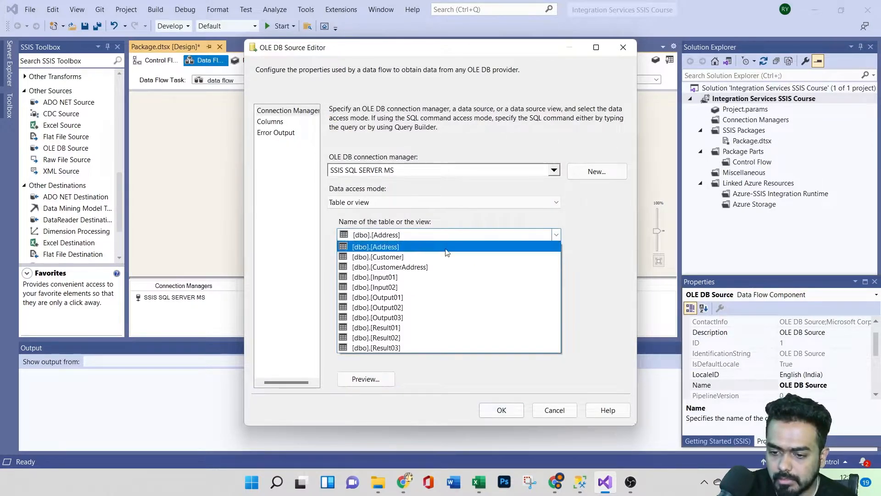
{"action": "left_click", "coordinate": [401, 253]}
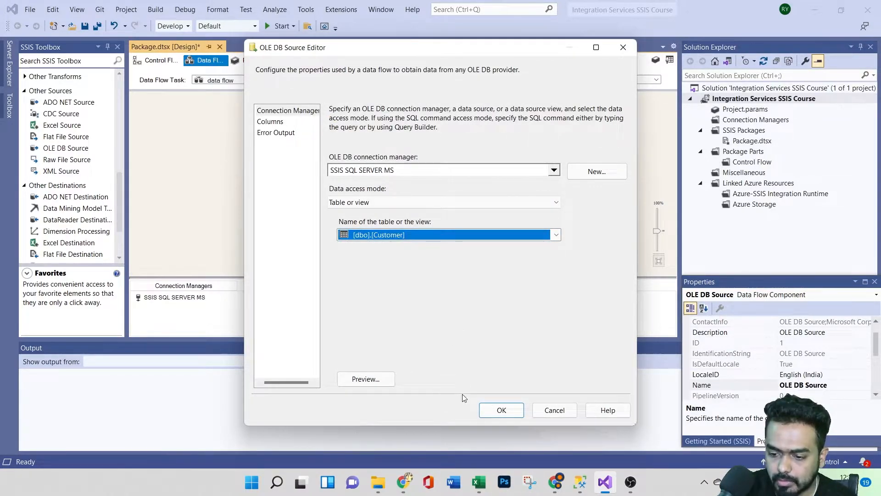
{"action": "left_click", "coordinate": [501, 410]}
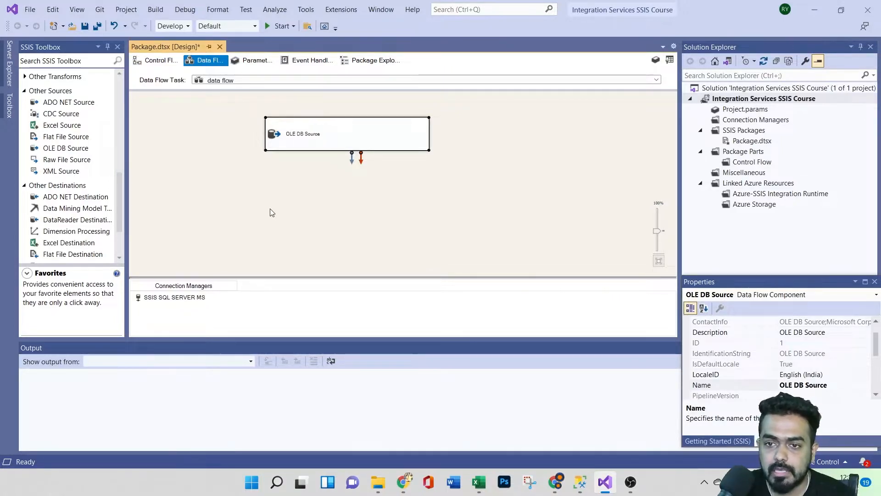
Step: Review the column list and error output settings of the OLE DB Source
{"action": "double_click", "coordinate": [327, 136]}
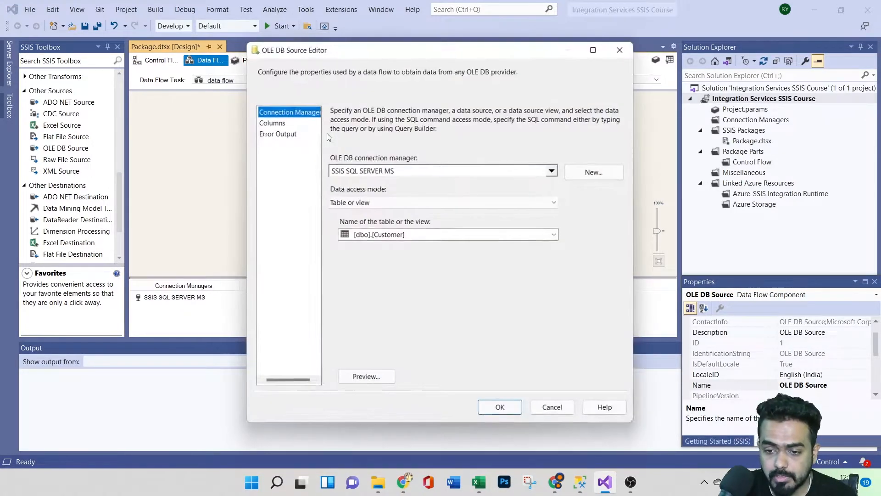
{"action": "left_click", "coordinate": [275, 123]}
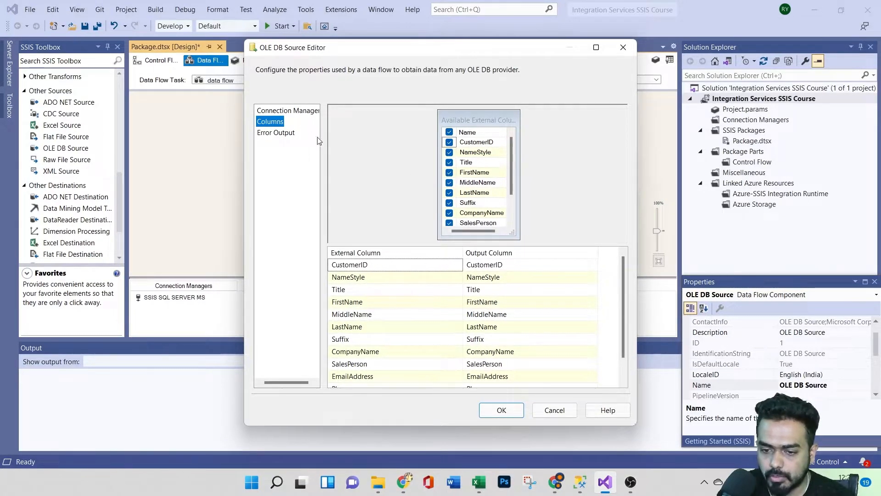
{"action": "left_click", "coordinate": [275, 133]}
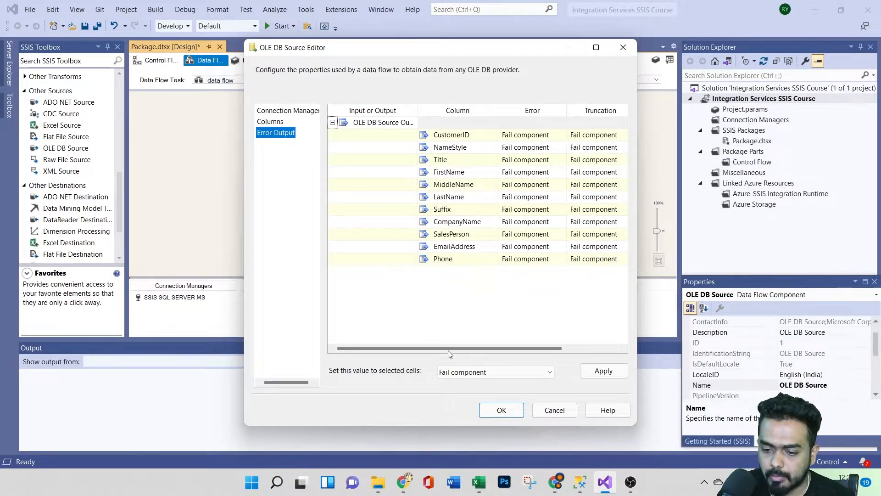
{"action": "left_click", "coordinate": [272, 121]}
{"action": "scroll", "coordinate": [390, 296], "scroll_direction": "down", "scroll_amount": 1}
{"action": "scroll", "coordinate": [390, 296], "scroll_direction": "up", "scroll_amount": 1}
{"action": "left_click", "coordinate": [497, 411]}
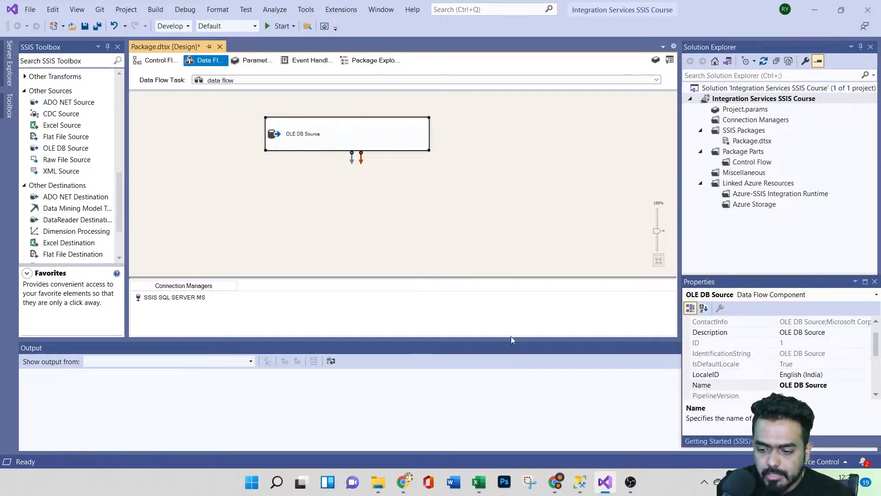
Step: Switch to SQL Server Management Studio and query the top 1000 rows of dbo.Output01 in the SSIS database
{"action": "mouse_move", "coordinate": [580, 481]}
{"action": "left_click", "coordinate": [579, 417]}
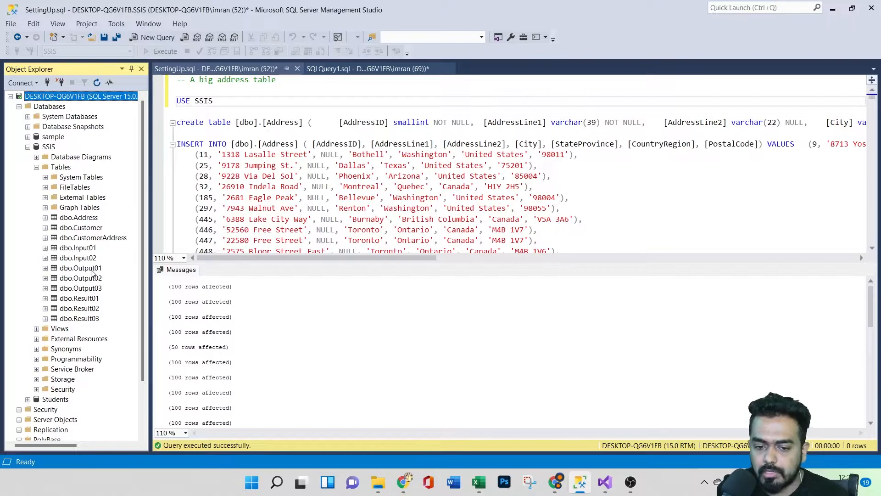
{"action": "scroll", "coordinate": [355, 195], "scroll_direction": "down", "scroll_amount": 20}
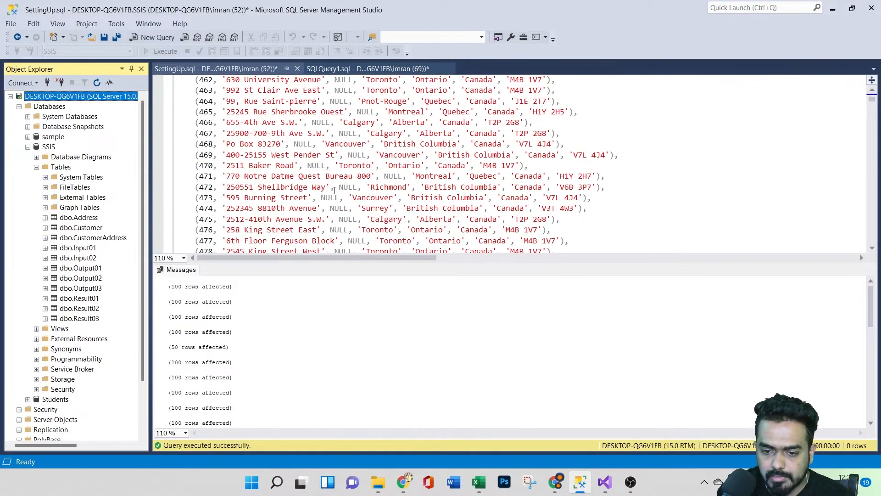
{"action": "scroll", "coordinate": [355, 195], "scroll_direction": "down", "scroll_amount": 15}
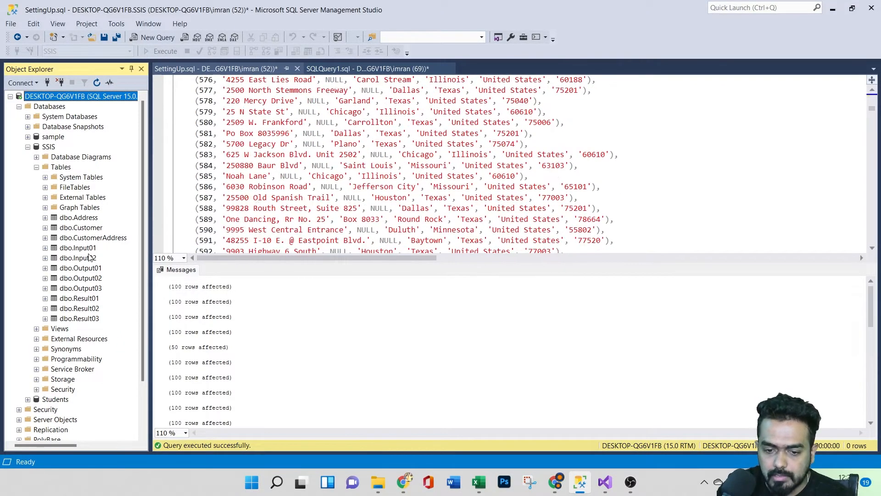
{"action": "right_click", "coordinate": [77, 270]}
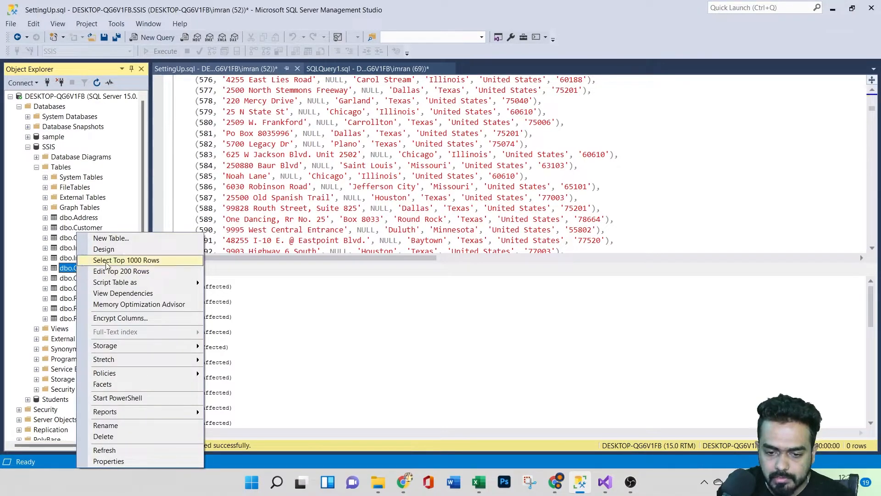
{"action": "left_click", "coordinate": [123, 260]}
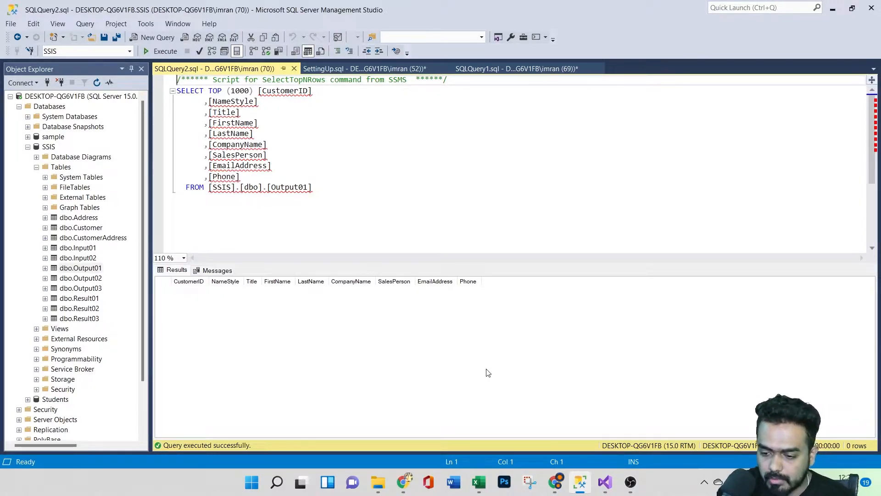
Step: Switch to Visual Studio and add a widened OLE DB Destination below the OLE DB Source in the data flow
{"action": "mouse_move", "coordinate": [605, 482]}
{"action": "left_click", "coordinate": [588, 418]}
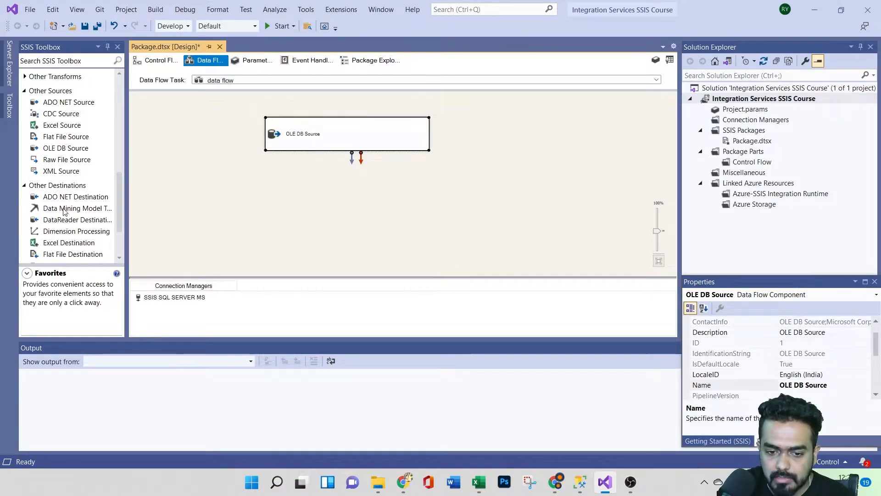
{"action": "scroll", "coordinate": [62, 210], "scroll_direction": "down", "scroll_amount": 2}
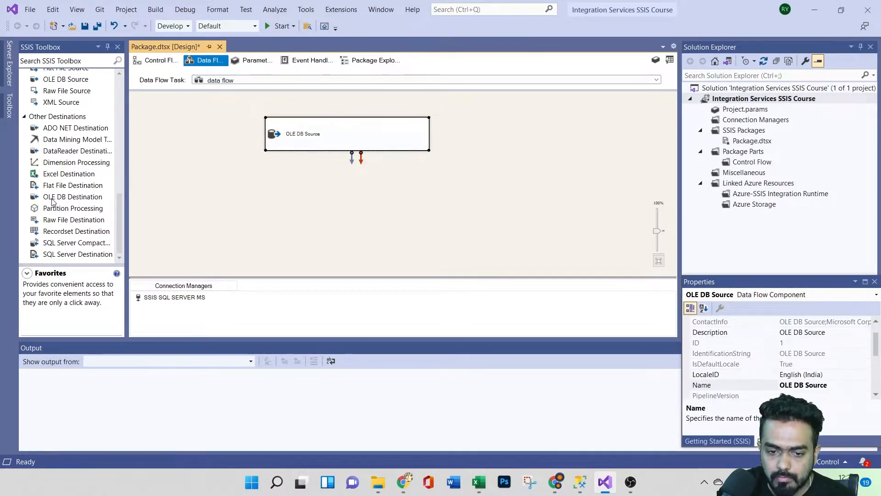
{"action": "left_click_drag", "start_coordinate": [52, 202], "coordinate": [262, 209]}
{"action": "left_click_drag", "start_coordinate": [386, 213], "coordinate": [432, 212]}
Step: Connect the OLE DB Source's regular data output to the OLE DB Destination and widen the destination's box
{"action": "left_click", "coordinate": [338, 146]}
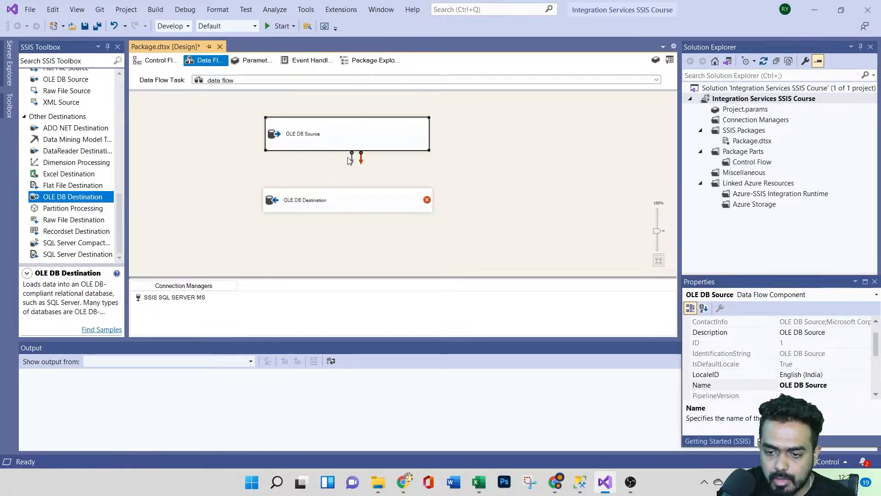
{"action": "left_click_drag", "start_coordinate": [353, 161], "coordinate": [403, 213]}
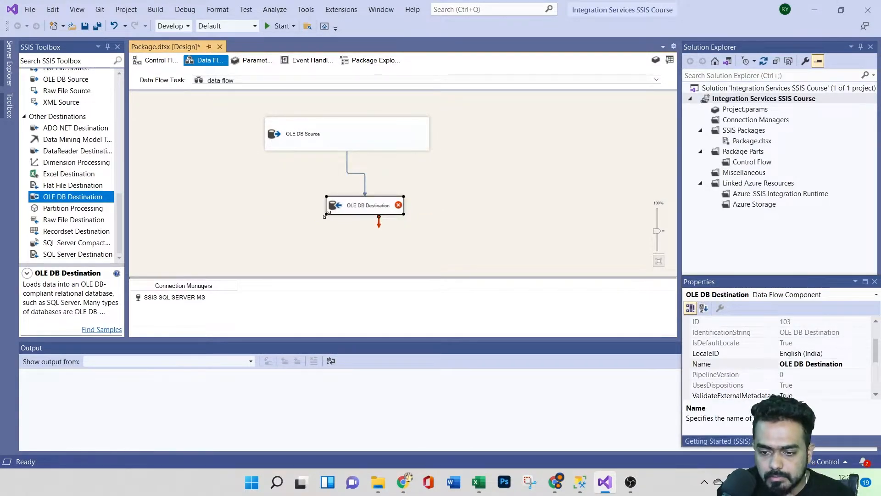
{"action": "left_click_drag", "start_coordinate": [328, 219], "coordinate": [267, 224]}
Step: Configure the OLE DB Destination with the Table or view access mode and the [dbo].[Output01] table
{"action": "double_click", "coordinate": [354, 209]}
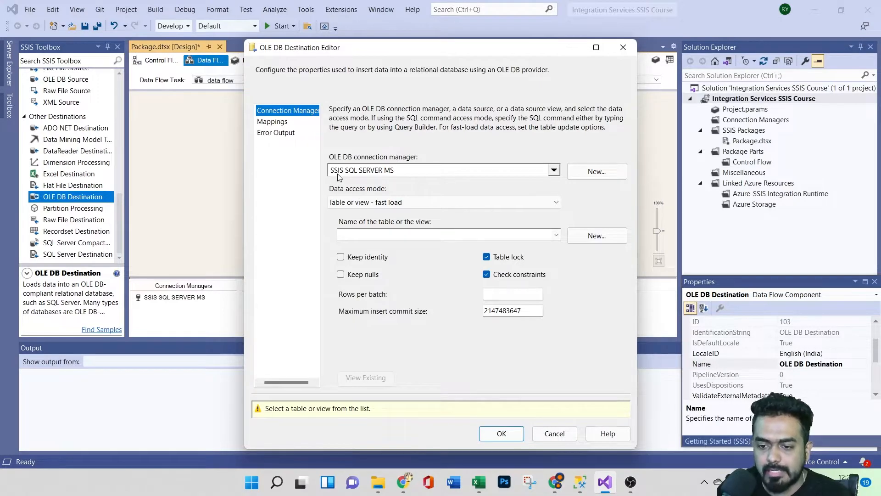
{"action": "left_click", "coordinate": [410, 202]}
{"action": "left_click", "coordinate": [358, 214]}
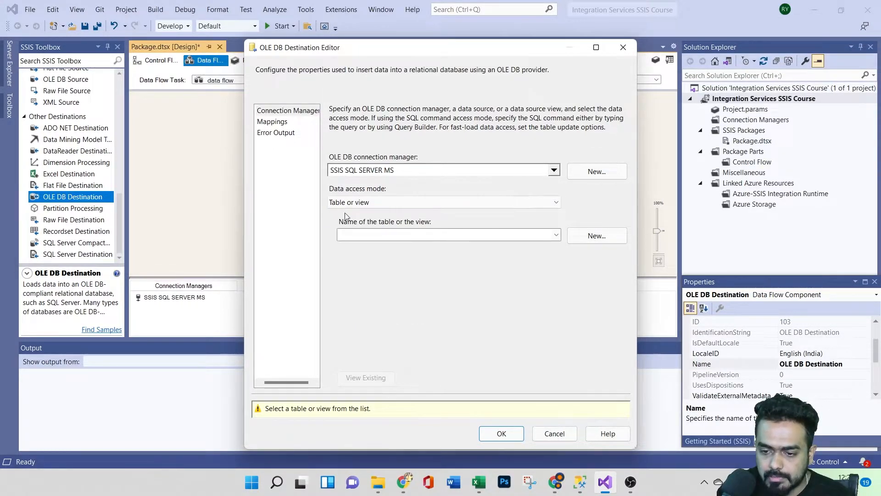
{"action": "left_click", "coordinate": [533, 234]}
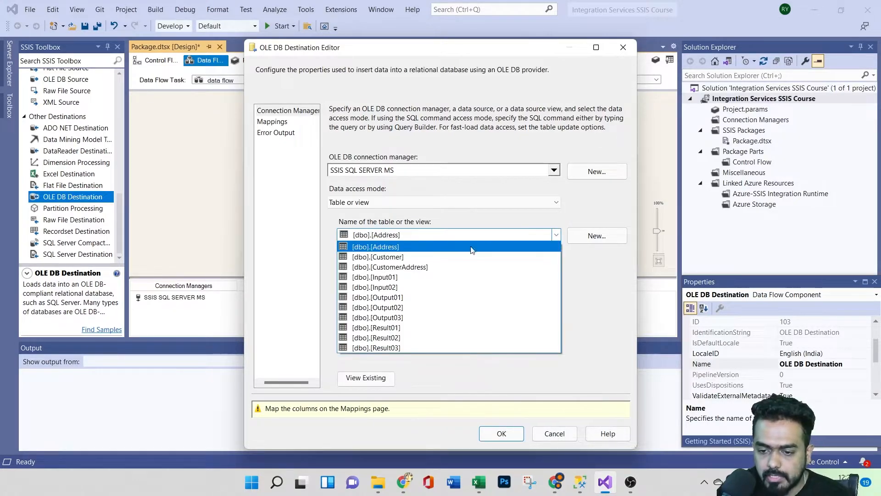
{"action": "left_click", "coordinate": [406, 298]}
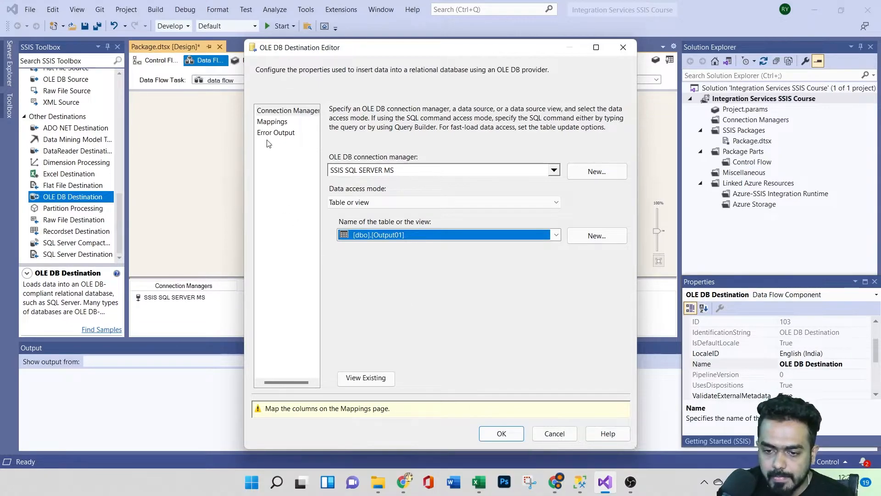
Step: Review and accept the default column mappings of the OLE DB Destination and enlarge its box to match the source's width
{"action": "left_click", "coordinate": [275, 123]}
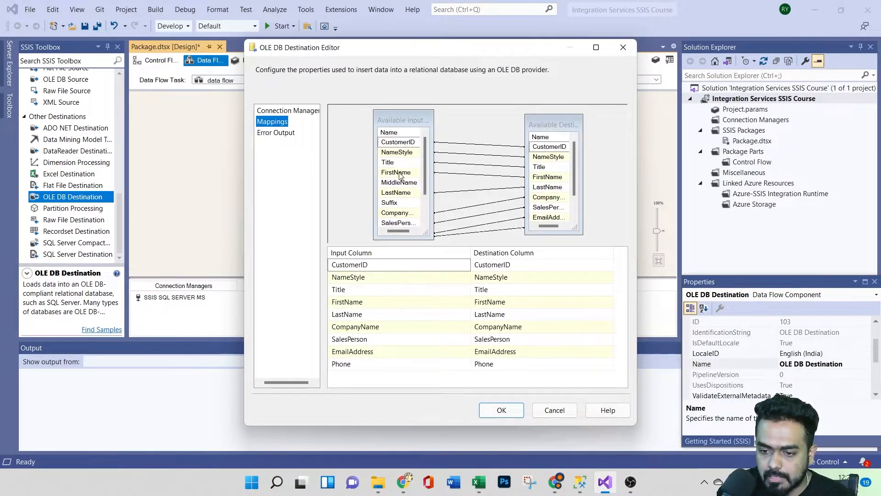
{"action": "mouse_move", "coordinate": [422, 182]}
{"action": "left_mouse_down"}
{"action": "mouse_move", "coordinate": [424, 202]}
{"action": "mouse_move", "coordinate": [424, 183]}
{"action": "left_mouse_up"}
{"action": "mouse_move", "coordinate": [574, 162]}
{"action": "left_mouse_down"}
{"action": "mouse_move", "coordinate": [576, 191]}
{"action": "mouse_move", "coordinate": [578, 164]}
{"action": "left_mouse_up"}
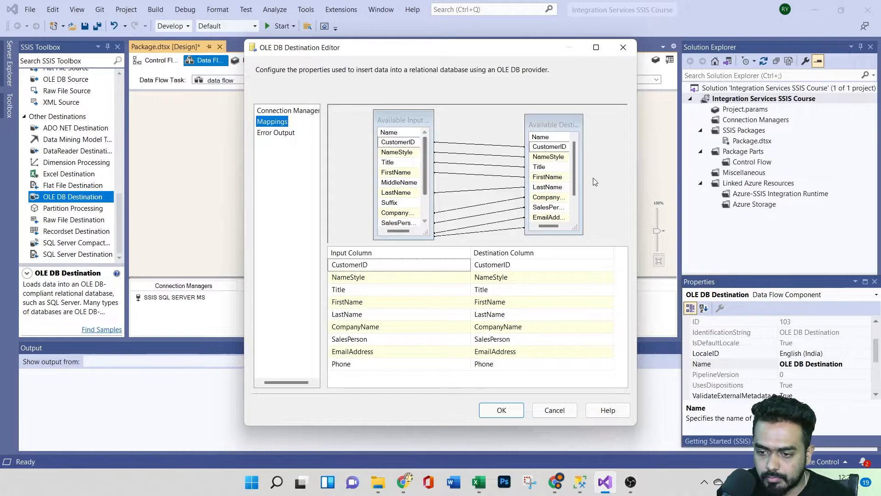
{"action": "mouse_move", "coordinate": [576, 171]}
{"action": "left_mouse_down"}
{"action": "mouse_move", "coordinate": [574, 191]}
{"action": "mouse_move", "coordinate": [576, 154]}
{"action": "left_mouse_up"}
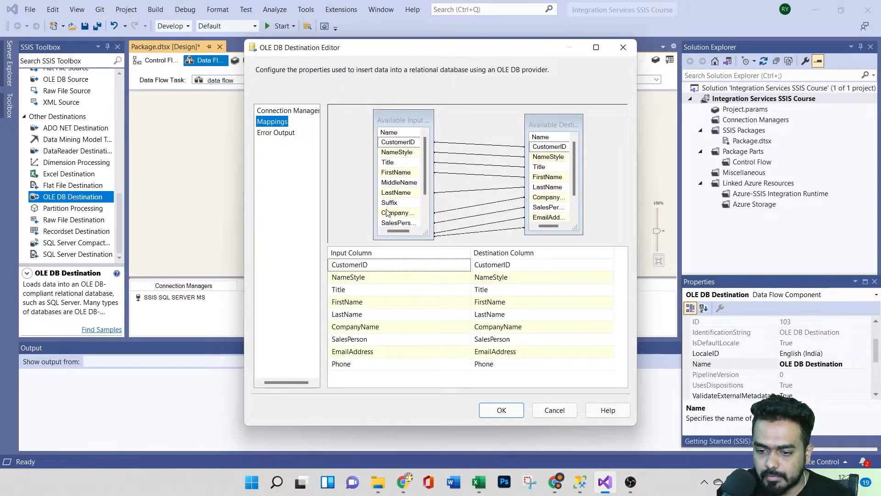
{"action": "left_click", "coordinate": [273, 133]}
{"action": "left_click", "coordinate": [272, 121]}
{"action": "left_click", "coordinate": [287, 110]}
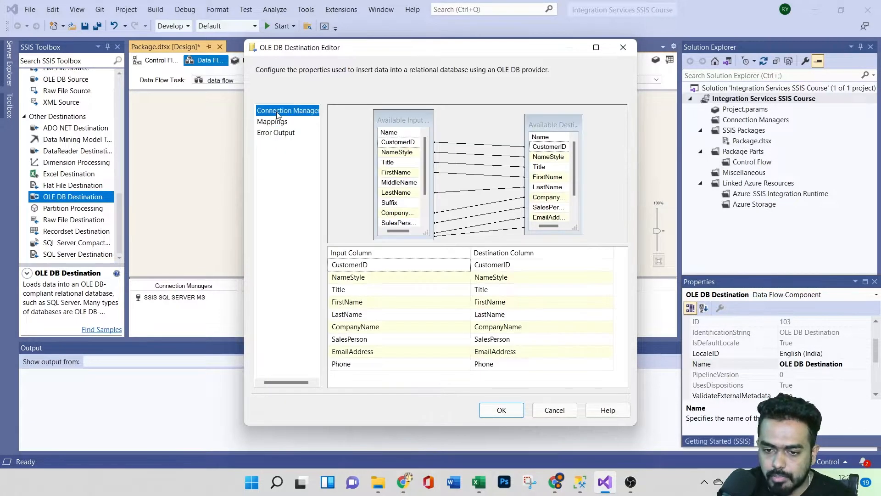
{"action": "left_click", "coordinate": [502, 410]}
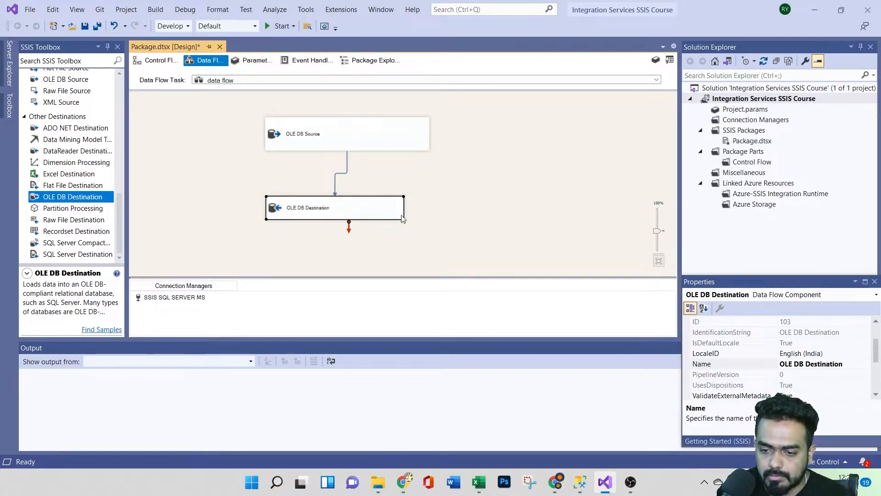
{"action": "left_click_drag", "start_coordinate": [405, 220], "coordinate": [430, 227]}
{"action": "left_click", "coordinate": [522, 193]}
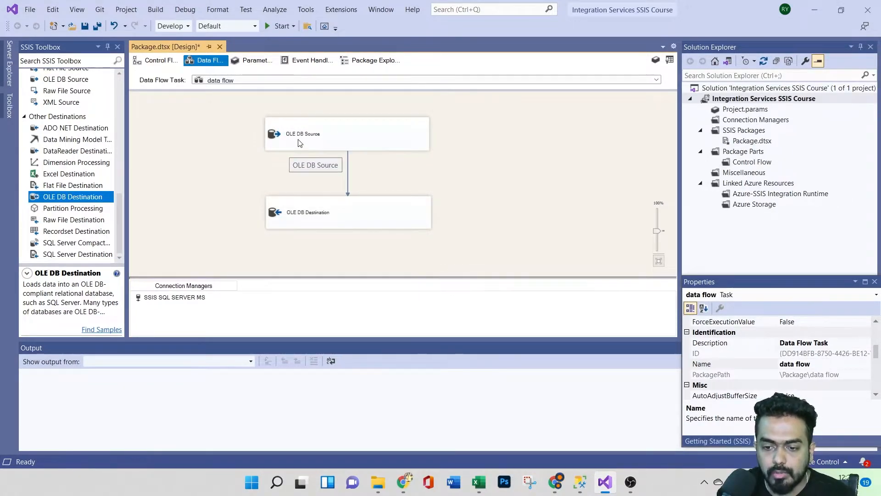
Step: Delete the OLE DB Destination from the data flow and reconfirm the OLE DB Source settings
{"action": "left_click", "coordinate": [413, 217]}
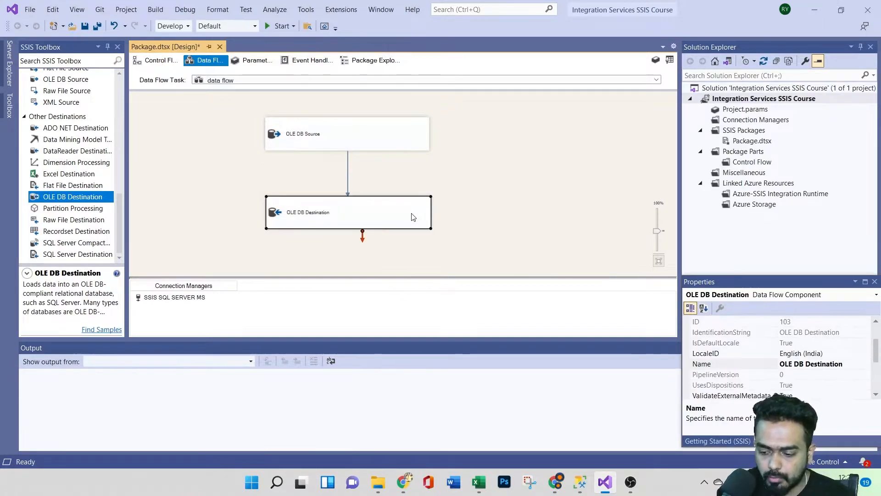
{"action": "key", "text": "Delete"}
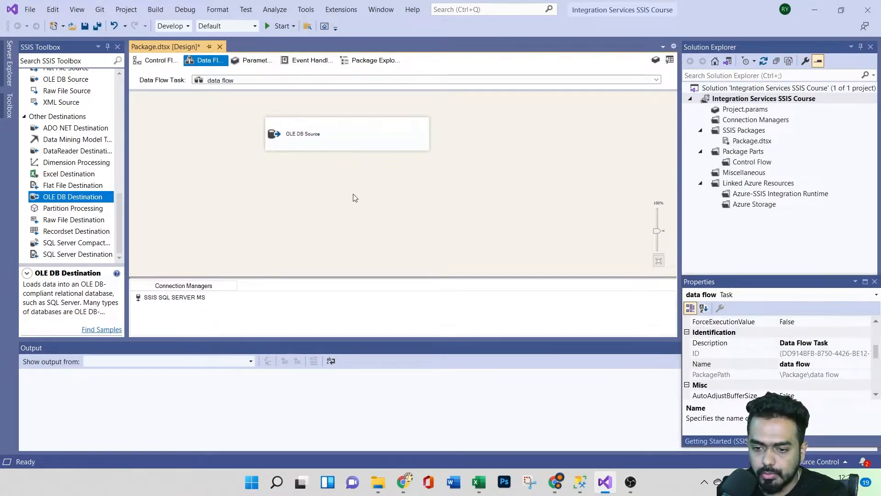
{"action": "left_click", "coordinate": [341, 149]}
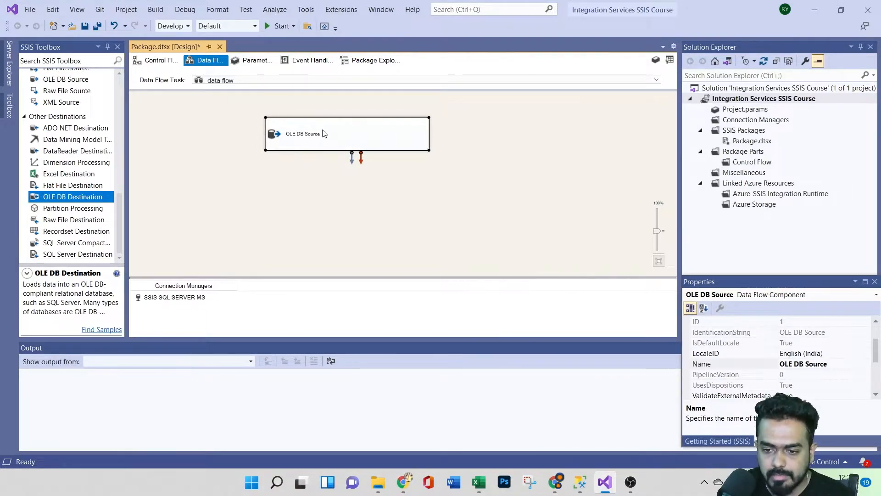
{"action": "double_click", "coordinate": [323, 134]}
{"action": "left_click", "coordinate": [502, 410]}
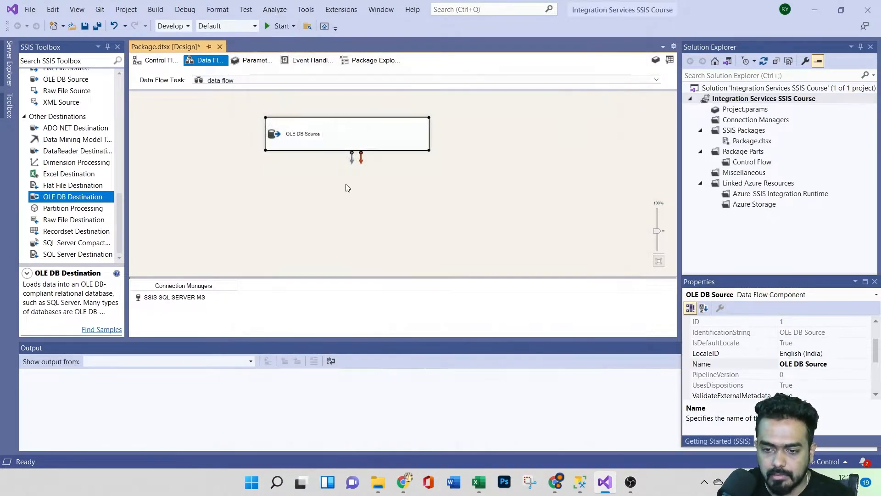
Step: Run the package with only the OLE DB Source, examine its debug output log, and return to design mode
{"action": "left_click", "coordinate": [277, 29]}
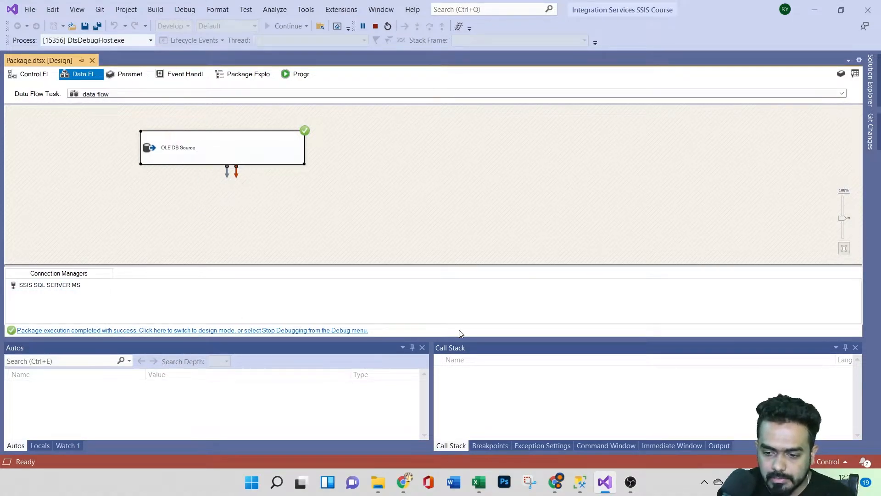
{"action": "left_click", "coordinate": [491, 444]}
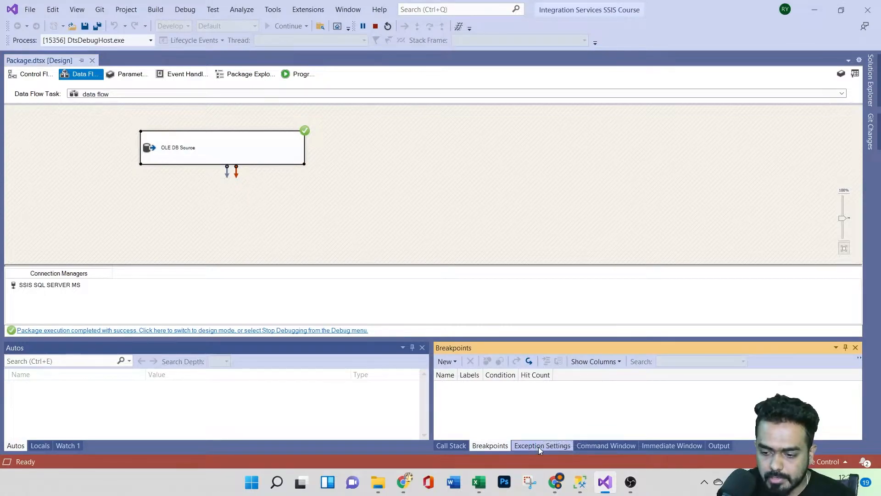
{"action": "left_click", "coordinate": [539, 445]}
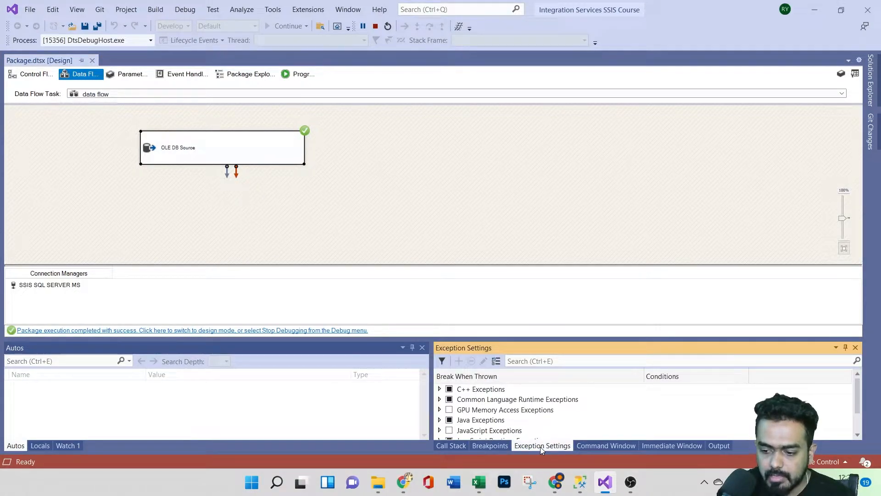
{"action": "left_click", "coordinate": [605, 446]}
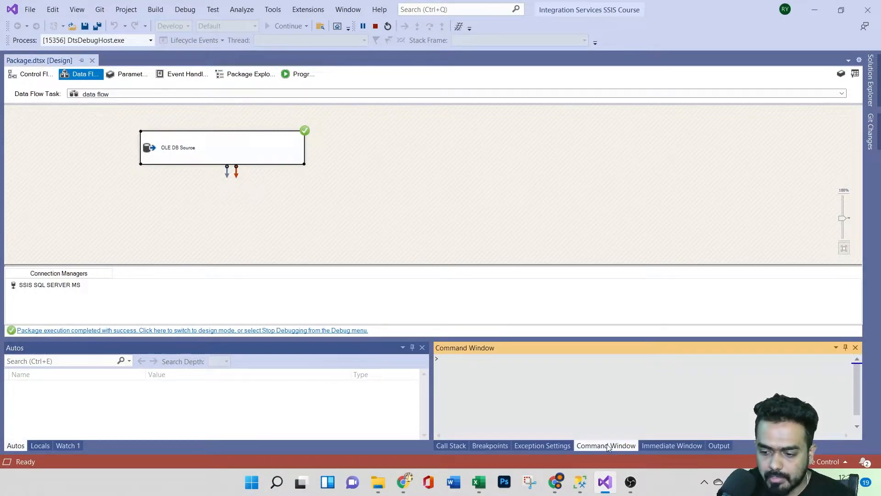
{"action": "left_click", "coordinate": [666, 444]}
{"action": "left_click", "coordinate": [716, 445]}
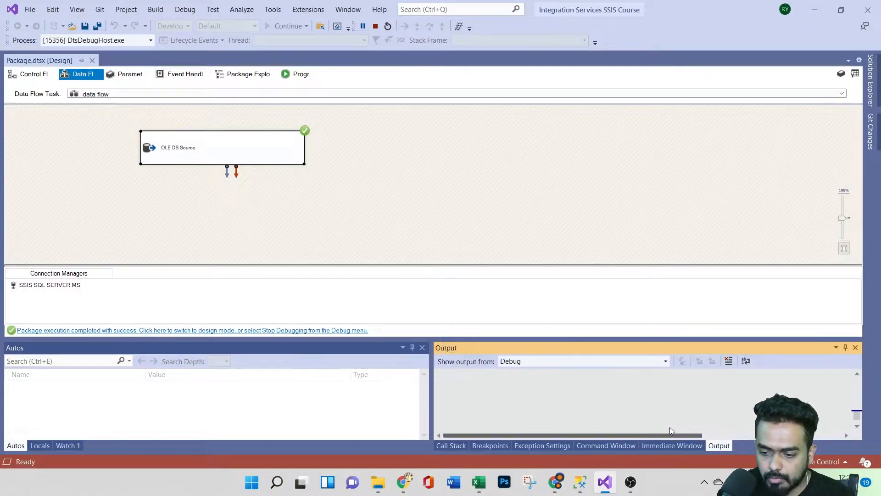
{"action": "scroll", "coordinate": [574, 393], "scroll_direction": "up", "scroll_amount": 10}
{"action": "scroll", "coordinate": [568, 398], "scroll_direction": "up", "scroll_amount": 1}
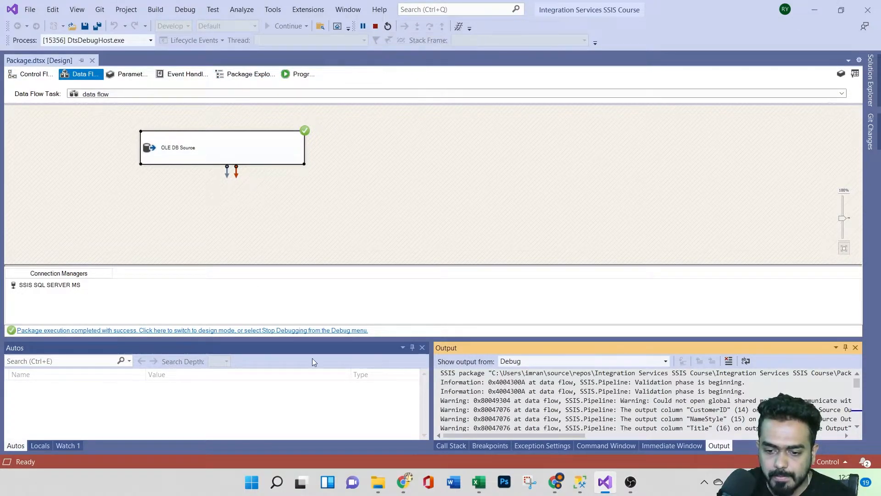
{"action": "left_click", "coordinate": [114, 332]}
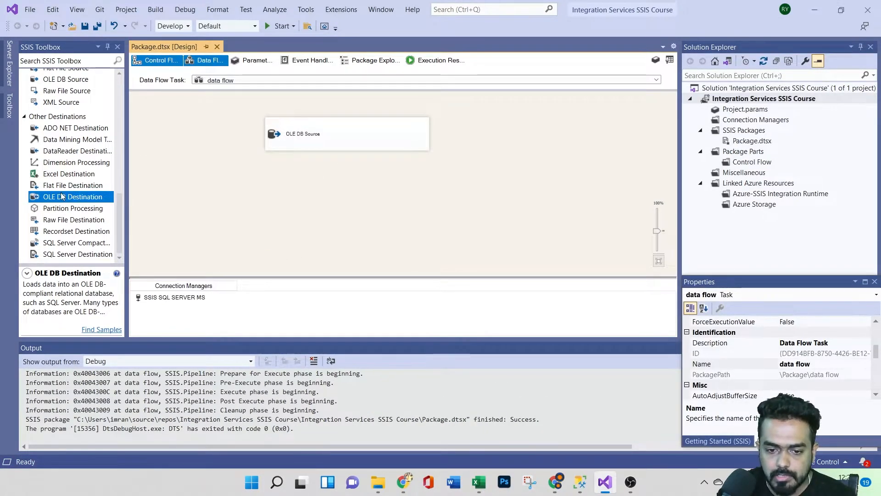
Step: Add a widened OLE DB Destination below the OLE DB Source and connect the source's regular data output to it
{"action": "left_click_drag", "start_coordinate": [52, 200], "coordinate": [360, 215]}
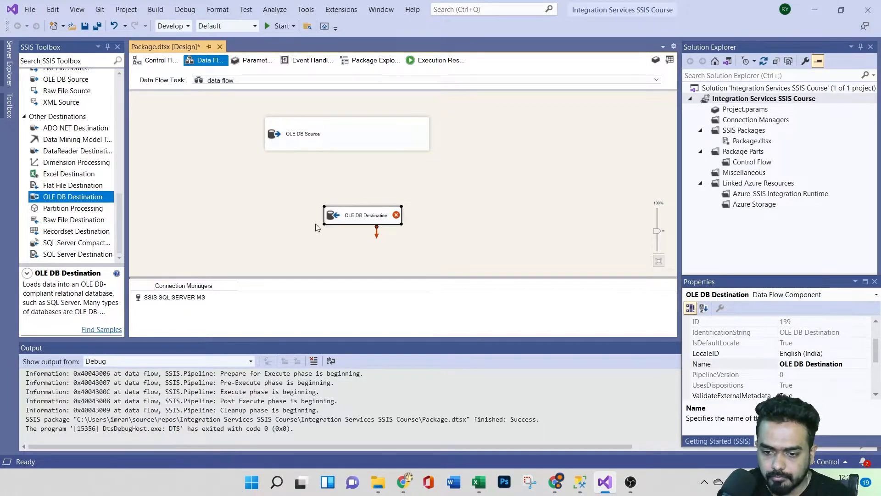
{"action": "left_click_drag", "start_coordinate": [324, 224], "coordinate": [268, 233]}
{"action": "double_click", "coordinate": [334, 219]}
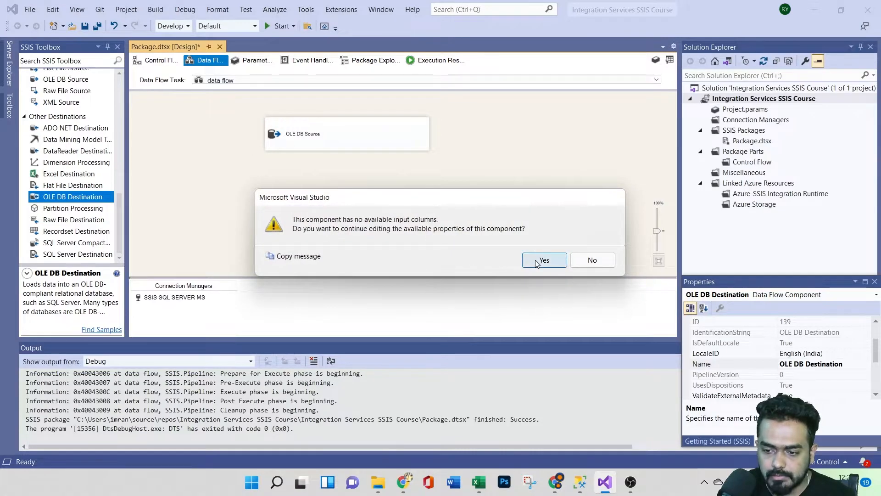
{"action": "left_click", "coordinate": [538, 262]}
{"action": "left_click", "coordinate": [517, 431]}
{"action": "left_click", "coordinate": [352, 160]}
{"action": "left_click_drag", "start_coordinate": [353, 165], "coordinate": [334, 220]}
Step: Set the OLE DB Destination's data access mode to Table or view and its target table to [dbo].[Output01]
{"action": "double_click", "coordinate": [334, 221]}
{"action": "left_click", "coordinate": [410, 203]}
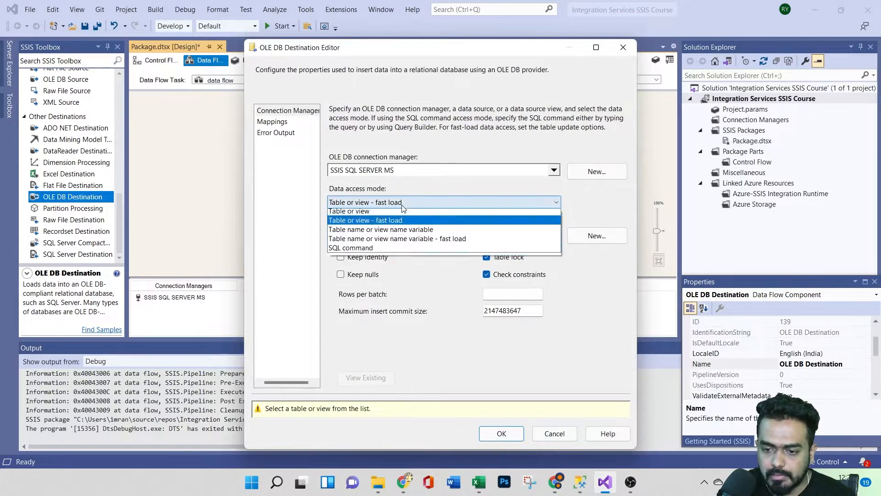
{"action": "left_click", "coordinate": [395, 211]}
{"action": "left_click", "coordinate": [397, 235]}
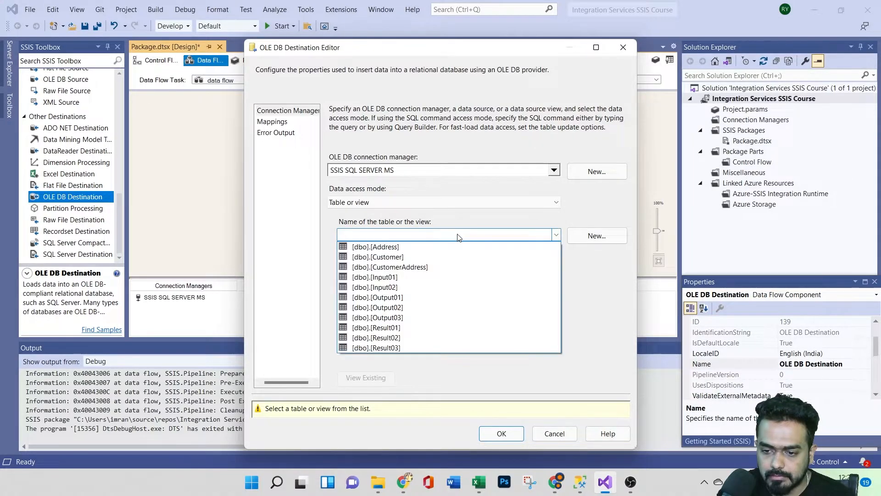
{"action": "left_click", "coordinate": [404, 297]}
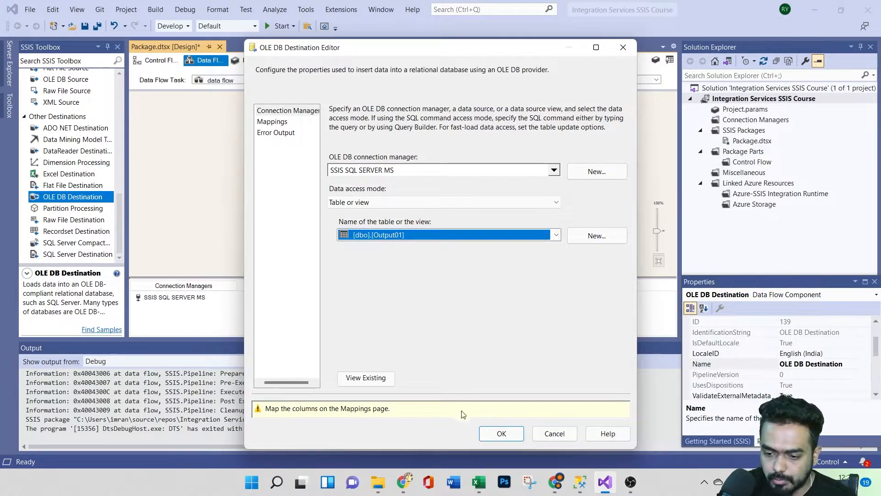
{"action": "left_click", "coordinate": [501, 433]}
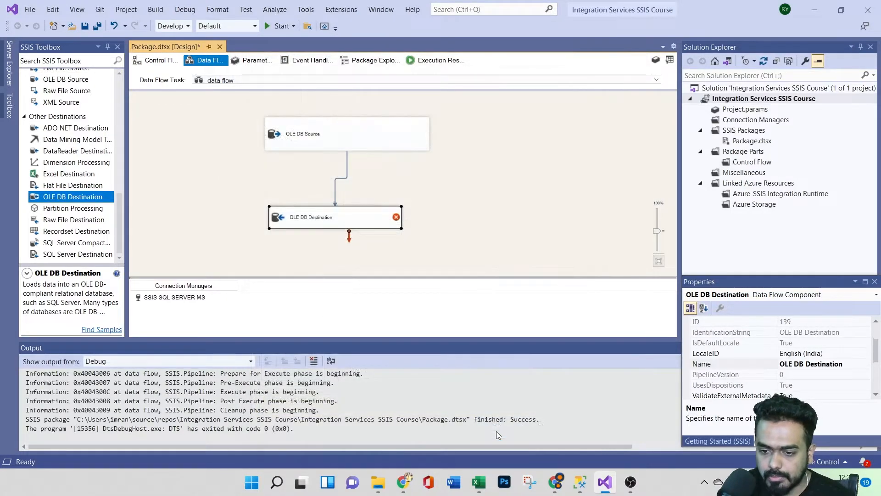
Step: Apply the default column mappings between the input columns and the OLE DB Destination's columns
{"action": "double_click", "coordinate": [340, 213]}
{"action": "left_click", "coordinate": [272, 121]}
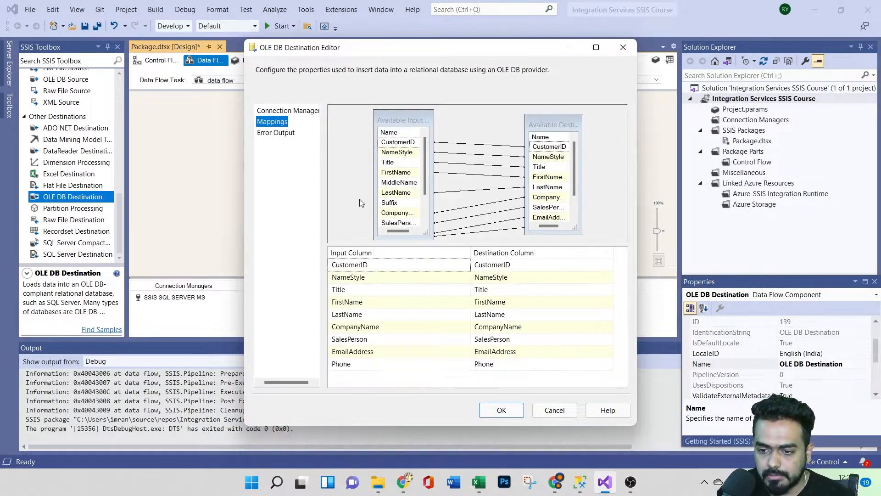
{"action": "left_click", "coordinate": [499, 409]}
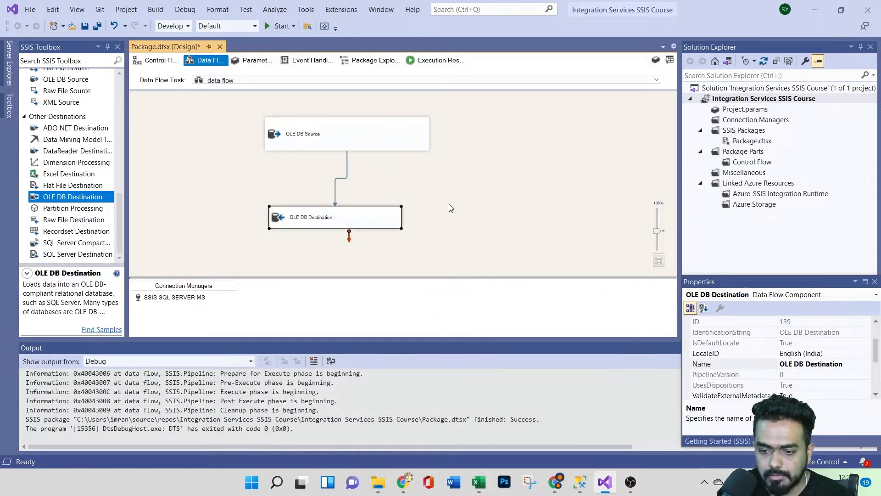
{"action": "left_click", "coordinate": [497, 214]}
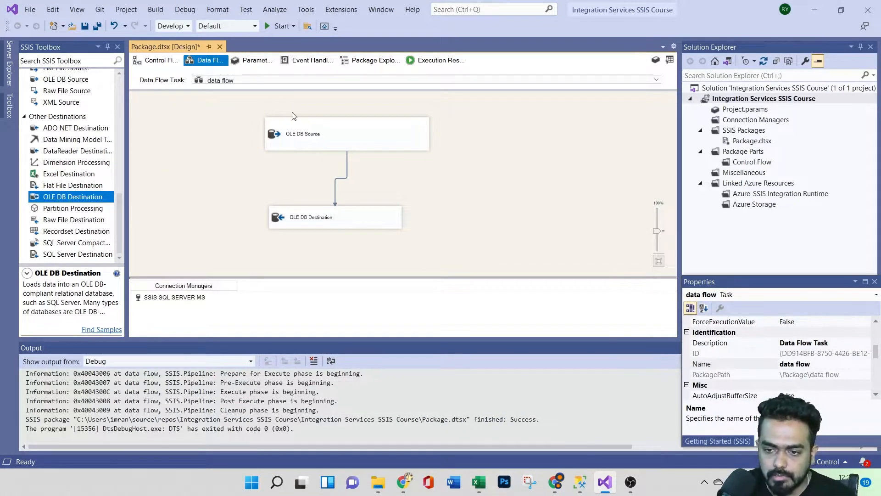
Step: Run the package, switch to SQL Server Management Studio, and rerun the top 1000 rows query on dbo.Output01
{"action": "left_click", "coordinate": [282, 26]}
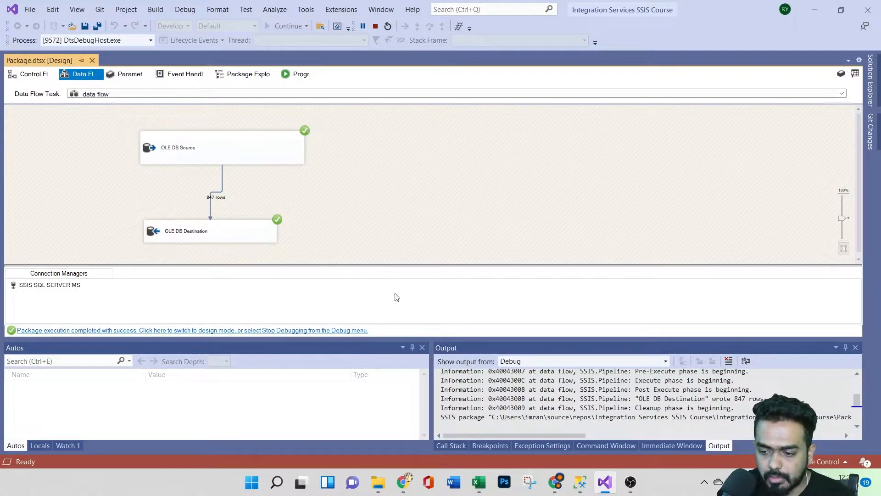
{"action": "mouse_move", "coordinate": [577, 490]}
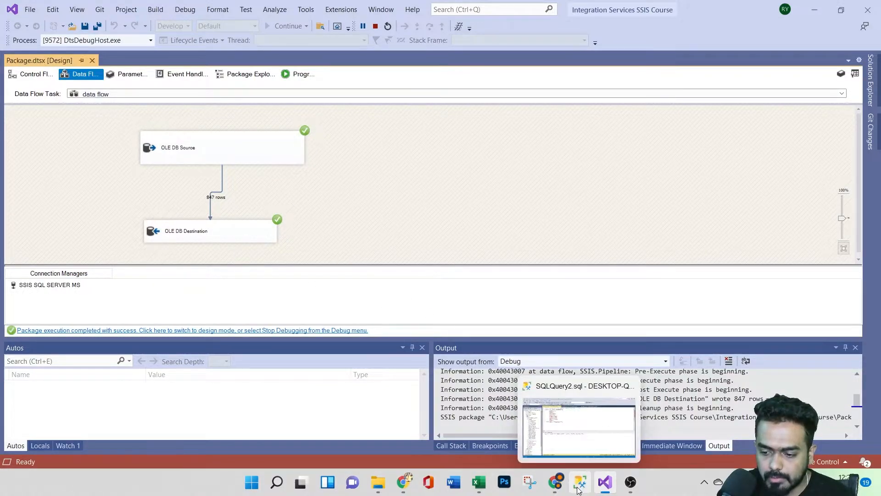
{"action": "left_click", "coordinate": [563, 399]}
{"action": "left_click_drag", "start_coordinate": [317, 196], "coordinate": [164, 98]}
{"action": "left_click", "coordinate": [151, 52]}
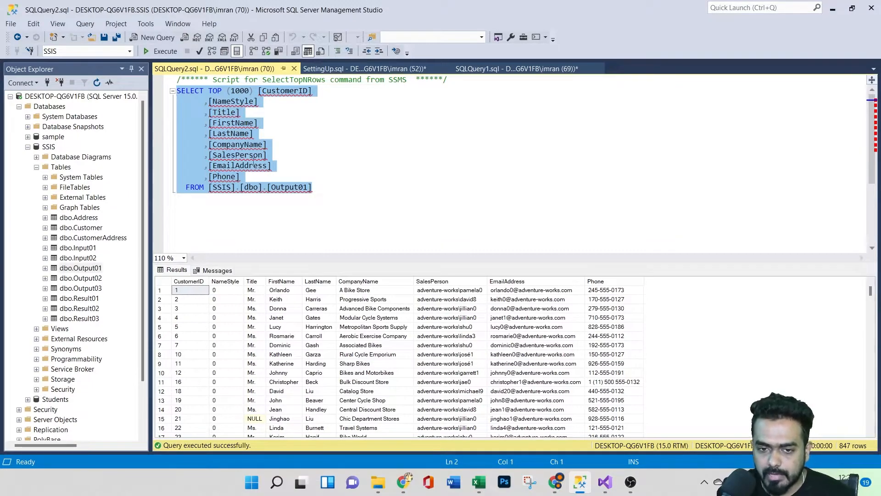
Step: Switch to Visual Studio and examine the package run's debug output log from its beginning
{"action": "left_click", "coordinate": [604, 482]}
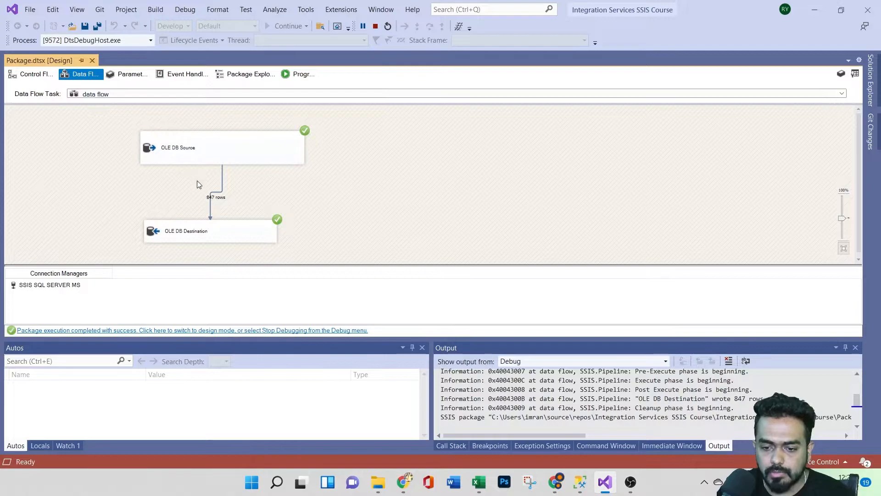
{"action": "scroll", "coordinate": [572, 410], "scroll_direction": "up", "scroll_amount": 10}
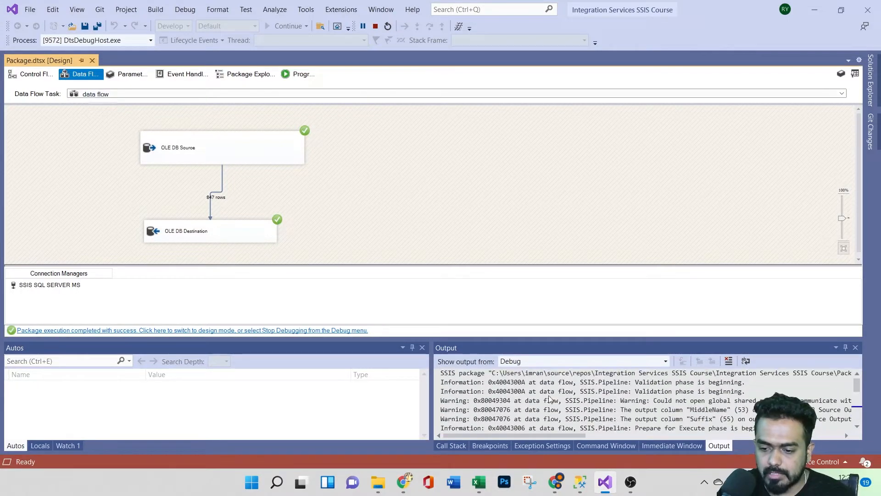
Step: Return the package to design mode and examine the Excel, Flat File and Oracle source types in the Source Assistant without adding a source
{"action": "left_click", "coordinate": [193, 331]}
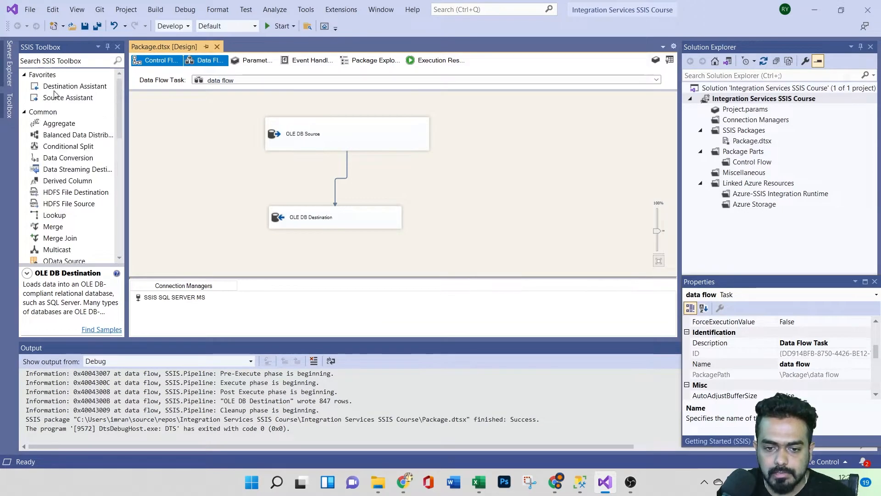
{"action": "left_click", "coordinate": [55, 97]}
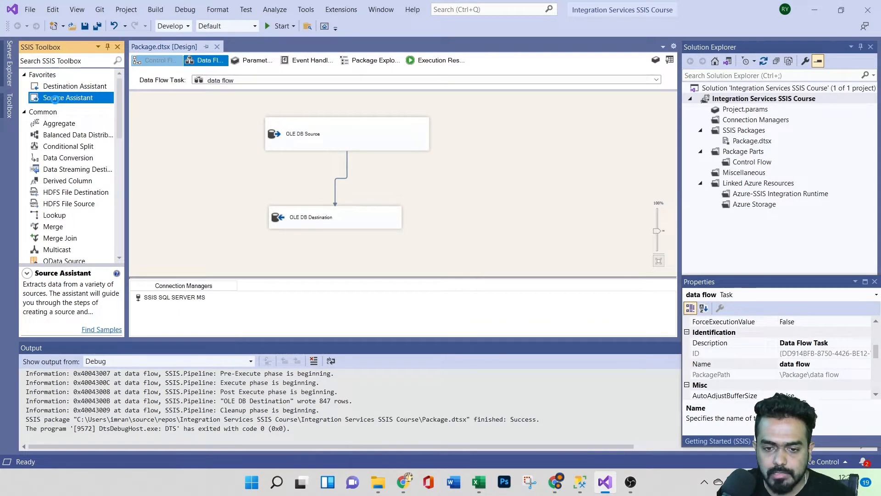
{"action": "double_click", "coordinate": [54, 97]}
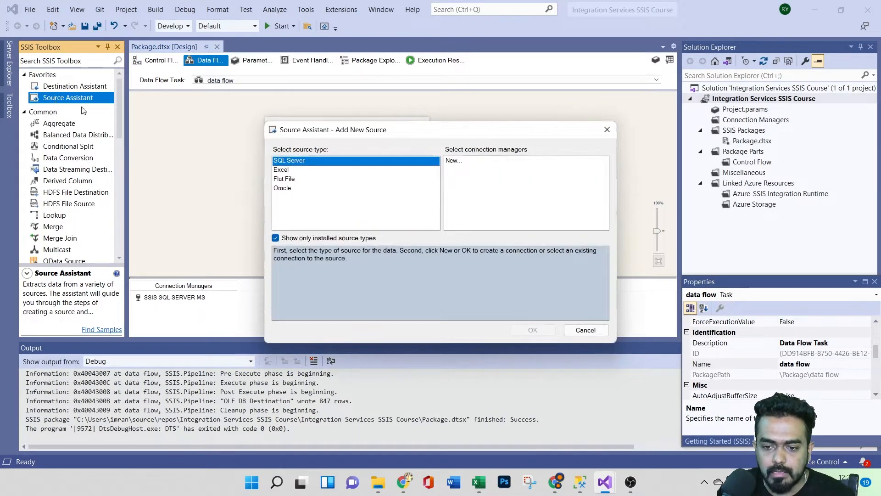
{"action": "left_click", "coordinate": [301, 169]}
{"action": "left_click", "coordinate": [299, 179]}
{"action": "left_click", "coordinate": [298, 189]}
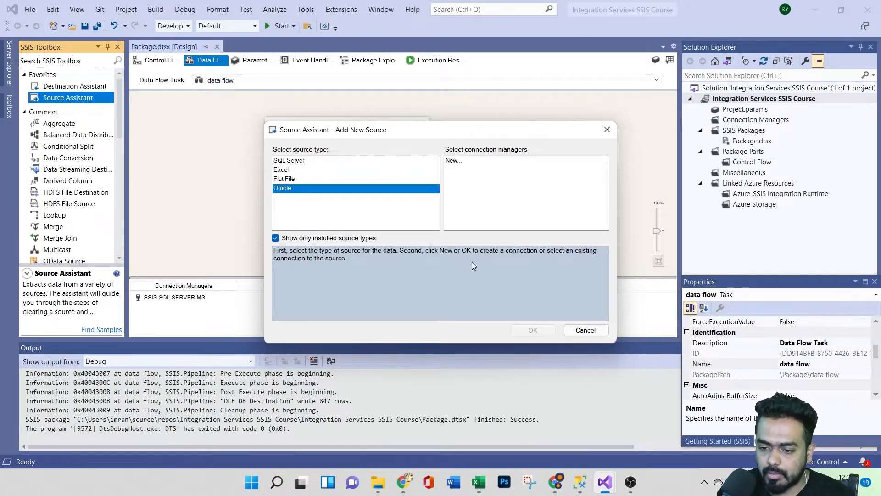
{"action": "left_click", "coordinate": [586, 329]}
Step: Examine the destination types offered by the Destination Assistant, including Oracle, without adding a destination
{"action": "left_click", "coordinate": [79, 87]}
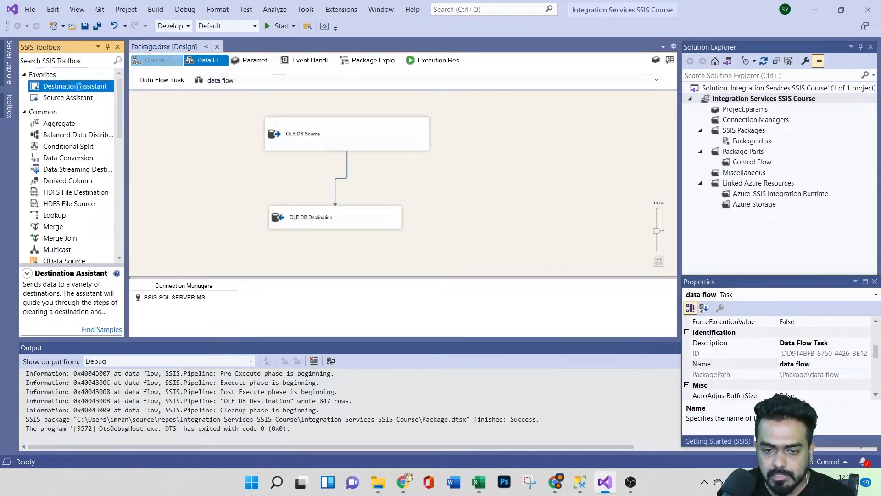
{"action": "double_click", "coordinate": [78, 87]}
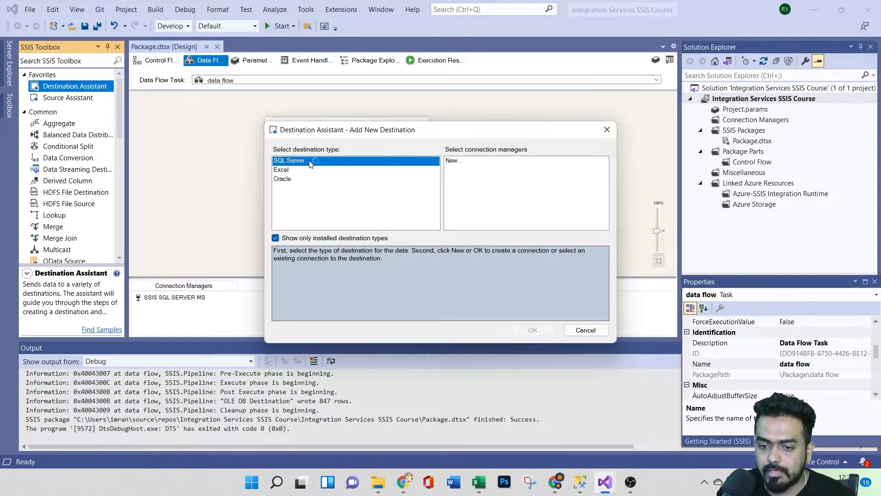
{"action": "left_click", "coordinate": [295, 180]}
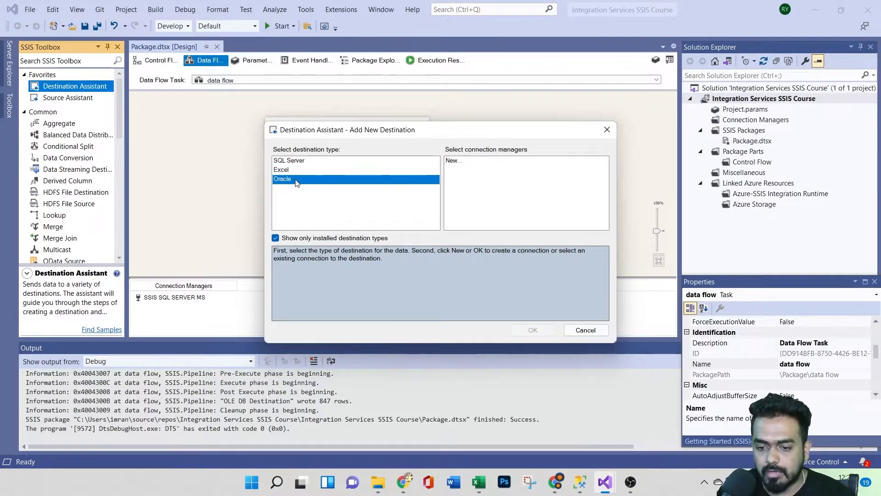
{"action": "left_click", "coordinate": [585, 329]}
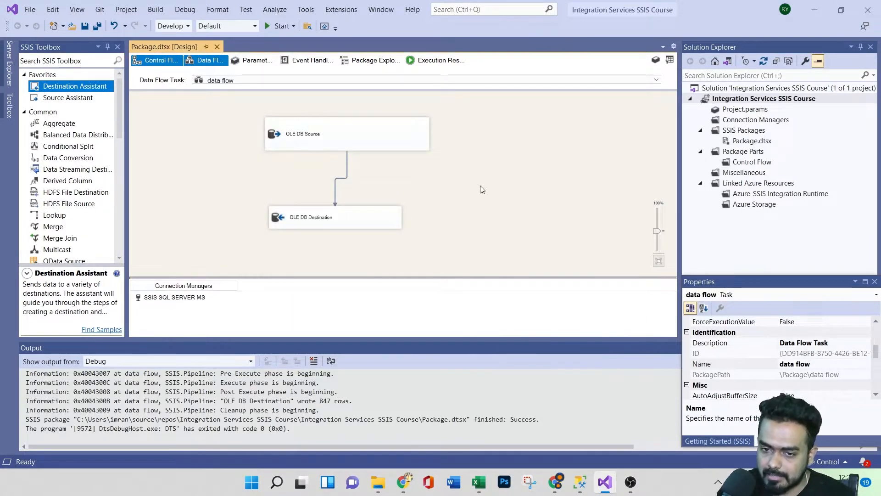
{"action": "left_click", "coordinate": [511, 185]}
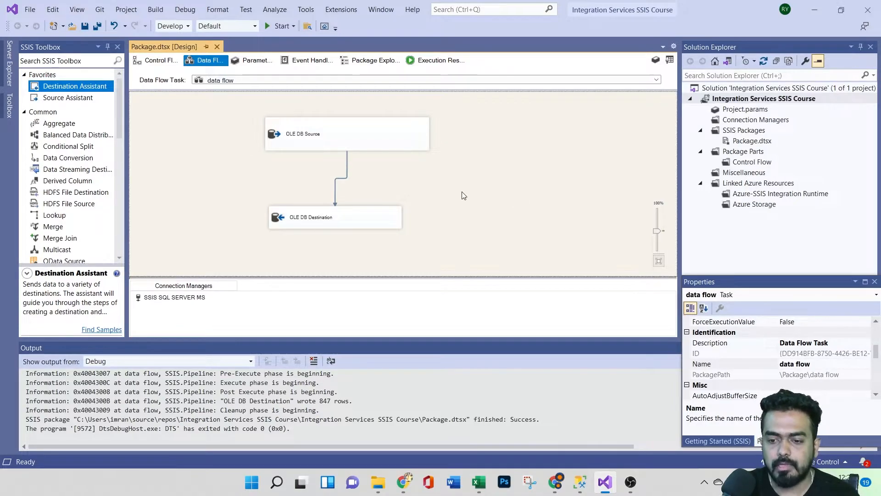
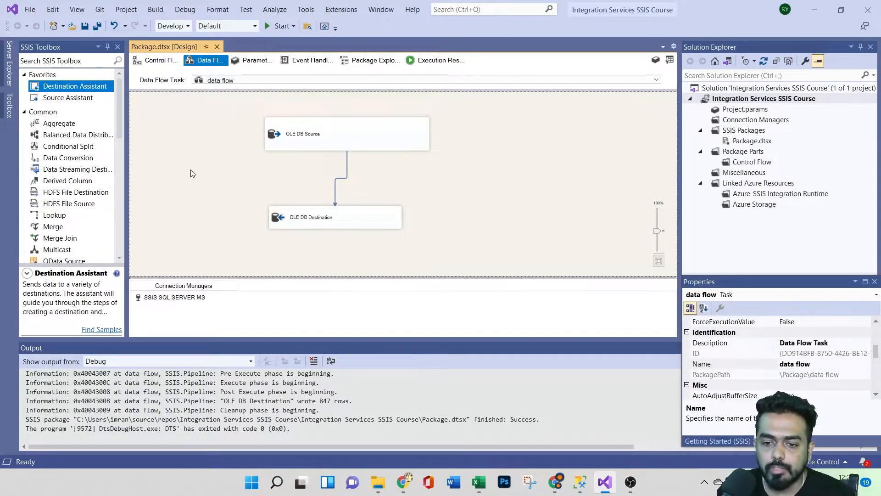
Step: Enable a data viewer on the data flow path between OLE DB Source and OLE DB Destination
{"action": "right_click", "coordinate": [347, 177]}
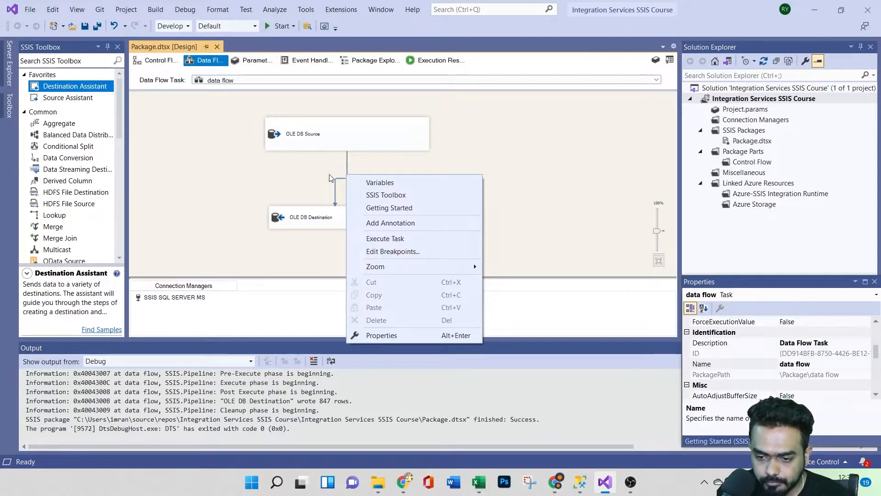
{"action": "left_click", "coordinate": [299, 178]}
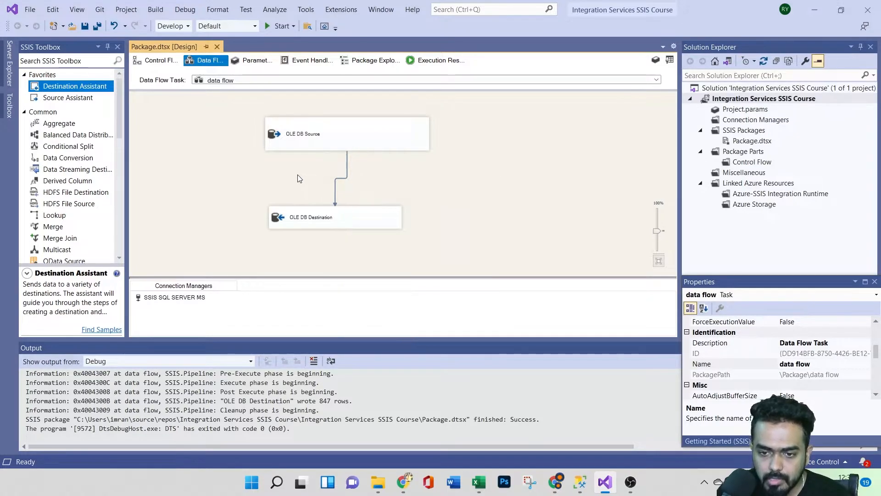
{"action": "left_click", "coordinate": [342, 180]}
{"action": "right_click", "coordinate": [342, 181]}
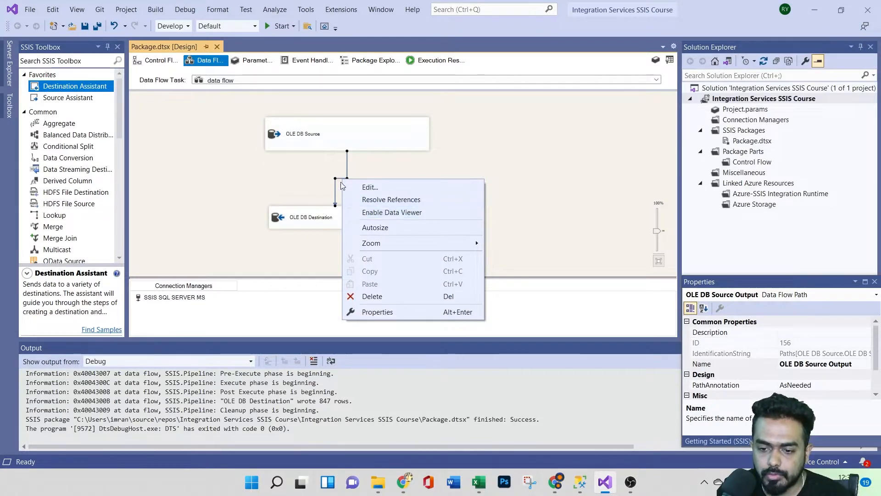
{"action": "left_click", "coordinate": [372, 212]}
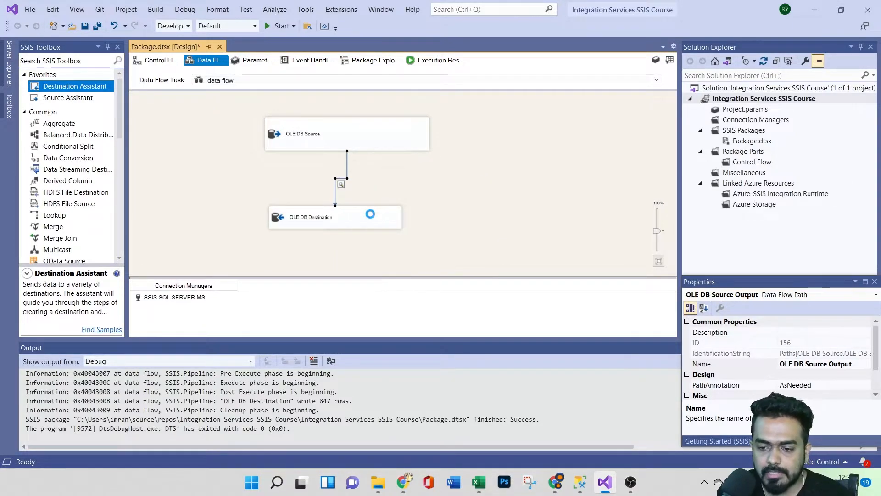
Step: Examine the general properties, column metadata and data viewer settings of the path in the Data Flow Path Editor
{"action": "double_click", "coordinate": [342, 184]}
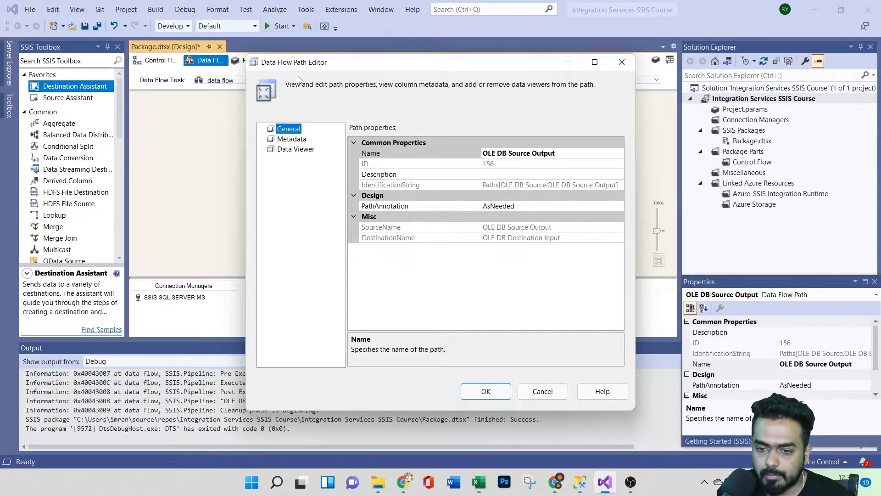
{"action": "left_click", "coordinate": [288, 139]}
{"action": "left_click", "coordinate": [296, 149]}
{"action": "left_click", "coordinate": [296, 129]}
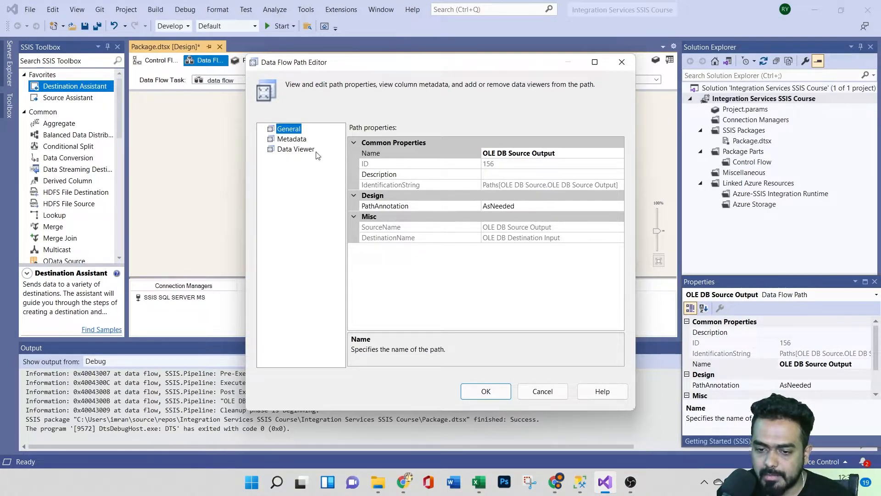
{"action": "left_click", "coordinate": [291, 138]}
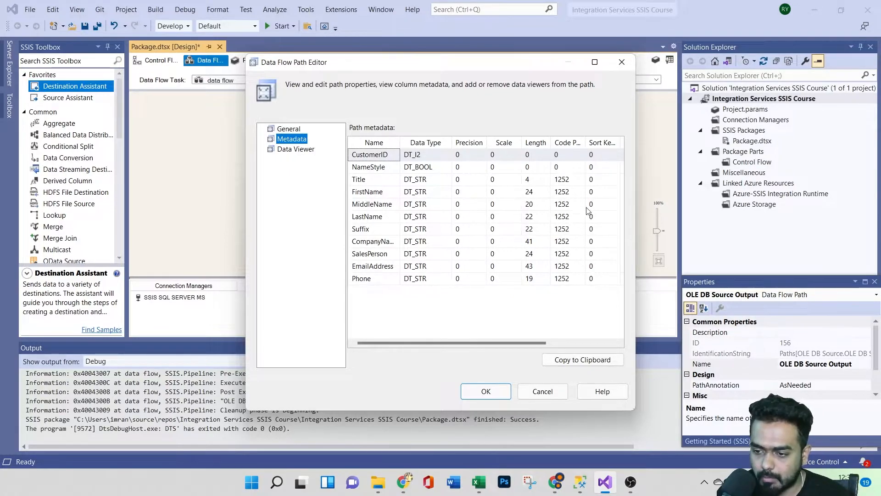
Step: Remove EmailAddress from the data viewer's displayed columns, add it back after Phone, and apply the path settings
{"action": "left_click", "coordinate": [304, 154]}
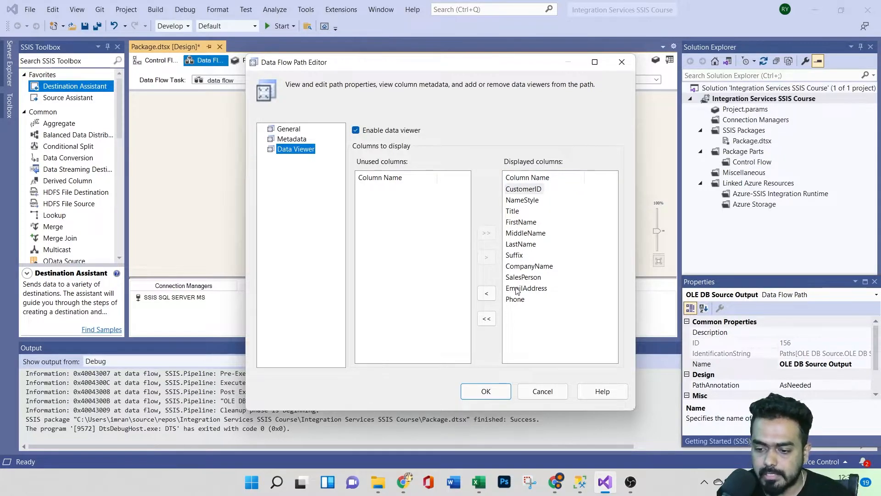
{"action": "left_click", "coordinate": [517, 291]}
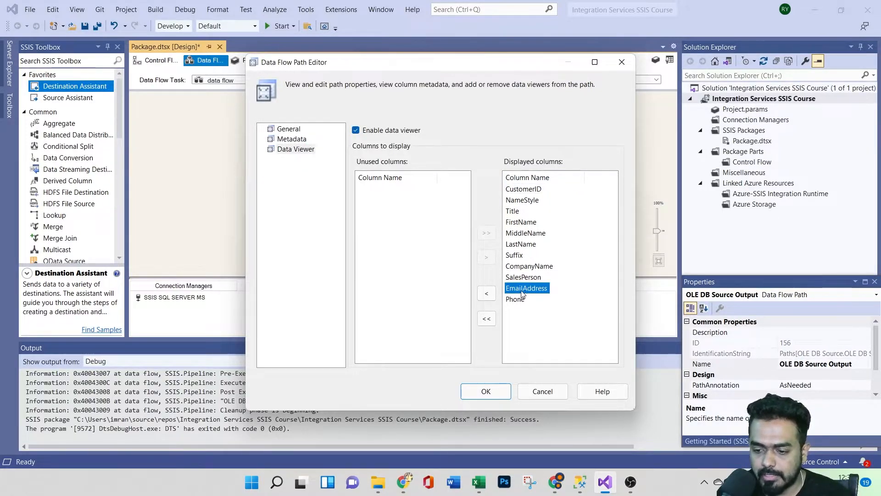
{"action": "left_click", "coordinate": [488, 293]}
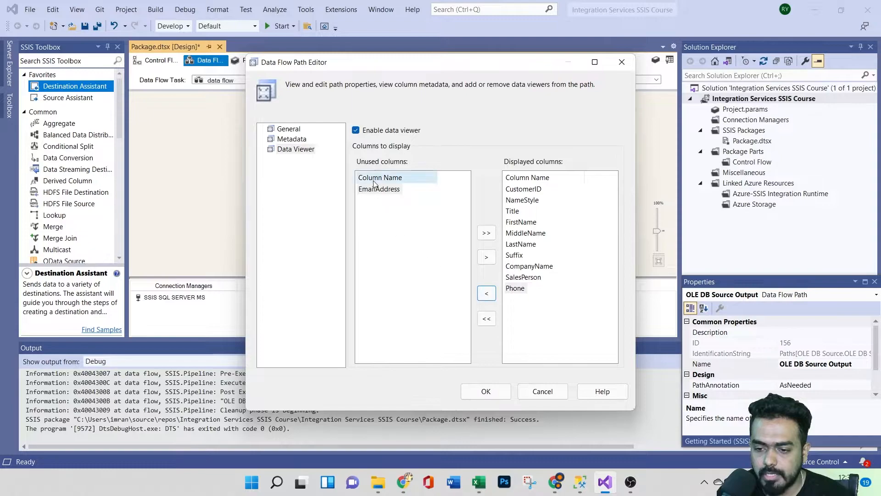
{"action": "left_click", "coordinate": [486, 256]}
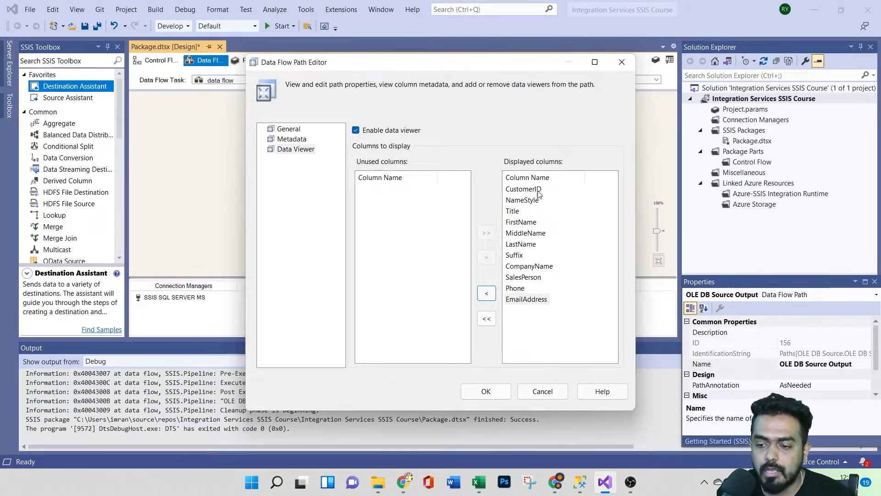
{"action": "left_click", "coordinate": [486, 391]}
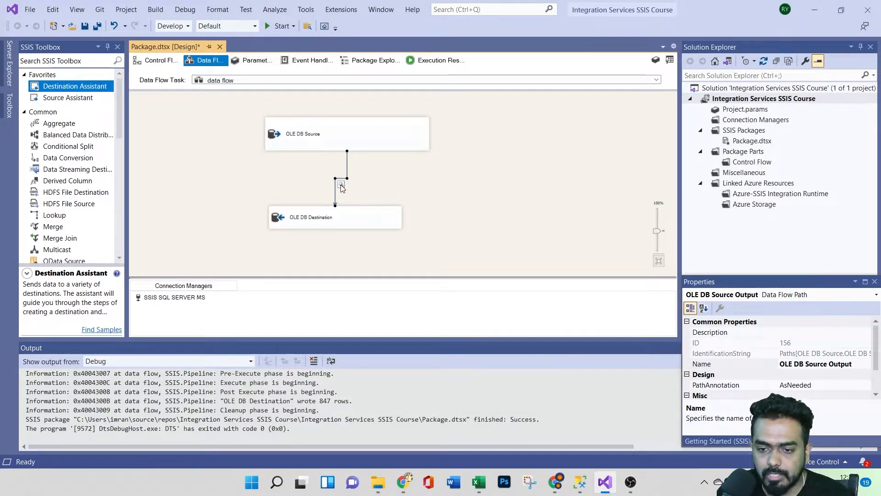
Step: Run the package and look through the rows in the OLE DB Source Output data viewer, moved clear of the data flow diagram
{"action": "left_click", "coordinate": [274, 26]}
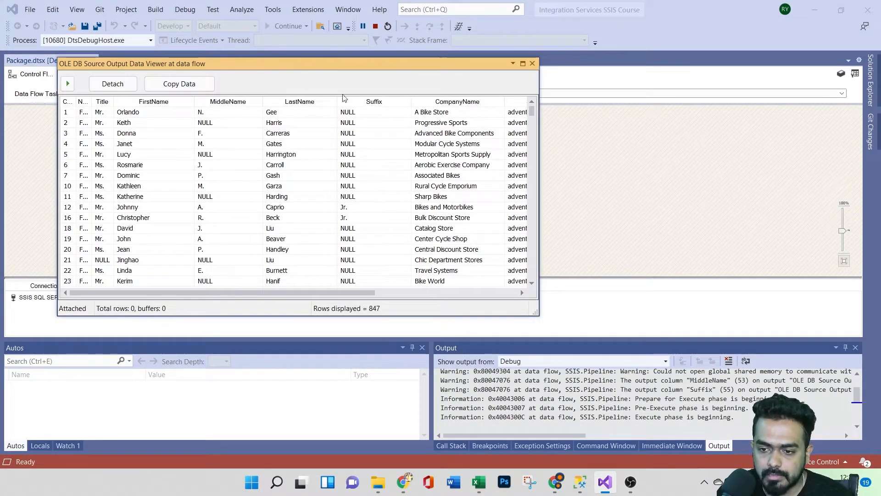
{"action": "left_click_drag", "start_coordinate": [248, 64], "coordinate": [513, 88]}
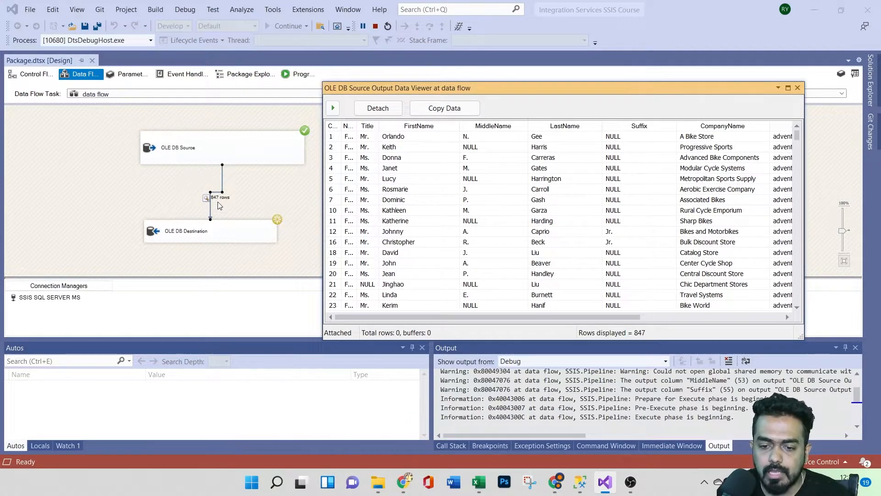
{"action": "scroll", "coordinate": [467, 215], "scroll_direction": "down", "scroll_amount": 5}
{"action": "scroll", "coordinate": [455, 211], "scroll_direction": "up", "scroll_amount": 5}
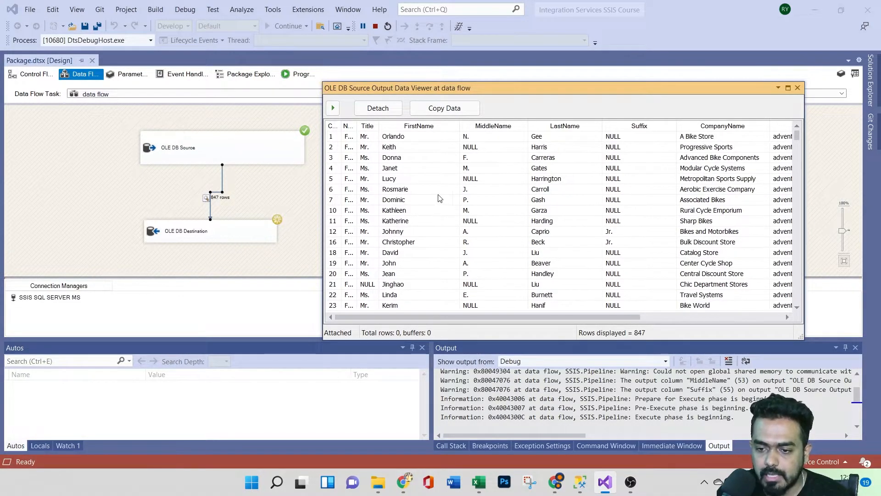
Step: Copy the data viewer's rows, paste them at cell C2 of a blank Excel workbook, and close the workbook
{"action": "left_click", "coordinate": [451, 109]}
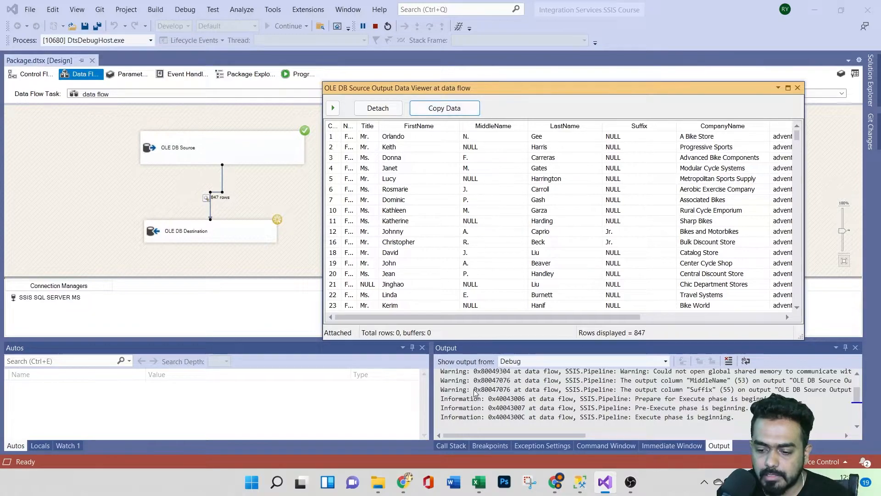
{"action": "left_click", "coordinate": [477, 485]}
{"action": "left_click", "coordinate": [97, 167]}
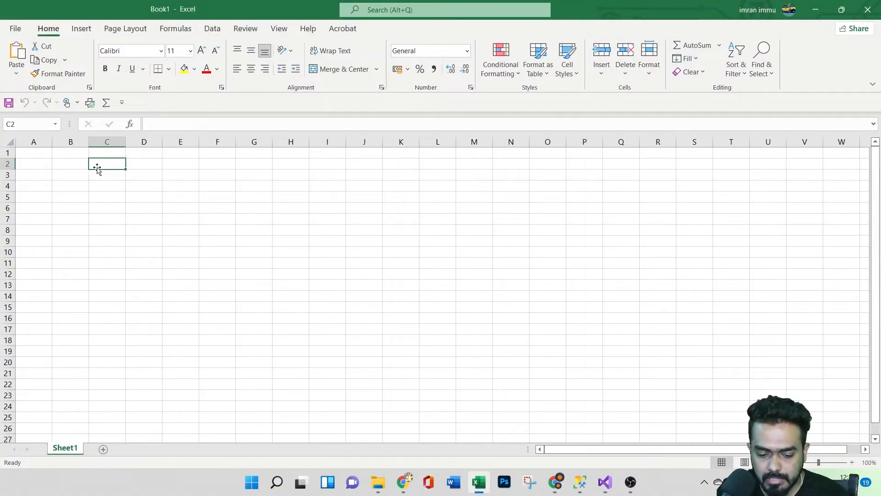
{"action": "key", "text": "ctrl+v"}
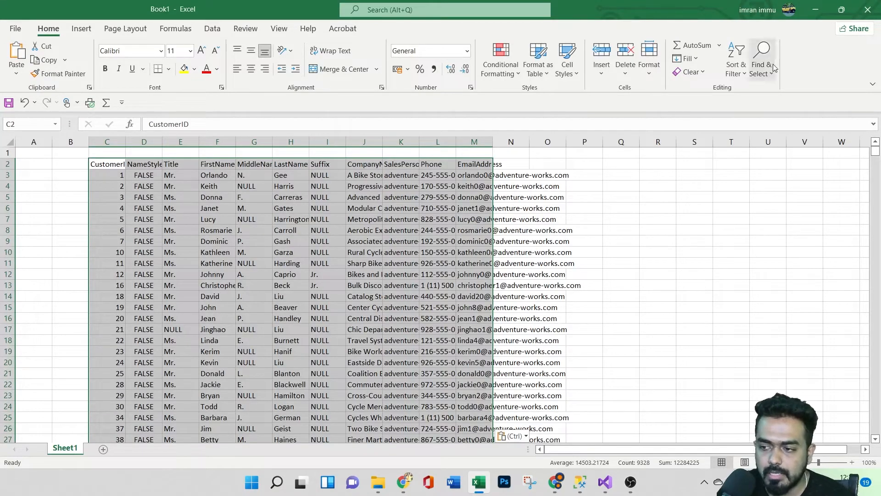
{"action": "left_click", "coordinate": [867, 9]}
{"action": "left_click", "coordinate": [493, 304]}
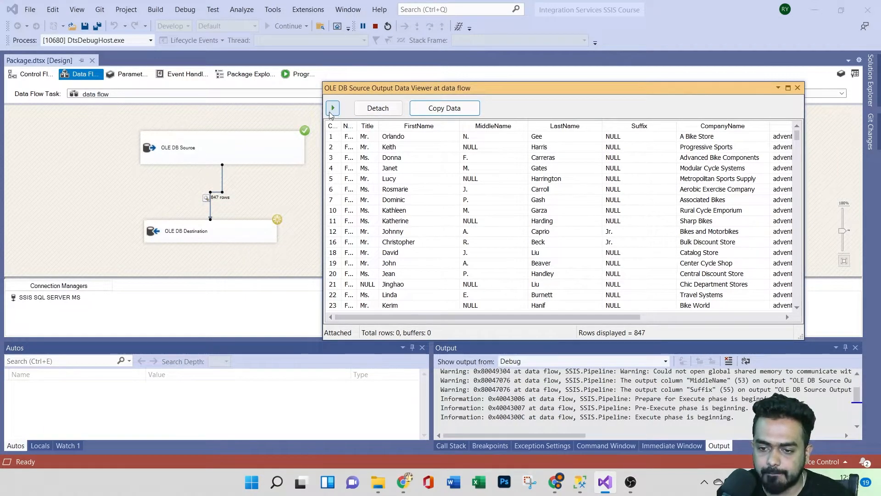
Step: Detach the data viewer, switch to SQL Server Management Studio, and rerun the top 1000 rows query on dbo.Output01
{"action": "left_click", "coordinate": [373, 111]}
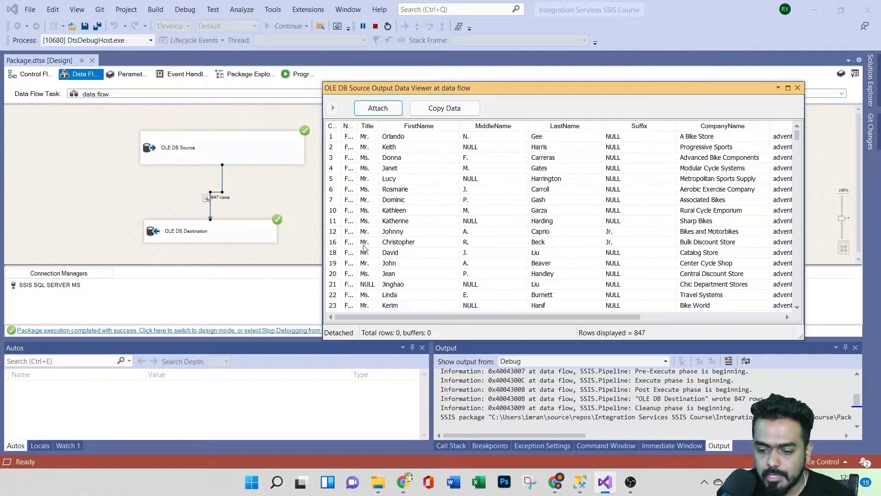
{"action": "left_click", "coordinate": [580, 482]}
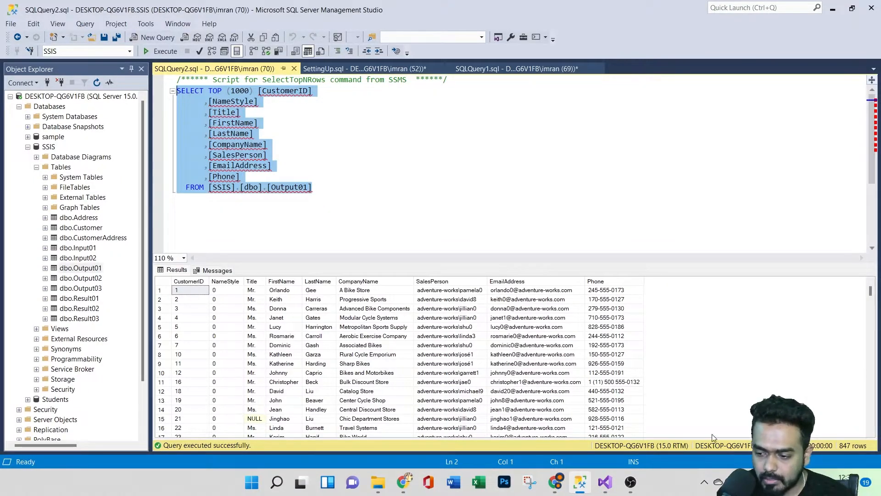
{"action": "left_click_drag", "start_coordinate": [375, 202], "coordinate": [164, 92]}
{"action": "left_click", "coordinate": [147, 51]}
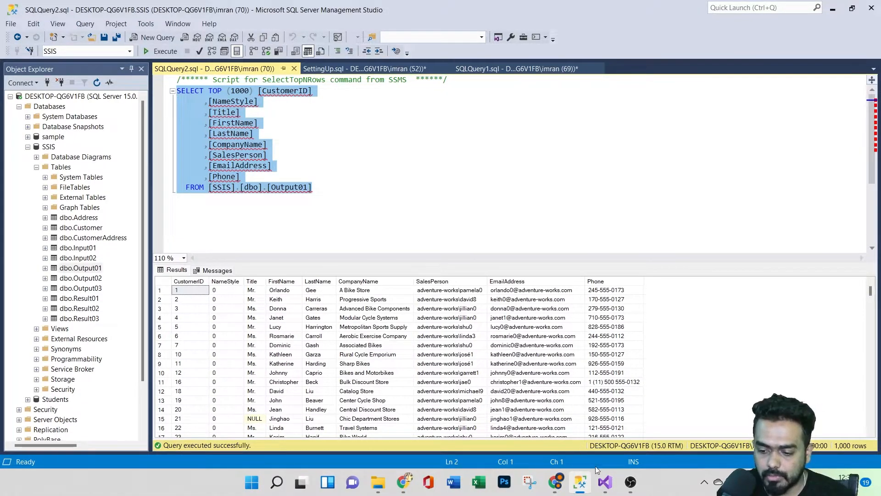
Step: Switch to Visual Studio, close the data viewer, and run the package again from design mode
{"action": "key", "text": "alt+Tab"}
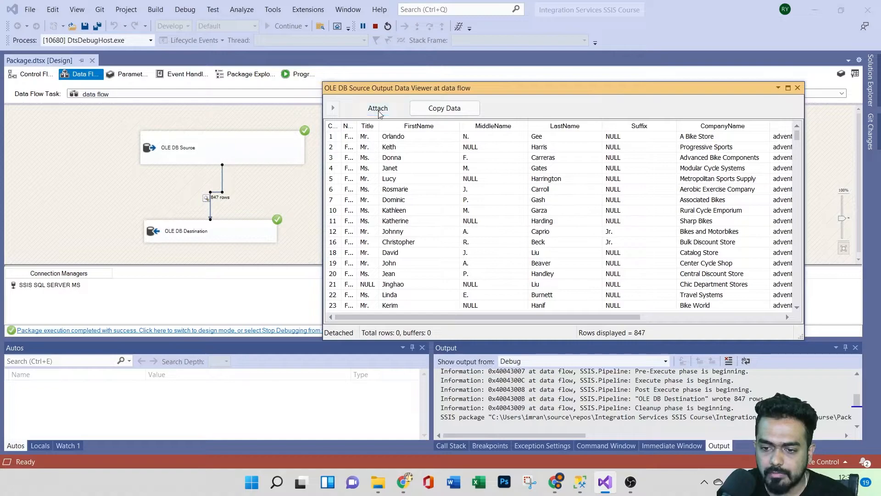
{"action": "left_click", "coordinate": [797, 87]}
{"action": "left_click", "coordinate": [192, 330]}
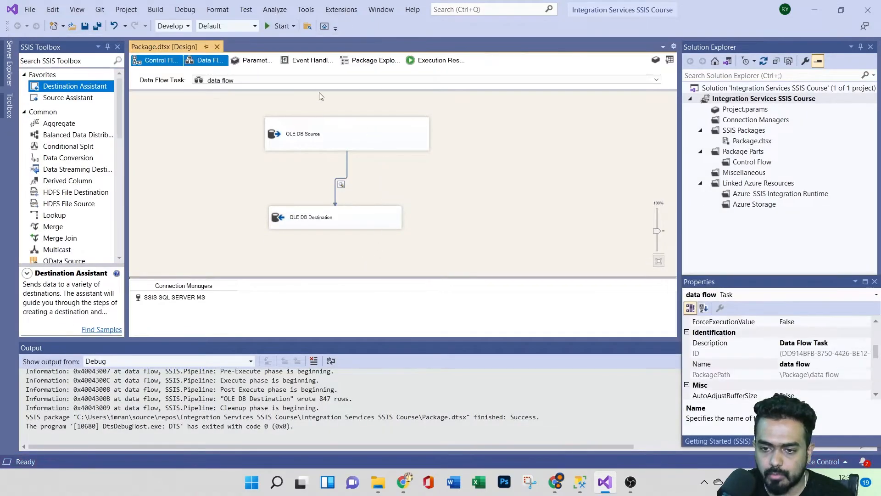
{"action": "left_click", "coordinate": [274, 27]}
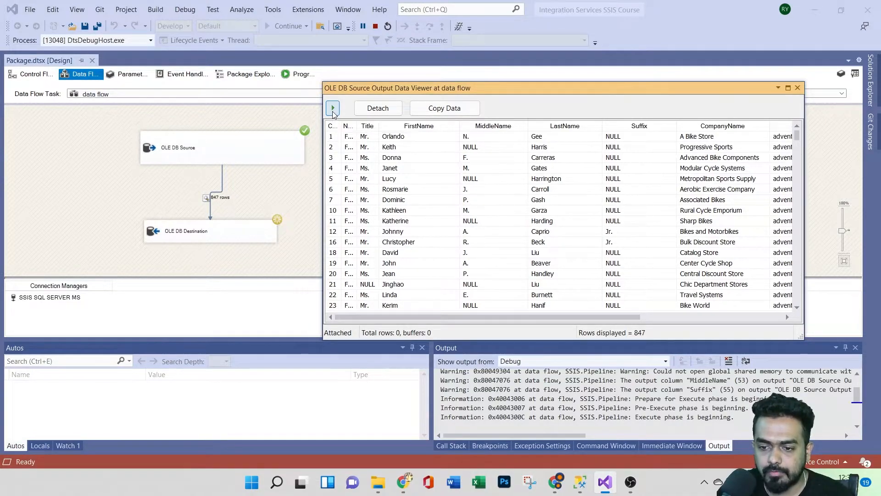
Step: Resume the data flow from the data viewer, then switch to SQL Server Management Studio and rerun the top 1000 rows query on dbo.Output01
{"action": "left_click", "coordinate": [334, 112]}
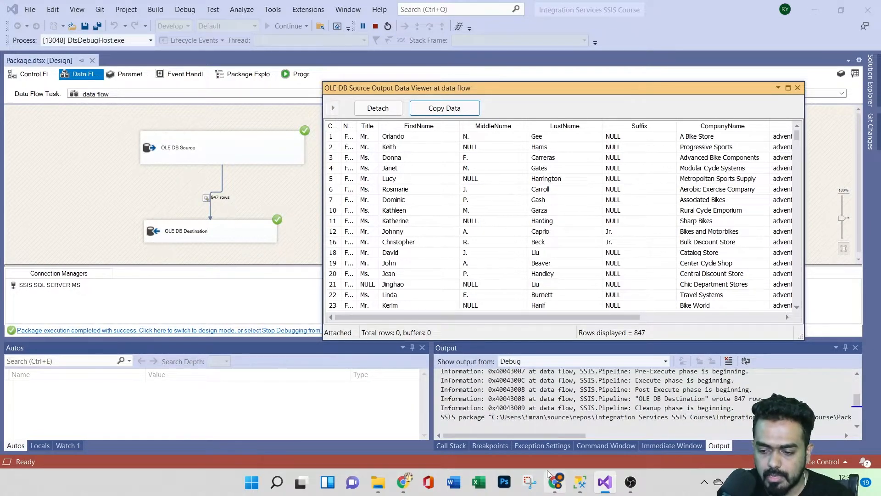
{"action": "mouse_move", "coordinate": [555, 479]}
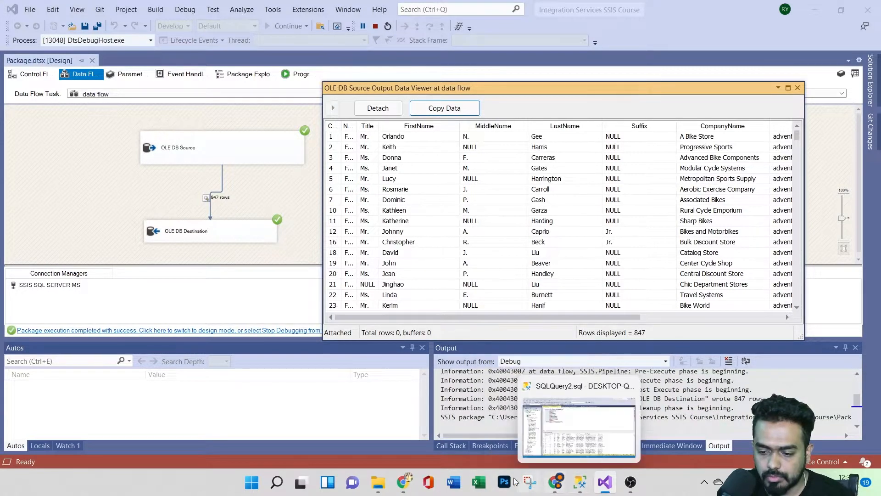
{"action": "left_click", "coordinate": [579, 481]}
{"action": "left_click_drag", "start_coordinate": [328, 188], "coordinate": [176, 90]}
{"action": "key", "text": "F5"}
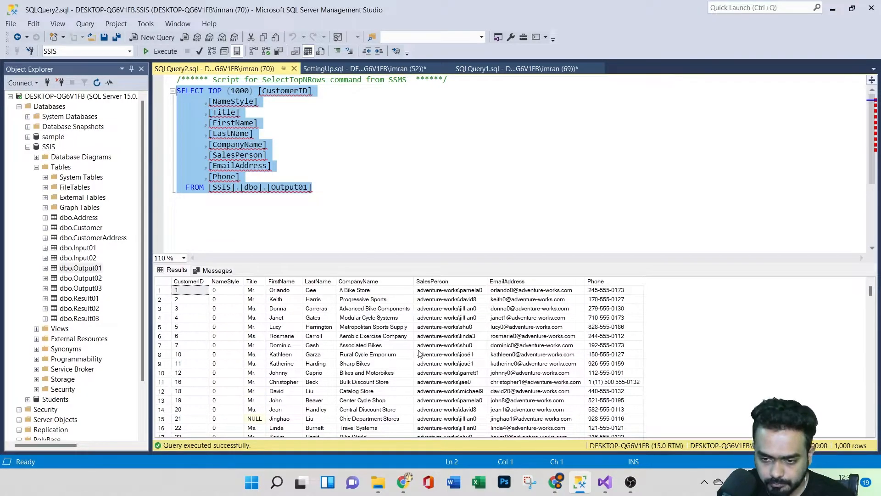
{"action": "left_click", "coordinate": [355, 180]}
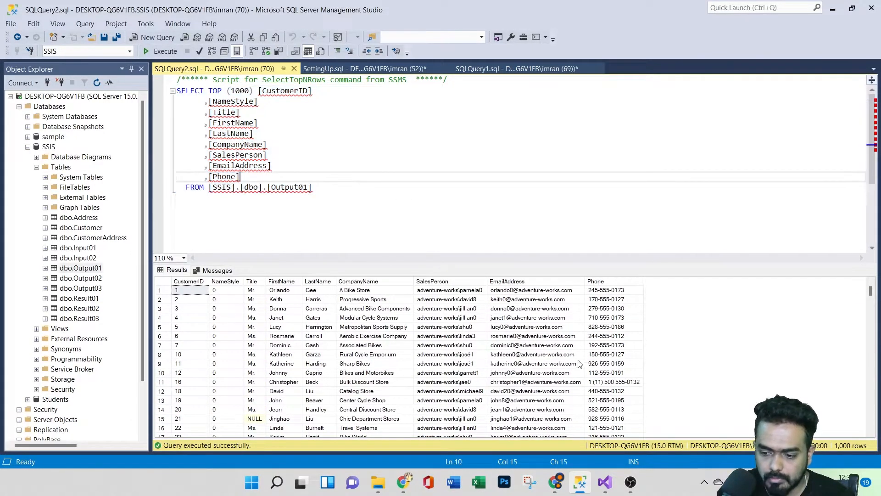
Step: Check the package execution in Visual Studio, then return to SQL Server Management Studio and execute the full dbo.Output01 query again
{"action": "mouse_move", "coordinate": [605, 481]}
{"action": "left_click", "coordinate": [579, 421]}
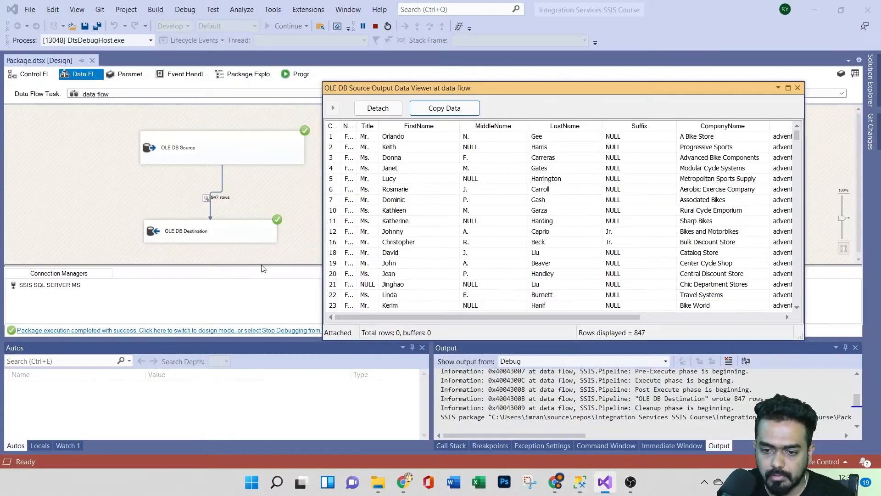
{"action": "scroll", "coordinate": [516, 223], "scroll_direction": "up", "scroll_amount": 6}
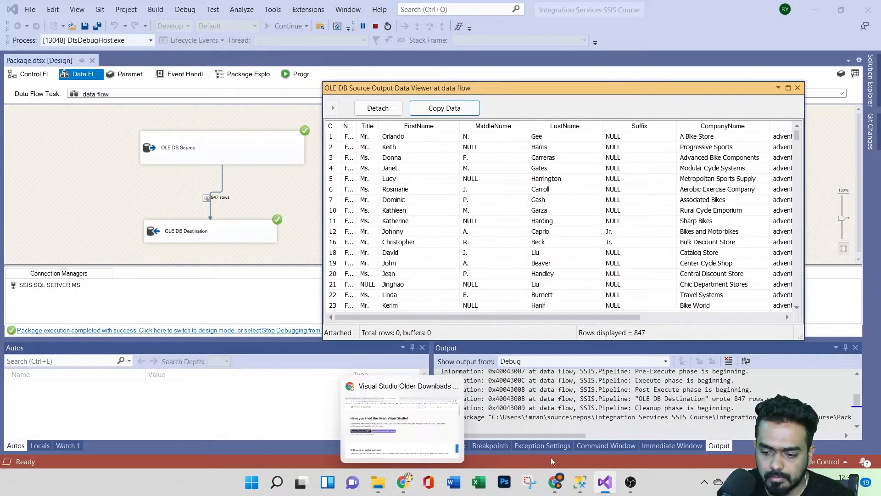
{"action": "left_click", "coordinate": [579, 482]}
{"action": "left_click_drag", "start_coordinate": [267, 154], "coordinate": [273, 165]}
{"action": "left_click_drag", "start_coordinate": [328, 191], "coordinate": [177, 91]}
{"action": "left_click", "coordinate": [155, 52]}
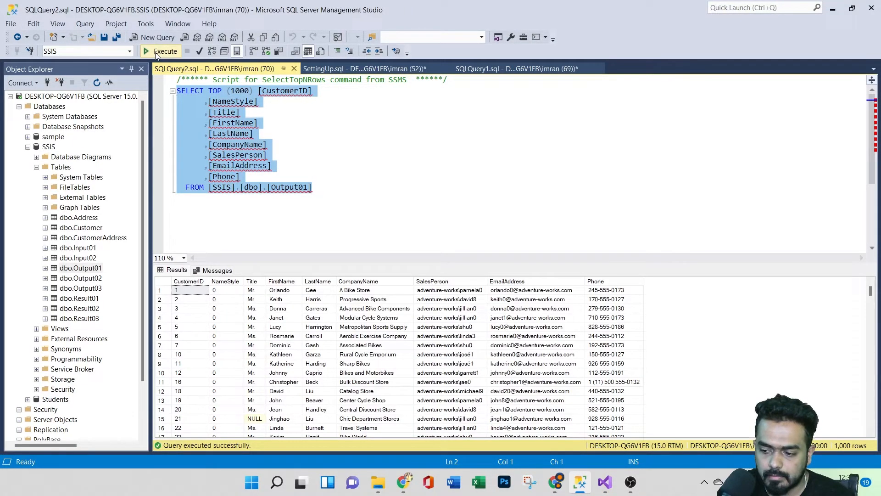
{"action": "left_click", "coordinate": [155, 53]}
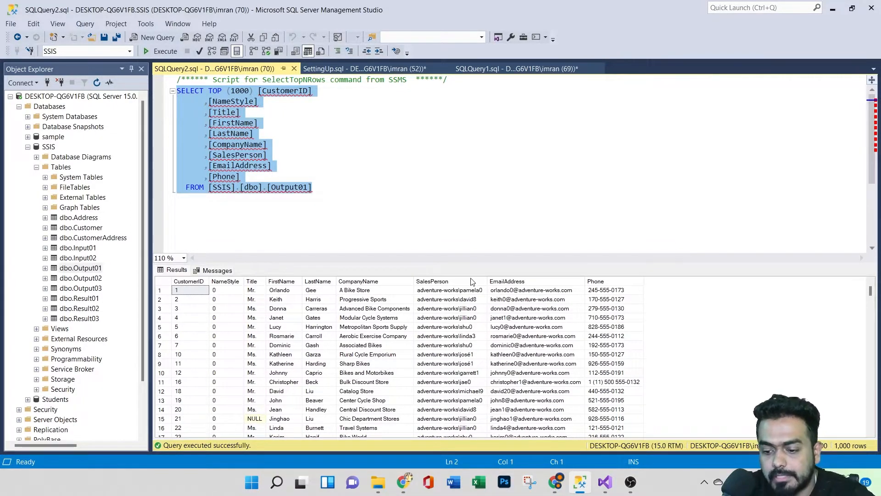
Step: Switch to Visual Studio, close the data viewer, and return the package to design mode
{"action": "left_click", "coordinate": [597, 484]}
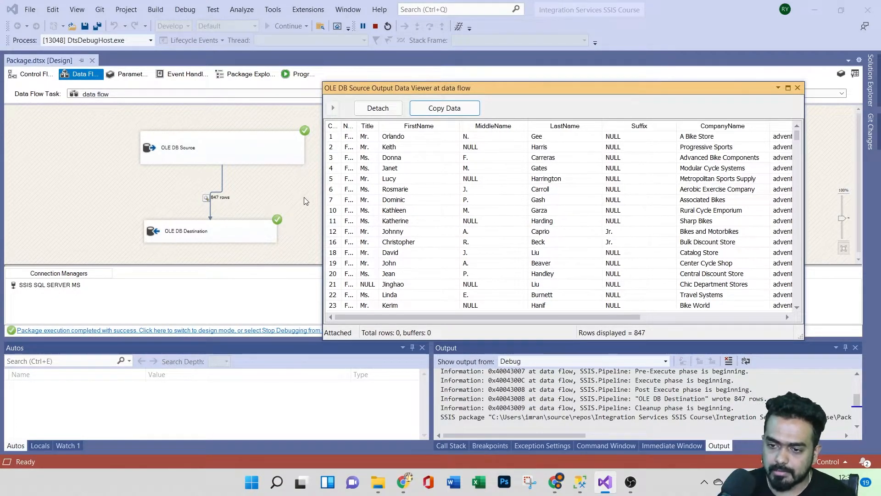
{"action": "left_click", "coordinate": [798, 87]}
{"action": "left_click", "coordinate": [222, 330]}
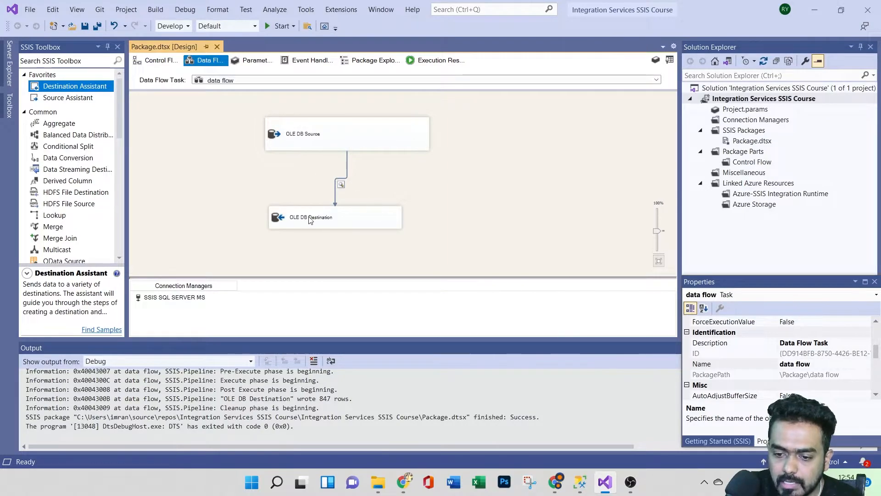
Step: Switch to SQL Server Management Studio, review the output table definitions in SettingUp.sql, and query the top 1000 rows of dbo.Output02
{"action": "mouse_move", "coordinate": [579, 480]}
{"action": "left_click", "coordinate": [573, 462]}
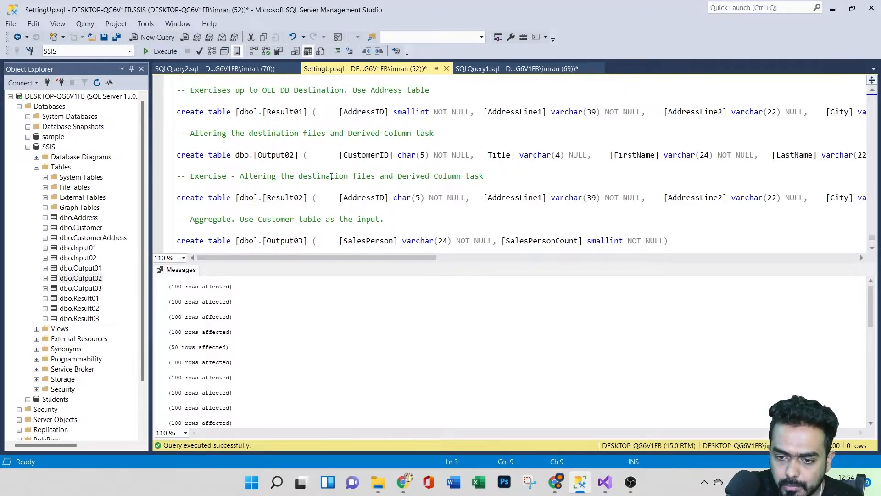
{"action": "scroll", "coordinate": [331, 177], "scroll_direction": "up", "scroll_amount": 1}
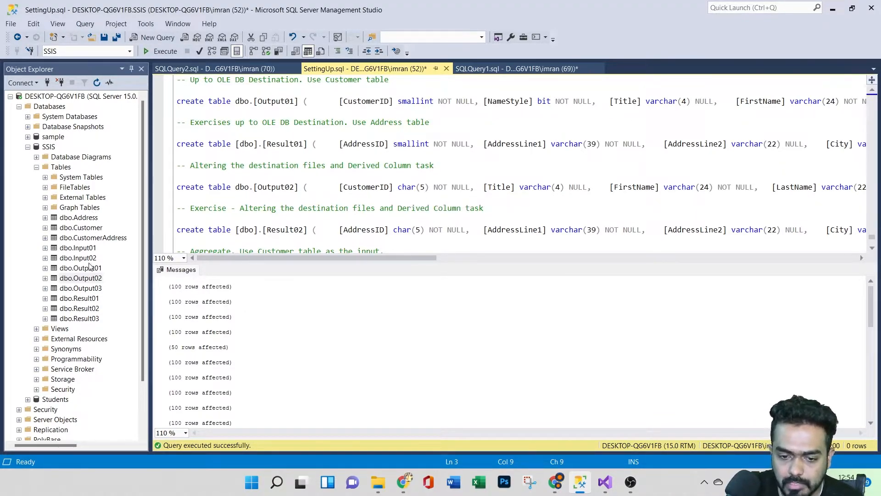
{"action": "right_click", "coordinate": [84, 279]}
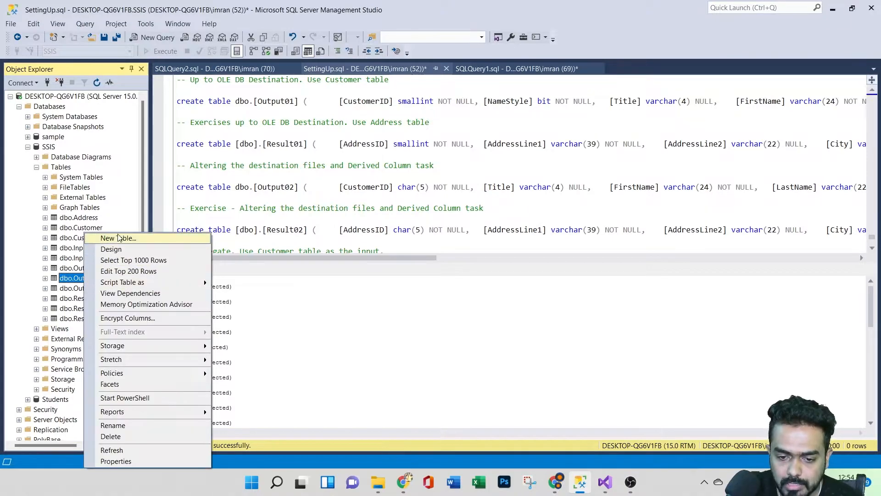
{"action": "left_click", "coordinate": [128, 261]}
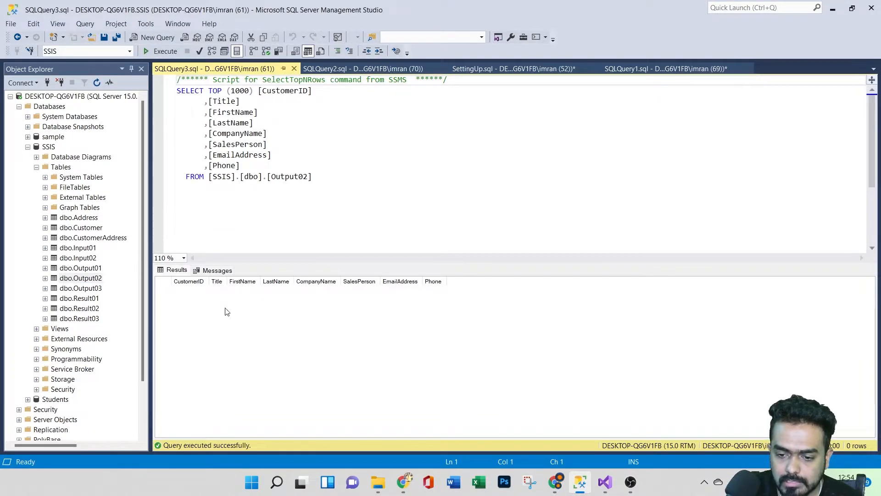
Step: In Visual Studio, change the OLE DB Destination's table to [dbo].[Output02], review its column mappings, and accept the changes
{"action": "left_click", "coordinate": [605, 482]}
{"action": "double_click", "coordinate": [335, 221]}
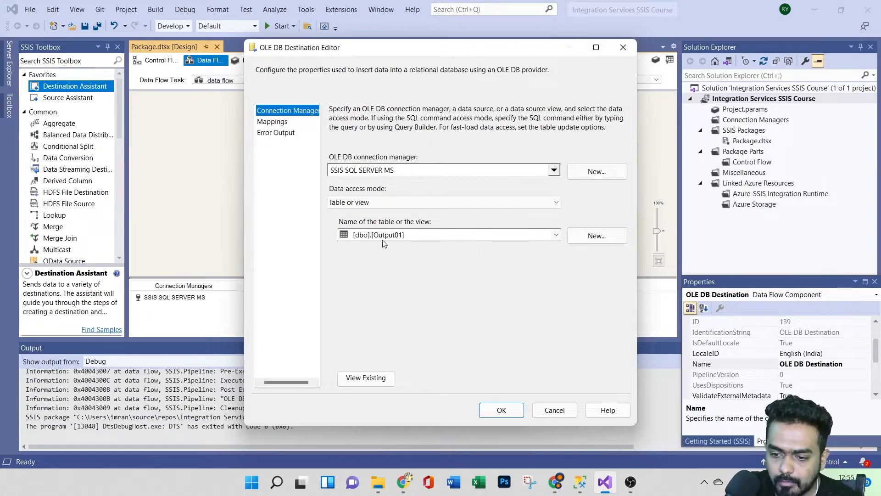
{"action": "left_click", "coordinate": [556, 235]}
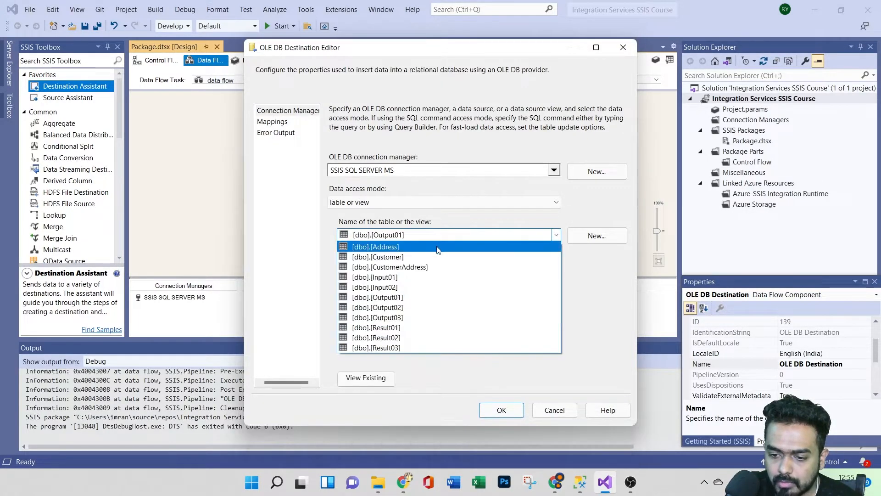
{"action": "left_click", "coordinate": [413, 307]}
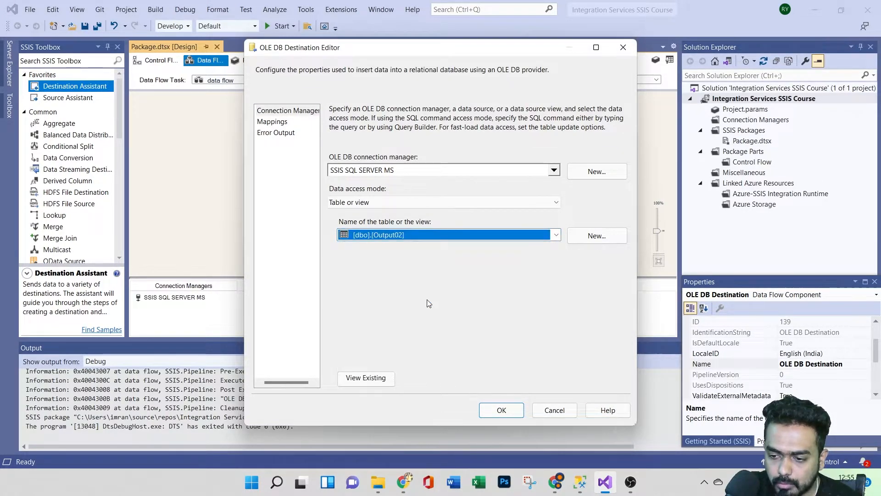
{"action": "left_click", "coordinate": [272, 121]}
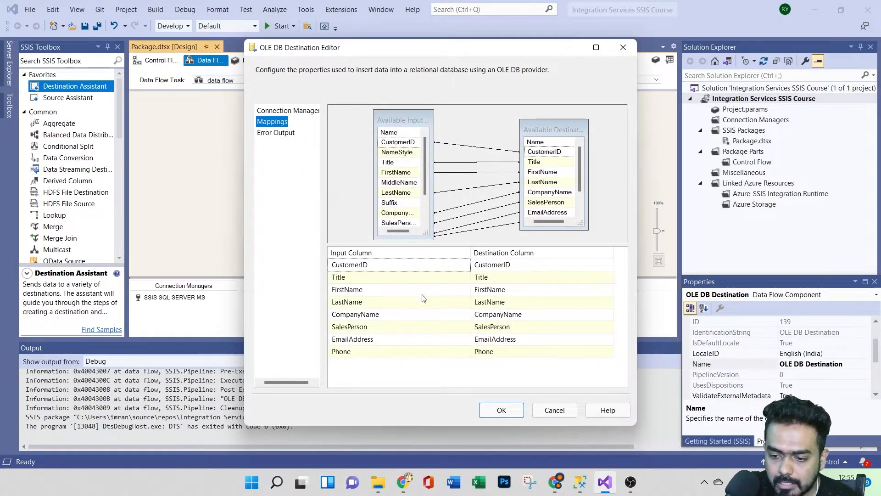
{"action": "left_click", "coordinate": [501, 409]}
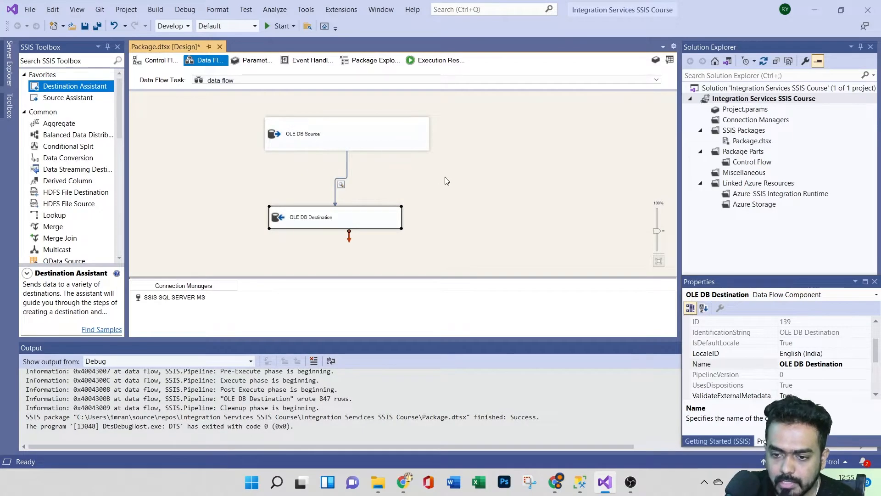
Step: Run the package, look through the data viewer's rows, let the data flow continue to completion, and close the viewer
{"action": "left_click", "coordinate": [276, 27]}
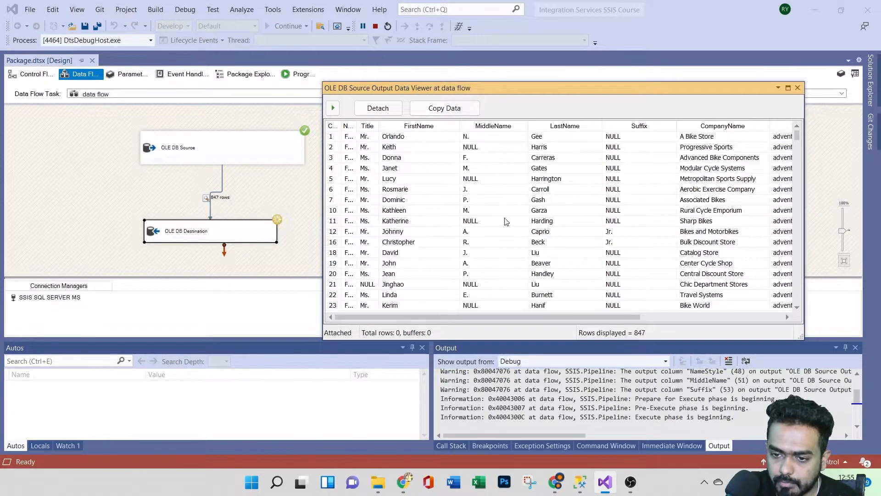
{"action": "scroll", "coordinate": [579, 192], "scroll_direction": "down", "scroll_amount": 5}
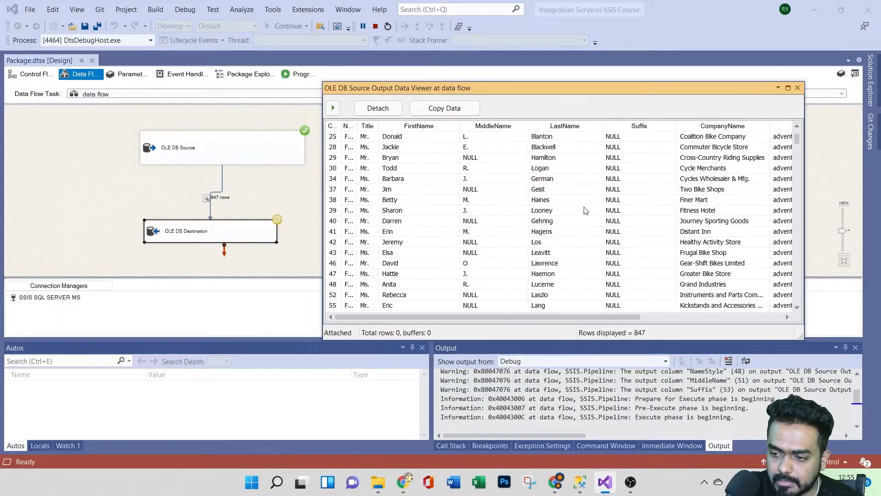
{"action": "scroll", "coordinate": [582, 210], "scroll_direction": "up", "scroll_amount": 4}
{"action": "scroll", "coordinate": [596, 207], "scroll_direction": "up", "scroll_amount": 1}
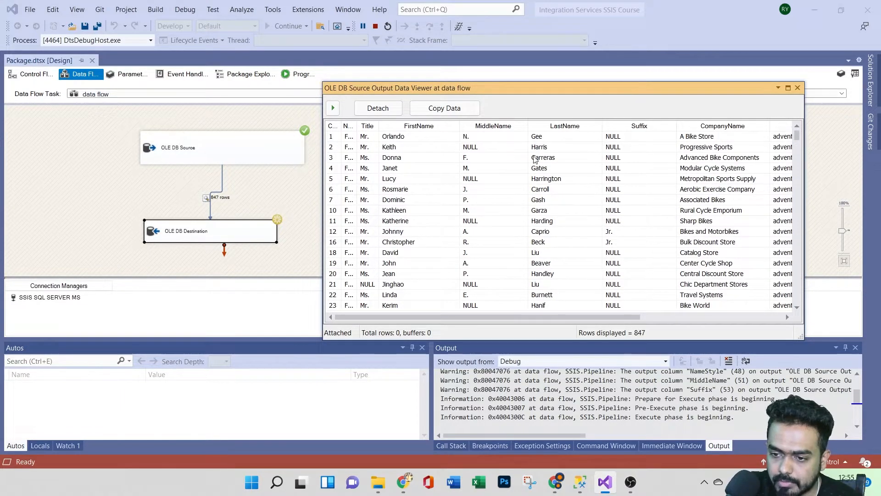
{"action": "left_click", "coordinate": [334, 108]}
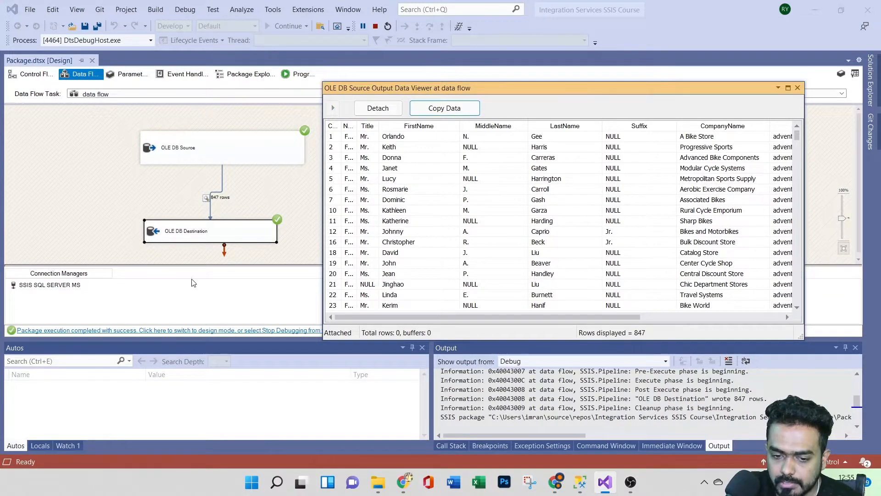
{"action": "left_click", "coordinate": [797, 89]}
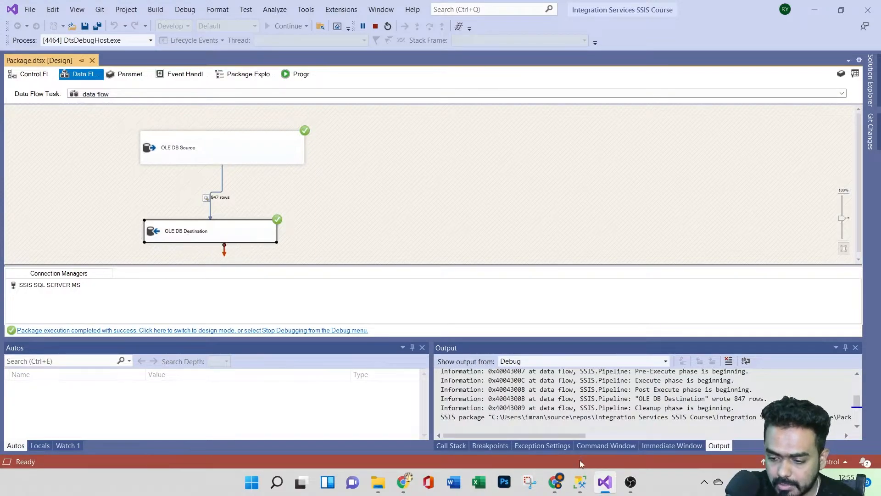
Step: Switch to SQL Server Management Studio, rerun the top 1000 rows query on dbo.Output02, and select the CustomerID column in the results
{"action": "left_click", "coordinate": [580, 481]}
{"action": "left_click_drag", "start_coordinate": [326, 176], "coordinate": [142, 88]}
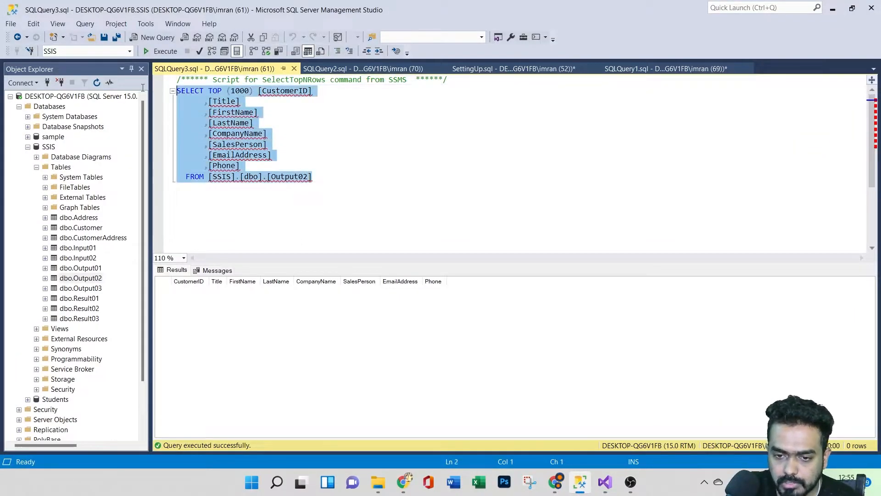
{"action": "left_click", "coordinate": [153, 51]}
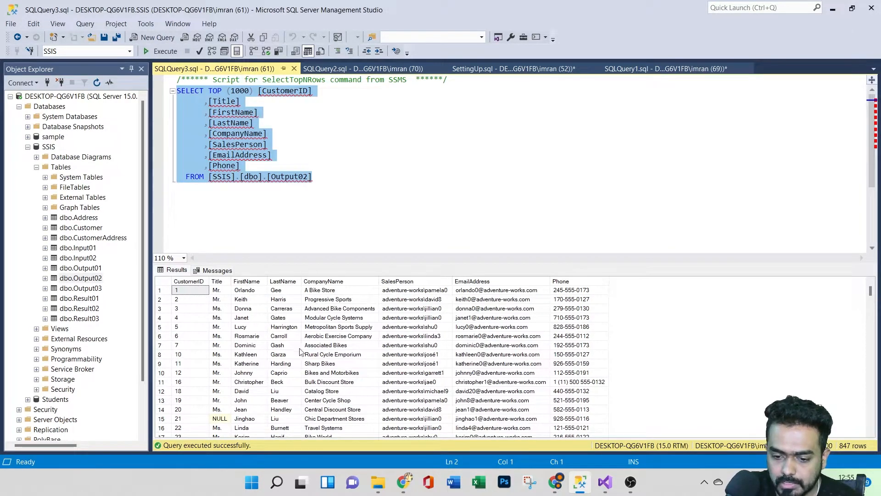
{"action": "left_click", "coordinate": [190, 282]}
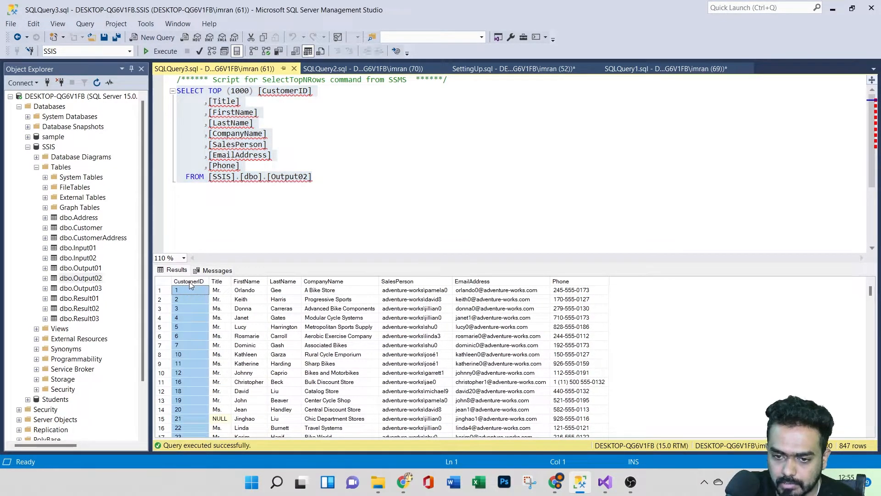
Step: Switch to Visual Studio, return the package to design mode, and open the Advanced Editor for the OLE DB Source
{"action": "key", "text": "alt+Tab"}
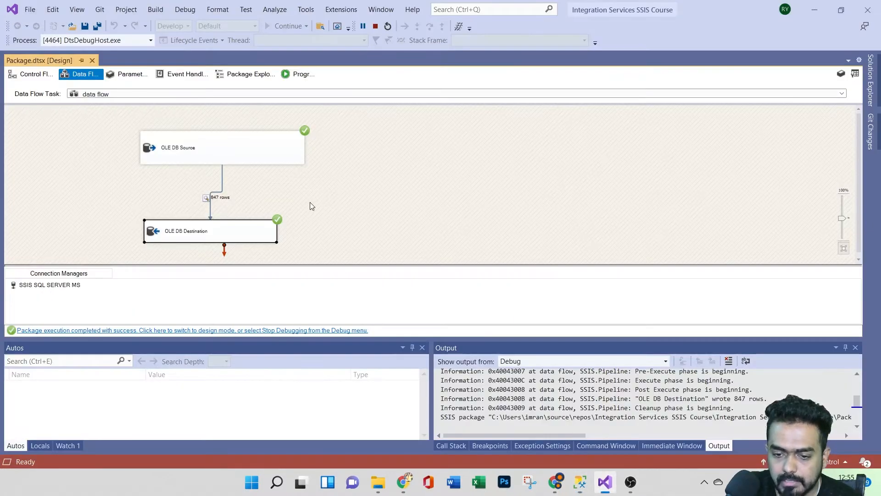
{"action": "left_click", "coordinate": [209, 330]}
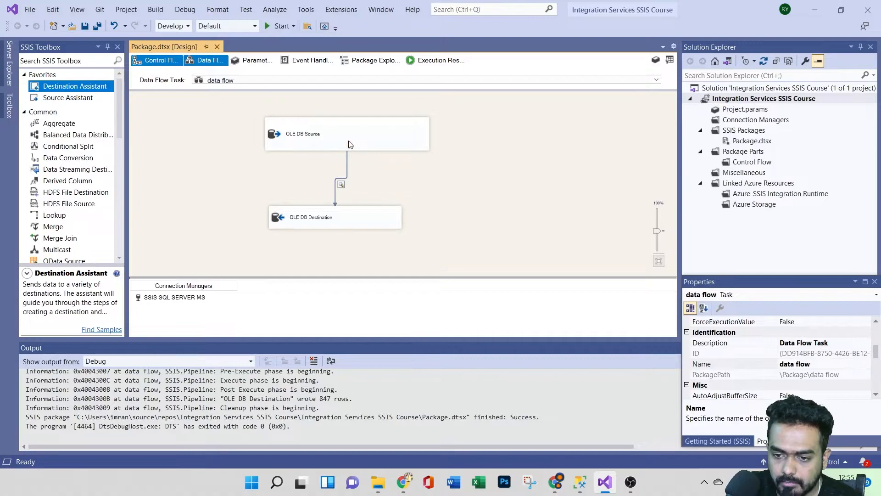
{"action": "left_click", "coordinate": [332, 138]}
{"action": "right_click", "coordinate": [332, 138]}
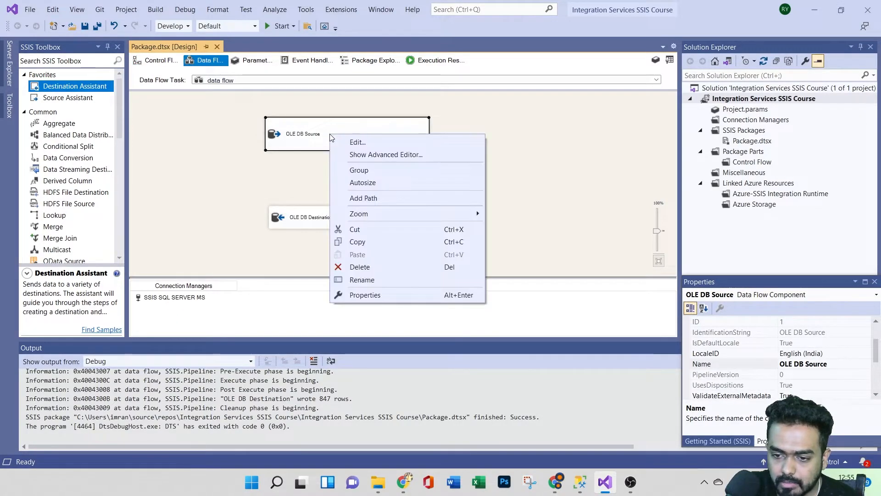
{"action": "left_click", "coordinate": [356, 157]}
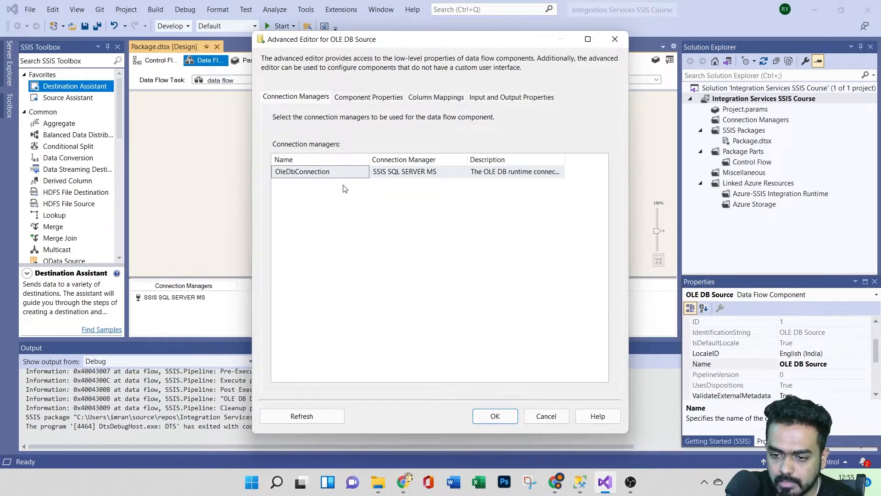
Step: Review the OLE DB Source's connection manager, component properties and column mappings in its Advanced Editor
{"action": "left_click", "coordinate": [305, 174]}
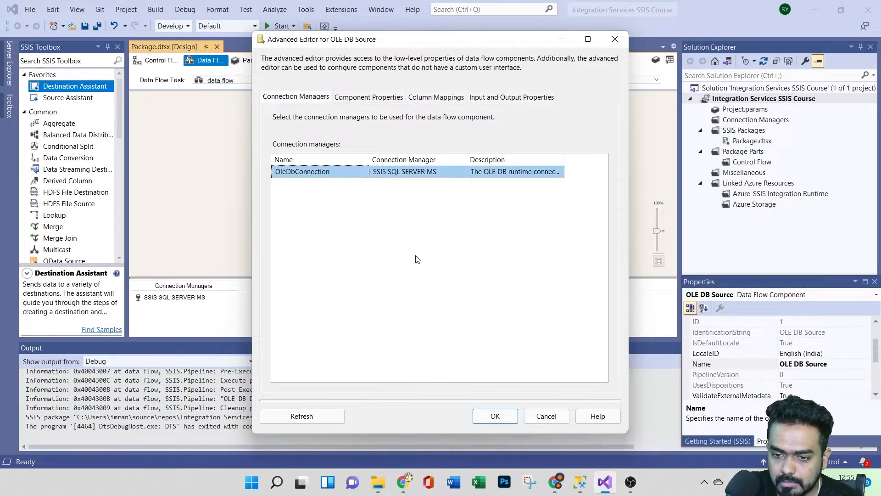
{"action": "left_click", "coordinate": [294, 99]}
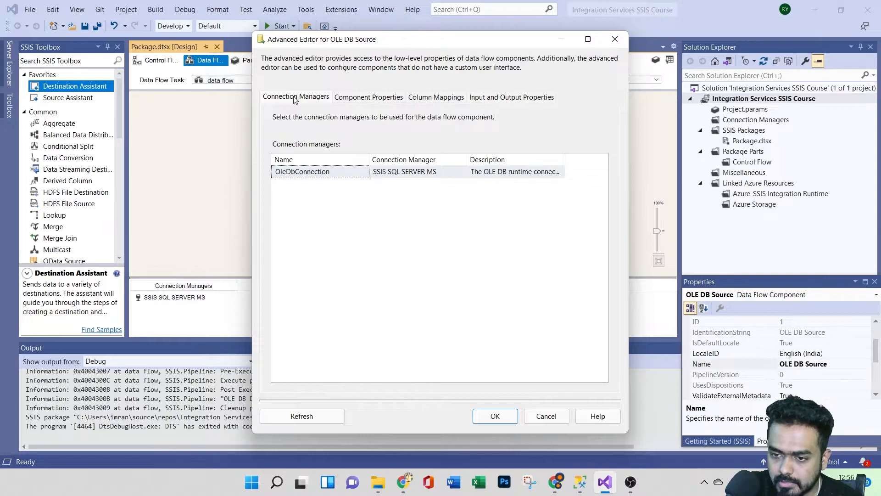
{"action": "left_click", "coordinate": [360, 99]}
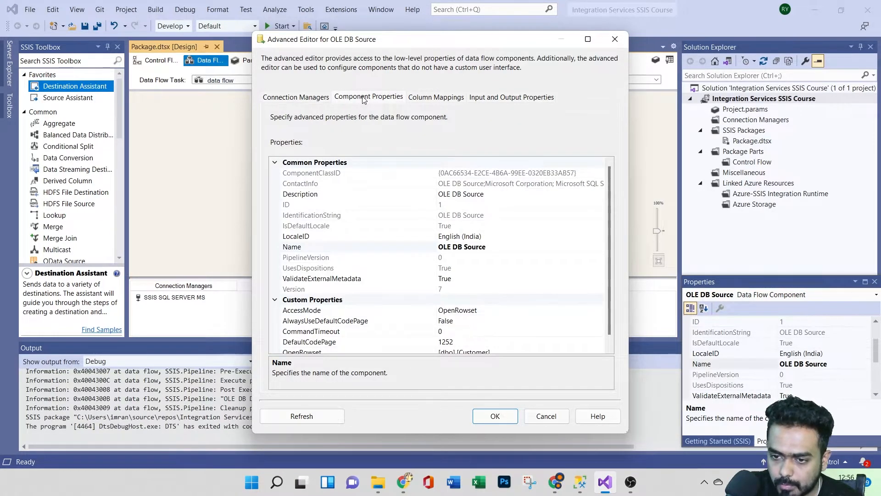
{"action": "left_click", "coordinate": [431, 98]}
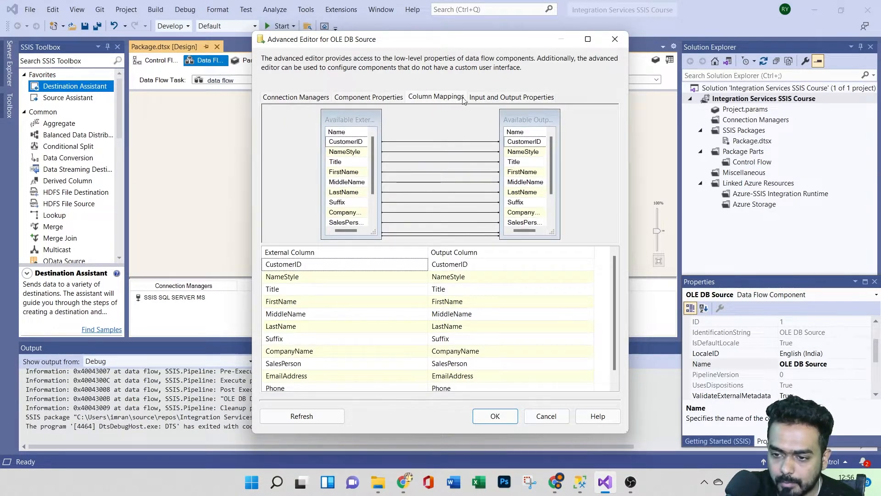
{"action": "left_click", "coordinate": [495, 98]}
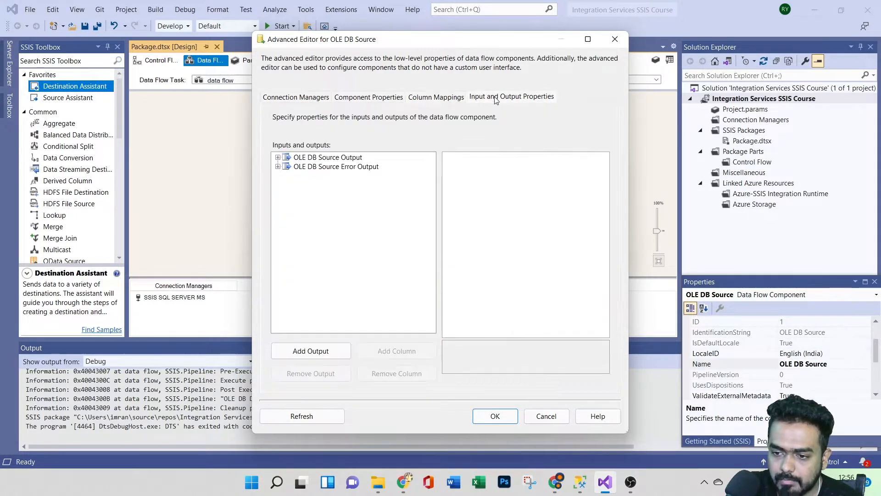
{"action": "left_click", "coordinate": [298, 98]}
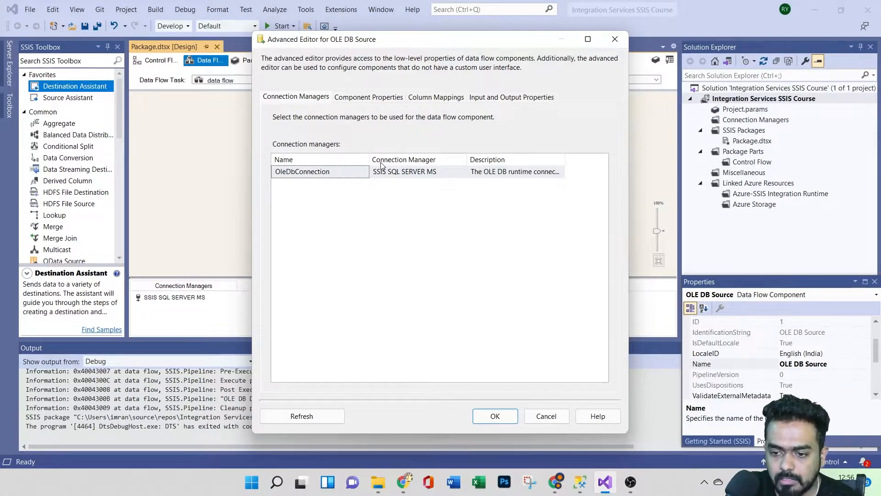
{"action": "left_click", "coordinate": [354, 100]}
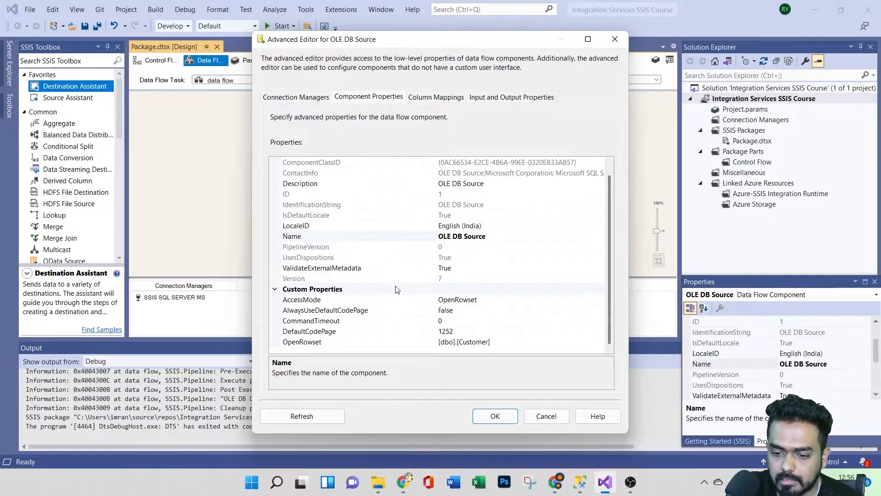
{"action": "scroll", "coordinate": [406, 284], "scroll_direction": "up", "scroll_amount": 1}
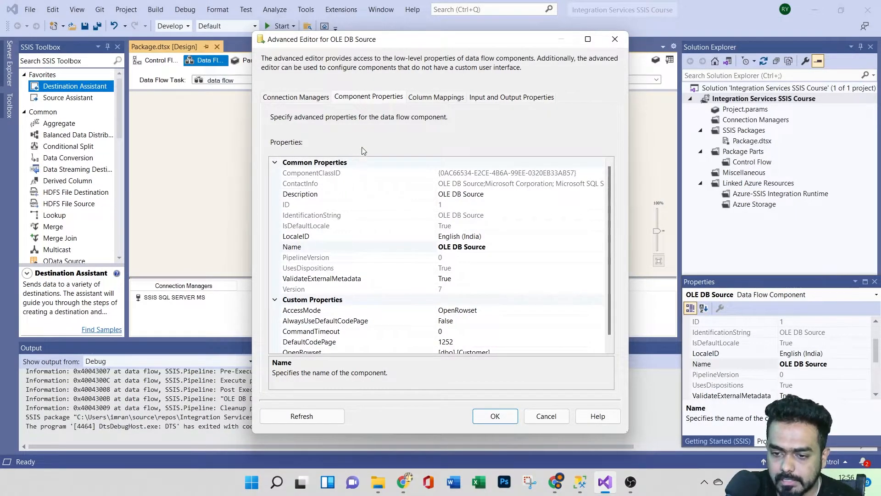
{"action": "left_click", "coordinate": [433, 98]}
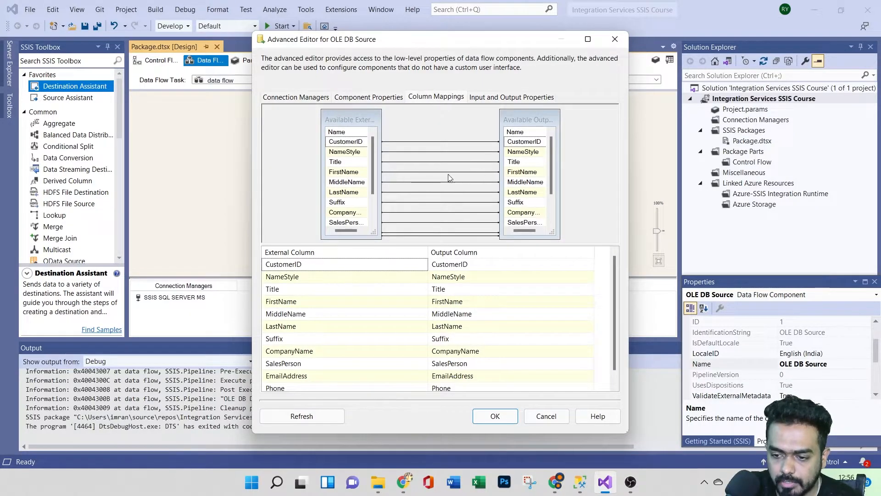
Step: Expand the OLE DB Source Output's external and output columns, compare the CustomerID properties in both, and accept the editor
{"action": "left_click", "coordinate": [495, 99]}
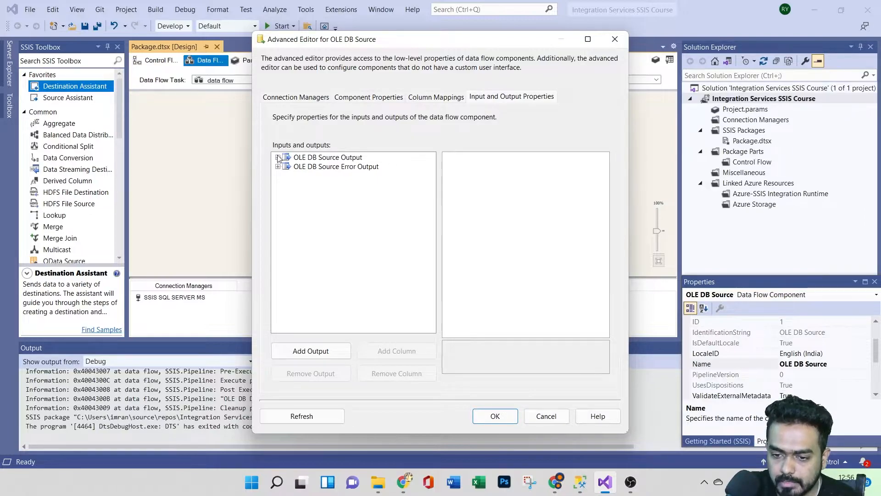
{"action": "left_click", "coordinate": [277, 157]}
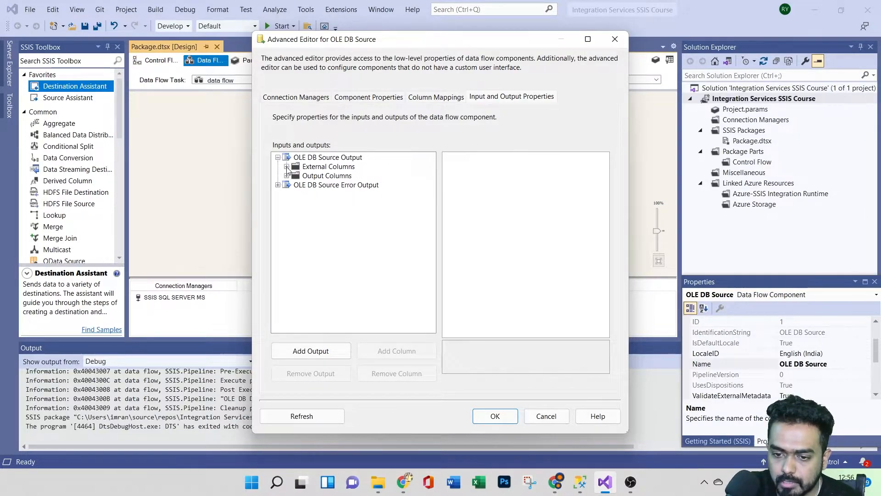
{"action": "left_click", "coordinate": [287, 167]}
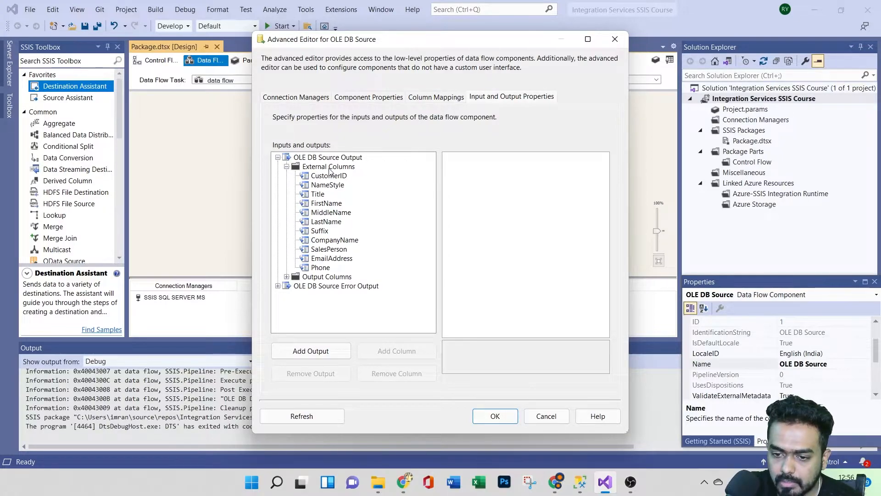
{"action": "left_click", "coordinate": [286, 276]}
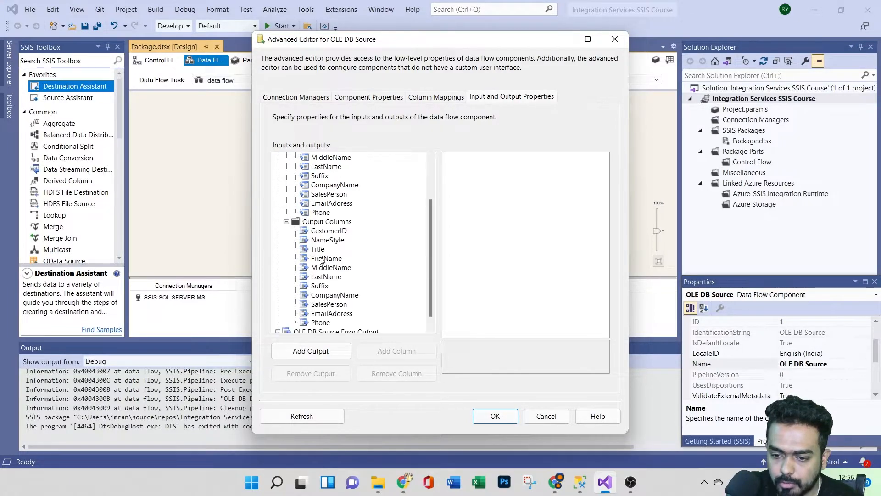
{"action": "left_click", "coordinate": [329, 232]}
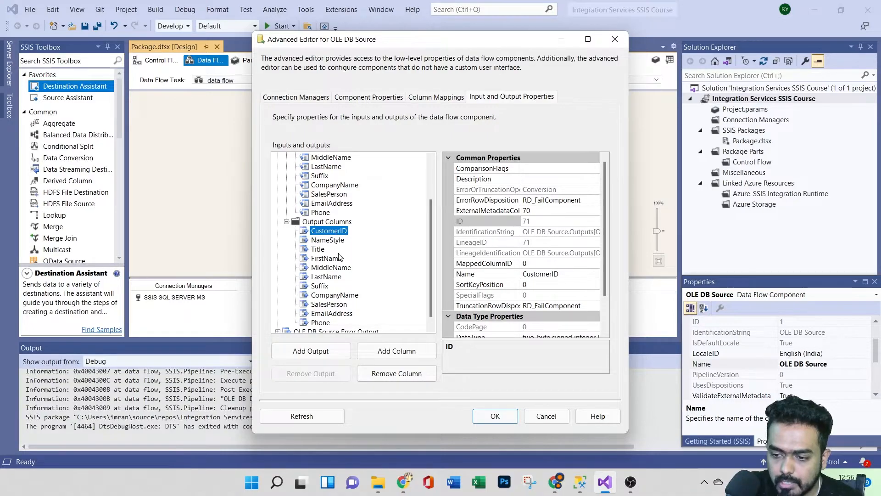
{"action": "scroll", "coordinate": [340, 258], "scroll_direction": "up", "scroll_amount": 2}
{"action": "left_click", "coordinate": [334, 178]}
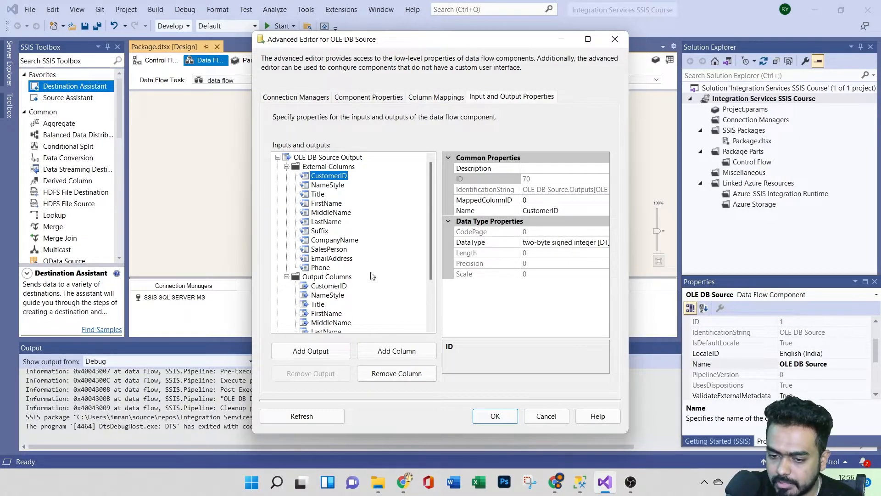
{"action": "left_click", "coordinate": [336, 286]}
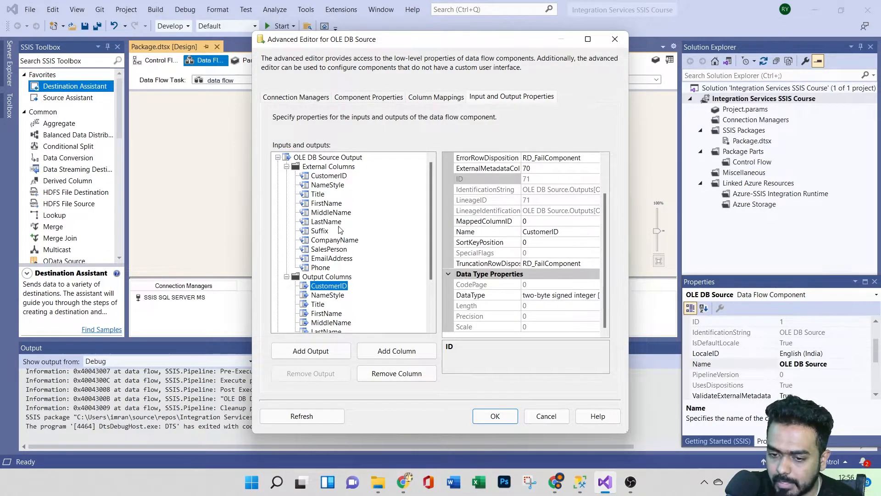
{"action": "scroll", "coordinate": [340, 230], "scroll_direction": "down", "scroll_amount": 3}
{"action": "scroll", "coordinate": [346, 282], "scroll_direction": "up", "scroll_amount": 5}
{"action": "left_click", "coordinate": [494, 415]}
Step: Open the OLE DB Destination's Advanced Editor and expand the external and input columns of the OLE DB Destination Input
{"action": "left_click", "coordinate": [321, 221]}
{"action": "right_click", "coordinate": [320, 220]}
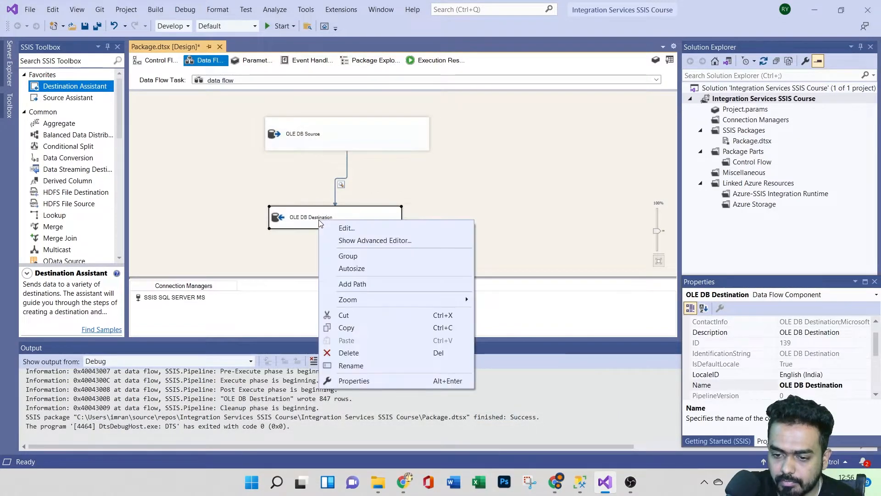
{"action": "left_click", "coordinate": [340, 241]}
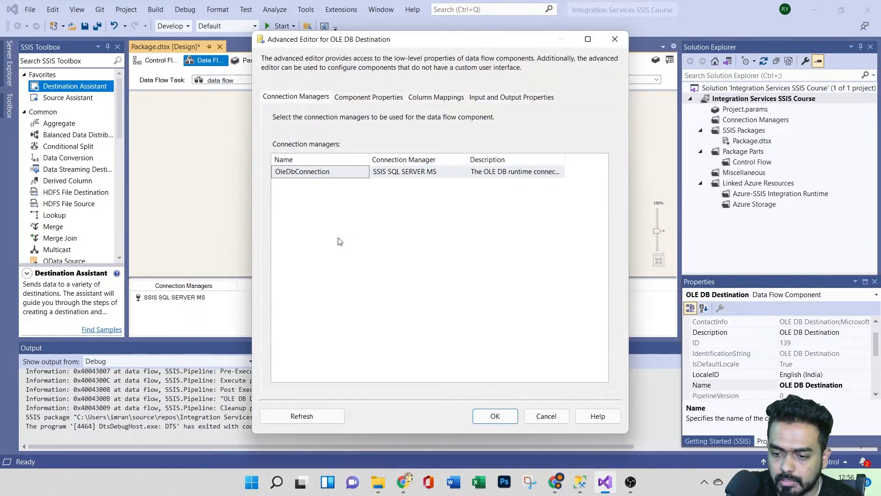
{"action": "left_click", "coordinate": [509, 98]}
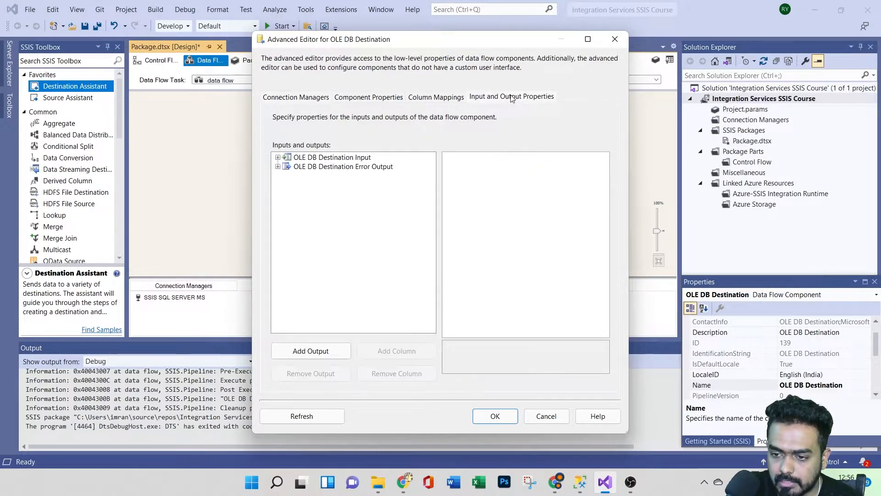
{"action": "left_click", "coordinate": [278, 158]}
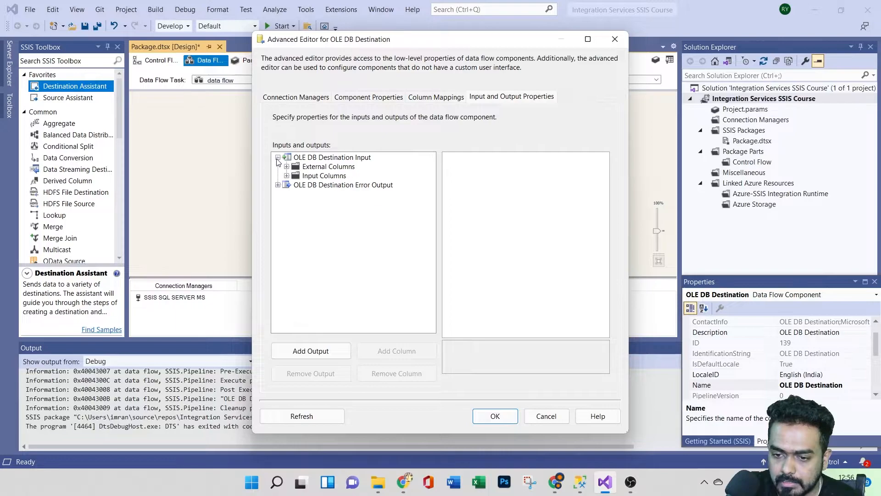
{"action": "left_click", "coordinate": [287, 167]}
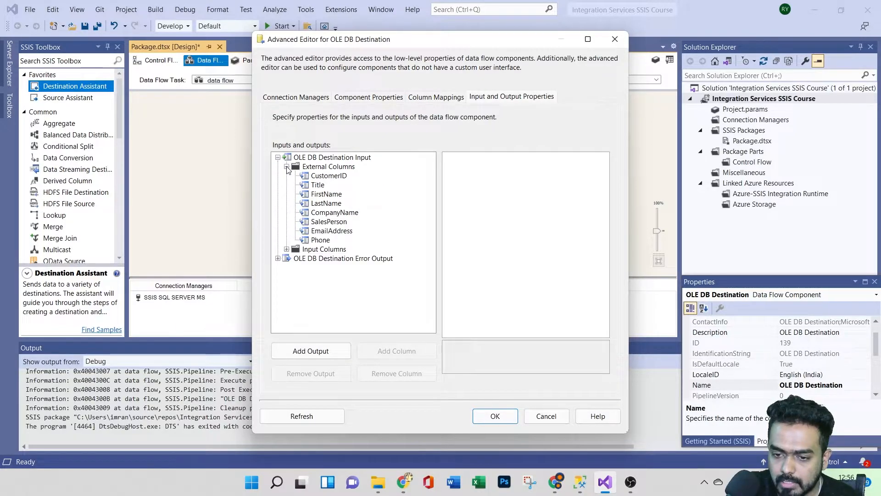
{"action": "left_click", "coordinate": [286, 248]}
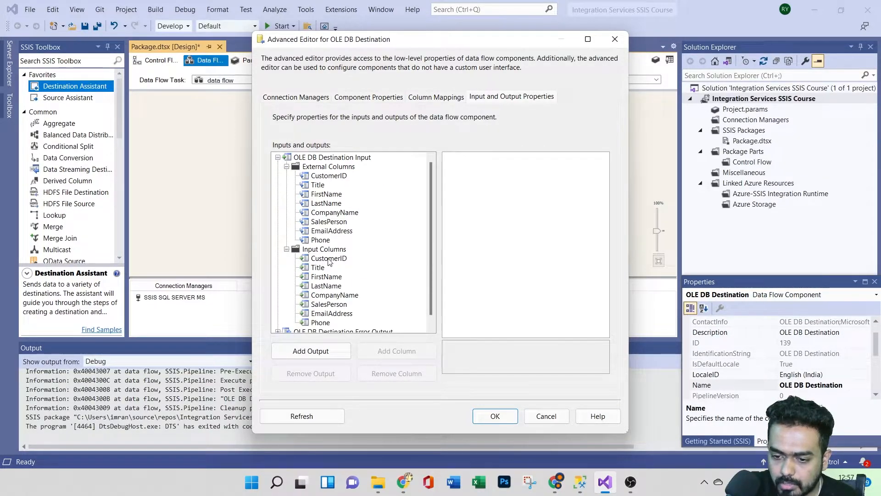
Step: Compare CustomerID's data type properties between the destination's input and external columns, check the external column's Length, and accept the editor
{"action": "left_click", "coordinate": [329, 258]}
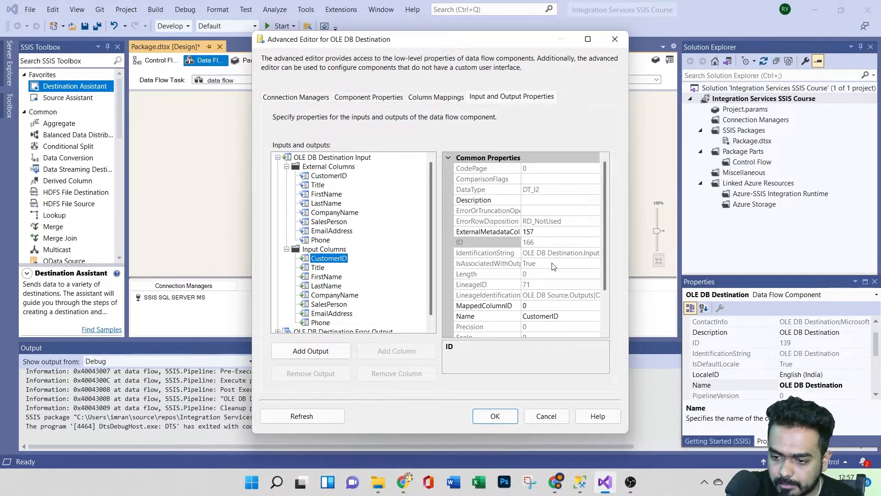
{"action": "scroll", "coordinate": [553, 266], "scroll_direction": "down", "scroll_amount": 2}
{"action": "scroll", "coordinate": [553, 266], "scroll_direction": "up", "scroll_amount": 2}
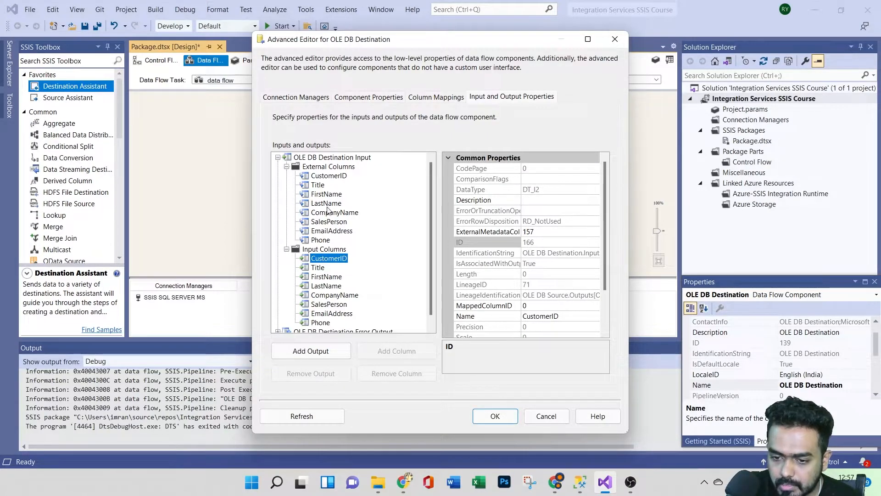
{"action": "left_click", "coordinate": [327, 176]}
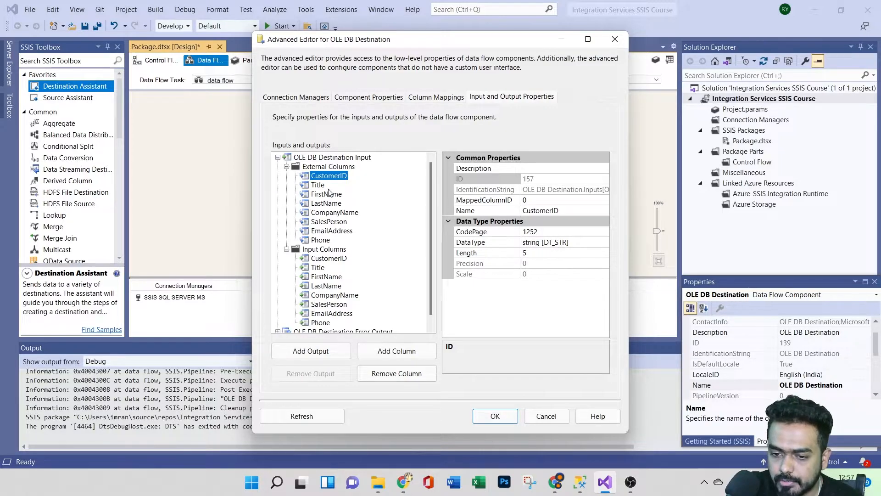
{"action": "left_click", "coordinate": [533, 253]}
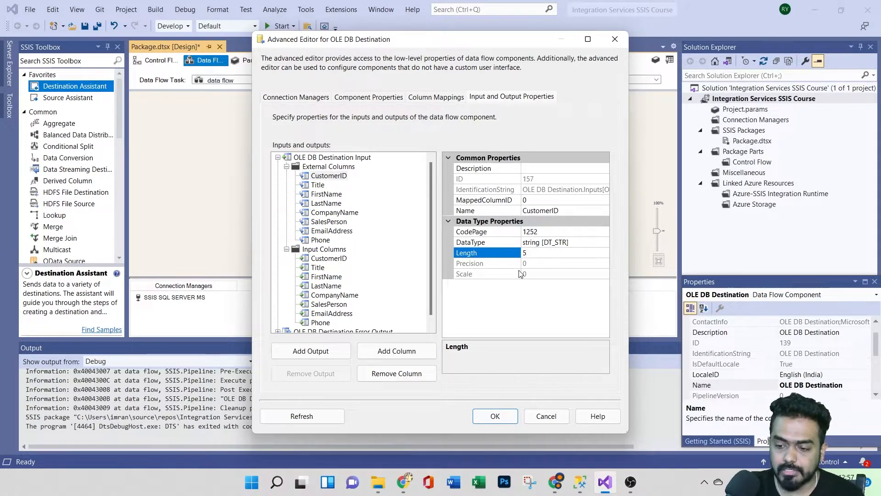
{"action": "left_click", "coordinate": [494, 415]}
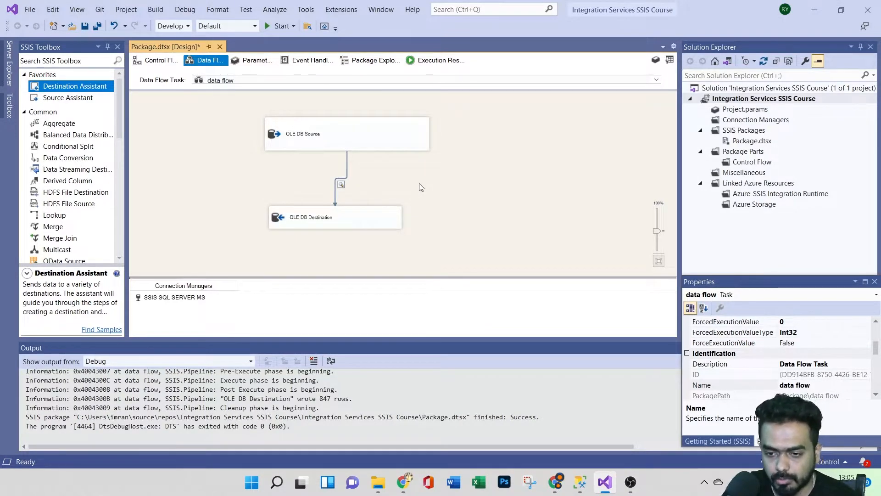
Step: Delete the path between the OLE DB Source and OLE DB Destination, and move the destination lower to make room
{"action": "left_click", "coordinate": [347, 172]}
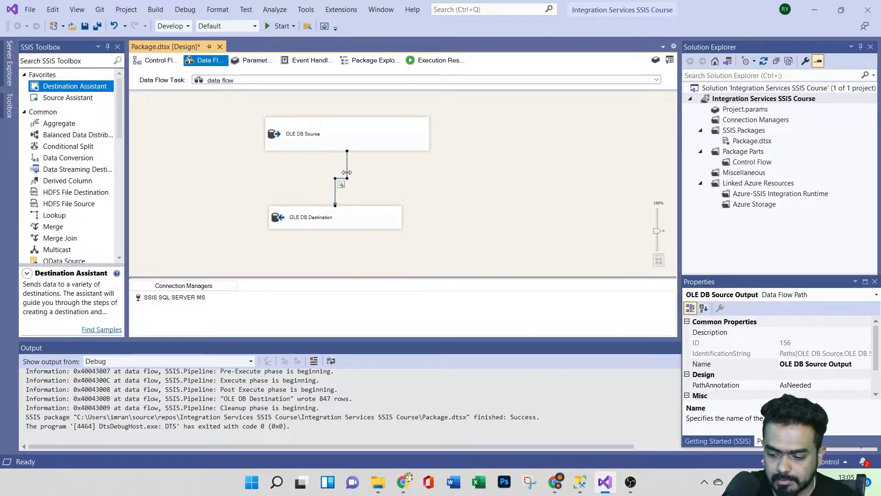
{"action": "key", "text": "Delete"}
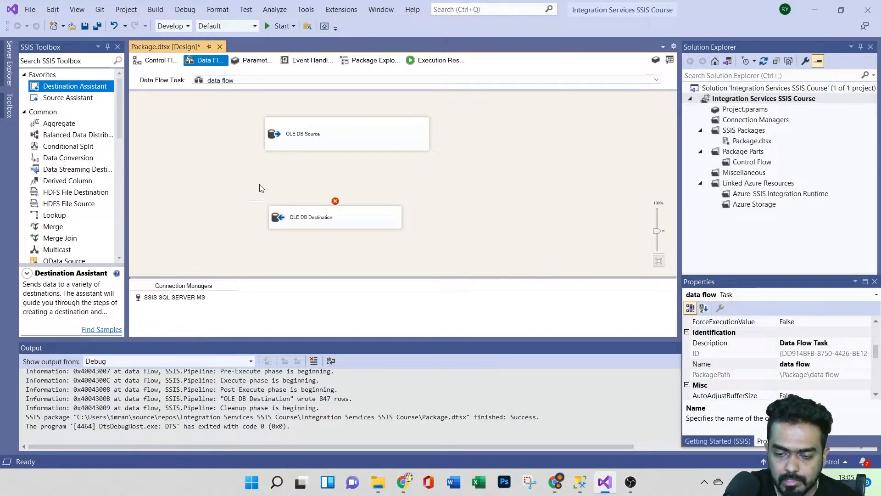
{"action": "left_click_drag", "start_coordinate": [368, 217], "coordinate": [385, 238]}
Step: Add a Data Conversion transformation between the OLE DB Source and OLE DB Destination, and widen its box to roughly match theirs
{"action": "left_click_drag", "start_coordinate": [66, 161], "coordinate": [342, 187]}
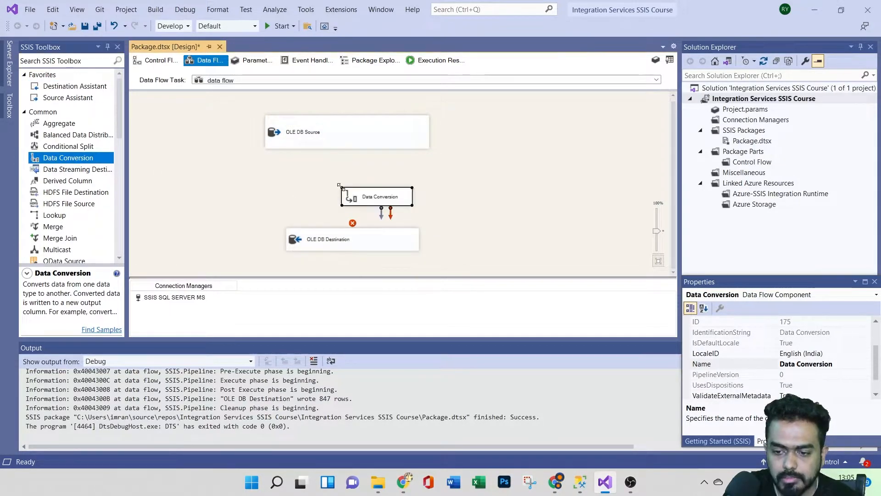
{"action": "left_click_drag", "start_coordinate": [408, 204], "coordinate": [373, 189]}
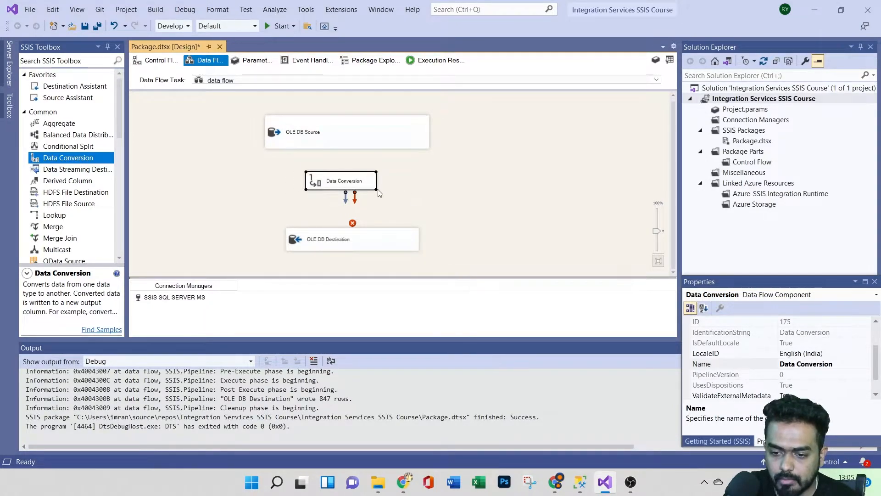
{"action": "left_click_drag", "start_coordinate": [376, 189], "coordinate": [433, 199]}
{"action": "left_click_drag", "start_coordinate": [350, 182], "coordinate": [270, 202]}
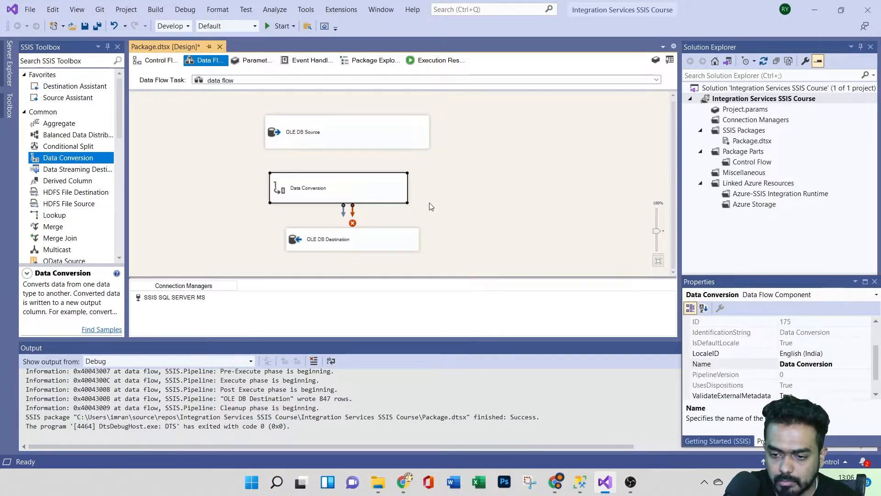
Step: Connect the OLE DB Source to the Data Conversion, and the Data Conversion's output to the OLE DB Destination
{"action": "left_click", "coordinate": [385, 240]}
{"action": "left_click", "coordinate": [353, 193]}
{"action": "left_click", "coordinate": [352, 140]}
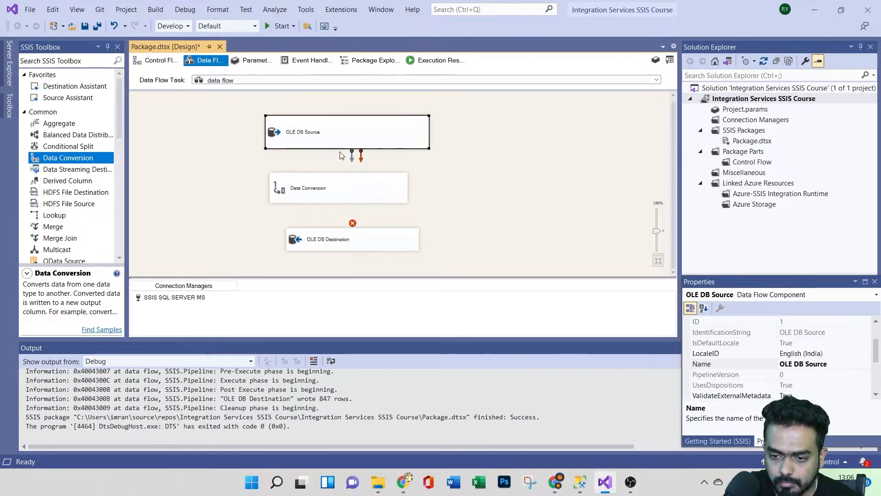
{"action": "left_click_drag", "start_coordinate": [351, 155], "coordinate": [337, 233]}
{"action": "left_click", "coordinate": [341, 186]}
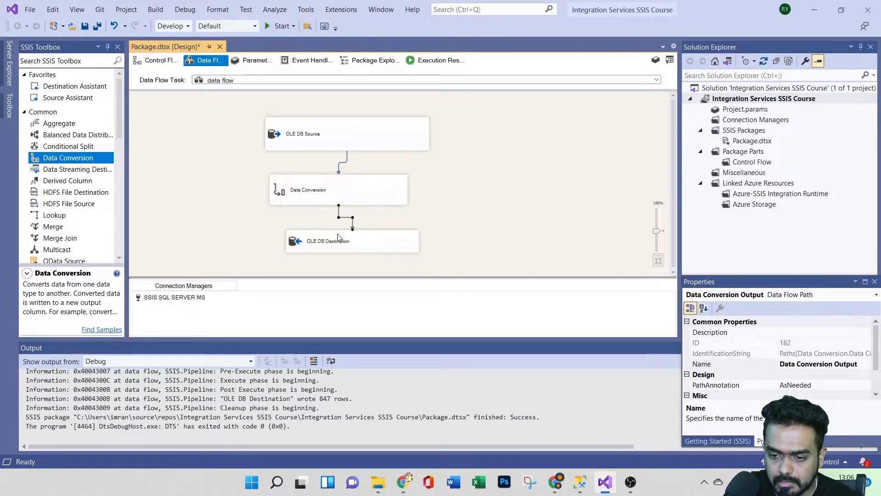
{"action": "left_click", "coordinate": [486, 186]}
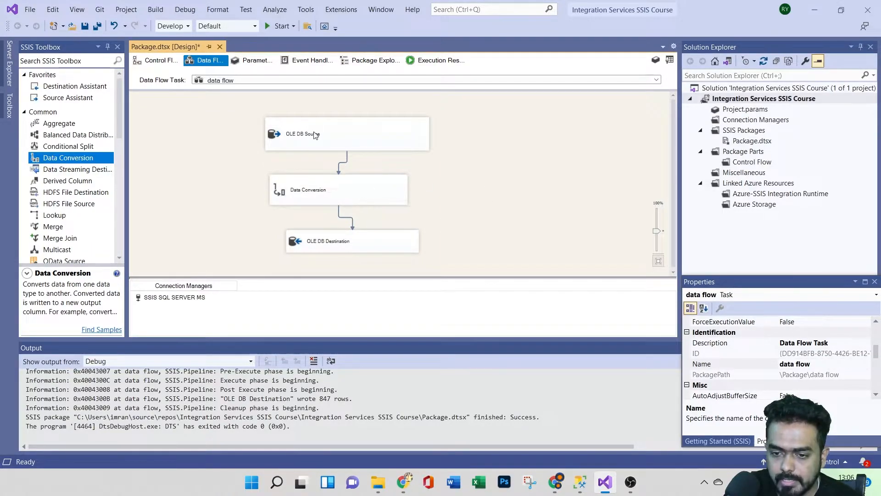
Step: Open the Data Conversion transformation for editing, select CustomerID as the column to convert, and widen the editor window
{"action": "double_click", "coordinate": [367, 194]}
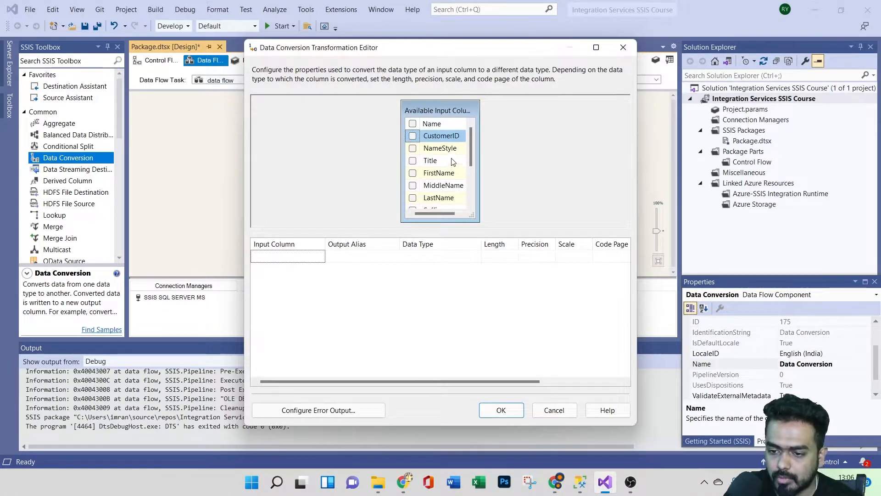
{"action": "left_click", "coordinate": [412, 137]}
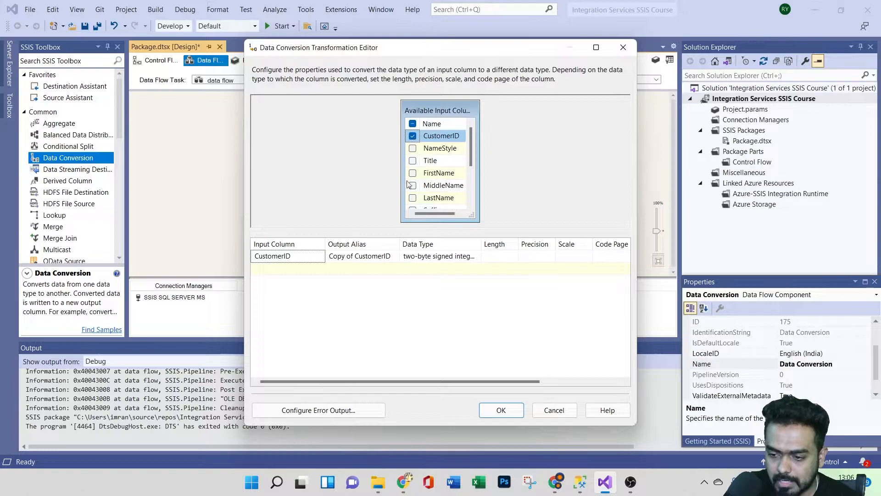
{"action": "left_click_drag", "start_coordinate": [636, 257], "coordinate": [822, 252]}
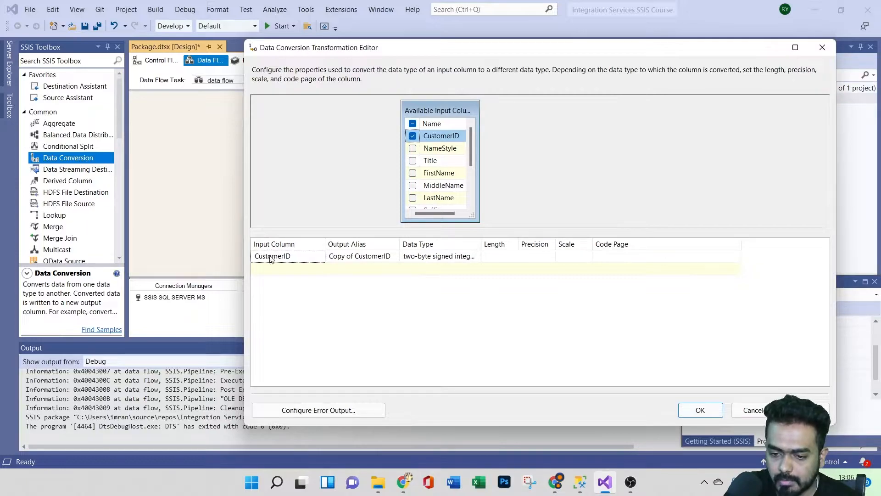
{"action": "left_click", "coordinate": [344, 257]}
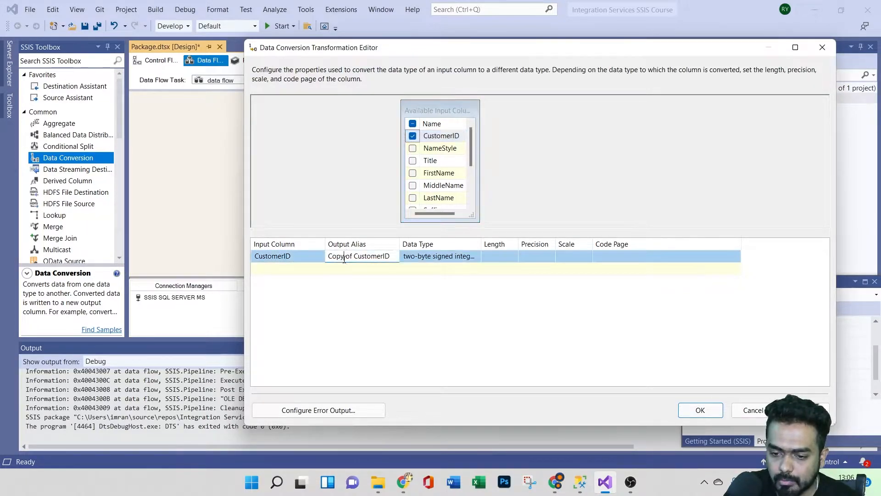
{"action": "left_click", "coordinate": [372, 281]}
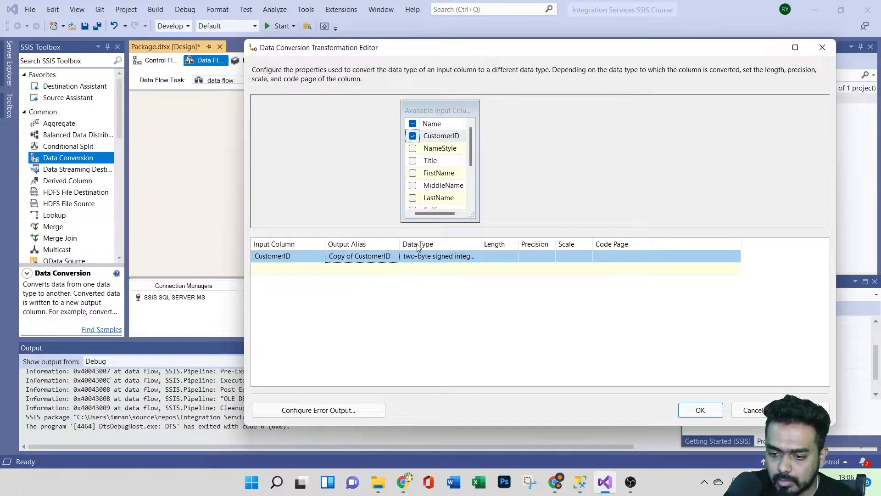
Step: Widen the data type column and set the CustomerID copy's data type to string [DT_STR]
{"action": "left_click", "coordinate": [425, 257]}
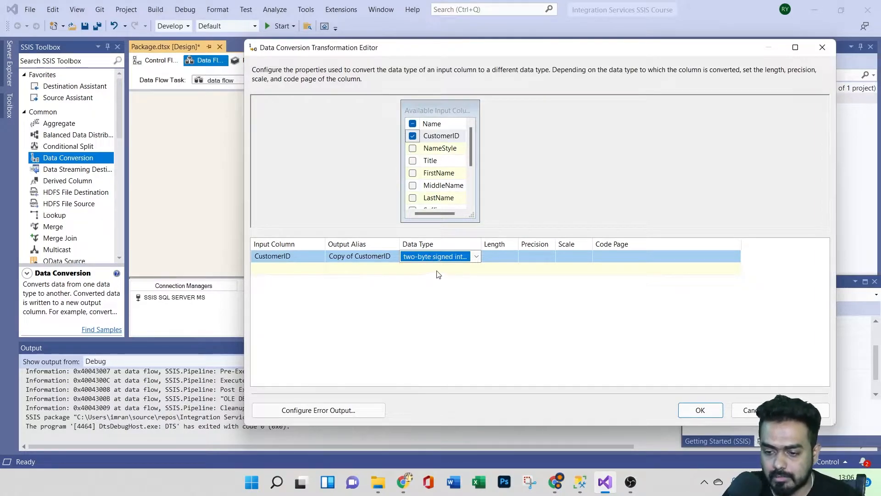
{"action": "left_click", "coordinate": [477, 259]}
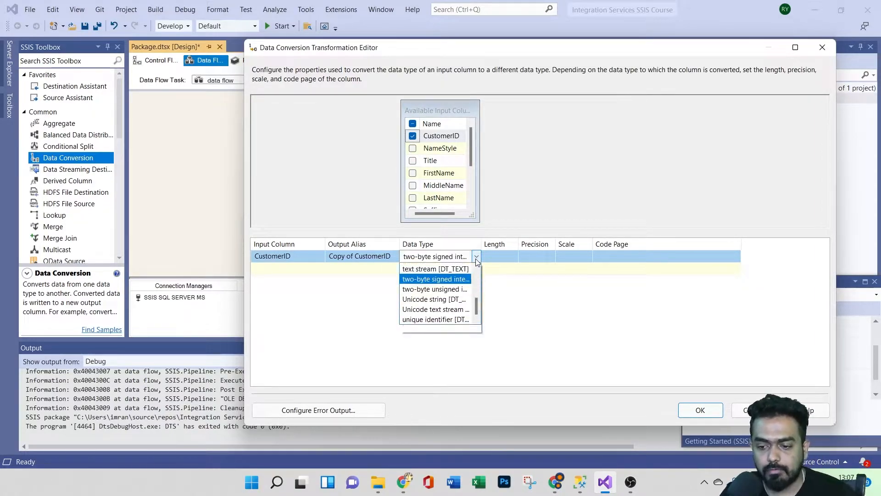
{"action": "scroll", "coordinate": [455, 311], "scroll_direction": "up", "scroll_amount": 7}
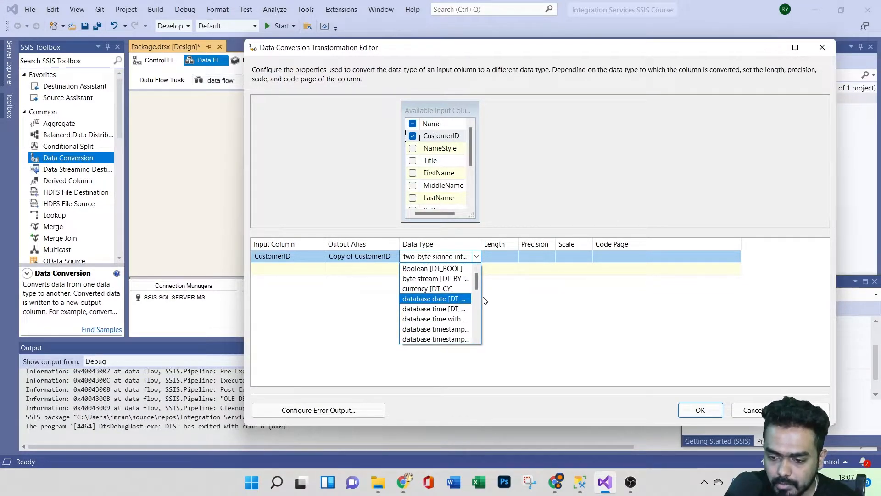
{"action": "left_click", "coordinate": [476, 250]}
{"action": "left_click_drag", "start_coordinate": [481, 245], "coordinate": [606, 254]}
{"action": "left_click", "coordinate": [602, 257]}
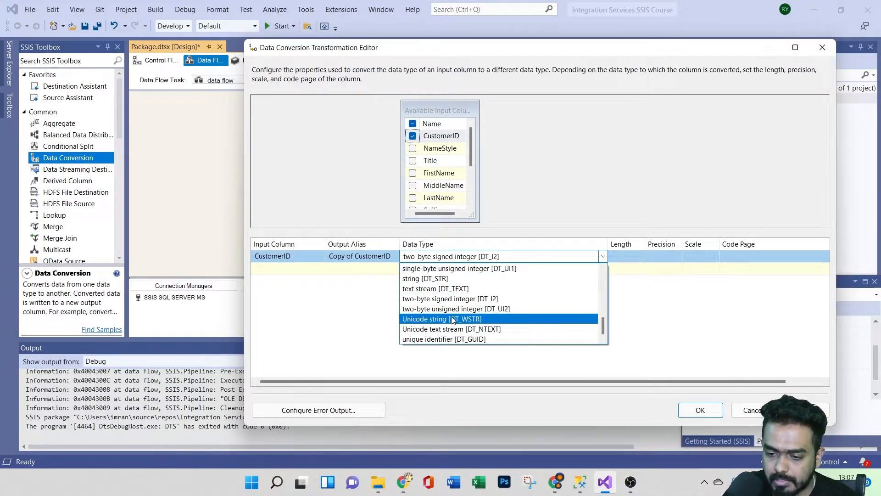
{"action": "scroll", "coordinate": [453, 328], "scroll_direction": "up", "scroll_amount": 6}
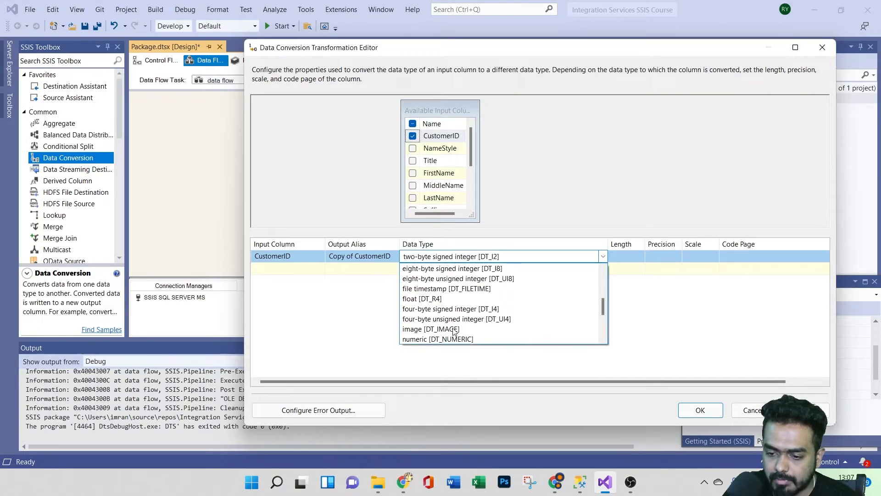
{"action": "scroll", "coordinate": [454, 330], "scroll_direction": "up", "scroll_amount": 1}
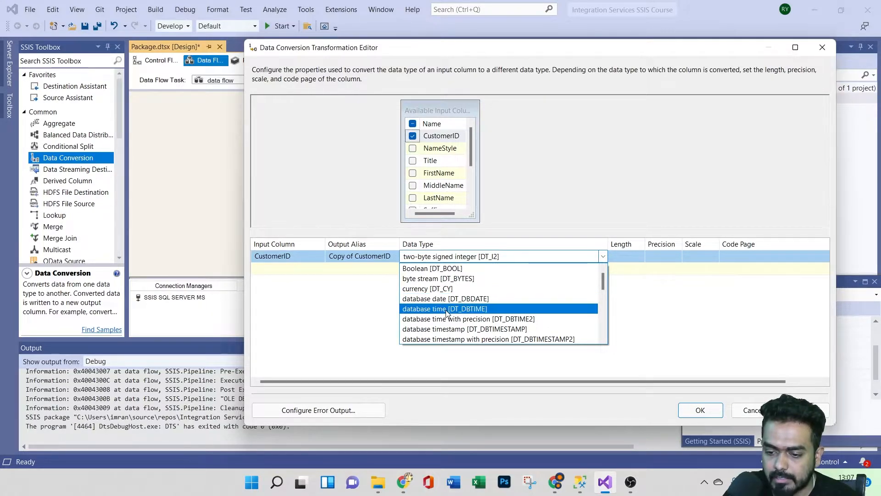
{"action": "scroll", "coordinate": [452, 316], "scroll_direction": "down", "scroll_amount": 1}
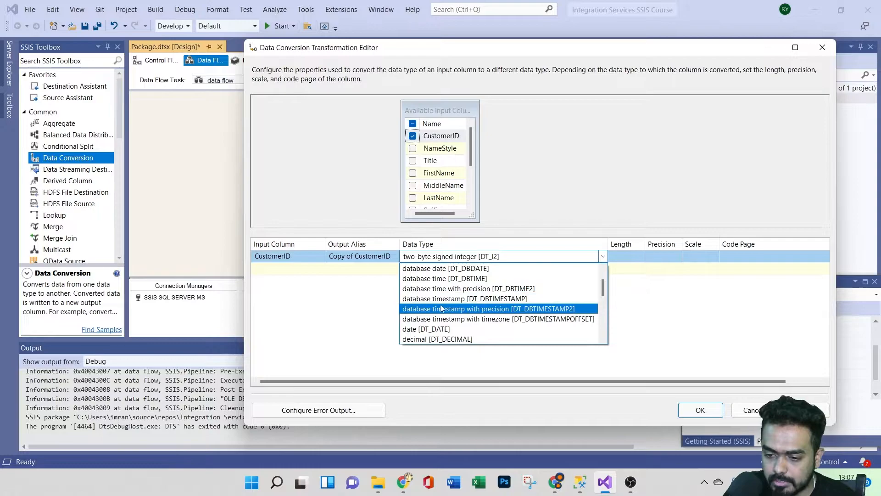
{"action": "scroll", "coordinate": [436, 321], "scroll_direction": "down", "scroll_amount": 3}
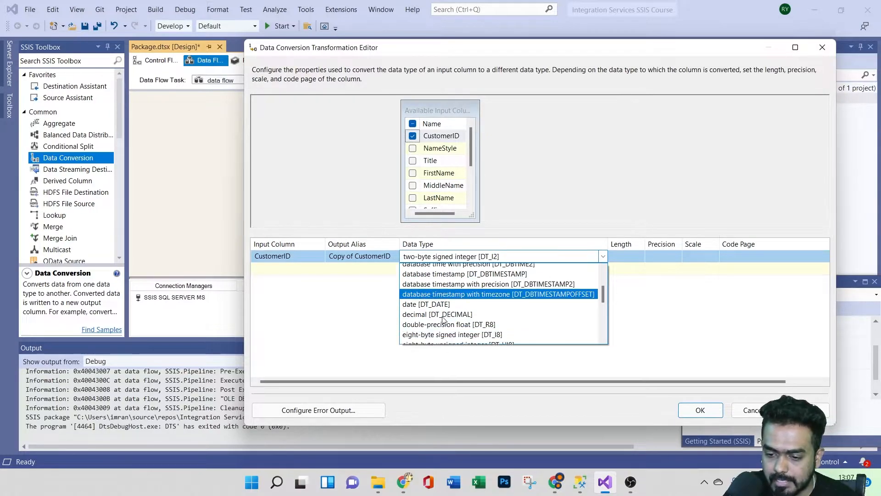
{"action": "scroll", "coordinate": [459, 318], "scroll_direction": "down", "scroll_amount": 4}
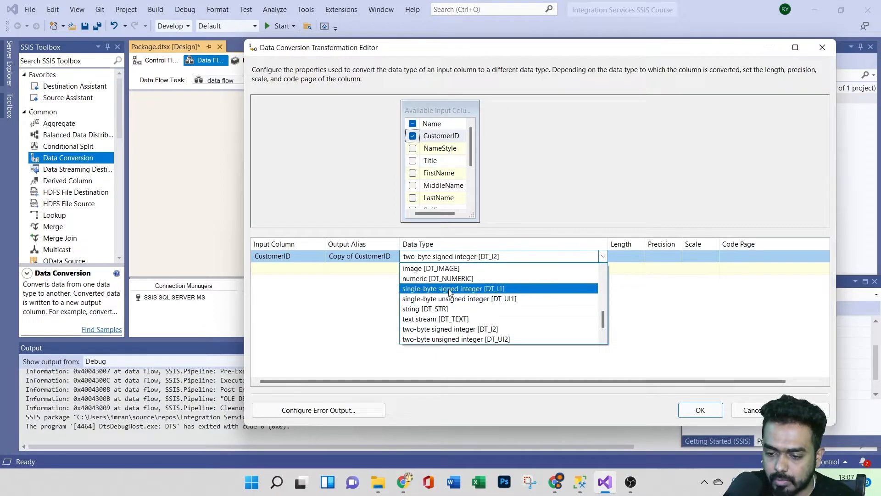
{"action": "left_click", "coordinate": [448, 309]}
{"action": "left_click", "coordinate": [447, 310]}
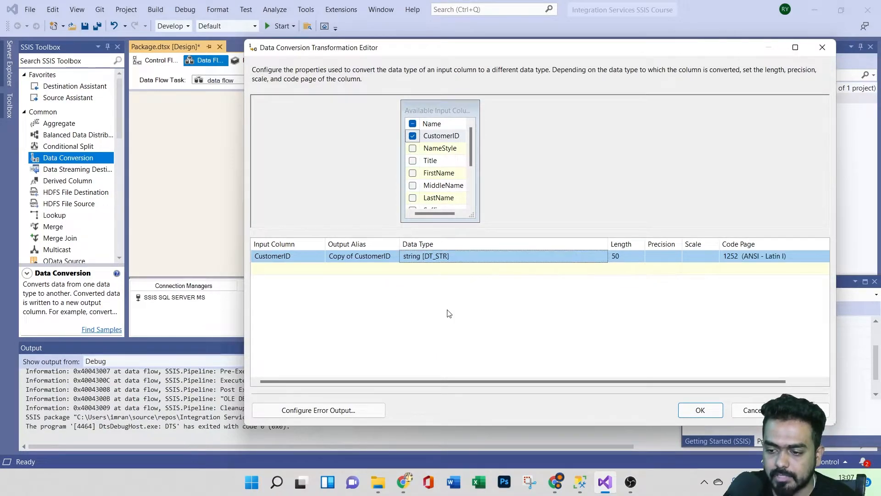
Step: Set the converted CustomerID column's length to 5 and accept the Data Conversion settings
{"action": "left_click", "coordinate": [617, 257]}
{"action": "key", "text": "BackSpace"}
{"action": "left_click", "coordinate": [615, 308]}
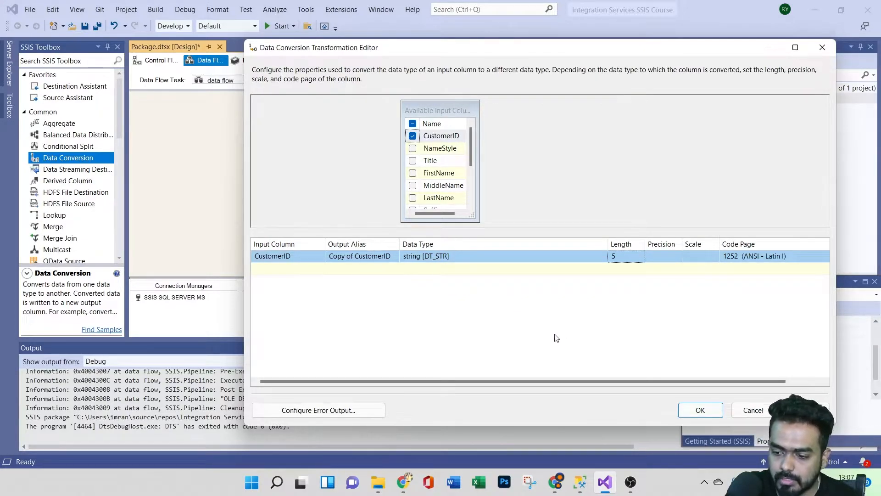
{"action": "left_click", "coordinate": [692, 410]}
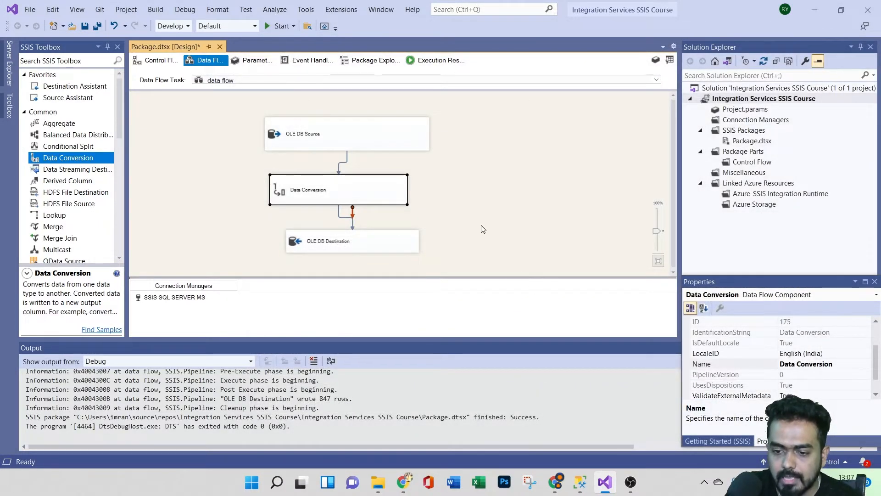
Step: With the OLE DB Destination editor open, switch to SQL Server Management Studio, truncate dbo.Output02, and run its SELECT query
{"action": "double_click", "coordinate": [340, 243]}
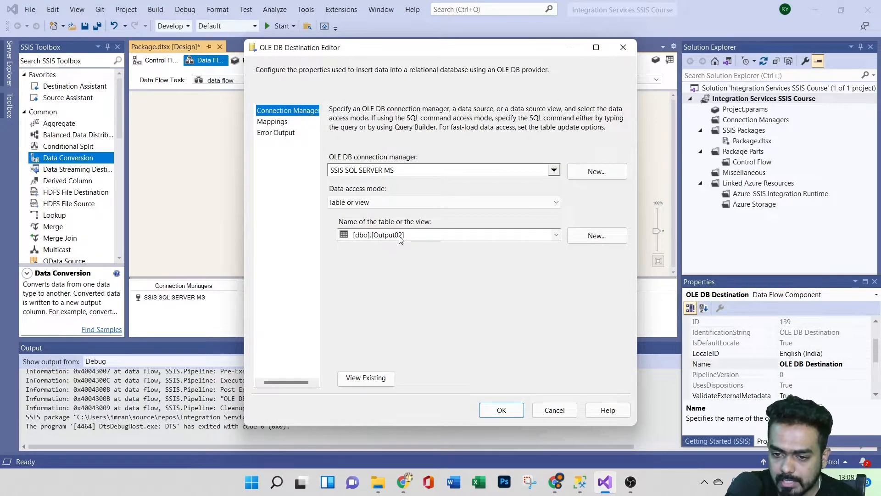
{"action": "left_click", "coordinate": [580, 482]}
{"action": "left_click_drag", "start_coordinate": [334, 209], "coordinate": [154, 90]}
{"action": "left_click", "coordinate": [159, 51]}
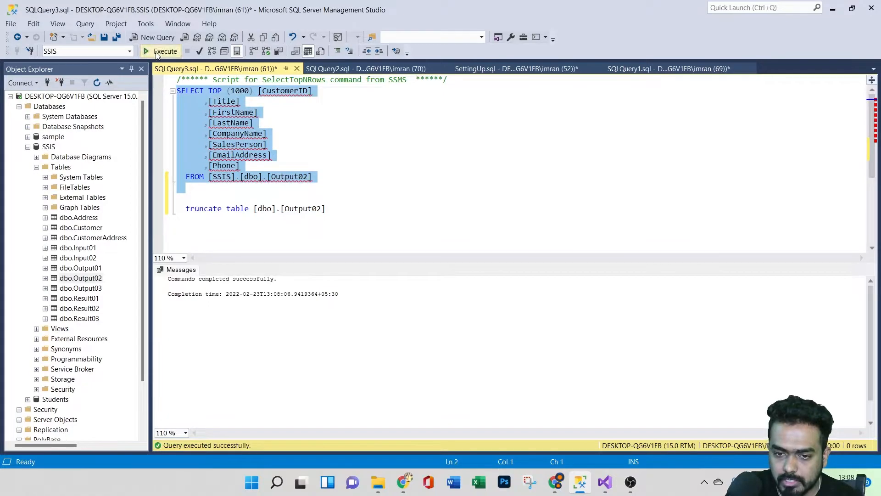
{"action": "left_click", "coordinate": [157, 52]}
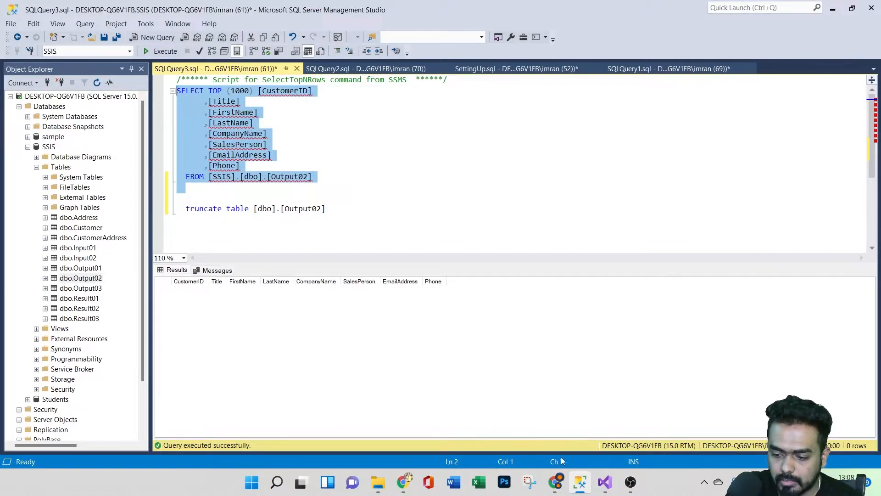
Step: Back in Visual Studio, map Copy of CustomerID to the destination's CustomerID column and accept the OLE DB Destination editor
{"action": "left_click", "coordinate": [604, 482]}
{"action": "left_click", "coordinate": [274, 122]}
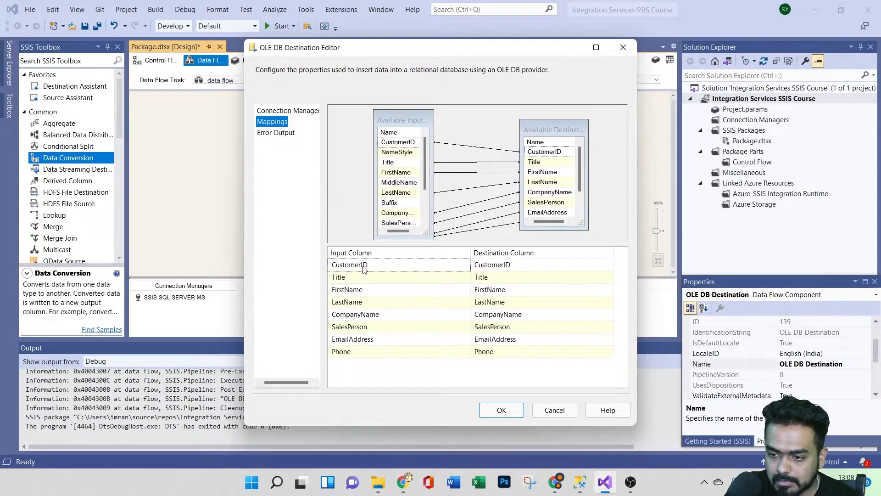
{"action": "left_click", "coordinate": [435, 266]}
{"action": "left_click", "coordinate": [463, 266]}
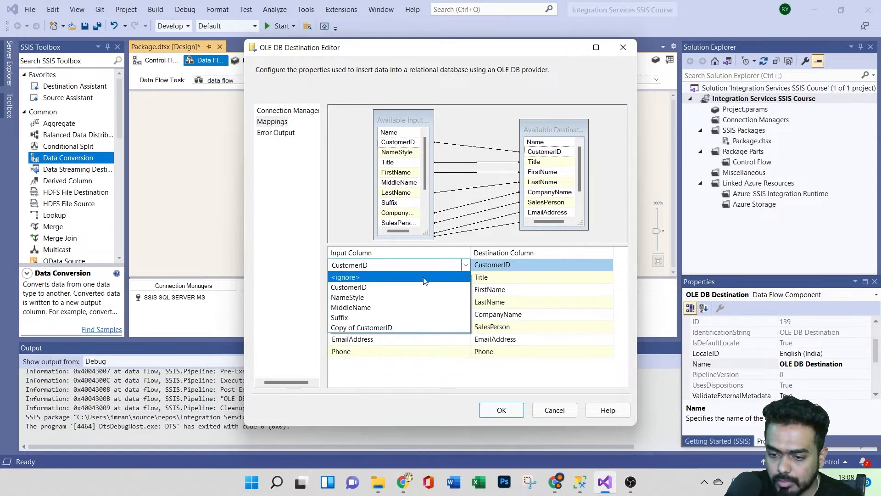
{"action": "left_click", "coordinate": [381, 327]}
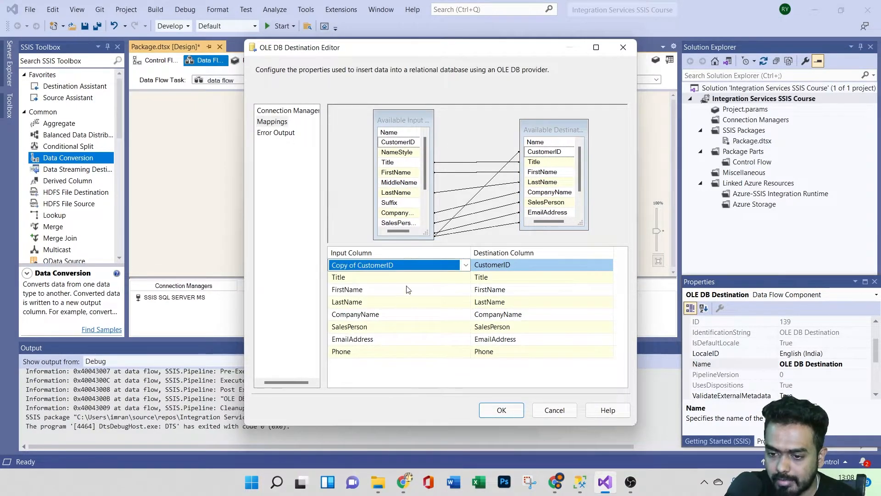
{"action": "left_click_drag", "start_coordinate": [425, 164], "coordinate": [425, 191]}
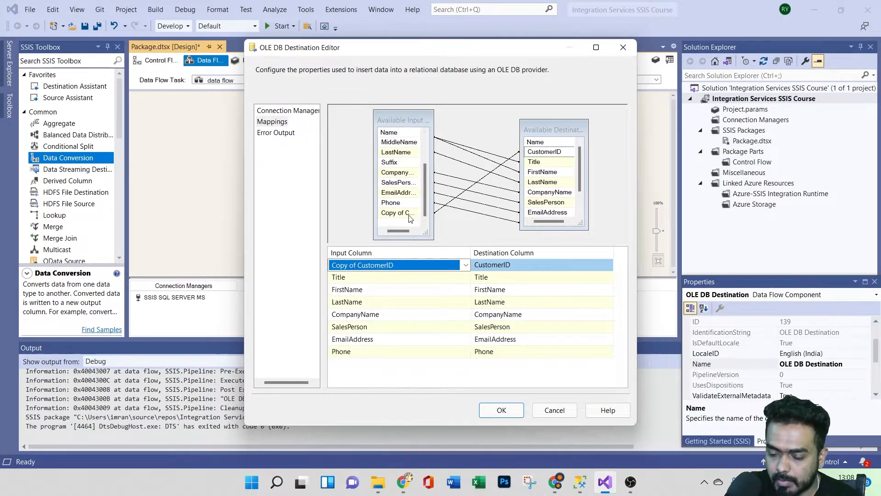
{"action": "mouse_move", "coordinate": [402, 216]}
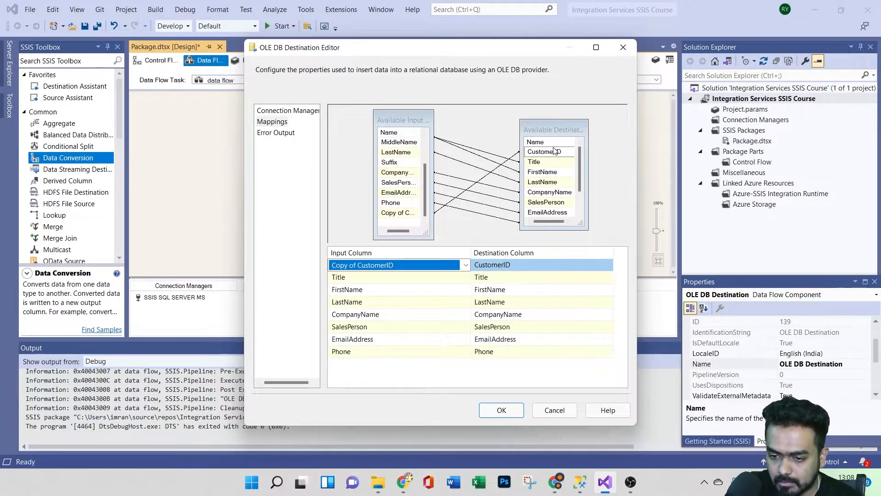
{"action": "left_click", "coordinate": [490, 411]}
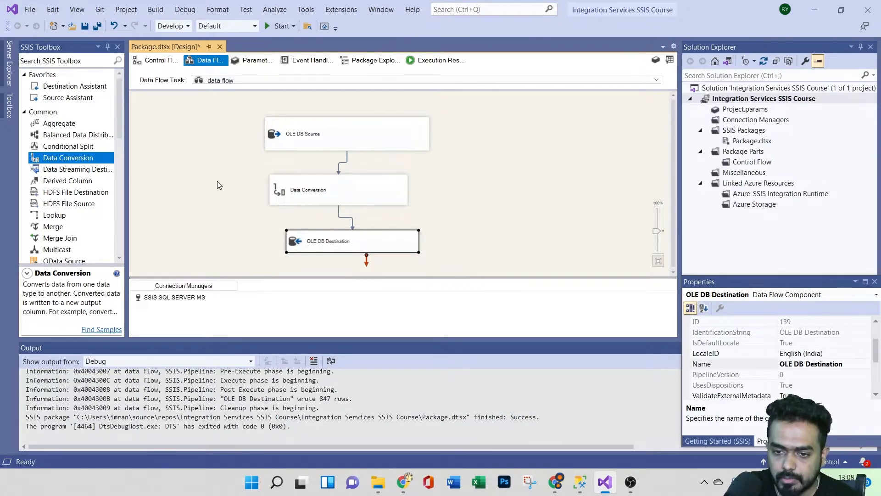
Step: Run the package, check the loaded rows by querying dbo.Output02 in SQL Server Management Studio, and return Visual Studio to design mode
{"action": "left_click", "coordinate": [269, 26]}
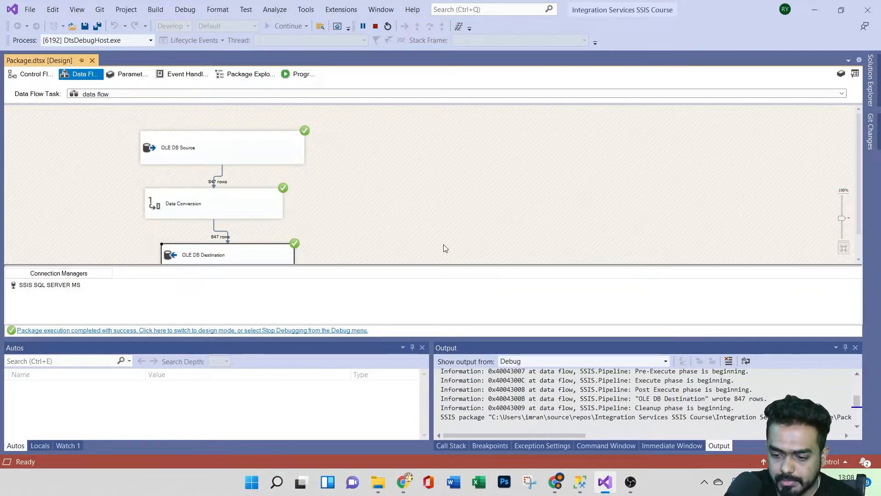
{"action": "left_click", "coordinate": [580, 482]}
{"action": "left_click_drag", "start_coordinate": [327, 178], "coordinate": [176, 91]}
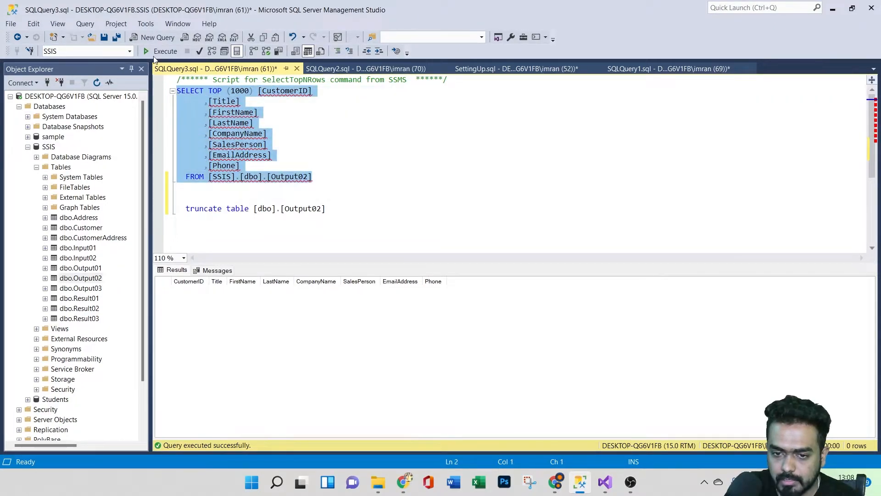
{"action": "left_click", "coordinate": [161, 50]}
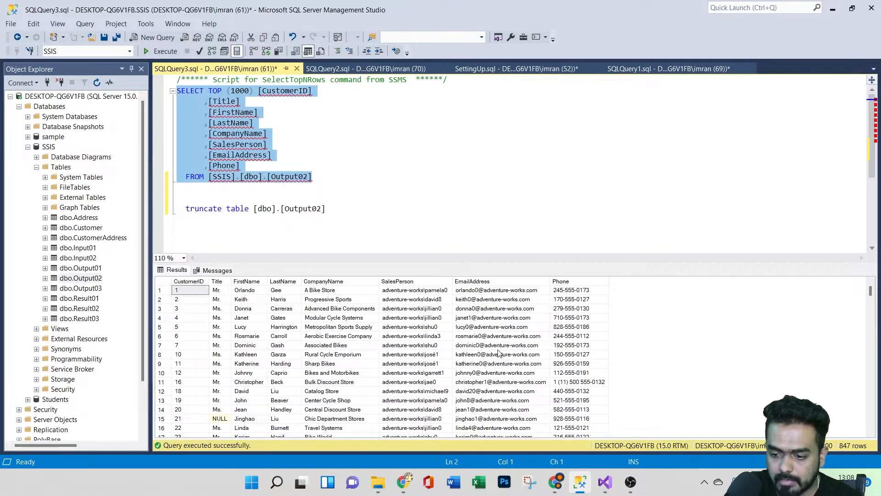
{"action": "left_click", "coordinate": [604, 481]}
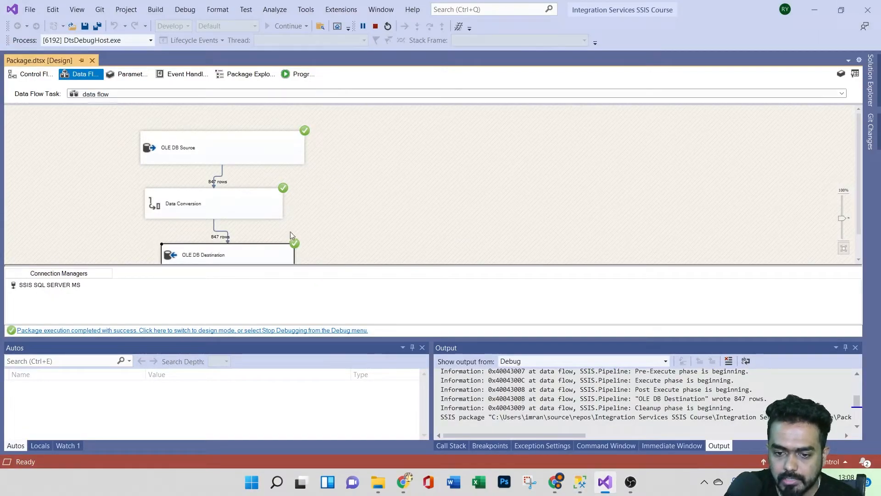
{"action": "left_click", "coordinate": [273, 332]}
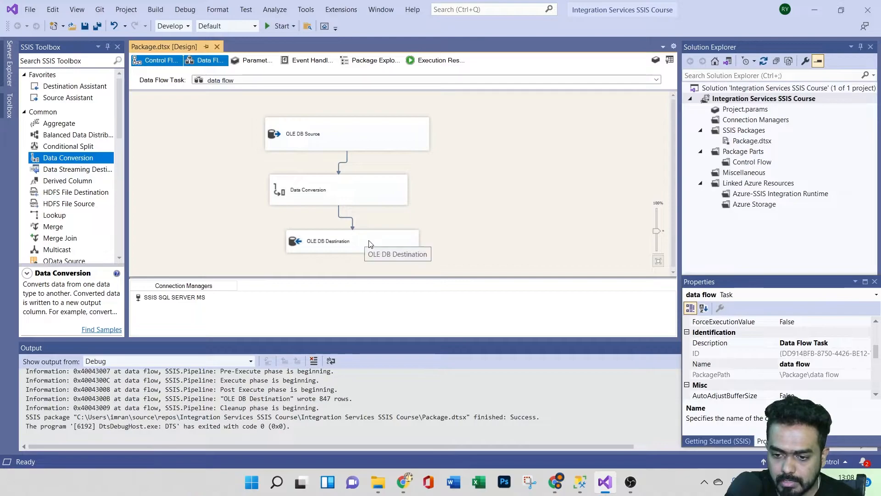
Step: Inspect Copy of CustomerID and the external CustomerID column in the OLE DB Destination's advanced input and output properties, and accept the editor
{"action": "left_click", "coordinate": [369, 242]}
{"action": "right_click", "coordinate": [367, 242]}
{"action": "left_click", "coordinate": [393, 264]}
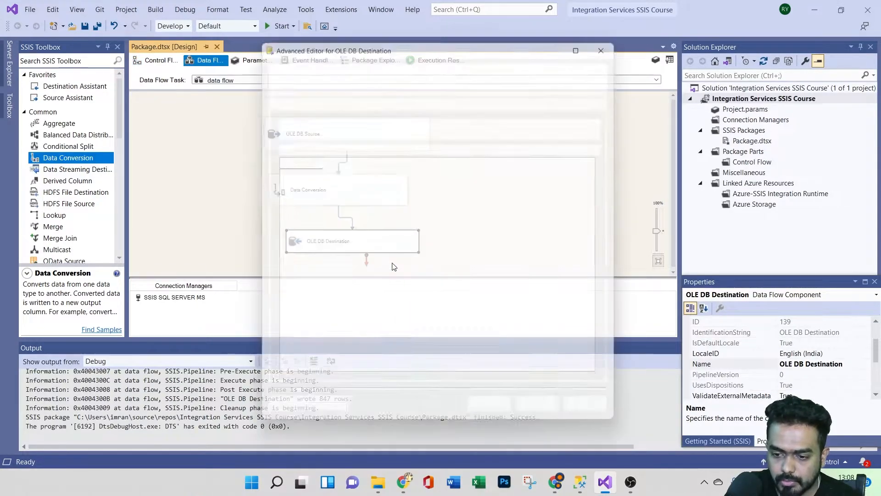
{"action": "left_click", "coordinate": [490, 99]}
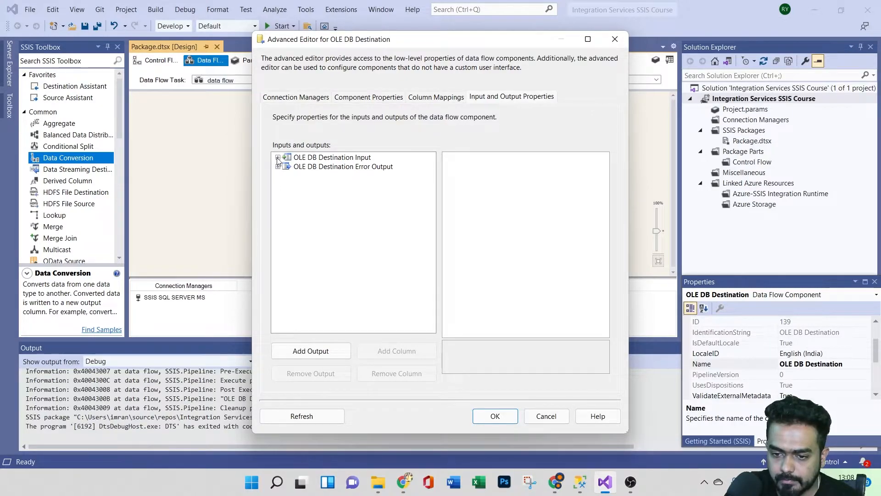
{"action": "left_click", "coordinate": [278, 157]}
{"action": "left_click", "coordinate": [286, 167]}
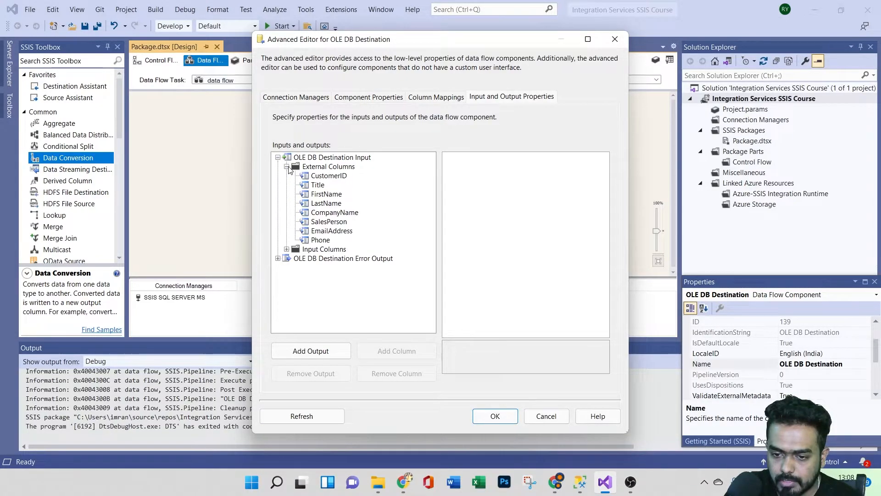
{"action": "left_click", "coordinate": [286, 249]}
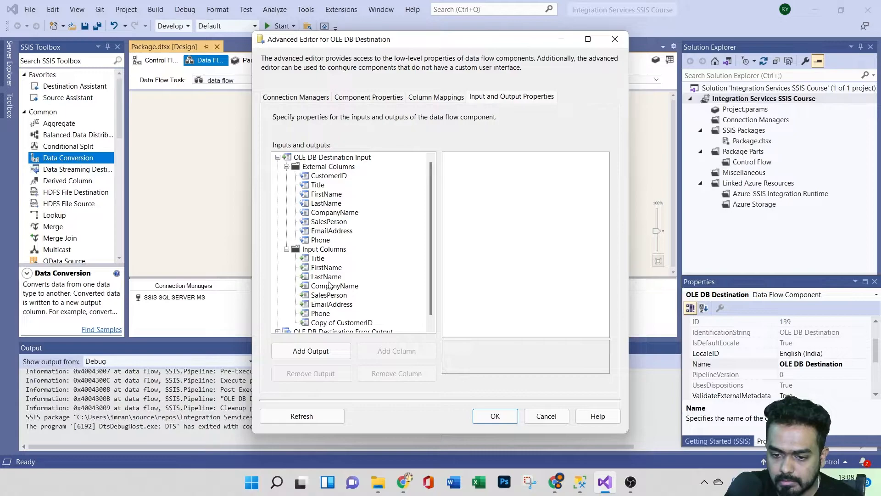
{"action": "scroll", "coordinate": [333, 293], "scroll_direction": "down", "scroll_amount": 1}
{"action": "left_click", "coordinate": [342, 313]}
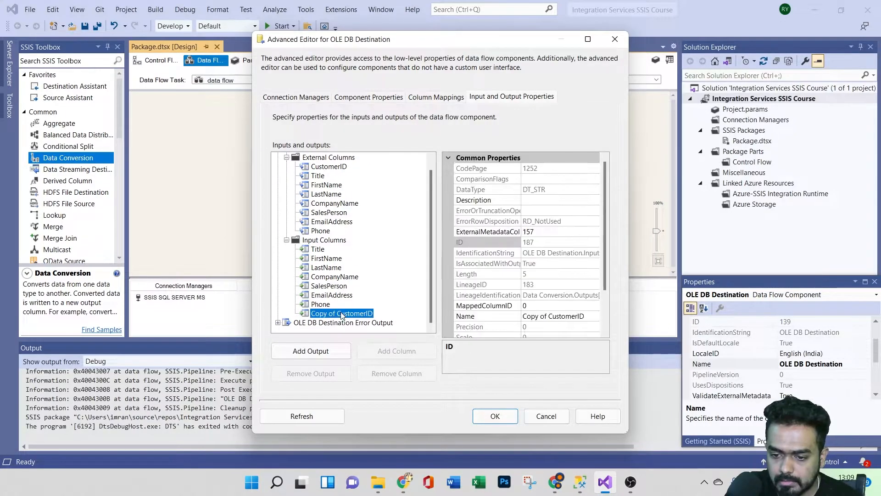
{"action": "left_click", "coordinate": [329, 168]}
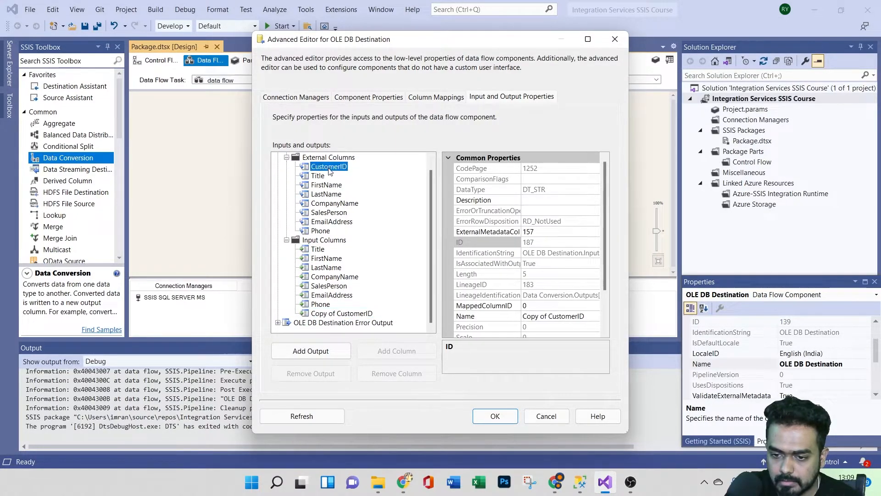
{"action": "left_click", "coordinate": [492, 417]}
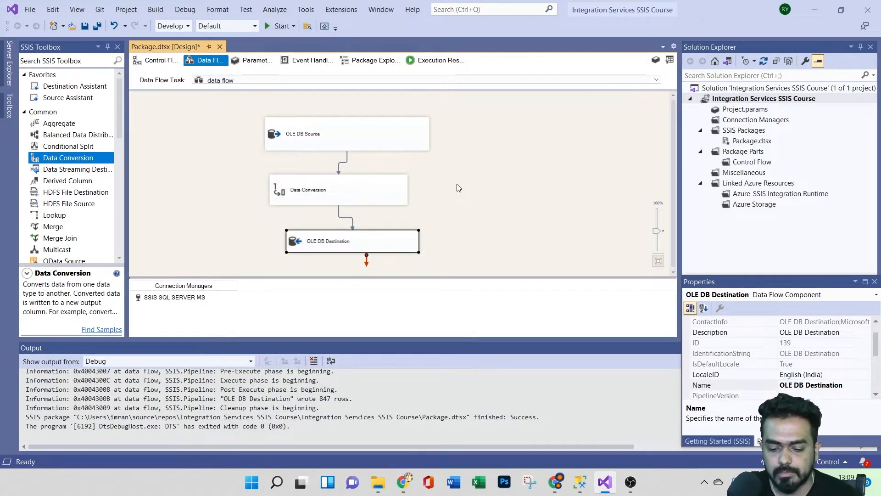
Step: Delete the Data Conversion component from the data flow
{"action": "left_click", "coordinate": [490, 182]}
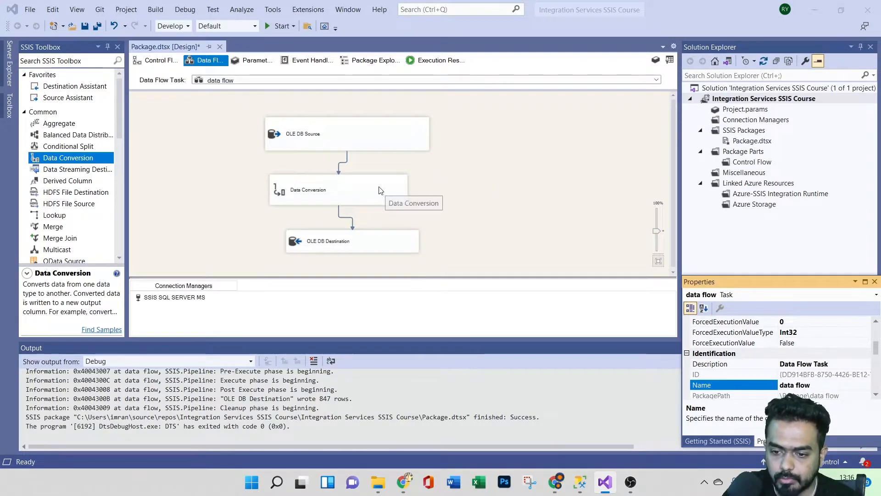
{"action": "left_click", "coordinate": [367, 192]}
{"action": "right_click", "coordinate": [367, 191]}
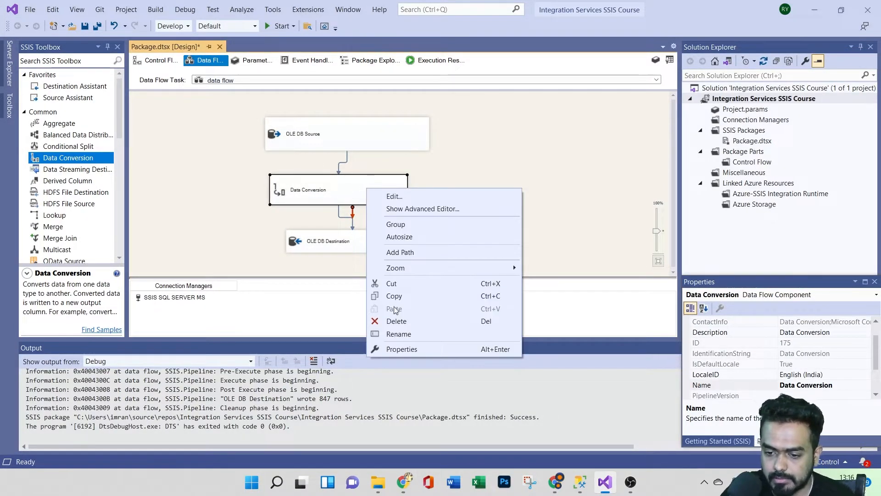
{"action": "left_click", "coordinate": [402, 321]}
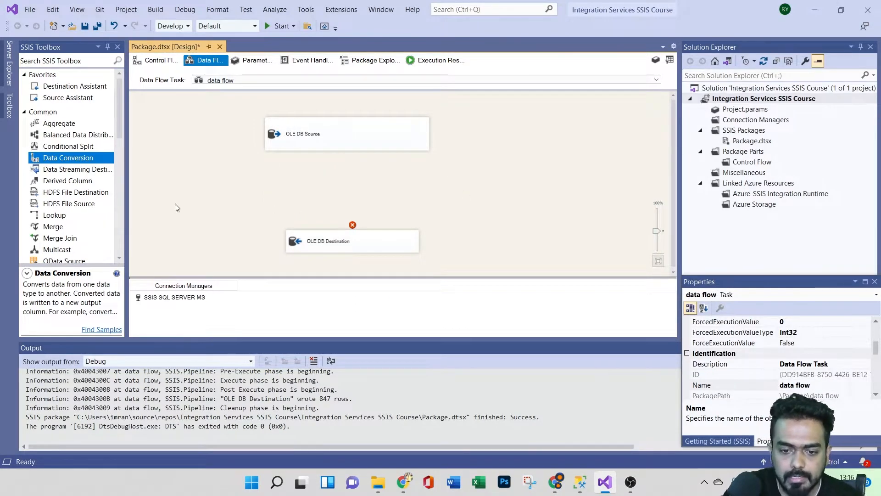
Step: Add a Derived Column transformation between the OLE DB Source and OLE DB Destination, and enlarge it to roughly match their width
{"action": "left_click", "coordinate": [54, 182]}
{"action": "left_click_drag", "start_coordinate": [219, 183], "coordinate": [316, 183]}
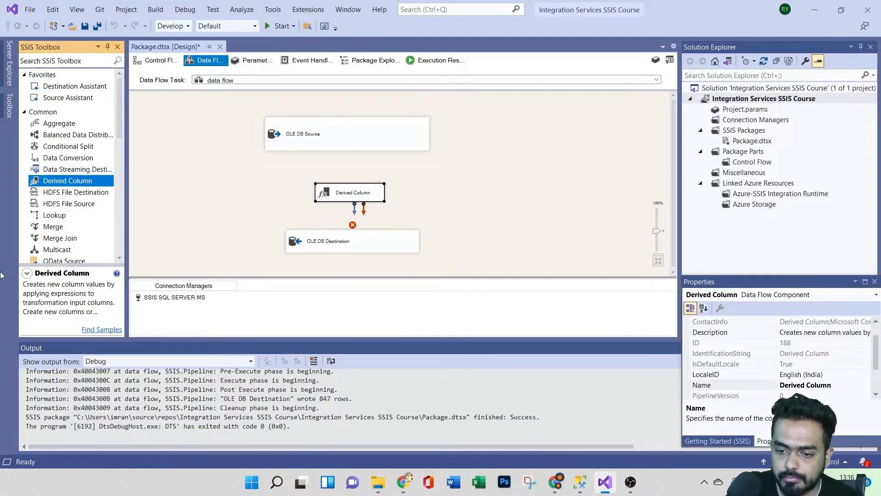
{"action": "left_click_drag", "start_coordinate": [325, 199], "coordinate": [282, 198]}
{"action": "left_click_drag", "start_coordinate": [351, 192], "coordinate": [445, 208]}
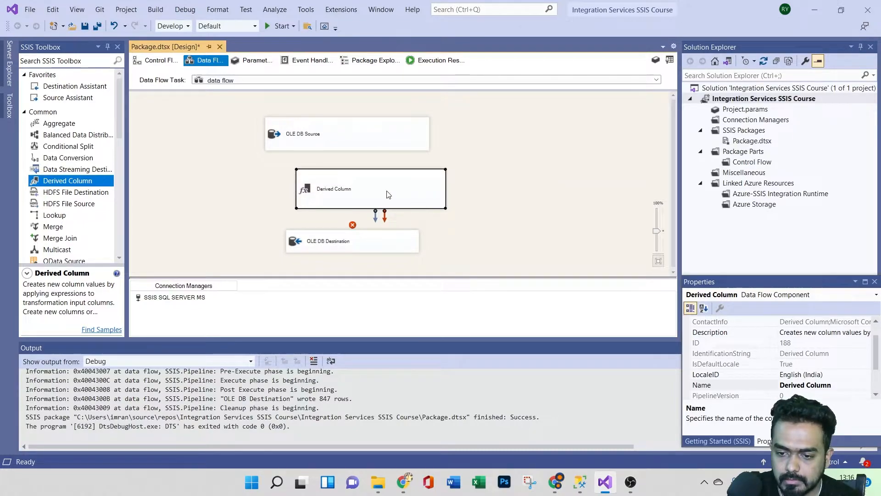
{"action": "left_click_drag", "start_coordinate": [387, 194], "coordinate": [369, 192]}
{"action": "double_click", "coordinate": [363, 192]}
{"action": "left_click", "coordinate": [544, 259]}
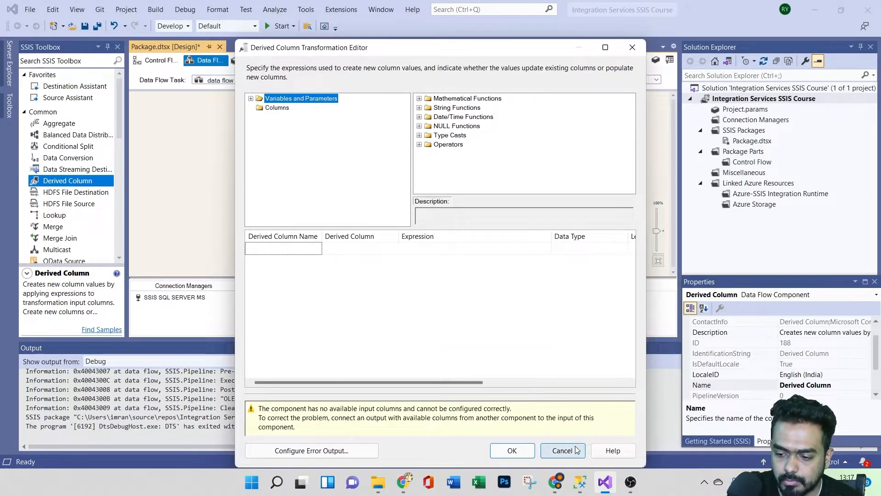
{"action": "left_click", "coordinate": [582, 450]}
Step: Connect the OLE DB Source to the Derived Column, and the Derived Column to the OLE DB Destination
{"action": "left_click", "coordinate": [346, 136]}
{"action": "left_click_drag", "start_coordinate": [352, 156], "coordinate": [352, 186]}
{"action": "left_click", "coordinate": [355, 202]}
{"action": "left_click", "coordinate": [342, 221]}
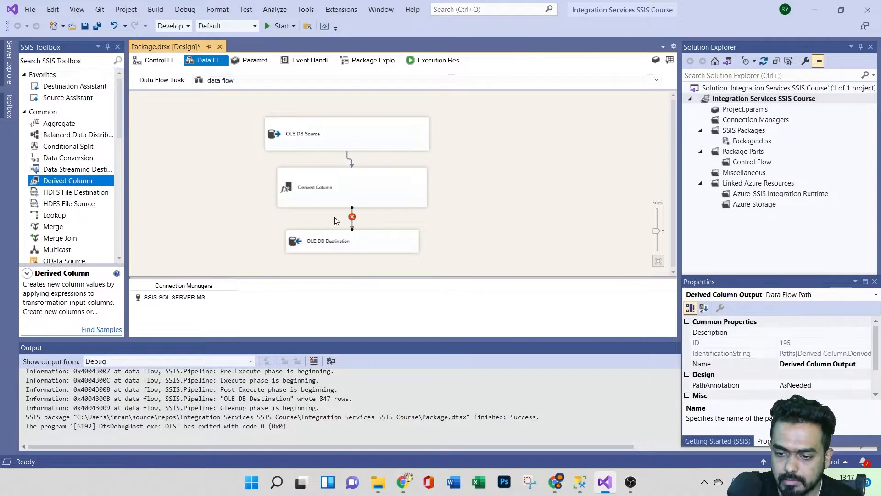
Step: Open the Derived Column Transformation Editor and examine the system variables and input columns available for expressions
{"action": "double_click", "coordinate": [360, 189]}
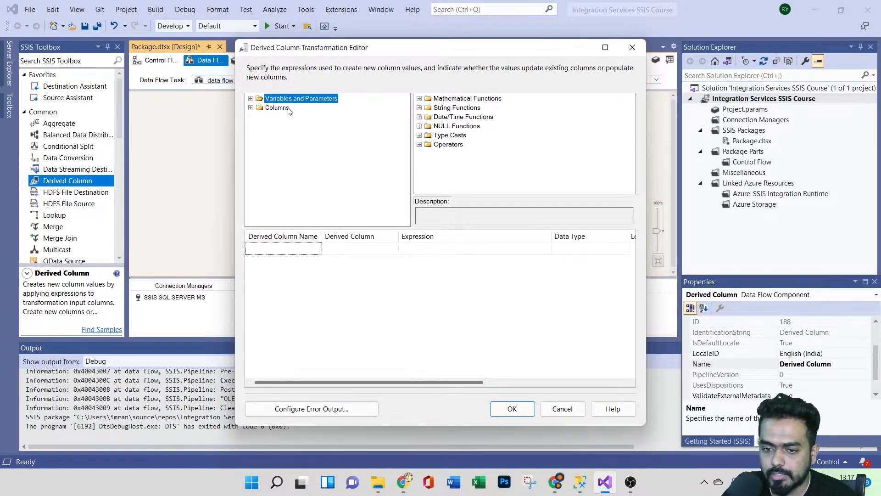
{"action": "left_click", "coordinate": [251, 99]}
{"action": "left_click", "coordinate": [250, 98]}
{"action": "left_click", "coordinate": [251, 98]}
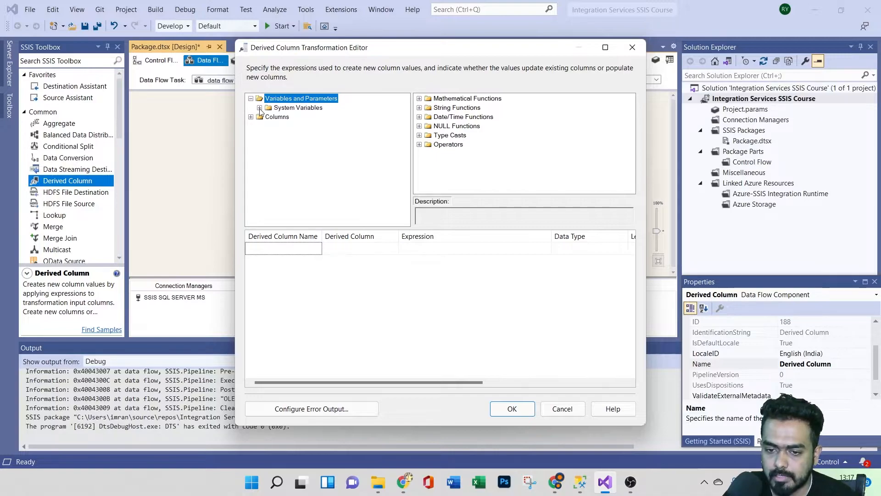
{"action": "left_click", "coordinate": [259, 109]}
{"action": "scroll", "coordinate": [306, 166], "scroll_direction": "up", "scroll_amount": 2}
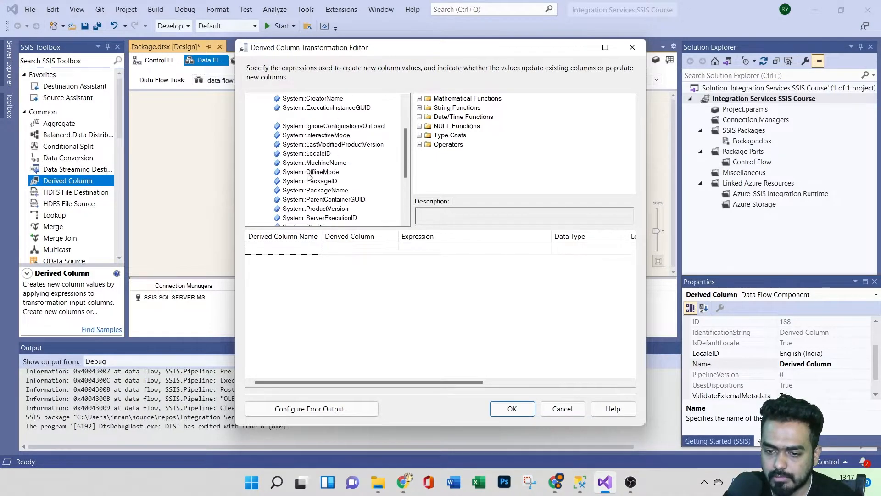
{"action": "left_click", "coordinate": [250, 98]}
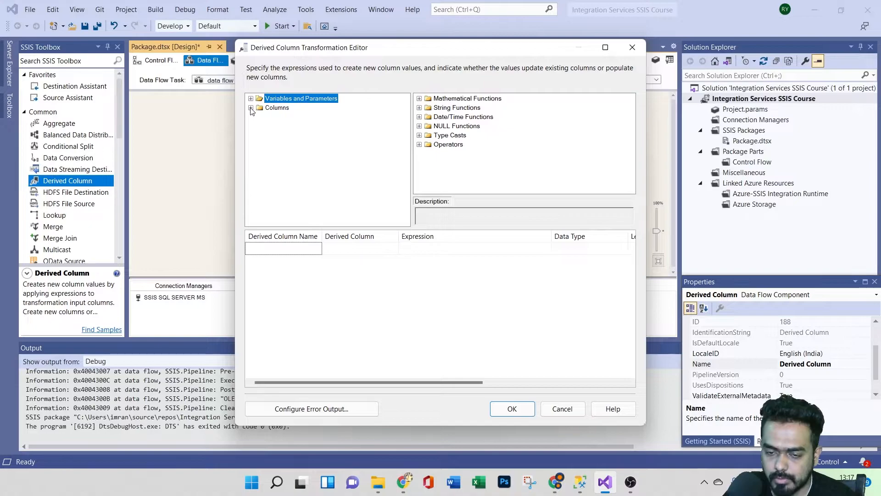
{"action": "left_click", "coordinate": [250, 108]}
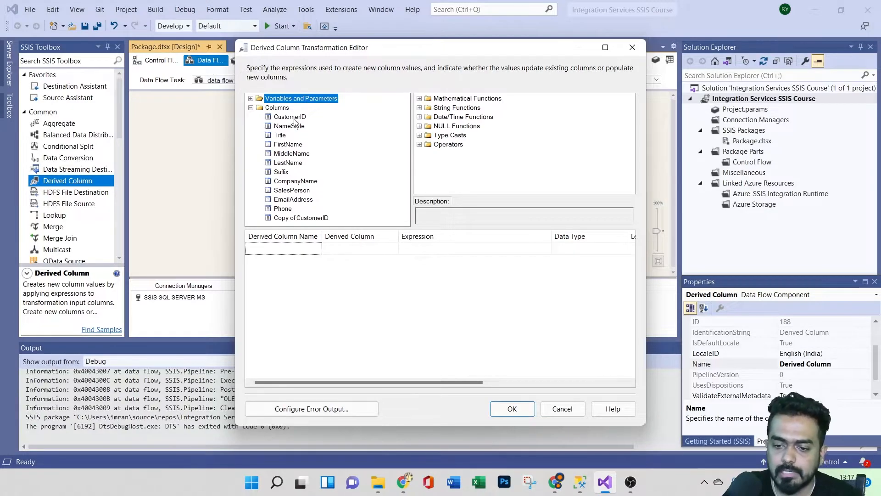
{"action": "left_click", "coordinate": [250, 107]}
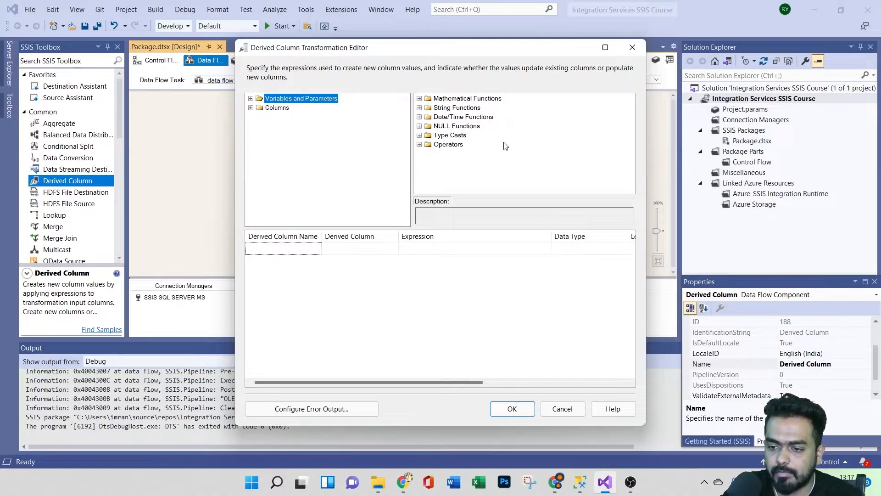
Step: Examine the mathematical functions and string functions available for derived column expressions
{"action": "left_click", "coordinate": [419, 99]}
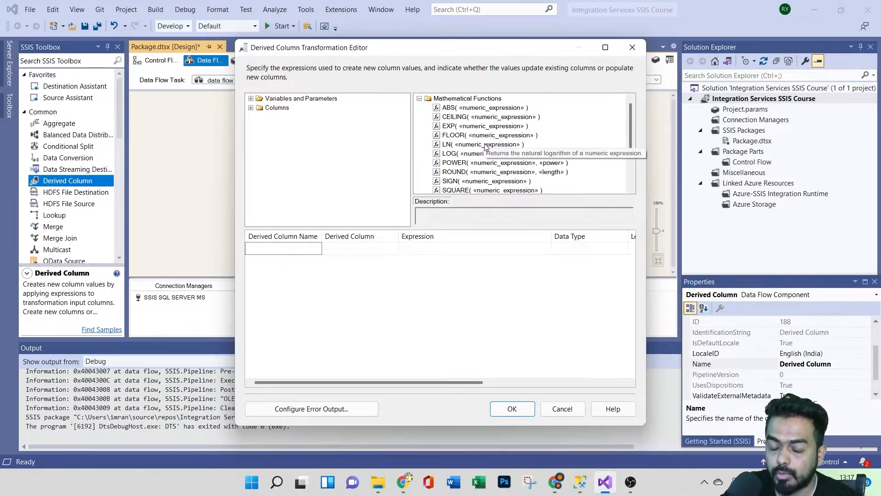
{"action": "scroll", "coordinate": [485, 146], "scroll_direction": "down", "scroll_amount": 2}
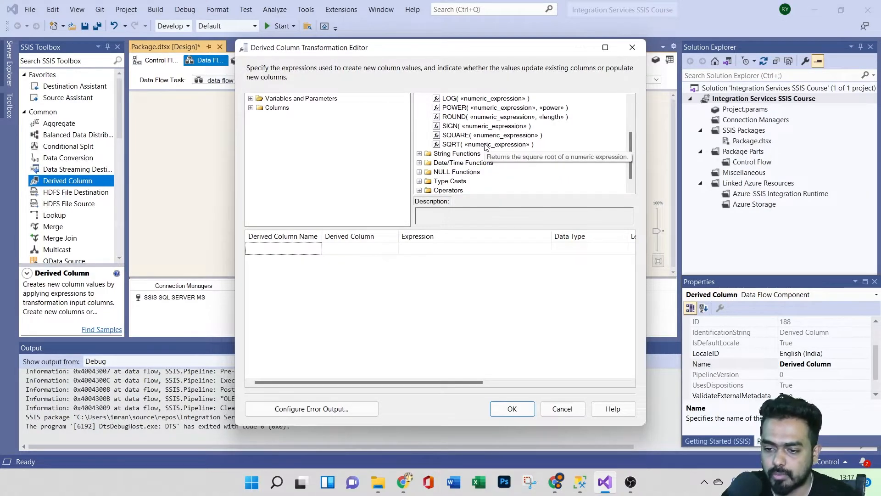
{"action": "scroll", "coordinate": [485, 146], "scroll_direction": "up", "scroll_amount": 2}
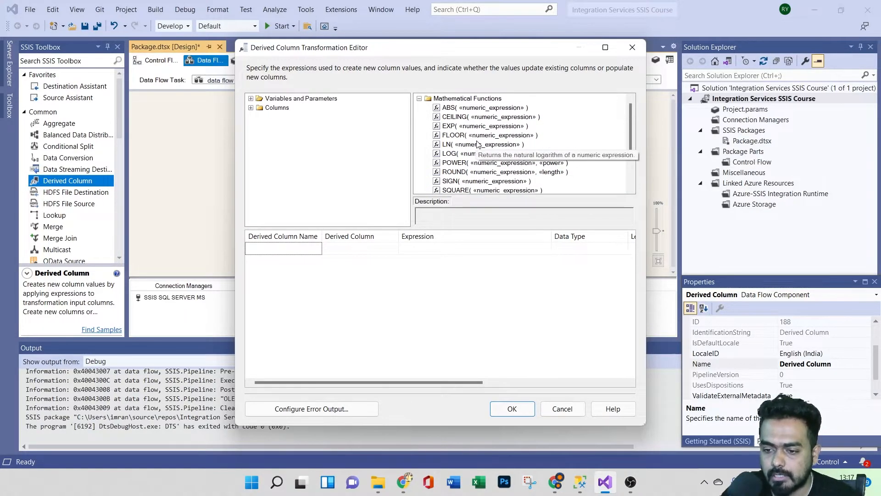
{"action": "left_click", "coordinate": [419, 98]}
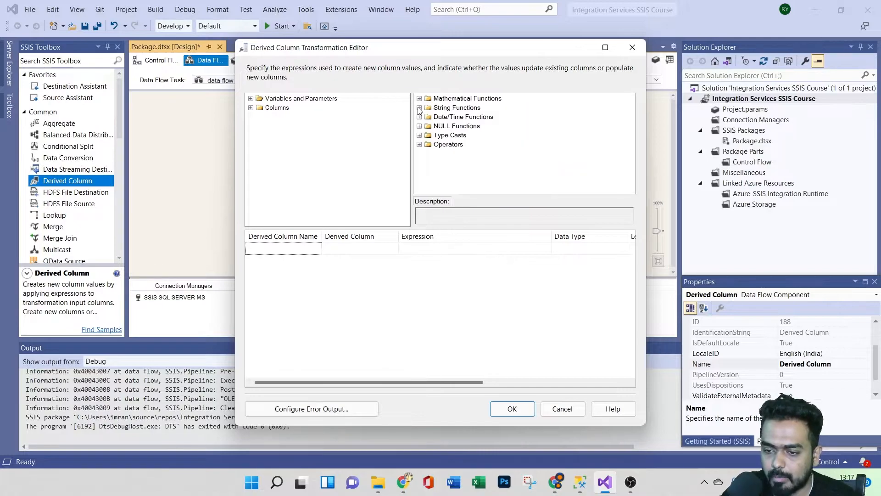
{"action": "left_click", "coordinate": [419, 107]}
{"action": "scroll", "coordinate": [502, 131], "scroll_direction": "down", "scroll_amount": 1}
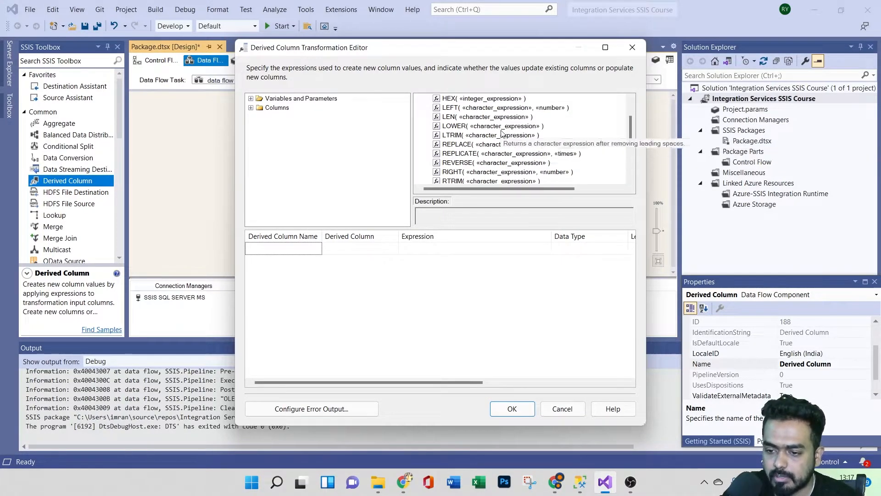
{"action": "scroll", "coordinate": [502, 129], "scroll_direction": "down", "scroll_amount": 1}
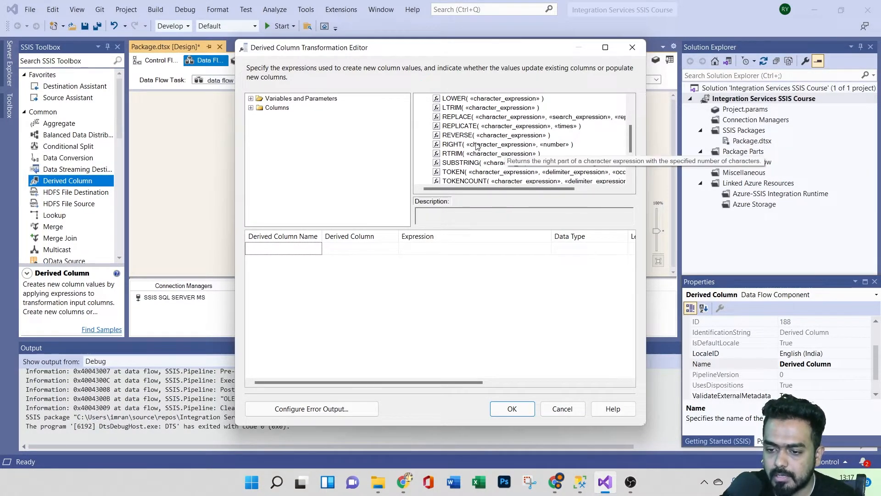
{"action": "scroll", "coordinate": [477, 146], "scroll_direction": "down", "scroll_amount": 1}
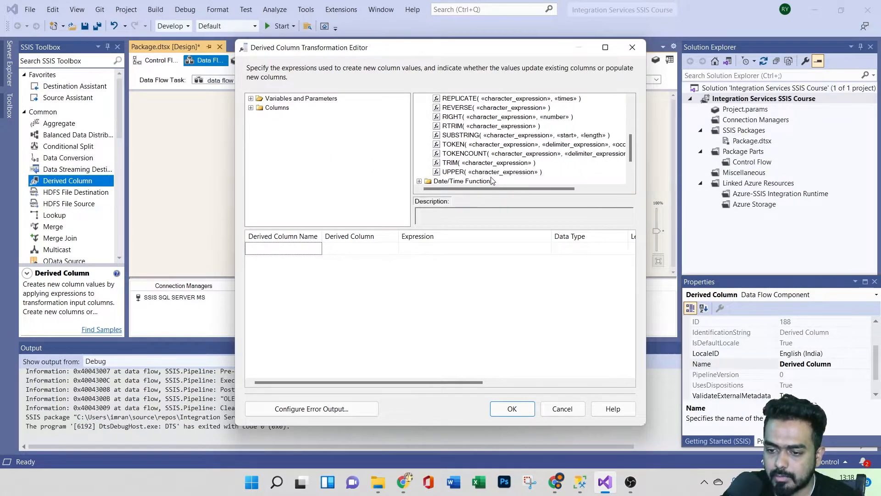
{"action": "scroll", "coordinate": [472, 147], "scroll_direction": "up", "scroll_amount": 4}
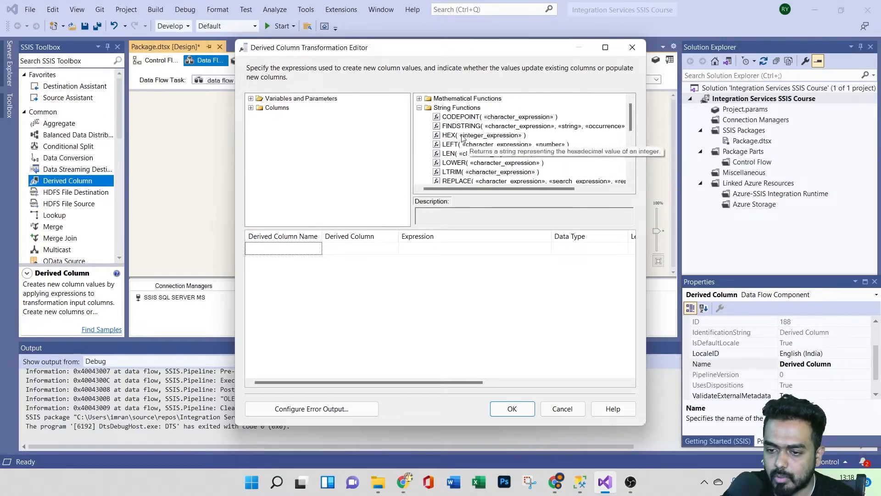
{"action": "left_click", "coordinate": [419, 108]}
Step: Examine the date/time functions, NULL functions, type casts and operators available for derived column expressions
{"action": "left_click", "coordinate": [419, 117]}
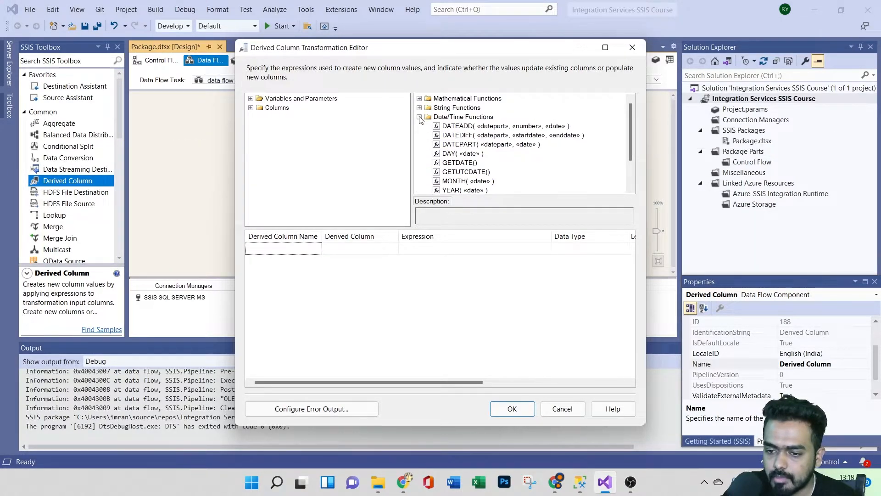
{"action": "left_click", "coordinate": [419, 117]}
{"action": "left_click", "coordinate": [419, 126]}
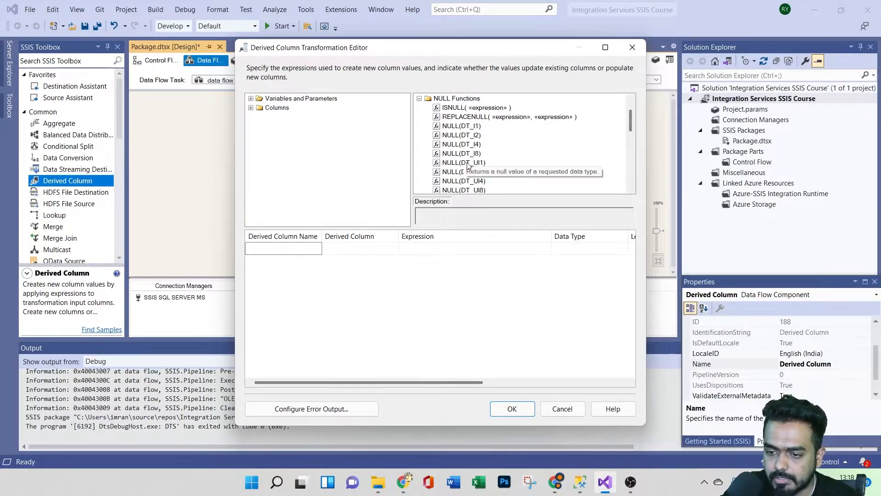
{"action": "scroll", "coordinate": [468, 166], "scroll_direction": "up", "scroll_amount": 1}
{"action": "left_click", "coordinate": [419, 126]}
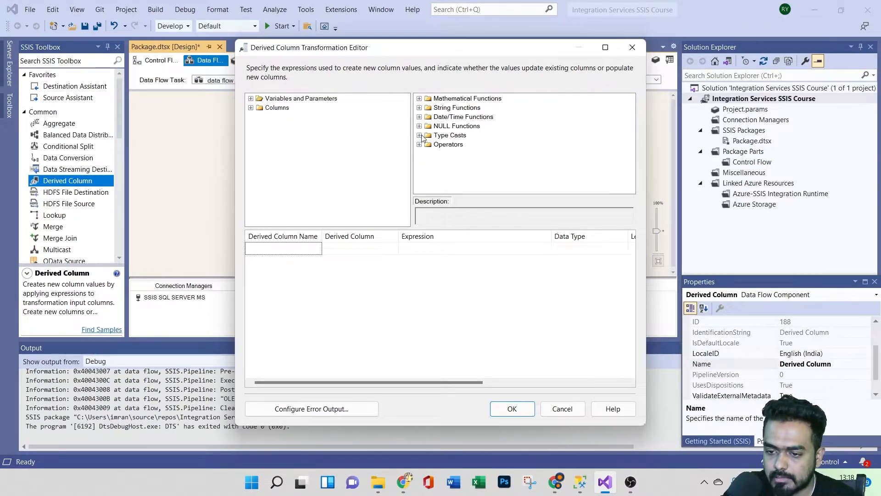
{"action": "left_click", "coordinate": [420, 135]}
{"action": "left_click", "coordinate": [419, 98]}
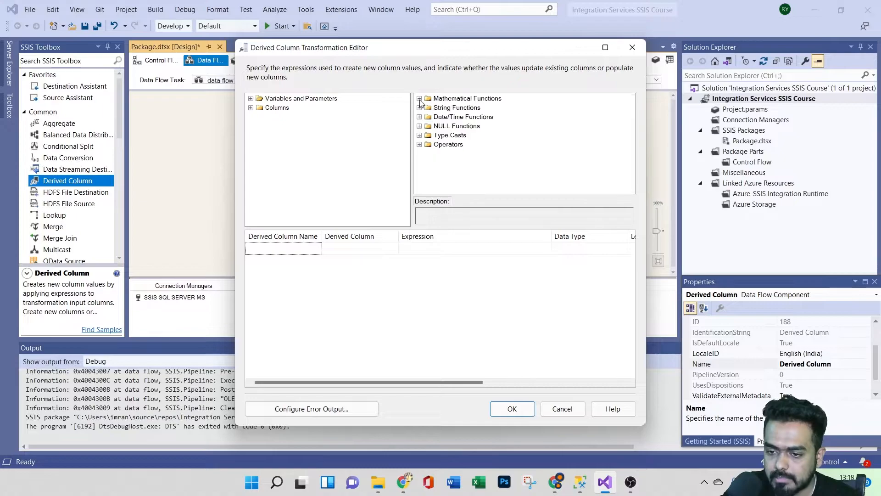
{"action": "left_click", "coordinate": [419, 145]}
{"action": "scroll", "coordinate": [429, 147], "scroll_direction": "down", "scroll_amount": 2}
{"action": "scroll", "coordinate": [474, 138], "scroll_direction": "up", "scroll_amount": 3}
{"action": "scroll", "coordinate": [477, 143], "scroll_direction": "down", "scroll_amount": 3}
{"action": "scroll", "coordinate": [483, 149], "scroll_direction": "up", "scroll_amount": 2}
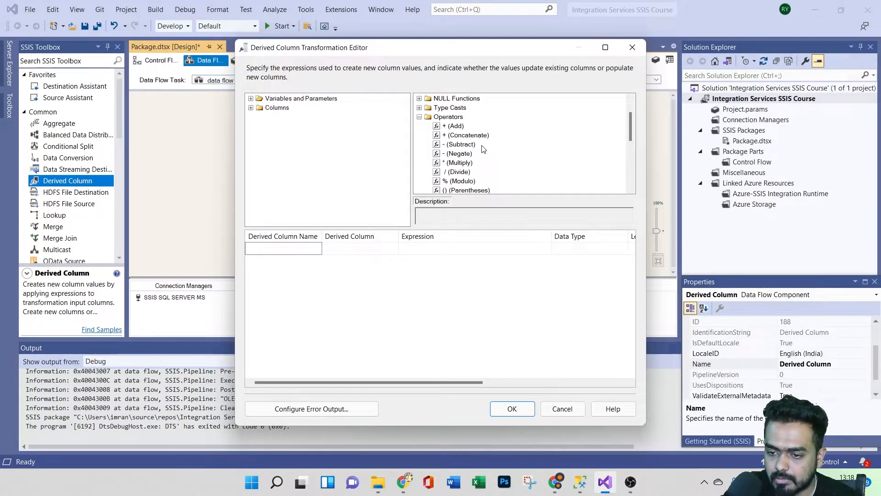
{"action": "left_click", "coordinate": [419, 116]}
Step: Review the string functions again and list the input columns available for the derived column
{"action": "left_click", "coordinate": [419, 107]}
{"action": "scroll", "coordinate": [513, 156], "scroll_direction": "down", "scroll_amount": 1}
{"action": "scroll", "coordinate": [514, 156], "scroll_direction": "down", "scroll_amount": 3}
{"action": "scroll", "coordinate": [513, 156], "scroll_direction": "up", "scroll_amount": 5}
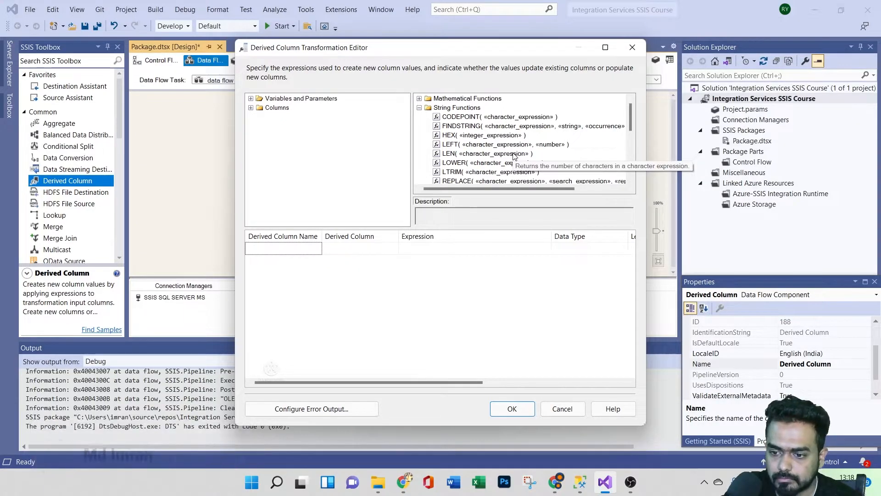
{"action": "scroll", "coordinate": [488, 146], "scroll_direction": "down", "scroll_amount": 2}
{"action": "scroll", "coordinate": [489, 147], "scroll_direction": "down", "scroll_amount": 3}
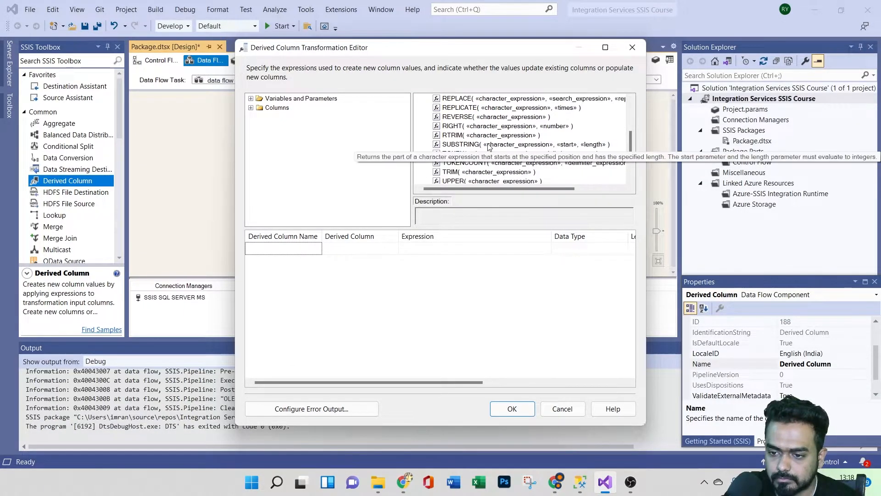
{"action": "scroll", "coordinate": [489, 146], "scroll_direction": "up", "scroll_amount": 5}
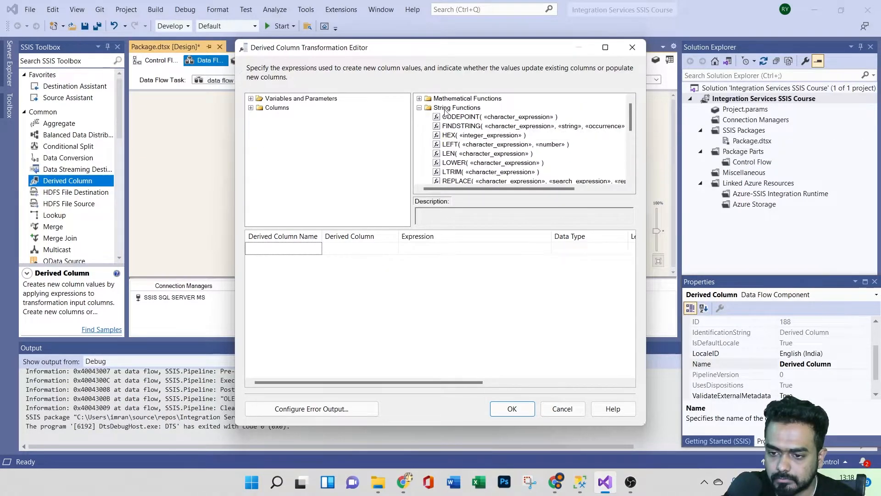
{"action": "left_click", "coordinate": [249, 112]}
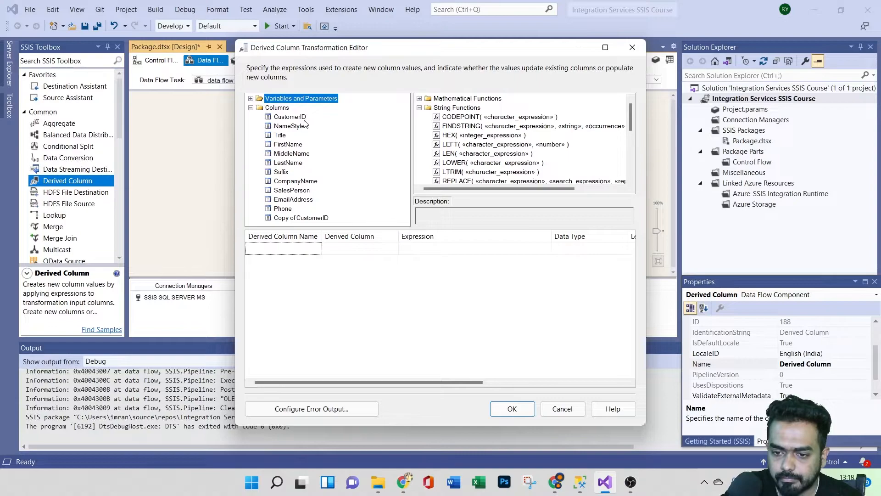
{"action": "scroll", "coordinate": [512, 159], "scroll_direction": "down", "scroll_amount": 1}
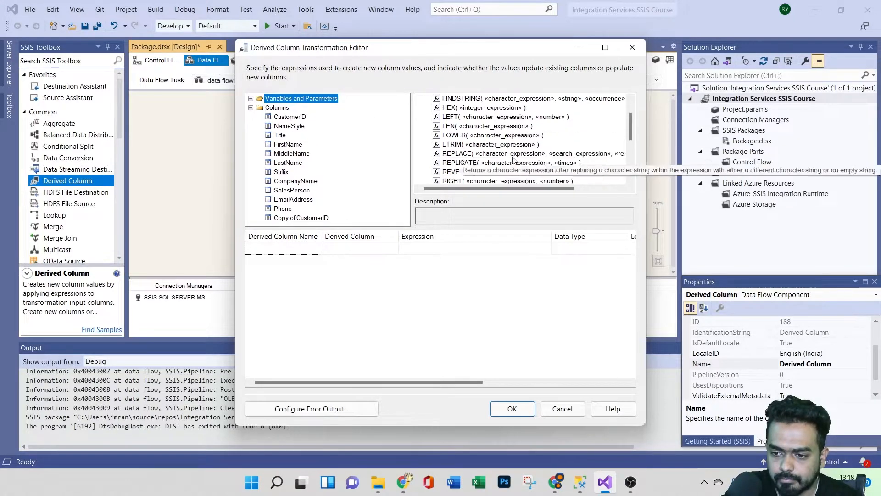
{"action": "scroll", "coordinate": [513, 160], "scroll_direction": "down", "scroll_amount": 4}
{"action": "scroll", "coordinate": [522, 168], "scroll_direction": "up", "scroll_amount": 5}
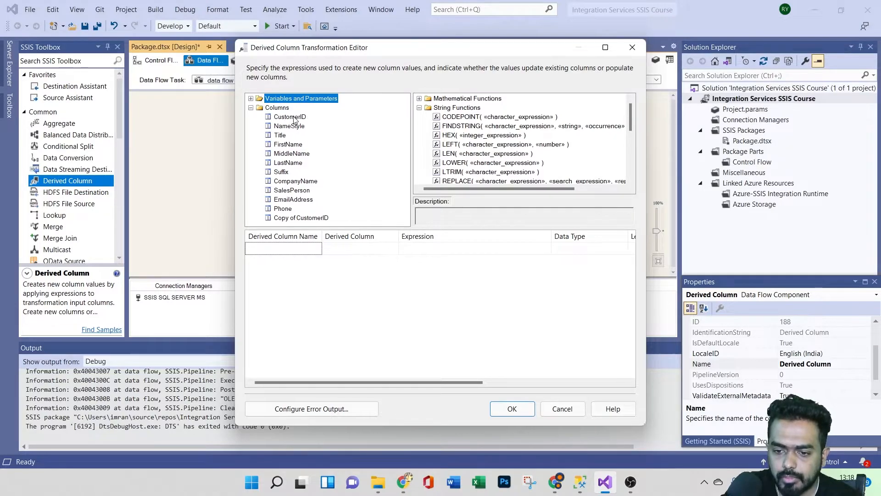
Step: Add a derived column based on the CustomerID input column, set to be added as a new column
{"action": "left_click_drag", "start_coordinate": [307, 117], "coordinate": [311, 249]}
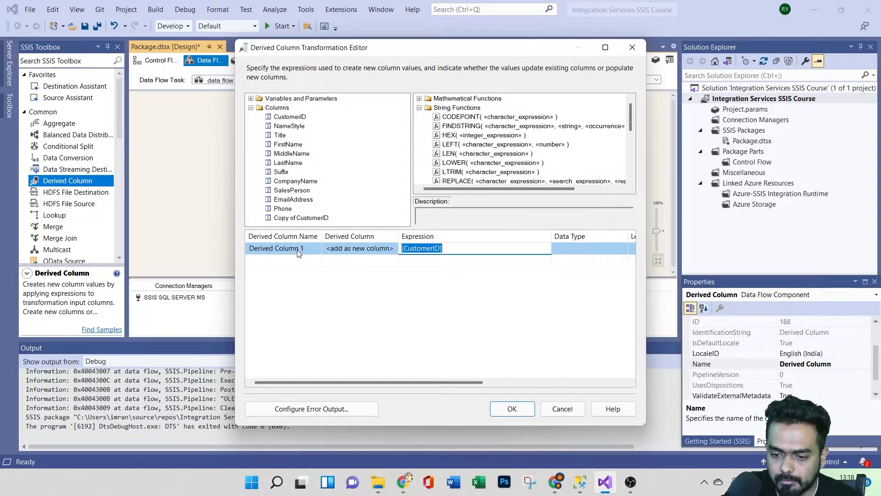
{"action": "left_click", "coordinate": [357, 251]}
{"action": "left_click", "coordinate": [393, 250]}
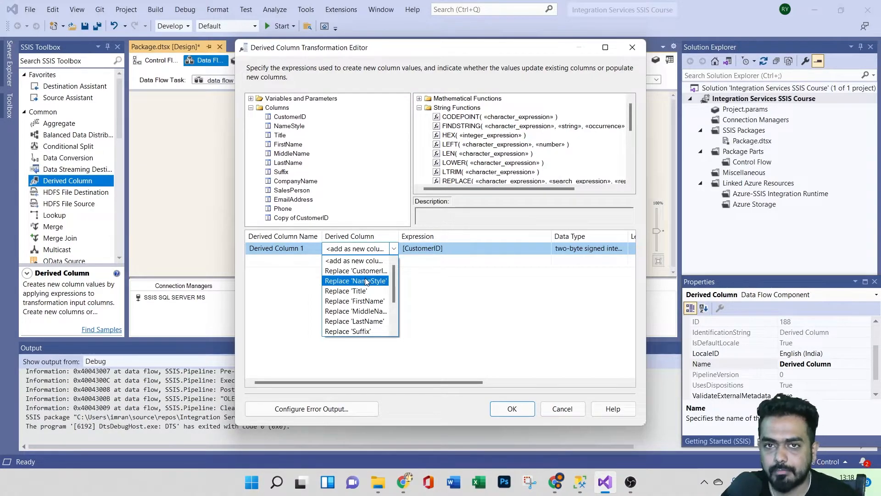
{"action": "scroll", "coordinate": [366, 291], "scroll_direction": "down", "scroll_amount": 2}
{"action": "scroll", "coordinate": [367, 290], "scroll_direction": "up", "scroll_amount": 2}
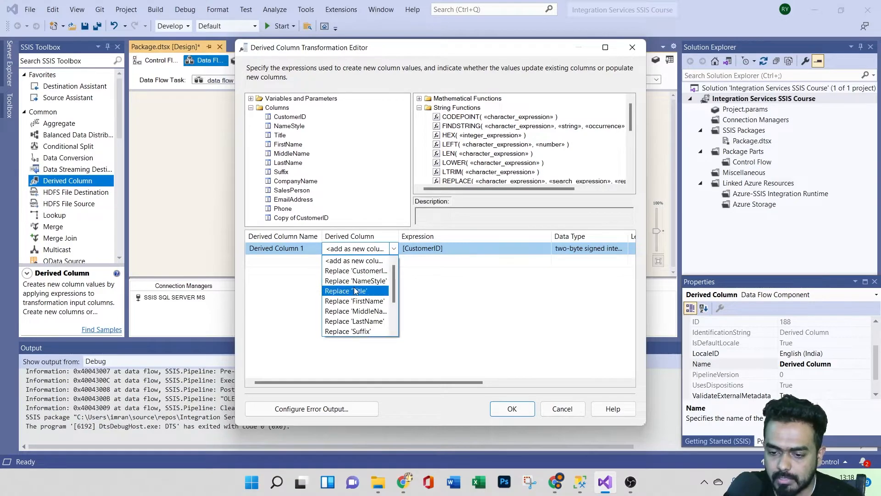
{"action": "left_click", "coordinate": [351, 261]}
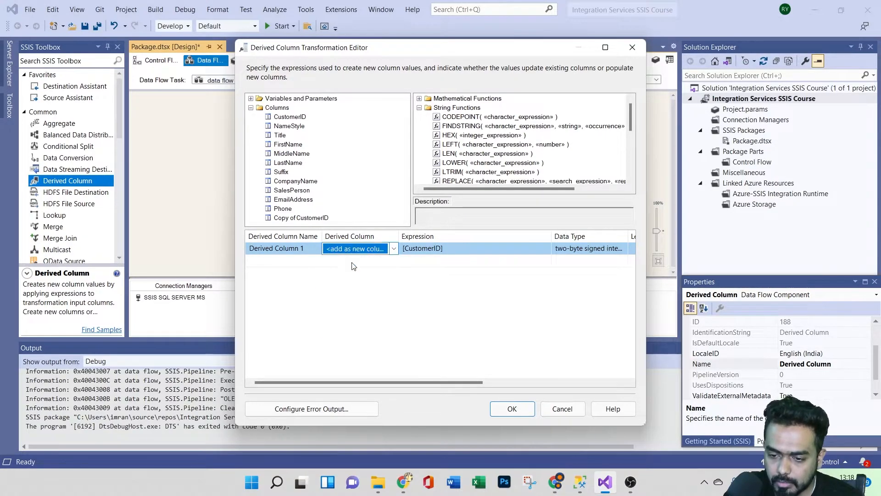
Step: Name the derived column CustomerID NEW
{"action": "left_click", "coordinate": [281, 249]}
{"action": "left_click_drag", "start_coordinate": [306, 250], "coordinate": [244, 254]}
{"action": "type", "text": "C"}
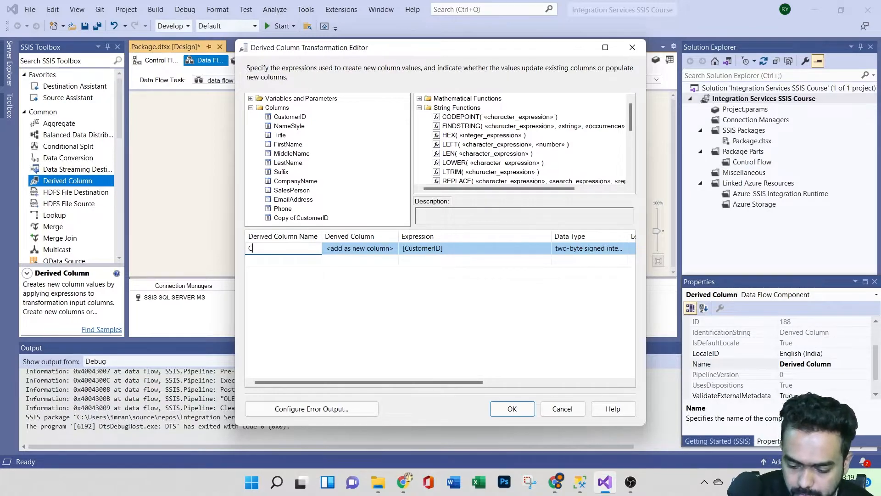
{"action": "type", "text": "ustomerID NEW"}
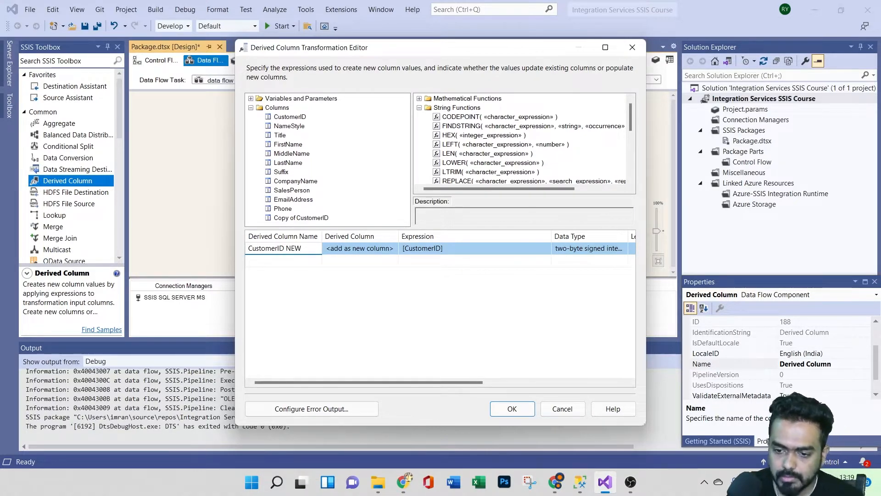
{"action": "key", "text": "Return"}
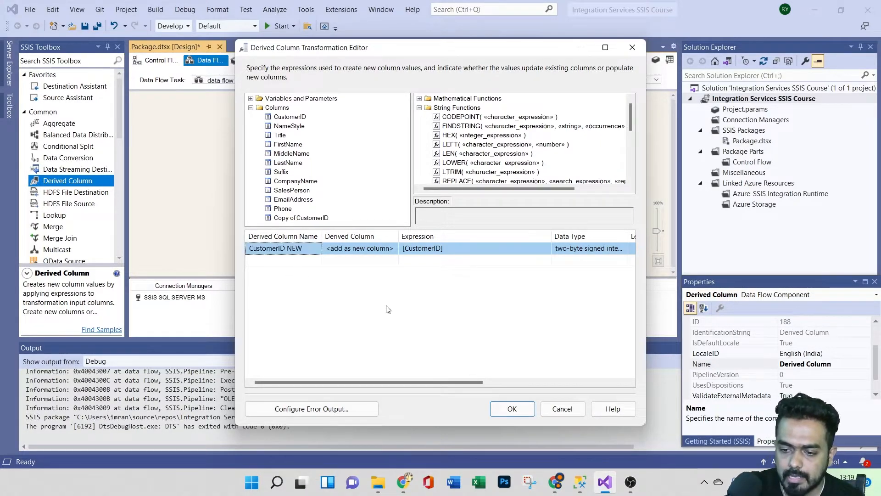
Step: Look through the string functions and type casts for the DT_STR cast and check its length and code page parameters
{"action": "left_click", "coordinate": [439, 248]}
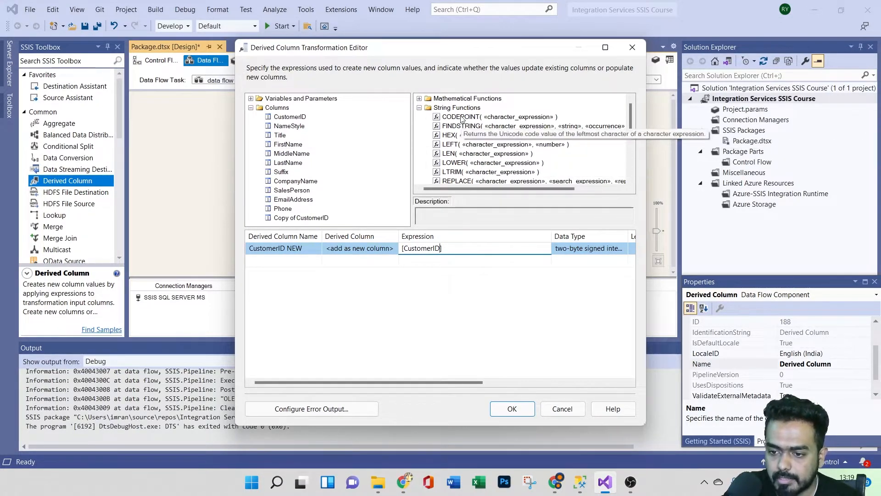
{"action": "scroll", "coordinate": [464, 151], "scroll_direction": "down", "scroll_amount": 1}
{"action": "scroll", "coordinate": [468, 158], "scroll_direction": "down", "scroll_amount": 1}
{"action": "scroll", "coordinate": [480, 165], "scroll_direction": "down", "scroll_amount": 1}
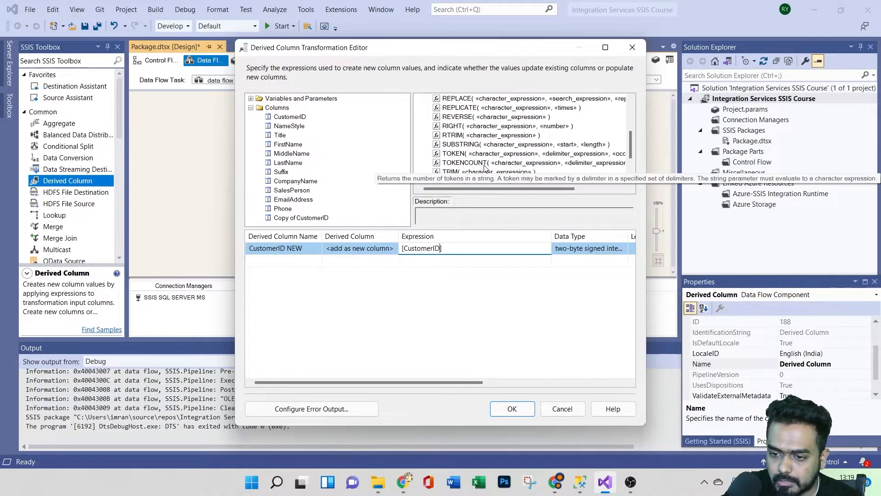
{"action": "scroll", "coordinate": [535, 159], "scroll_direction": "down", "scroll_amount": 1}
{"action": "scroll", "coordinate": [514, 164], "scroll_direction": "down", "scroll_amount": 1}
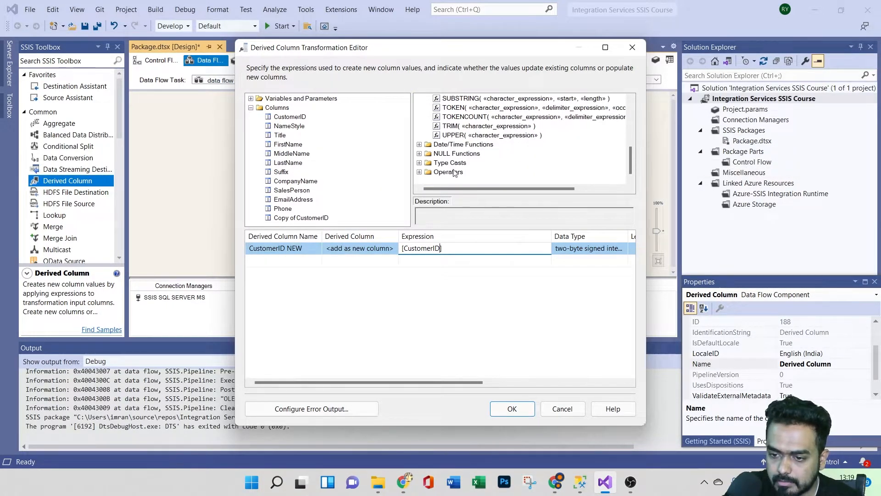
{"action": "left_click", "coordinate": [419, 163]}
{"action": "scroll", "coordinate": [485, 156], "scroll_direction": "down", "scroll_amount": 5}
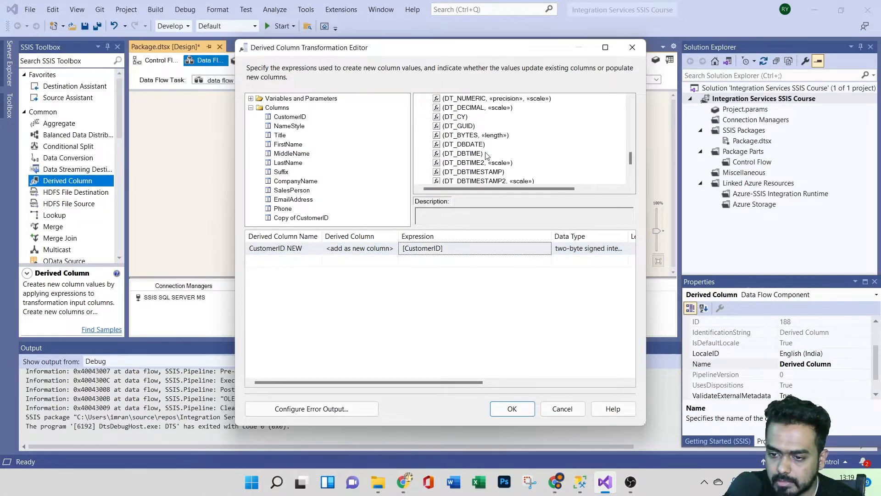
{"action": "scroll", "coordinate": [486, 156], "scroll_direction": "up", "scroll_amount": 6}
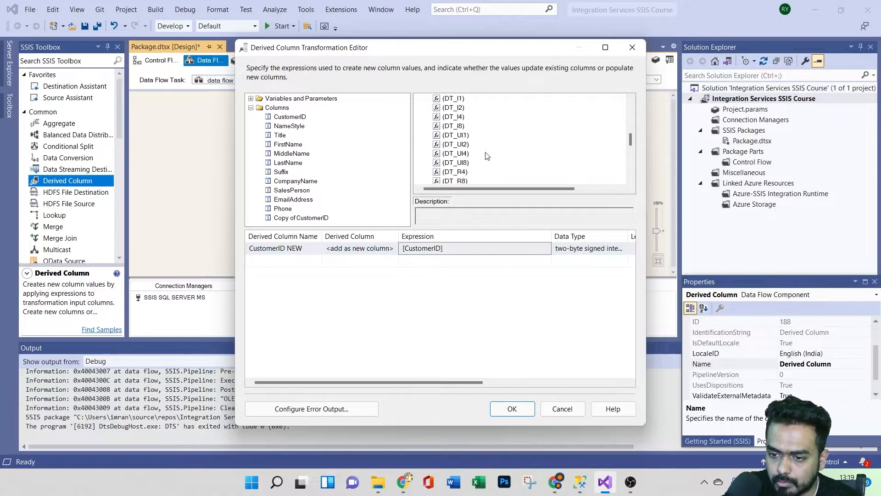
{"action": "scroll", "coordinate": [487, 156], "scroll_direction": "down", "scroll_amount": 2}
{"action": "left_click", "coordinate": [481, 163]}
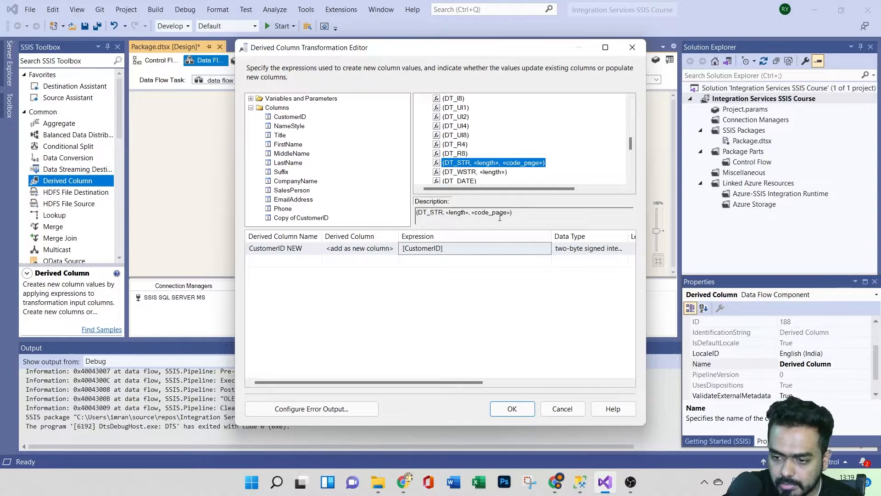
Step: Cast the CustomerID NEW expression to a string of length 5 with code page 1252: (DT_STR,5,1252)[CustomerID]
{"action": "left_click", "coordinate": [405, 249]}
{"action": "left_click", "coordinate": [406, 248]}
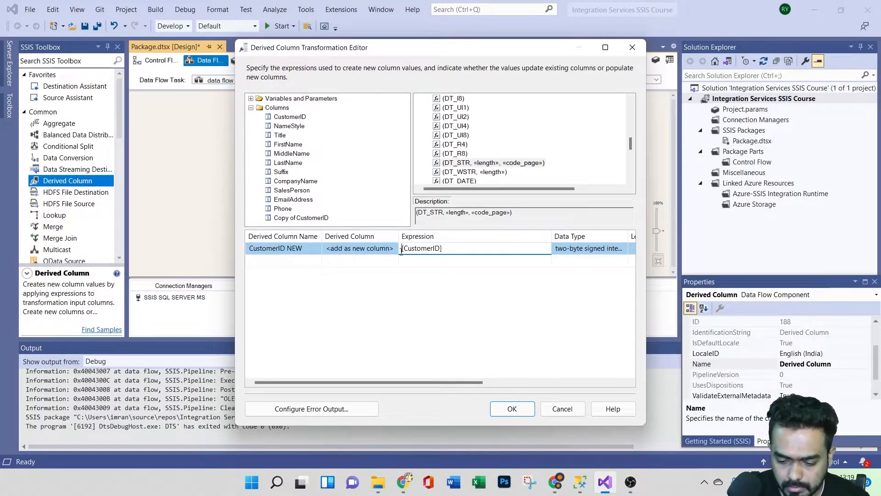
{"action": "type", "text": "()"}
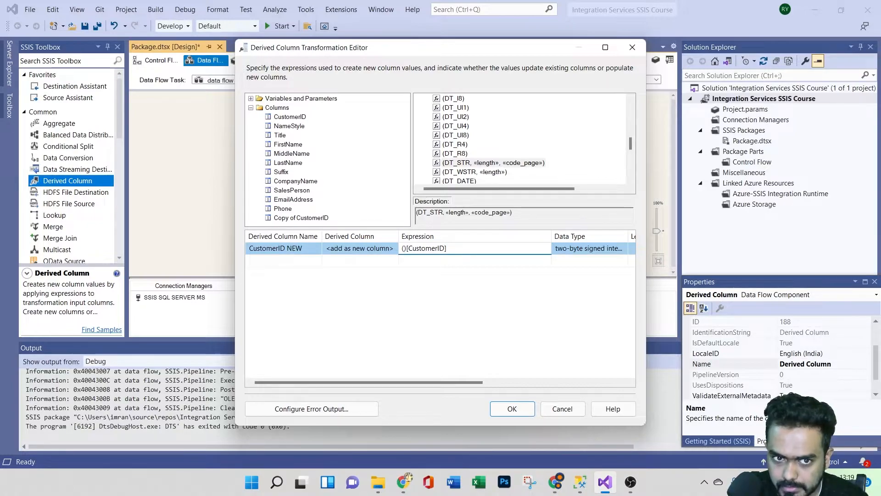
{"action": "type", "text": "DT"}
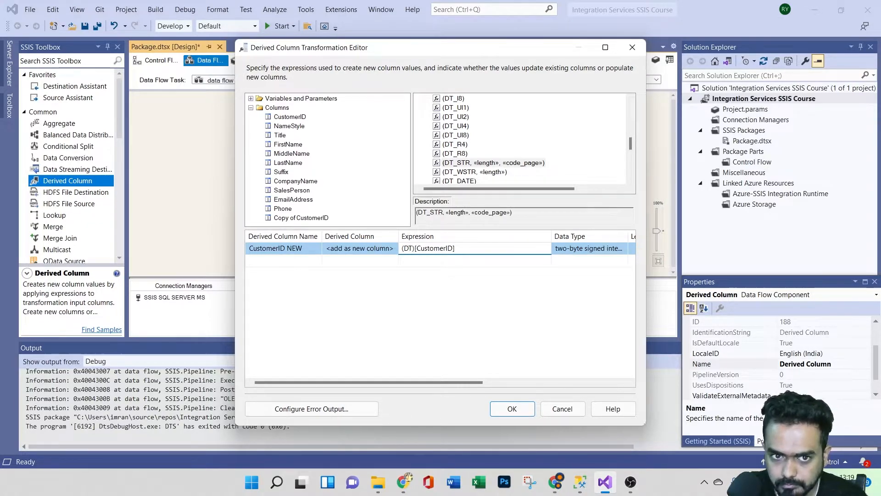
{"action": "type", "text": "_STR"}
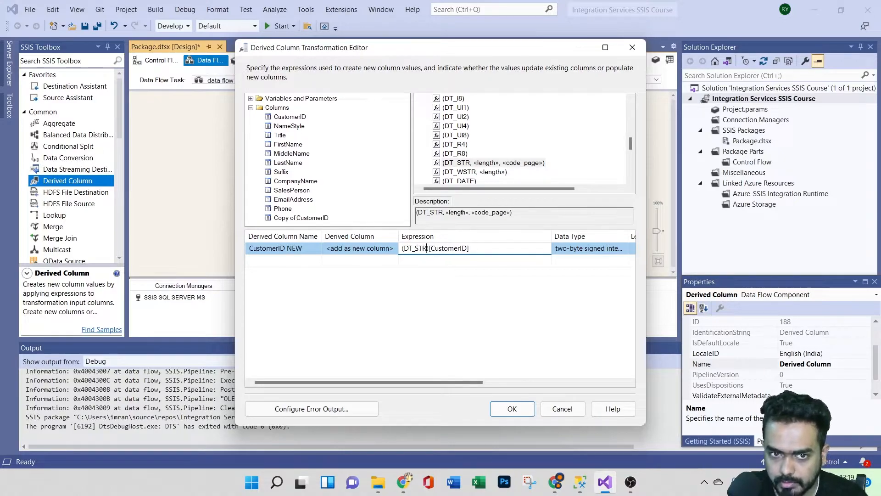
{"action": "type", "text": ","}
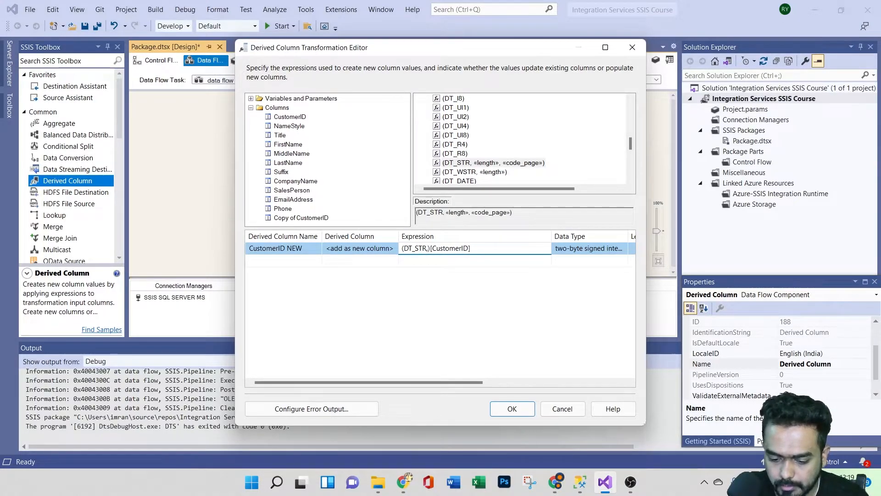
{"action": "type", "text": "5,1"}
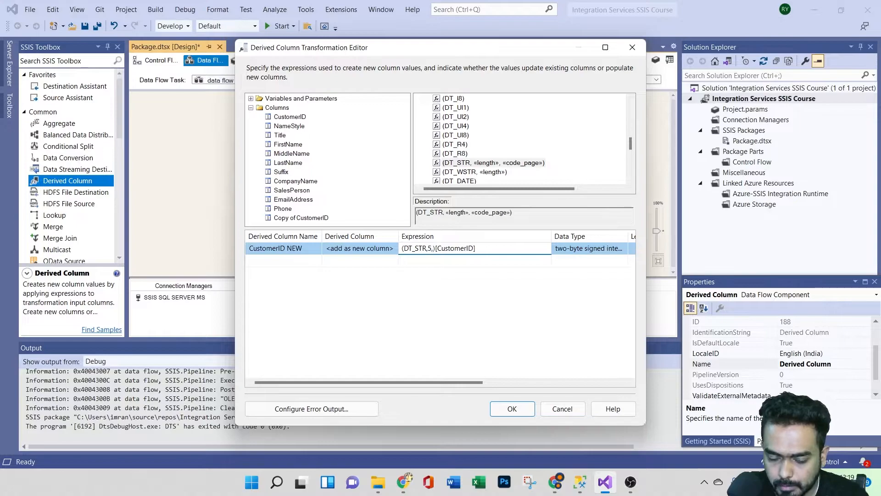
{"action": "type", "text": "252"}
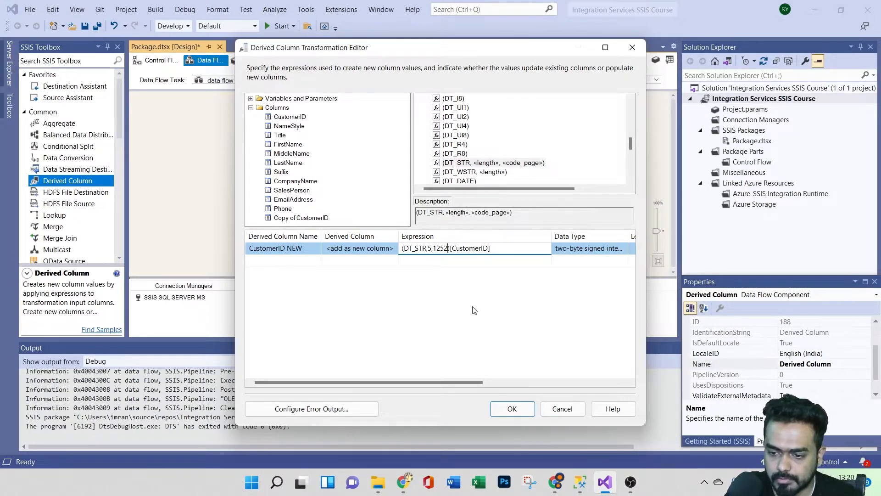
{"action": "key", "text": "Return"}
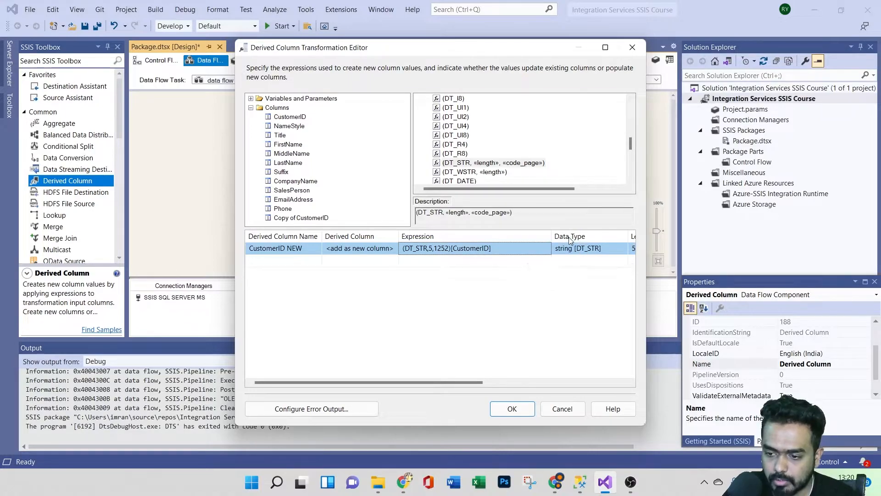
Step: Widen the editor to check the derived column's data type, length and code page, collapse the function categories, and accept the transformation
{"action": "left_click_drag", "start_coordinate": [235, 268], "coordinate": [98, 267]}
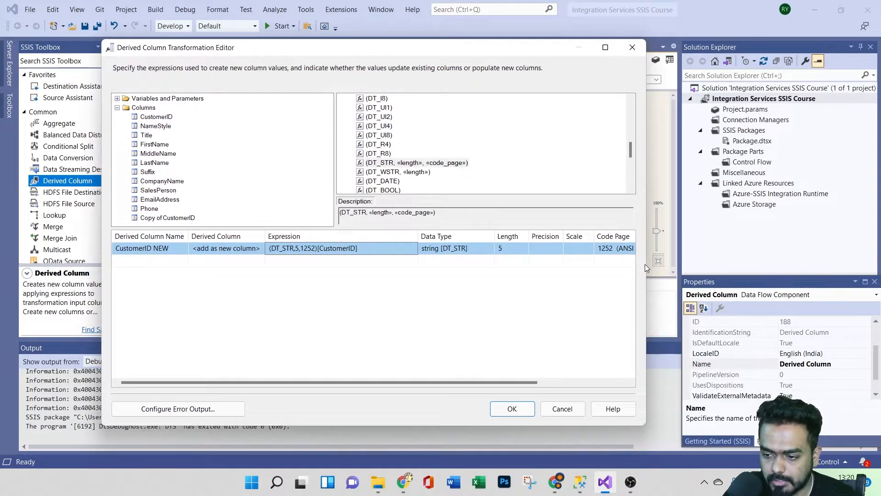
{"action": "left_click_drag", "start_coordinate": [645, 263], "coordinate": [697, 263]}
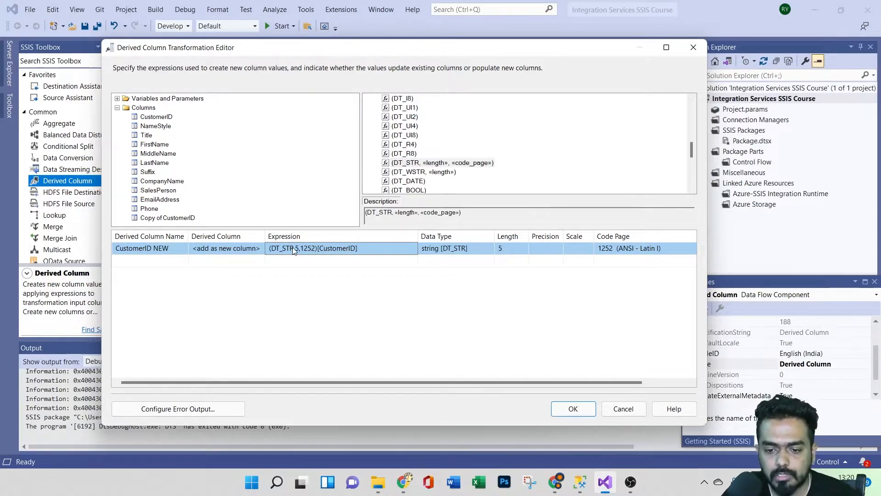
{"action": "scroll", "coordinate": [369, 110], "scroll_direction": "up", "scroll_amount": 10}
{"action": "left_click", "coordinate": [368, 107]}
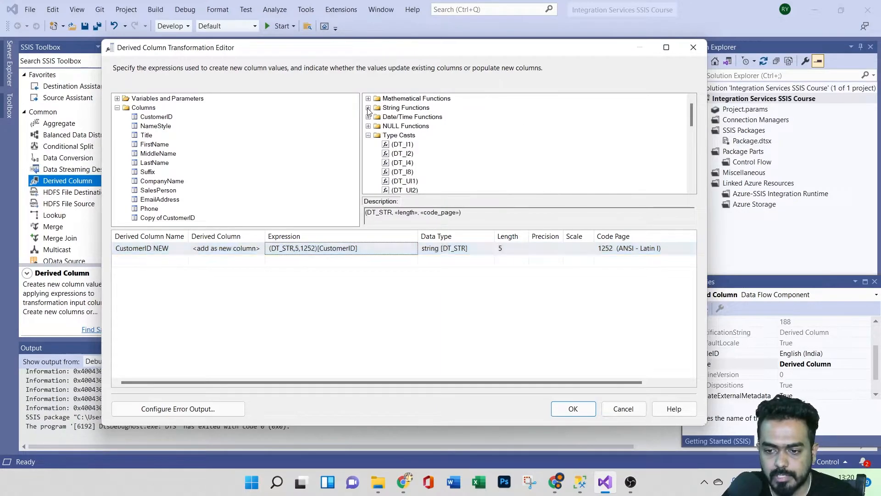
{"action": "left_click", "coordinate": [369, 136]}
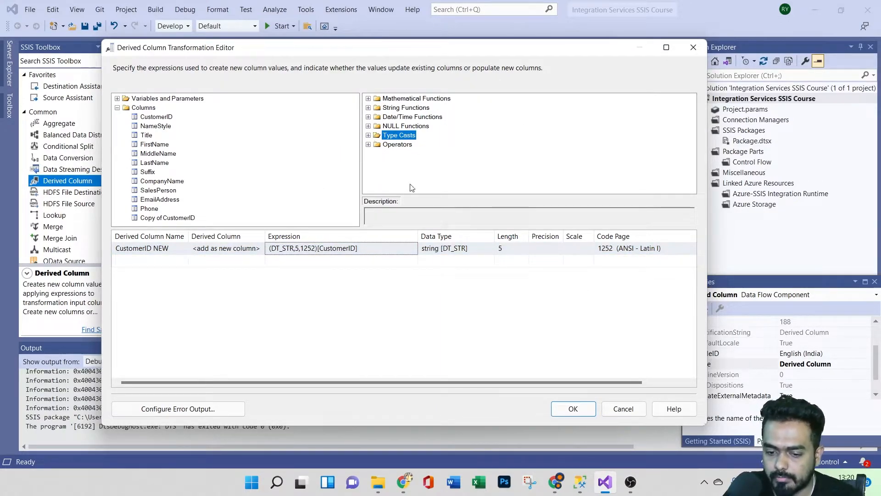
{"action": "left_click", "coordinate": [572, 407]}
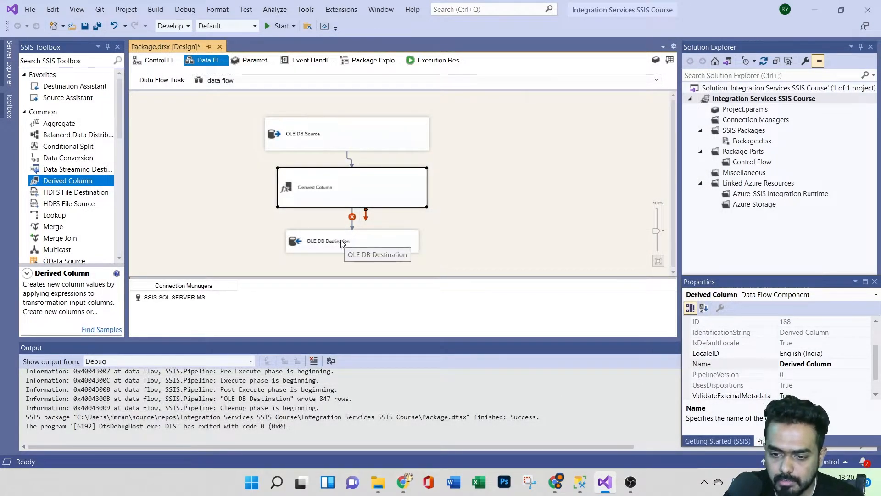
Step: Map the CustomerID NEW input column to the destination column CustomerID in the OLE DB Destination and accept the mappings
{"action": "double_click", "coordinate": [342, 242]}
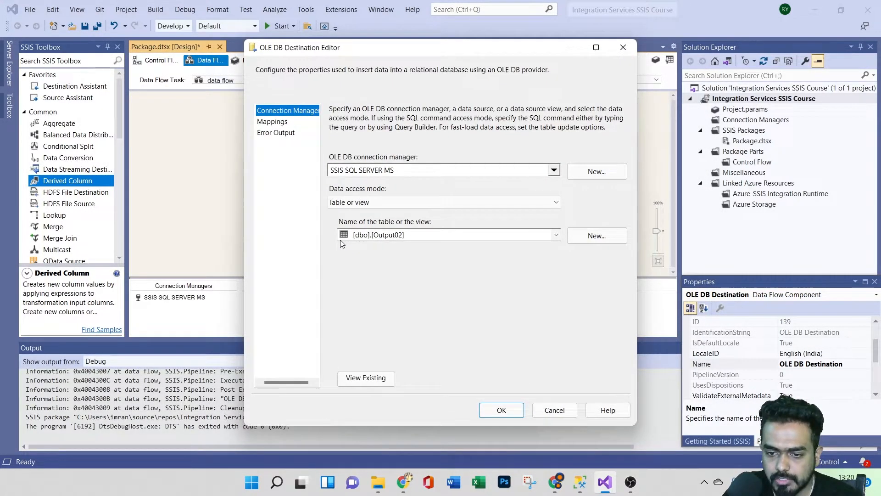
{"action": "left_click", "coordinate": [280, 121]}
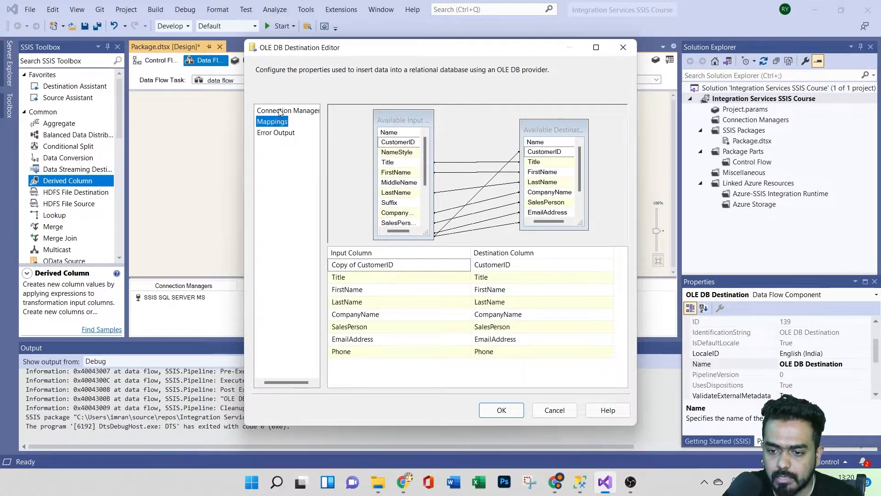
{"action": "left_click_drag", "start_coordinate": [425, 167], "coordinate": [423, 216]}
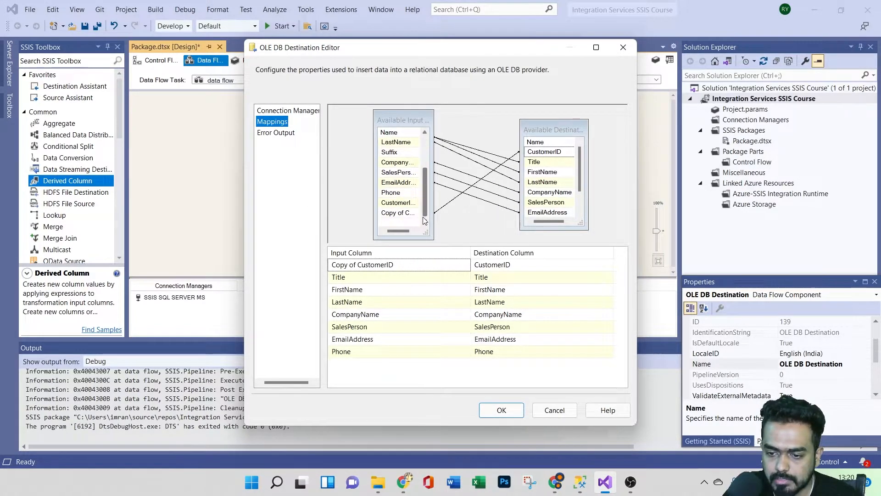
{"action": "left_click", "coordinate": [392, 204]}
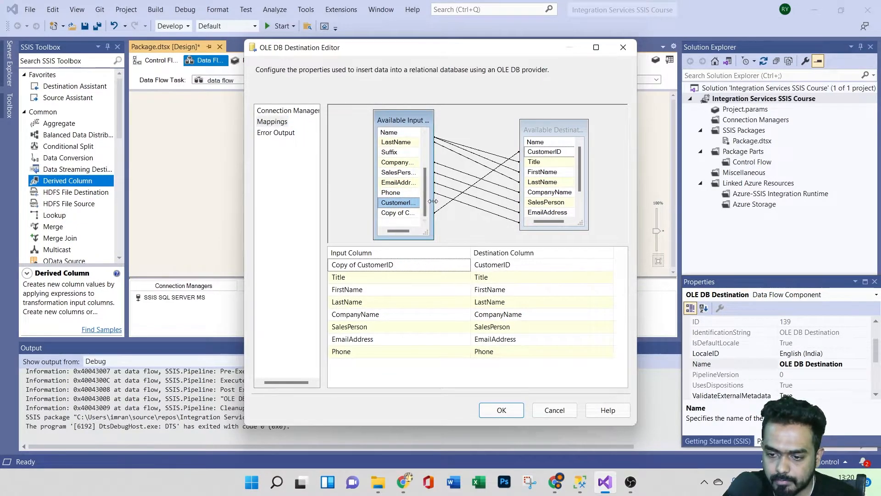
{"action": "left_click_drag", "start_coordinate": [432, 201], "coordinate": [458, 201]}
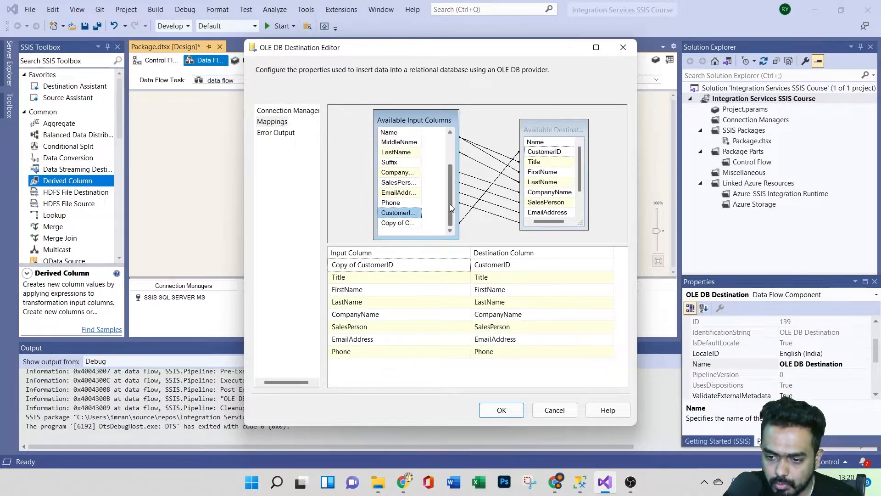
{"action": "left_click", "coordinate": [439, 265]}
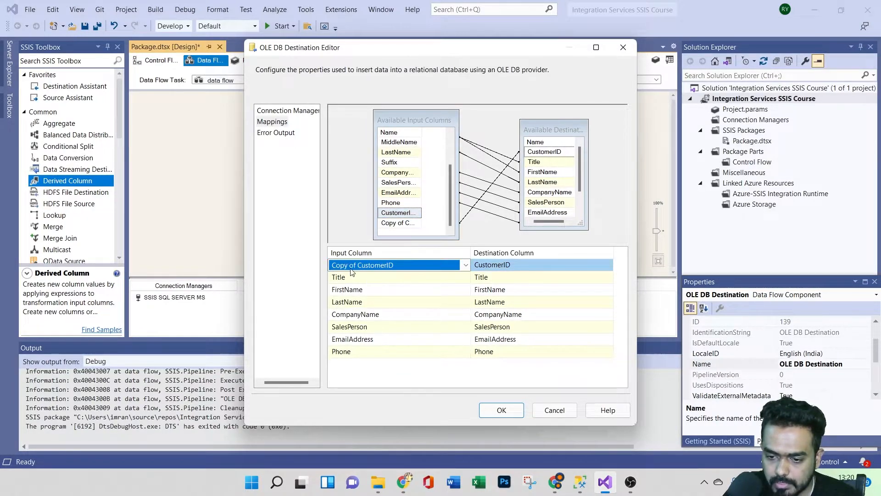
{"action": "left_click", "coordinate": [465, 265]}
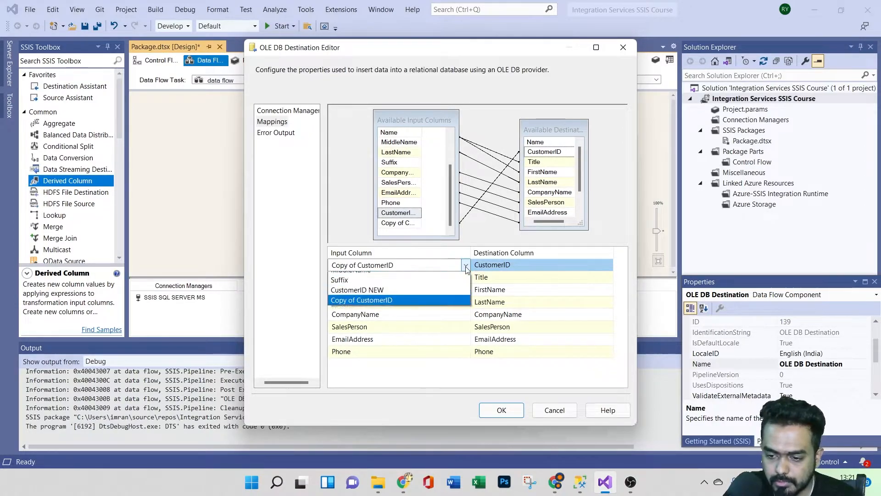
{"action": "left_click", "coordinate": [394, 327]}
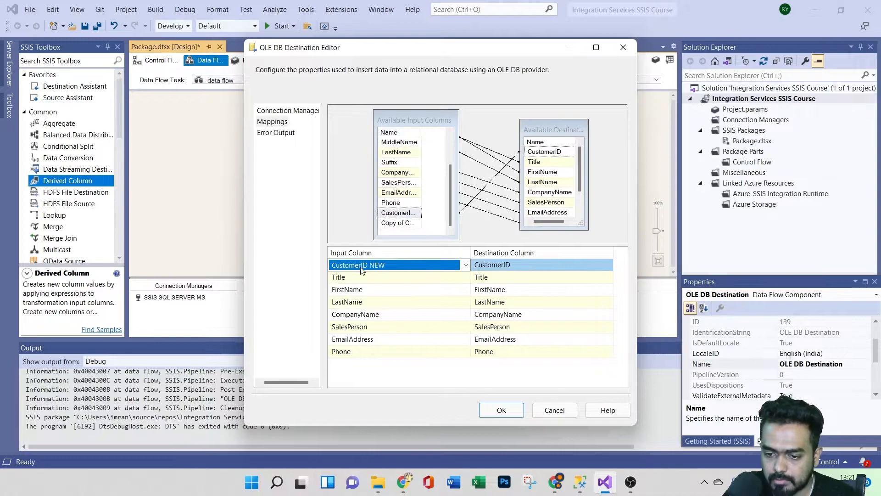
{"action": "left_click", "coordinate": [353, 215]}
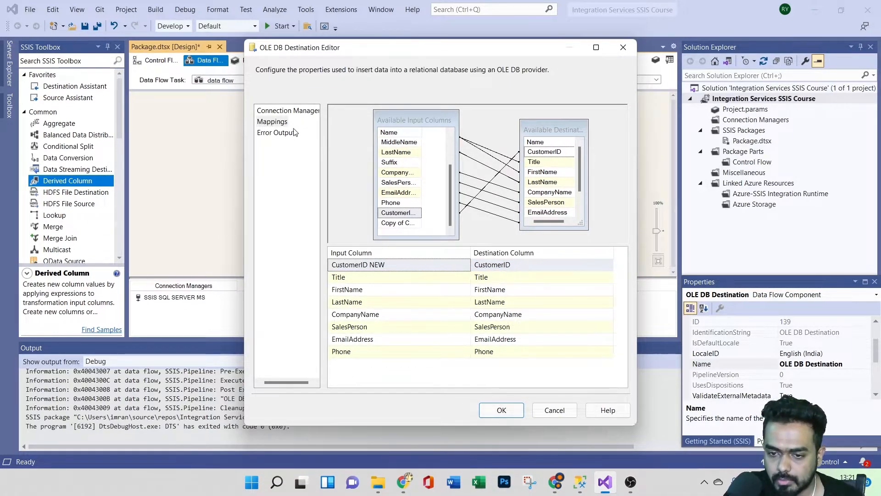
{"action": "left_click", "coordinate": [285, 112]}
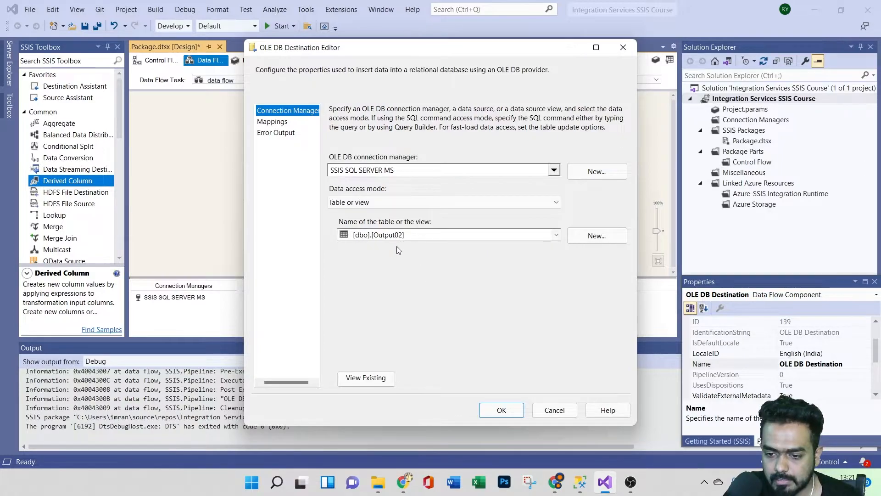
{"action": "left_click", "coordinate": [481, 413]}
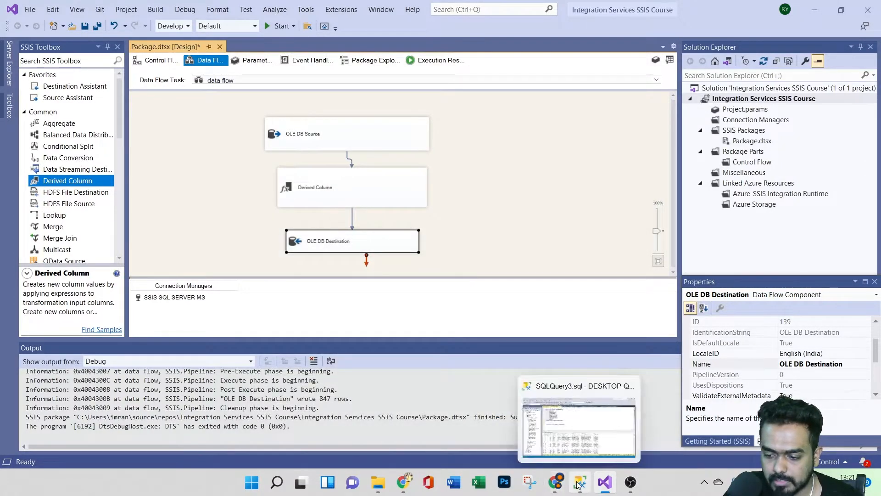
Step: Switch to SQL Server Management Studio and run only the truncate statement to empty the table dbo.Output02
{"action": "left_click", "coordinate": [580, 482]}
{"action": "left_click", "coordinate": [339, 209]}
{"action": "left_click_drag", "start_coordinate": [338, 211], "coordinate": [186, 209]}
{"action": "left_click", "coordinate": [161, 51]}
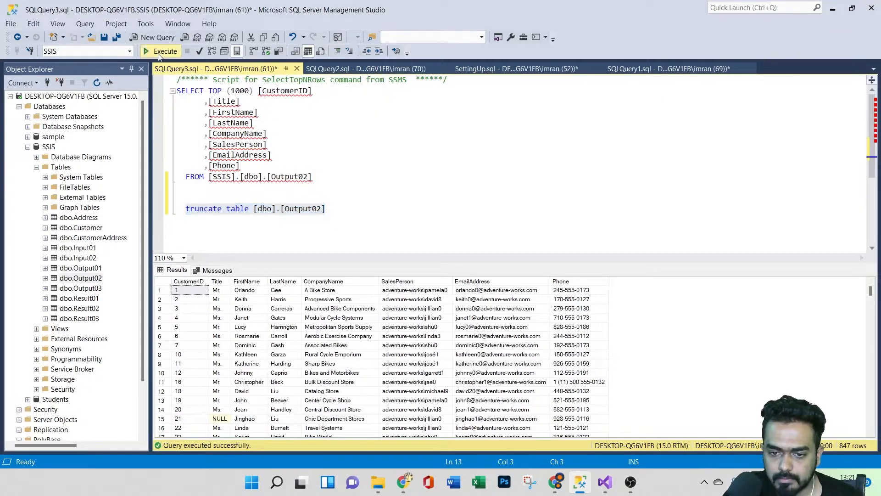
{"action": "left_click", "coordinate": [349, 189]}
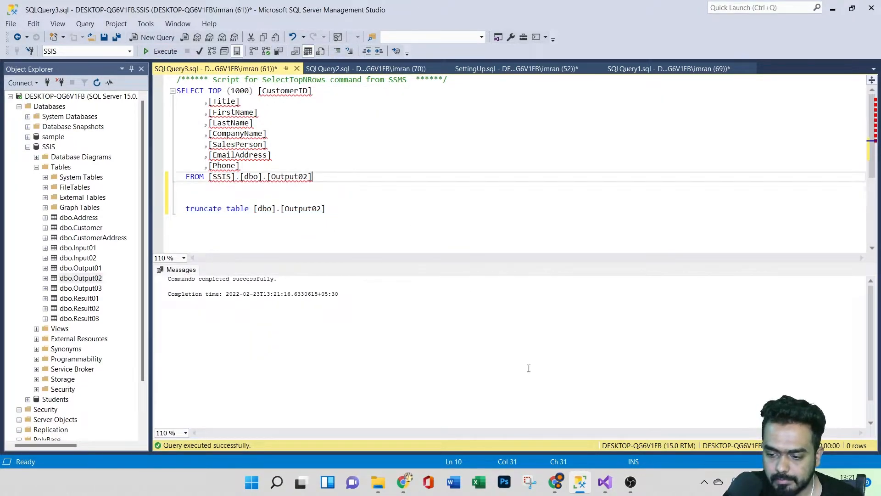
Step: Return to Visual Studio and recheck the column mappings of the OLE DB Destination
{"action": "left_click", "coordinate": [604, 481]}
{"action": "double_click", "coordinate": [356, 246]}
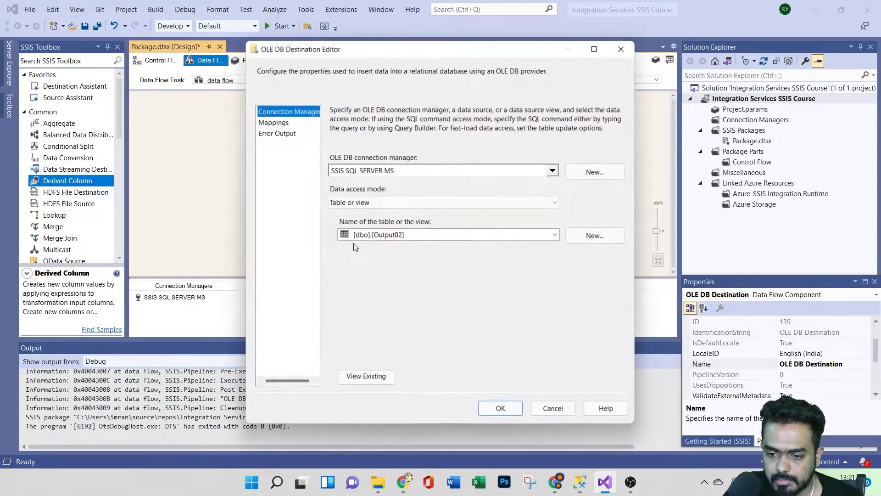
{"action": "left_click", "coordinate": [272, 121]}
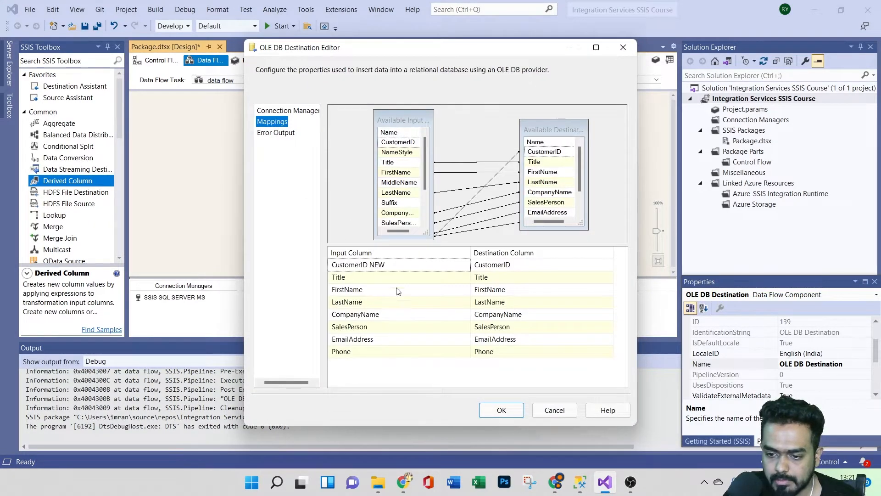
{"action": "left_click", "coordinate": [501, 409]}
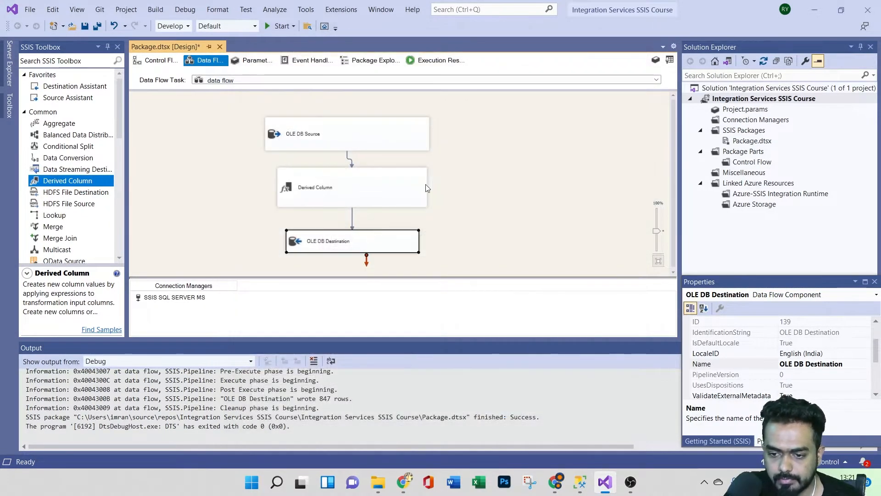
{"action": "left_click", "coordinate": [499, 196]}
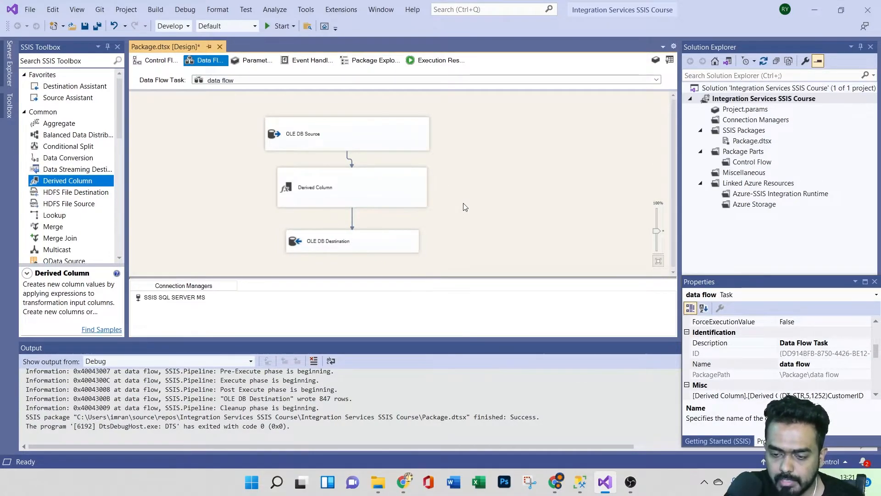
Step: Check the data type, length and code page of the destination's external columns CustomerID, Title and SalesPerson in its Advanced Editor
{"action": "left_click", "coordinate": [361, 244]}
{"action": "right_click", "coordinate": [371, 243]}
{"action": "left_click", "coordinate": [378, 261]}
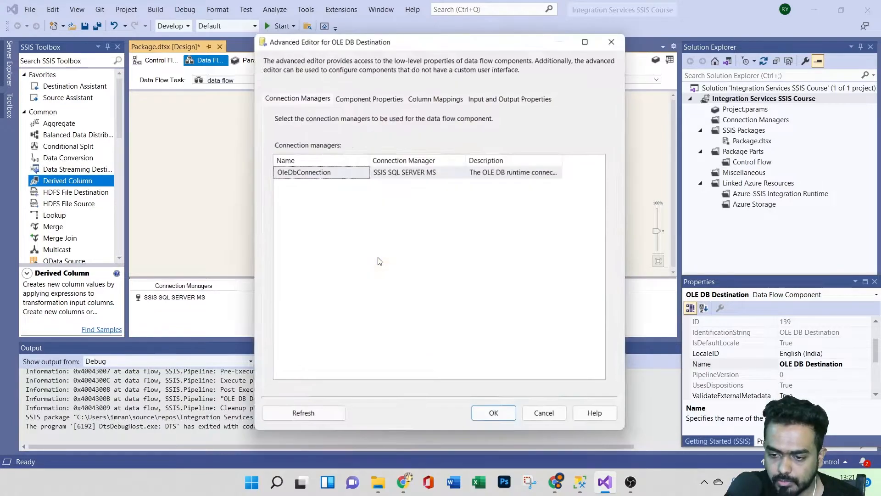
{"action": "left_click", "coordinate": [504, 99]}
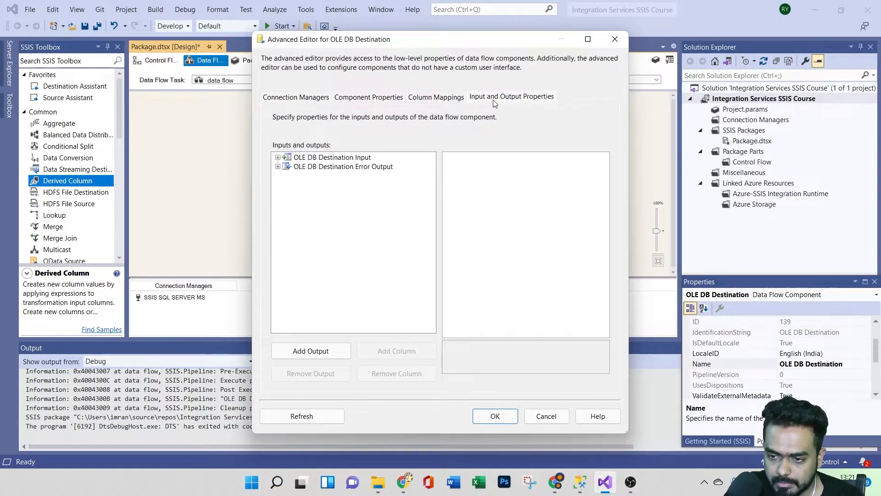
{"action": "left_click", "coordinate": [278, 157]}
{"action": "left_click", "coordinate": [286, 166]}
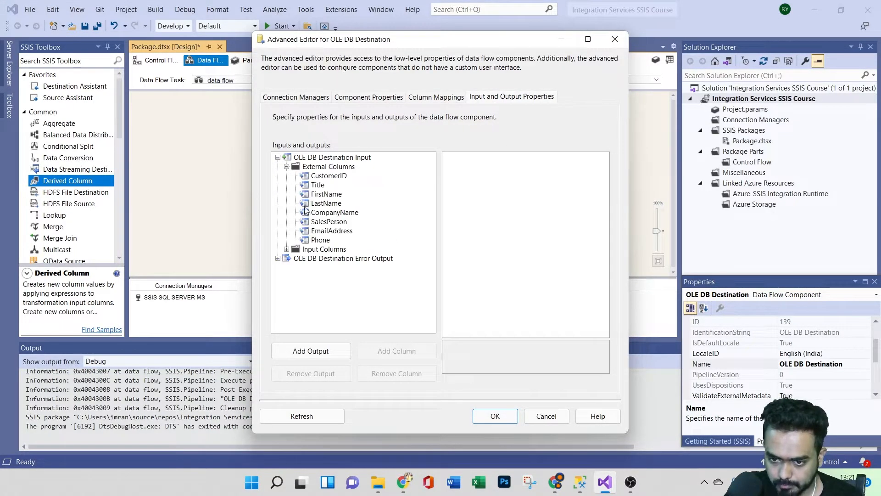
{"action": "left_click", "coordinate": [328, 176]}
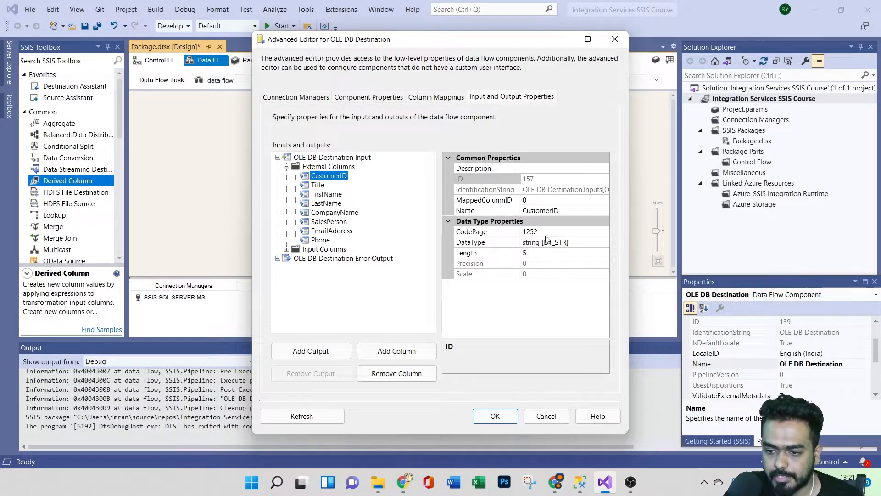
{"action": "key", "text": "Down"}
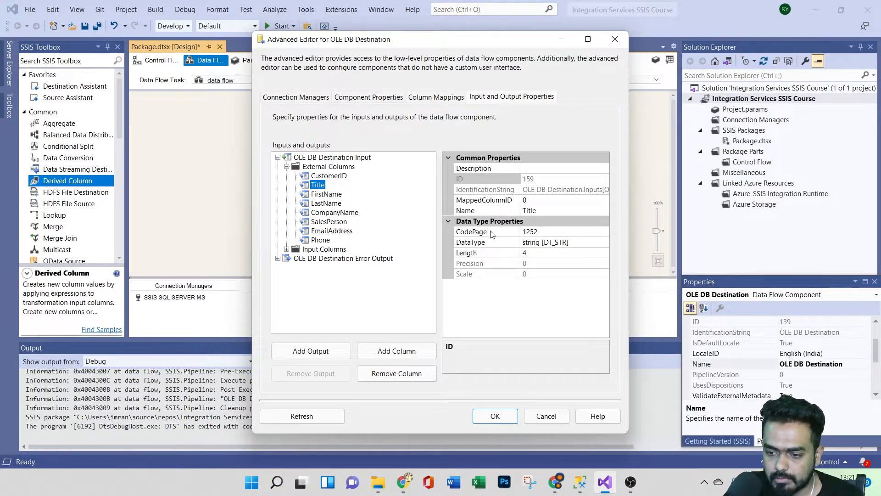
{"action": "left_click", "coordinate": [331, 222]}
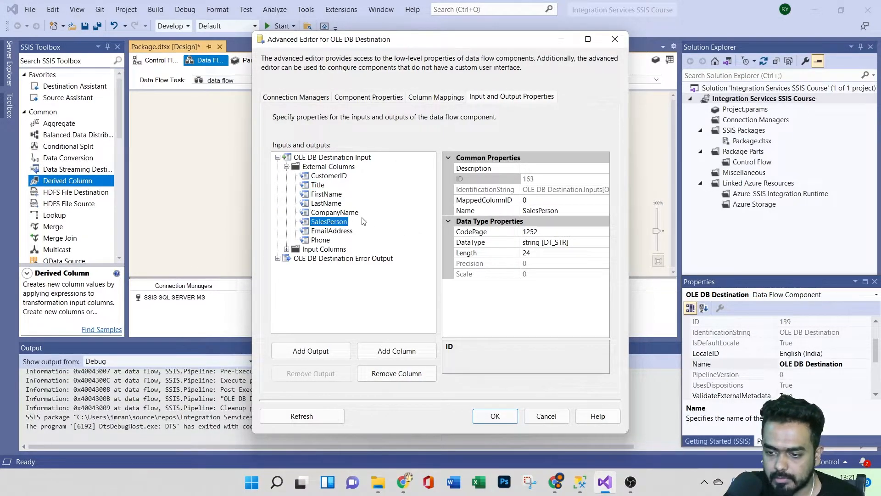
{"action": "left_click", "coordinate": [492, 413]}
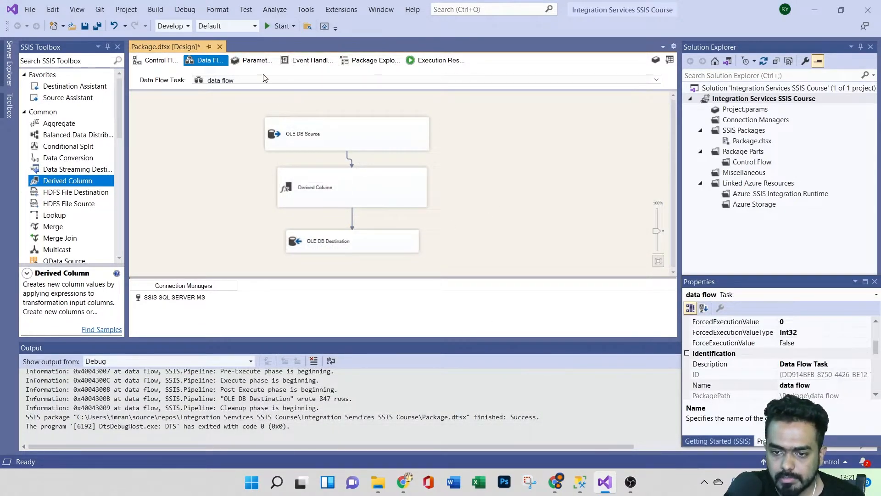
Step: Run the package, return to design mode, and rerun the SELECT query on dbo.Output02 in SQL Server Management Studio
{"action": "left_click", "coordinate": [278, 27]}
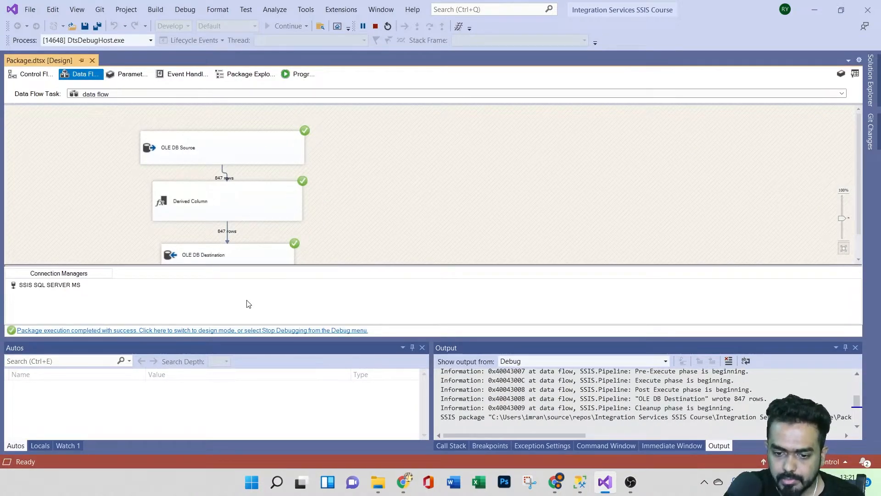
{"action": "left_click", "coordinate": [236, 329]}
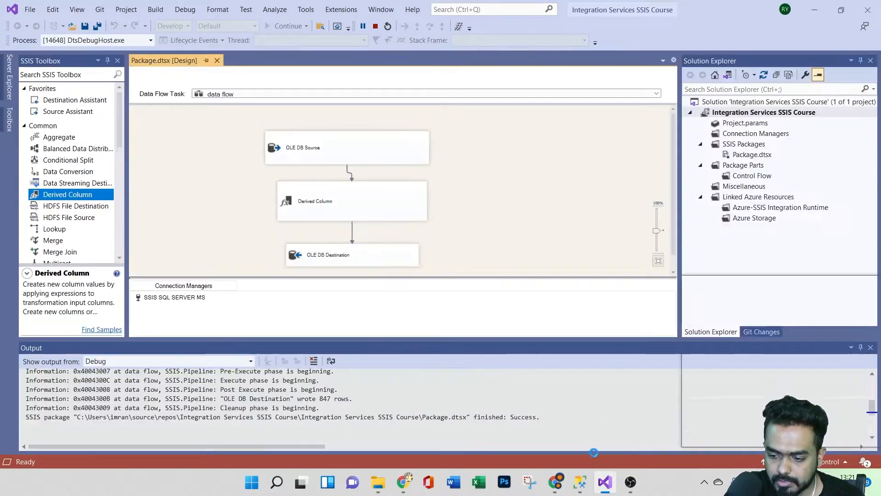
{"action": "left_click", "coordinate": [580, 481]}
{"action": "left_click_drag", "start_coordinate": [332, 177], "coordinate": [176, 90]}
{"action": "key", "text": "F5"}
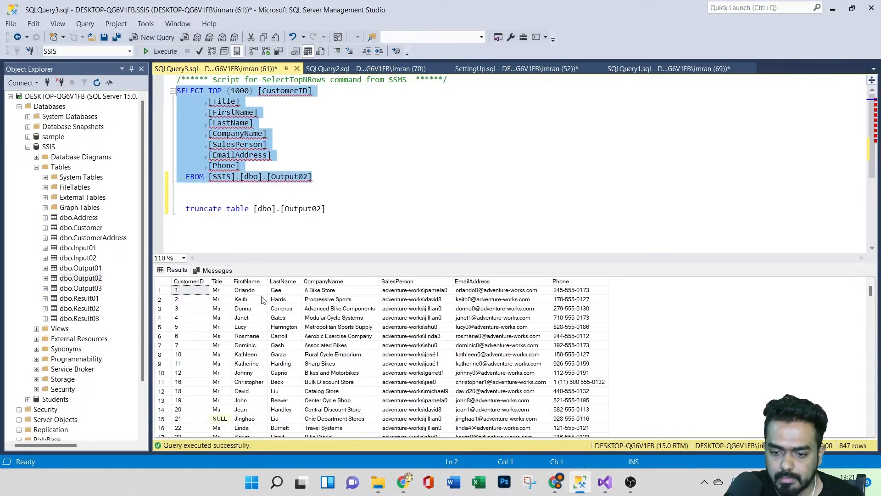
Step: Return to Visual Studio and list the external and input columns of the OLE DB Destination in its Advanced Editor
{"action": "left_click", "coordinate": [605, 480]}
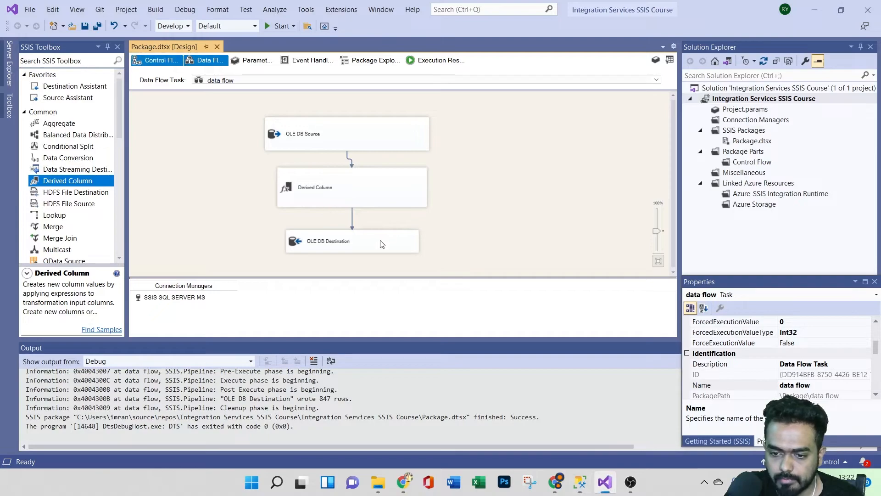
{"action": "left_click", "coordinate": [367, 243]}
{"action": "right_click", "coordinate": [366, 243]}
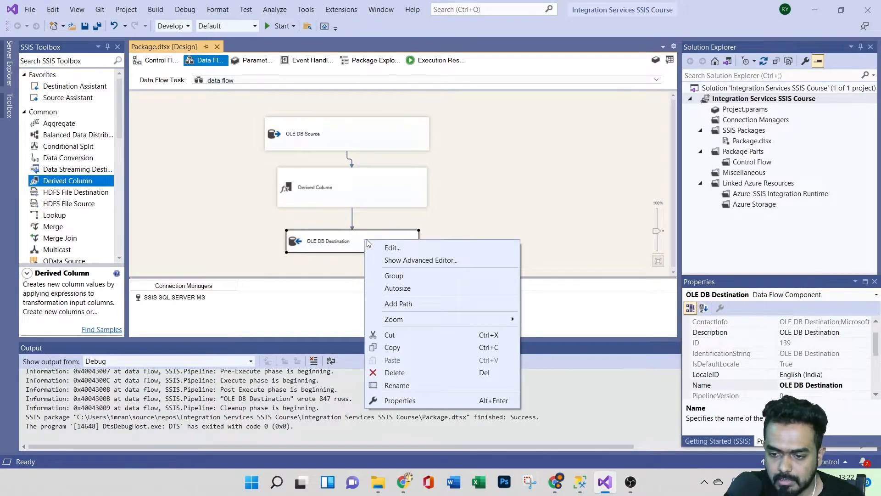
{"action": "left_click", "coordinate": [386, 255]}
{"action": "left_click", "coordinate": [499, 98]}
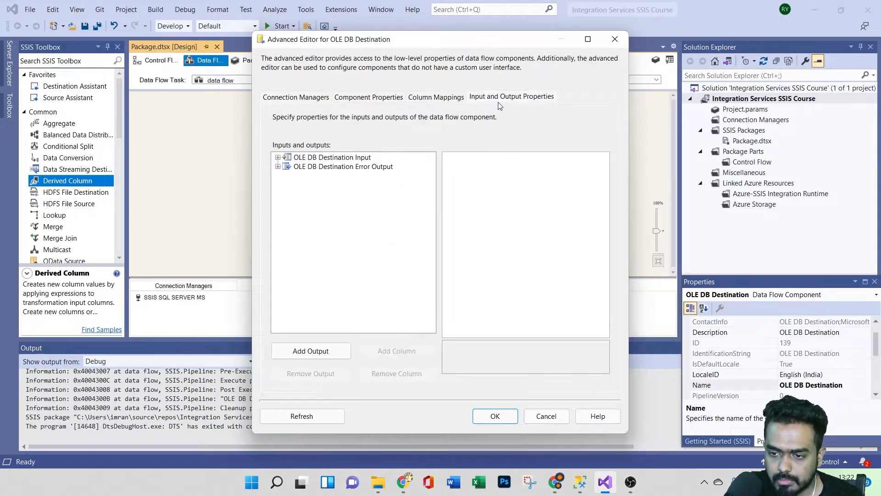
{"action": "left_click", "coordinate": [277, 157]}
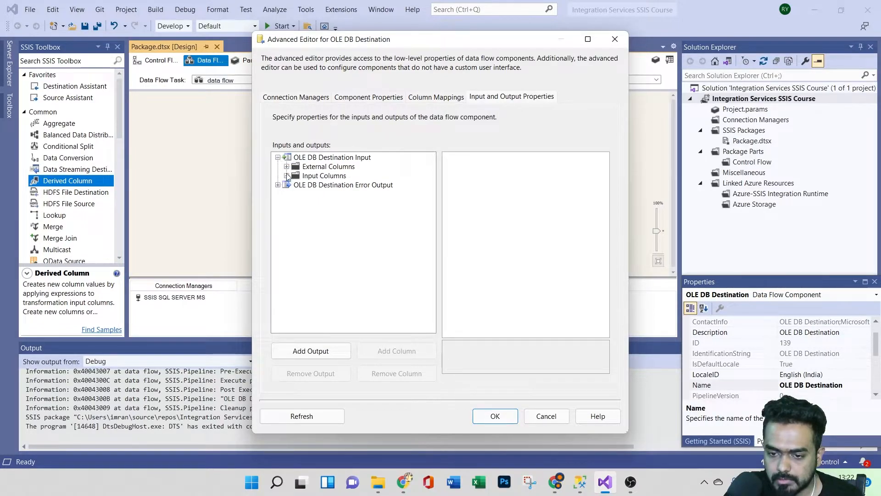
{"action": "left_click", "coordinate": [286, 166]}
{"action": "left_click", "coordinate": [287, 248]}
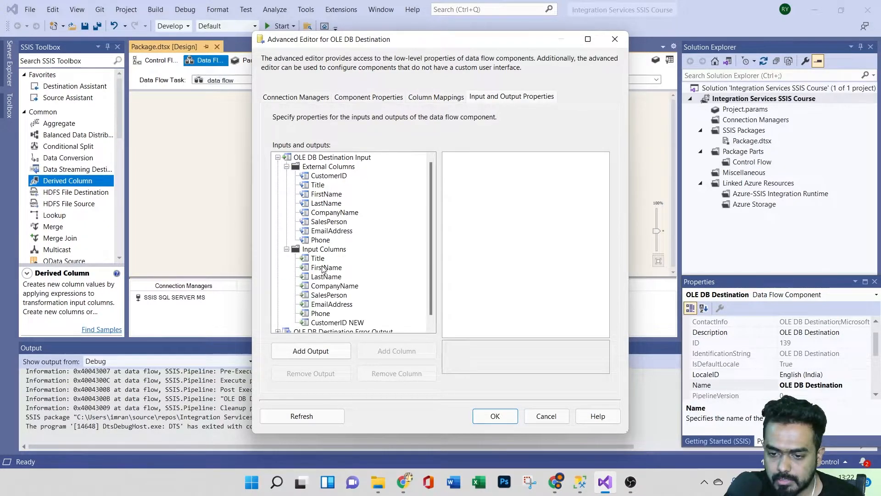
Step: Compare the data type, length and code page of input column CustomerID NEW with external column CustomerID
{"action": "left_click", "coordinate": [339, 322]}
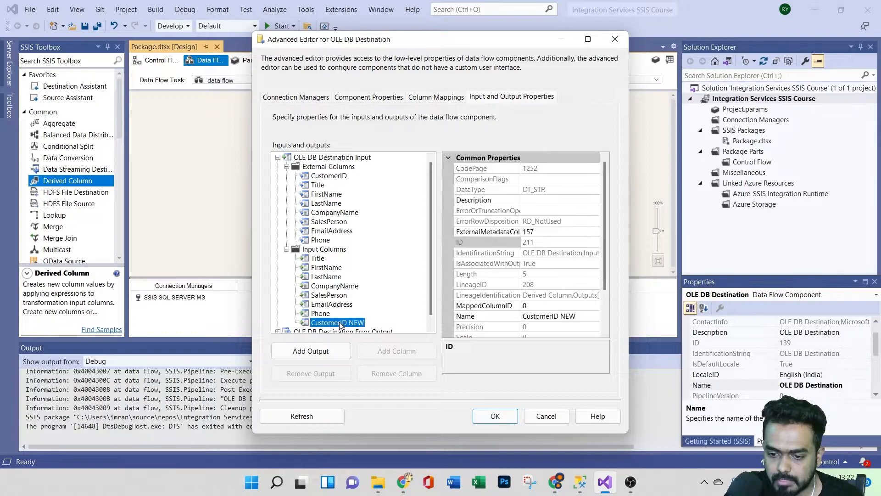
{"action": "left_click", "coordinate": [328, 175]}
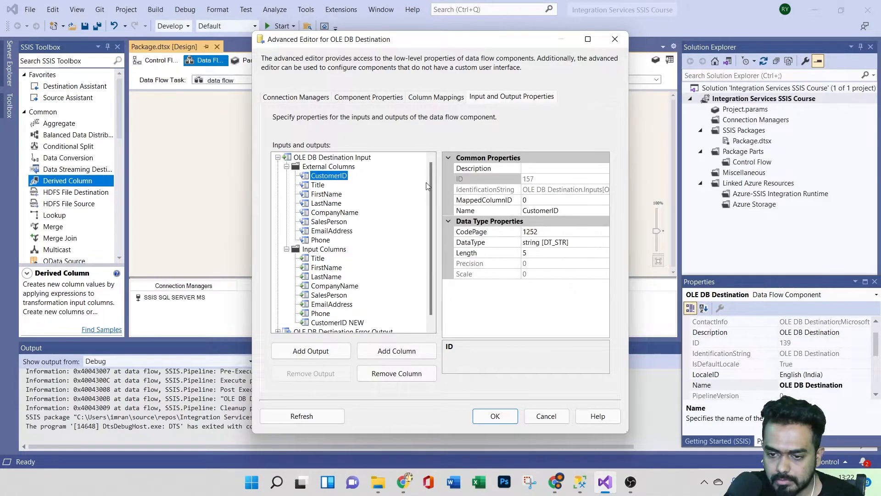
{"action": "left_click", "coordinate": [560, 243]}
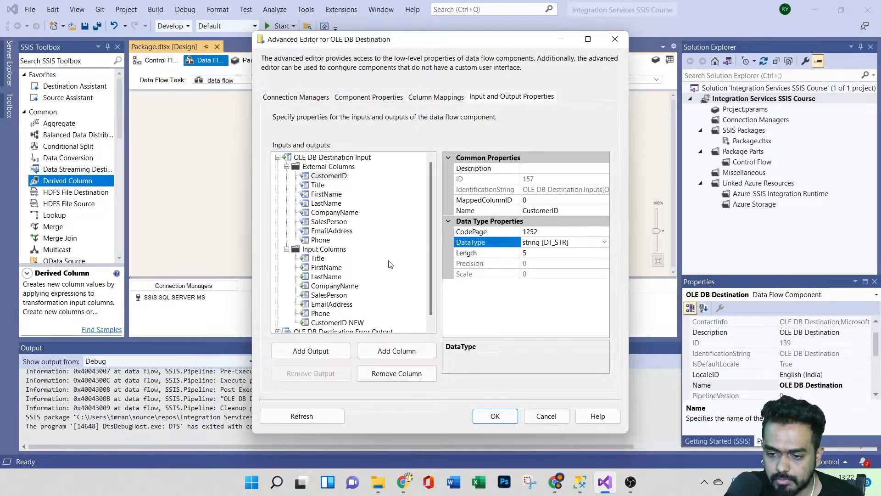
{"action": "left_click", "coordinate": [341, 322]}
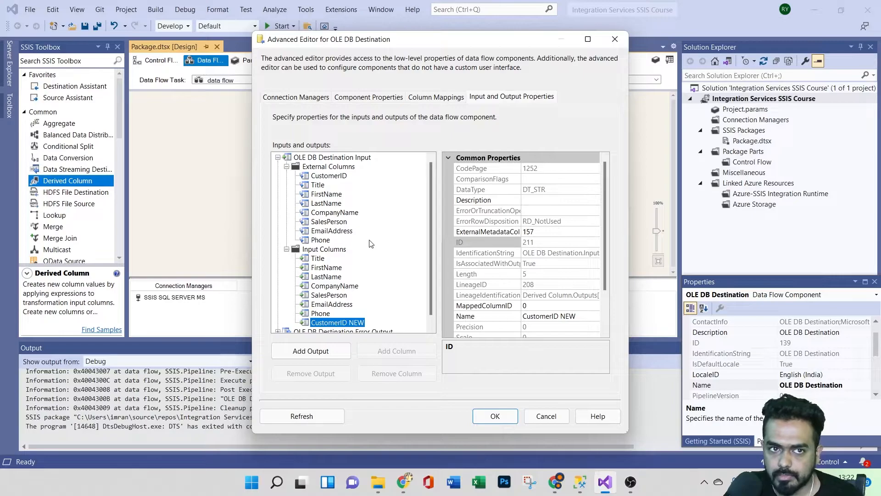
{"action": "left_click", "coordinate": [489, 415]}
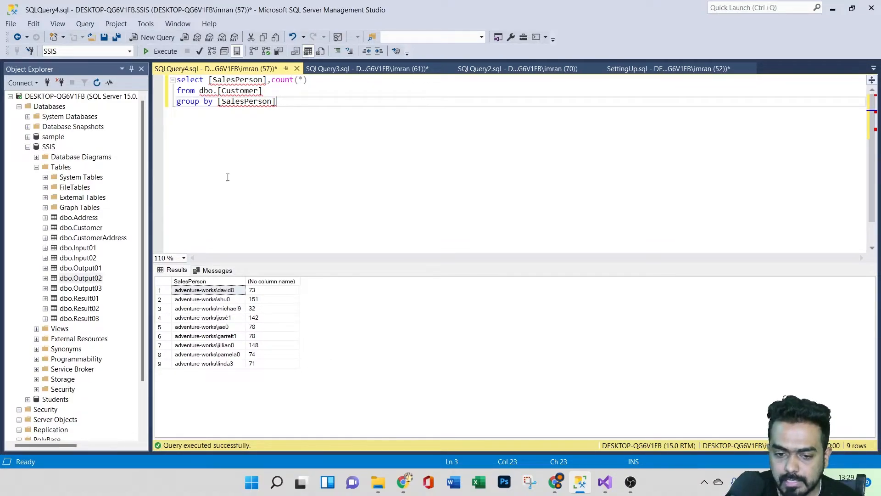
Step: In SQL Server Management Studio, query the top 1000 rows of dbo.Output03 to inspect its columns
{"action": "left_click", "coordinate": [89, 293]}
{"action": "right_click", "coordinate": [89, 292]}
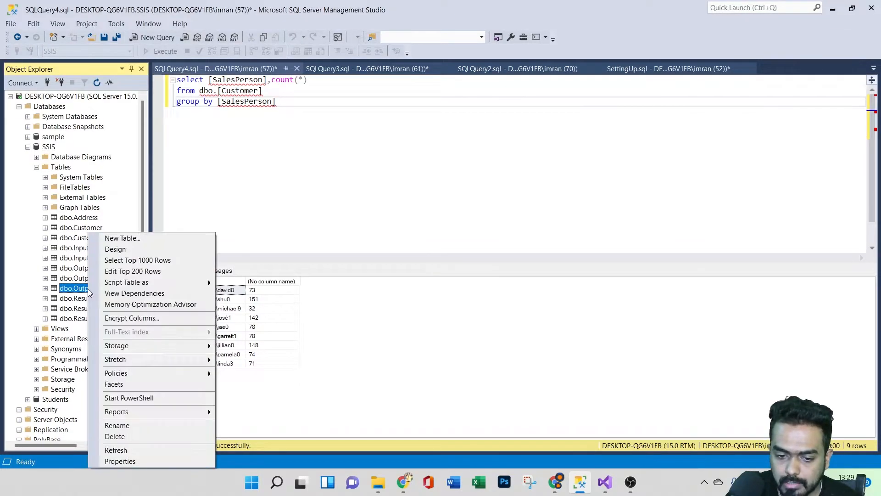
{"action": "left_click", "coordinate": [138, 260]}
{"action": "left_click_drag", "start_coordinate": [313, 112], "coordinate": [172, 76]}
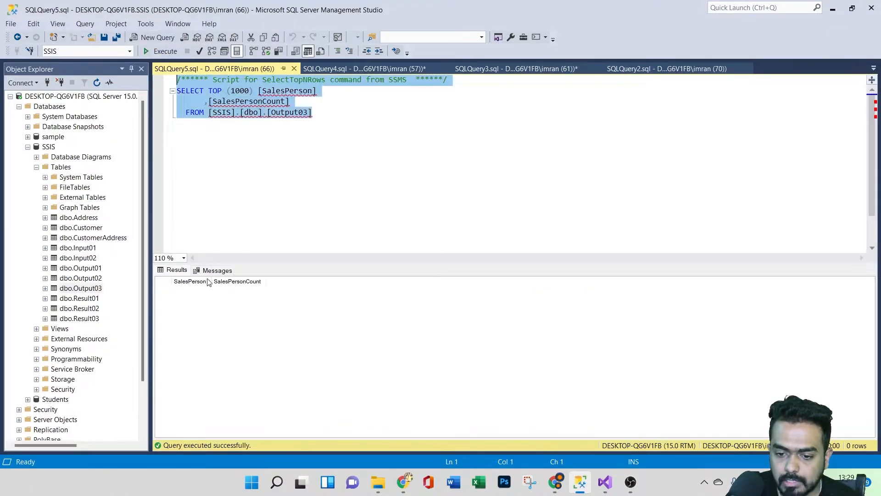
Step: Switch to Visual Studio and delete the Derived Column and OLE DB Destination from the data flow, keeping the OLE DB Source
{"action": "left_click", "coordinate": [605, 482]}
{"action": "left_click", "coordinate": [472, 184]}
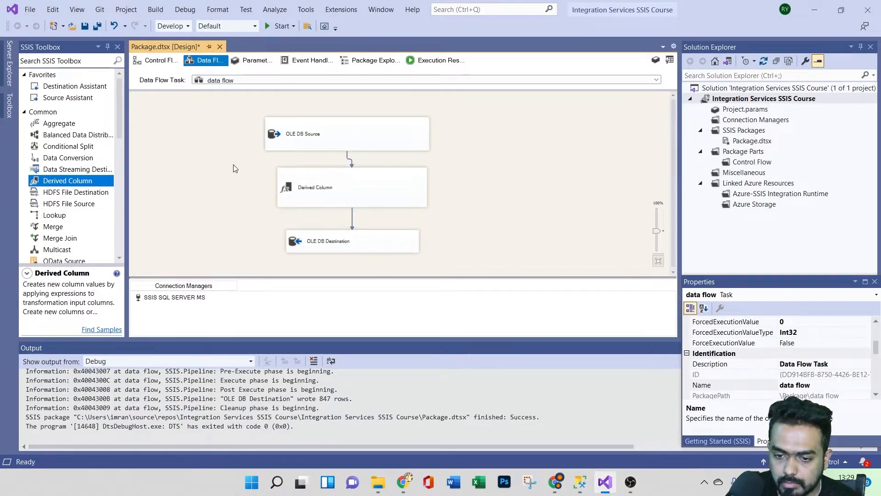
{"action": "left_click_drag", "start_coordinate": [233, 166], "coordinate": [479, 267]}
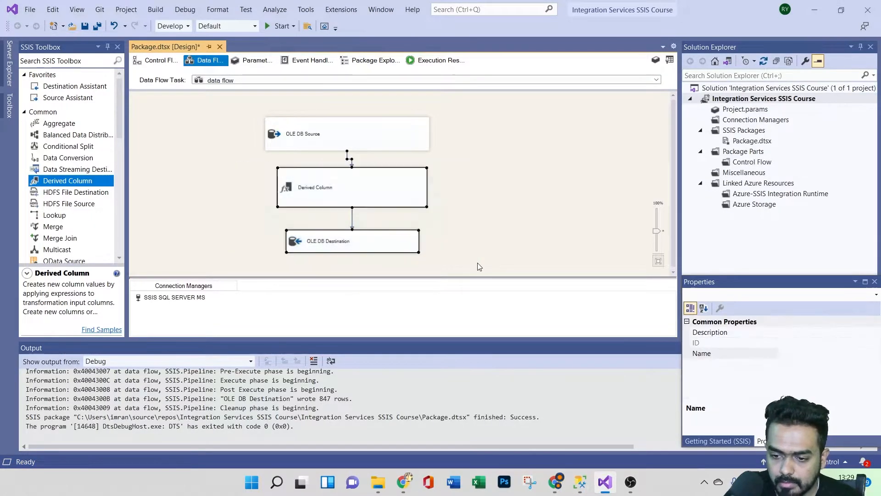
{"action": "key", "text": "Delete"}
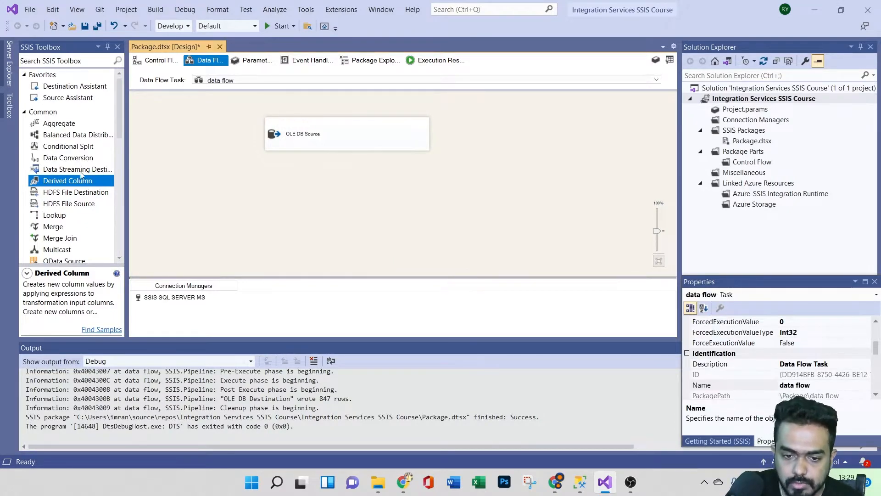
Step: Add an Aggregate transformation to the data flow and place it enlarged just below the OLE DB Source
{"action": "left_click", "coordinate": [59, 125]}
{"action": "left_click_drag", "start_coordinate": [59, 128], "coordinate": [295, 238]}
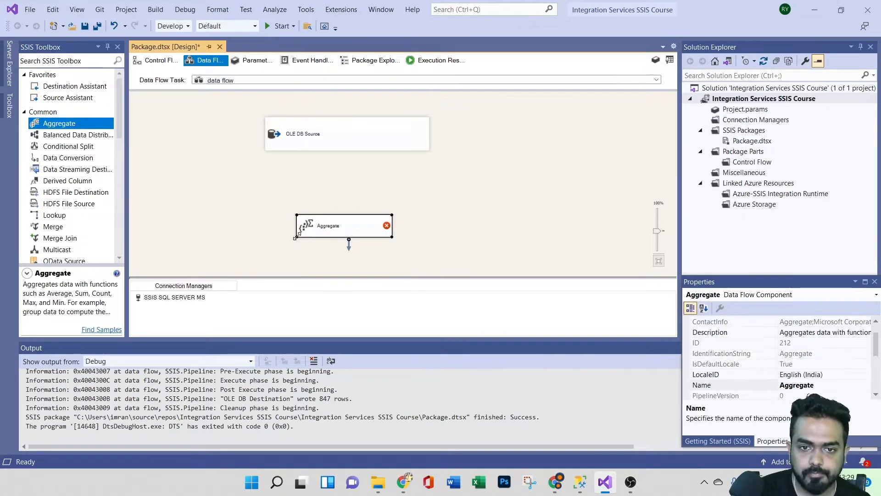
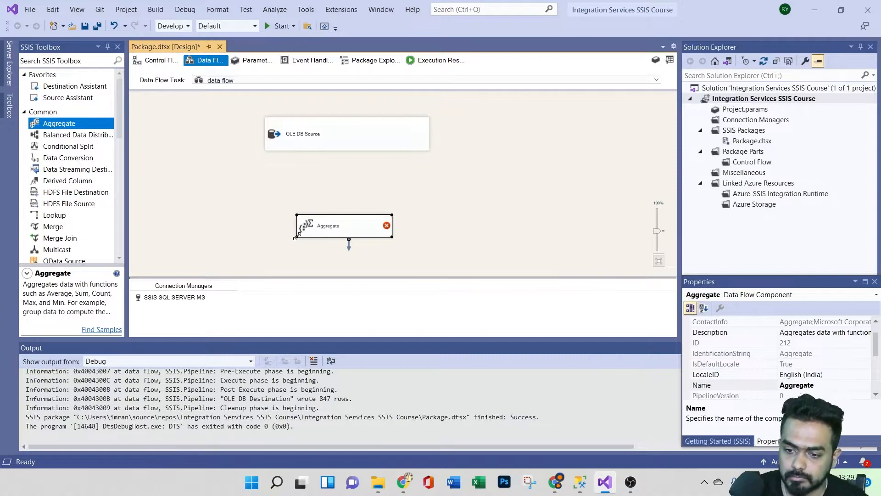
{"action": "left_click_drag", "start_coordinate": [348, 232], "coordinate": [415, 208]}
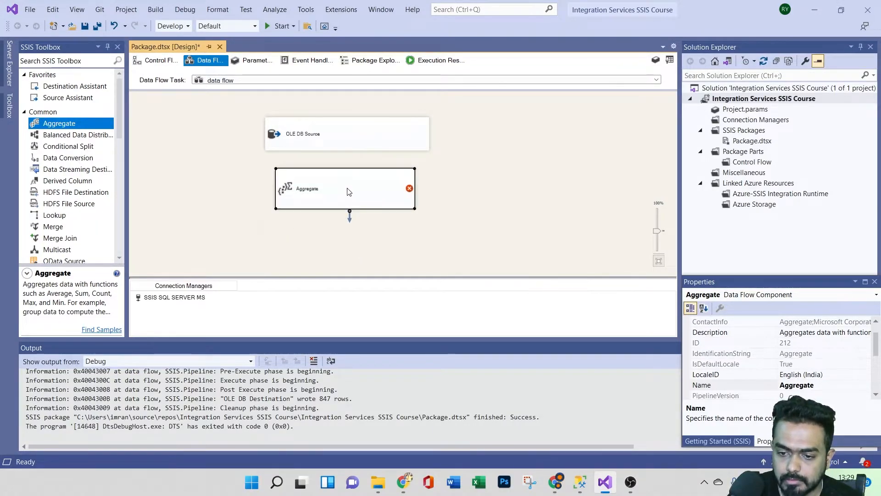
{"action": "double_click", "coordinate": [348, 191]}
{"action": "left_click", "coordinate": [543, 259]}
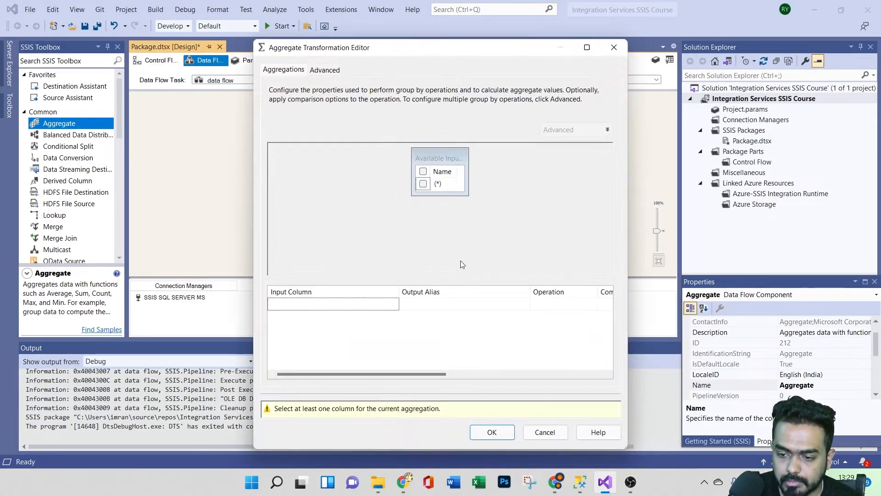
{"action": "left_click", "coordinate": [511, 434]}
Step: Connect the OLE DB Source to the Aggregate and set the Aggregate to group by SalesPerson
{"action": "left_click", "coordinate": [338, 138]}
{"action": "left_click_drag", "start_coordinate": [352, 157], "coordinate": [350, 196]}
{"action": "double_click", "coordinate": [351, 198]}
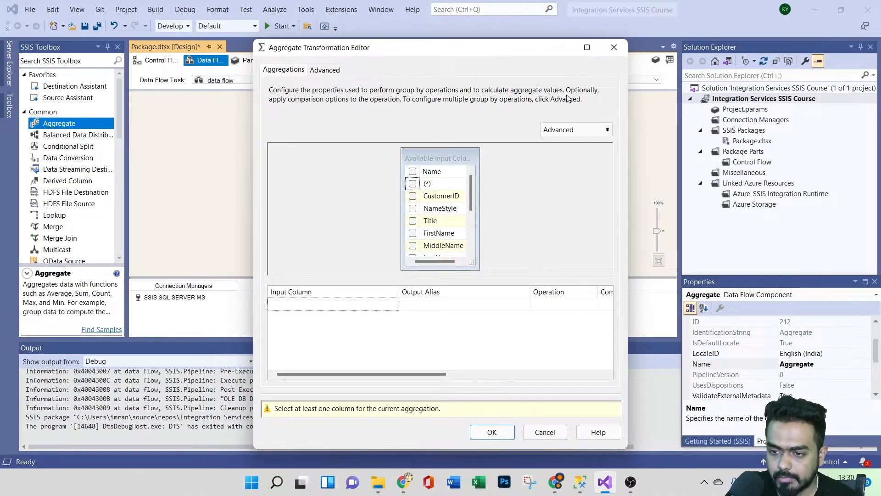
{"action": "left_click_drag", "start_coordinate": [470, 193], "coordinate": [472, 225]}
{"action": "left_click", "coordinate": [413, 222]}
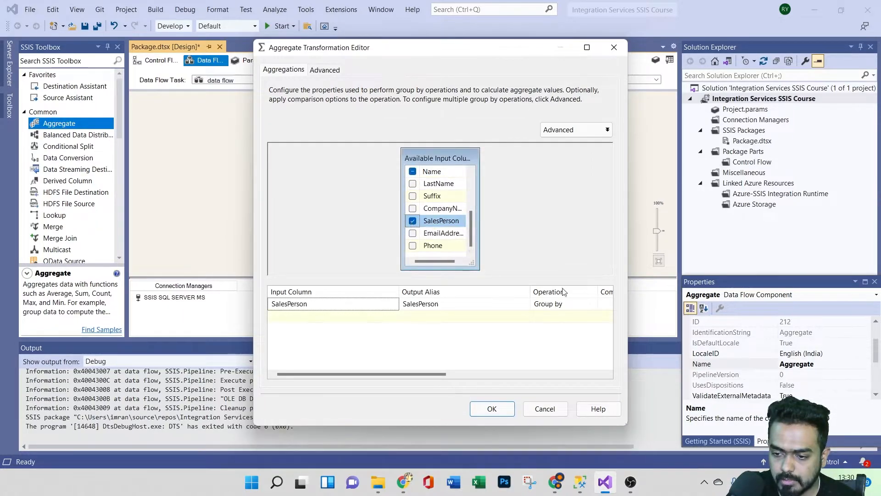
Step: Widen the Aggregate Transformation Editor and add a Count all operation on the (*) column
{"action": "left_click_drag", "start_coordinate": [253, 237], "coordinate": [73, 235]}
{"action": "left_click_drag", "start_coordinate": [629, 242], "coordinate": [762, 252]}
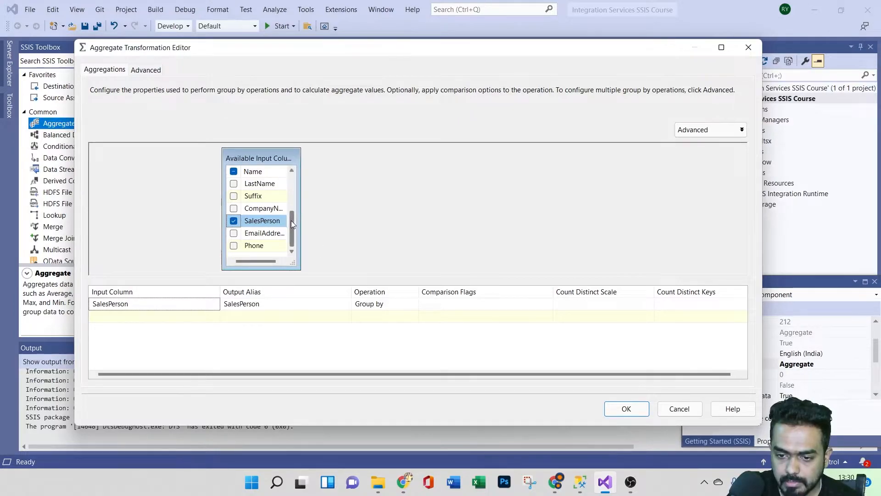
{"action": "left_click_drag", "start_coordinate": [291, 220], "coordinate": [296, 177]}
{"action": "left_click", "coordinate": [235, 185]}
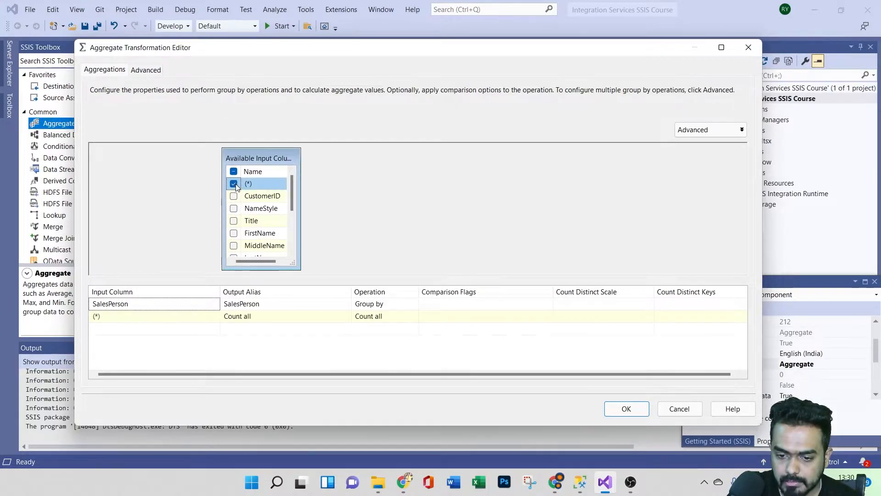
{"action": "left_click", "coordinate": [383, 317]}
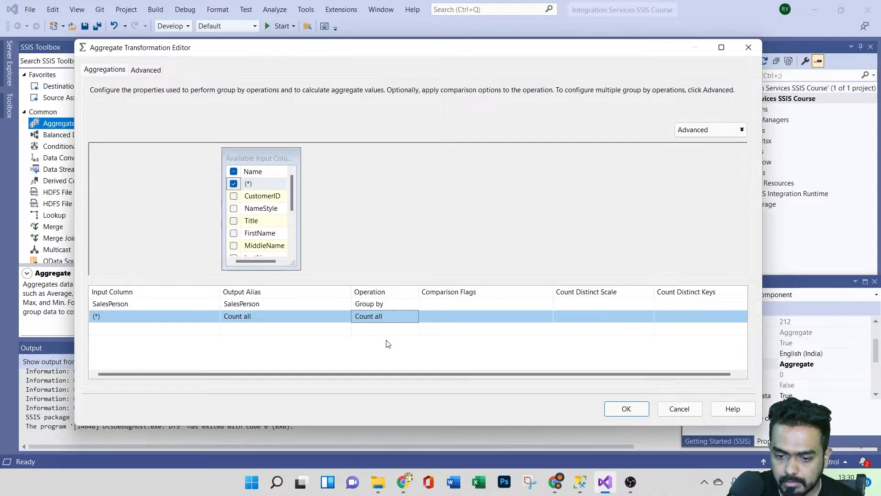
{"action": "left_click_drag", "start_coordinate": [294, 186], "coordinate": [292, 192]}
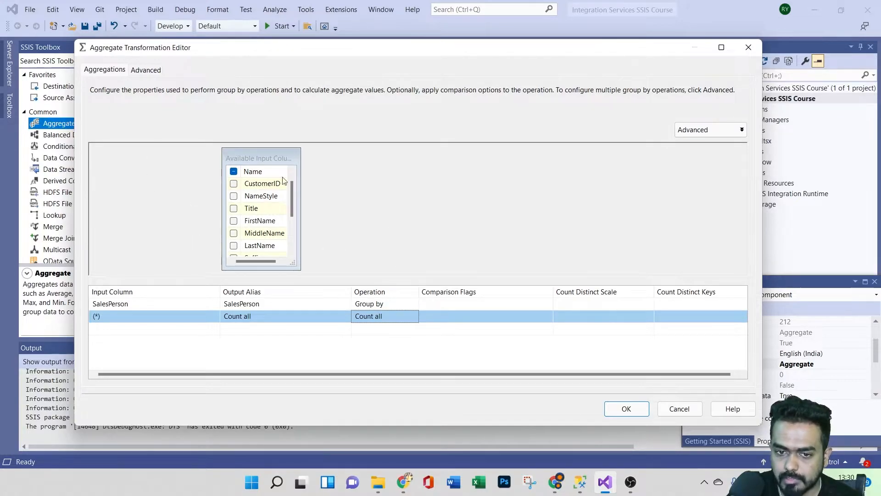
{"action": "left_click", "coordinate": [606, 407]}
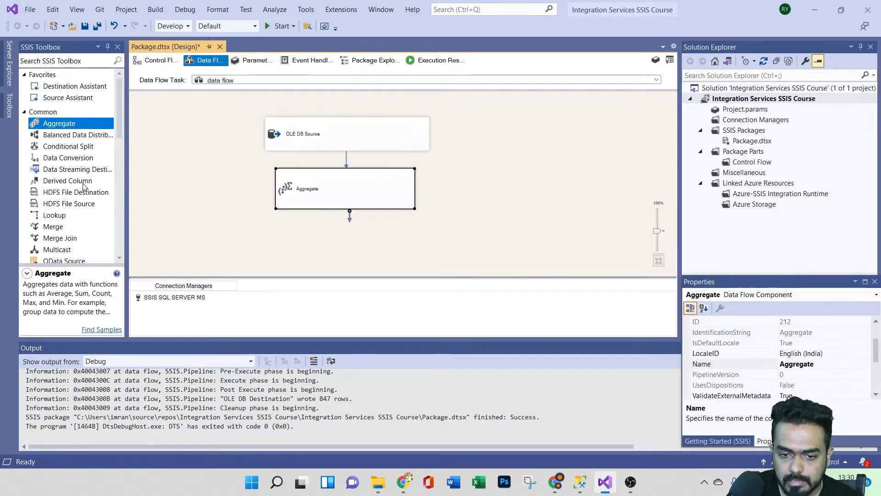
Step: Add an OLE DB Destination below the Aggregate and connect the Aggregate's output to it
{"action": "scroll", "coordinate": [69, 186], "scroll_direction": "down", "scroll_amount": 10}
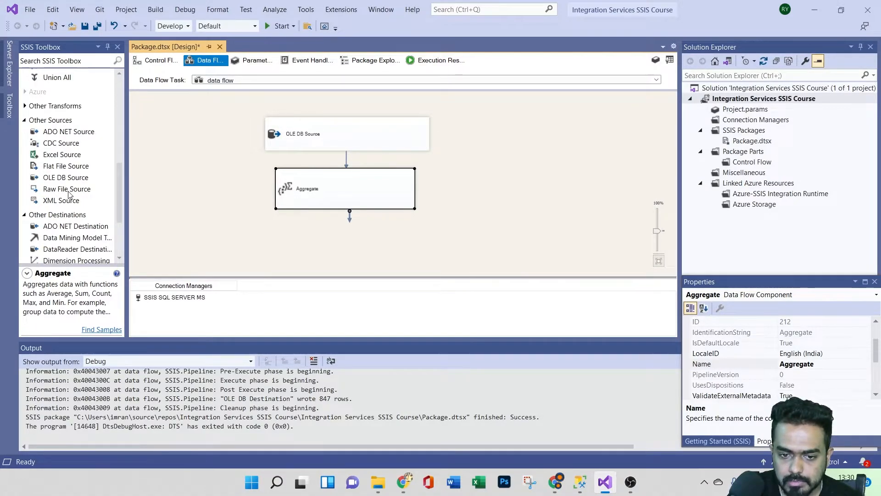
{"action": "scroll", "coordinate": [67, 178], "scroll_direction": "down", "scroll_amount": 2}
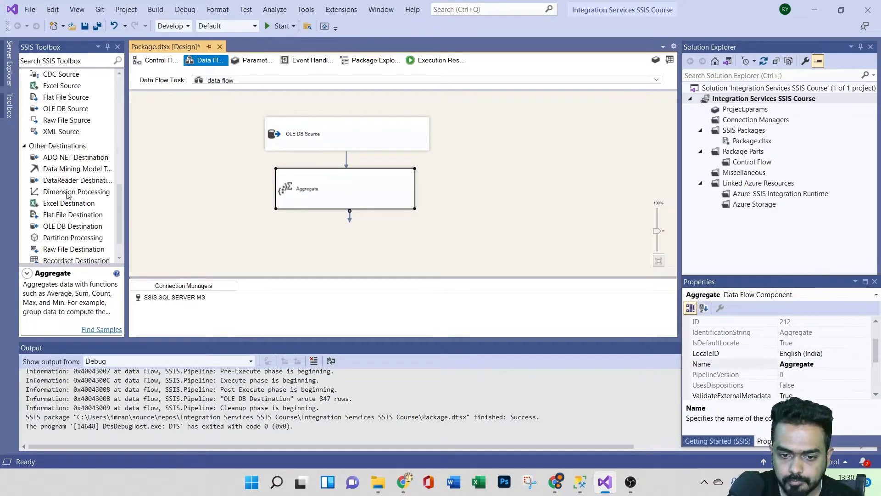
{"action": "left_click_drag", "start_coordinate": [66, 225], "coordinate": [287, 227]}
{"action": "left_click", "coordinate": [350, 181]}
{"action": "left_click_drag", "start_coordinate": [350, 197], "coordinate": [372, 241]}
Step: Set the OLE DB Destination's data access mode to Table or view and its table to [dbo].[Output03]
{"action": "double_click", "coordinate": [374, 241]}
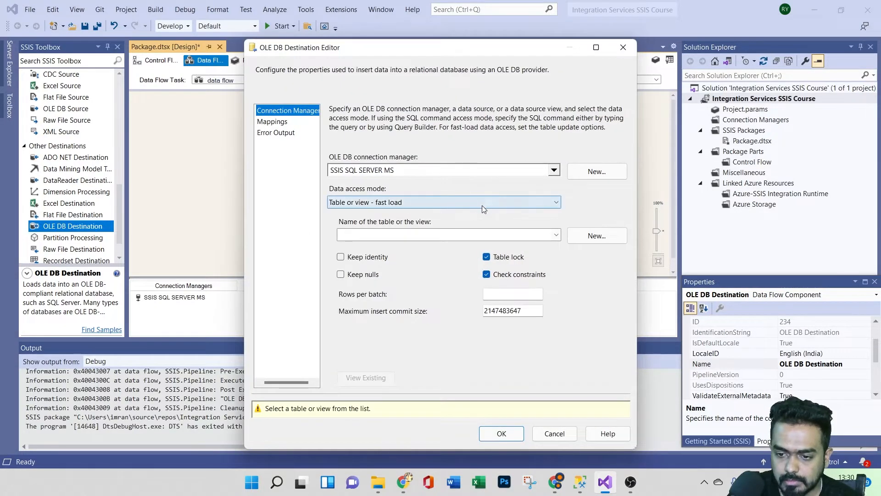
{"action": "left_click", "coordinate": [530, 203]}
{"action": "left_click", "coordinate": [412, 212]}
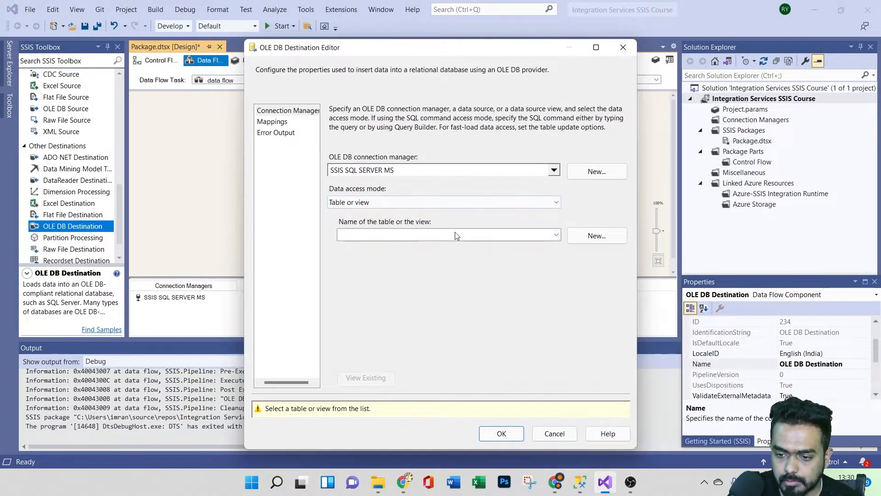
{"action": "left_click", "coordinate": [552, 236]}
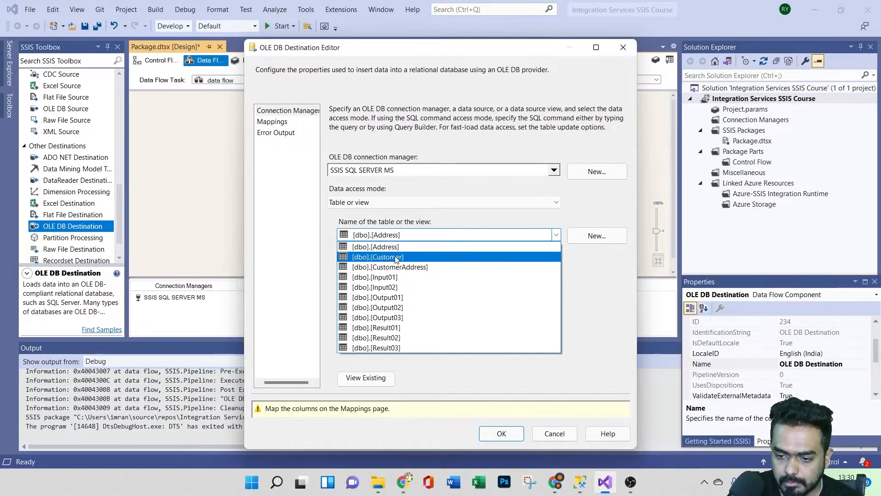
{"action": "left_click", "coordinate": [408, 318]}
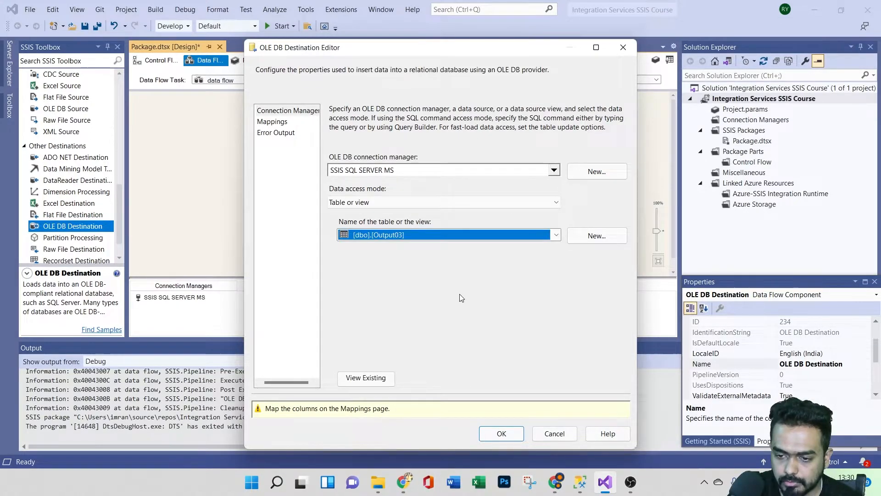
Step: Map the input column Count all to the destination column SalesPersonCount and confirm the OLE DB Destination settings
{"action": "left_click", "coordinate": [271, 122]}
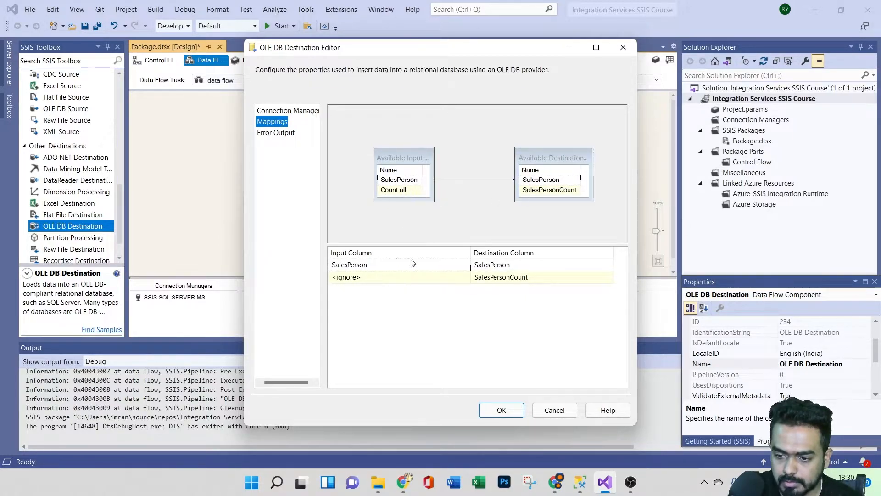
{"action": "left_click", "coordinate": [415, 279]}
{"action": "left_click", "coordinate": [464, 277]}
{"action": "left_click", "coordinate": [385, 301]}
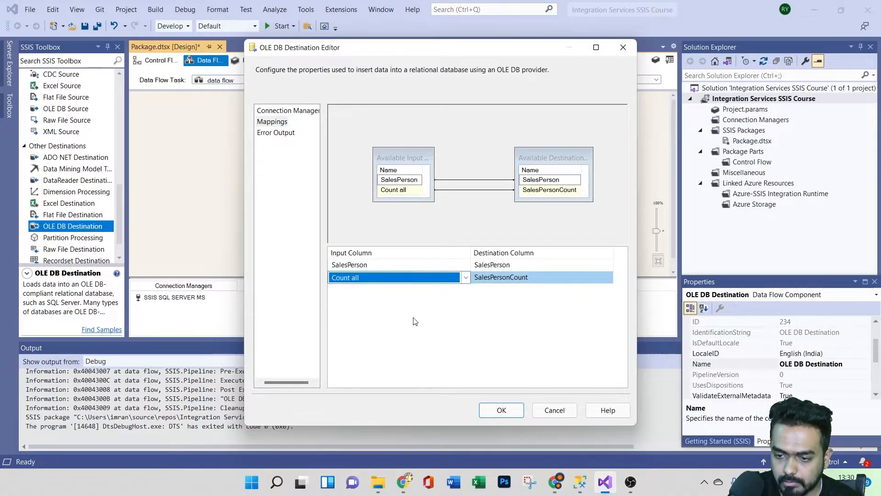
{"action": "left_click", "coordinate": [501, 410]}
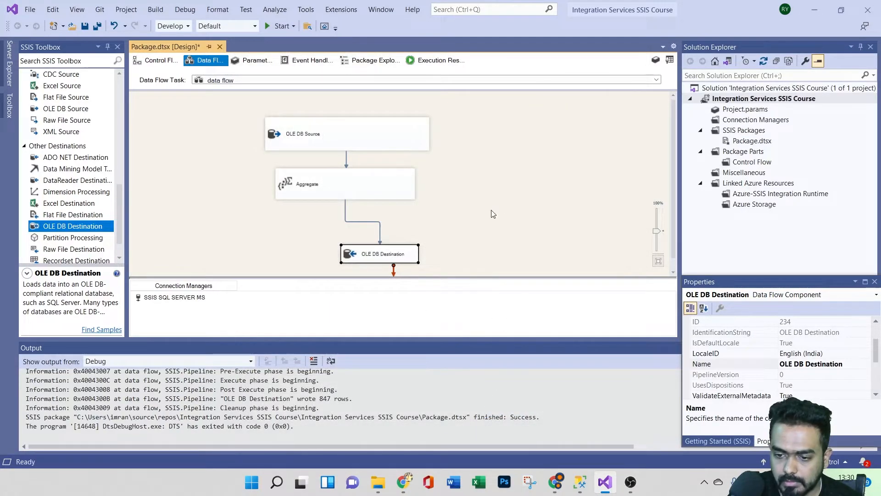
Step: Run the package, switch to SQL Server Management Studio and re-execute the SELECT query on [SSIS].[dbo].[Output03]
{"action": "left_click", "coordinate": [271, 26]}
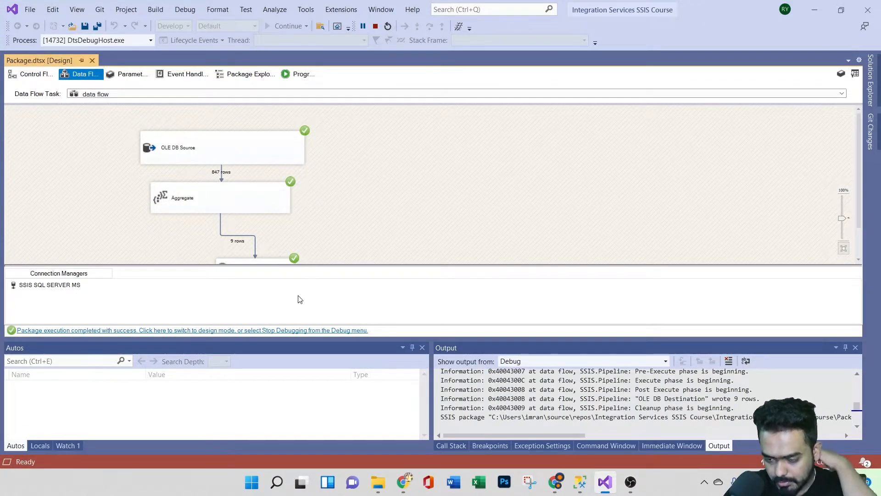
{"action": "mouse_move", "coordinate": [577, 490]}
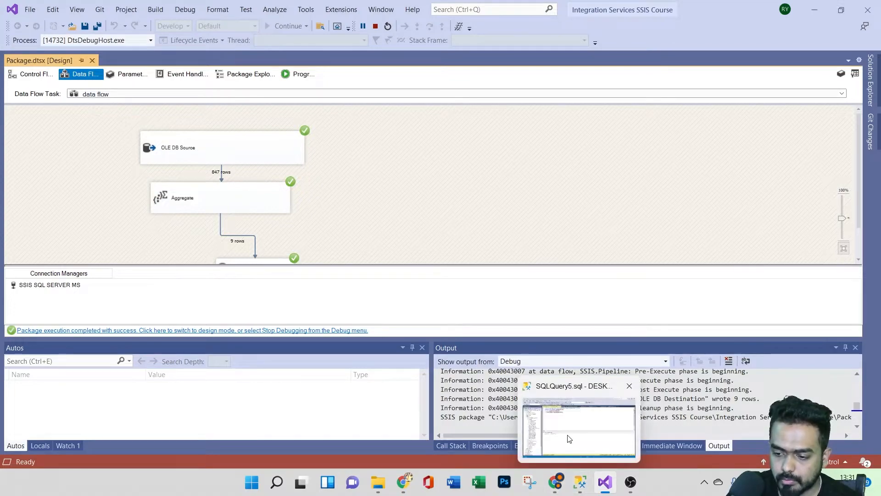
{"action": "left_click", "coordinate": [568, 435]}
{"action": "left_click", "coordinate": [325, 110]}
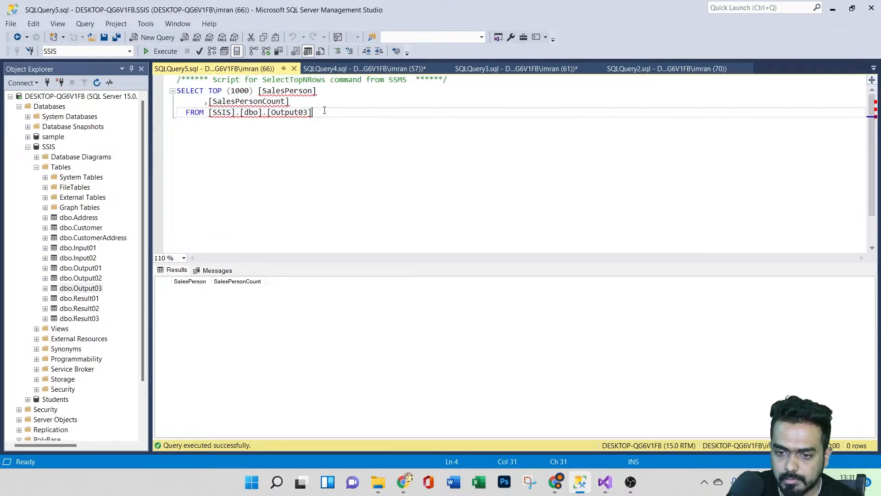
{"action": "left_click_drag", "start_coordinate": [319, 116], "coordinate": [181, 91]}
{"action": "key", "text": "F5"}
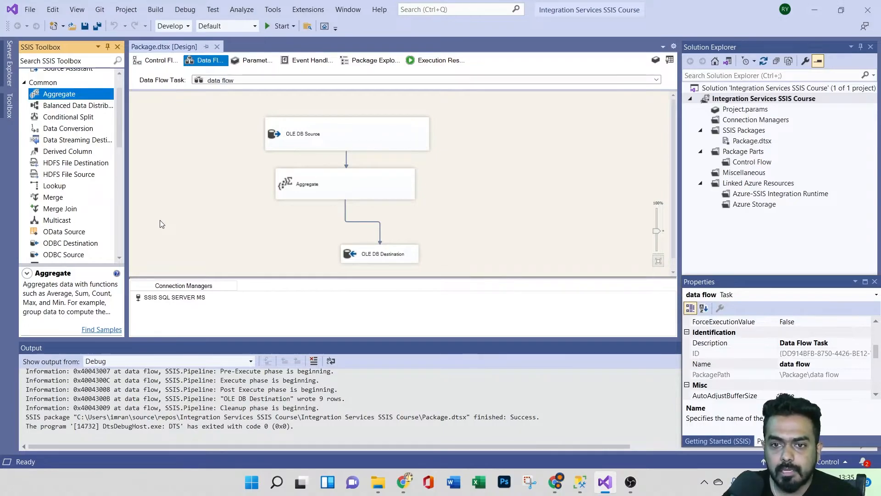
Step: Back in Visual Studio, select the Multicast transformation in the SSIS Toolbox and widen the toolbox to read its description
{"action": "left_click", "coordinate": [67, 222]}
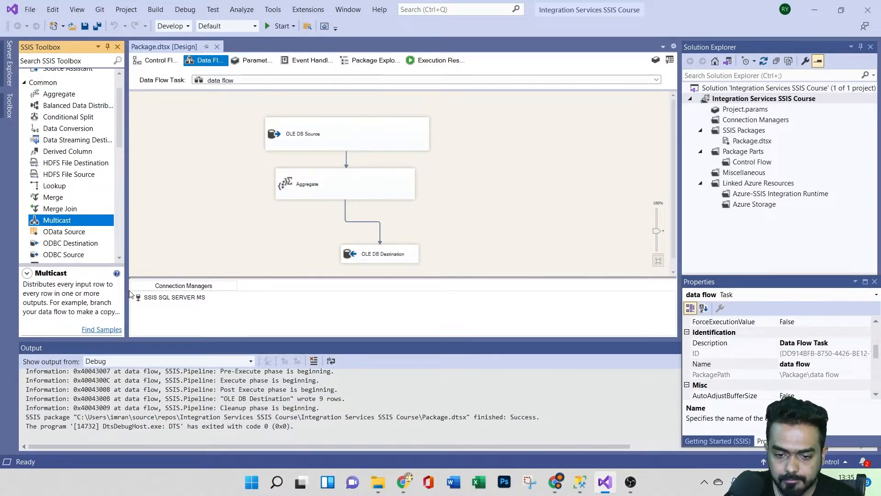
{"action": "left_click_drag", "start_coordinate": [127, 290], "coordinate": [179, 291]}
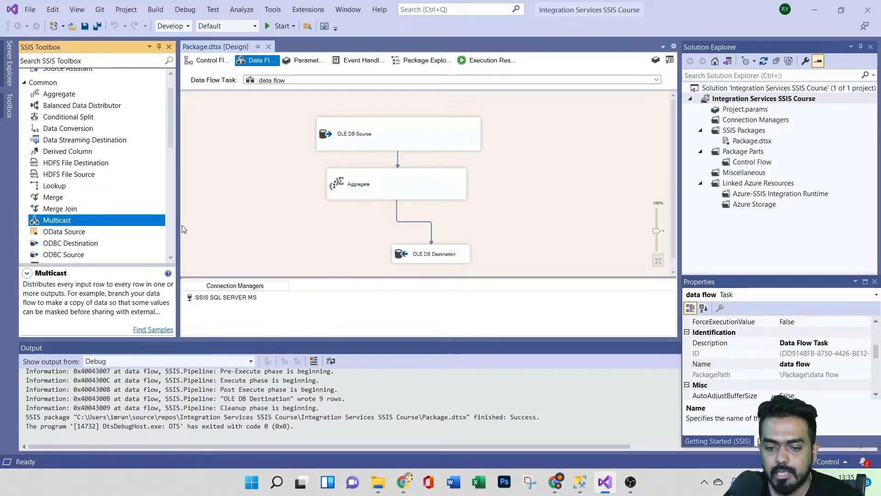
{"action": "left_click_drag", "start_coordinate": [178, 225], "coordinate": [155, 225]}
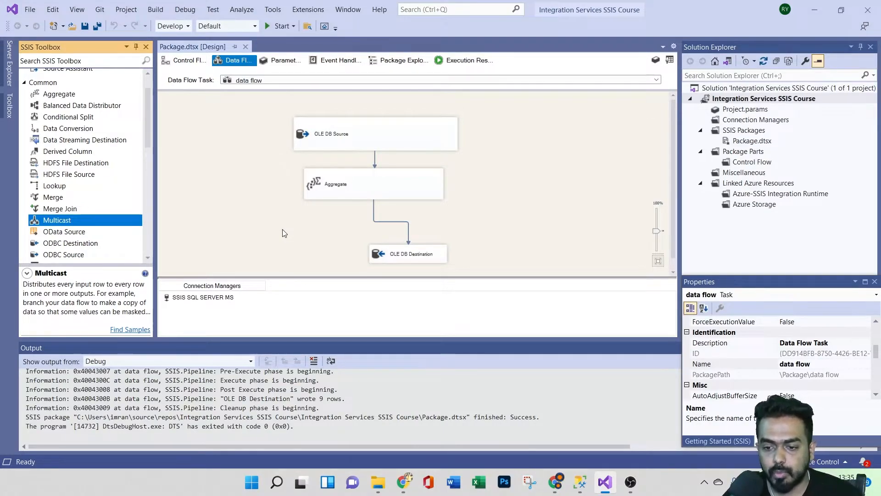
Step: Delete the Aggregate and the OLE DB Destination from the data flow, keeping only the OLE DB Source
{"action": "left_click", "coordinate": [278, 169]}
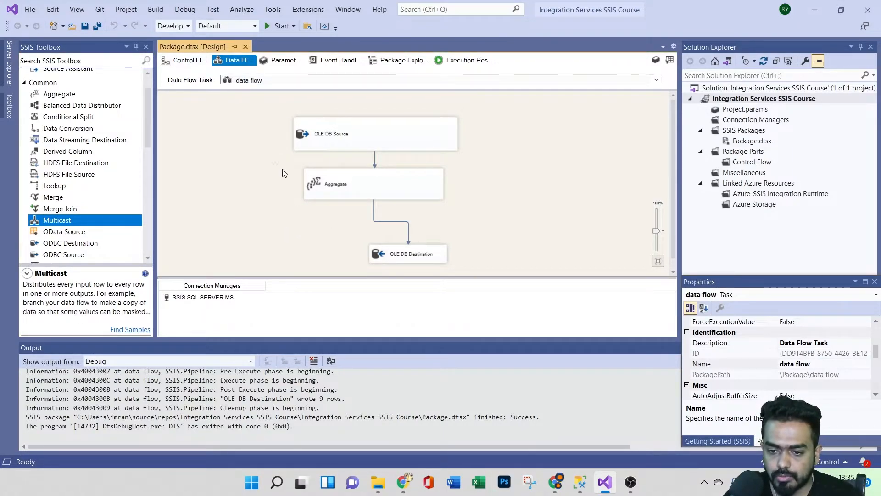
{"action": "left_click_drag", "start_coordinate": [273, 157], "coordinate": [487, 273]}
{"action": "key", "text": "Delete"}
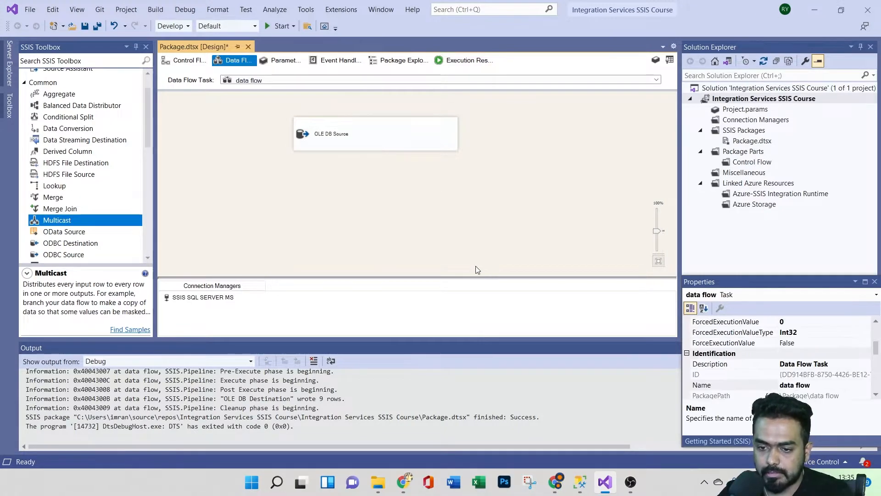
Step: Add a Multicast transformation below the OLE DB Source and connect the source's output to it
{"action": "scroll", "coordinate": [70, 193], "scroll_direction": "up", "scroll_amount": 1}
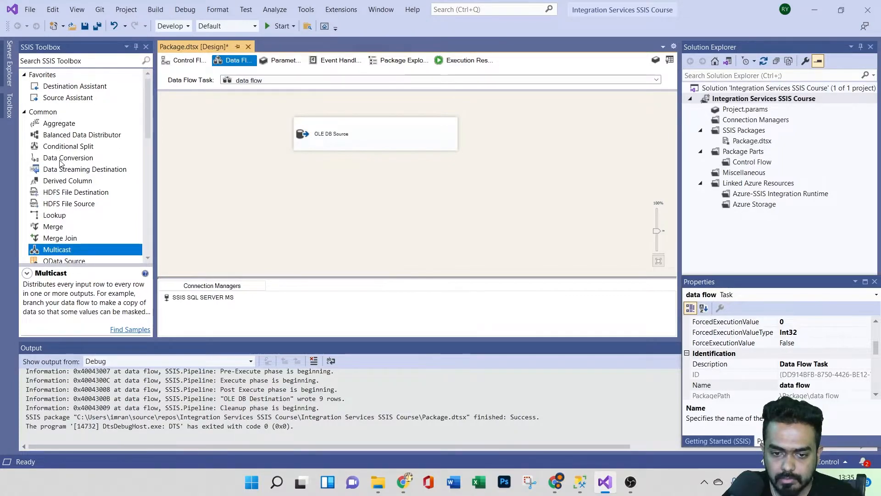
{"action": "left_click_drag", "start_coordinate": [63, 248], "coordinate": [263, 236]}
{"action": "mouse_move", "coordinate": [370, 201]}
{"action": "left_mouse_down"}
{"action": "mouse_move", "coordinate": [381, 205]}
{"action": "mouse_move", "coordinate": [380, 177]}
{"action": "mouse_move", "coordinate": [279, 209]}
{"action": "mouse_move", "coordinate": [369, 191]}
{"action": "left_mouse_up"}
{"action": "mouse_move", "coordinate": [379, 130]}
{"action": "left_mouse_down"}
{"action": "mouse_move", "coordinate": [380, 141]}
{"action": "mouse_move", "coordinate": [381, 124]}
{"action": "left_mouse_up"}
{"action": "left_click_drag", "start_coordinate": [374, 175], "coordinate": [375, 176]}
{"action": "left_click", "coordinate": [378, 188]}
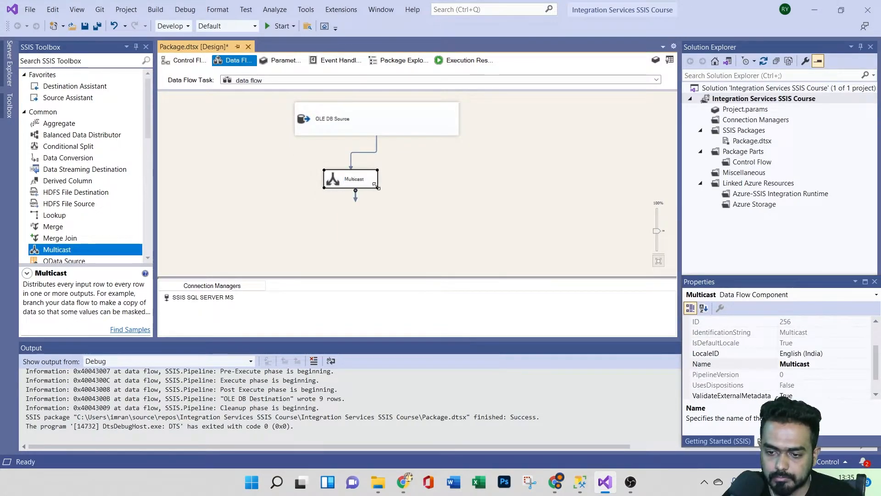
Step: Examine the outputs and properties in the Multicast Transformation Editor, and close the editor without configuring anything
{"action": "double_click", "coordinate": [362, 181]}
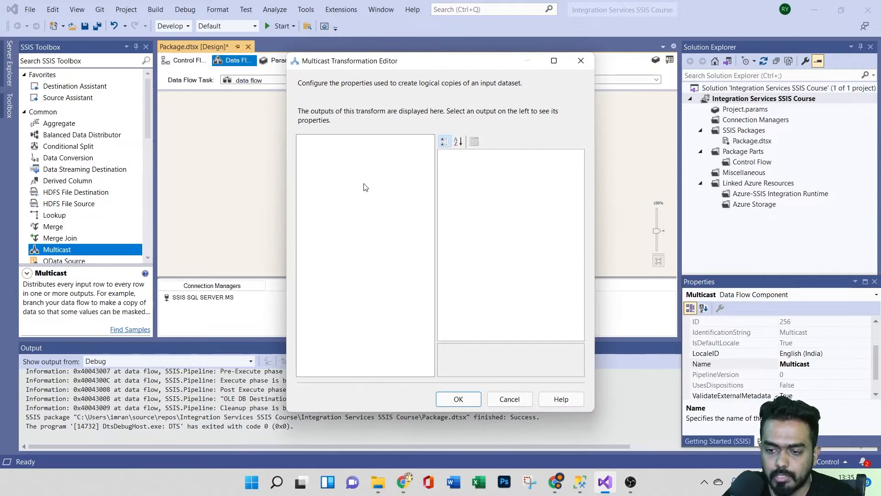
{"action": "left_click", "coordinate": [443, 398]}
{"action": "left_click", "coordinate": [385, 131]}
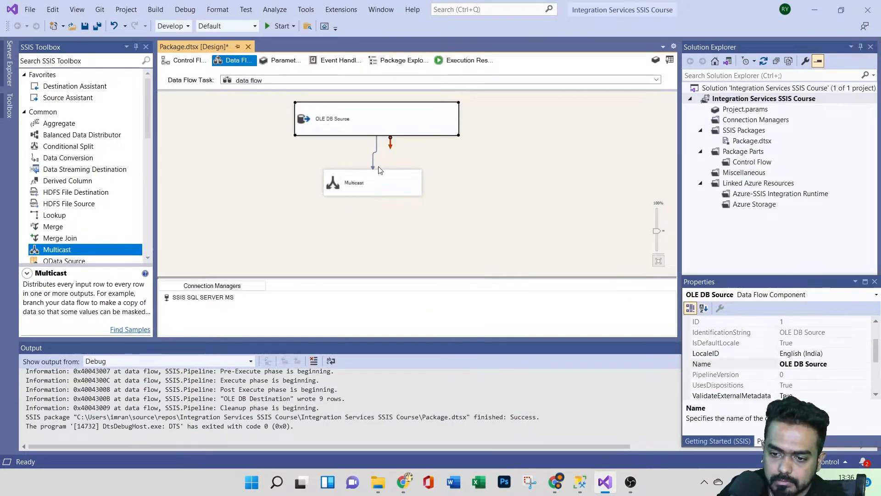
{"action": "double_click", "coordinate": [372, 182]}
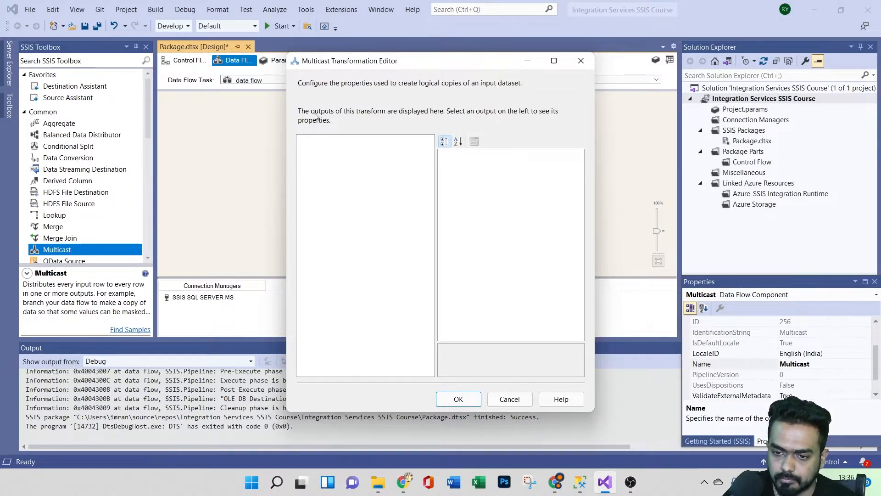
{"action": "left_click", "coordinate": [453, 143]}
{"action": "left_click", "coordinate": [444, 142]}
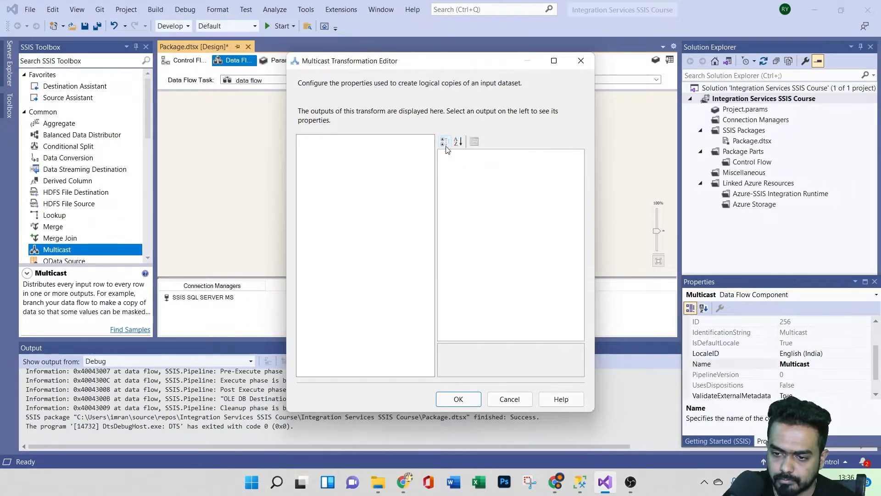
{"action": "left_click", "coordinate": [458, 398]}
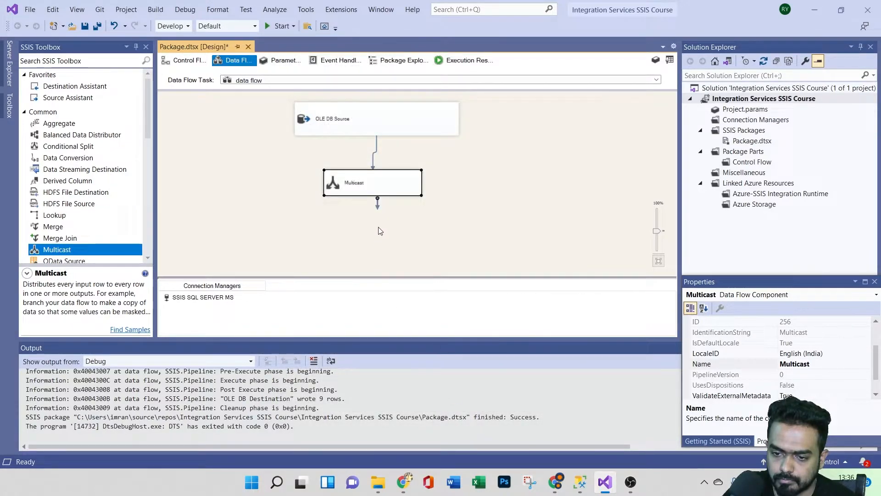
Step: Enlarge the Multicast box so it lines up beneath the OLE DB Source, and check its editor once more
{"action": "left_click", "coordinate": [363, 184]}
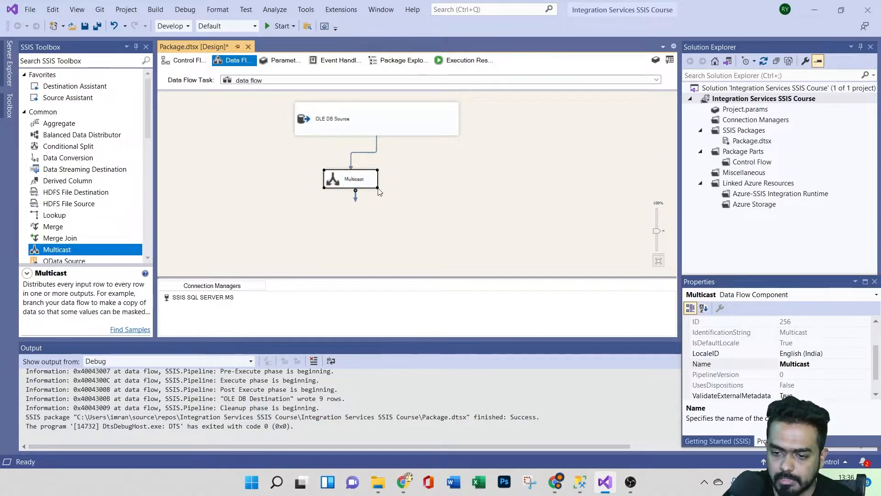
{"action": "double_click", "coordinate": [411, 186]}
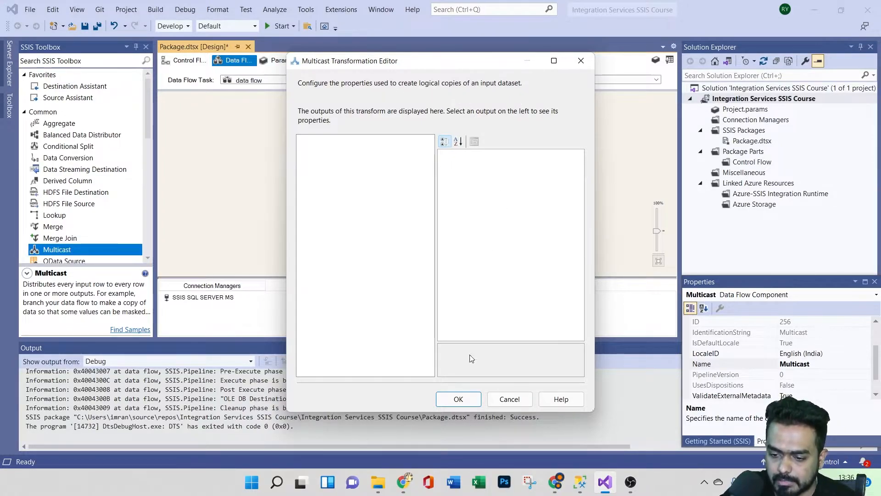
{"action": "left_click", "coordinate": [459, 399]}
Step: Add two OLE DB Destinations side by side below the Multicast
{"action": "scroll", "coordinate": [100, 195], "scroll_direction": "down", "scroll_amount": 10}
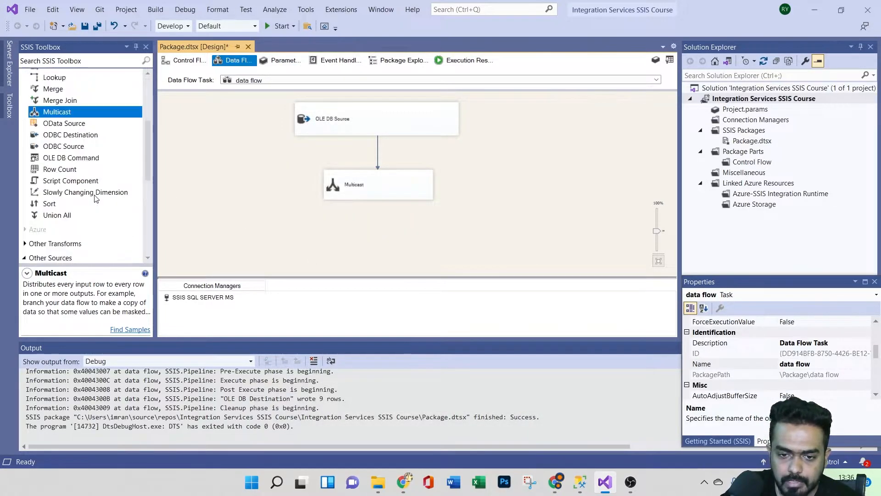
{"action": "scroll", "coordinate": [95, 198], "scroll_direction": "down", "scroll_amount": 2}
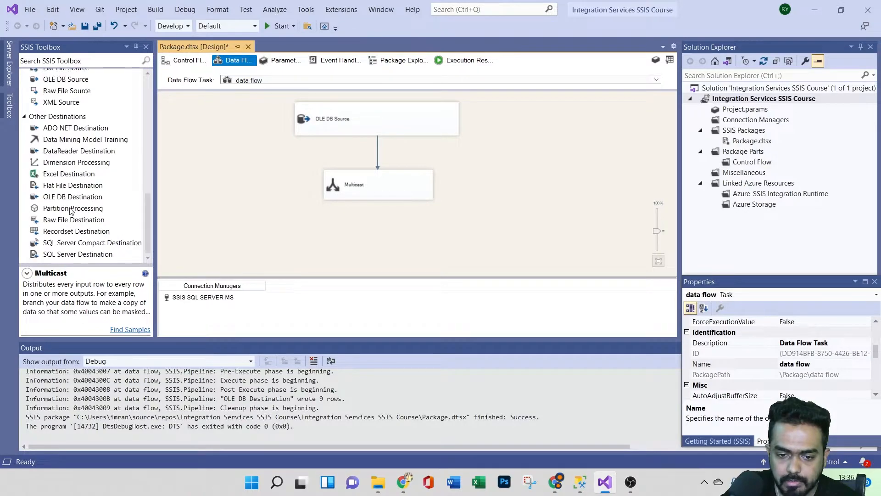
{"action": "left_click_drag", "start_coordinate": [73, 197], "coordinate": [275, 248]}
{"action": "left_click_drag", "start_coordinate": [475, 244], "coordinate": [443, 237]}
Step: Connect one Multicast output to OLE DB Destination and another to OLE DB Destination 1
{"action": "left_click", "coordinate": [374, 179]}
{"action": "left_click_drag", "start_coordinate": [385, 197], "coordinate": [315, 242]}
{"action": "left_click", "coordinate": [378, 215]}
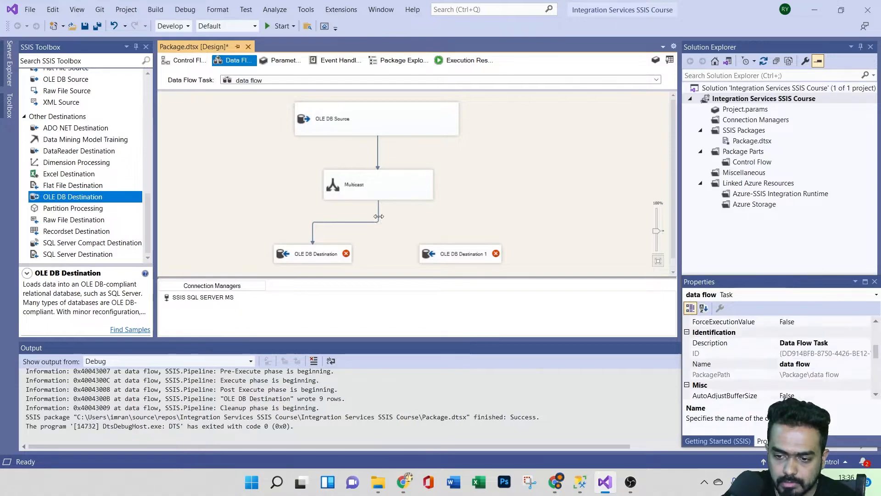
{"action": "left_click", "coordinate": [381, 197]}
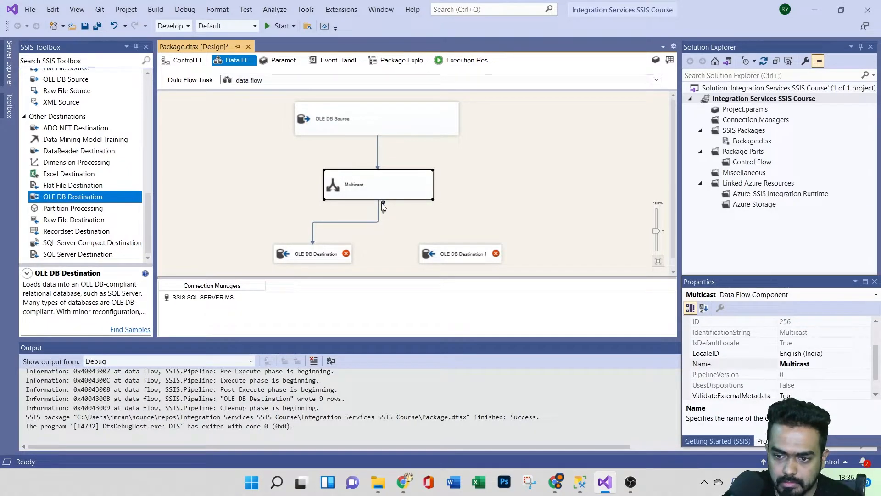
{"action": "left_click_drag", "start_coordinate": [384, 212], "coordinate": [460, 253]}
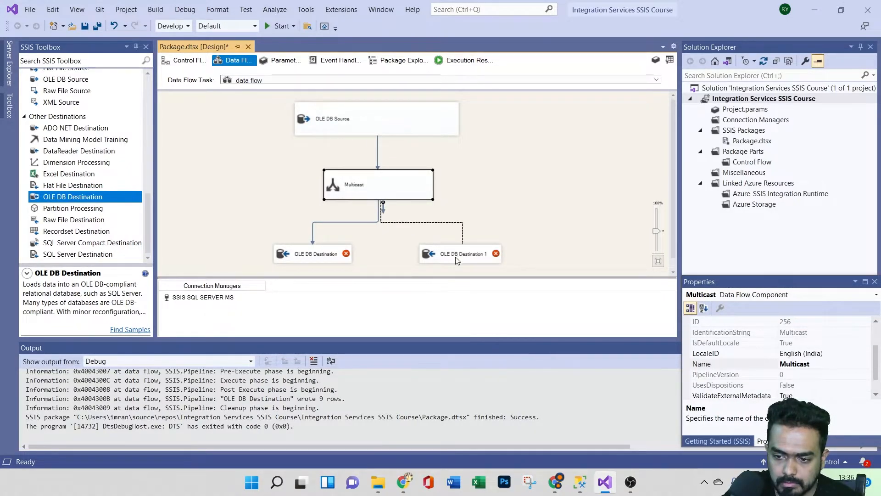
{"action": "left_click", "coordinate": [523, 222]}
{"action": "left_click", "coordinate": [374, 191]}
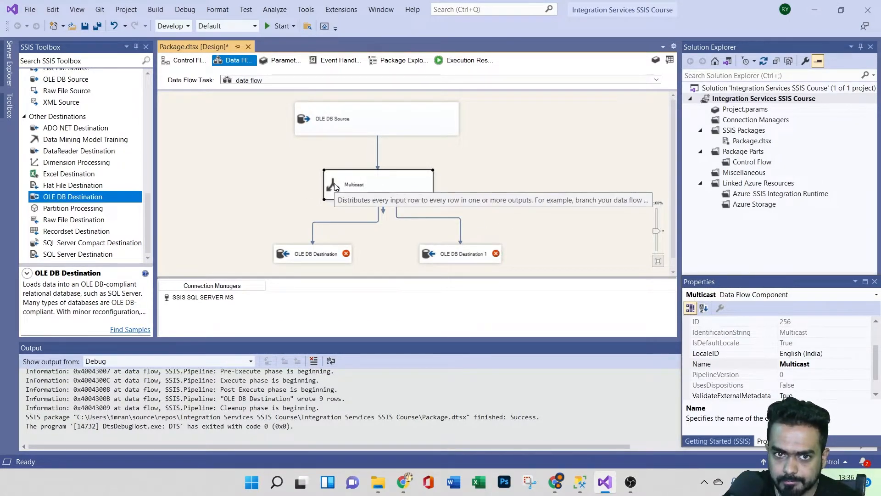
{"action": "left_click", "coordinate": [352, 121]}
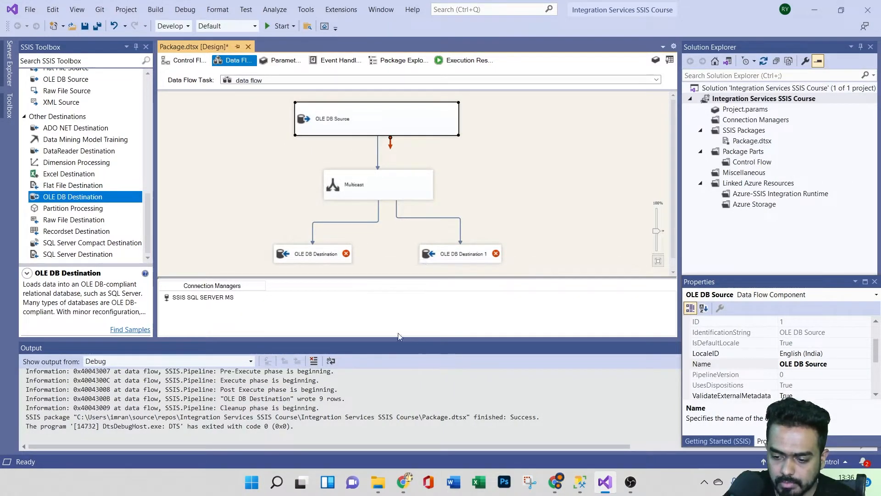
Step: Switch to SQL Server Management Studio and run the truncate table statement for [dbo].[Output02] in SQLQuery3
{"action": "left_click", "coordinate": [580, 482]}
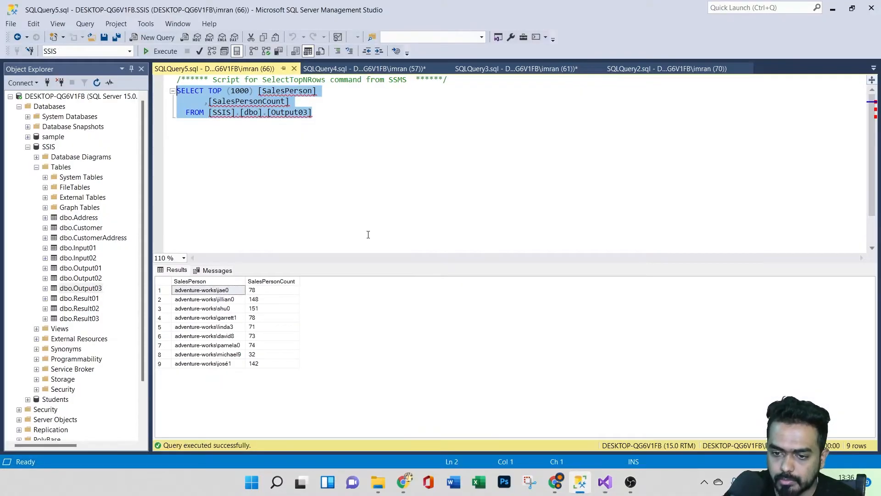
{"action": "left_click", "coordinate": [364, 68]}
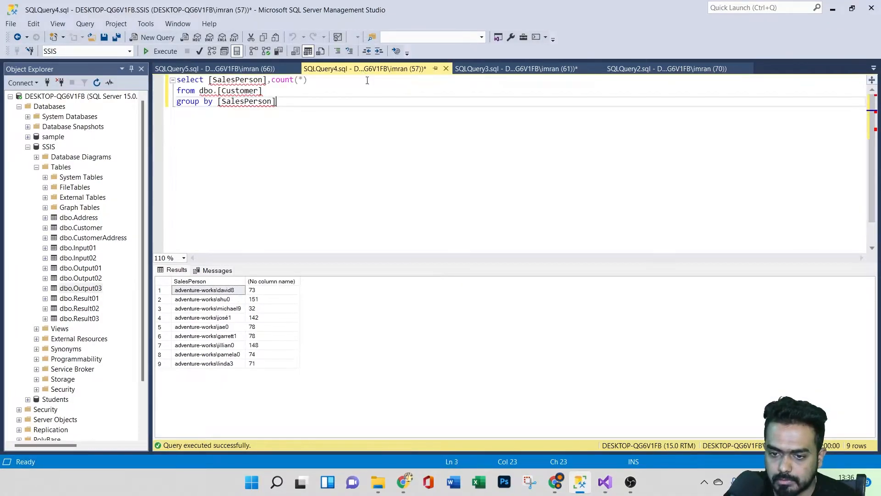
{"action": "left_click", "coordinate": [516, 68]}
{"action": "left_click", "coordinate": [323, 210]}
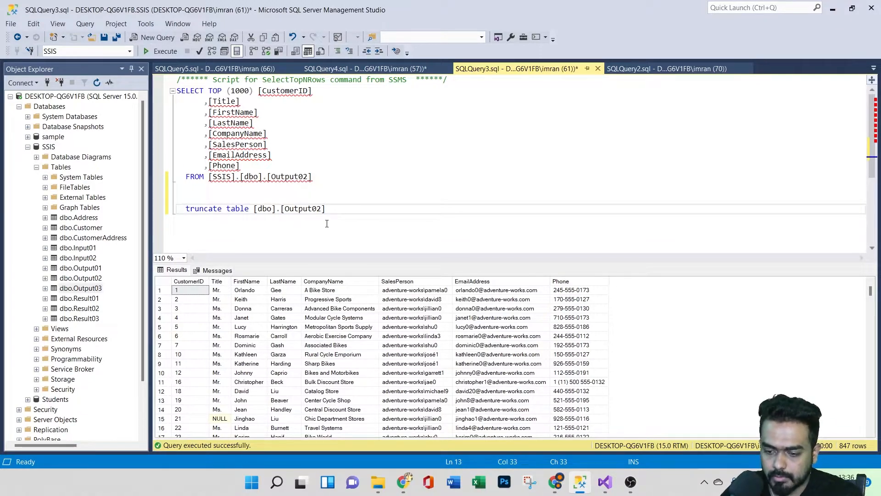
{"action": "left_click_drag", "start_coordinate": [326, 209], "coordinate": [196, 219]}
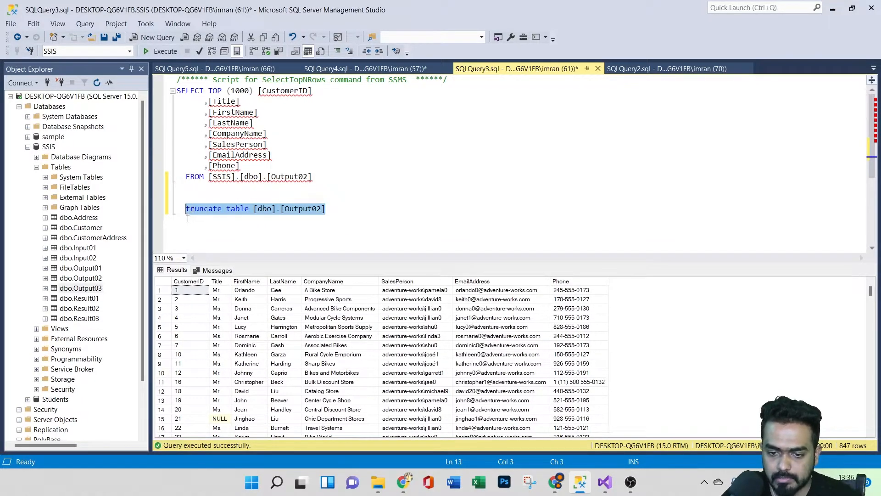
{"action": "left_click", "coordinate": [159, 51]}
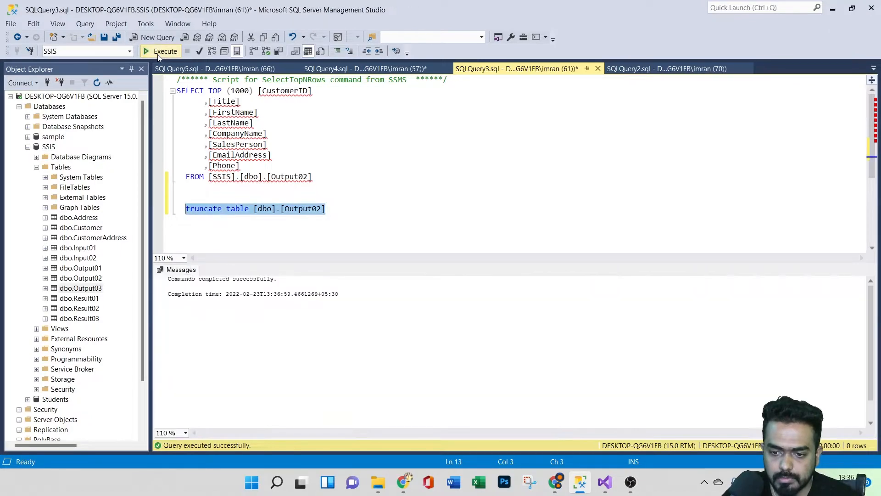
Step: Change the truncate statement's table to [dbo].[Output01] and execute it
{"action": "left_click", "coordinate": [323, 209]}
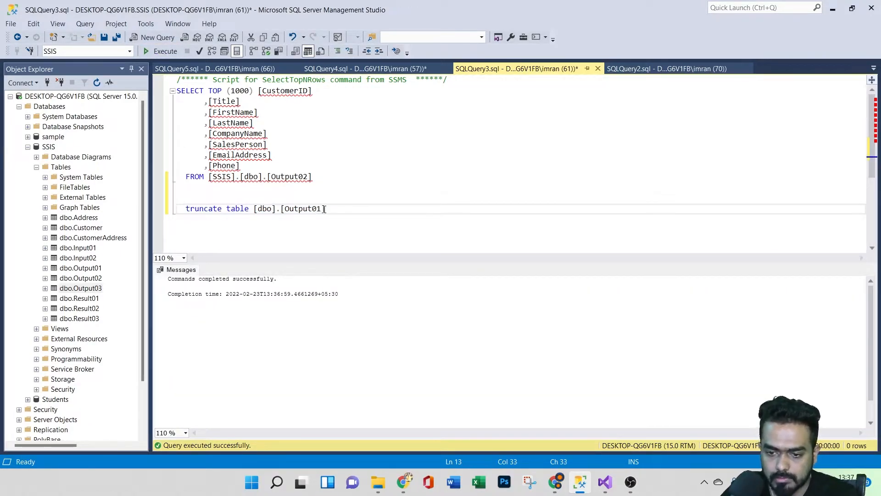
{"action": "left_click_drag", "start_coordinate": [326, 209], "coordinate": [181, 215]}
{"action": "left_click", "coordinate": [159, 51]}
Step: Switch to Visual Studio and configure OLE DB Destination with Table or view access to [dbo].[Output01], accepting the automatic column mappings
{"action": "left_click", "coordinate": [605, 482]}
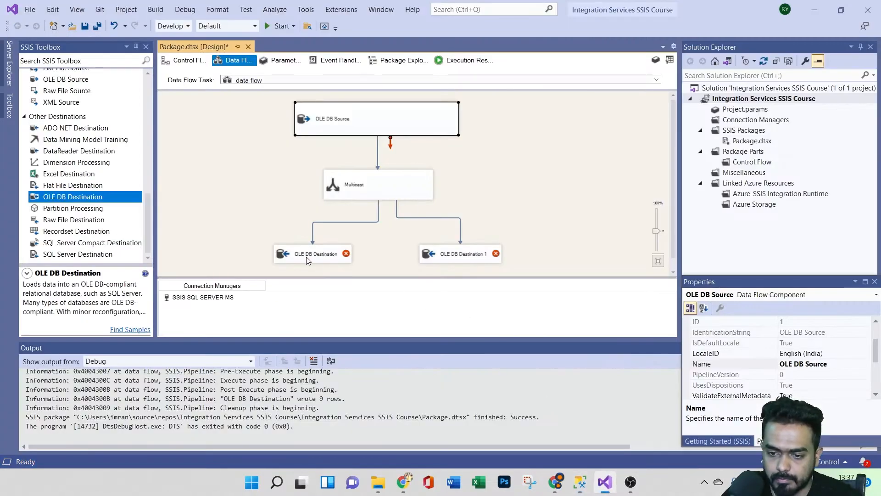
{"action": "double_click", "coordinate": [306, 255]}
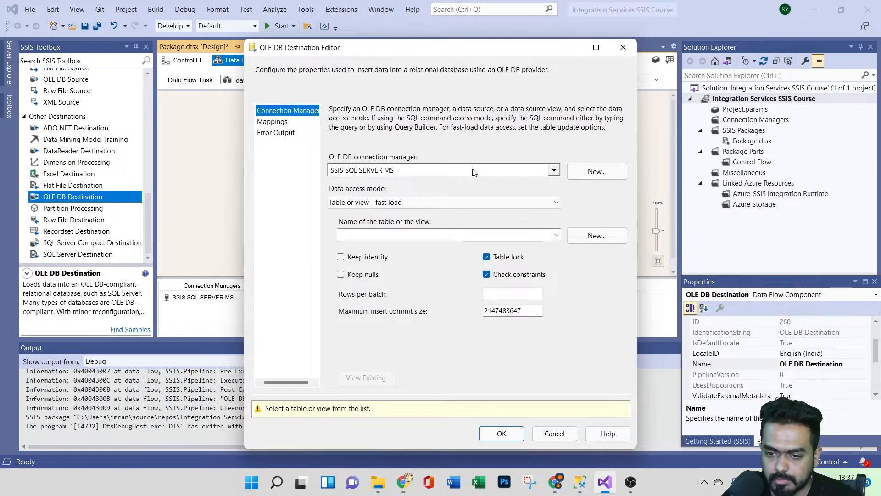
{"action": "left_click", "coordinate": [530, 202]}
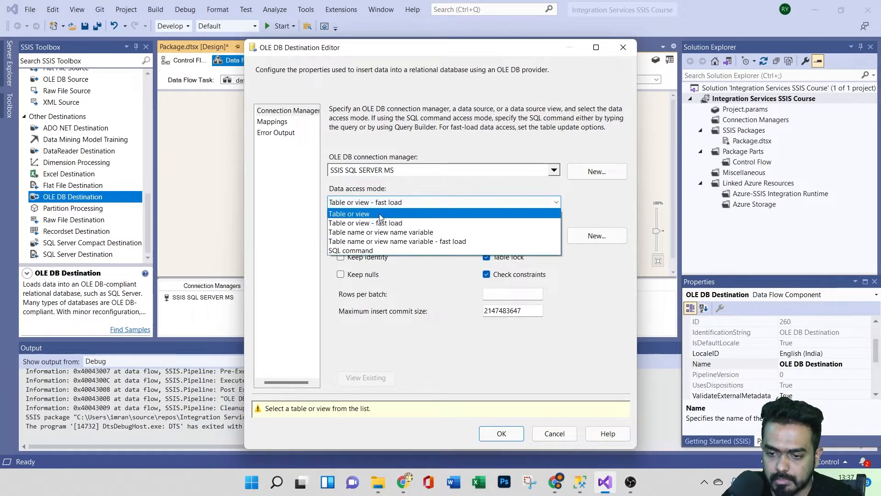
{"action": "left_click", "coordinate": [537, 220]}
{"action": "left_click", "coordinate": [555, 235]}
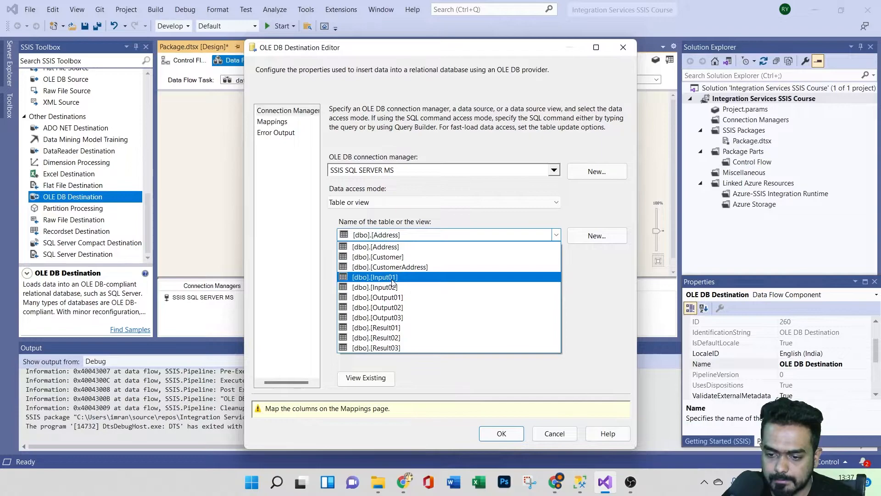
{"action": "left_click", "coordinate": [405, 298]}
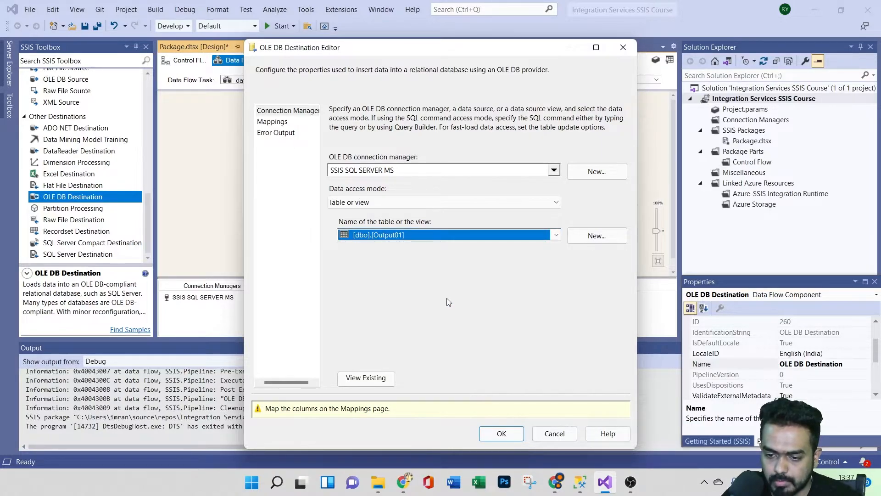
{"action": "left_click", "coordinate": [272, 122]}
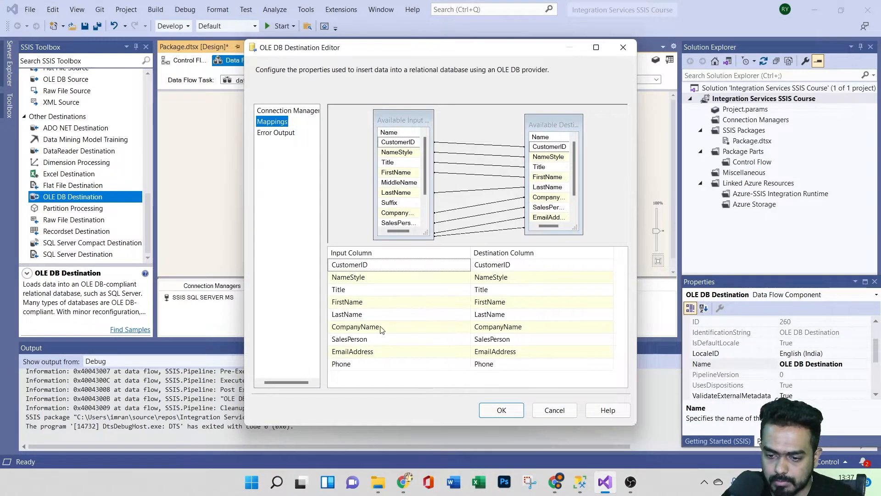
{"action": "left_click", "coordinate": [501, 411]}
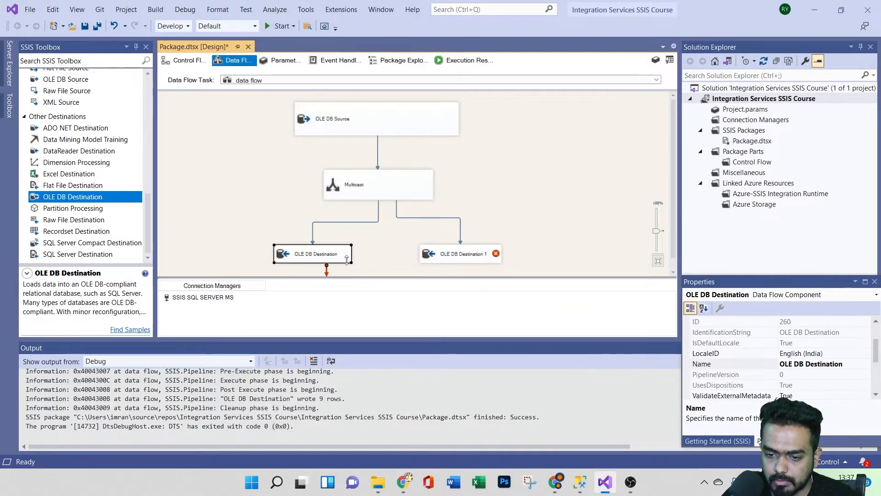
Step: Configure OLE DB Destination 1 with Table or view access to [dbo].[Output02] and accept the automatic column mappings
{"action": "double_click", "coordinate": [454, 252]}
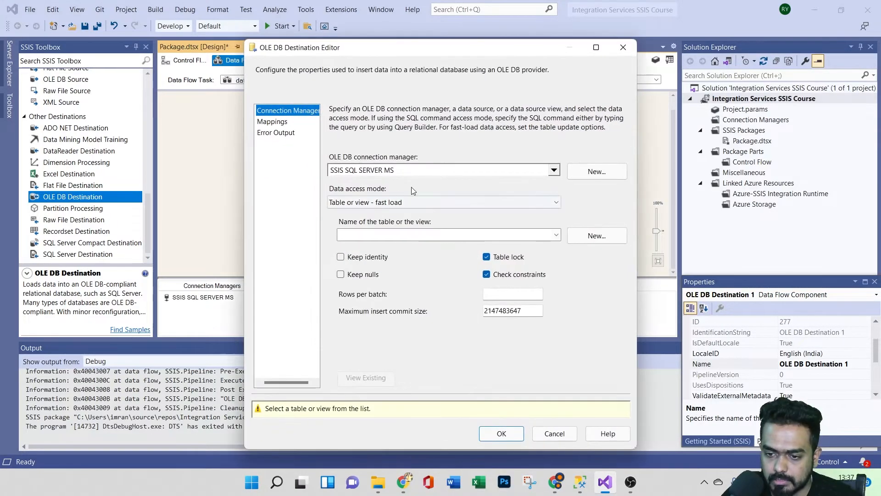
{"action": "left_click", "coordinate": [538, 200]}
{"action": "left_click", "coordinate": [373, 213]}
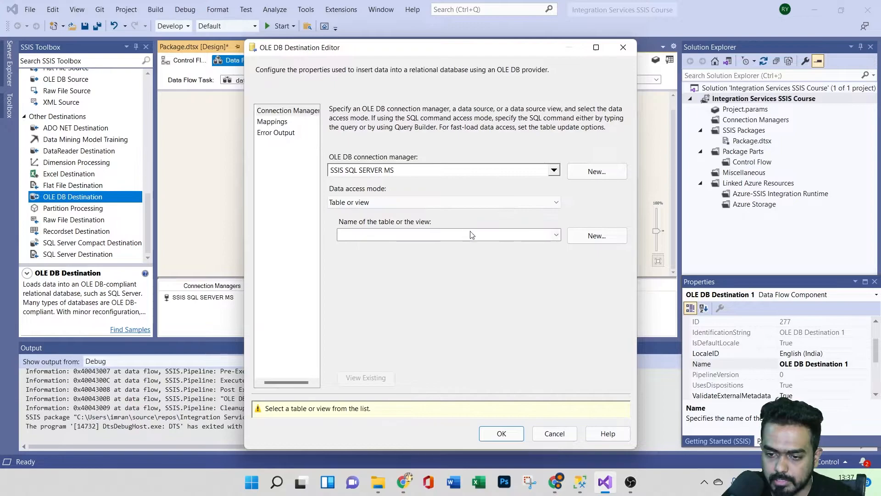
{"action": "left_click", "coordinate": [556, 235]}
{"action": "left_click", "coordinate": [466, 296]}
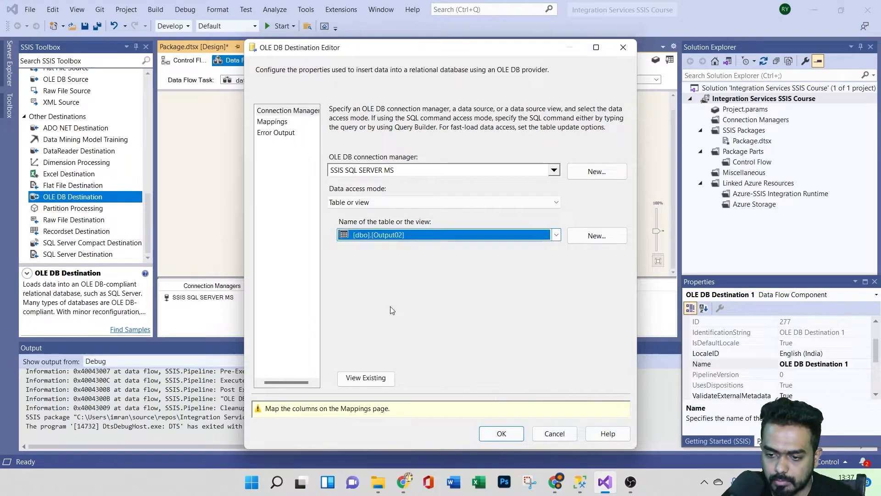
{"action": "left_click", "coordinate": [273, 121]}
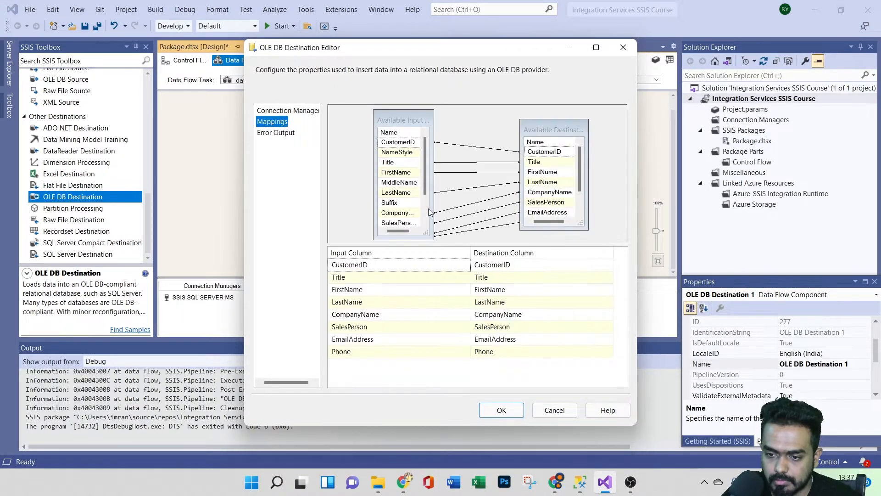
{"action": "left_click", "coordinate": [501, 410]}
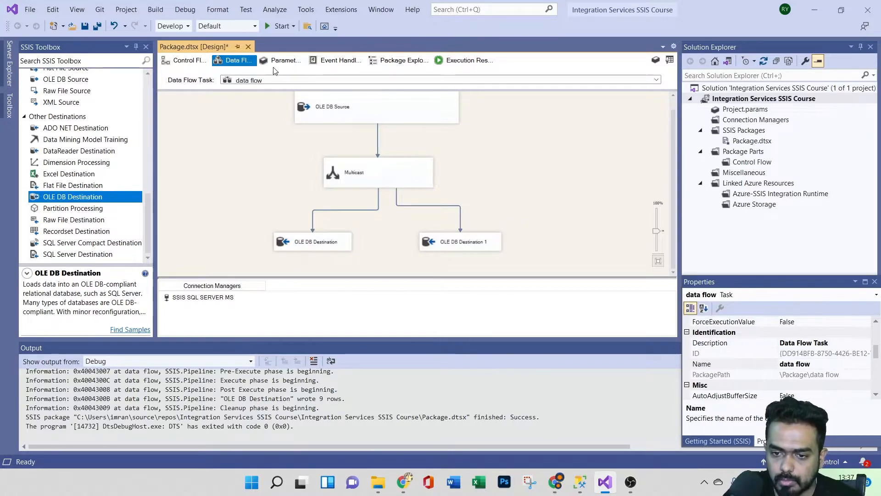
Step: Run the package to load the Multicast rows into both OLE DB Destinations
{"action": "left_click", "coordinate": [281, 26]}
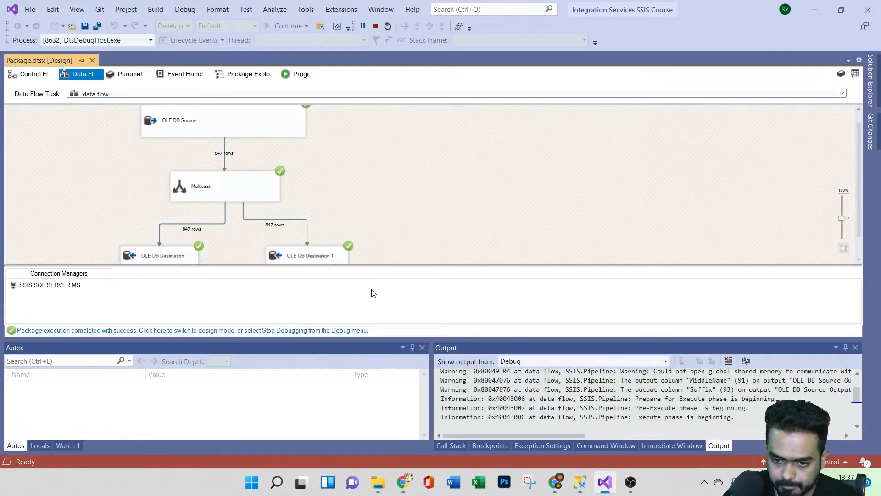
Step: Switch to SQL Server Management Studio and query the top 1000 rows of the dbo.Output01 table
{"action": "left_click", "coordinate": [574, 481]}
{"action": "left_click_drag", "start_coordinate": [326, 209], "coordinate": [182, 208]}
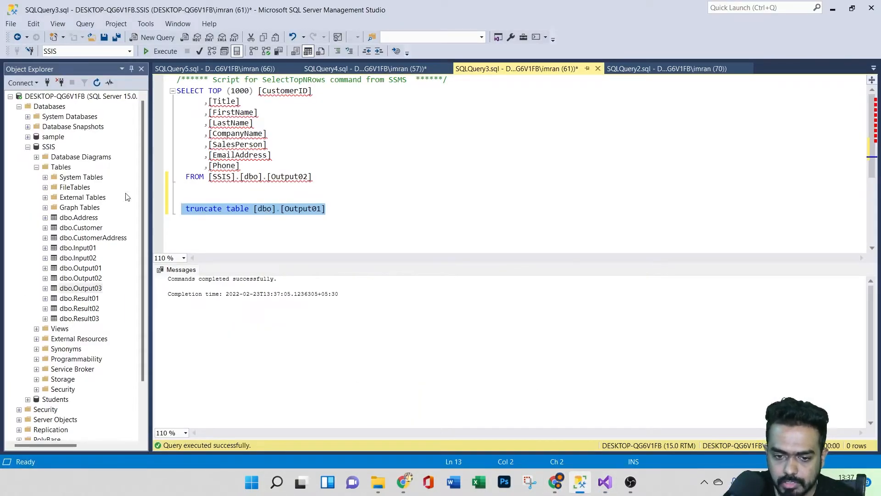
{"action": "left_click", "coordinate": [79, 271]}
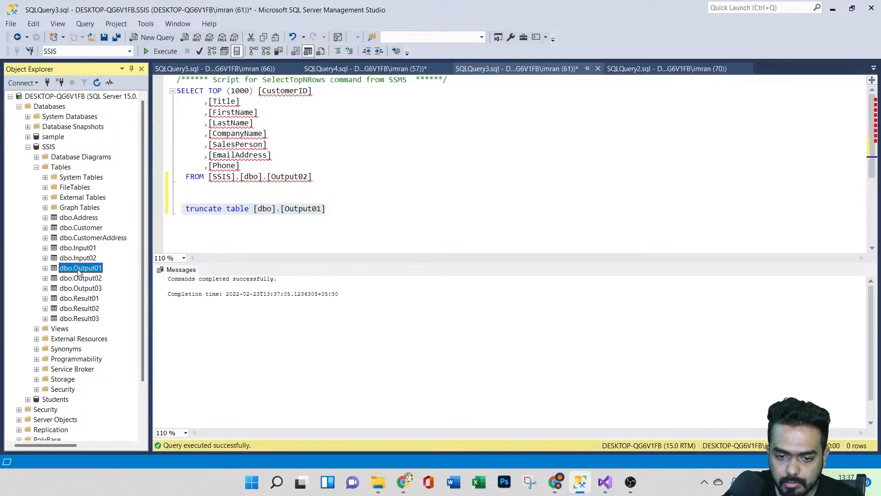
{"action": "right_click", "coordinate": [79, 270]}
{"action": "left_click", "coordinate": [106, 258]}
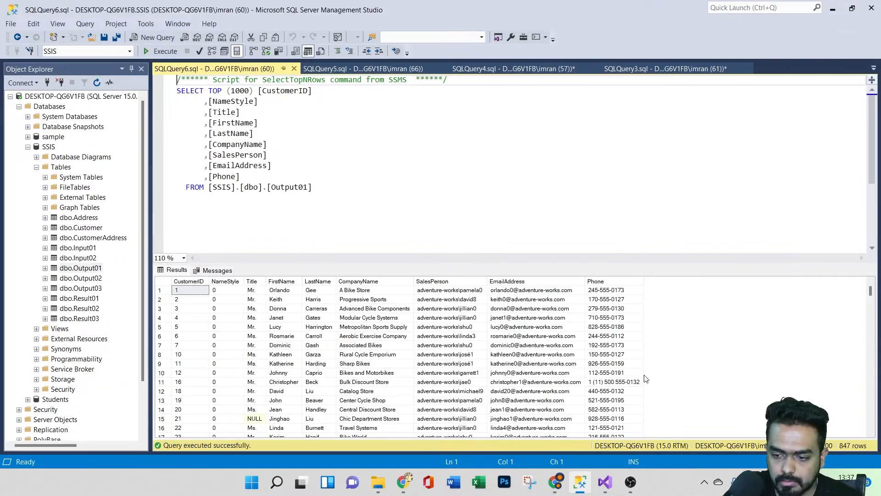
Step: Open the top 200 rows of dbo.Output02 for editing, look through them and close the grid
{"action": "right_click", "coordinate": [79, 278]}
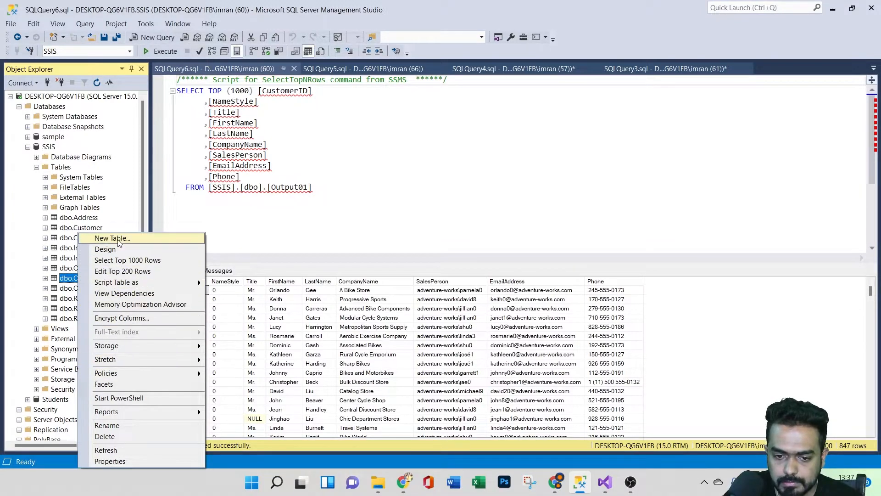
{"action": "left_click", "coordinate": [134, 271]}
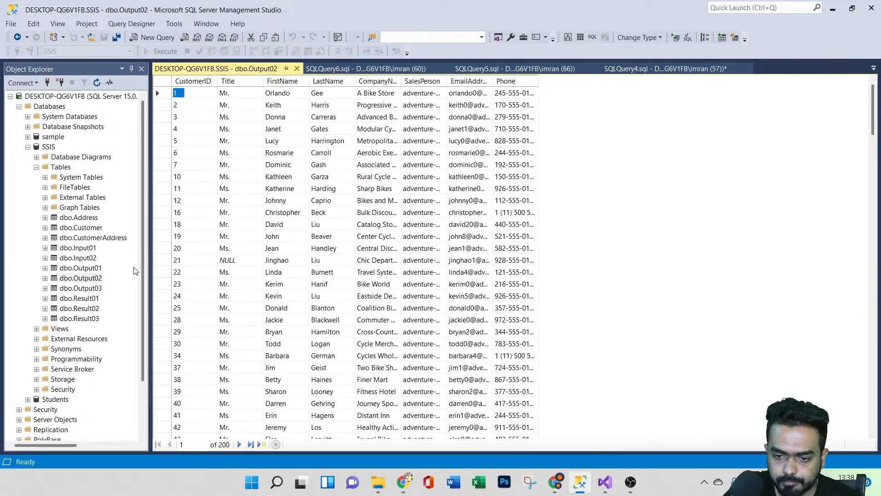
{"action": "scroll", "coordinate": [367, 284], "scroll_direction": "down", "scroll_amount": 2}
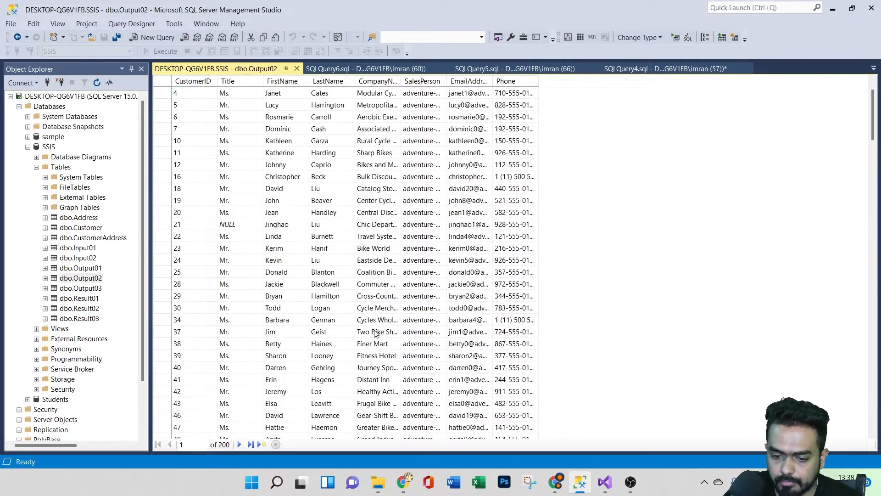
{"action": "scroll", "coordinate": [367, 284], "scroll_direction": "up", "scroll_amount": 2}
{"action": "left_click", "coordinate": [297, 68]}
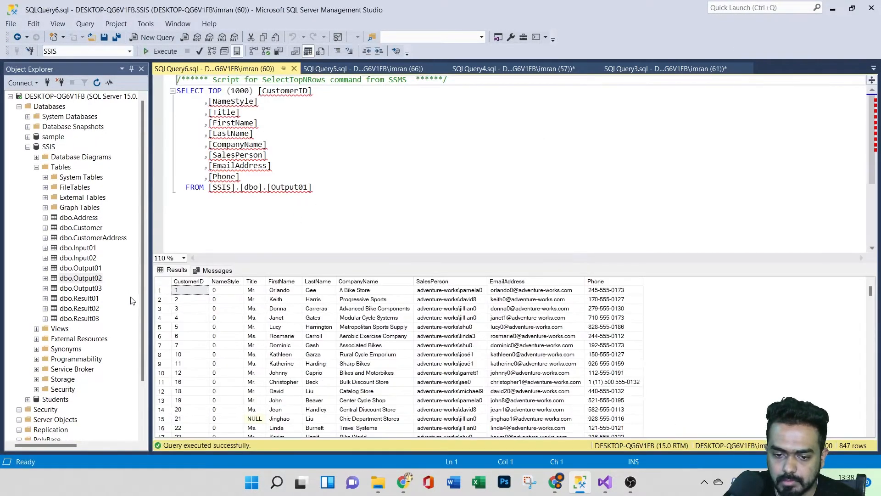
Step: Query the top 1000 rows of dbo.Output02 and return to the data flow in Visual Studio
{"action": "right_click", "coordinate": [87, 279]}
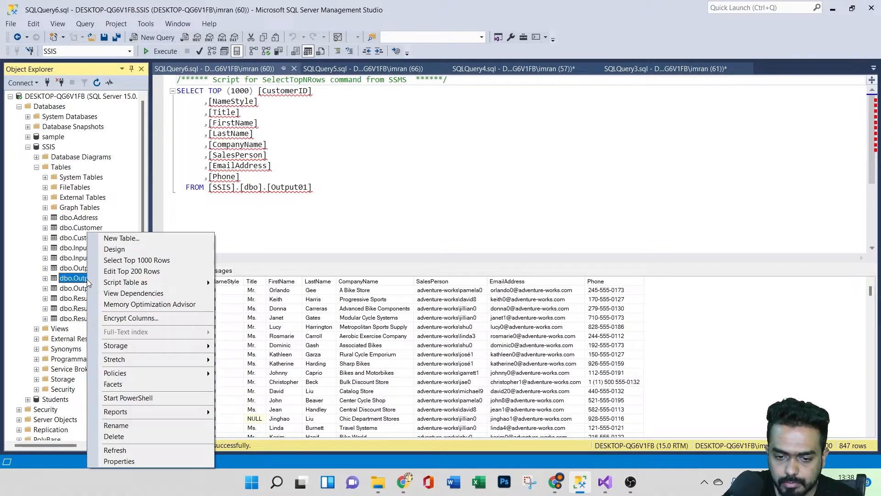
{"action": "left_click", "coordinate": [136, 260]}
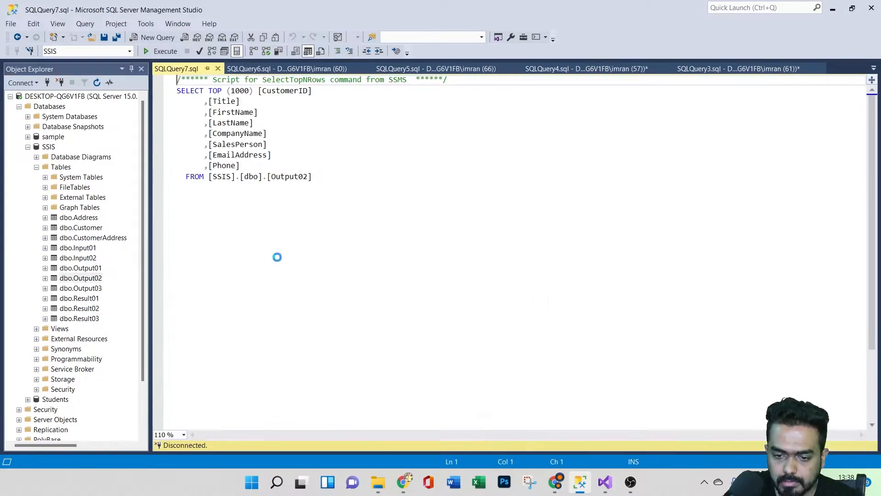
{"action": "left_click", "coordinate": [604, 481]}
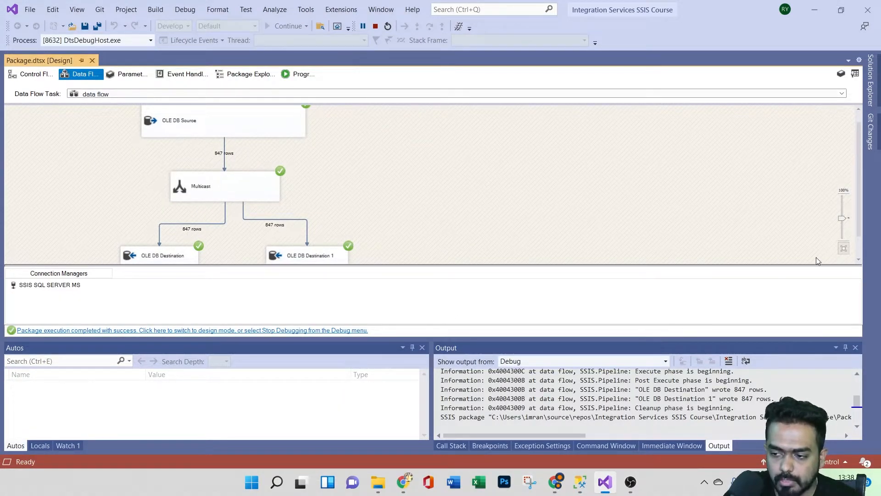
Step: Enlarge the data flow view, locate the Conditional Split transformation, and delete the Multicast between the source and the two destinations
{"action": "left_click_drag", "start_coordinate": [843, 218], "coordinate": [843, 211]}
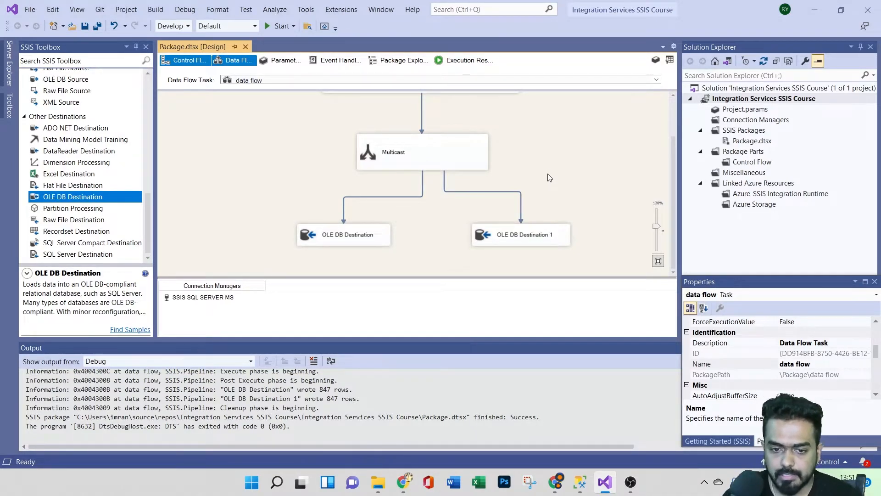
{"action": "left_click", "coordinate": [86, 164]}
{"action": "scroll", "coordinate": [87, 182], "scroll_direction": "up", "scroll_amount": 15}
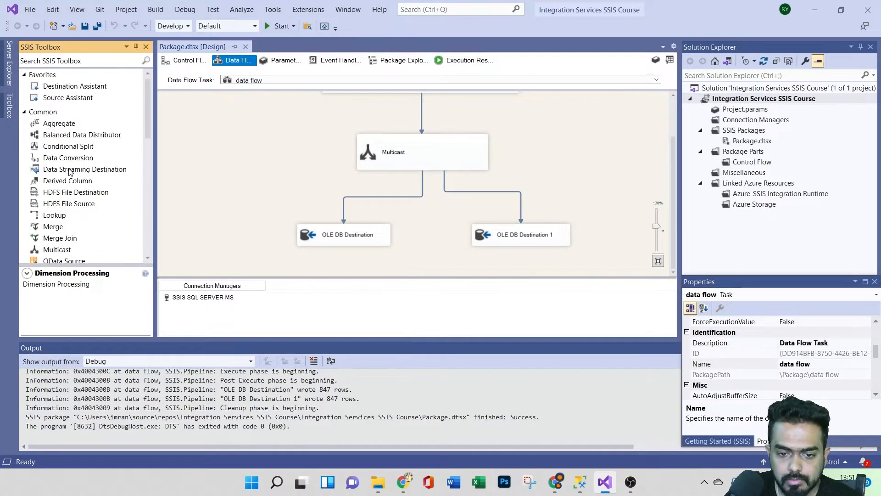
{"action": "left_click", "coordinate": [75, 146]}
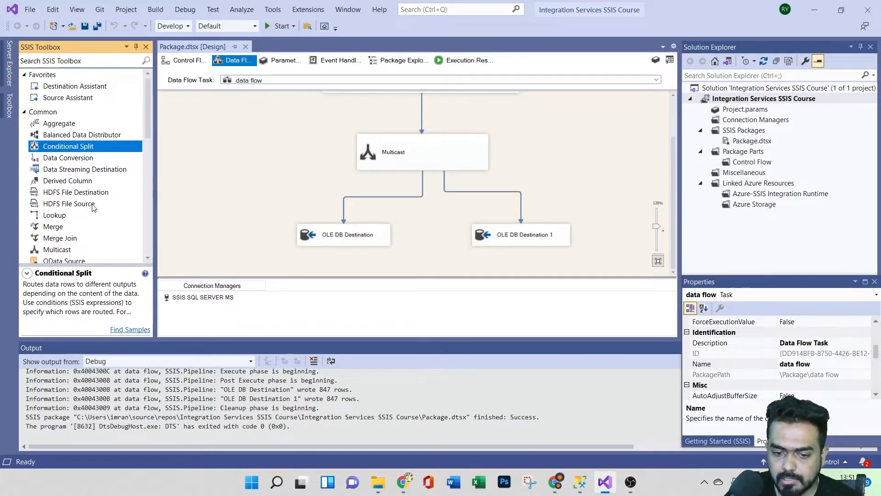
{"action": "left_click_drag", "start_coordinate": [154, 253], "coordinate": [195, 252]}
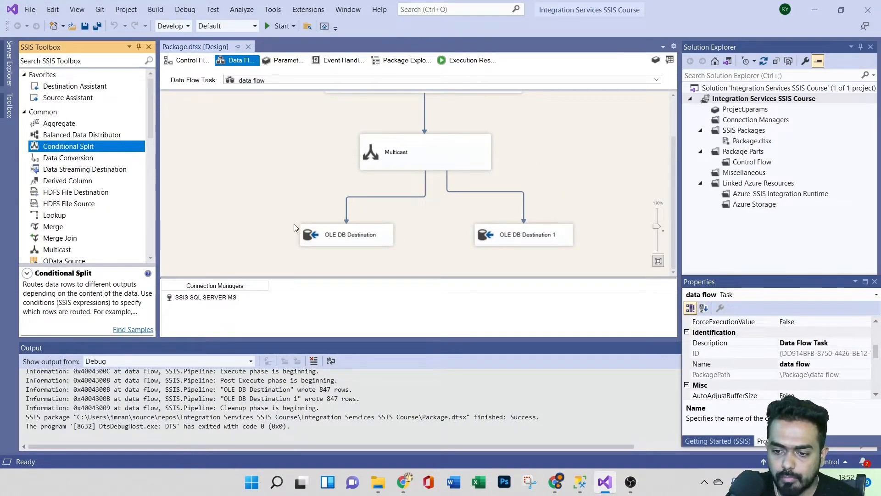
{"action": "left_click_drag", "start_coordinate": [329, 118], "coordinate": [525, 186]}
{"action": "key", "text": "Delete"}
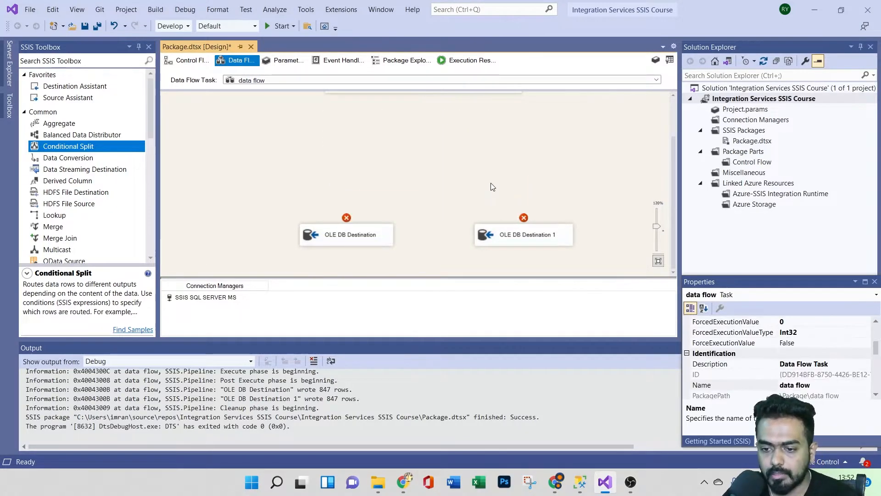
Step: Add a Conditional Split below the OLE DB Source and connect the source's output to it
{"action": "left_click_drag", "start_coordinate": [74, 146], "coordinate": [419, 171]}
{"action": "left_click", "coordinate": [415, 103]}
{"action": "left_click", "coordinate": [430, 157]}
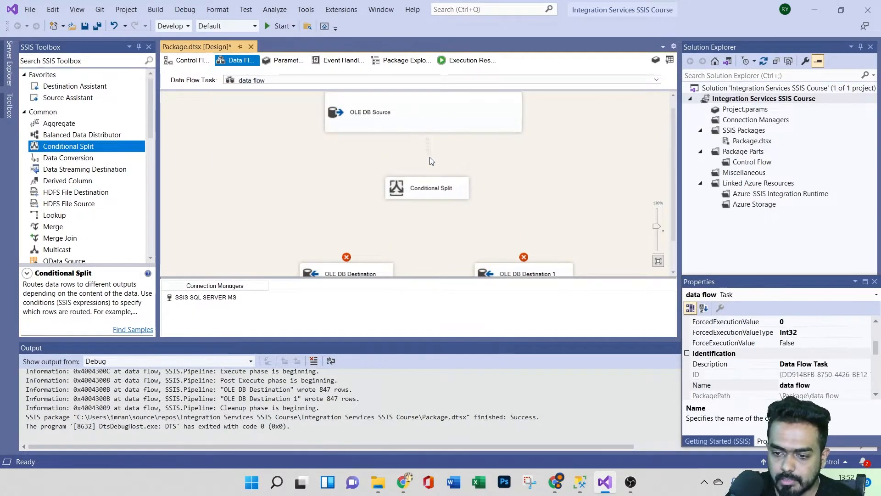
{"action": "left_click", "coordinate": [417, 123]}
{"action": "left_click_drag", "start_coordinate": [429, 138], "coordinate": [426, 191]}
{"action": "left_click", "coordinate": [429, 204]}
Step: Open the Conditional Split editor, widen its window and expand the list of input columns
{"action": "double_click", "coordinate": [428, 201]}
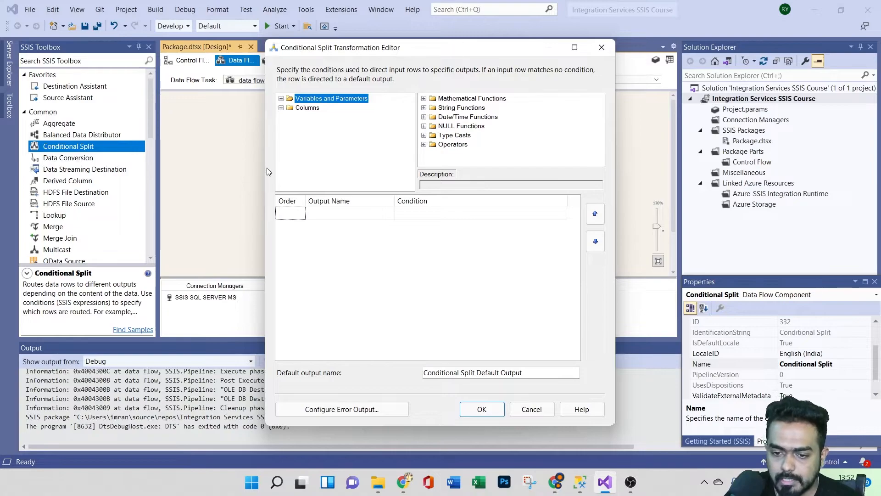
{"action": "left_click_drag", "start_coordinate": [266, 170], "coordinate": [97, 170]}
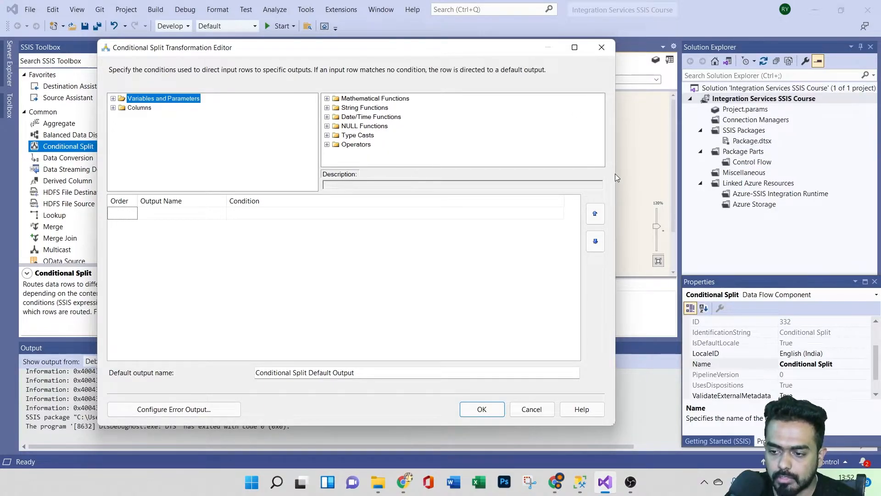
{"action": "left_click_drag", "start_coordinate": [615, 173], "coordinate": [650, 174]}
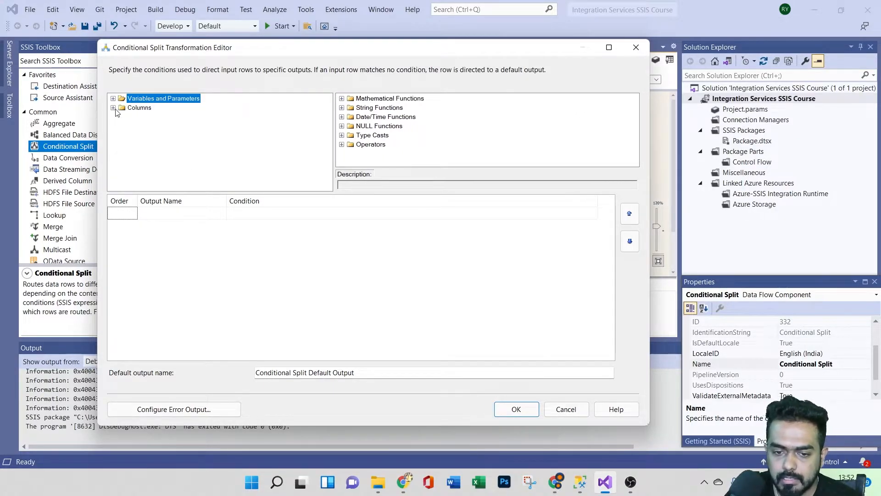
{"action": "left_click", "coordinate": [113, 109]}
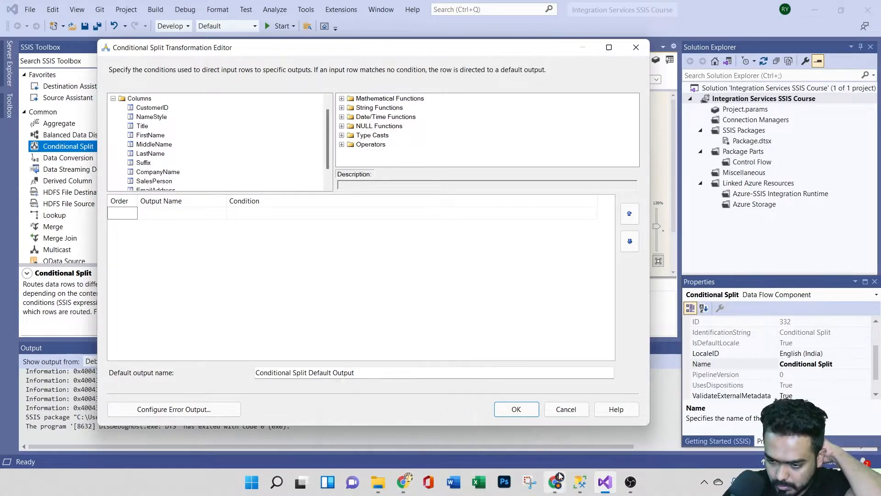
Step: Examine the Title values in the dbo.Output02 results in SQL Server Management Studio, and return to the Conditional Split editor in Visual Studio
{"action": "left_click", "coordinate": [579, 482]}
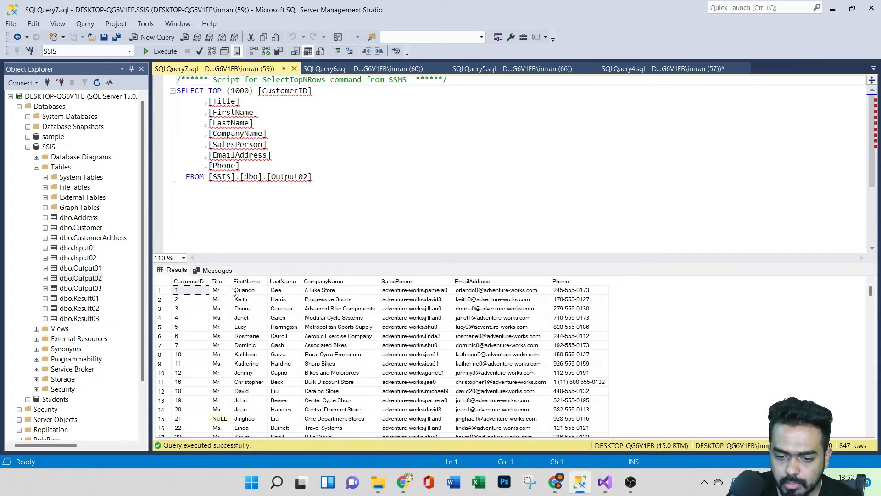
{"action": "scroll", "coordinate": [229, 303], "scroll_direction": "down", "scroll_amount": 5}
{"action": "scroll", "coordinate": [222, 323], "scroll_direction": "up", "scroll_amount": 5}
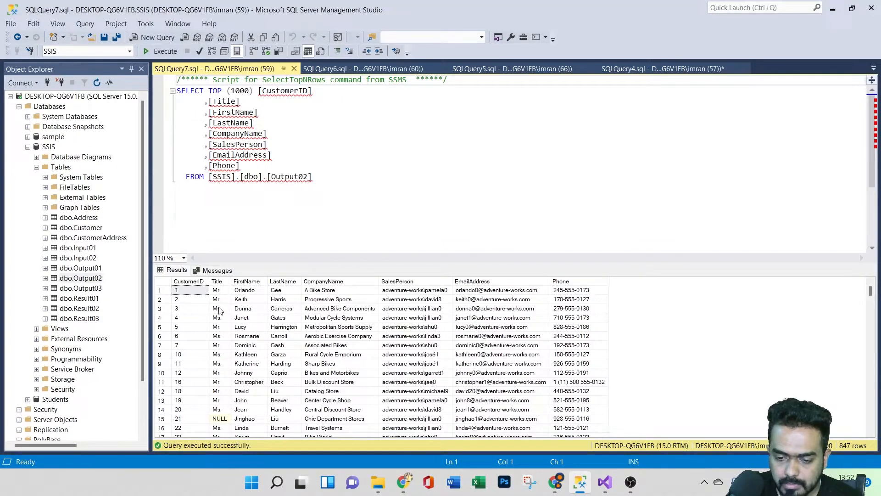
{"action": "scroll", "coordinate": [221, 367], "scroll_direction": "down", "scroll_amount": 7}
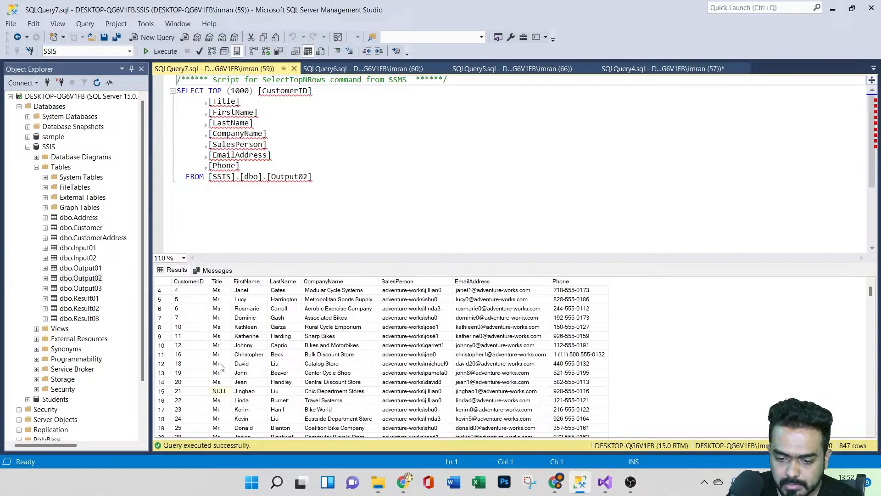
{"action": "scroll", "coordinate": [219, 403], "scroll_direction": "up", "scroll_amount": 7}
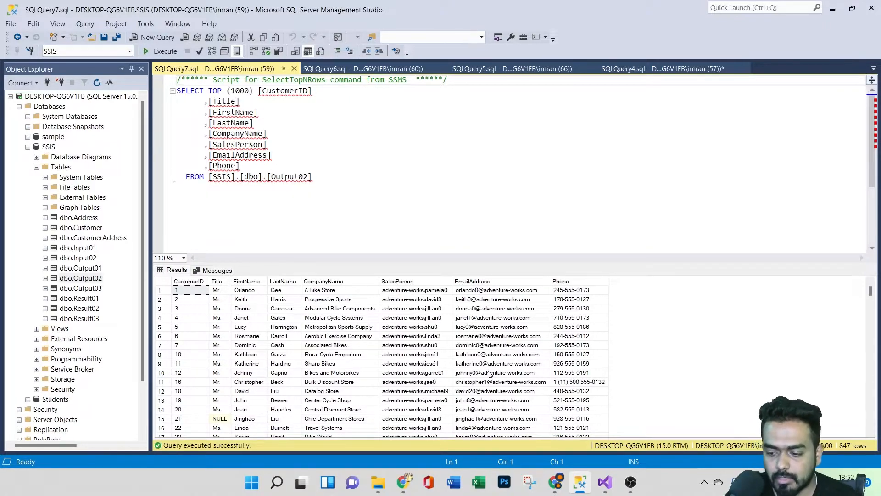
{"action": "left_click", "coordinate": [604, 482]}
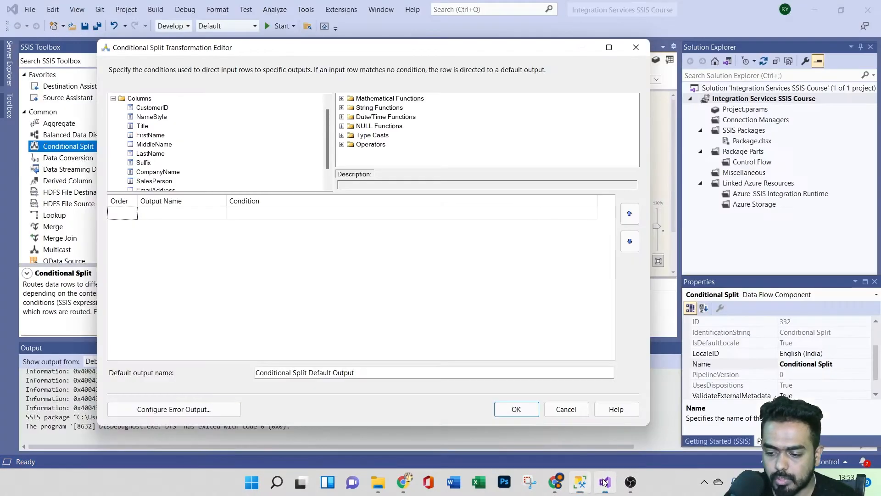
Step: Add a split condition based on the Title column and name its output "Title is Mr"
{"action": "left_click", "coordinate": [141, 126]}
{"action": "left_click_drag", "start_coordinate": [141, 129], "coordinate": [165, 215]}
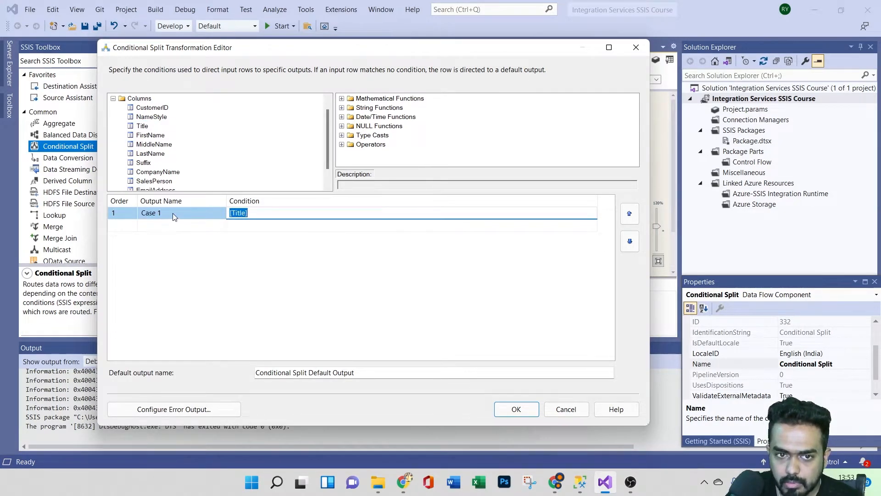
{"action": "left_click", "coordinate": [169, 212]}
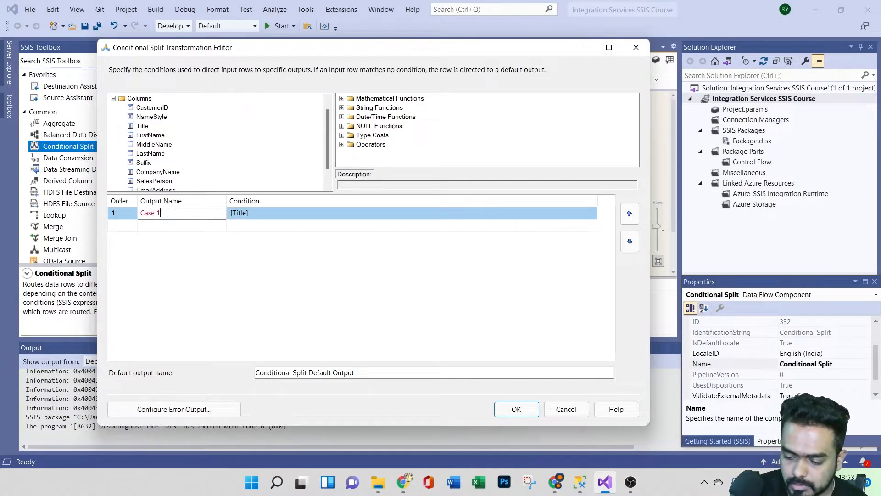
{"action": "key", "text": "BackSpace"}
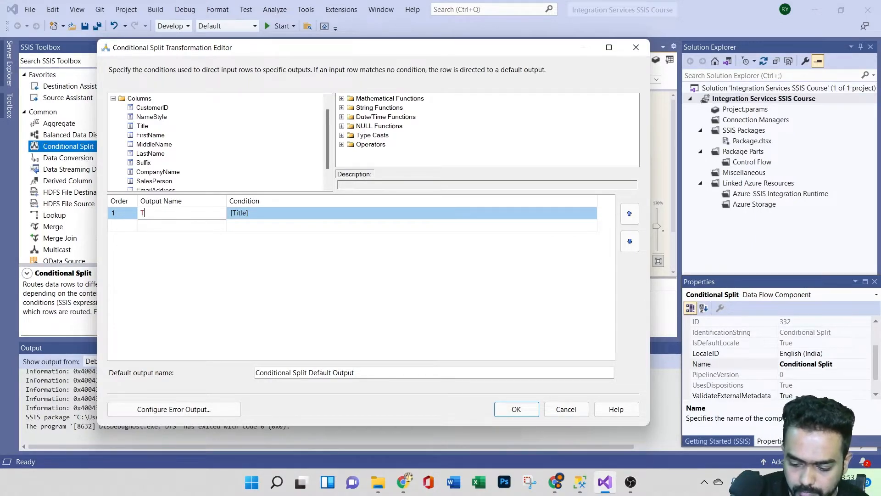
{"action": "type", "text": "Title is Mr"}
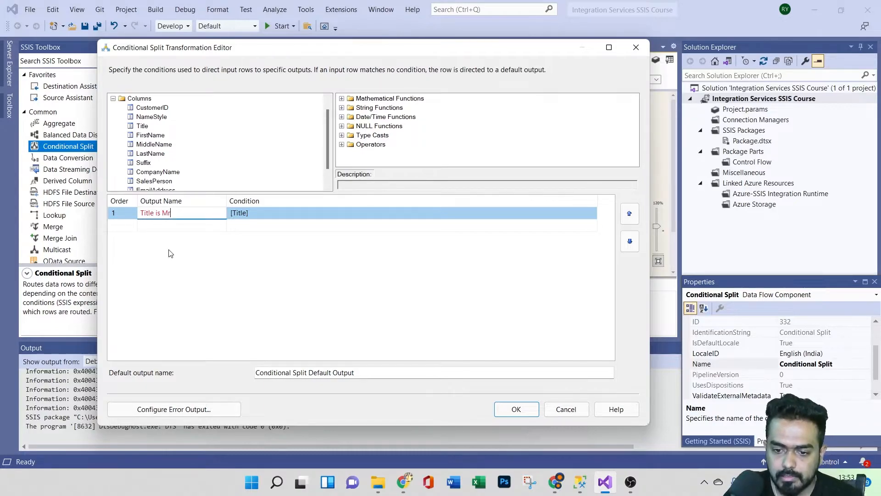
Step: Extend the condition of the "Title is Mr" output to [Title]==mr
{"action": "left_click", "coordinate": [296, 213]}
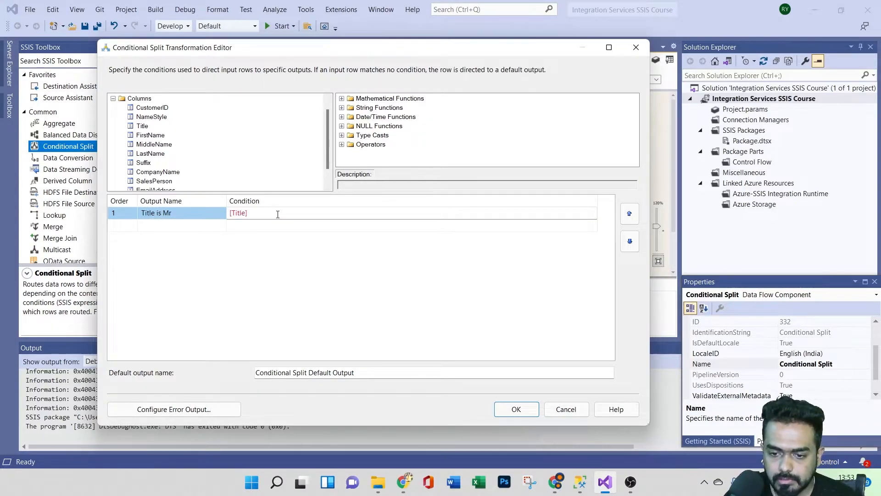
{"action": "type", "text": "=="}
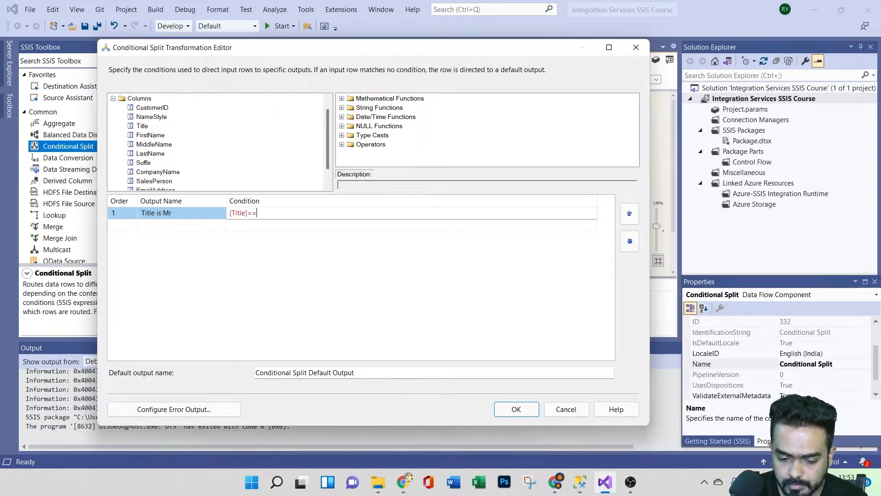
{"action": "type", "text": "mr"}
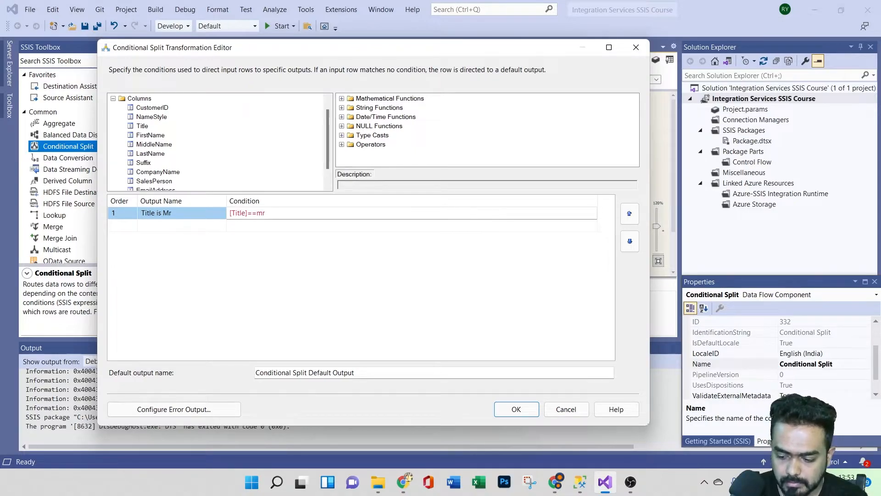
Step: Check the exact Title spelling in SQL Server Management Studio, and change the "Title is Mr" condition in Visual Studio to [Title]==Mr
{"action": "left_click", "coordinate": [580, 482]}
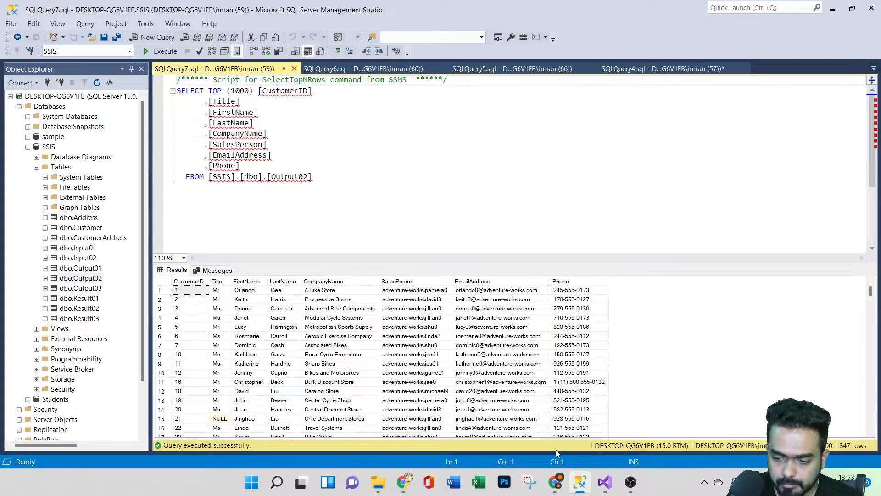
{"action": "left_click", "coordinate": [605, 482]}
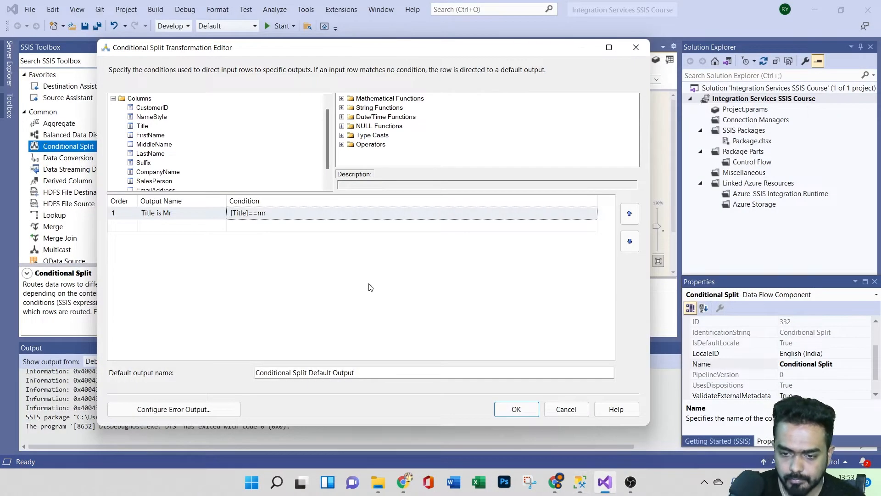
{"action": "left_click", "coordinate": [285, 214]}
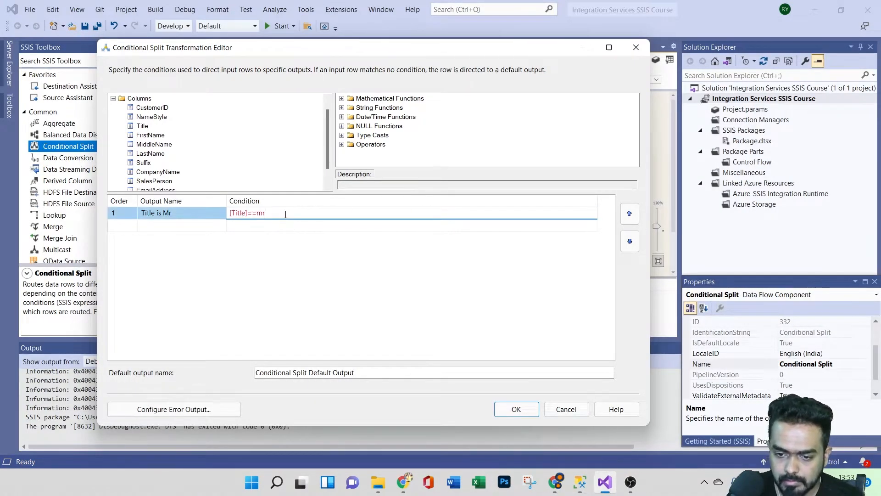
{"action": "left_click", "coordinate": [192, 280]}
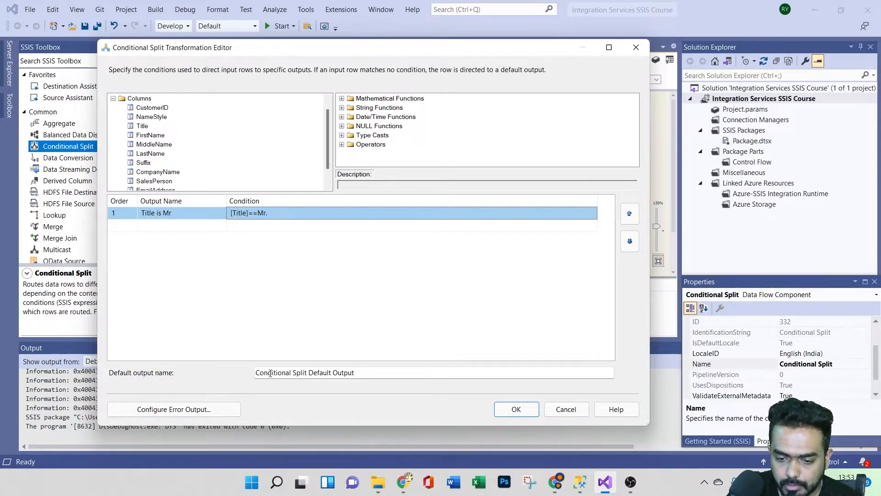
Step: Rename the default output of the Conditional Split to "Title is not mr"
{"action": "left_click_drag", "start_coordinate": [364, 375], "coordinate": [254, 376]}
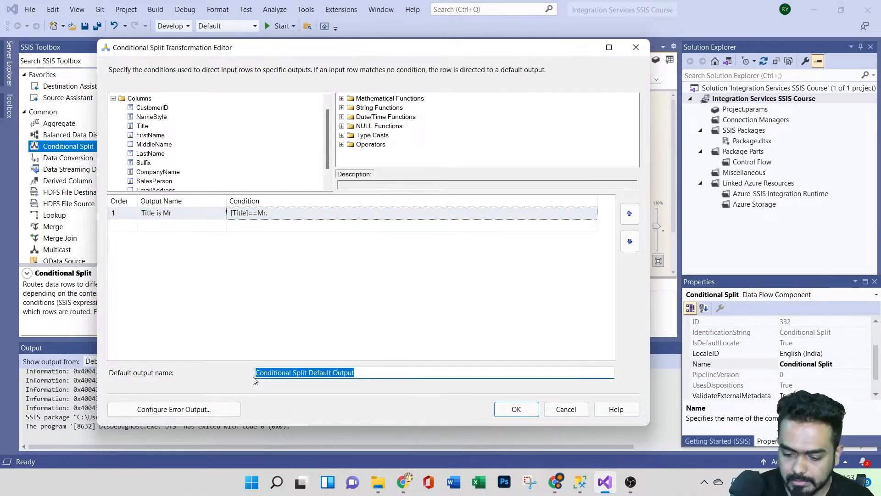
{"action": "key", "text": "BackSpace"}
{"action": "type", "text": "Title is not"}
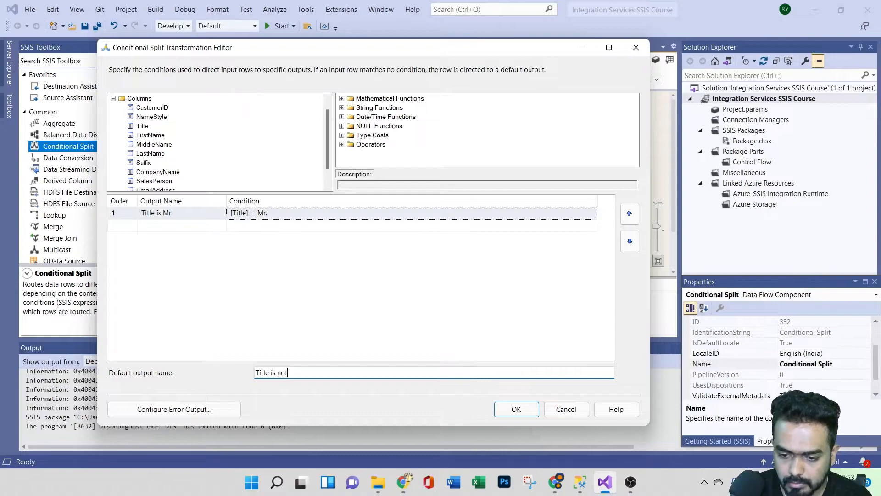
{"action": "type", "text": " mr"}
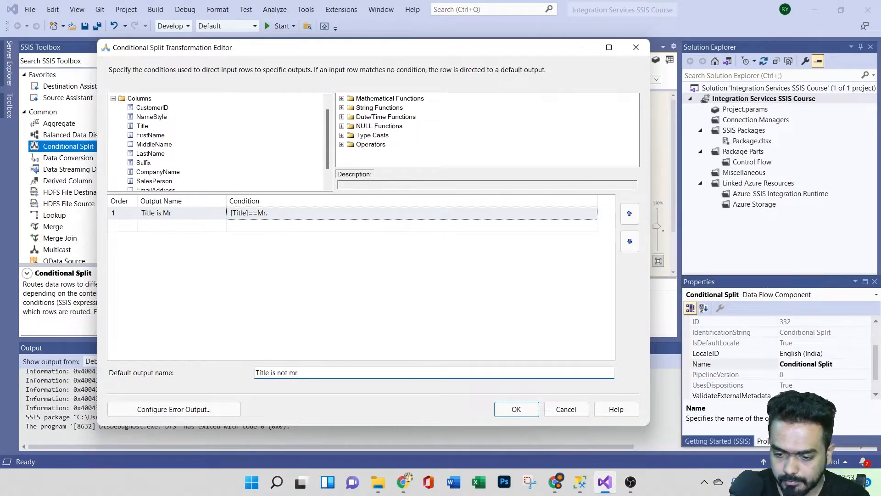
{"action": "left_click", "coordinate": [256, 268]}
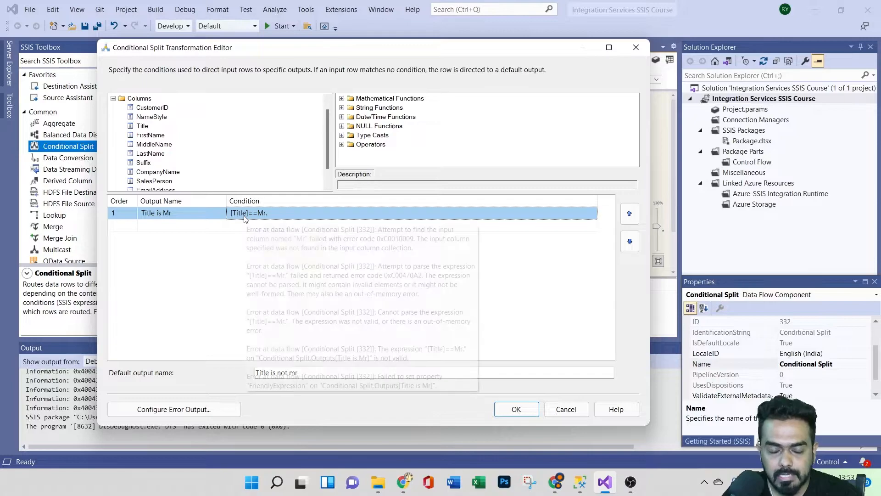
Step: Try to apply the Conditional Split settings with the unquoted Mr. value in the condition
{"action": "mouse_move", "coordinate": [244, 218]}
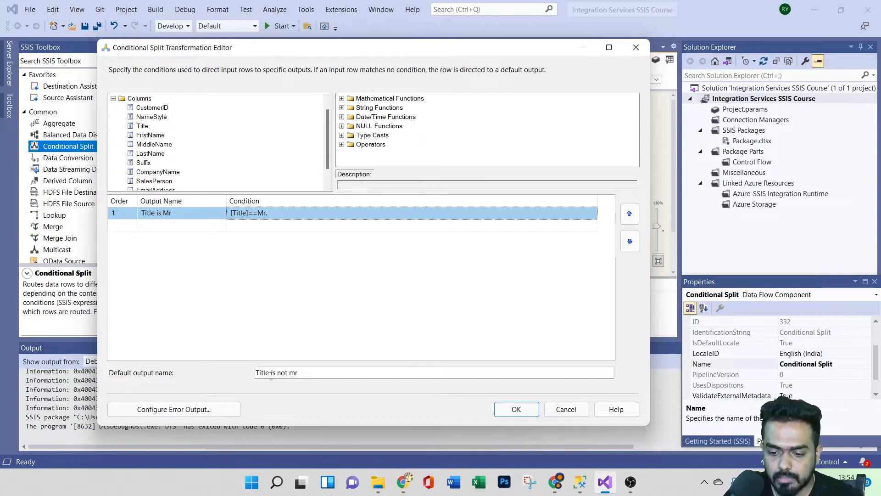
{"action": "left_click", "coordinate": [510, 410]}
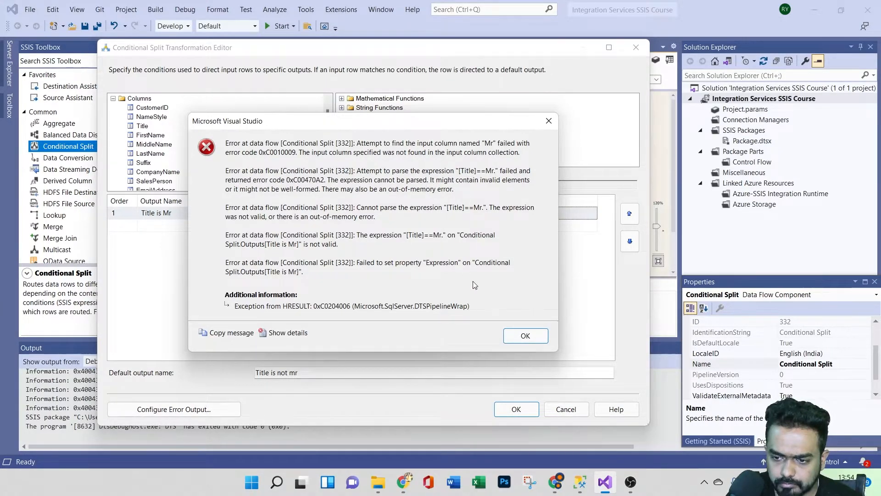
{"action": "left_click", "coordinate": [526, 336]}
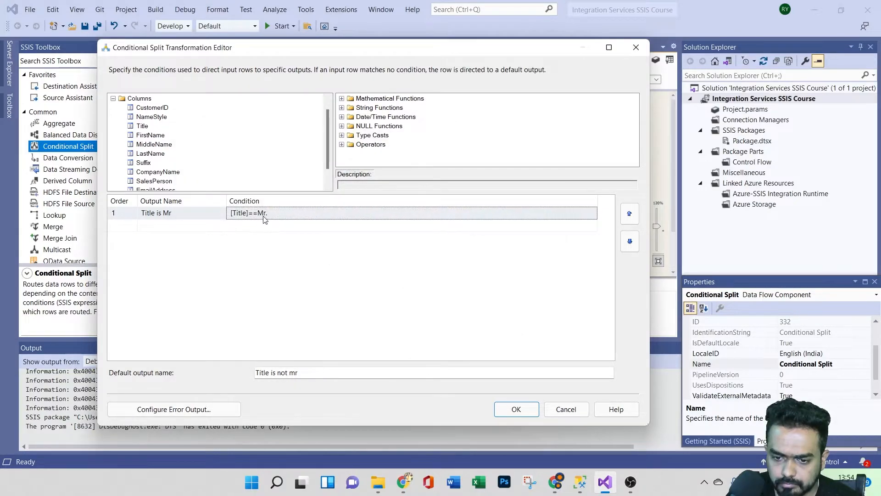
Step: Correct the "Title is Mr" condition to [Title]=="Mr.", apply the Conditional Split settings and recheck them in the editor
{"action": "left_click", "coordinate": [297, 213]}
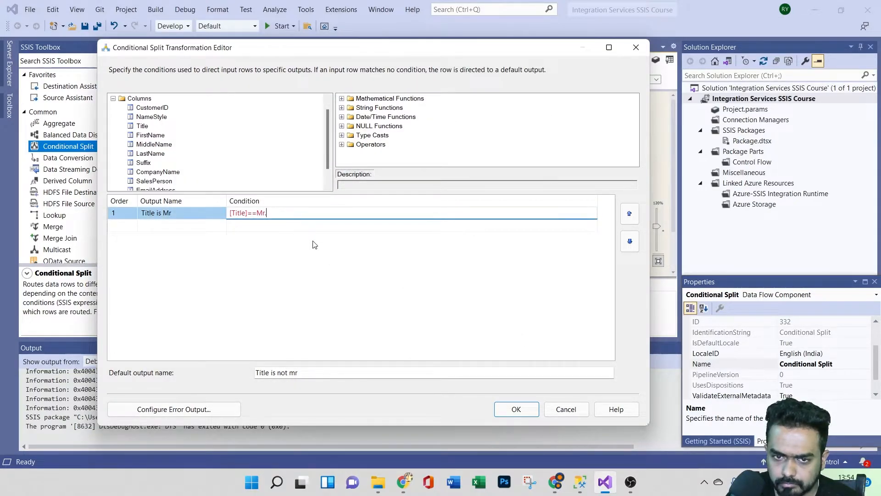
{"action": "left_click", "coordinate": [257, 213]}
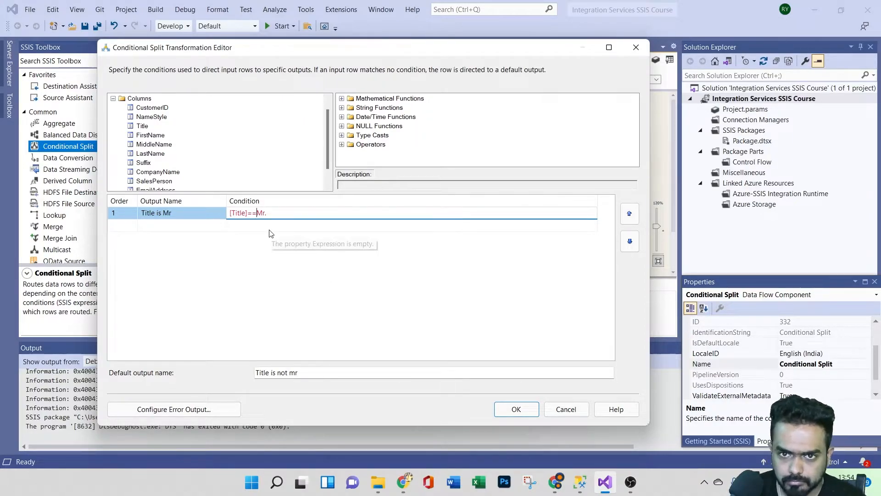
{"action": "type", "text": "\""}
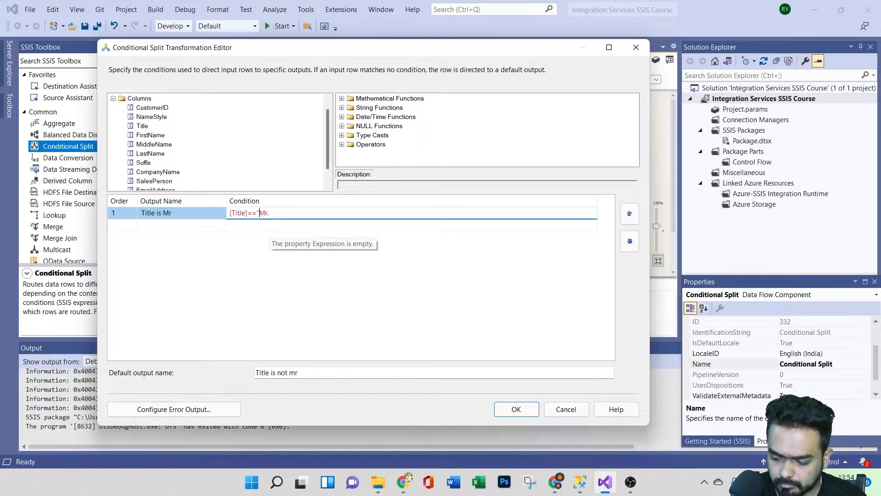
{"action": "key", "text": "Delete"}
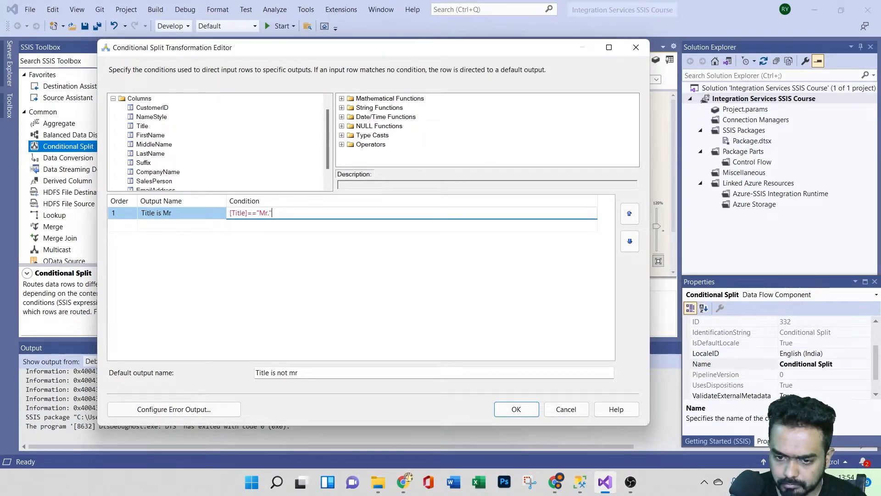
{"action": "left_click", "coordinate": [213, 279]}
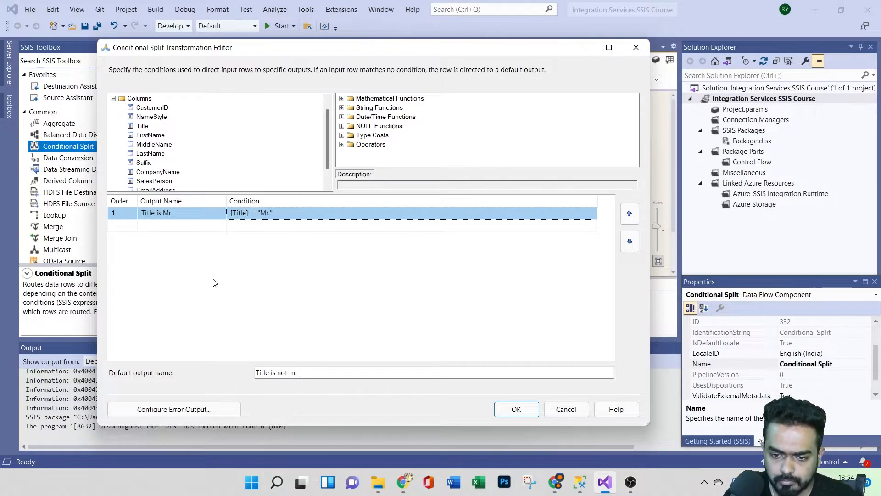
{"action": "left_click", "coordinate": [502, 412]}
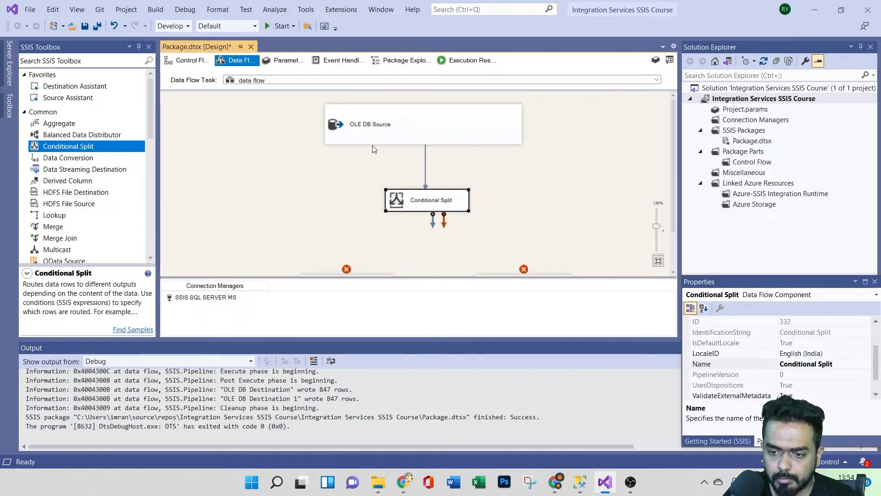
{"action": "double_click", "coordinate": [435, 203]}
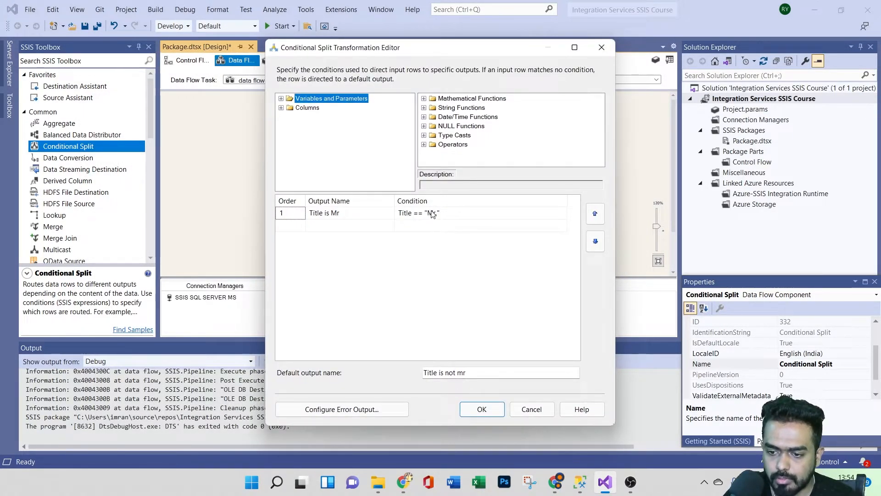
{"action": "left_click", "coordinate": [482, 408]}
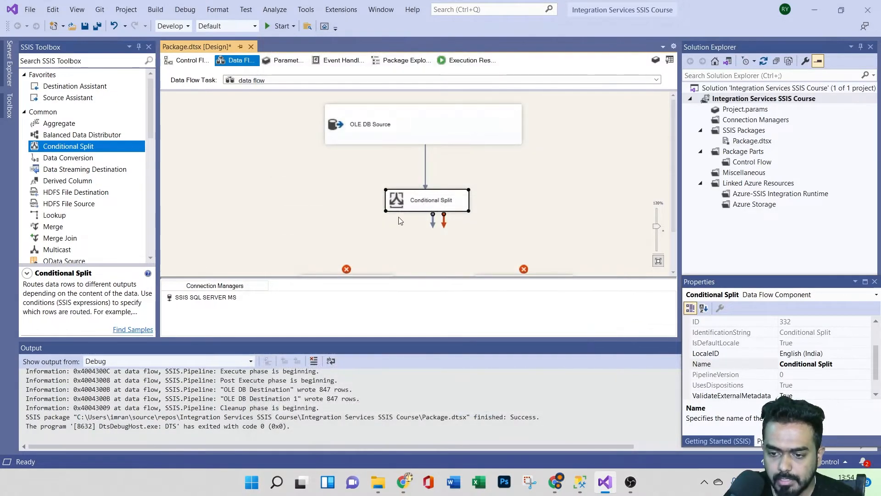
Step: Connect the Conditional Split's "Title is Mr" output to OLE DB Destination and its "Title is not mr" output to OLE DB Destination 1
{"action": "left_click", "coordinate": [427, 200]}
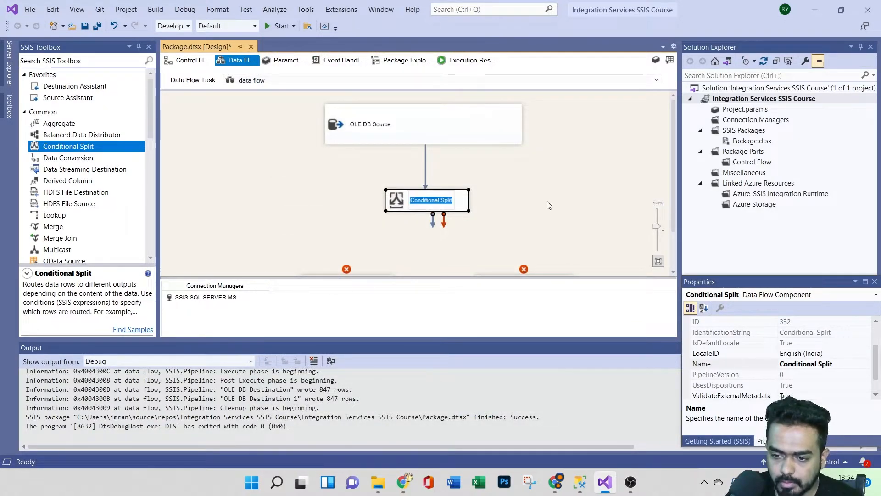
{"action": "scroll", "coordinate": [540, 197], "scroll_direction": "down", "scroll_amount": 1}
{"action": "left_click_drag", "start_coordinate": [433, 200], "coordinate": [329, 251]}
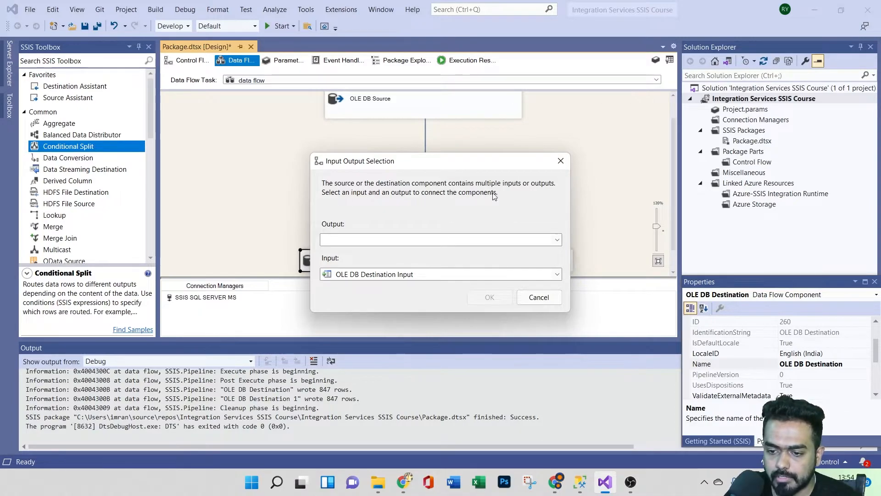
{"action": "left_click", "coordinate": [419, 240]}
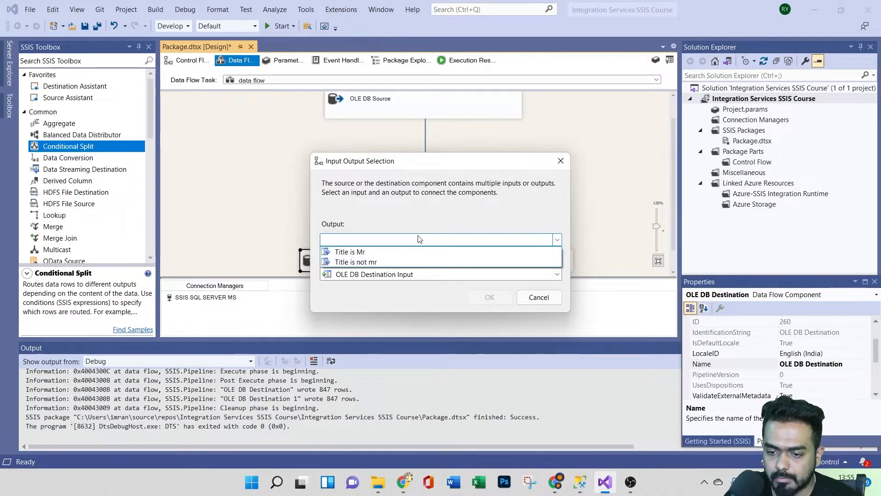
{"action": "left_click", "coordinate": [384, 252]}
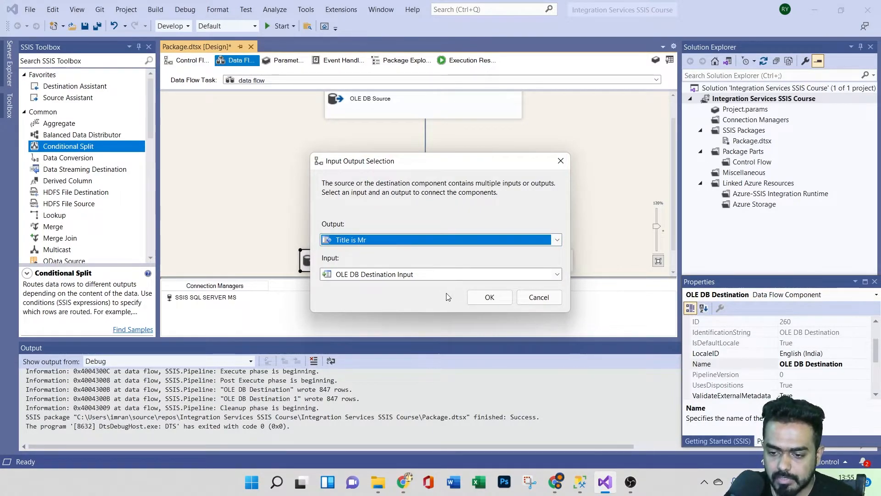
{"action": "left_click", "coordinate": [489, 298]}
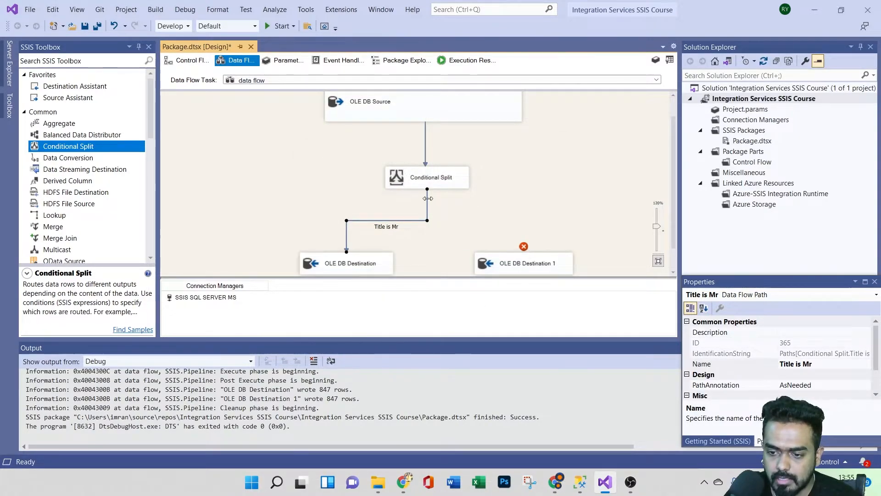
{"action": "left_click", "coordinate": [429, 185]}
{"action": "left_click_drag", "start_coordinate": [432, 198], "coordinate": [505, 260]}
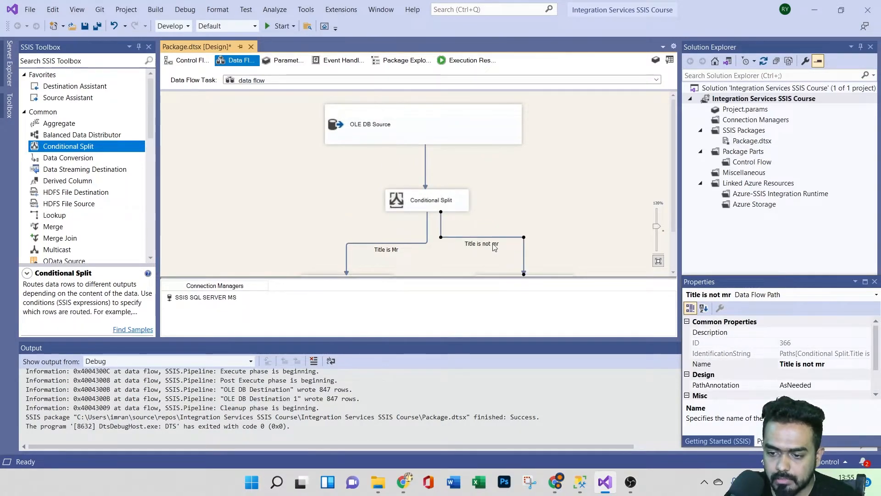
Step: Check which table the OLE DB Destination fed by the "Title is Mr" path writes to
{"action": "scroll", "coordinate": [572, 205], "scroll_direction": "down", "scroll_amount": 2}
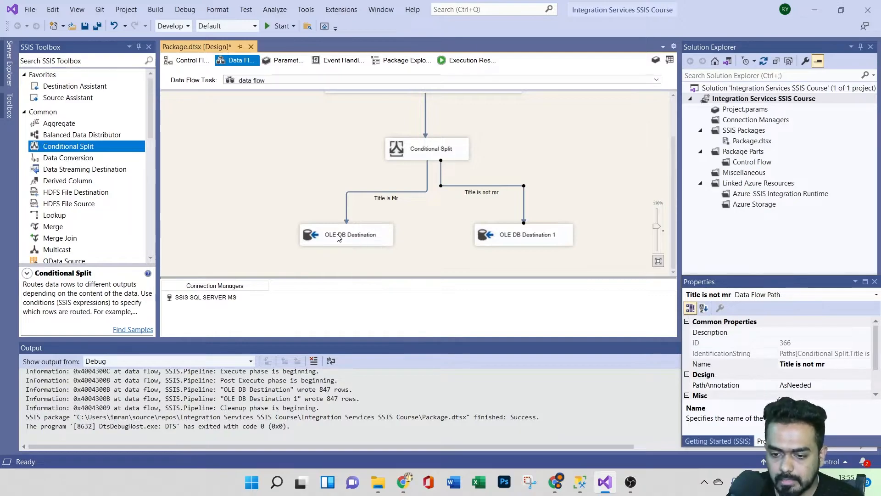
{"action": "double_click", "coordinate": [389, 238]}
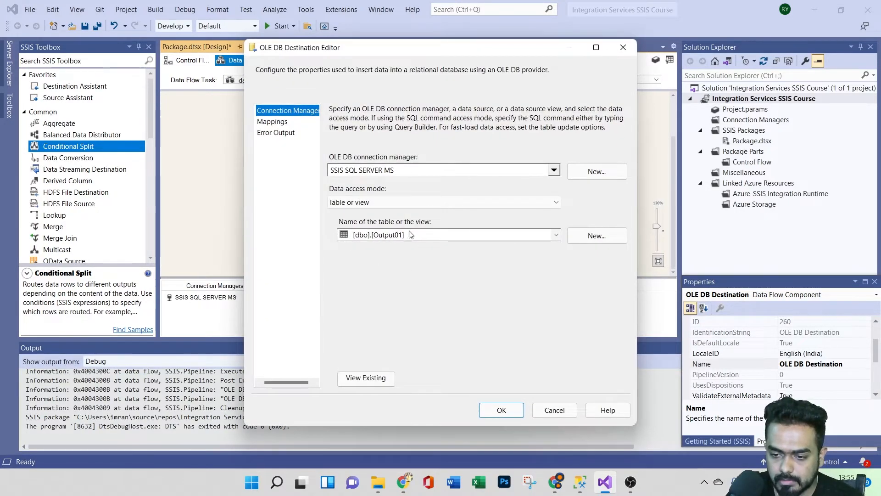
{"action": "left_click", "coordinate": [492, 413]}
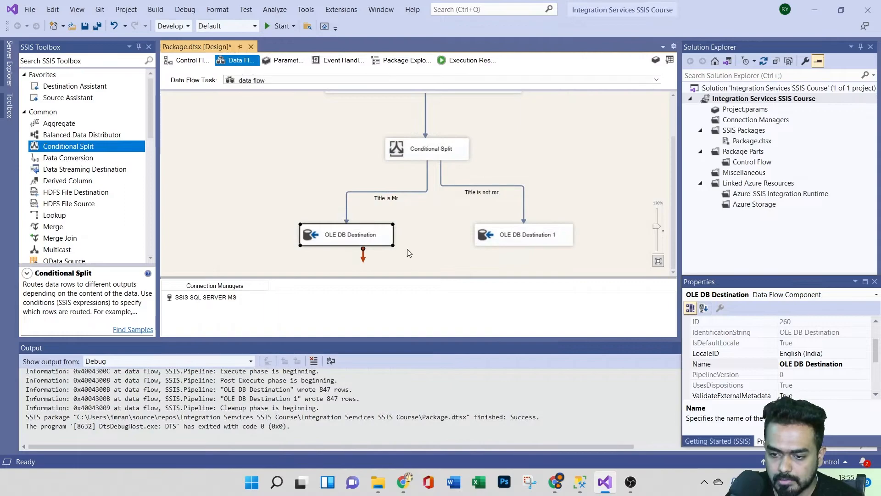
Step: In SQL Server Management Studio, close SQLQuery4.sql without saving and bring up SQLQuery3.sql with the truncate statement for [dbo].[Output01]
{"action": "mouse_move", "coordinate": [579, 480]}
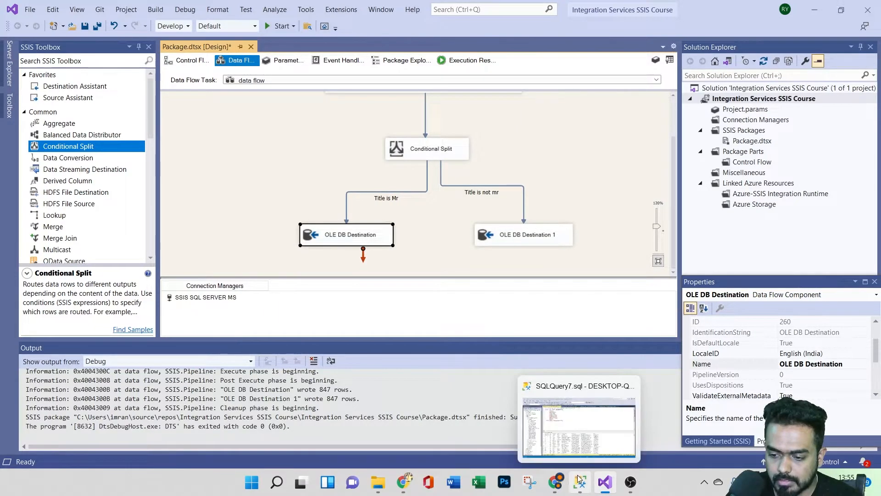
{"action": "left_click", "coordinate": [529, 402]}
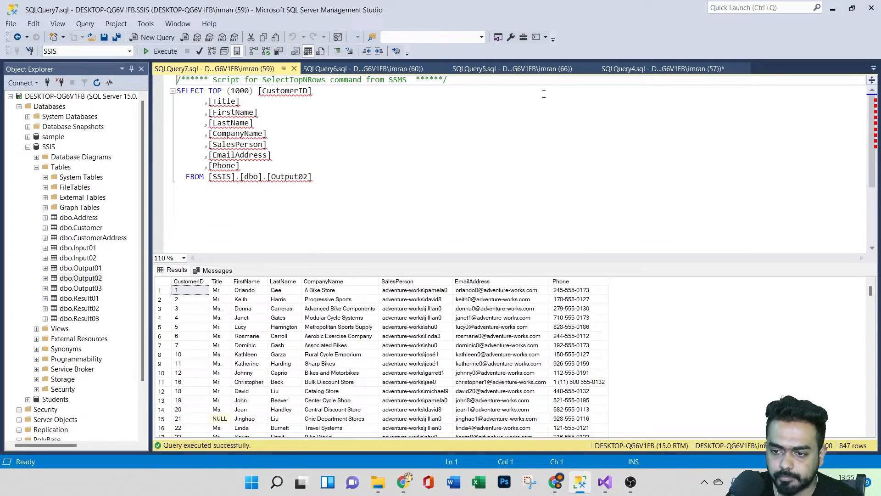
{"action": "left_click", "coordinate": [345, 69]}
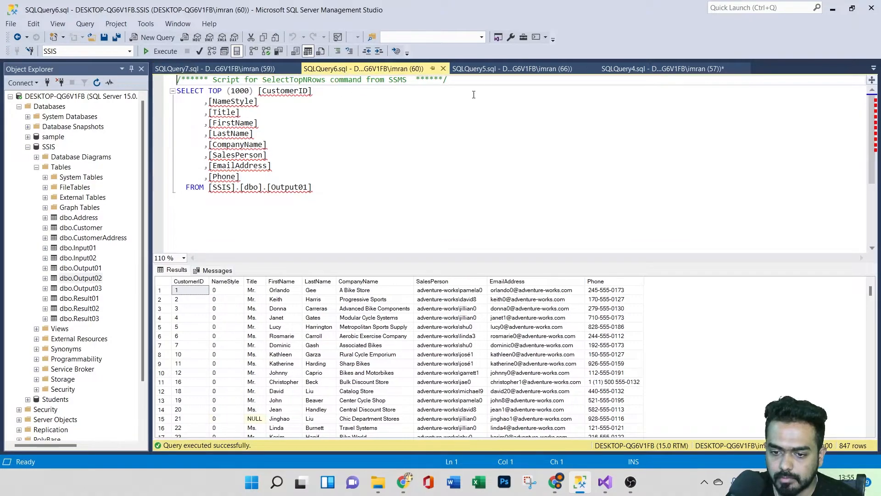
{"action": "left_click", "coordinate": [642, 69]}
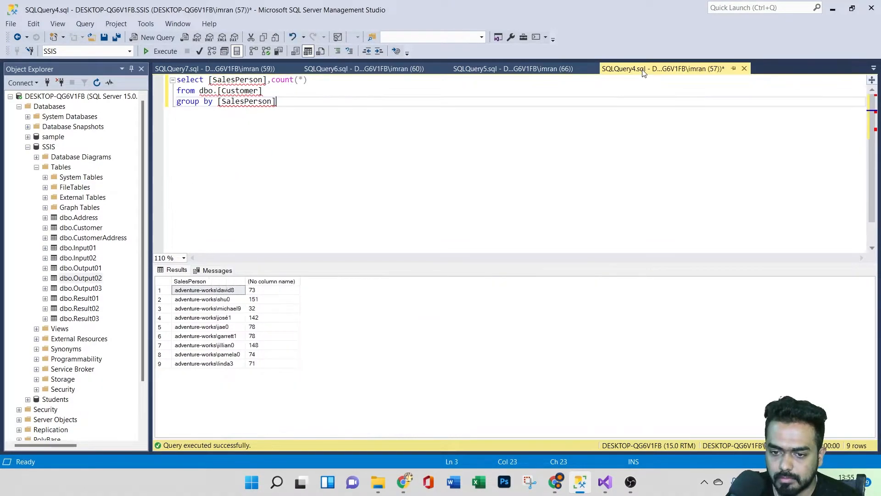
{"action": "left_click", "coordinate": [744, 69]}
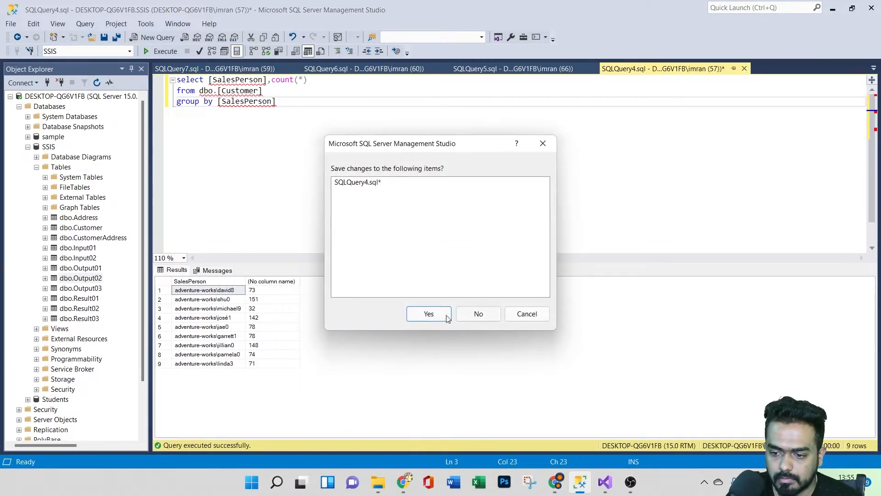
{"action": "left_click", "coordinate": [473, 316]}
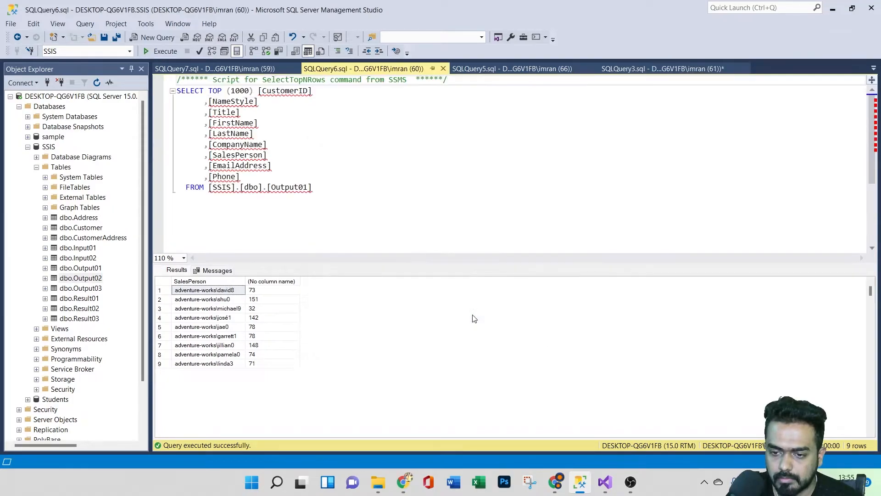
{"action": "left_click", "coordinate": [661, 70]}
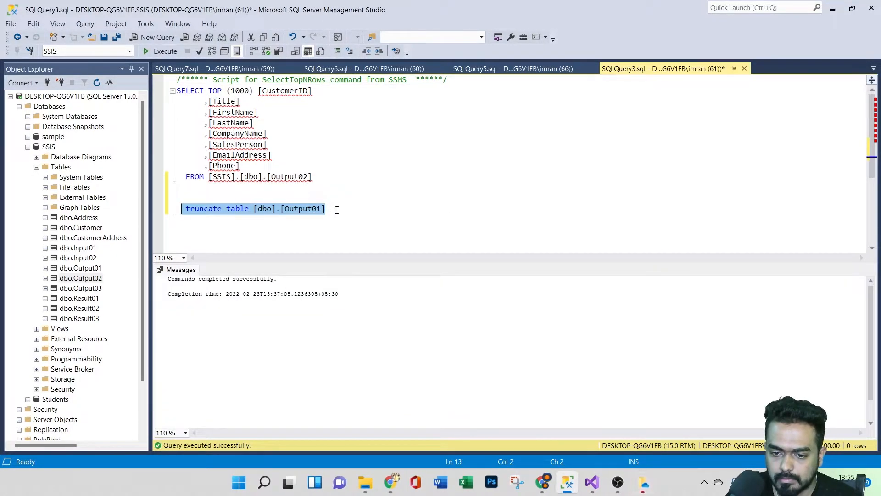
Step: Execute the truncate statement on [dbo].[Output01], change its table to [dbo].[Output02] and execute it again
{"action": "left_click", "coordinate": [151, 53]}
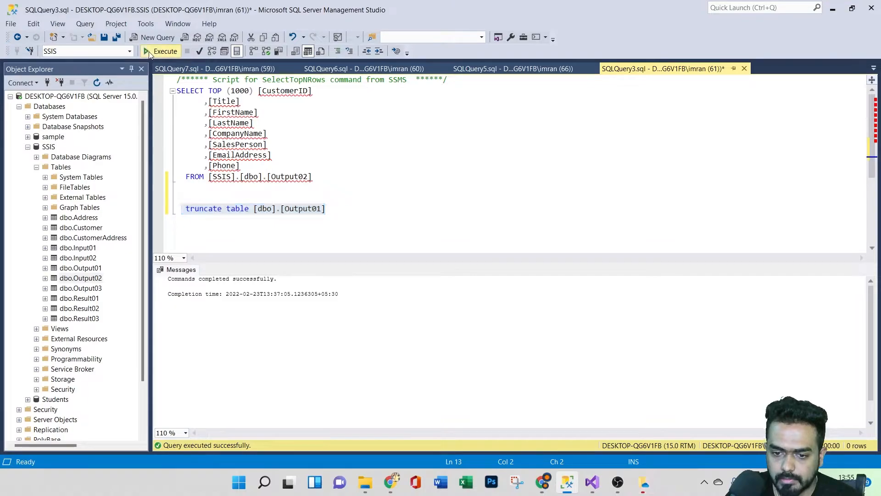
{"action": "left_click", "coordinate": [324, 210]}
{"action": "type", "text": "2"}
{"action": "left_click_drag", "start_coordinate": [340, 210], "coordinate": [191, 209]}
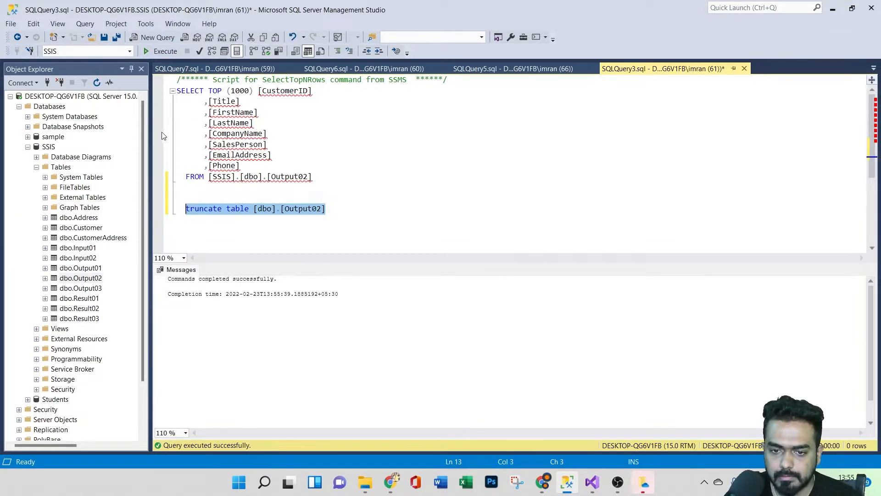
{"action": "left_click", "coordinate": [162, 55]}
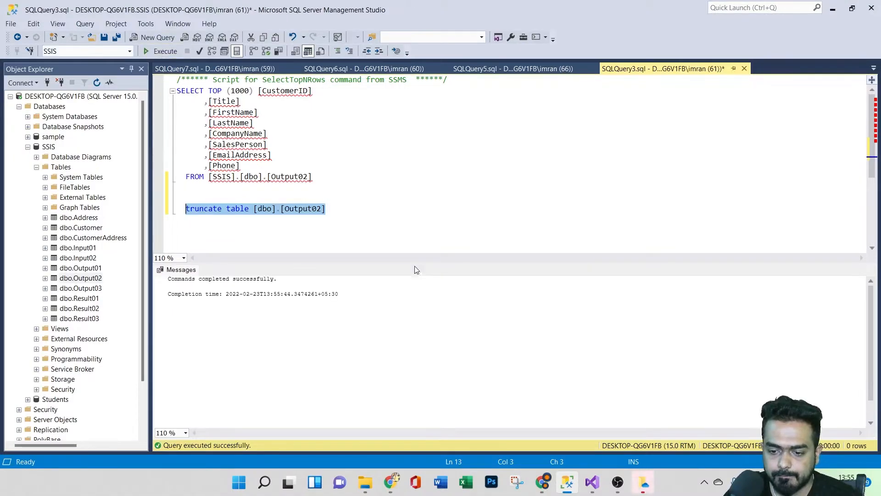
Step: Switch to Visual Studio, run the package, check the status of the data flow components and return to design mode
{"action": "left_click", "coordinate": [592, 480]}
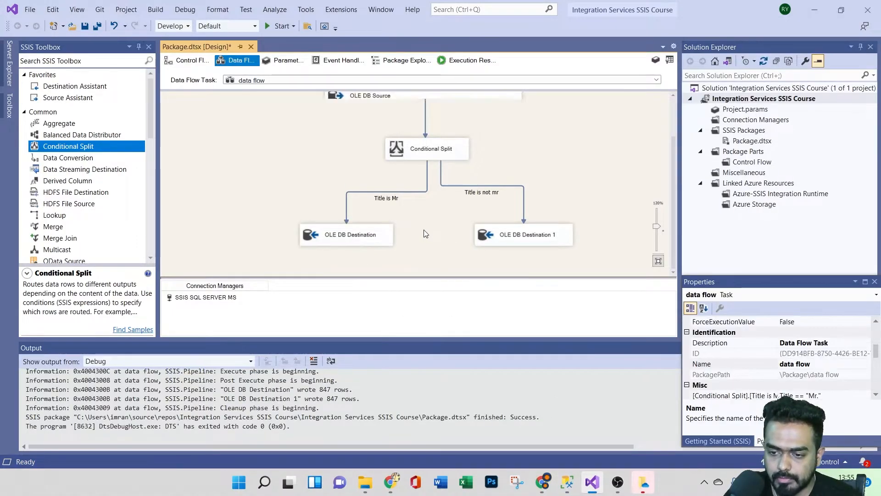
{"action": "scroll", "coordinate": [423, 229], "scroll_direction": "up", "scroll_amount": 1}
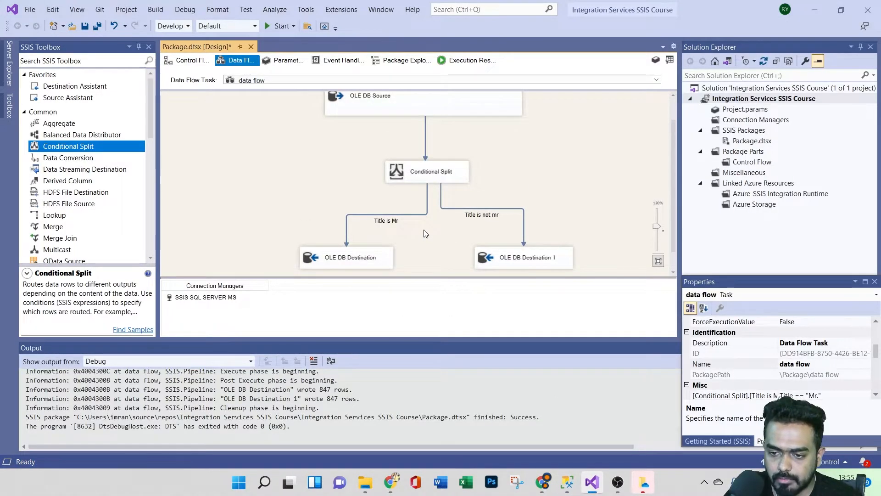
{"action": "left_click", "coordinate": [279, 26]}
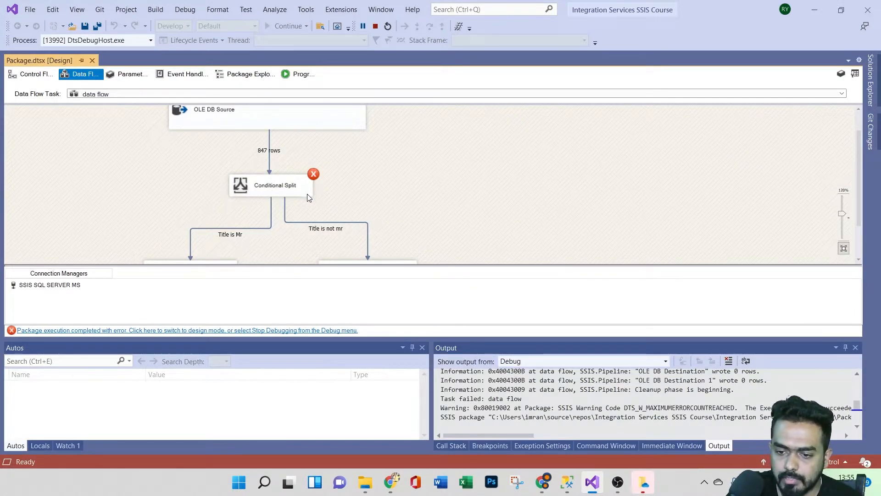
{"action": "scroll", "coordinate": [307, 193], "scroll_direction": "down", "scroll_amount": 1}
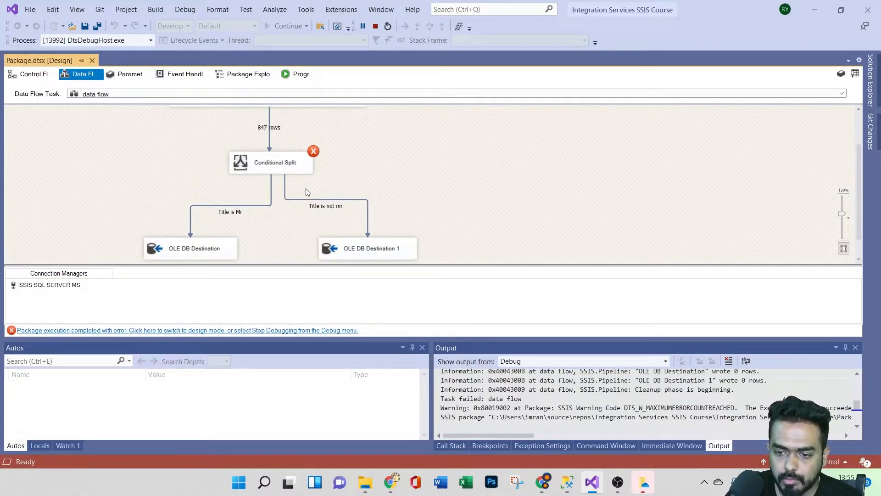
{"action": "scroll", "coordinate": [307, 192], "scroll_direction": "up", "scroll_amount": 1}
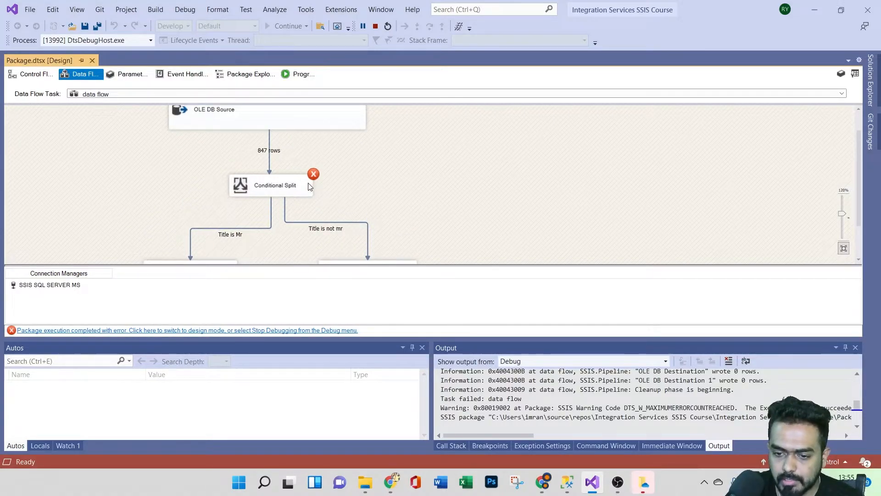
{"action": "left_click", "coordinate": [220, 331]}
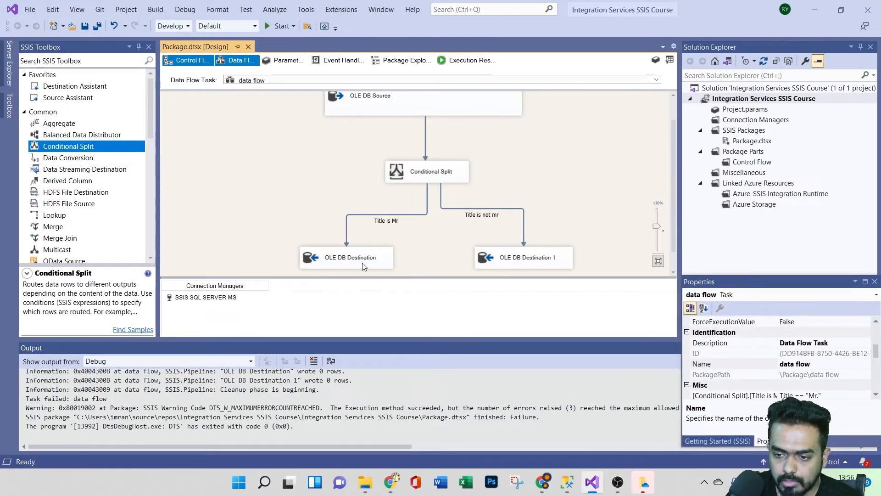
Step: Open the Conditional Split's error output configuration and review the error handling of the "Title is Mr" output
{"action": "left_click", "coordinate": [455, 179]}
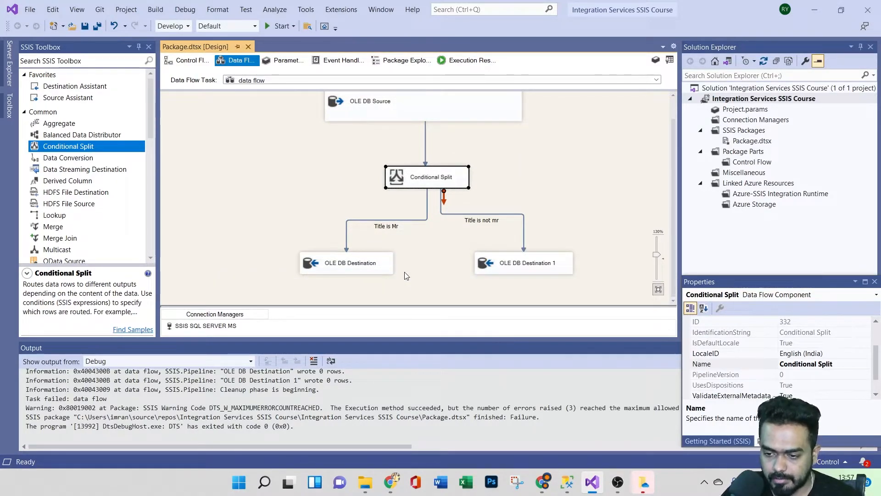
{"action": "double_click", "coordinate": [433, 183]}
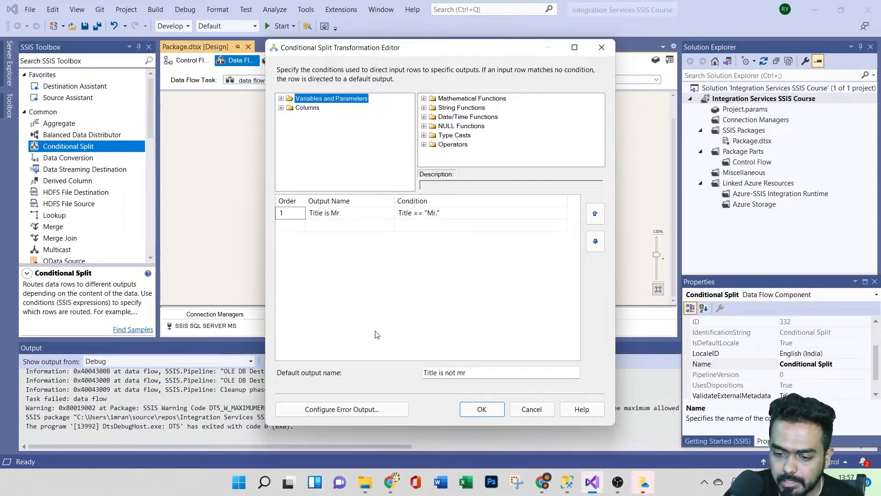
{"action": "left_click", "coordinate": [328, 411]}
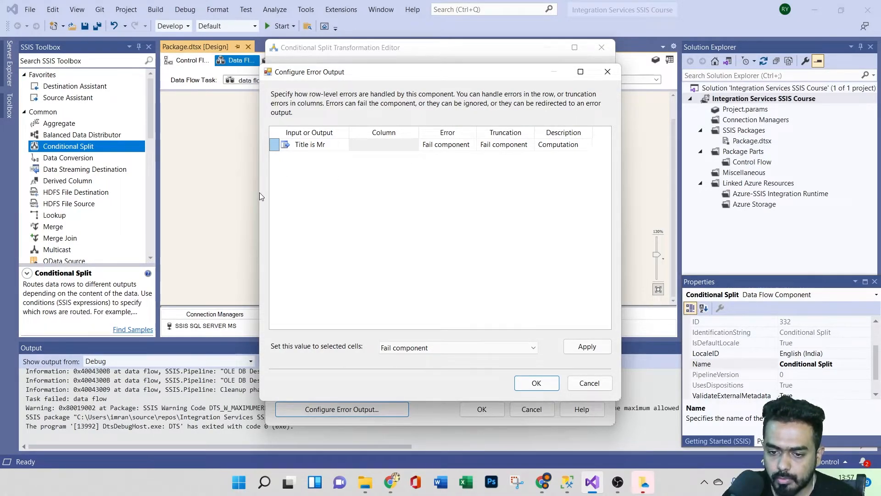
{"action": "left_click_drag", "start_coordinate": [260, 196], "coordinate": [148, 175]}
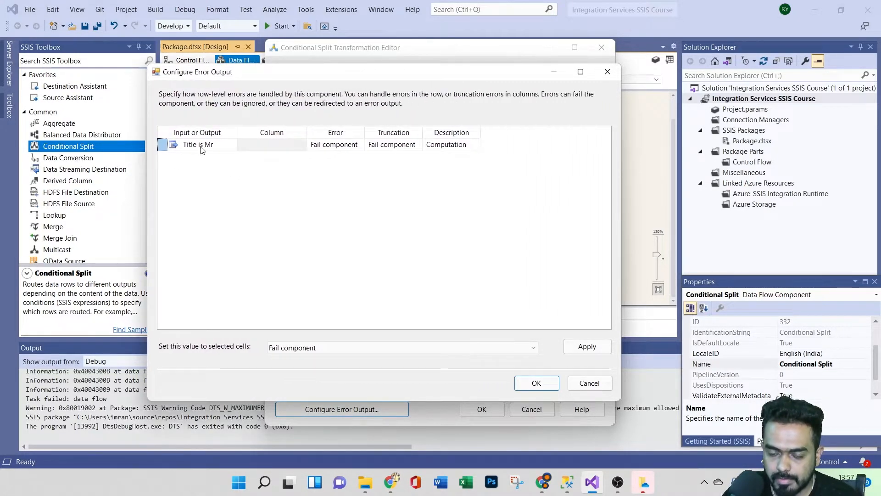
{"action": "left_click", "coordinate": [262, 145]}
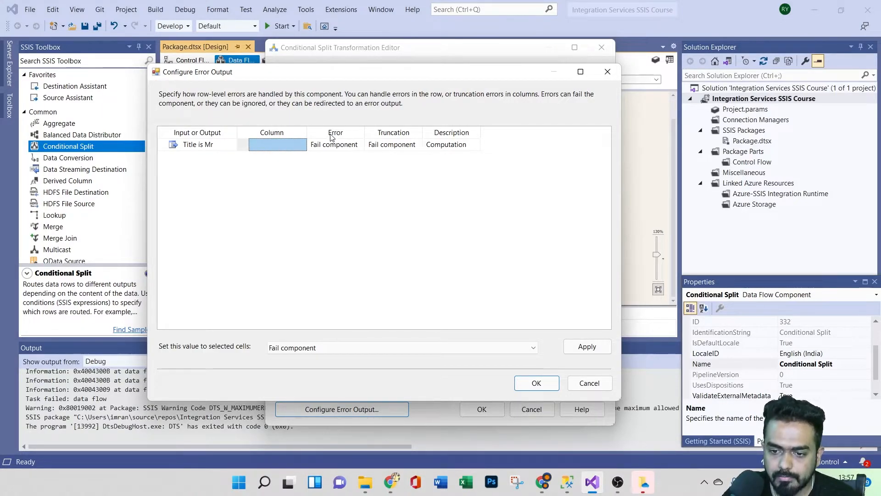
{"action": "left_click", "coordinate": [337, 146]}
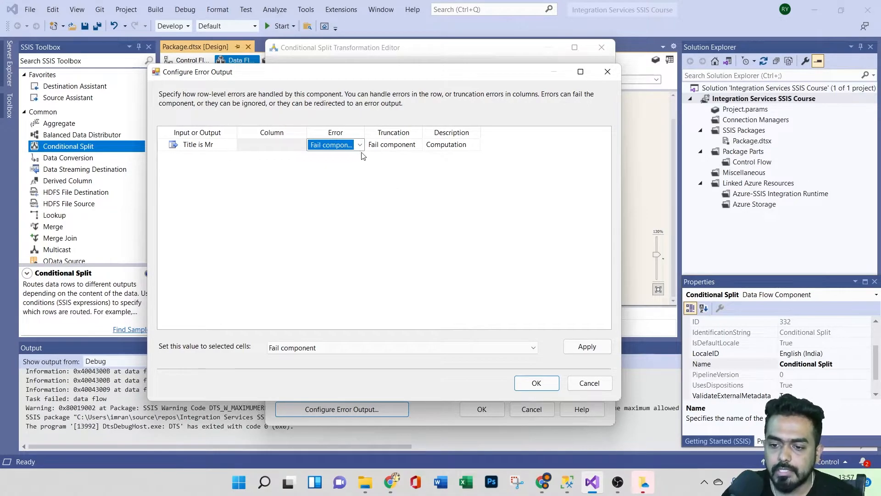
{"action": "left_click", "coordinate": [359, 178]}
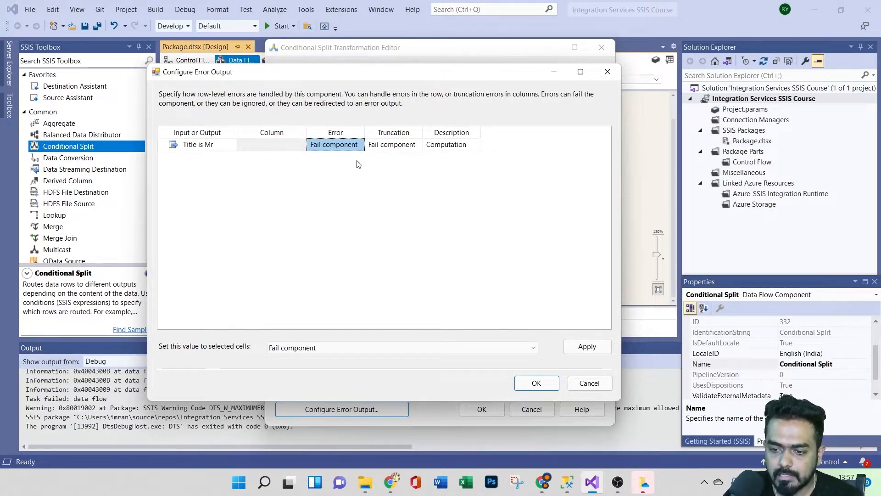
Step: Set both Error and Truncation to Ignore failure for the "Title is Mr" output and accept the error output configuration
{"action": "left_click", "coordinate": [337, 146]}
{"action": "left_click", "coordinate": [360, 146]}
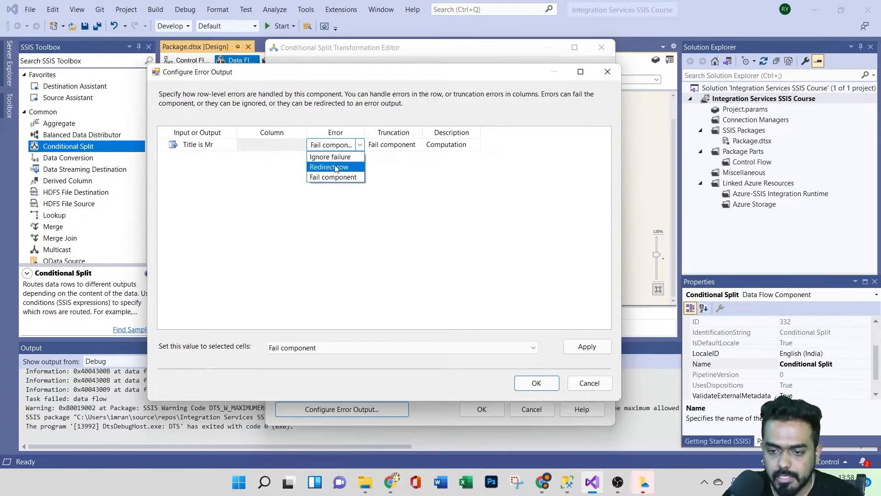
{"action": "left_click", "coordinate": [342, 160]}
{"action": "left_click", "coordinate": [394, 146]}
{"action": "left_click", "coordinate": [404, 146]}
{"action": "left_click", "coordinate": [397, 158]}
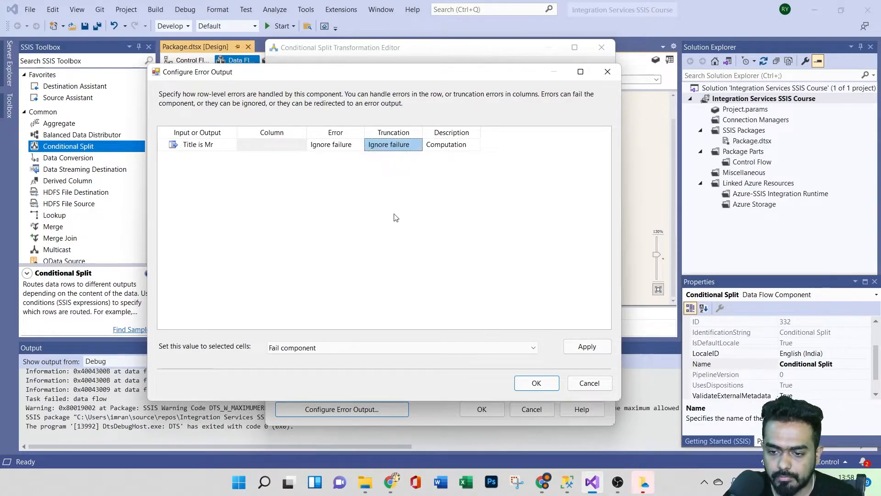
{"action": "left_click", "coordinate": [527, 383]}
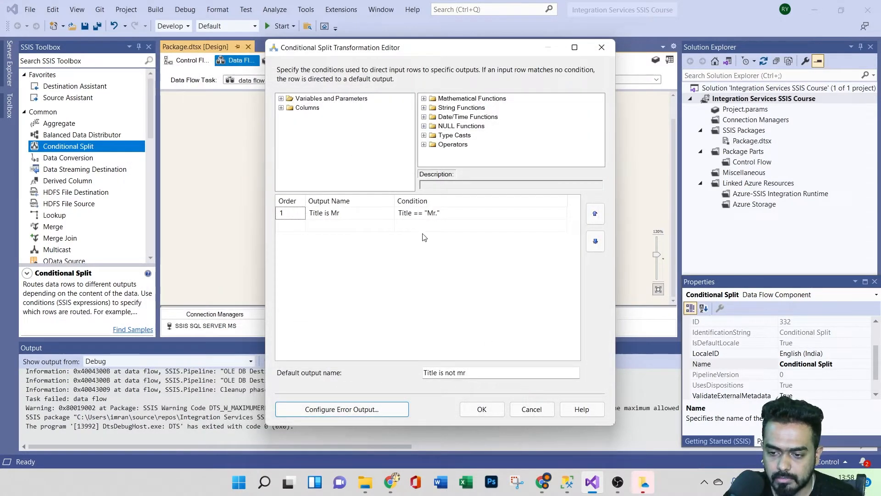
Step: Recheck the error output configuration of the "Title is Mr" output and save the Conditional Split settings
{"action": "left_click", "coordinate": [357, 409]}
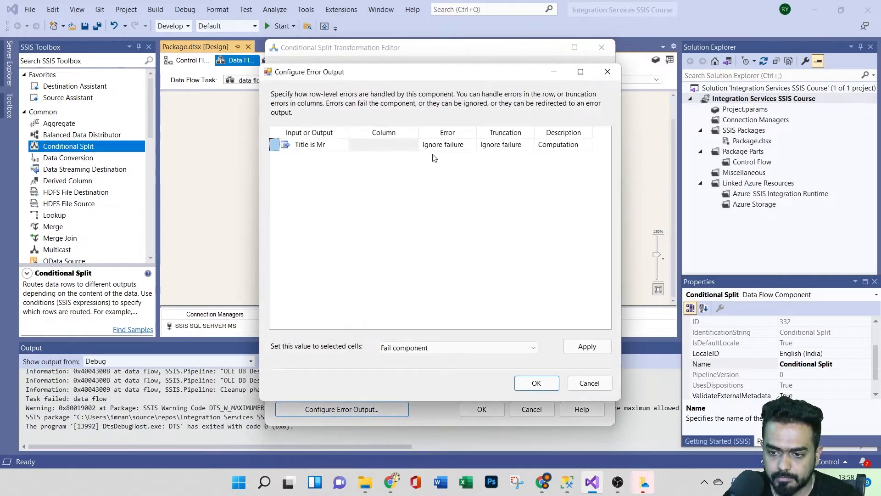
{"action": "left_click", "coordinate": [584, 346]}
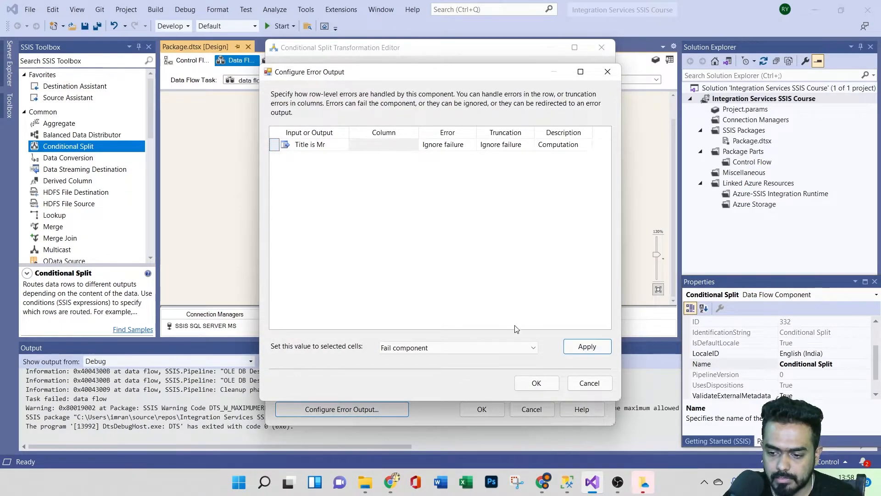
{"action": "left_click", "coordinate": [532, 386]}
{"action": "left_click", "coordinate": [480, 408]}
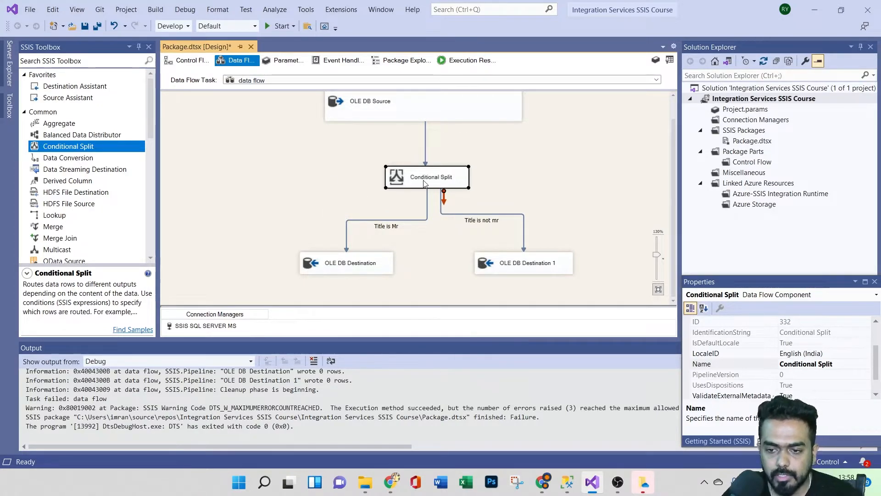
Step: Enable a data viewer on both the "Title is Mr" and "Title is not mr" paths of the Conditional Split
{"action": "left_click", "coordinate": [427, 209]}
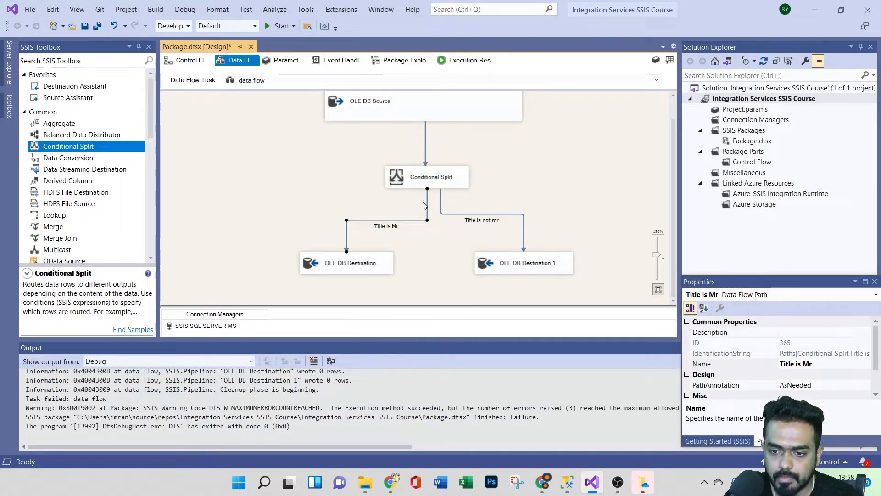
{"action": "right_click", "coordinate": [427, 211]}
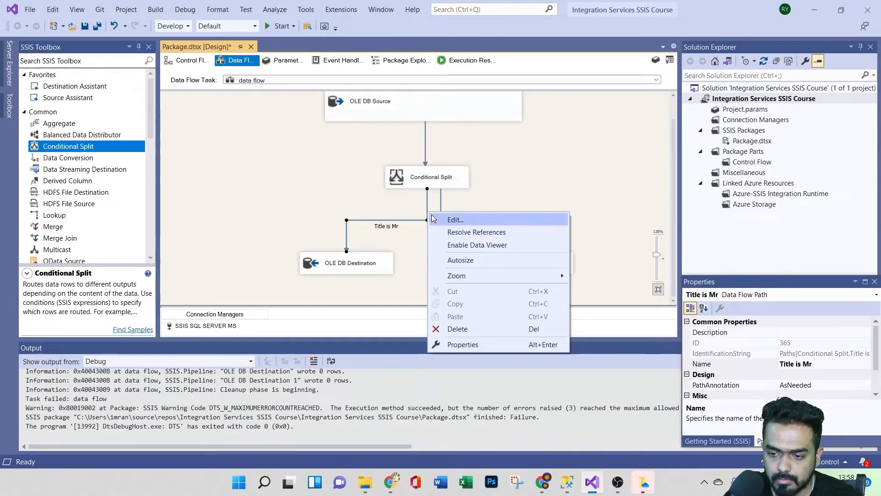
{"action": "left_click", "coordinate": [444, 244]}
{"action": "left_click", "coordinate": [441, 206]}
{"action": "right_click", "coordinate": [440, 206]}
{"action": "left_click", "coordinate": [457, 239]}
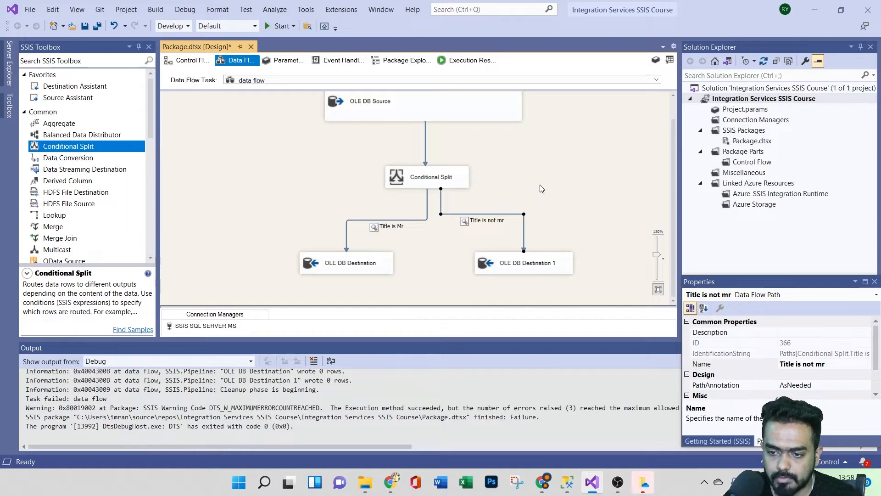
Step: Run the package and move the data viewer window so that it leaves the Conditional Split and OLE DB Destination uncovered
{"action": "left_click", "coordinate": [541, 188]}
{"action": "left_click", "coordinate": [280, 26]}
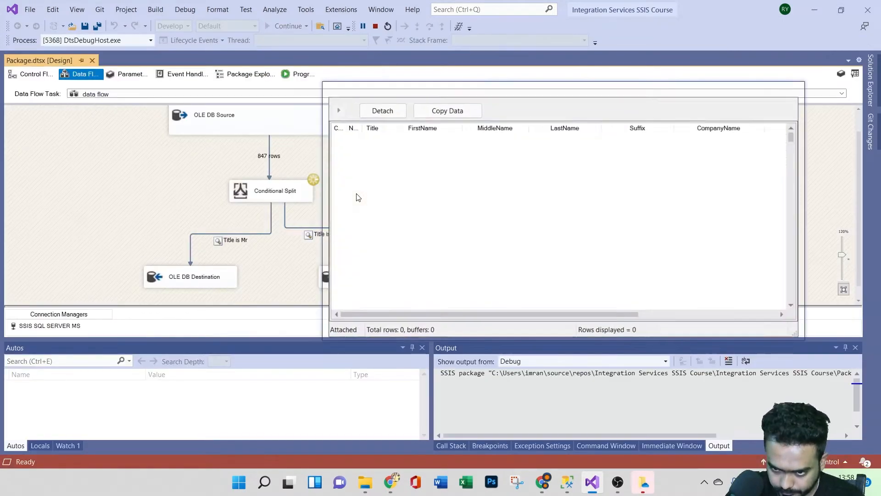
{"action": "left_click_drag", "start_coordinate": [518, 87], "coordinate": [264, 122]}
{"action": "scroll", "coordinate": [303, 252], "scroll_direction": "down", "scroll_amount": 3}
{"action": "scroll", "coordinate": [302, 252], "scroll_direction": "up", "scroll_amount": 3}
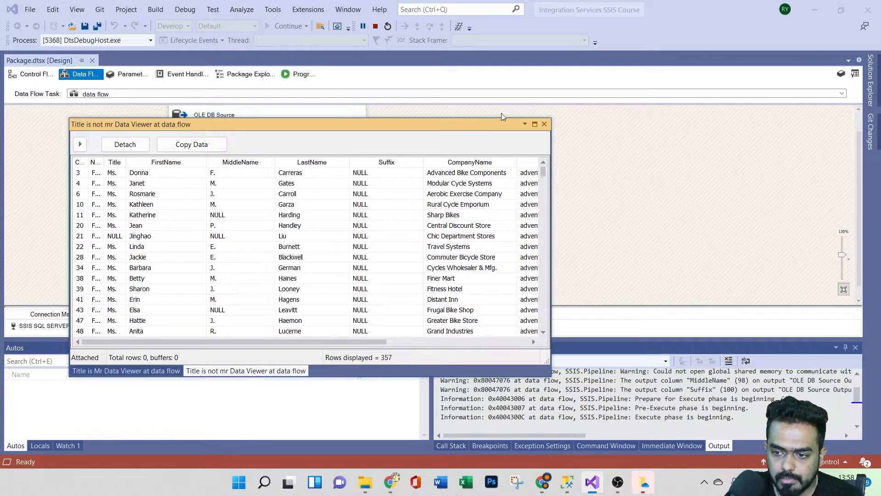
{"action": "left_click_drag", "start_coordinate": [413, 129], "coordinate": [505, 138]}
{"action": "left_click_drag", "start_coordinate": [602, 173], "coordinate": [673, 105]}
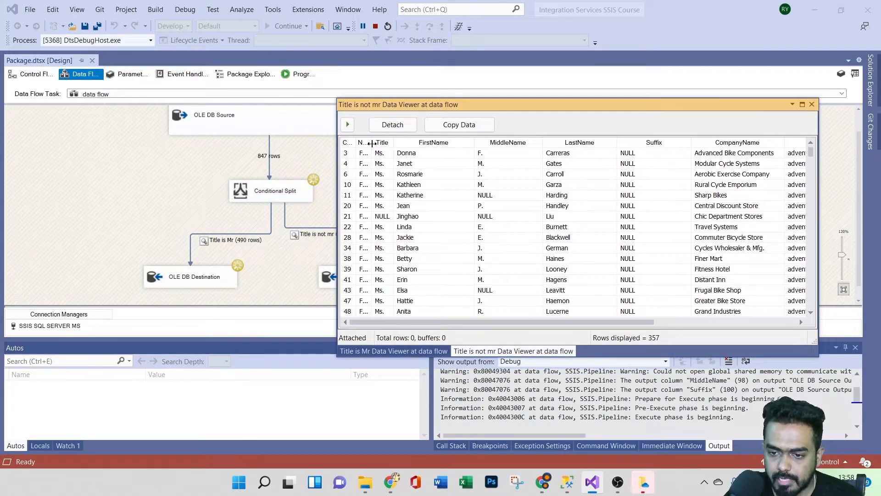
Step: Widen the NameStyle column in the "Title is not mr" data viewer and check the titles of the routed rows
{"action": "left_click_drag", "start_coordinate": [371, 142], "coordinate": [473, 143]}
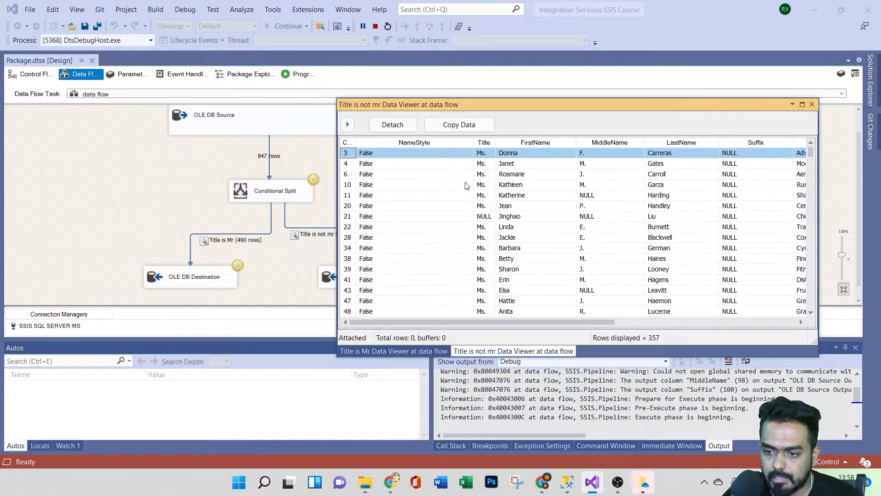
{"action": "scroll", "coordinate": [492, 177], "scroll_direction": "down", "scroll_amount": 3}
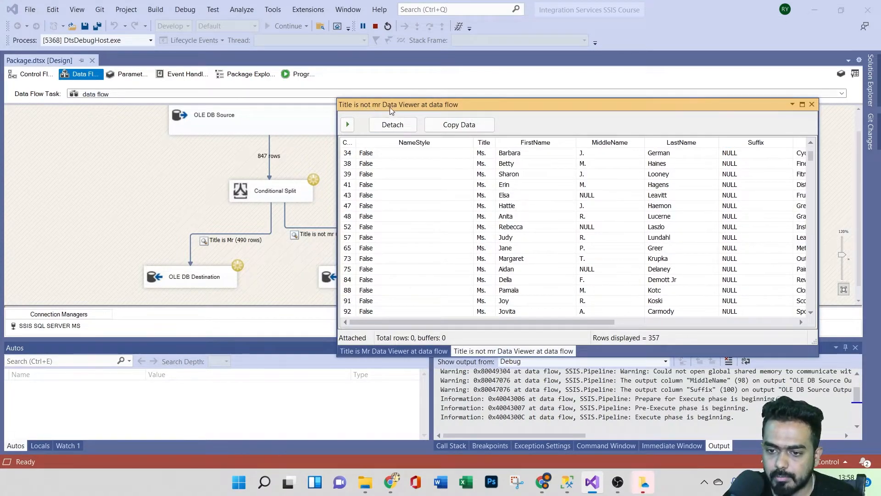
{"action": "scroll", "coordinate": [456, 219], "scroll_direction": "down", "scroll_amount": 3}
{"action": "scroll", "coordinate": [457, 219], "scroll_direction": "up", "scroll_amount": 6}
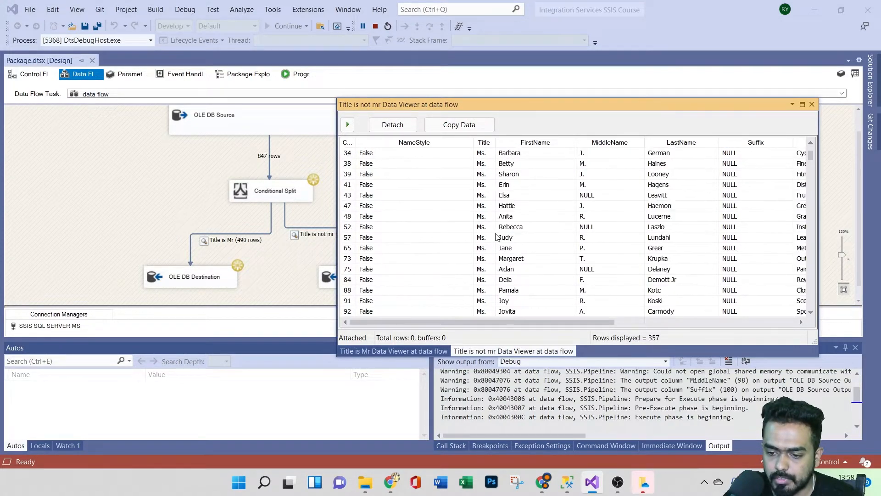
Step: Show the "Title is Mr" data viewer, widen its Title column and check the titles down the rows
{"action": "left_click", "coordinate": [387, 350]}
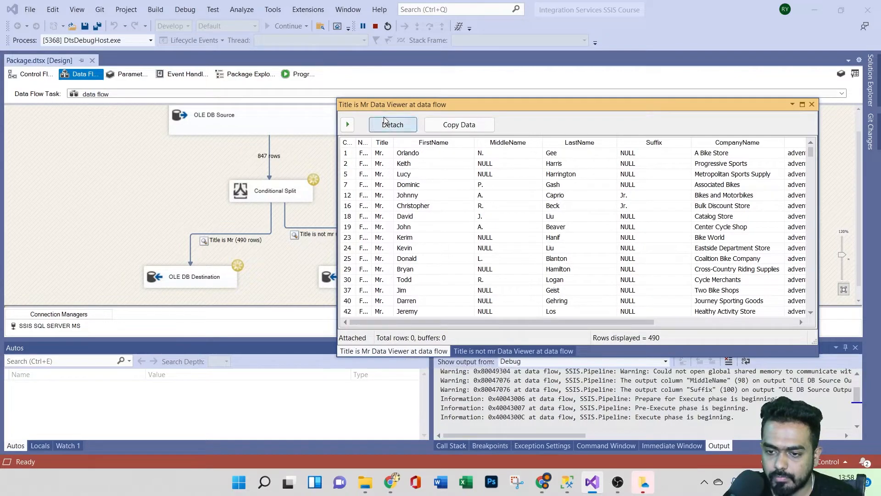
{"action": "left_click_drag", "start_coordinate": [391, 143], "coordinate": [456, 144]}
{"action": "scroll", "coordinate": [391, 206], "scroll_direction": "down", "scroll_amount": 10}
{"action": "scroll", "coordinate": [391, 206], "scroll_direction": "down", "scroll_amount": 20}
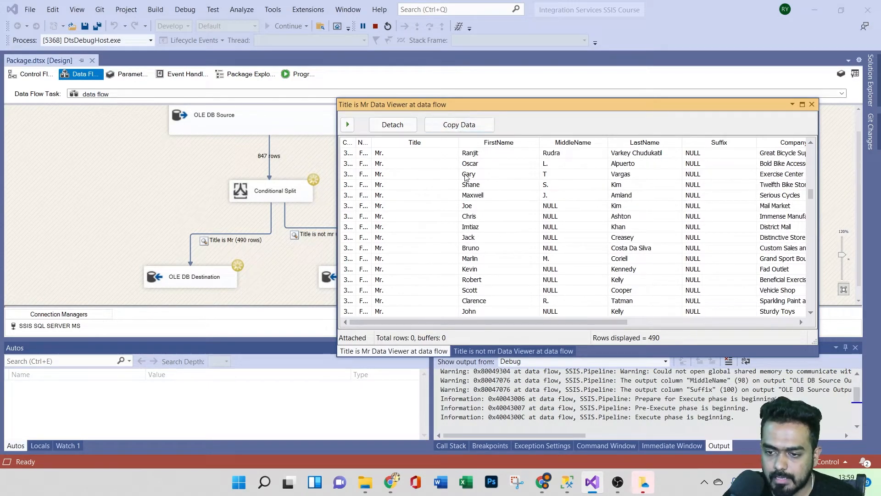
Step: Return to the "Title is not mr" data viewer and check the titles of the rows further down
{"action": "left_click", "coordinate": [455, 350]}
{"action": "scroll", "coordinate": [486, 227], "scroll_direction": "down", "scroll_amount": 10}
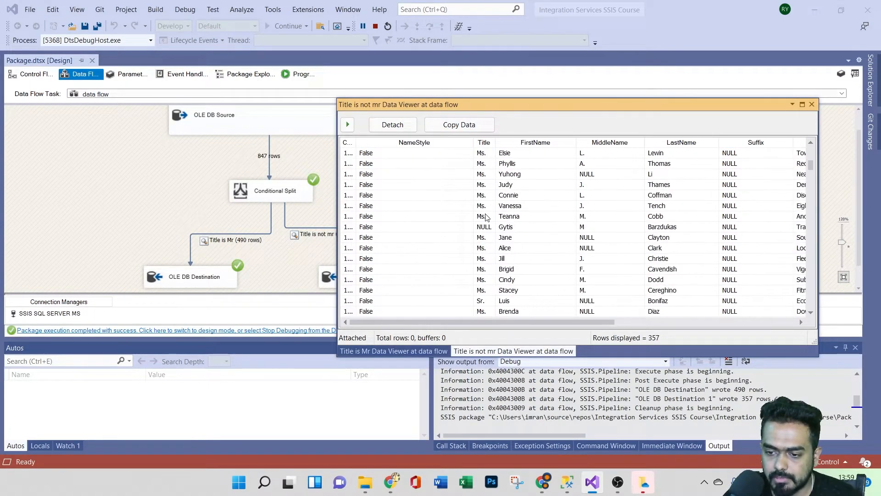
{"action": "scroll", "coordinate": [540, 191], "scroll_direction": "down", "scroll_amount": 5}
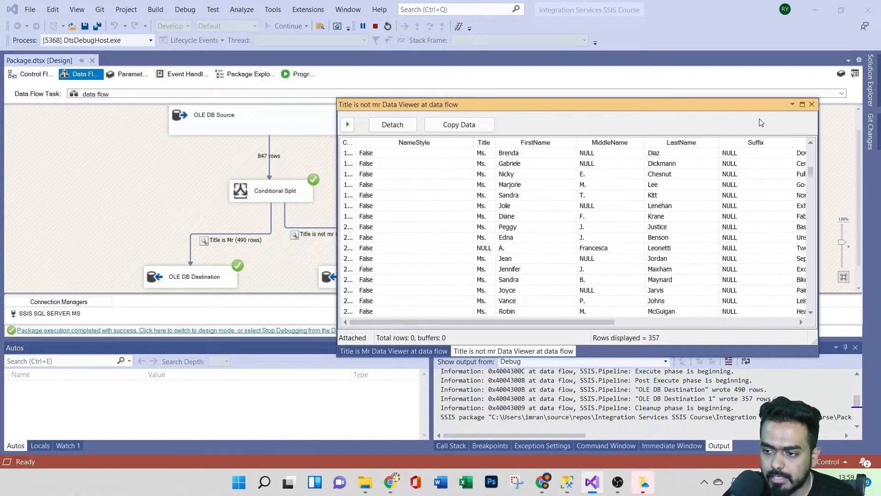
Step: Detach the "Title is not mr" data viewer and close both data viewers
{"action": "left_click", "coordinate": [394, 124]}
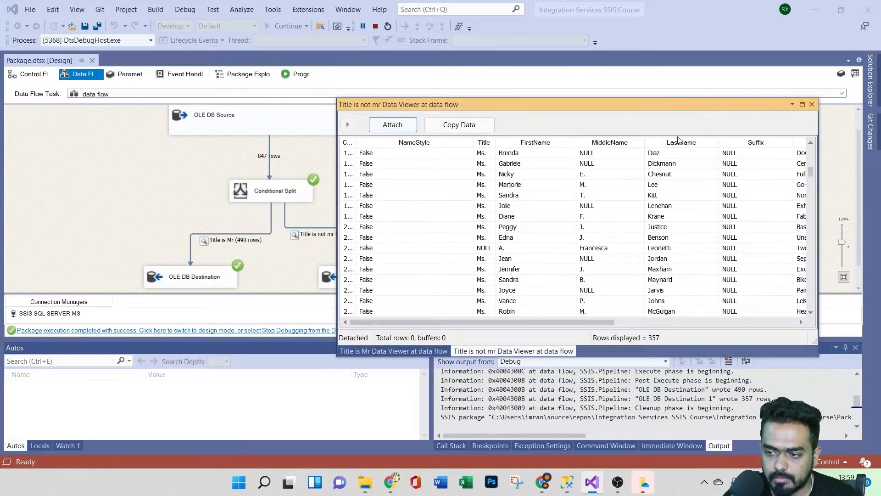
{"action": "left_click", "coordinate": [812, 104]}
{"action": "left_click", "coordinate": [812, 104]}
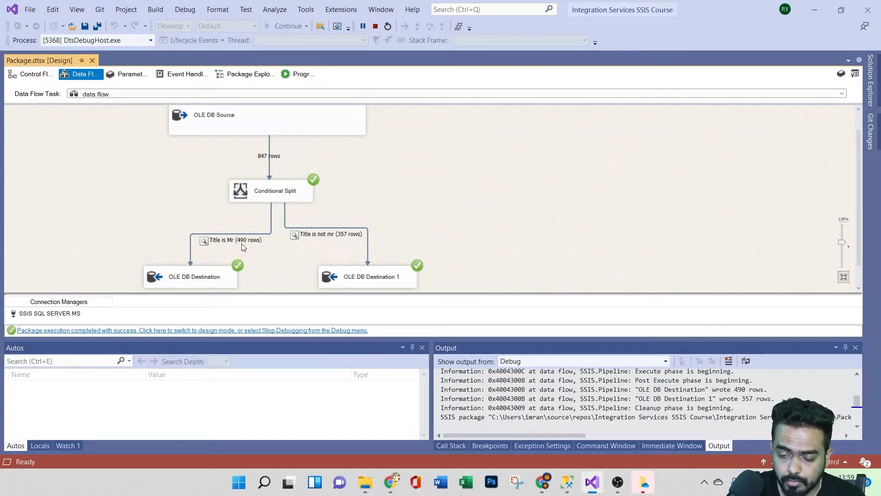
Step: In SQL Server Management Studio, select the top 1000 rows of dbo.Output01 and compare them with the "Title is Mr" row count in Visual Studio
{"action": "left_click", "coordinate": [567, 482]}
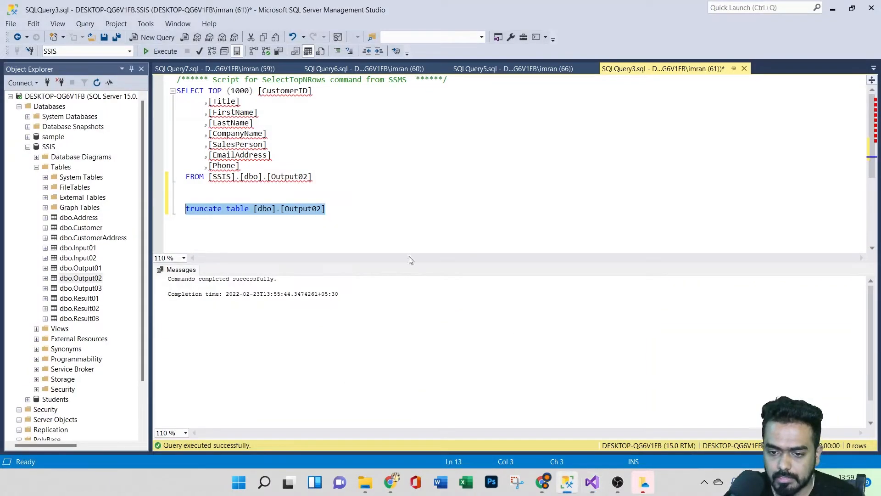
{"action": "left_click", "coordinate": [320, 176]}
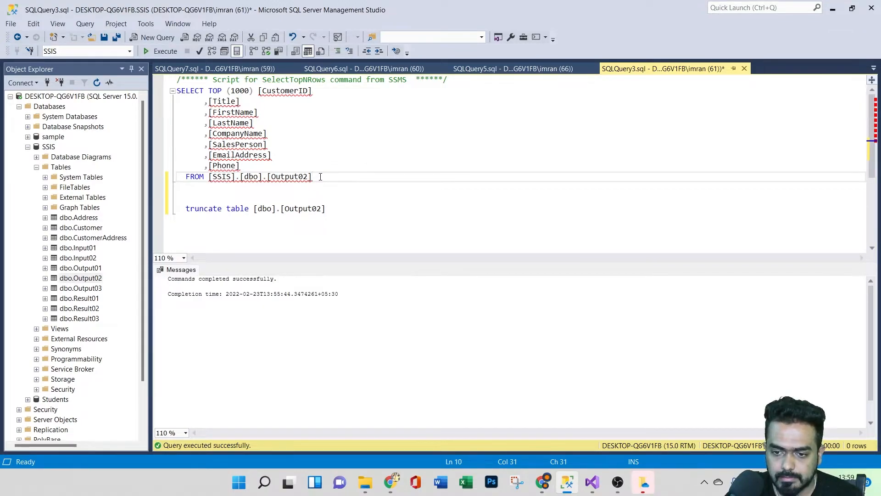
{"action": "right_click", "coordinate": [85, 270]}
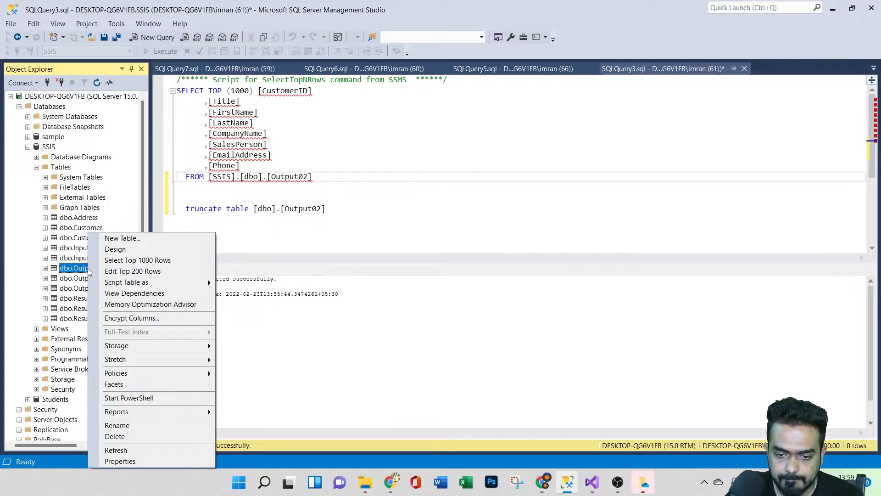
{"action": "left_click", "coordinate": [155, 261]}
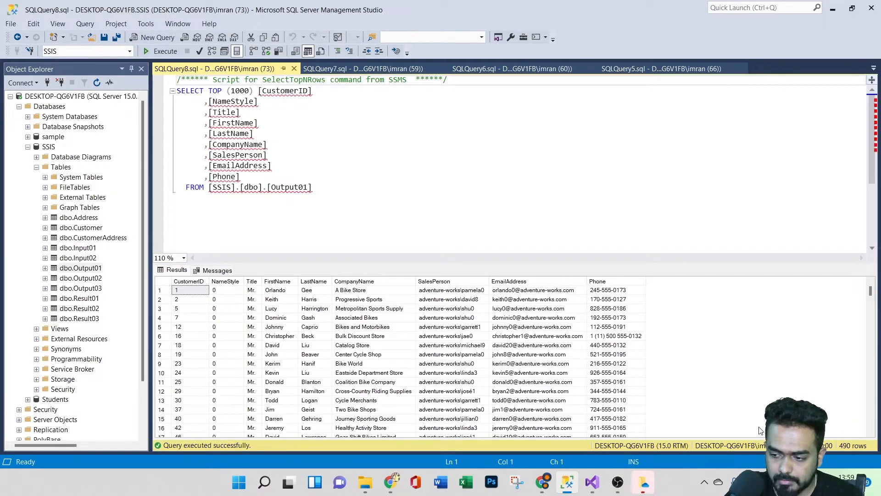
{"action": "scroll", "coordinate": [276, 313], "scroll_direction": "down", "scroll_amount": 1}
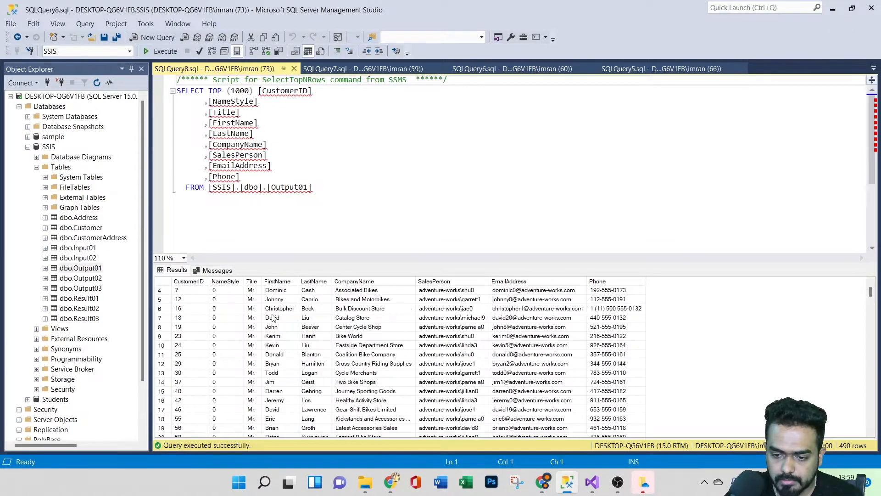
{"action": "left_click", "coordinate": [592, 482]}
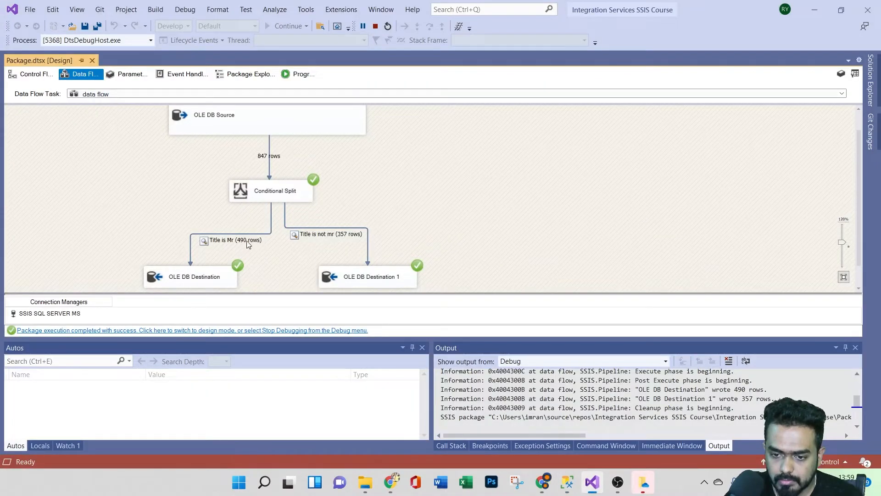
{"action": "left_click", "coordinate": [567, 481]}
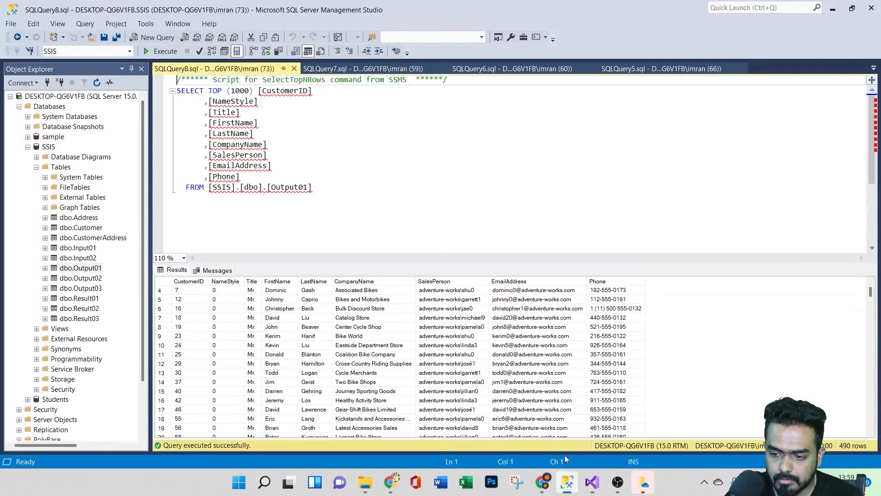
Step: Select the top 1000 rows of dbo.Output02 to check the rows routed as "Title is not mr"
{"action": "left_click", "coordinate": [91, 278]}
{"action": "right_click", "coordinate": [93, 279]}
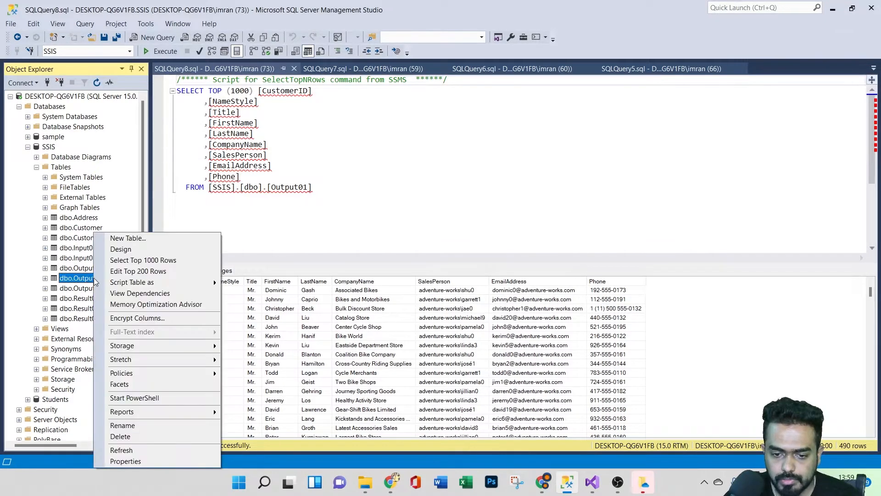
{"action": "left_click", "coordinate": [135, 261]}
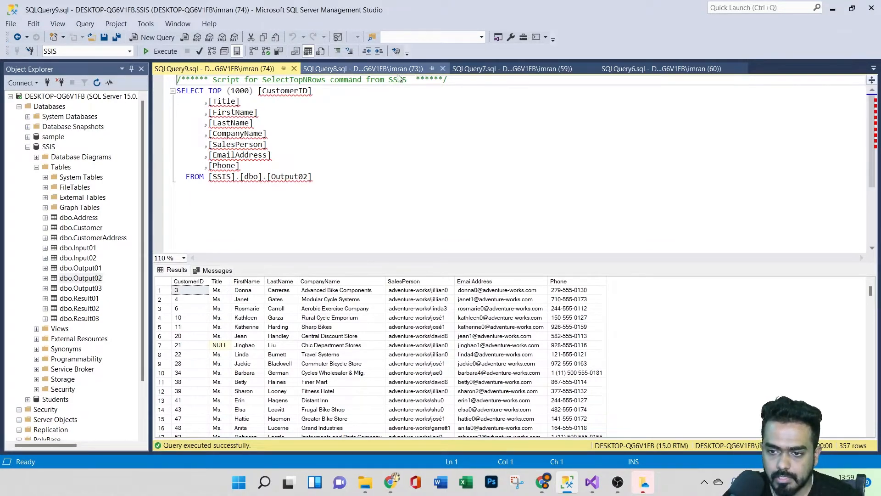
Step: Compare the new Output01 and Output02 query results with the older unsplit results in SQLQuery6 and SQLQuery7
{"action": "left_click", "coordinate": [505, 70]}
{"action": "left_click", "coordinate": [633, 69]}
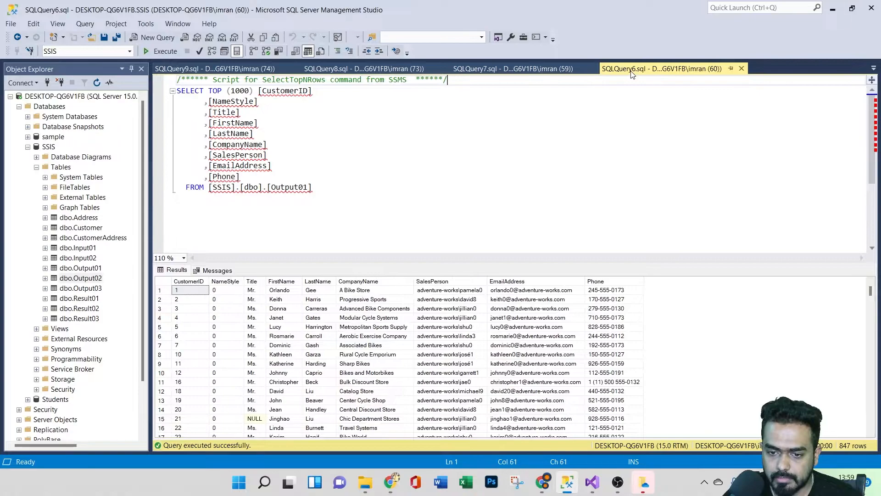
{"action": "left_click", "coordinate": [510, 69]}
{"action": "left_click", "coordinate": [320, 70]}
{"action": "left_click", "coordinate": [217, 70]}
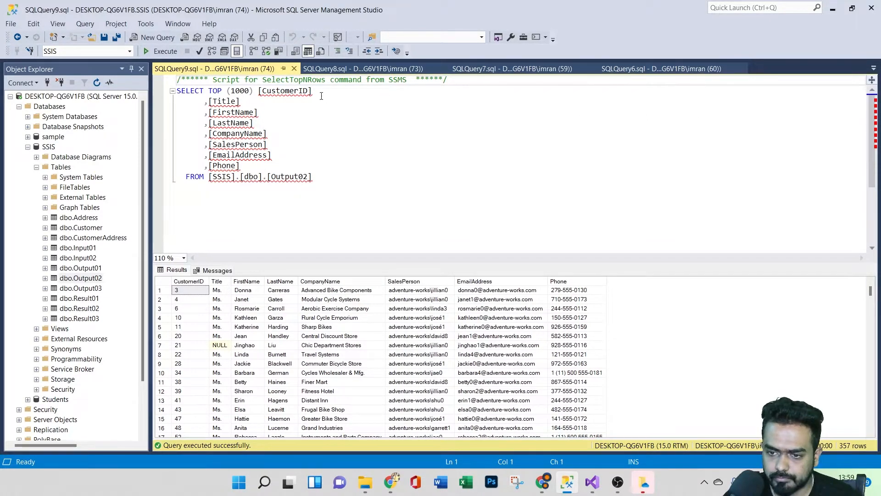
{"action": "left_click", "coordinate": [333, 73]}
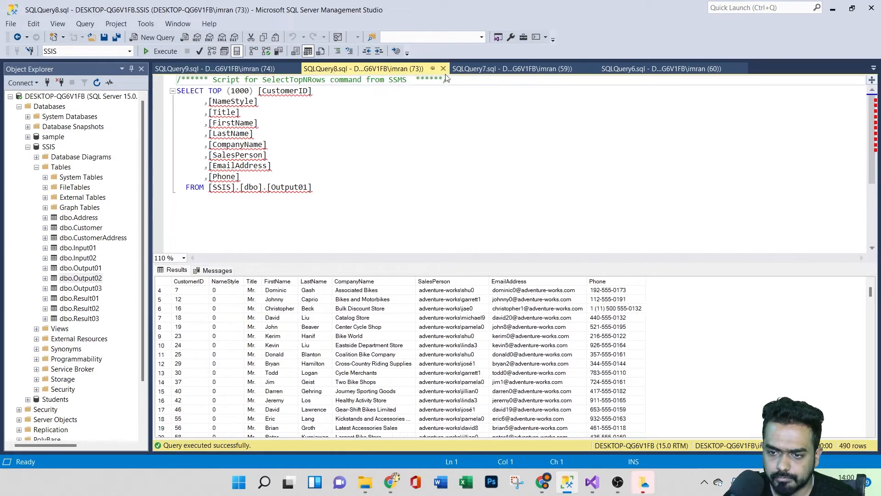
{"action": "left_click", "coordinate": [509, 69]}
{"action": "left_click", "coordinate": [648, 69]}
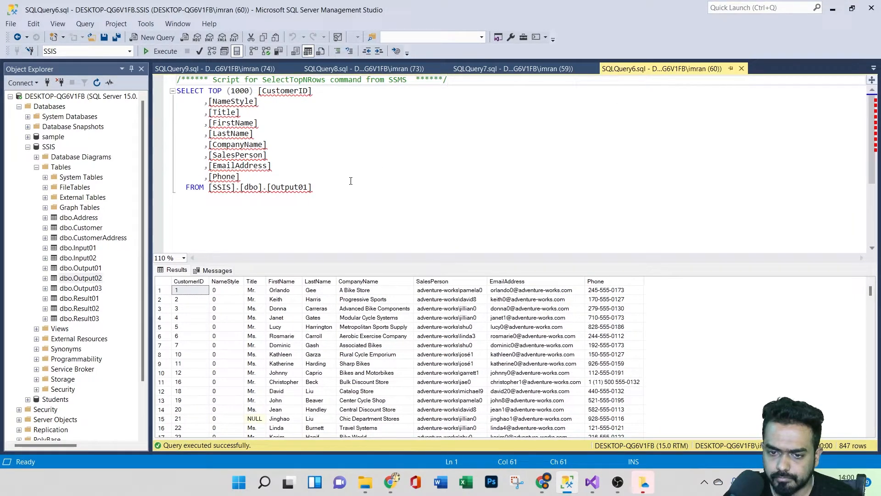
Step: Close the outdated SQLQuery6 and SQLQuery5 query windows
{"action": "left_click", "coordinate": [742, 69]}
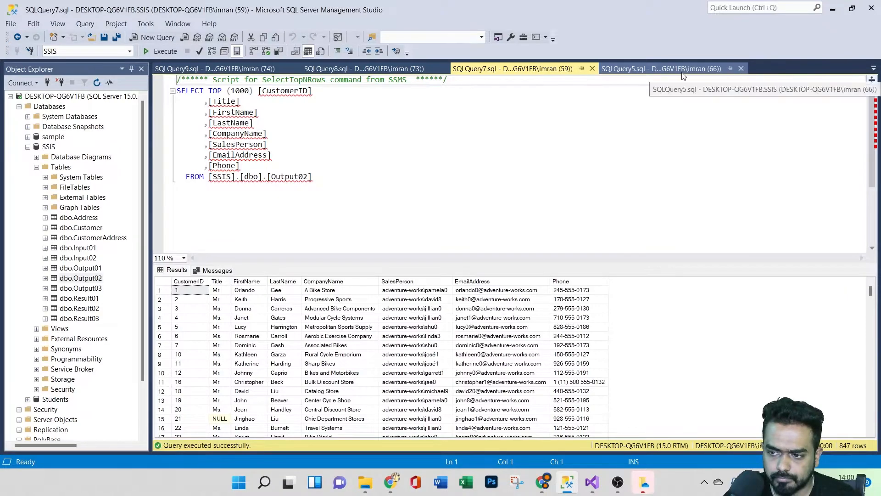
{"action": "left_click", "coordinate": [740, 69]}
{"action": "left_click", "coordinate": [741, 69]}
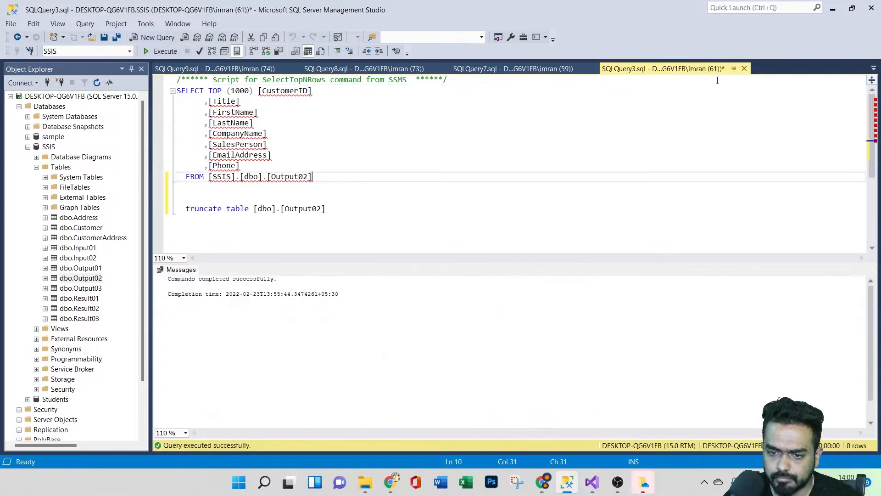
Step: Switch to Visual Studio, return the package to design mode and set the Conditional Split's error handling for "Title is Mr" to redirect rows
{"action": "left_click", "coordinate": [592, 482]}
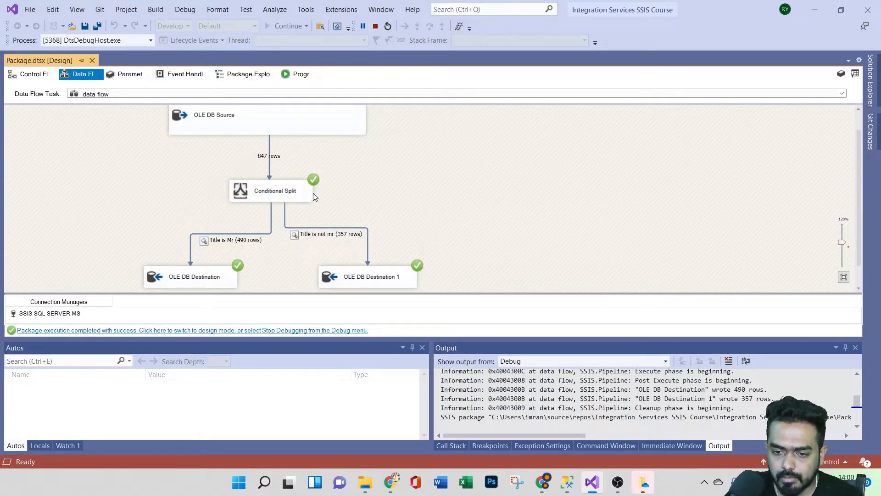
{"action": "left_click", "coordinate": [205, 330]}
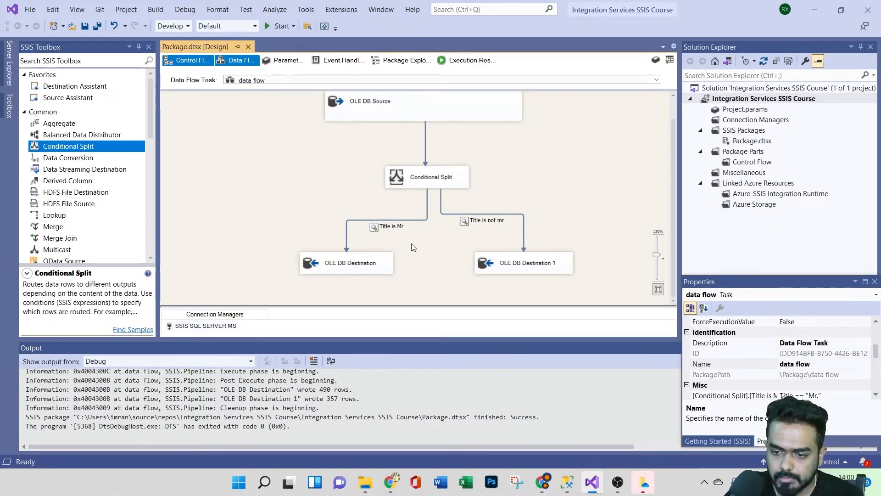
{"action": "double_click", "coordinate": [423, 180]}
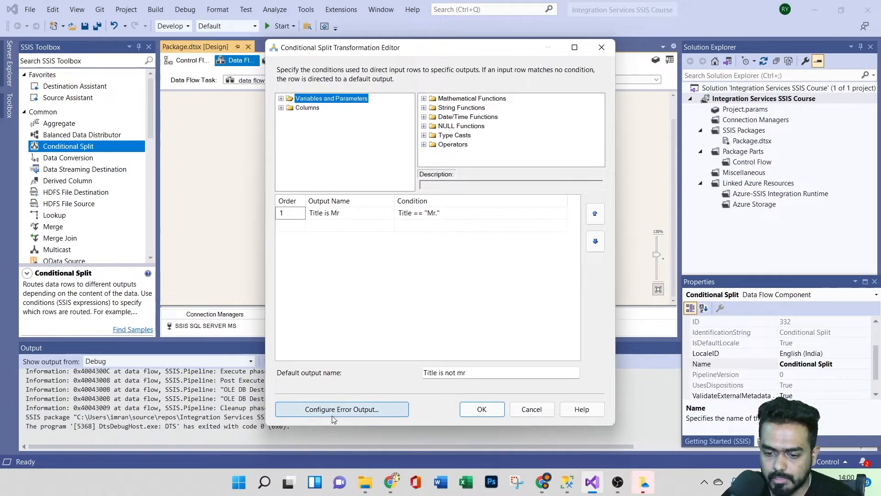
{"action": "left_click", "coordinate": [331, 409]}
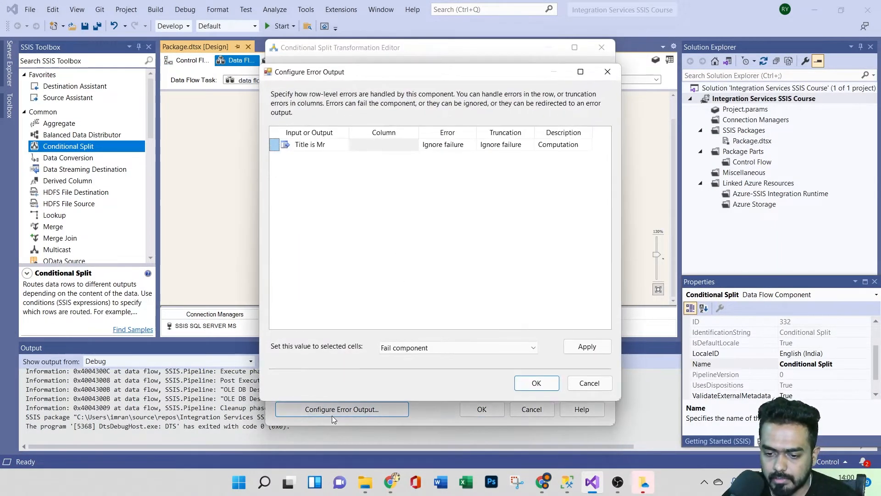
{"action": "left_click", "coordinate": [453, 145]}
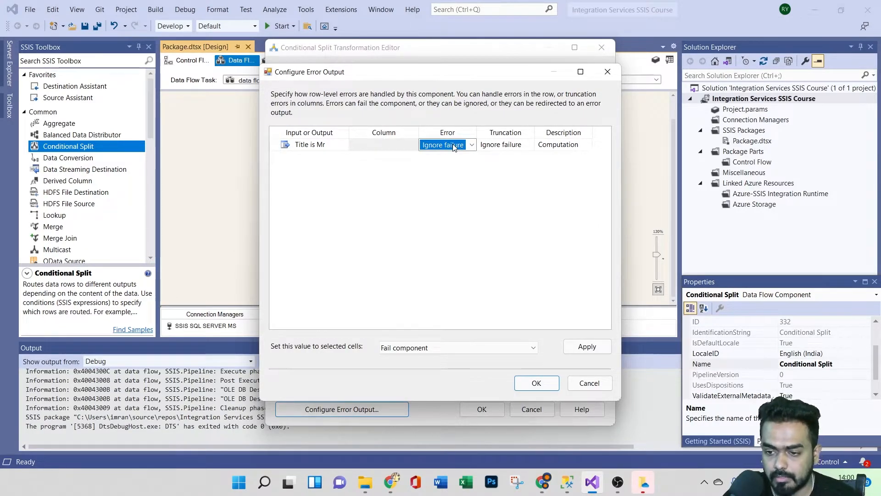
{"action": "left_click", "coordinate": [471, 145]}
{"action": "left_click", "coordinate": [464, 167]}
Step: Set the truncation handling of the "Title is Mr" output to redirect rows and accept the Conditional Split changes
{"action": "left_click", "coordinate": [501, 145]}
{"action": "left_click", "coordinate": [529, 145]}
{"action": "left_click", "coordinate": [503, 167]}
{"action": "left_click", "coordinate": [582, 347]}
{"action": "left_click", "coordinate": [535, 382]}
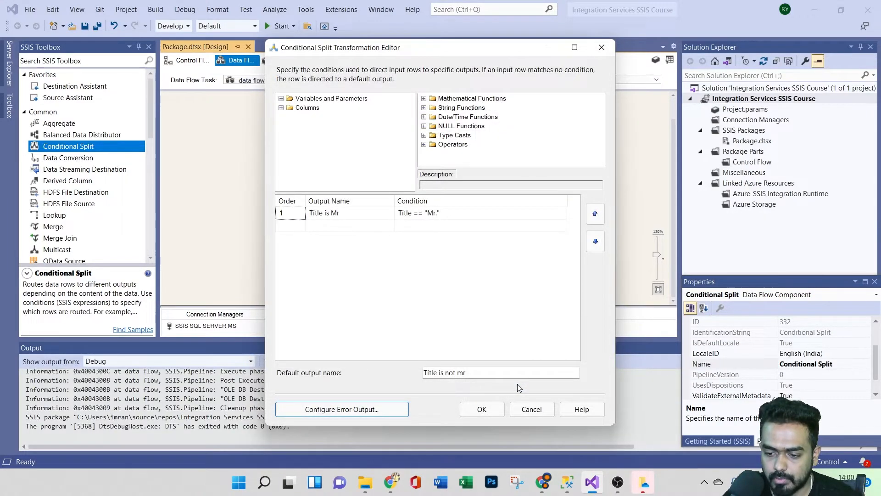
{"action": "left_click", "coordinate": [479, 409]}
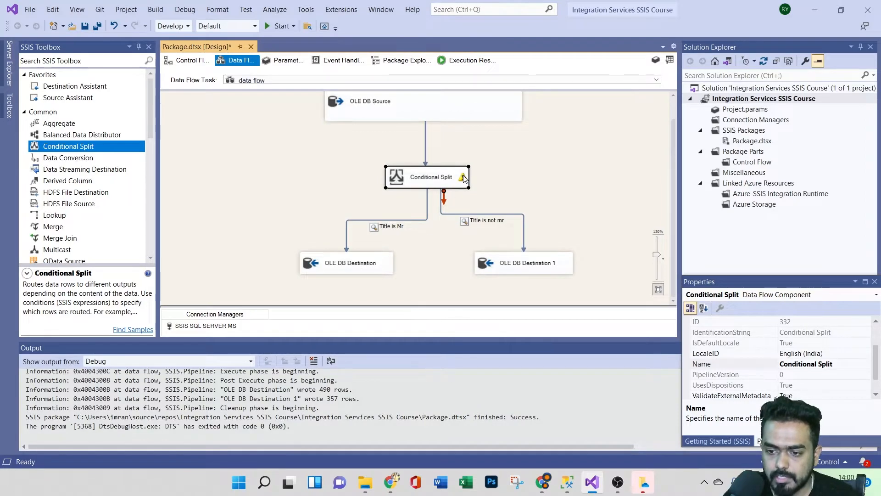
Step: Run the package and move the data viewers aside to compare the row counts on both split paths
{"action": "mouse_move", "coordinate": [464, 178]}
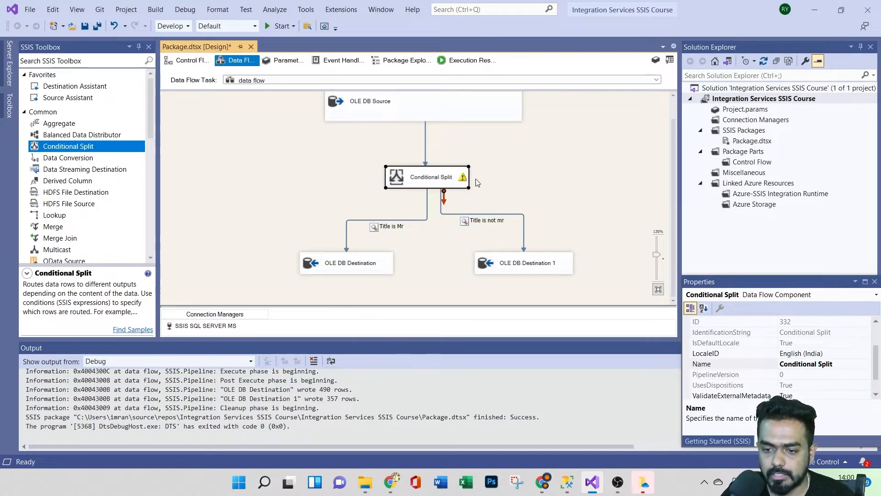
{"action": "left_click", "coordinate": [281, 27]}
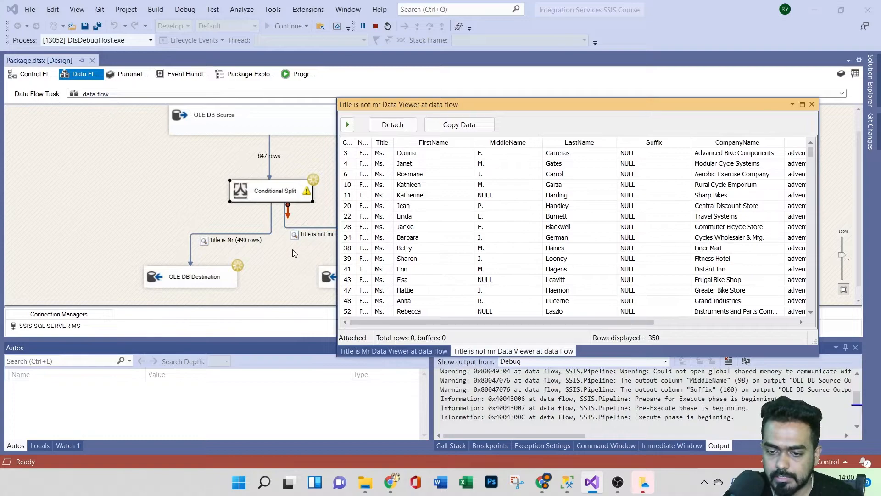
{"action": "left_click_drag", "start_coordinate": [400, 108], "coordinate": [472, 106]}
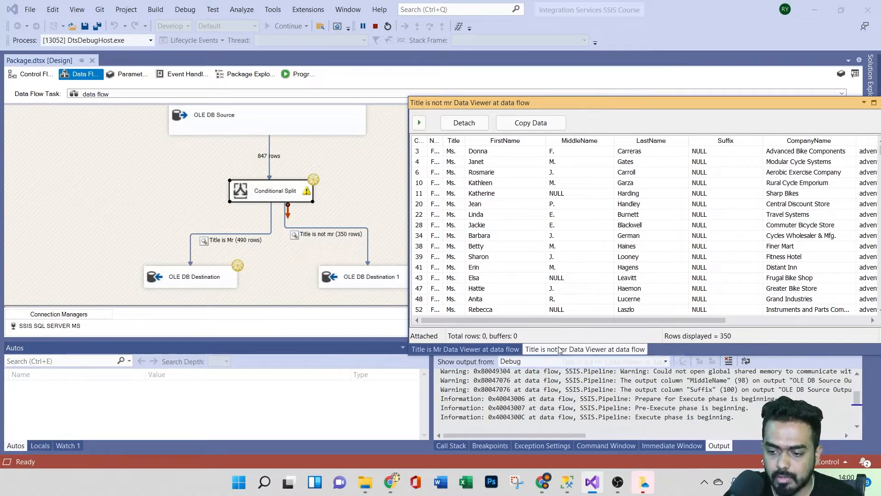
{"action": "left_click_drag", "start_coordinate": [589, 102], "coordinate": [404, 111]}
Step: Close both data viewers and return the package to design mode
{"action": "left_click", "coordinate": [733, 111]}
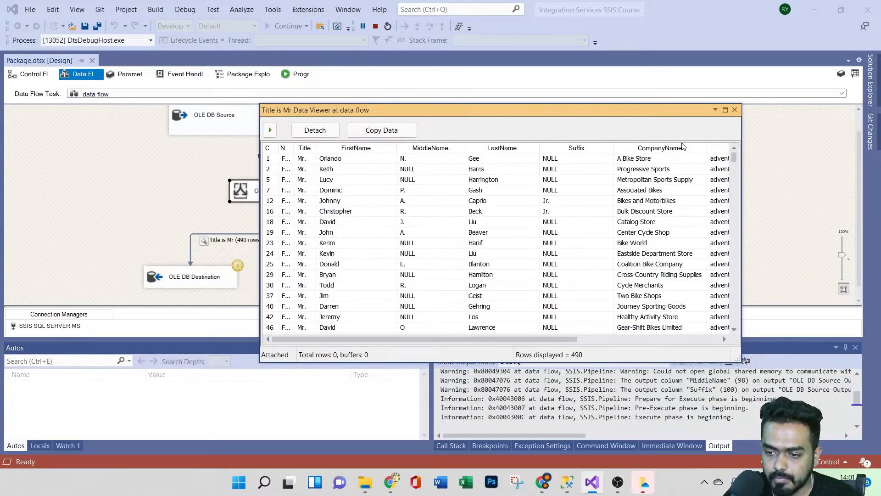
{"action": "left_click", "coordinate": [734, 109]}
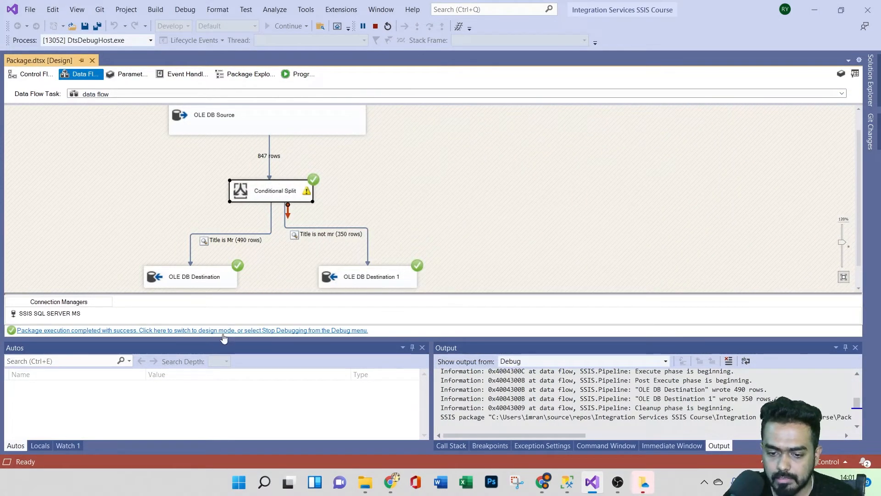
{"action": "left_click", "coordinate": [223, 330]}
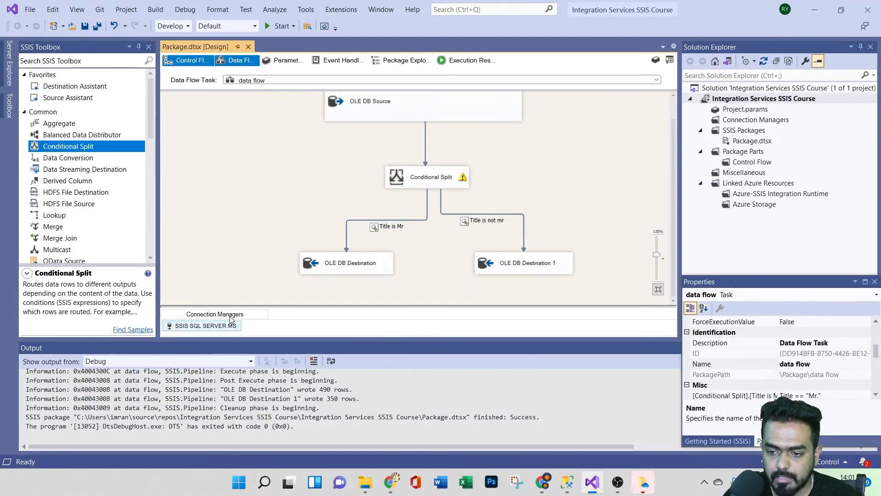
Step: Reopen the Conditional Split editor, review its condition and default output, and accept it without edits
{"action": "left_click", "coordinate": [434, 179]}
{"action": "mouse_move", "coordinate": [448, 202]}
{"action": "left_mouse_down"}
{"action": "mouse_move", "coordinate": [567, 205]}
{"action": "mouse_move", "coordinate": [615, 229]}
{"action": "mouse_move", "coordinate": [598, 195]}
{"action": "mouse_move", "coordinate": [218, 202]}
{"action": "mouse_move", "coordinate": [270, 212]}
{"action": "mouse_move", "coordinate": [597, 192]}
{"action": "mouse_move", "coordinate": [437, 189]}
{"action": "left_mouse_up"}
{"action": "double_click", "coordinate": [424, 178]}
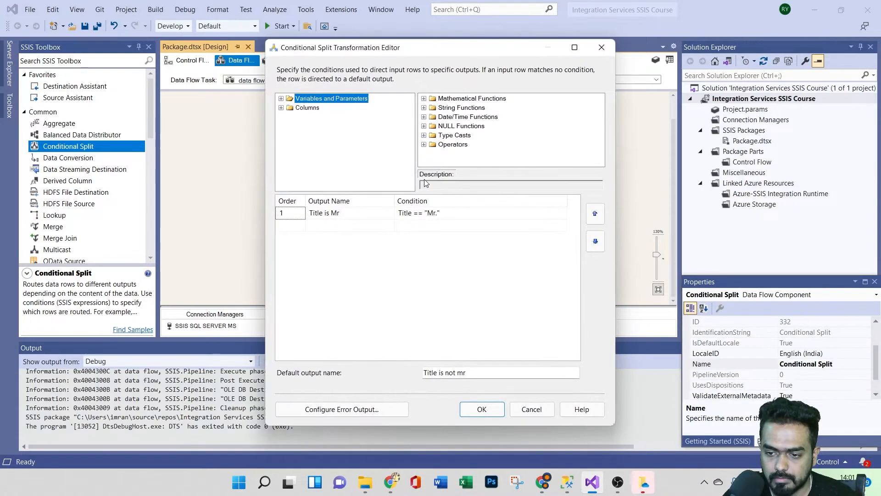
{"action": "left_click", "coordinate": [483, 409]}
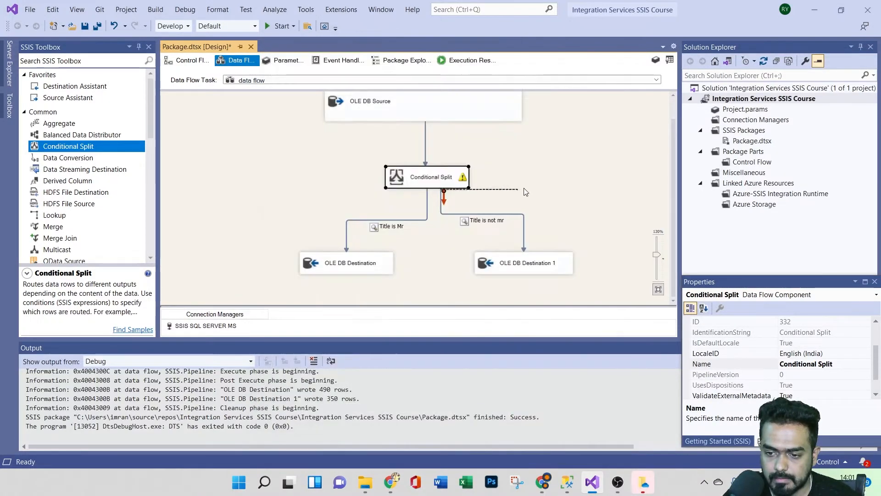
{"action": "double_click", "coordinate": [431, 173]}
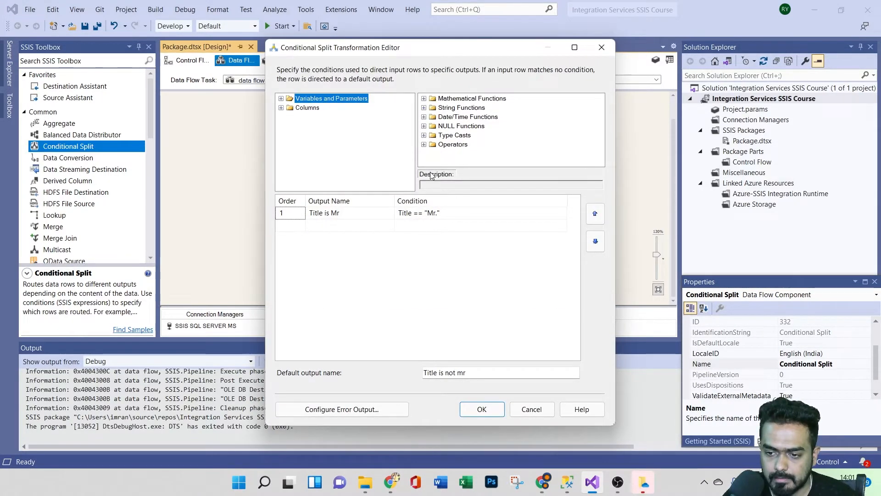
{"action": "left_click", "coordinate": [479, 409]}
{"action": "left_click", "coordinate": [532, 206]}
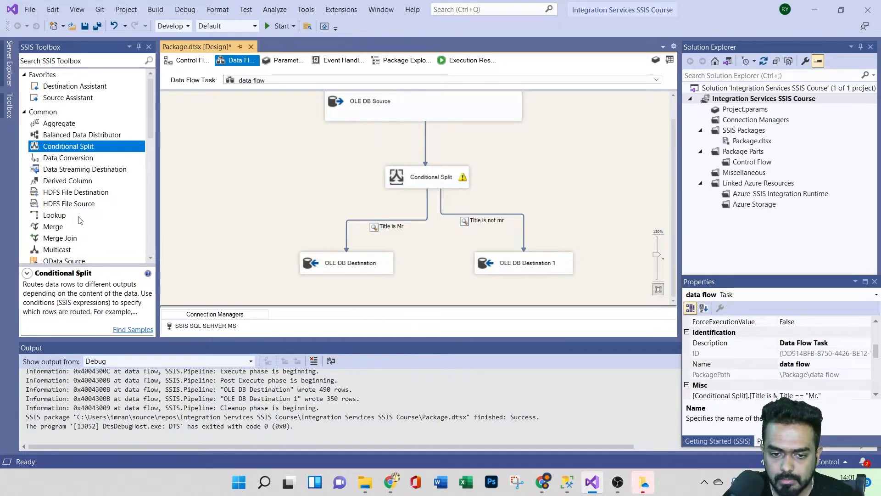
Step: Add a Derived Column transformation to the data flow, beside OLE DB Destination 1
{"action": "scroll", "coordinate": [79, 220], "scroll_direction": "down", "scroll_amount": 8}
{"action": "scroll", "coordinate": [75, 193], "scroll_direction": "up", "scroll_amount": 8}
{"action": "scroll", "coordinate": [73, 153], "scroll_direction": "down", "scroll_amount": 2}
{"action": "scroll", "coordinate": [71, 153], "scroll_direction": "up", "scroll_amount": 2}
{"action": "left_click_drag", "start_coordinate": [70, 182], "coordinate": [576, 188]}
{"action": "left_click_drag", "start_coordinate": [615, 250], "coordinate": [616, 252]}
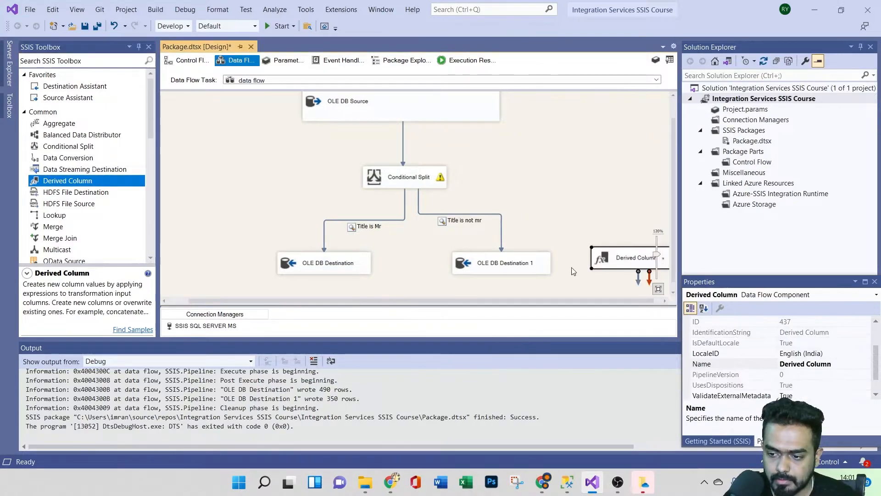
Step: Connect the Conditional Split's error output to the Derived Column, accepting Redirect row as the error handling for Title is Mr
{"action": "left_click", "coordinate": [433, 184]}
{"action": "left_click_drag", "start_coordinate": [423, 204], "coordinate": [628, 256]}
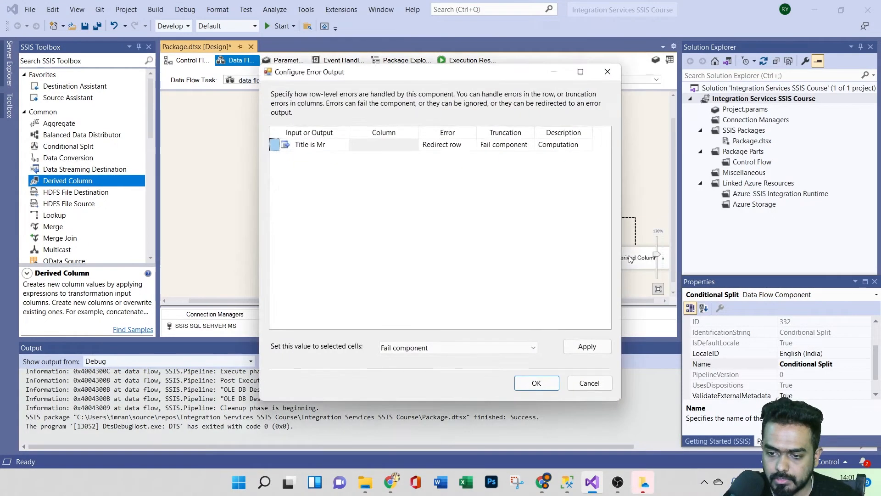
{"action": "left_click", "coordinate": [533, 382]}
{"action": "left_click", "coordinate": [575, 191]}
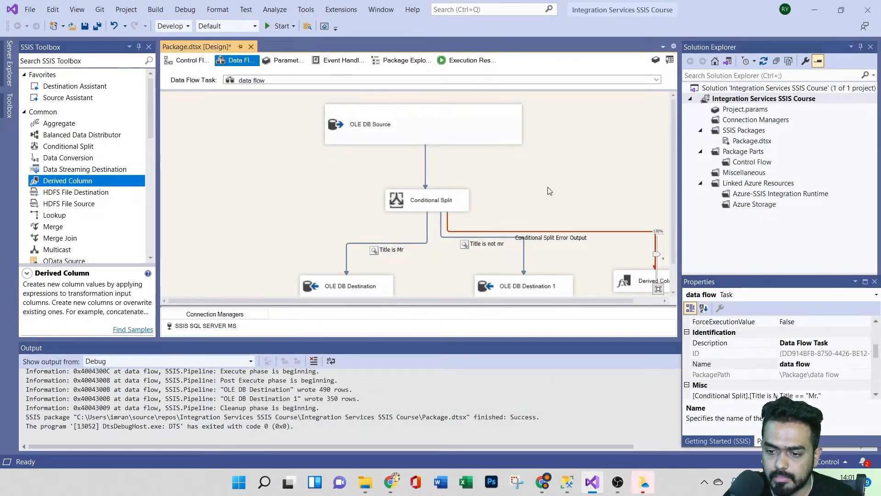
Step: Run the package and move the data viewer aside to check the row counts on all Conditional Split paths, including the error output
{"action": "left_click", "coordinate": [279, 25]}
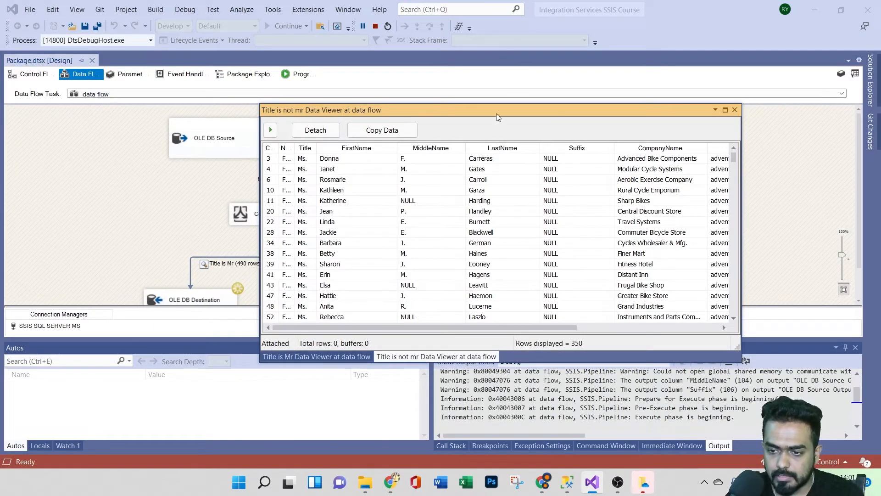
{"action": "left_click_drag", "start_coordinate": [498, 117], "coordinate": [577, 164]}
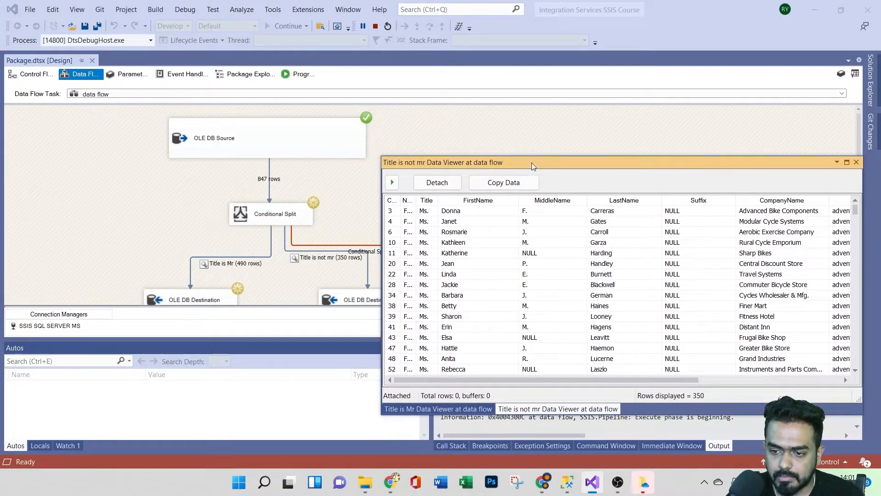
{"action": "left_click", "coordinate": [532, 128]}
{"action": "left_click_drag", "start_coordinate": [601, 169], "coordinate": [475, 312]}
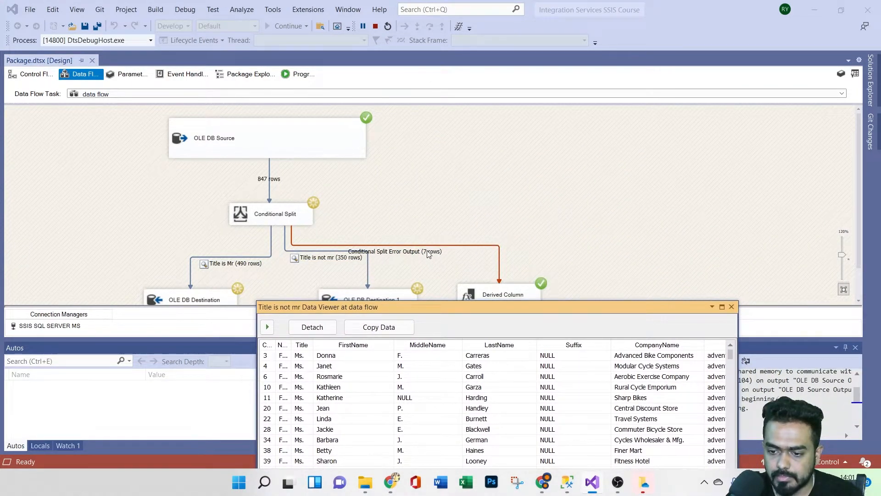
Step: Detach and close the data viewer, and return the package to design mode
{"action": "left_click", "coordinate": [313, 327]}
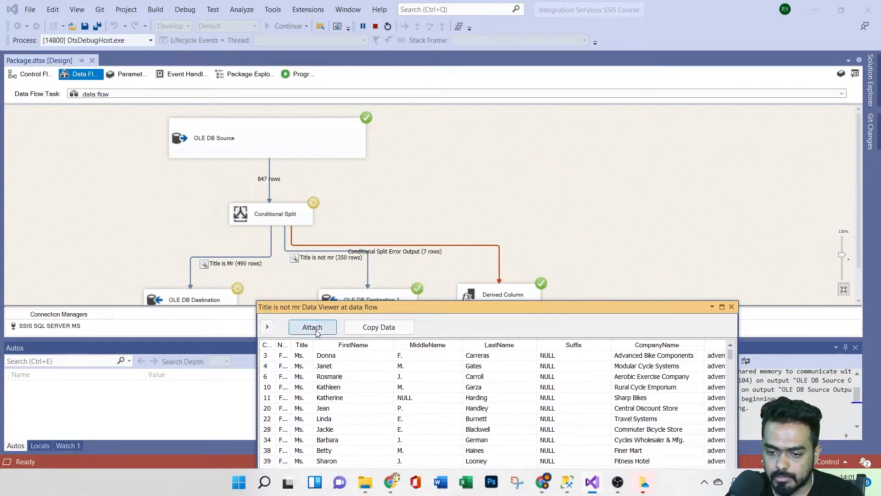
{"action": "left_click", "coordinate": [731, 306]}
{"action": "left_click", "coordinate": [184, 331]}
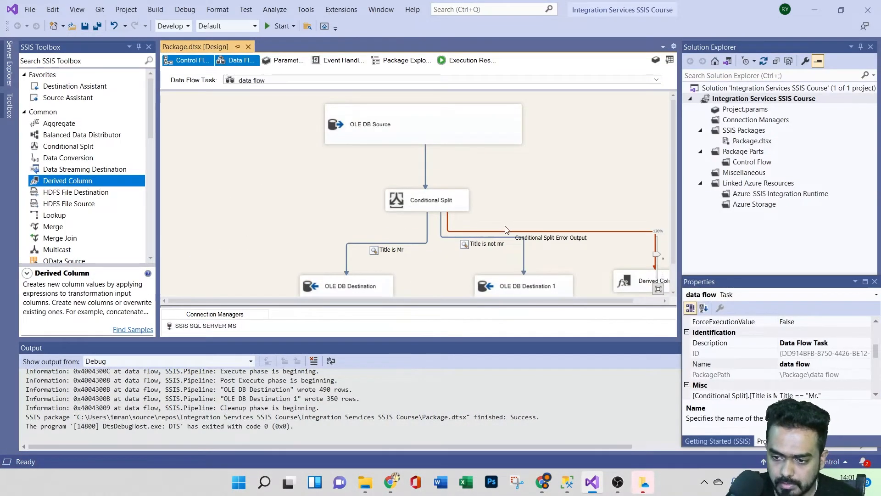
Step: Enable a data viewer on the Conditional Split Error Output path
{"action": "left_click", "coordinate": [573, 232]}
{"action": "right_click", "coordinate": [576, 231]}
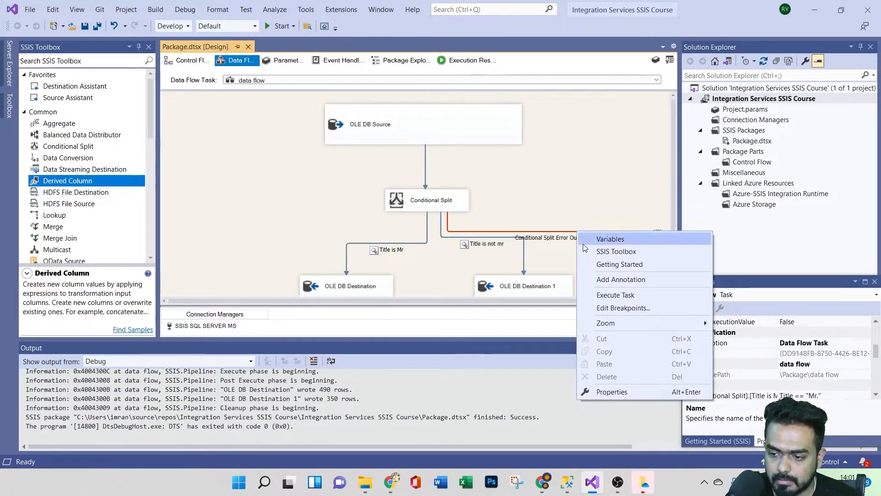
{"action": "left_click", "coordinate": [565, 237]}
{"action": "right_click", "coordinate": [564, 230]}
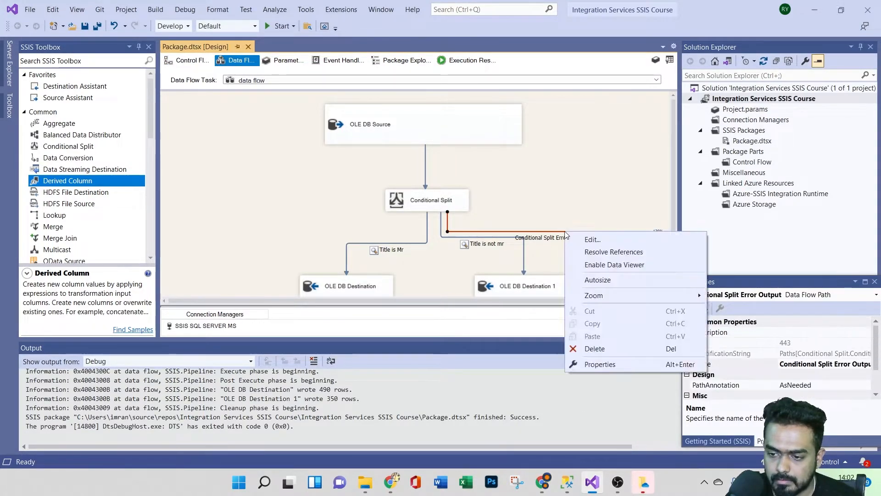
{"action": "left_click", "coordinate": [581, 263]}
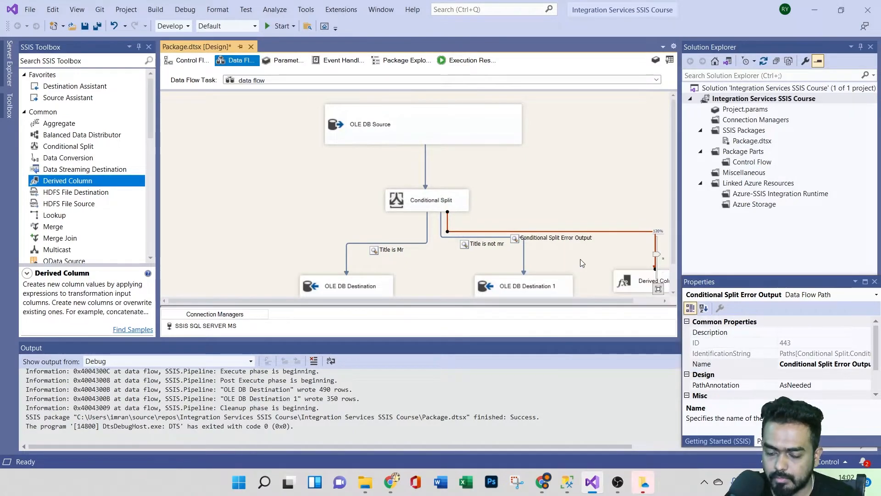
Step: Run the package and examine the rows in the Conditional Split Error Output data viewer, widening its Title column
{"action": "left_click", "coordinate": [267, 29]}
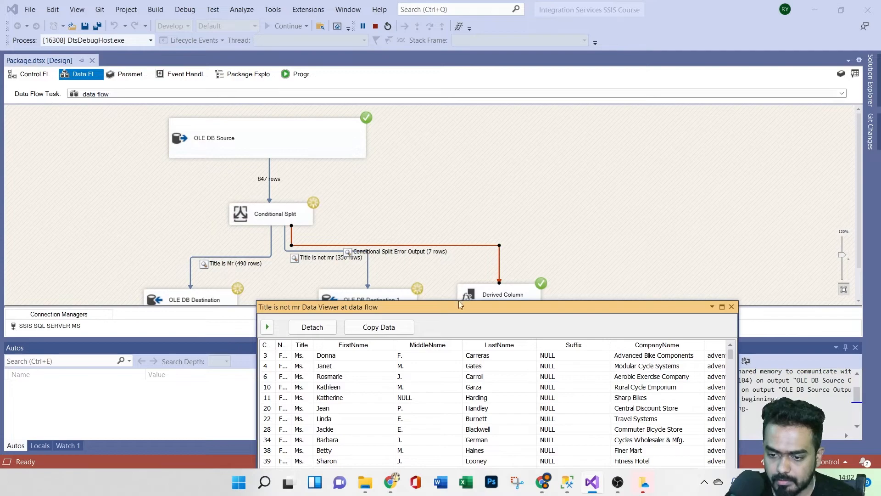
{"action": "left_click_drag", "start_coordinate": [458, 304], "coordinate": [458, 118]}
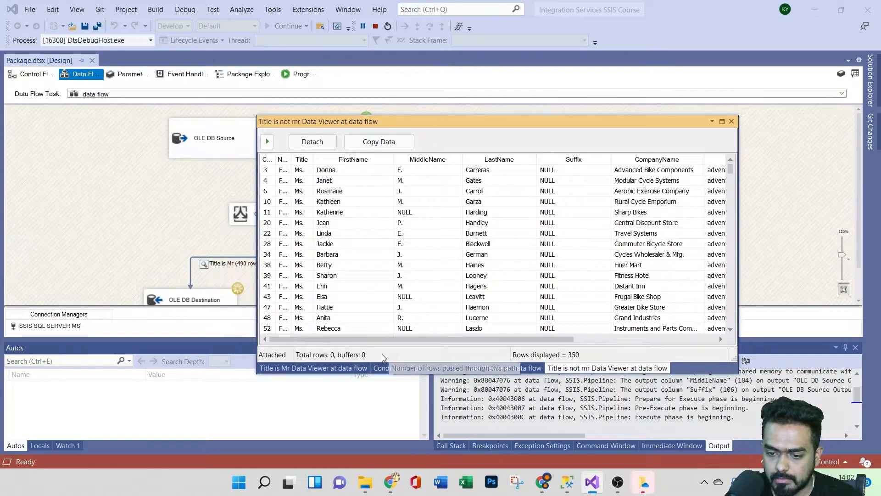
{"action": "scroll", "coordinate": [381, 248], "scroll_direction": "down", "scroll_amount": 7}
{"action": "scroll", "coordinate": [379, 206], "scroll_direction": "up", "scroll_amount": 3}
{"action": "left_click_drag", "start_coordinate": [377, 120], "coordinate": [381, 129]}
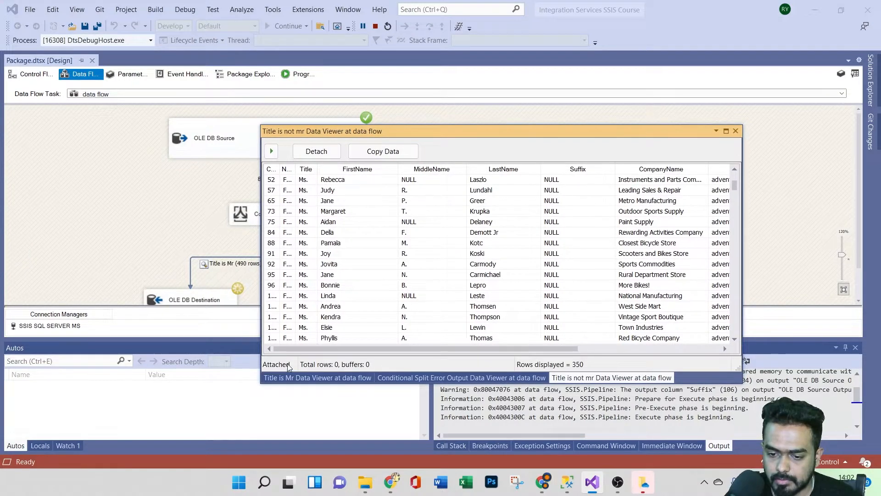
{"action": "left_click", "coordinate": [428, 378]}
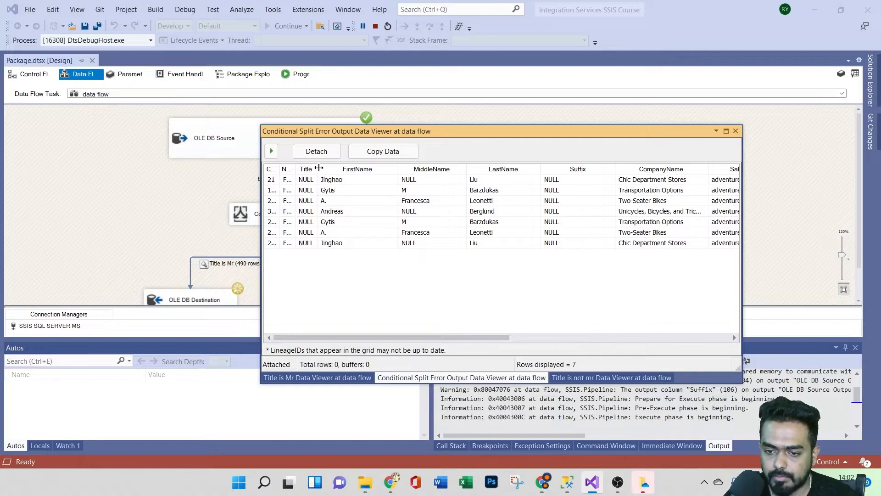
{"action": "left_click_drag", "start_coordinate": [318, 168], "coordinate": [428, 169]}
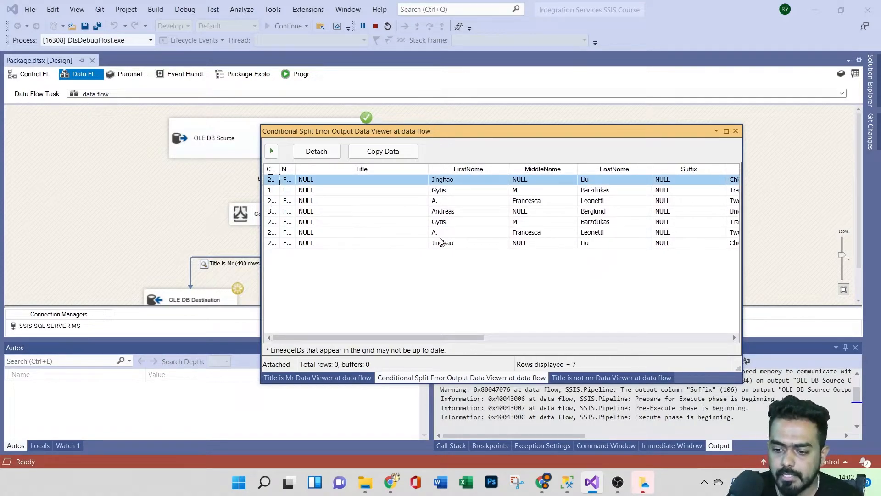
Step: Close all open data viewers, detaching the Title is Mr one, and return the package to design mode
{"action": "left_click", "coordinate": [736, 131]}
{"action": "left_click", "coordinate": [735, 131]}
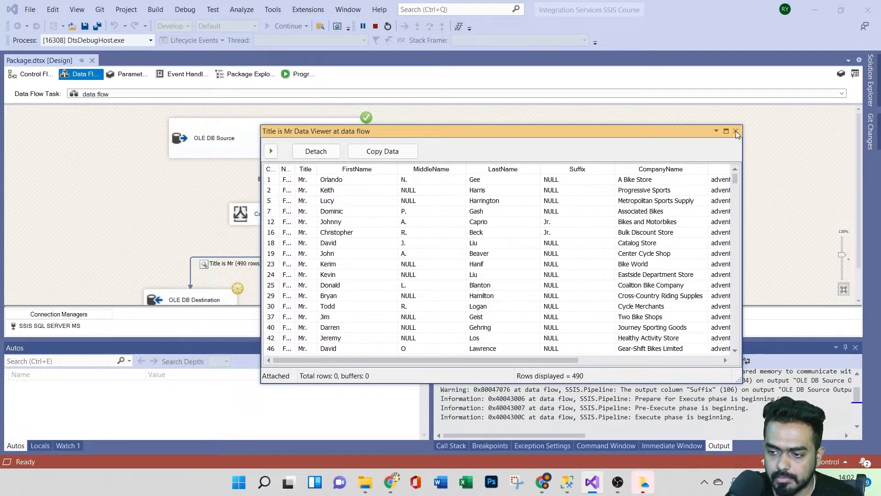
{"action": "left_click", "coordinate": [316, 152]}
{"action": "left_click", "coordinate": [735, 131]}
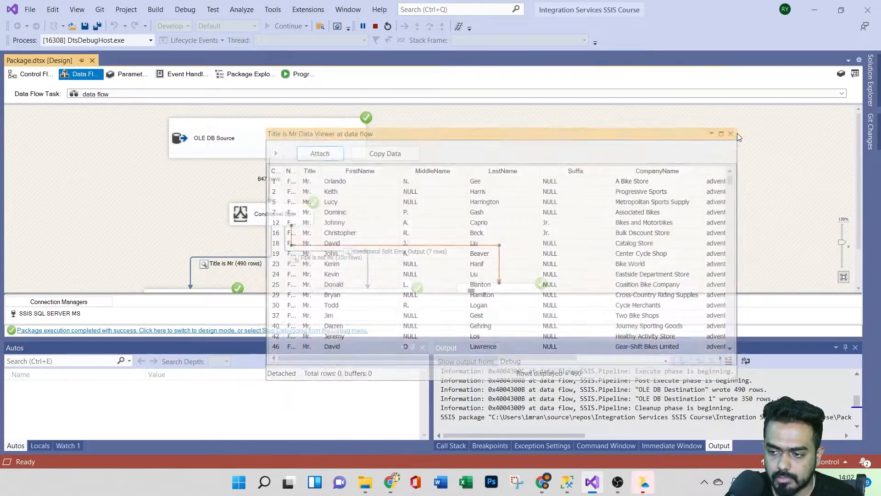
{"action": "left_click", "coordinate": [250, 330]}
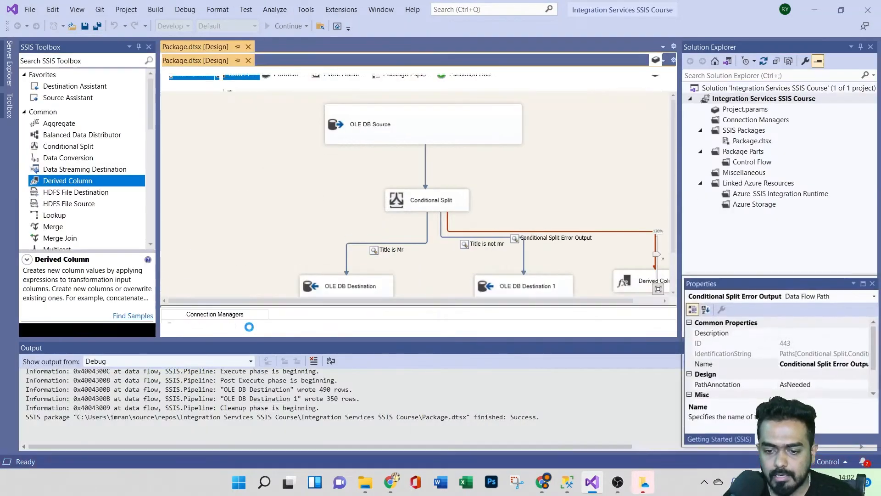
Step: Reopen the Conditional Split editor and look through the NULL Functions for the REPLACENULL function and its description
{"action": "double_click", "coordinate": [416, 207]}
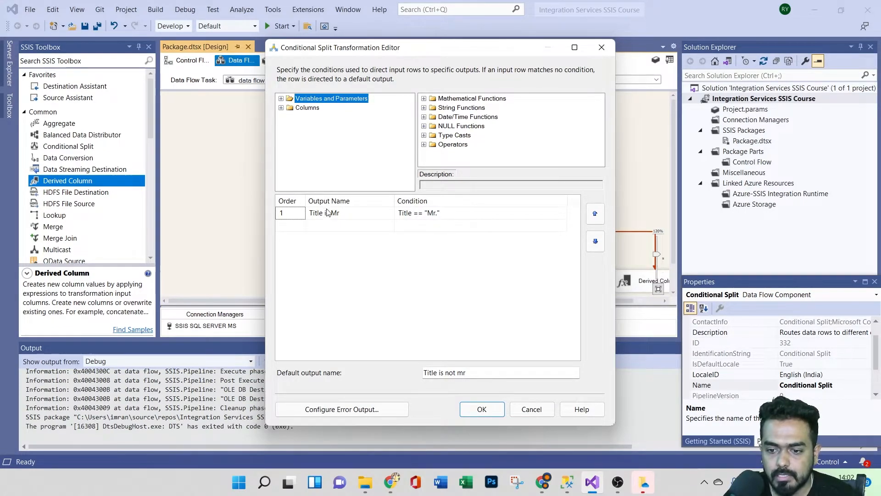
{"action": "left_click", "coordinate": [423, 125]}
{"action": "scroll", "coordinate": [473, 142], "scroll_direction": "down", "scroll_amount": 7}
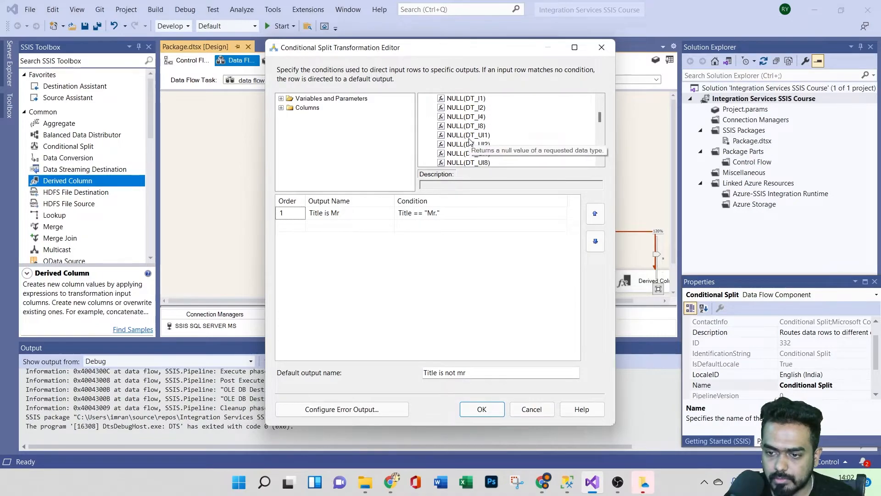
{"action": "scroll", "coordinate": [480, 146], "scroll_direction": "down", "scroll_amount": 1}
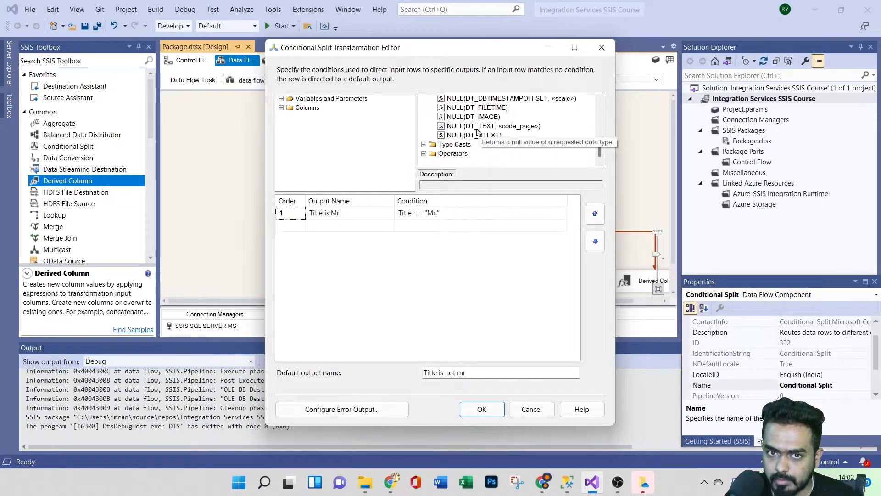
{"action": "scroll", "coordinate": [477, 132], "scroll_direction": "up", "scroll_amount": 5}
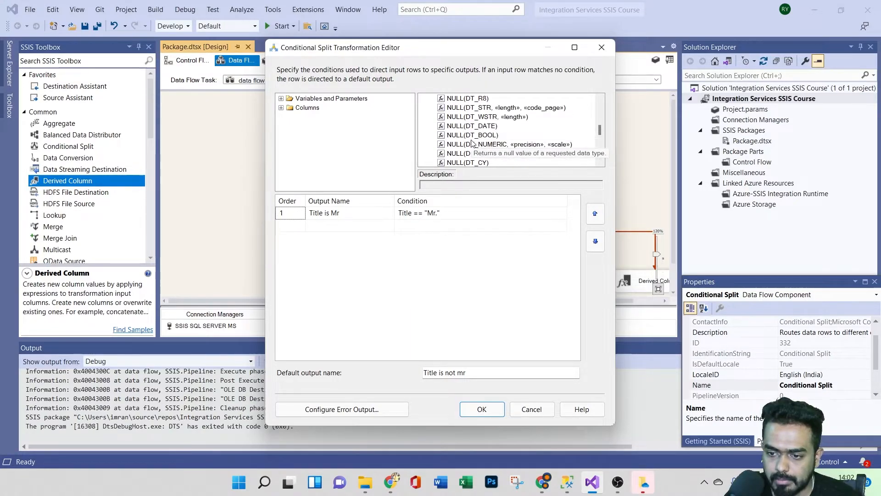
{"action": "scroll", "coordinate": [466, 148], "scroll_direction": "up", "scroll_amount": 1}
{"action": "left_click", "coordinate": [473, 117]}
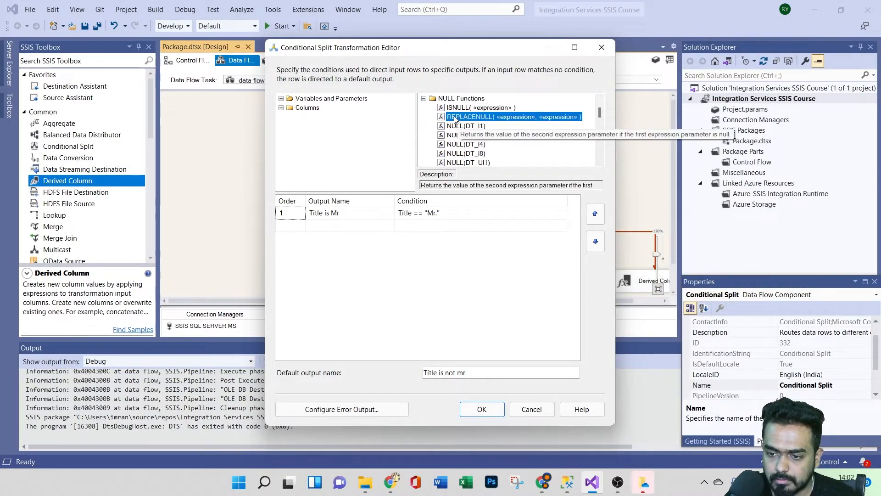
Step: Replace the Title is Mr condition with REPLACENULL(Title,"Not Mr.") == "Mr." and accept the Conditional Split editor
{"action": "left_click", "coordinate": [453, 214]}
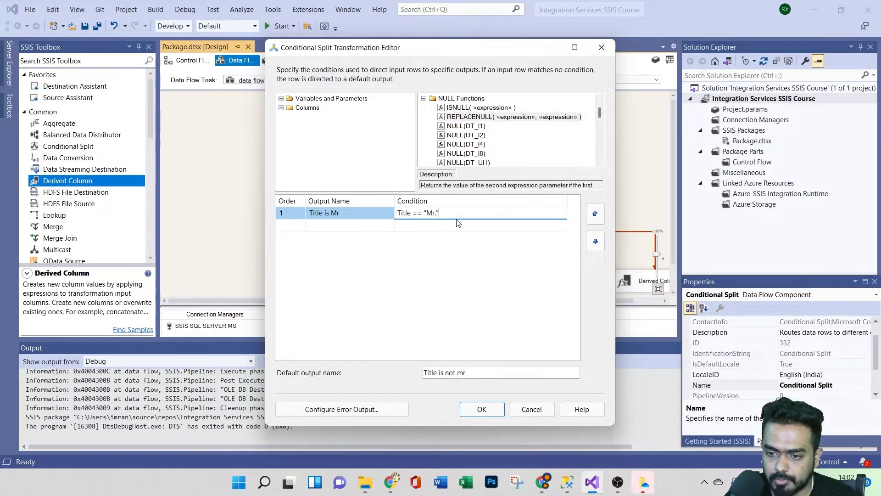
{"action": "left_click_drag", "start_coordinate": [456, 214], "coordinate": [390, 221]}
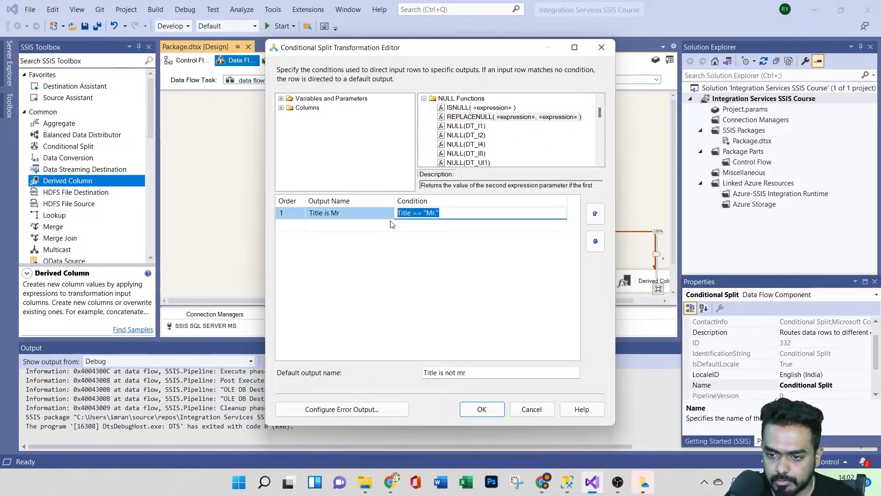
{"action": "key", "text": "BackSpace"}
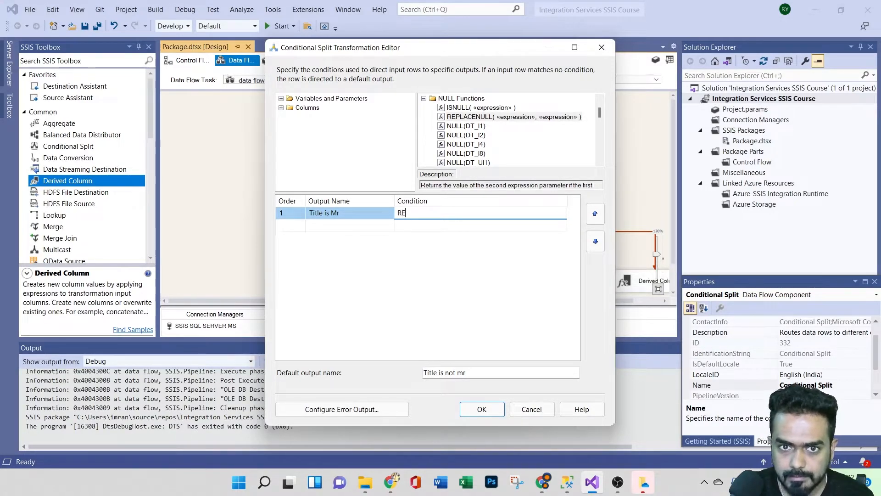
{"action": "type", "text": "REPLACENULL(Title,\"Not Mr.\") == \"Mr."}
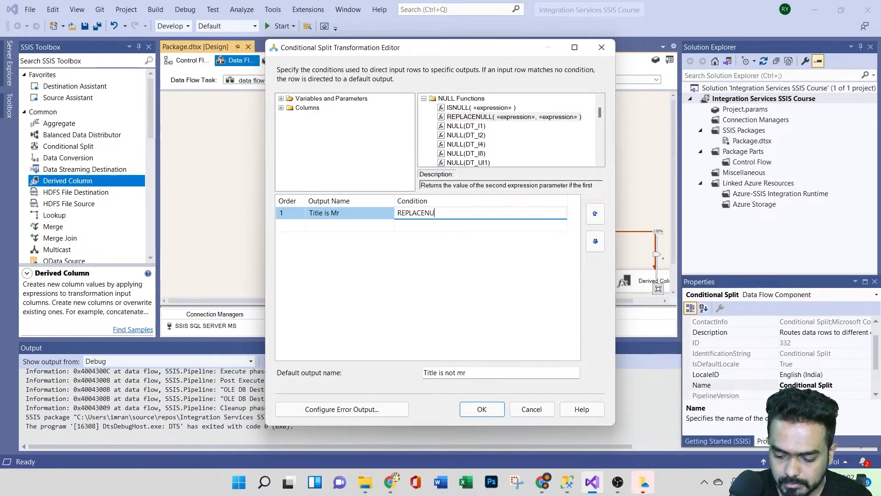
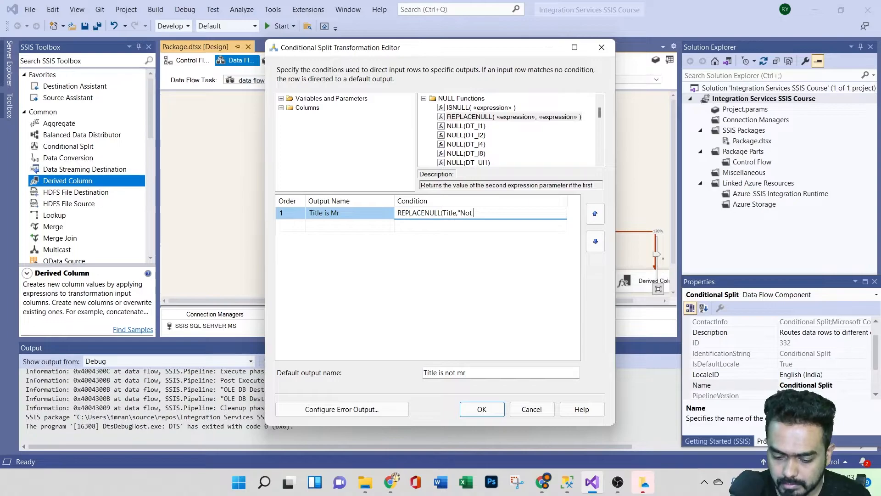
{"action": "type", "text": "M"}
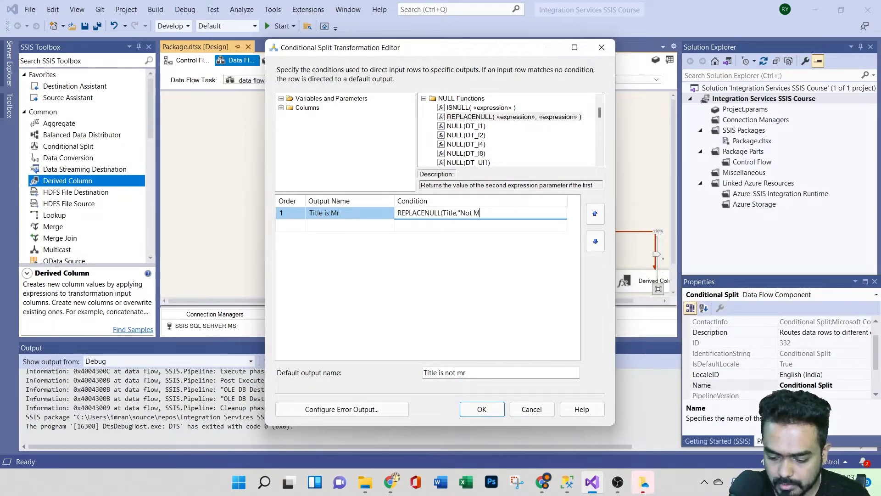
{"action": "type", "text": "r."}
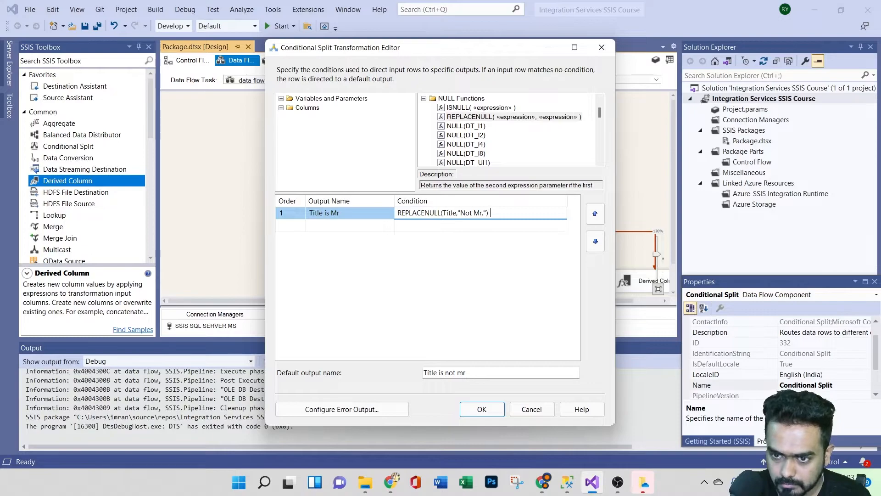
{"action": "type", "text": "== \"Mr."}
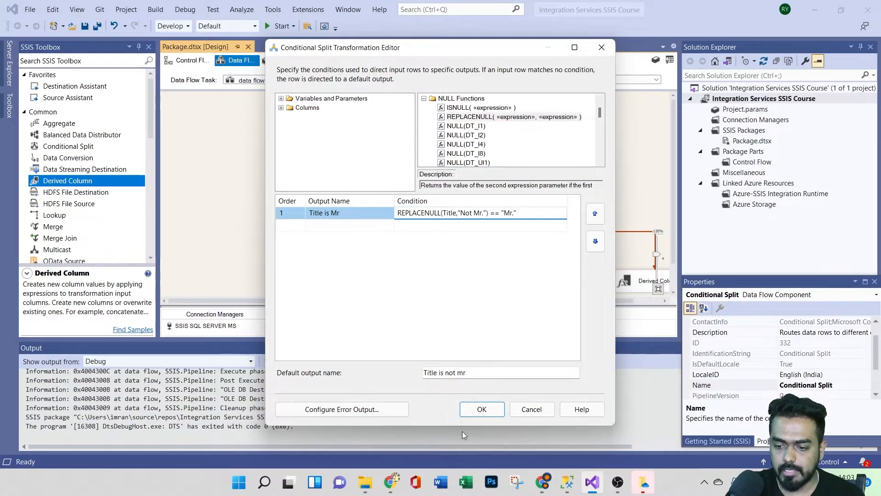
{"action": "left_click", "coordinate": [477, 406]}
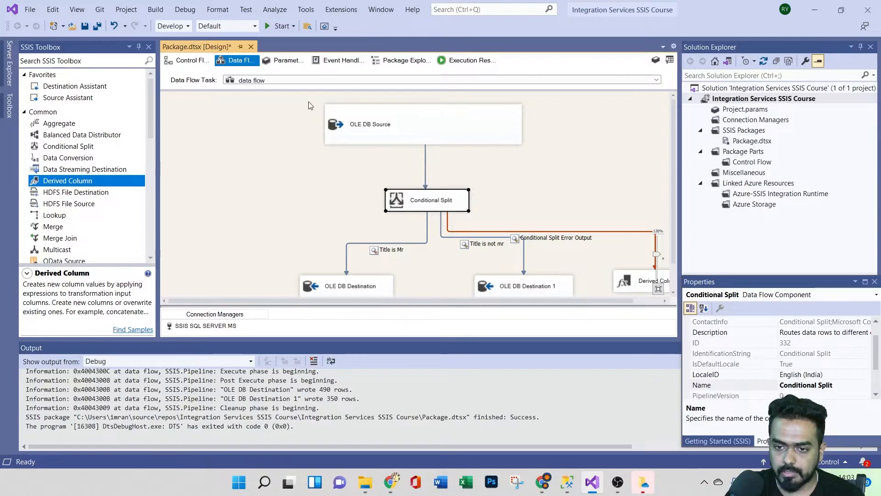
Step: Run the package, compare the Title is not mr and Title is Mr data viewers, and uncover the row counts on the paths
{"action": "left_click", "coordinate": [275, 27]}
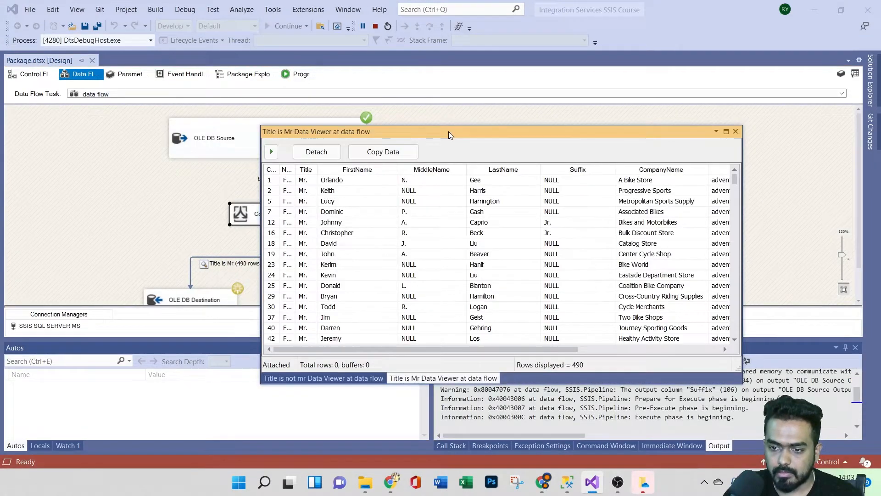
{"action": "mouse_move", "coordinate": [447, 131]}
{"action": "left_mouse_down"}
{"action": "mouse_move", "coordinate": [631, 159]}
{"action": "mouse_move", "coordinate": [663, 140]}
{"action": "mouse_move", "coordinate": [591, 139]}
{"action": "mouse_move", "coordinate": [614, 159]}
{"action": "mouse_move", "coordinate": [650, 140]}
{"action": "mouse_move", "coordinate": [443, 136]}
{"action": "left_mouse_up"}
{"action": "left_click", "coordinate": [393, 385]}
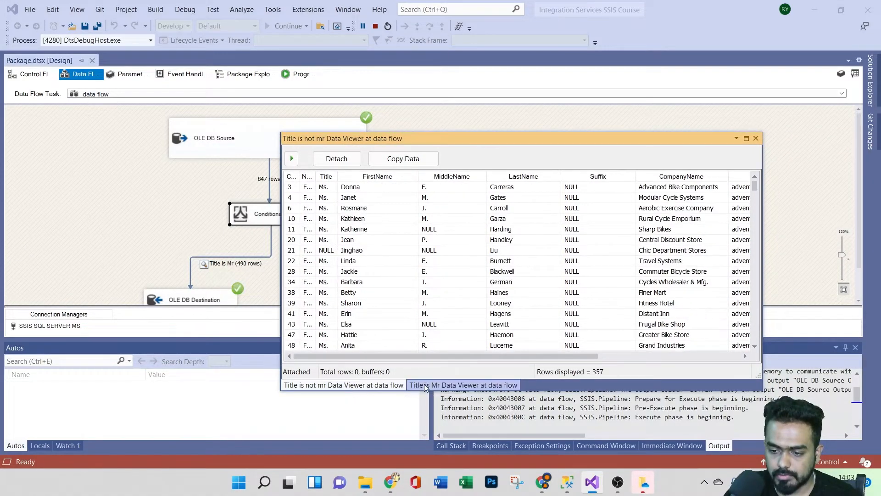
{"action": "left_click", "coordinate": [448, 385]}
{"action": "left_click_drag", "start_coordinate": [472, 142], "coordinate": [424, 294]}
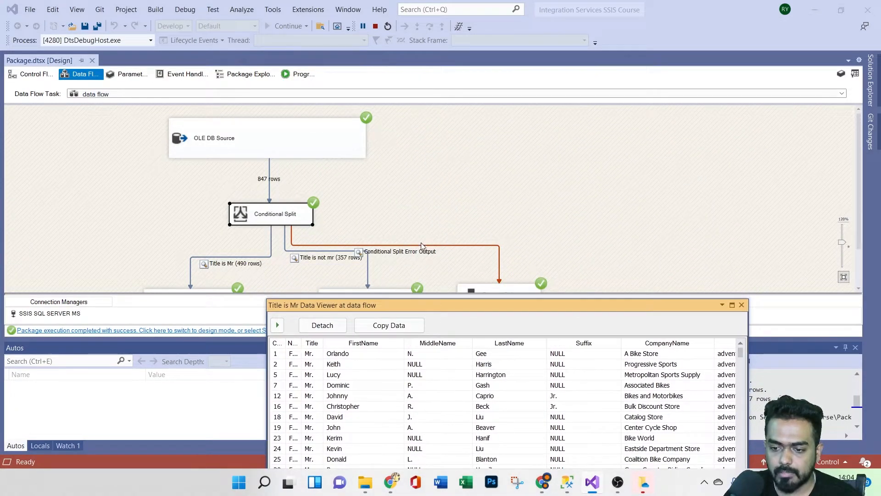
Step: Move the Title is Mr data viewer off the data flow and return the package to design mode
{"action": "left_click_drag", "start_coordinate": [431, 307], "coordinate": [434, 150]}
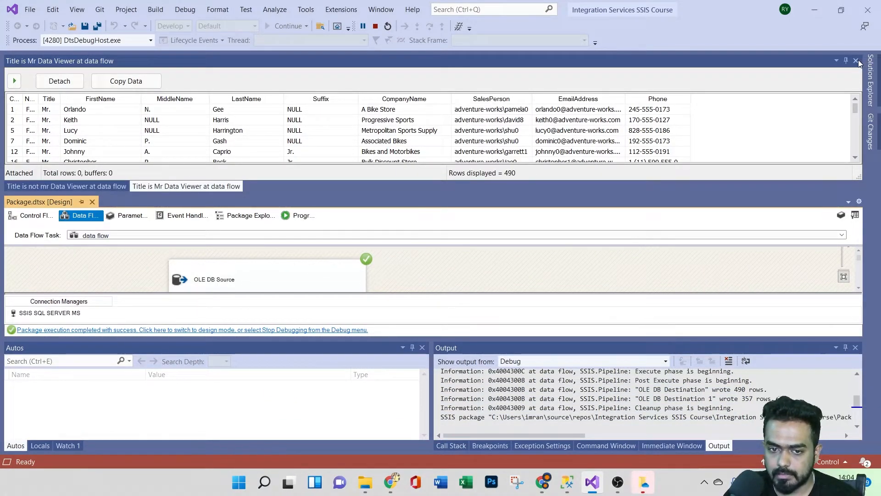
{"action": "left_click", "coordinate": [317, 330]}
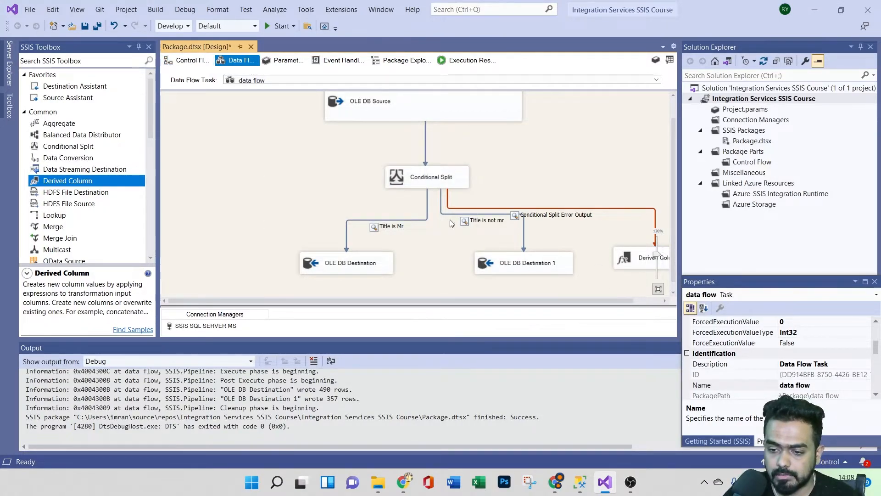
Step: Delete the Conditional Split, both OLE DB destinations and the Derived Column, keeping only the OLE DB Source
{"action": "left_click_drag", "start_coordinate": [335, 301], "coordinate": [379, 303]}
{"action": "left_click_drag", "start_coordinate": [274, 156], "coordinate": [627, 274]}
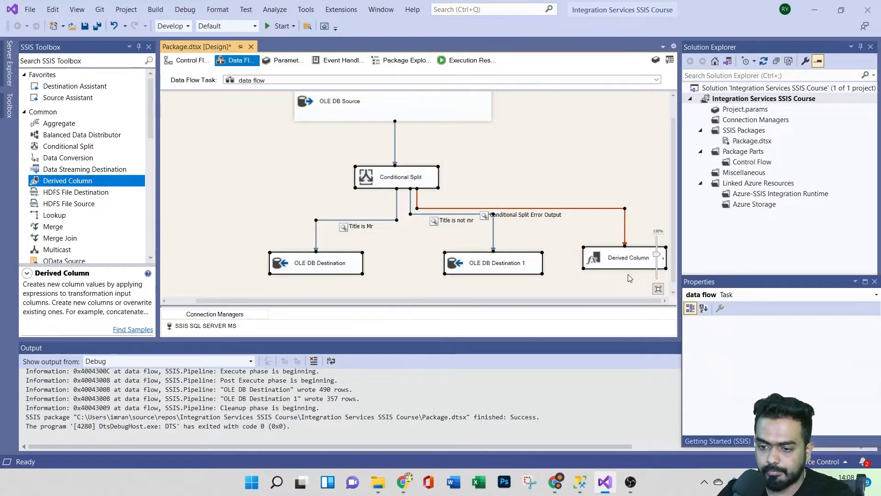
{"action": "key", "text": "Delete"}
Step: Look through the available data flow components, including Other Transforms, and read the description of Row Sampling
{"action": "scroll", "coordinate": [51, 193], "scroll_direction": "down", "scroll_amount": 6}
{"action": "scroll", "coordinate": [51, 192], "scroll_direction": "down", "scroll_amount": 6}
{"action": "scroll", "coordinate": [79, 171], "scroll_direction": "up", "scroll_amount": 7}
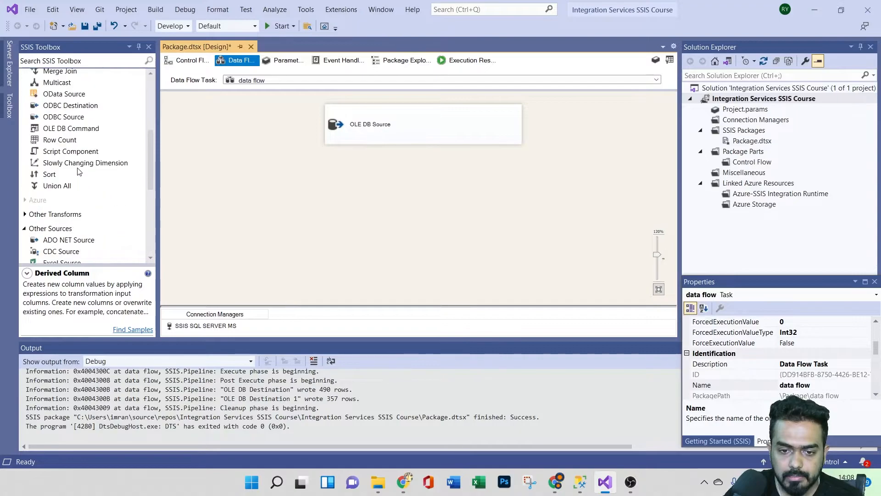
{"action": "scroll", "coordinate": [77, 224], "scroll_direction": "down", "scroll_amount": 2}
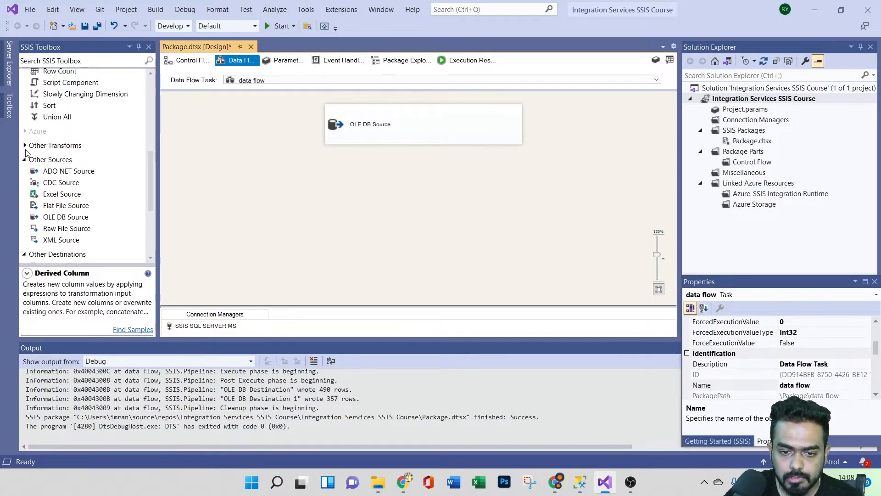
{"action": "left_click", "coordinate": [25, 145]}
{"action": "scroll", "coordinate": [67, 163], "scroll_direction": "down", "scroll_amount": 4}
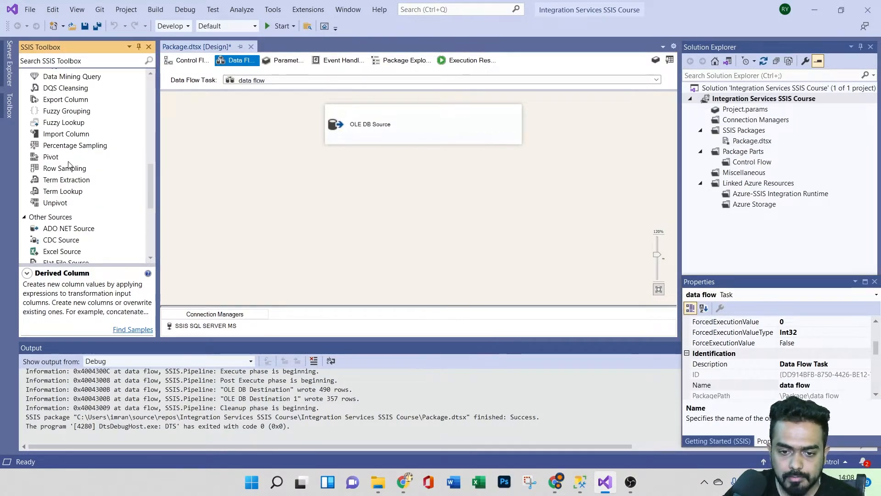
{"action": "scroll", "coordinate": [68, 164], "scroll_direction": "down", "scroll_amount": 6}
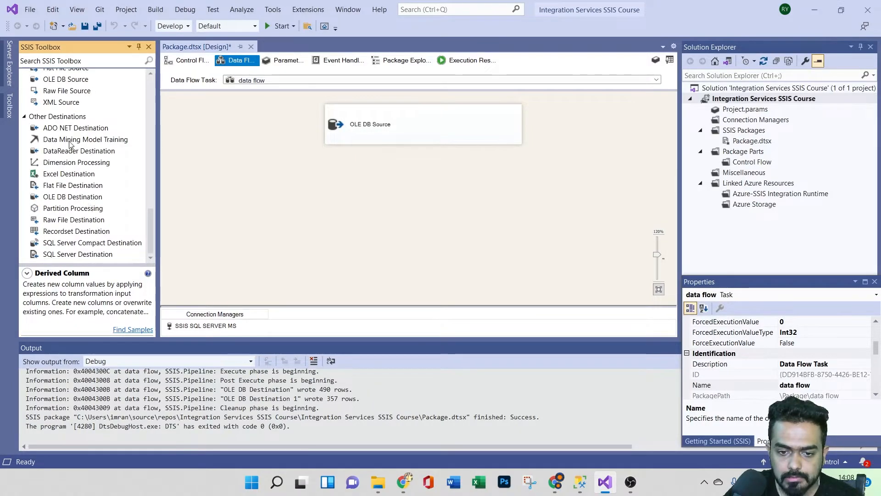
{"action": "scroll", "coordinate": [91, 218], "scroll_direction": "up", "scroll_amount": 15}
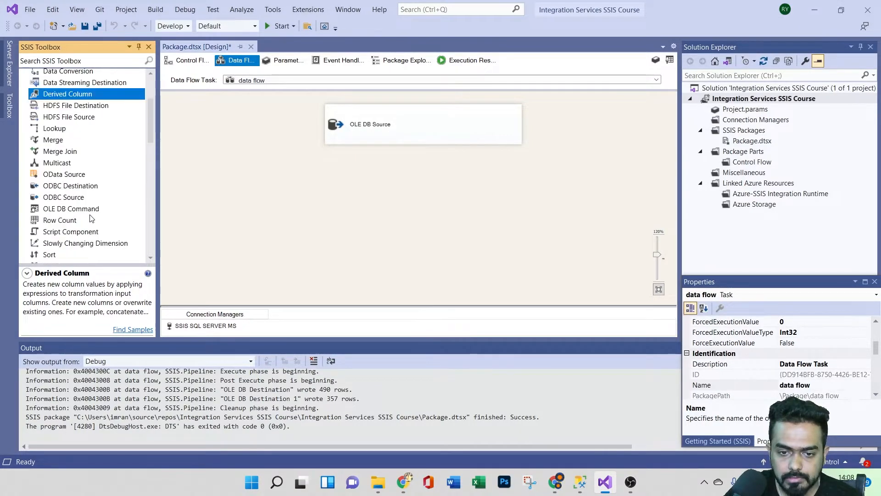
{"action": "scroll", "coordinate": [81, 221], "scroll_direction": "up", "scroll_amount": 2}
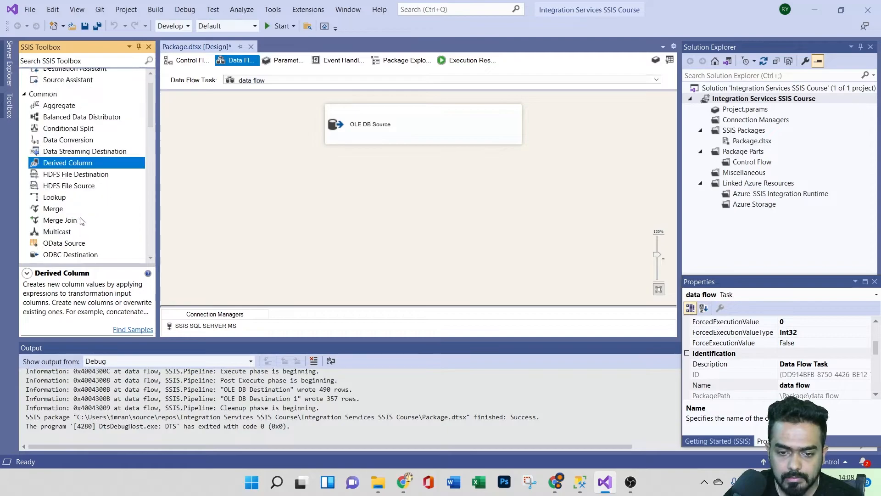
{"action": "scroll", "coordinate": [82, 222], "scroll_direction": "up", "scroll_amount": 1}
{"action": "scroll", "coordinate": [82, 221], "scroll_direction": "down", "scroll_amount": 4}
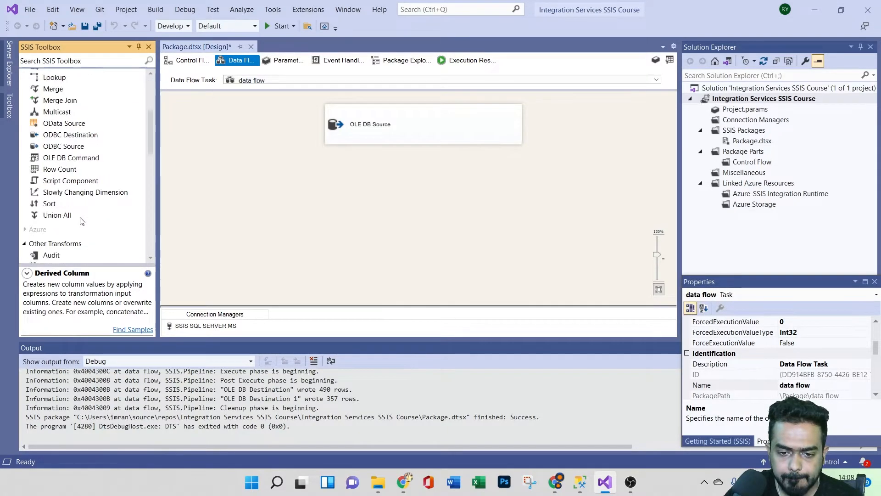
{"action": "scroll", "coordinate": [81, 221], "scroll_direction": "down", "scroll_amount": 6}
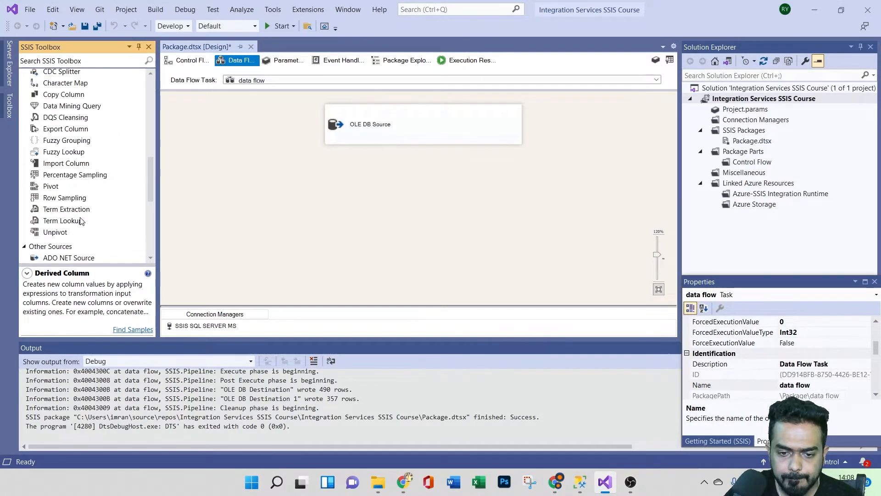
{"action": "scroll", "coordinate": [72, 158], "scroll_direction": "down", "scroll_amount": 4}
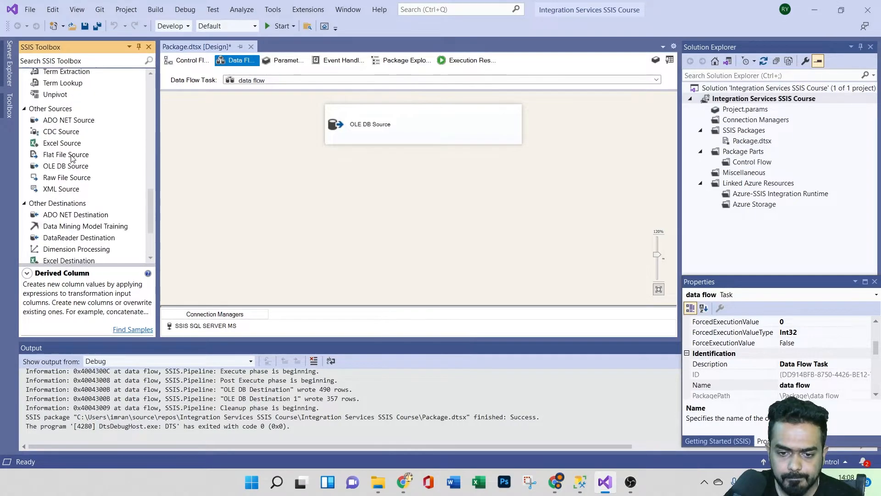
{"action": "scroll", "coordinate": [84, 184], "scroll_direction": "down", "scroll_amount": 3}
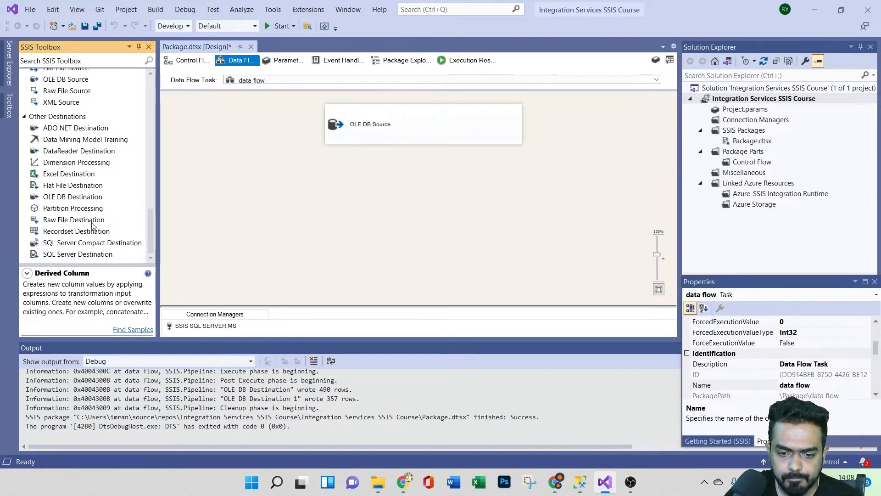
{"action": "scroll", "coordinate": [78, 202], "scroll_direction": "up", "scroll_amount": 6}
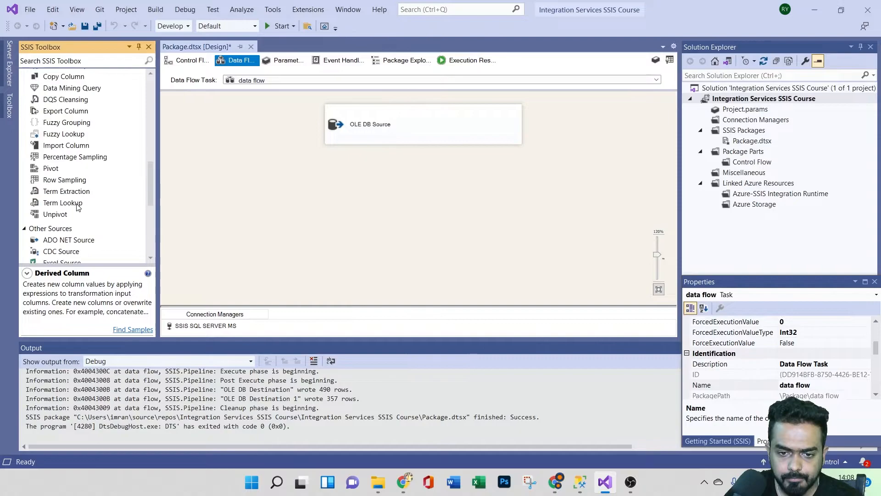
{"action": "left_click", "coordinate": [67, 182]}
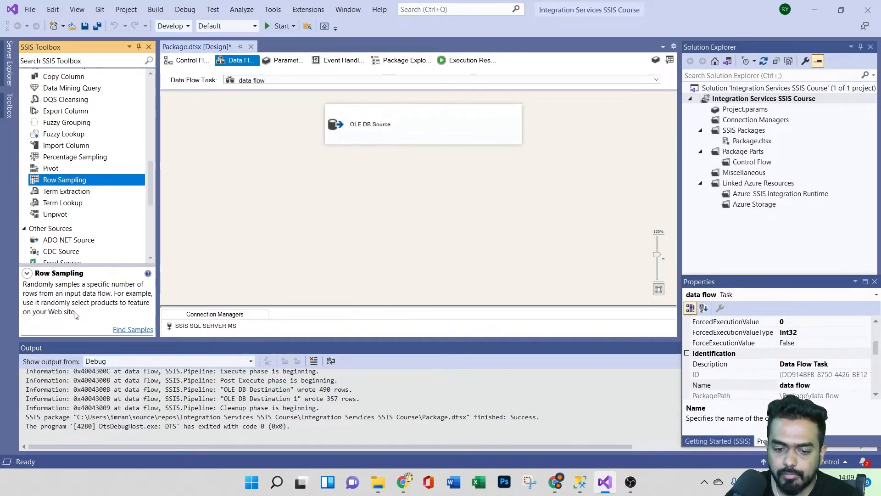
Step: Add a Row Sampling transformation below the OLE DB Source, connect the source to it and enlarge its box
{"action": "left_click_drag", "start_coordinate": [65, 182], "coordinate": [405, 184]}
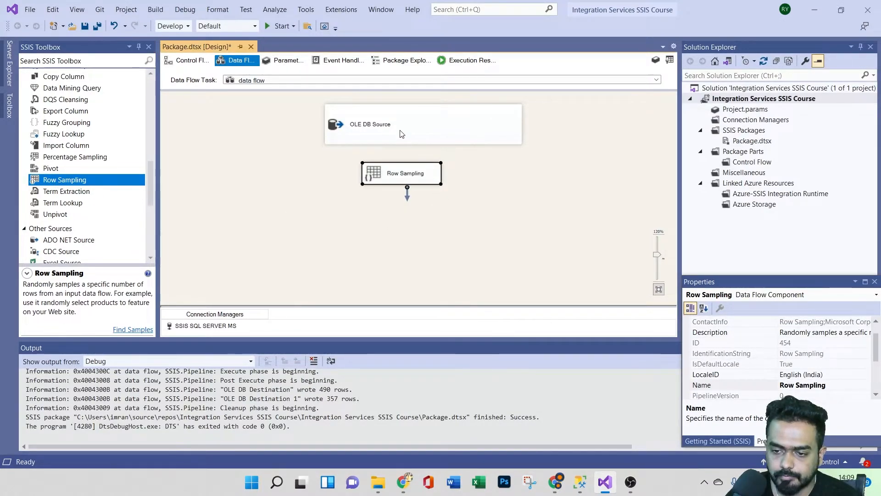
{"action": "left_click", "coordinate": [423, 136]}
{"action": "left_click_drag", "start_coordinate": [423, 151], "coordinate": [422, 185]}
{"action": "left_click", "coordinate": [423, 185]}
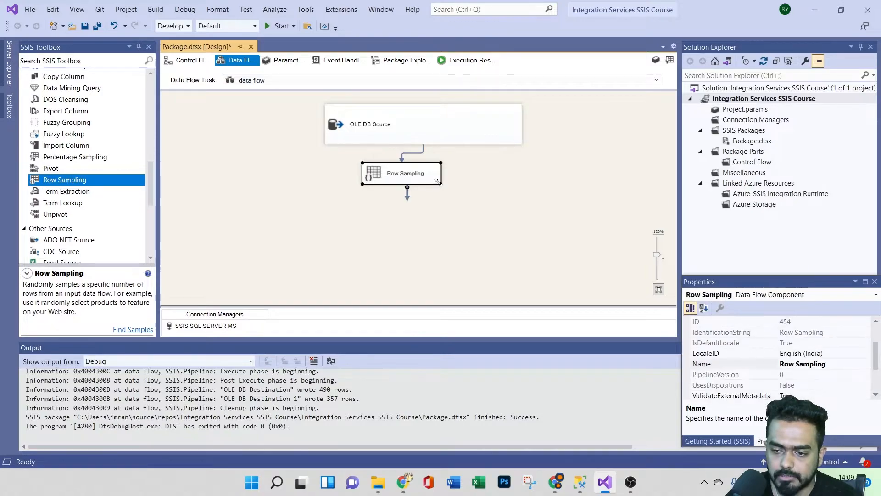
{"action": "left_click_drag", "start_coordinate": [468, 205], "coordinate": [500, 220]}
{"action": "left_click", "coordinate": [418, 253]}
Step: Set the Row Sampling transformation's number of rows to 25 and accept the editor
{"action": "double_click", "coordinate": [418, 179]}
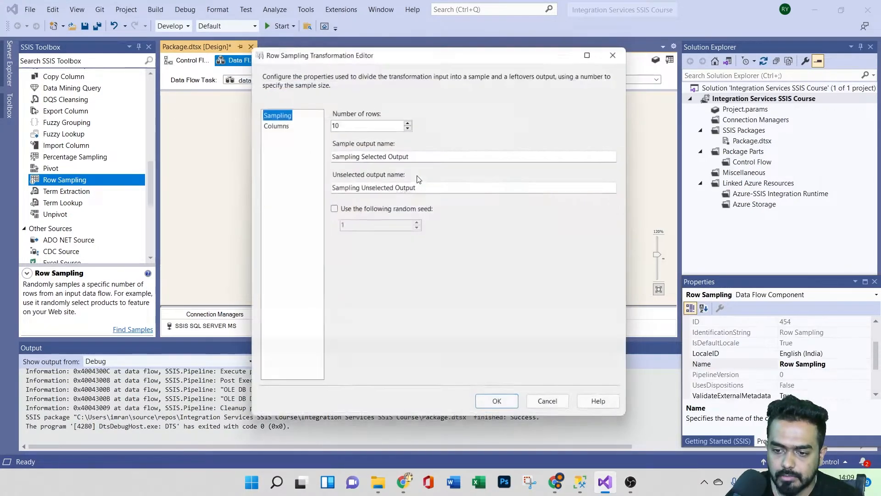
{"action": "left_click", "coordinate": [334, 121]}
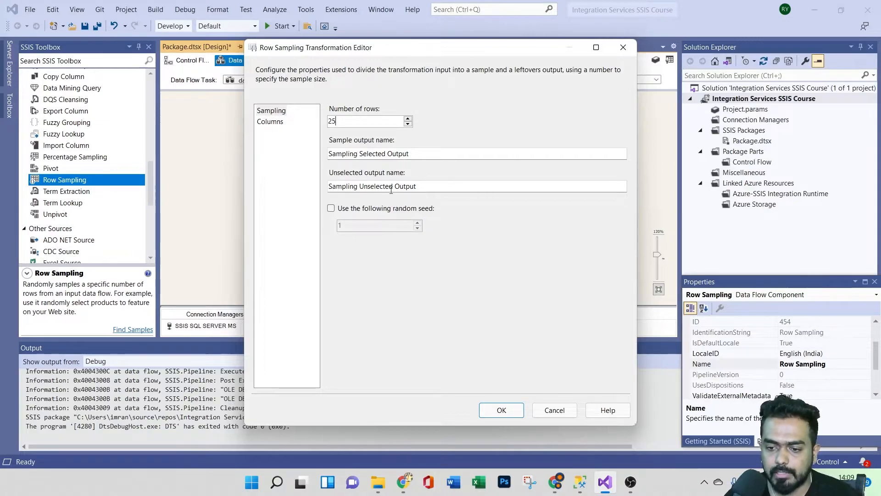
{"action": "left_click", "coordinate": [270, 121]}
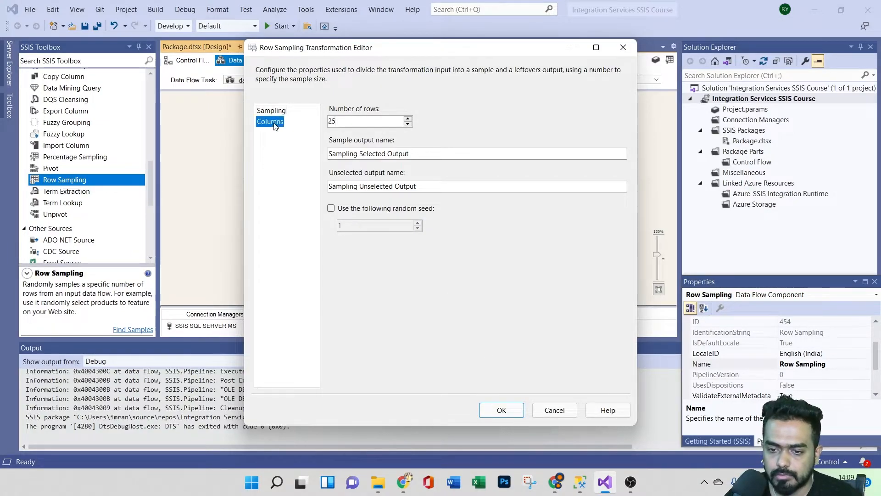
{"action": "left_click", "coordinate": [501, 409]}
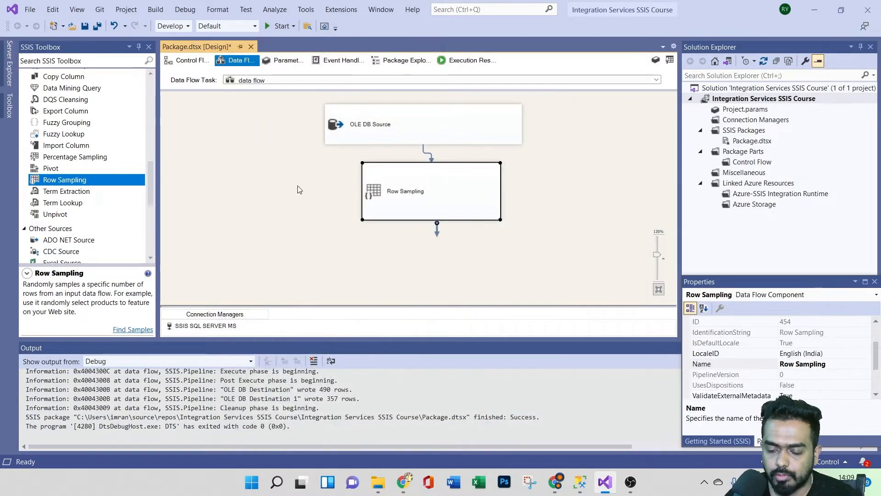
Step: Add two Derived Column transformations side by side below the Row Sampling transformation
{"action": "left_click", "coordinate": [473, 271]}
{"action": "left_click", "coordinate": [400, 191]}
{"action": "left_click", "coordinate": [202, 183]}
{"action": "scroll", "coordinate": [67, 171], "scroll_direction": "up", "scroll_amount": 10}
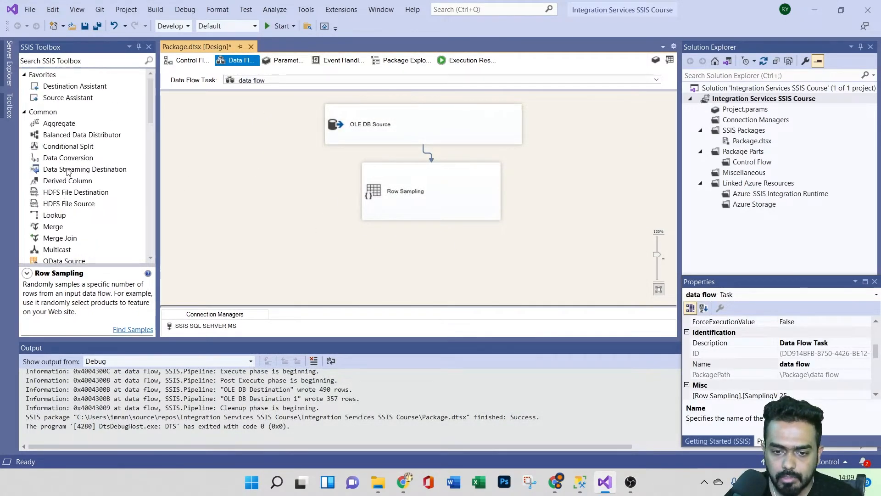
{"action": "left_click_drag", "start_coordinate": [68, 180], "coordinate": [360, 263]}
{"action": "left_click", "coordinate": [425, 190]}
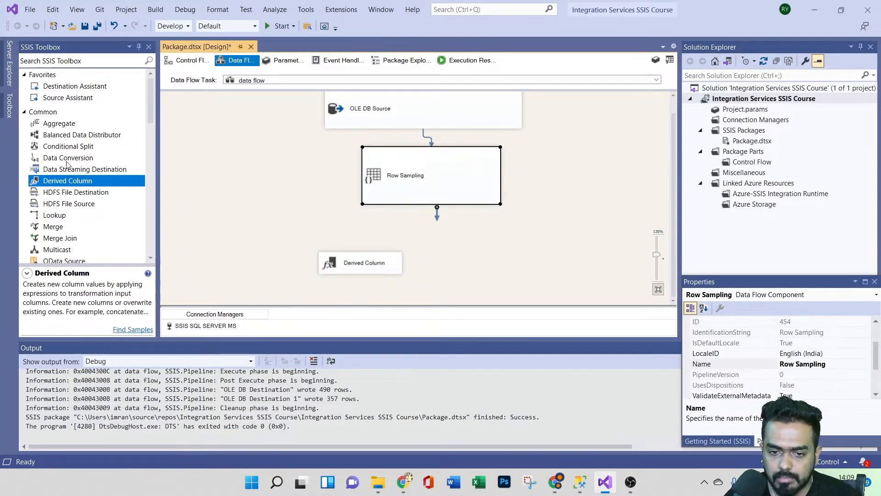
{"action": "left_click", "coordinate": [63, 183]}
{"action": "left_click_drag", "start_coordinate": [497, 266], "coordinate": [498, 266]}
Step: Connect Row Sampling's Sampling Selected Output to the first Derived Column and its Sampling Unselected Output to the second
{"action": "left_click", "coordinate": [433, 191]}
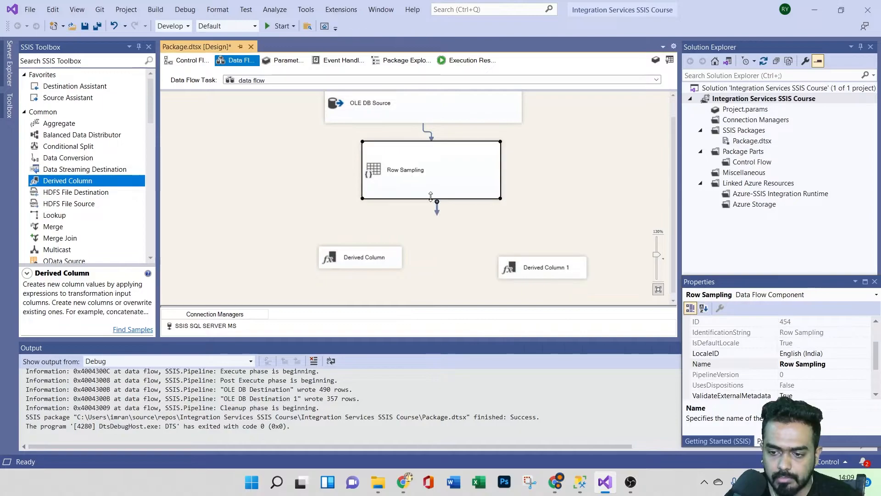
{"action": "left_click_drag", "start_coordinate": [436, 212], "coordinate": [354, 247]}
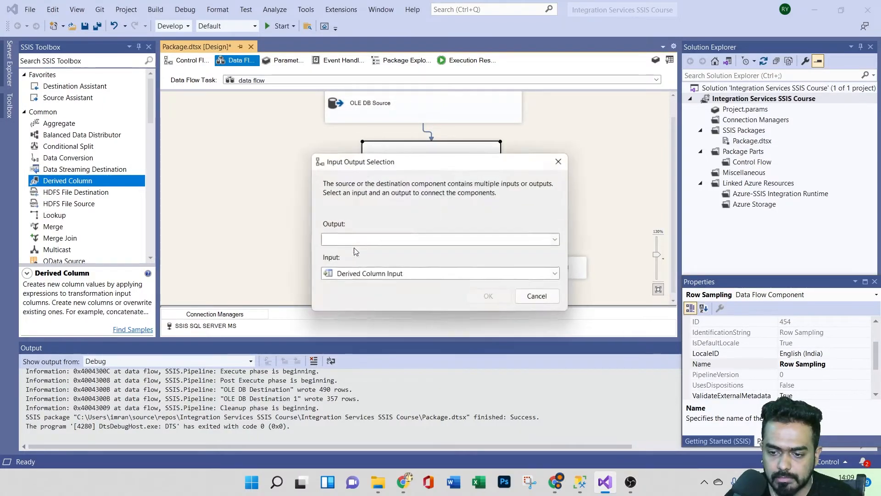
{"action": "left_click", "coordinate": [385, 241]}
{"action": "left_click", "coordinate": [381, 251]}
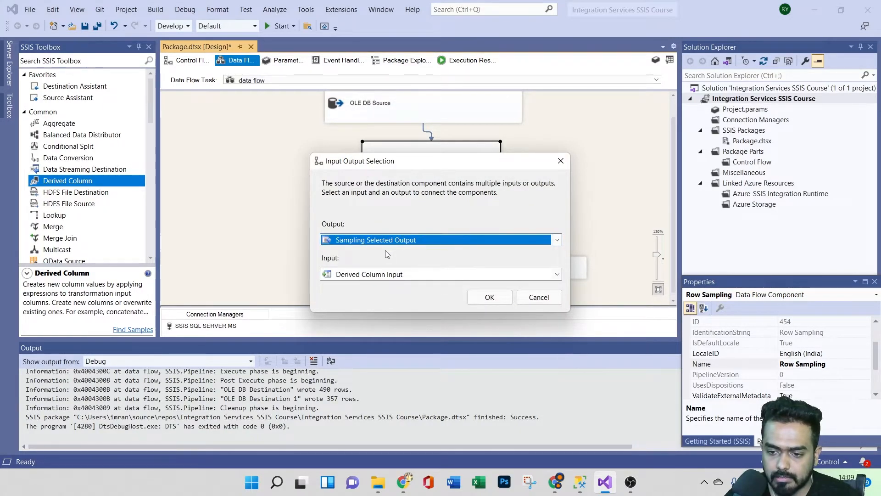
{"action": "left_click", "coordinate": [487, 298]}
{"action": "left_click", "coordinate": [442, 215]}
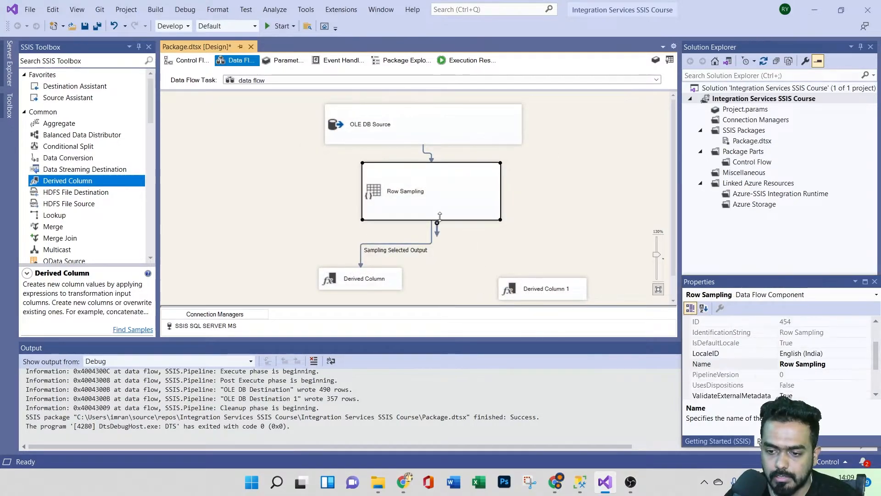
{"action": "left_click_drag", "start_coordinate": [437, 229], "coordinate": [532, 284]}
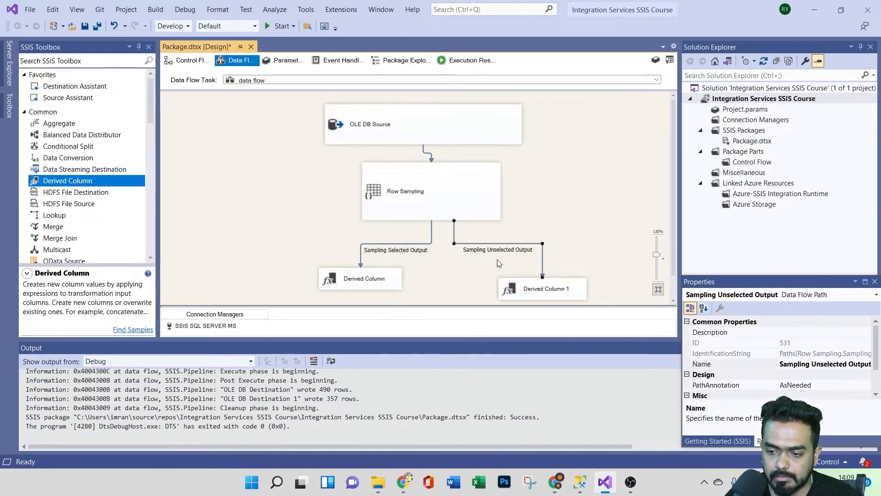
Step: Rename the Derived Column that receives the Sampling Selected Output as selected
{"action": "right_click", "coordinate": [364, 278]}
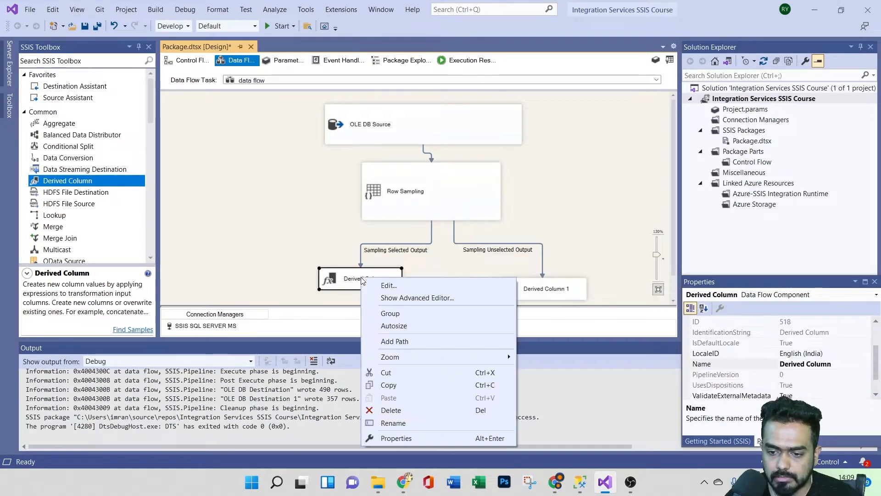
{"action": "left_click", "coordinate": [394, 423]}
{"action": "type", "text": "selected"}
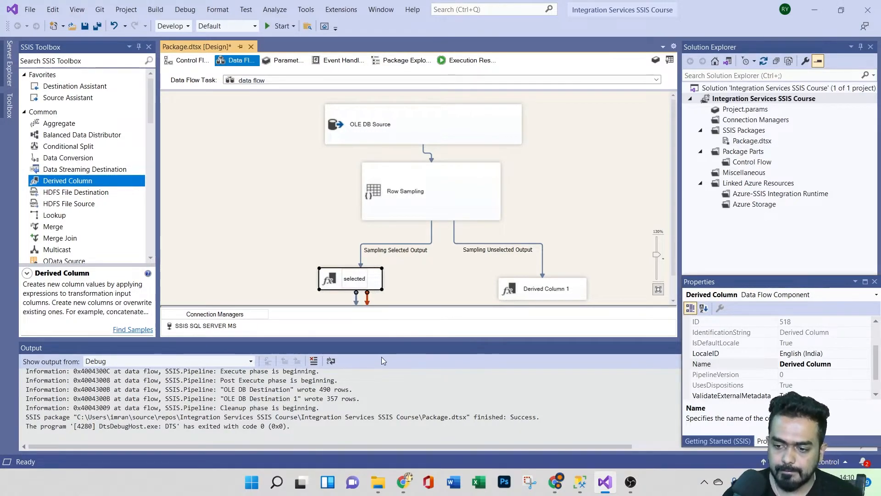
{"action": "left_click", "coordinate": [582, 242]}
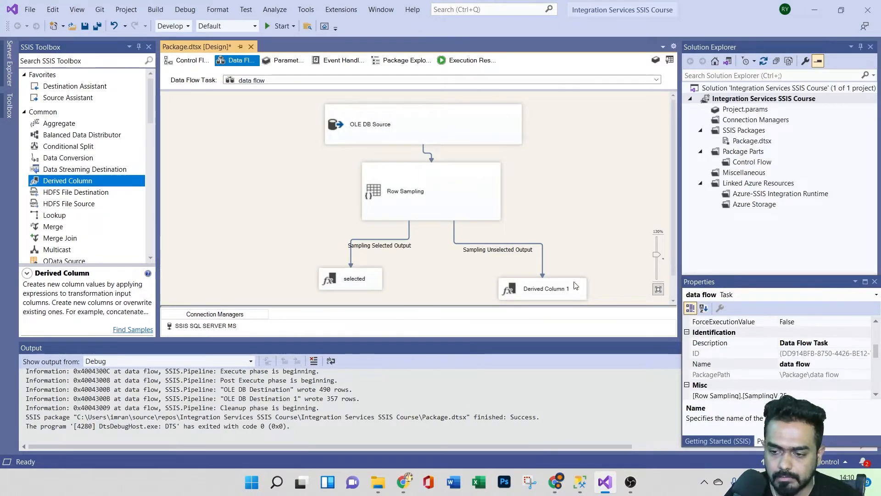
Step: Rename the Derived Column that receives the Sampling Unselected Output as unselected
{"action": "right_click", "coordinate": [556, 287]}
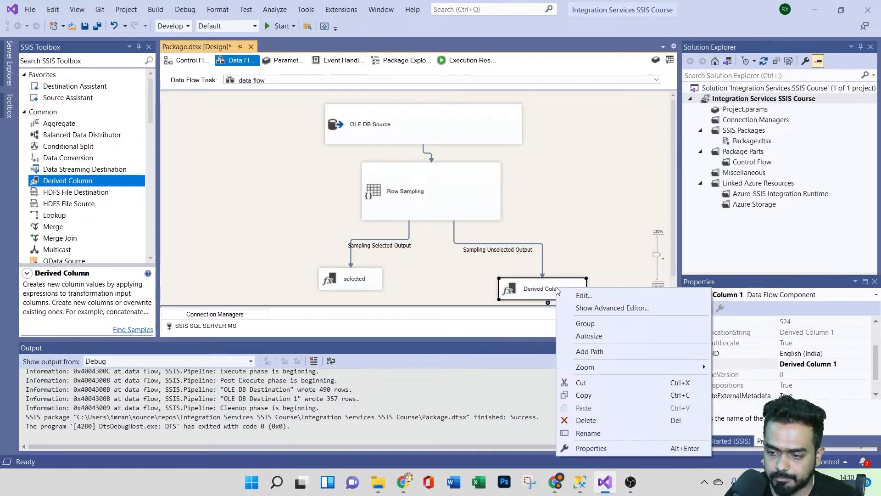
{"action": "left_click", "coordinate": [583, 432]}
{"action": "type", "text": "uns"}
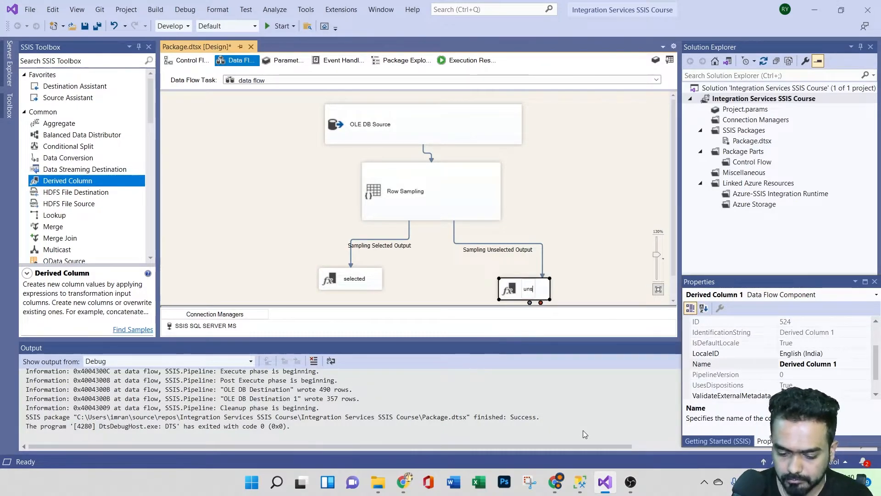
{"action": "type", "text": "elected"}
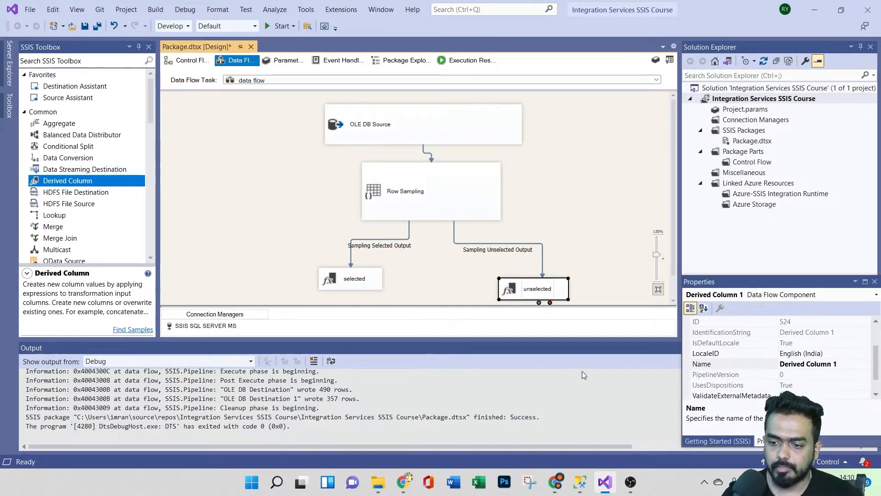
{"action": "left_click", "coordinate": [459, 285]}
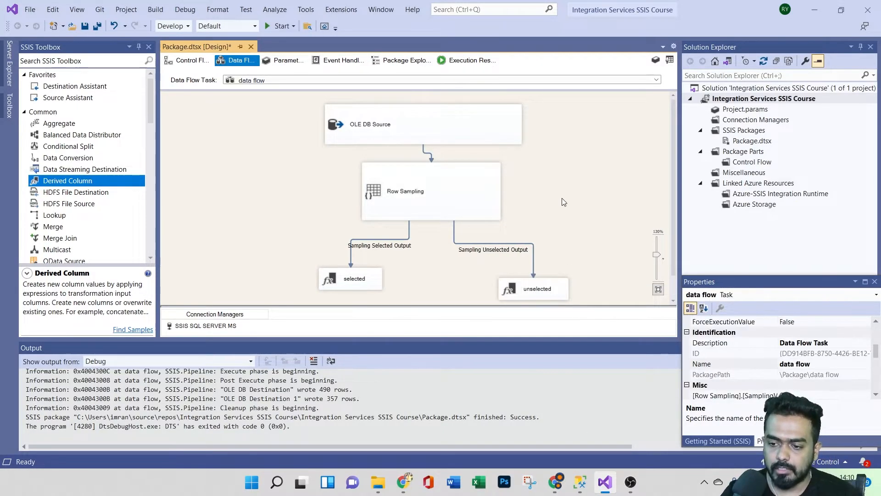
Step: Enable a data viewer on the Sampling Selected Output path between Row Sampling and selected
{"action": "left_click", "coordinate": [399, 239]}
{"action": "right_click", "coordinate": [403, 240]}
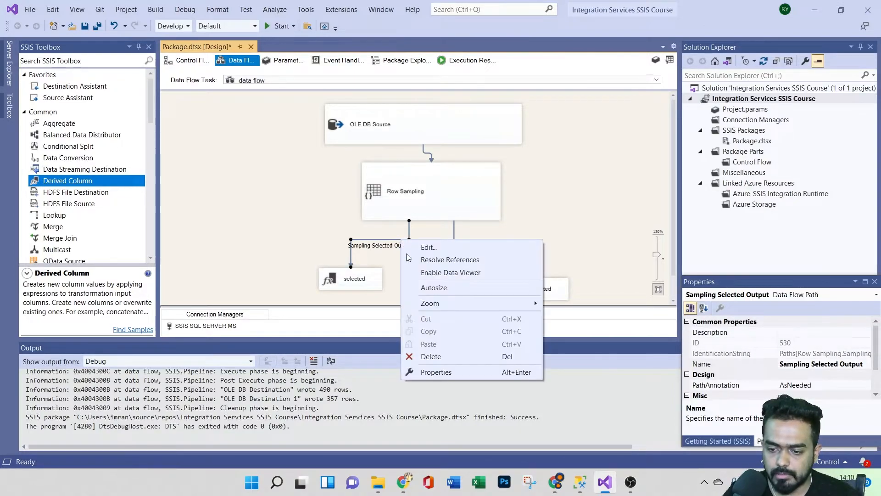
{"action": "left_click", "coordinate": [450, 272]}
{"action": "left_click", "coordinate": [579, 200]}
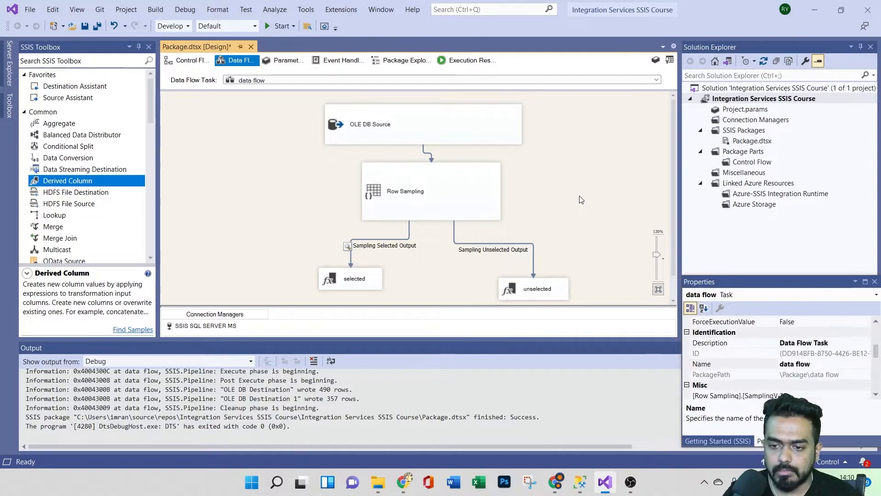
Step: Run the package, dock the data viewer below the design surface, examine the sampled customer rows and stop the run
{"action": "left_click", "coordinate": [275, 27]}
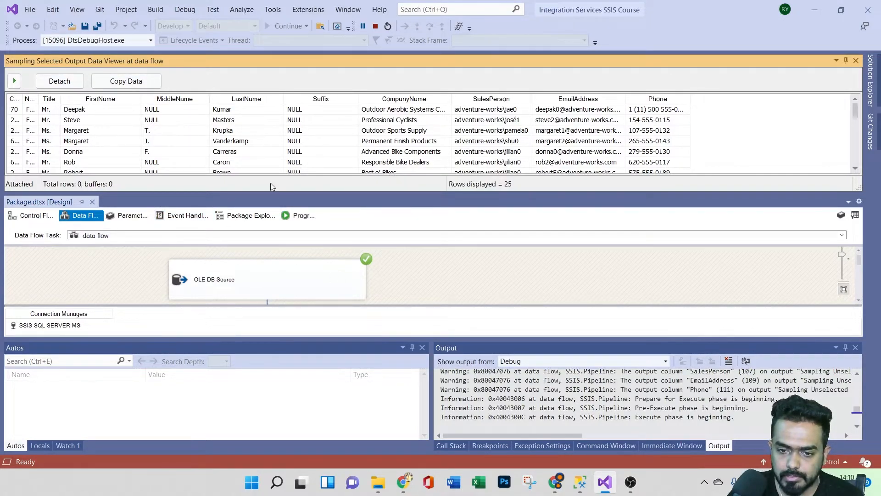
{"action": "left_click_drag", "start_coordinate": [210, 57], "coordinate": [437, 242]}
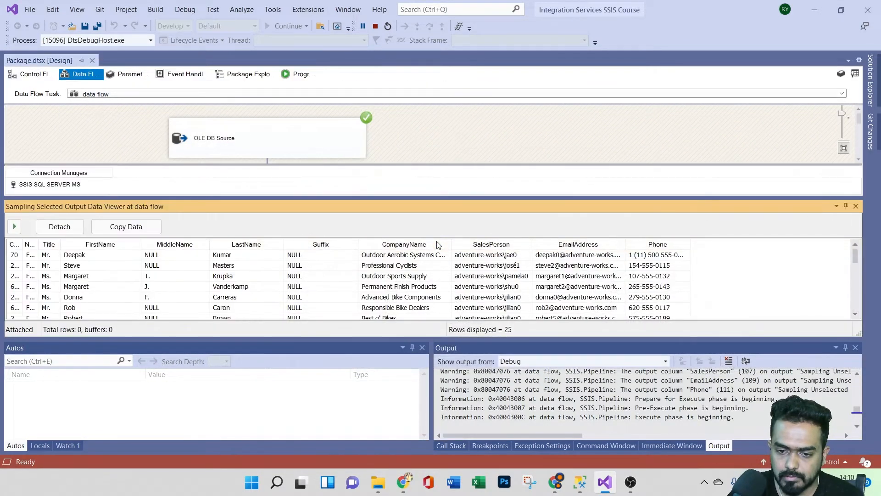
{"action": "scroll", "coordinate": [213, 279], "scroll_direction": "down", "scroll_amount": 5}
{"action": "scroll", "coordinate": [213, 279], "scroll_direction": "up", "scroll_amount": 5}
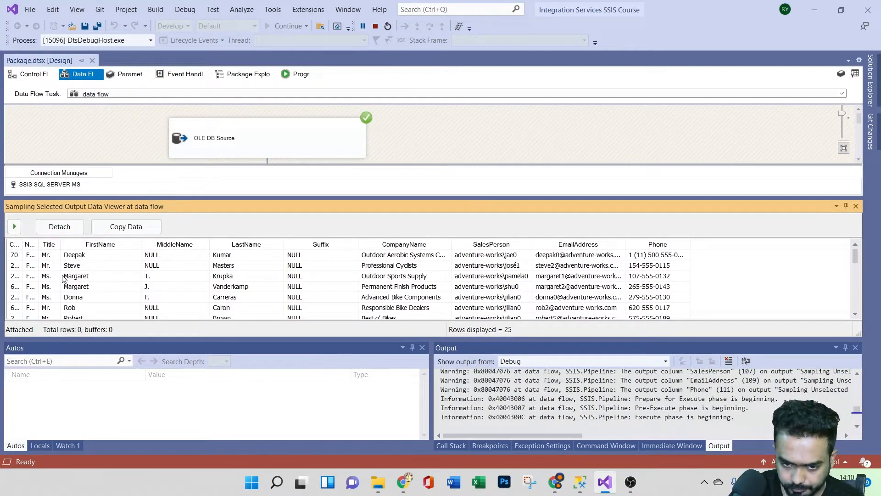
{"action": "scroll", "coordinate": [174, 282], "scroll_direction": "down", "scroll_amount": 7}
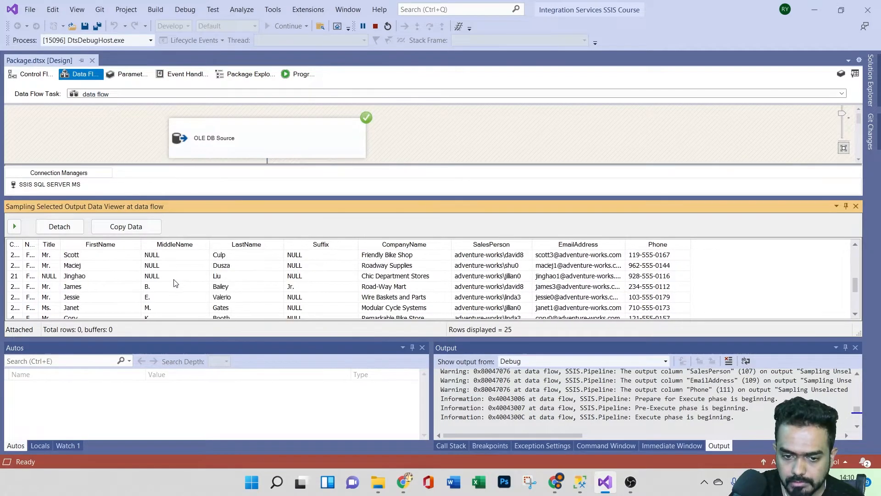
{"action": "scroll", "coordinate": [175, 282], "scroll_direction": "up", "scroll_amount": 3}
{"action": "scroll", "coordinate": [174, 281], "scroll_direction": "up", "scroll_amount": 4}
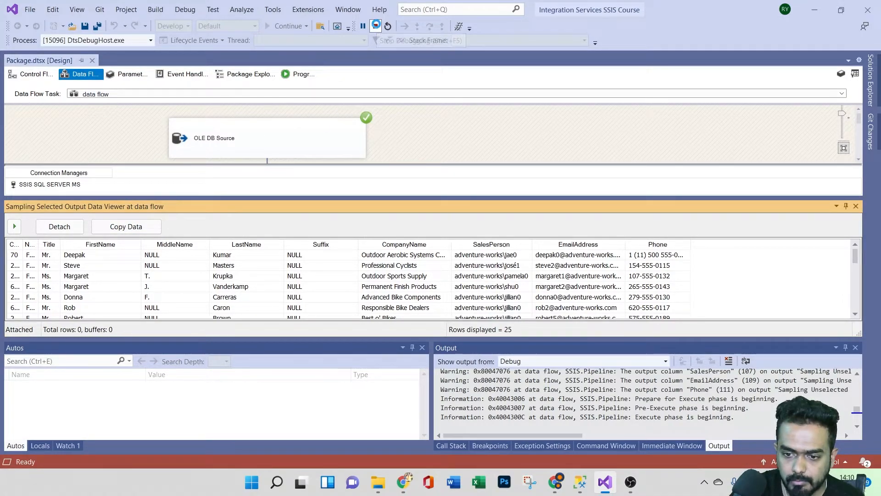
{"action": "left_click", "coordinate": [375, 26]}
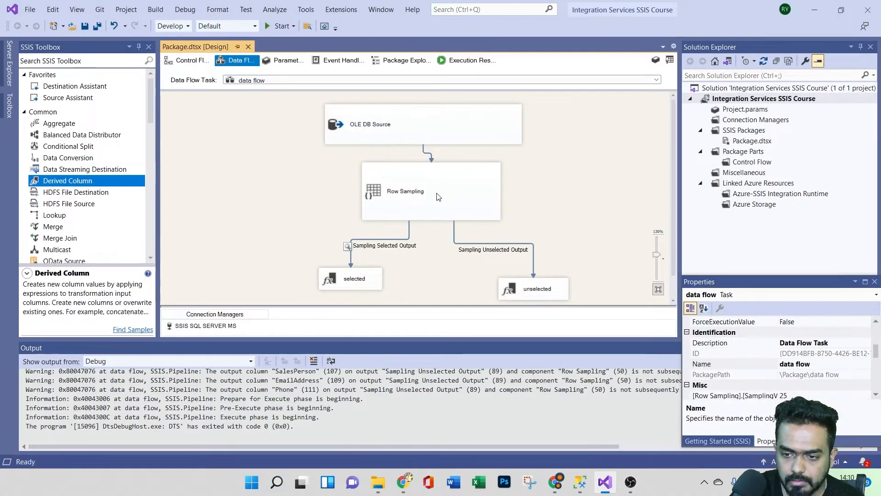
Step: Run the package two more times, widening the viewer's CustomerID column to compare the sampled customers, and stop each run
{"action": "left_click", "coordinate": [280, 26]}
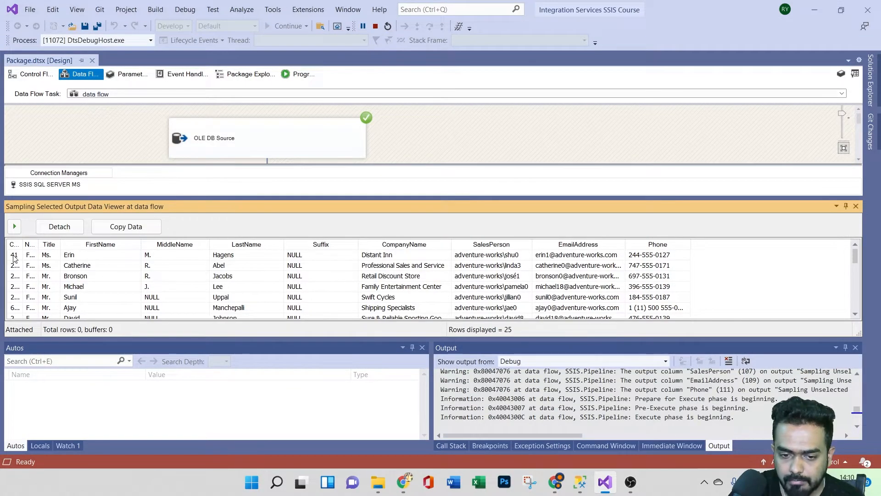
{"action": "left_click_drag", "start_coordinate": [22, 244], "coordinate": [93, 251]}
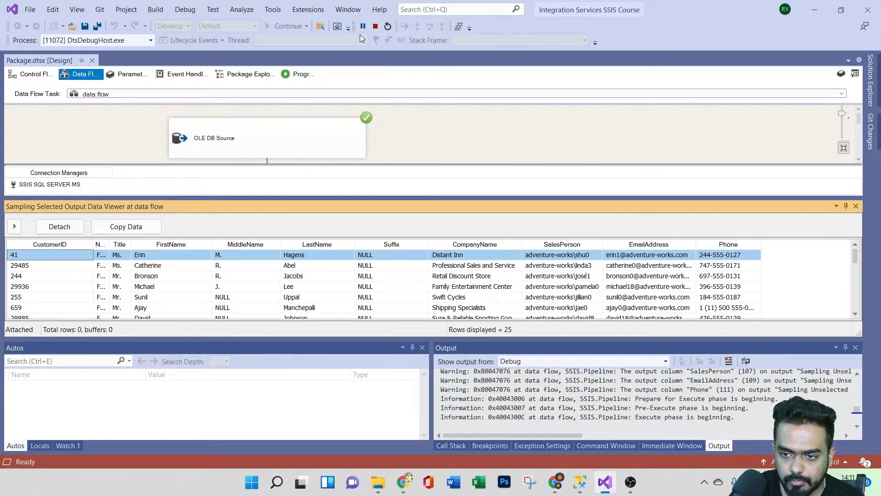
{"action": "left_click", "coordinate": [376, 26]}
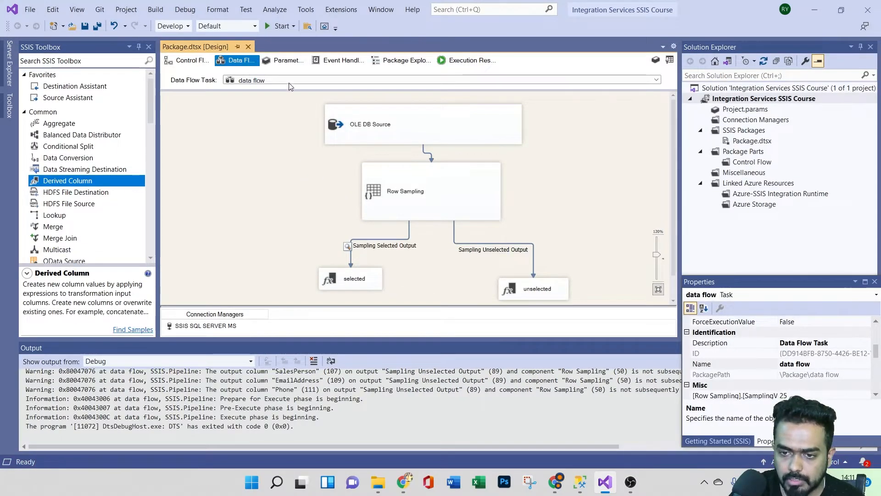
{"action": "left_click", "coordinate": [280, 26]}
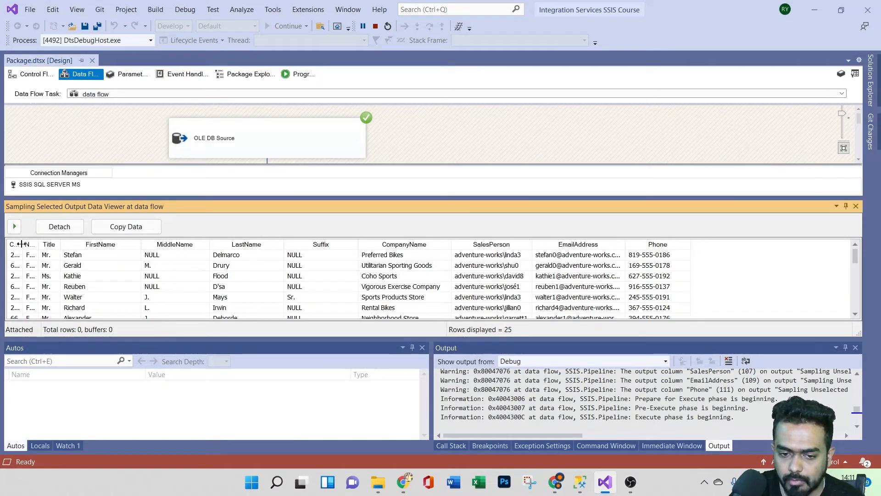
{"action": "double_click", "coordinate": [22, 243]}
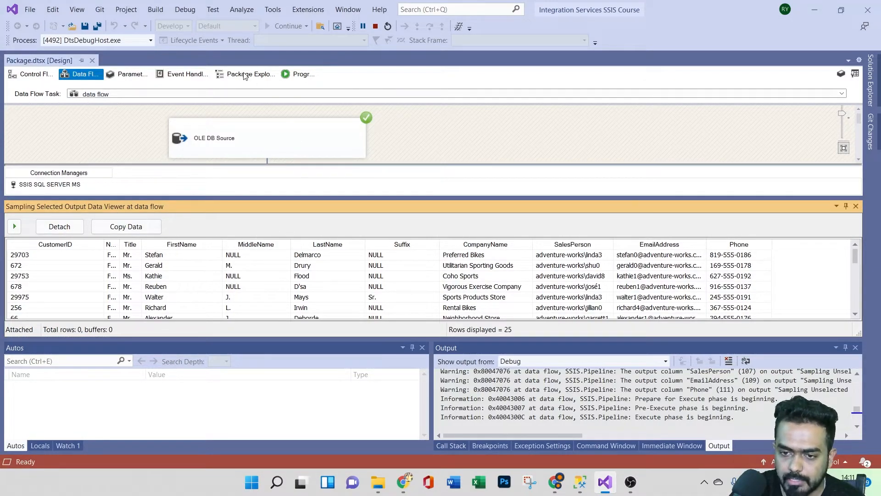
{"action": "left_click", "coordinate": [375, 26]}
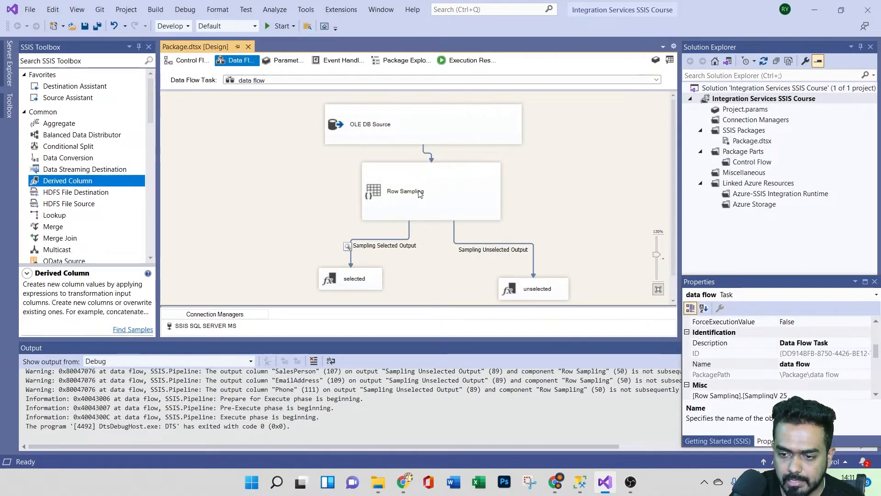
Step: Make the Row Sampling transformation use the random seed 1
{"action": "double_click", "coordinate": [419, 190]}
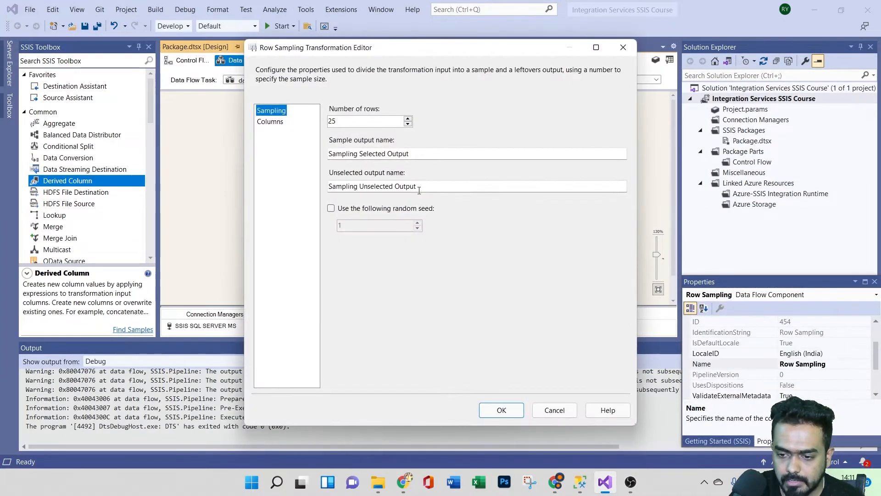
{"action": "left_click", "coordinate": [331, 209]}
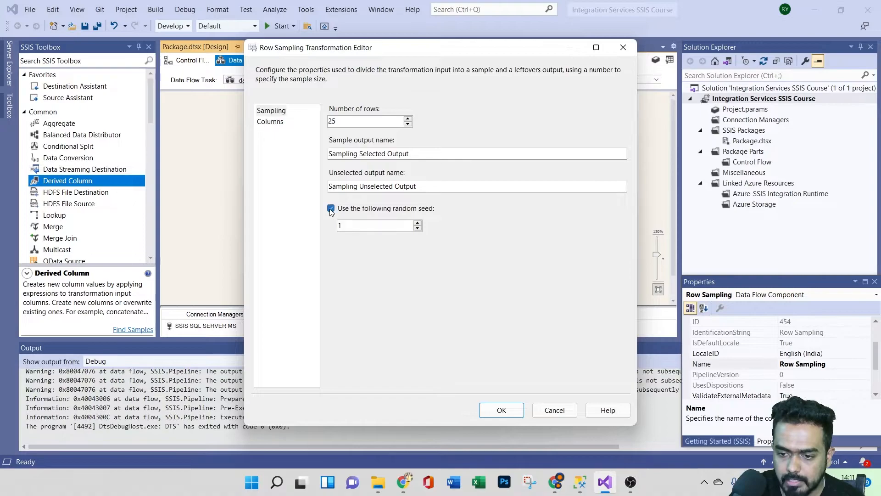
{"action": "left_click", "coordinate": [485, 441]}
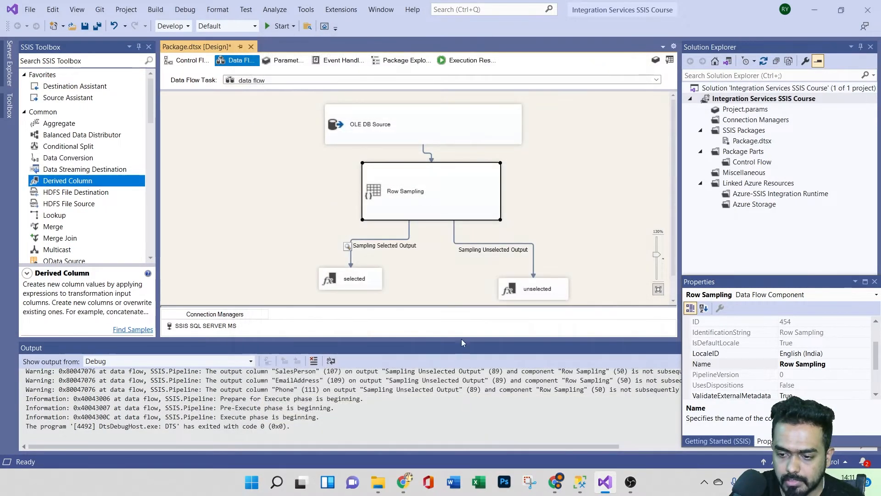
Step: Run the package twice with the fixed random seed and compare the CustomerID values of the sampled rows
{"action": "left_click", "coordinate": [274, 26]}
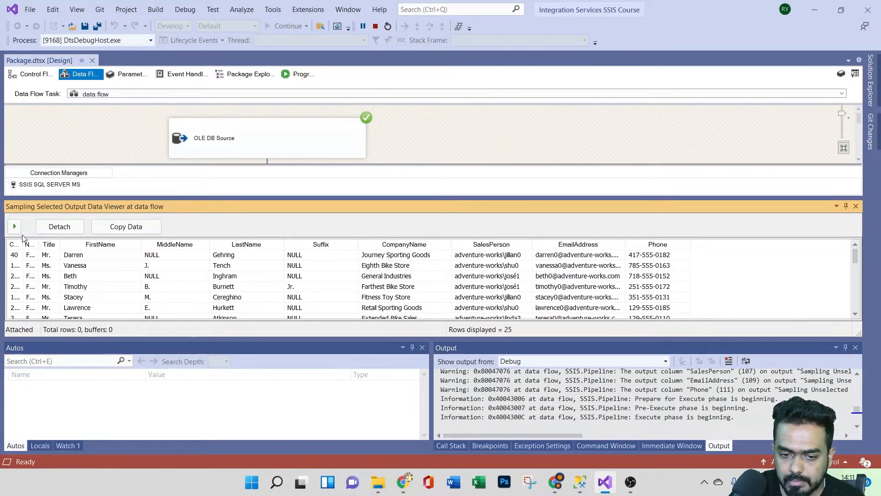
{"action": "left_click_drag", "start_coordinate": [22, 245], "coordinate": [94, 244]}
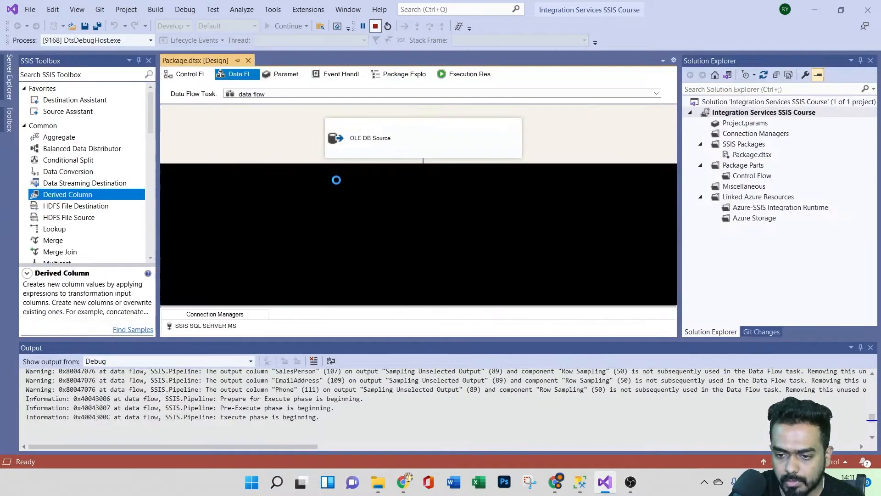
{"action": "left_click", "coordinate": [277, 27]}
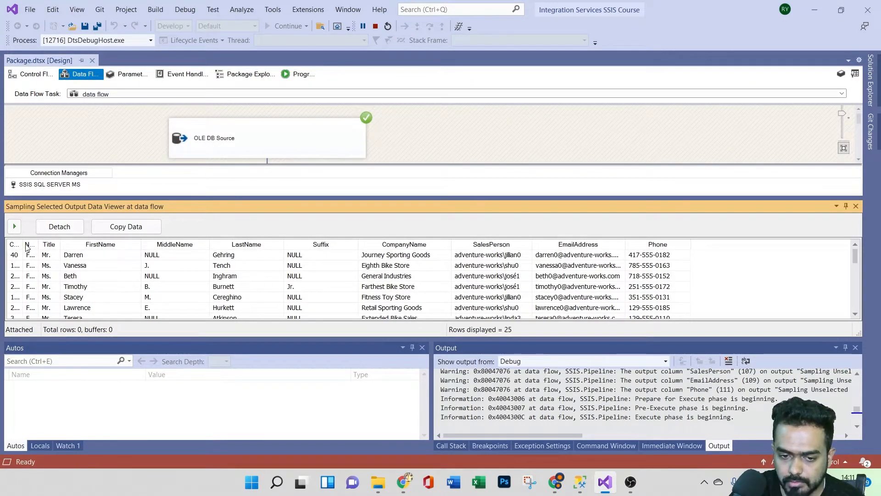
{"action": "left_click_drag", "start_coordinate": [23, 244], "coordinate": [96, 244]}
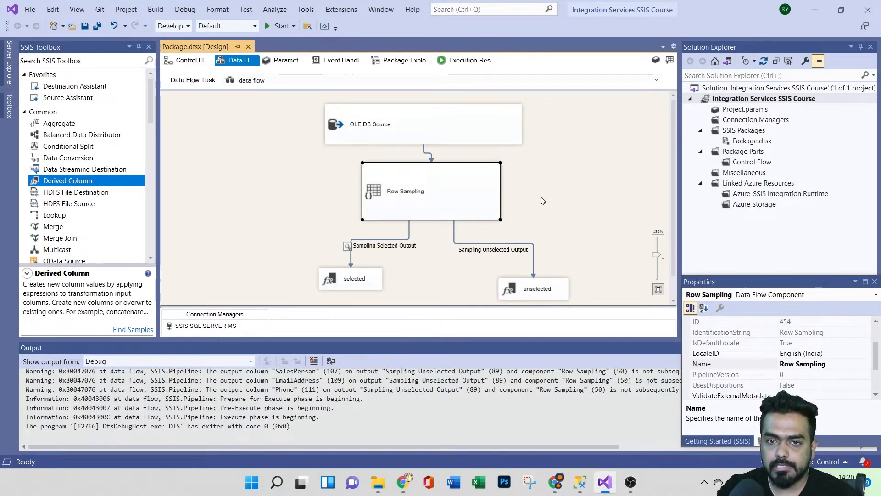
Step: Delete Row Sampling and the selected and unselected Derived Columns from the data flow, keeping only the OLE DB Source
{"action": "scroll", "coordinate": [579, 203], "scroll_direction": "down", "scroll_amount": 1}
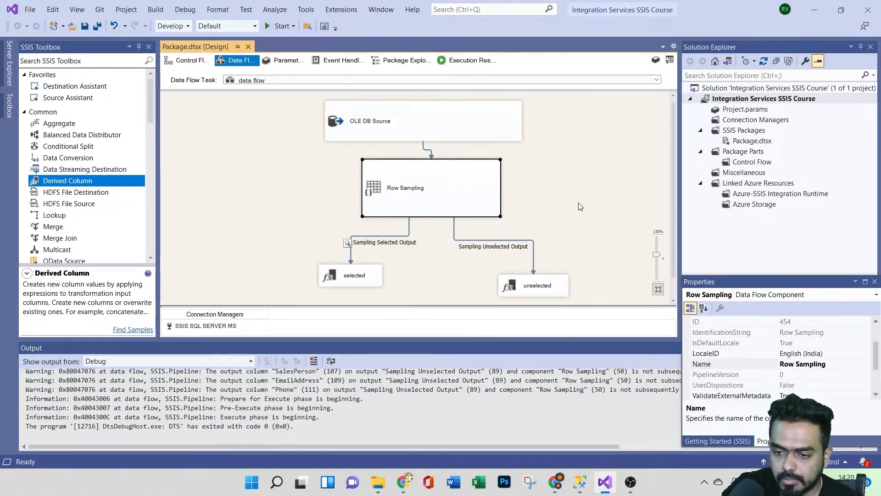
{"action": "scroll", "coordinate": [578, 202], "scroll_direction": "down", "scroll_amount": 1}
{"action": "left_click_drag", "start_coordinate": [265, 137], "coordinate": [533, 266]}
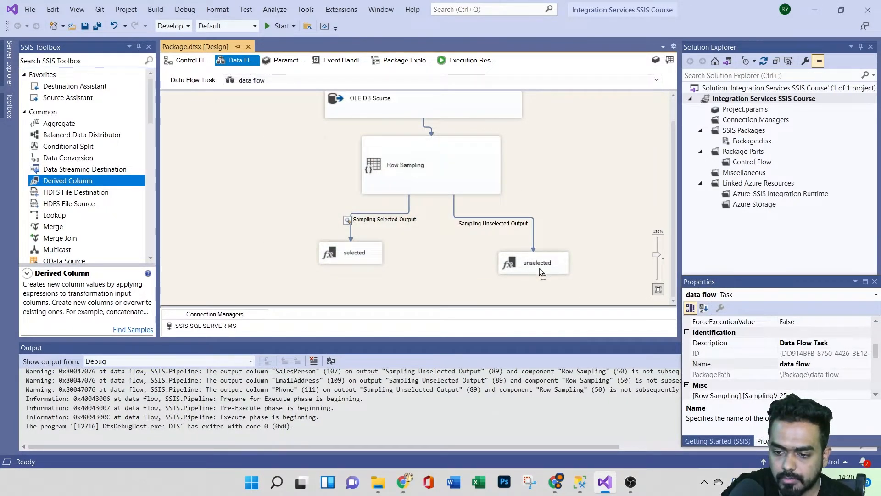
{"action": "left_click_drag", "start_coordinate": [294, 134], "coordinate": [573, 279]}
{"action": "key", "text": "Delete"}
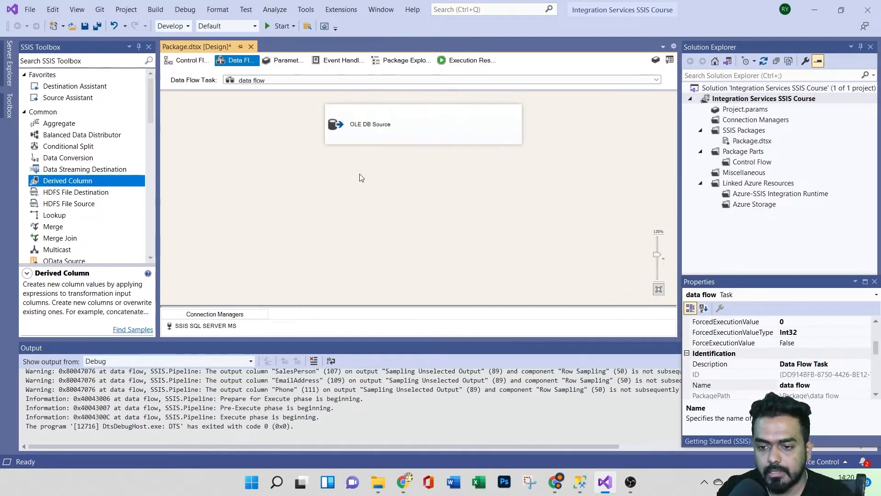
Step: Add an Aggregate transformation below the OLE DB Source
{"action": "scroll", "coordinate": [88, 205], "scroll_direction": "down", "scroll_amount": 2}
{"action": "scroll", "coordinate": [82, 183], "scroll_direction": "up", "scroll_amount": 2}
{"action": "left_click_drag", "start_coordinate": [59, 123], "coordinate": [392, 208]}
Step: Autosize the OLE DB Source box in the data flow
{"action": "left_click", "coordinate": [379, 133]}
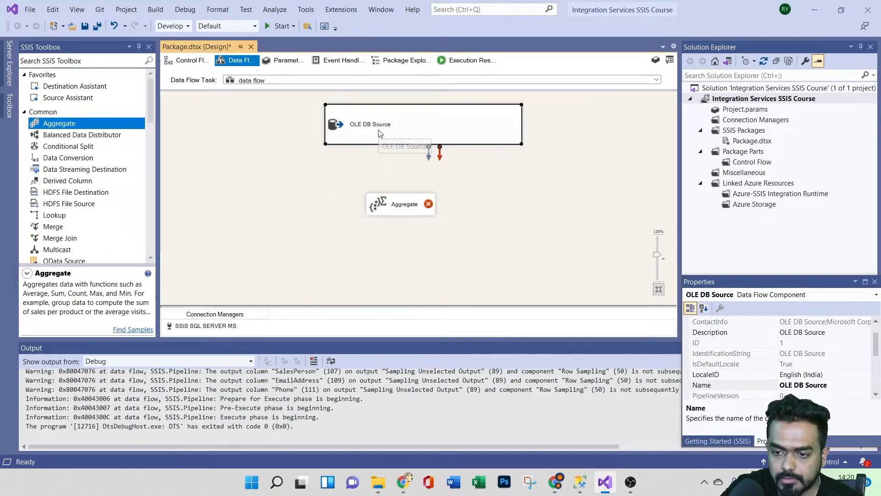
{"action": "right_click", "coordinate": [384, 127]}
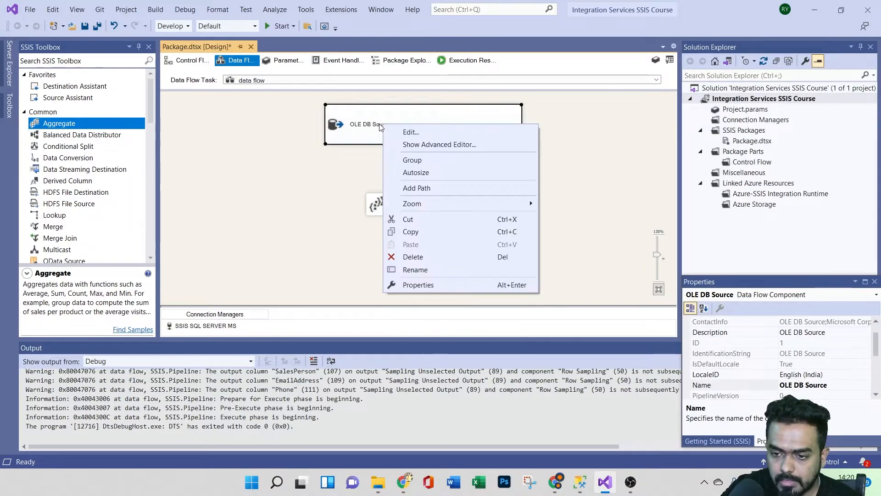
{"action": "left_click", "coordinate": [368, 128]}
{"action": "left_click", "coordinate": [368, 127]}
{"action": "left_click", "coordinate": [426, 131]}
Step: Set the OLE DB Source to read from the table [dbo].[CustomerAddress]
{"action": "double_click", "coordinate": [369, 115]}
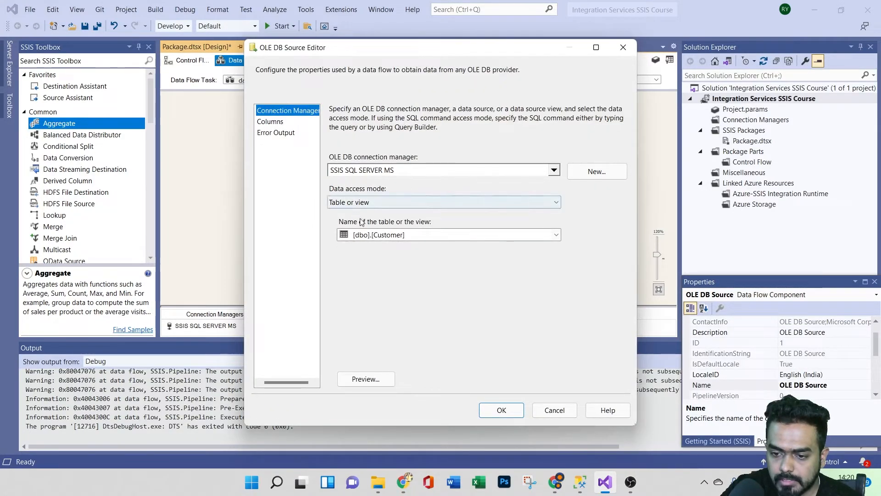
{"action": "left_click", "coordinate": [407, 234]}
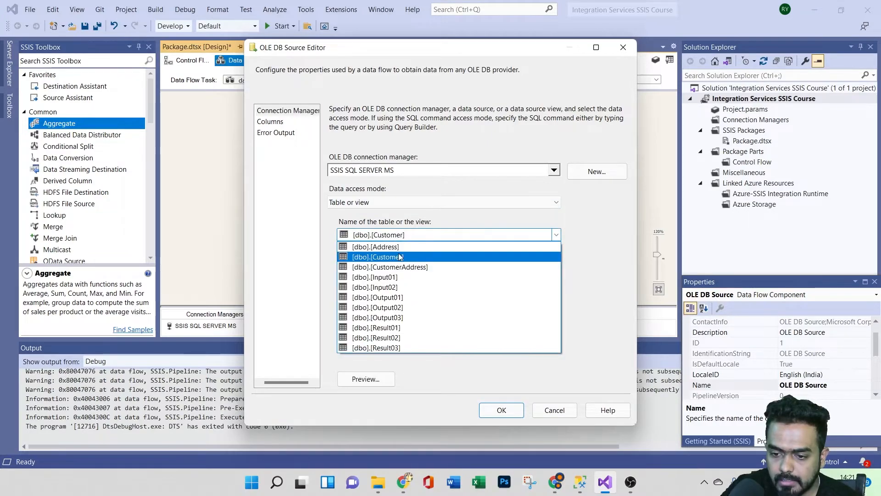
{"action": "left_click", "coordinate": [404, 266]}
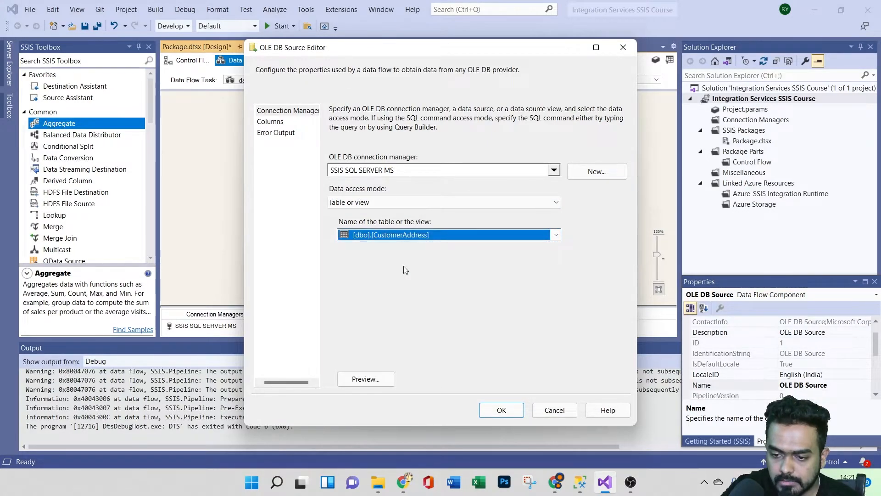
{"action": "left_click", "coordinate": [491, 410]}
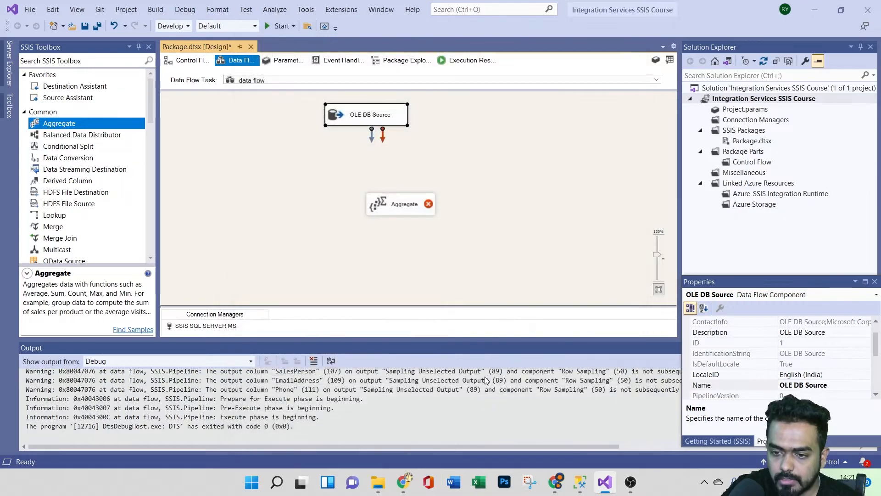
Step: Preview the CustomerAddress rows in the OLE DB Source and close its editor
{"action": "double_click", "coordinate": [402, 122]}
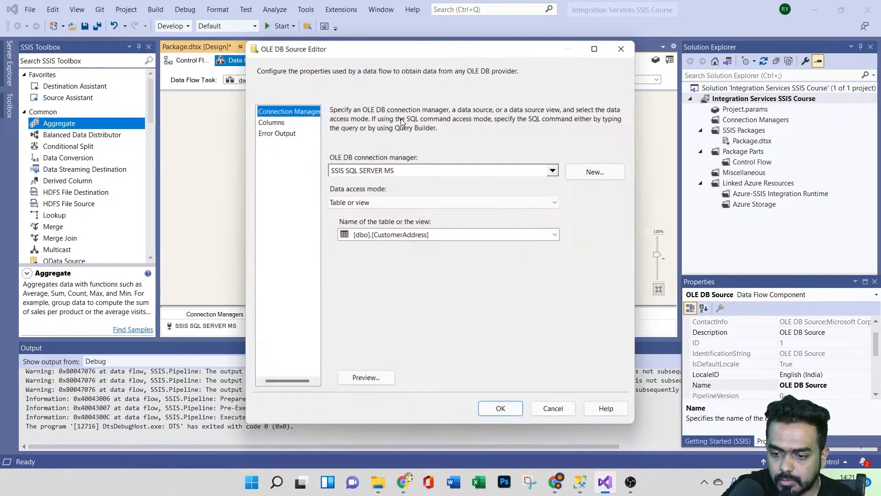
{"action": "left_click", "coordinate": [365, 378]}
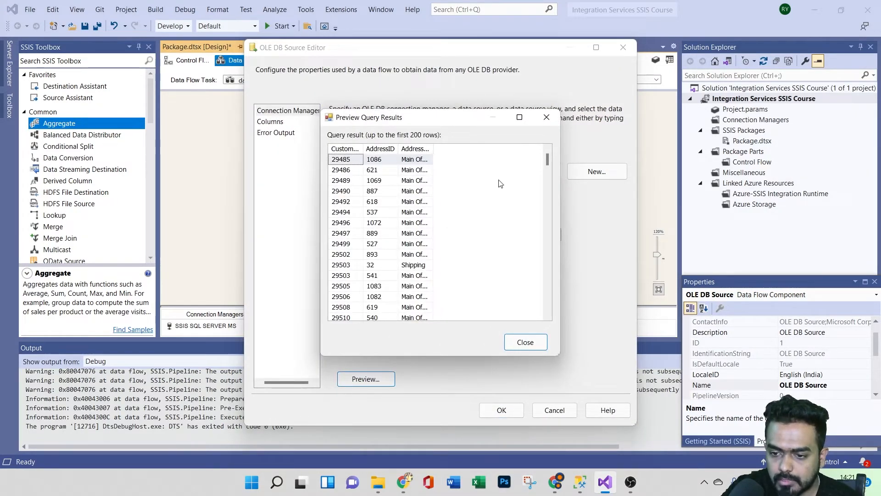
{"action": "left_click", "coordinate": [525, 342]}
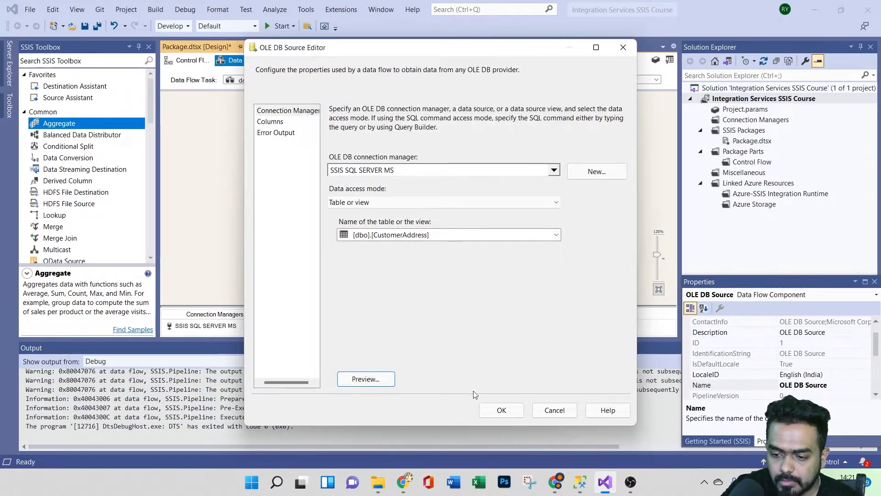
{"action": "left_click", "coordinate": [501, 409]}
Step: Connect the OLE DB Source output to the Aggregate transformation and place the two components one above the other
{"action": "left_click_drag", "start_coordinate": [396, 214], "coordinate": [342, 184]}
{"action": "left_click_drag", "start_coordinate": [373, 123], "coordinate": [375, 126]}
{"action": "left_click_drag", "start_coordinate": [345, 175], "coordinate": [345, 175]}
{"action": "left_click_drag", "start_coordinate": [356, 125], "coordinate": [323, 124]}
Step: Examine the input columns available in the Aggregate transformation and close its editor without changes
{"action": "left_click", "coordinate": [340, 178]}
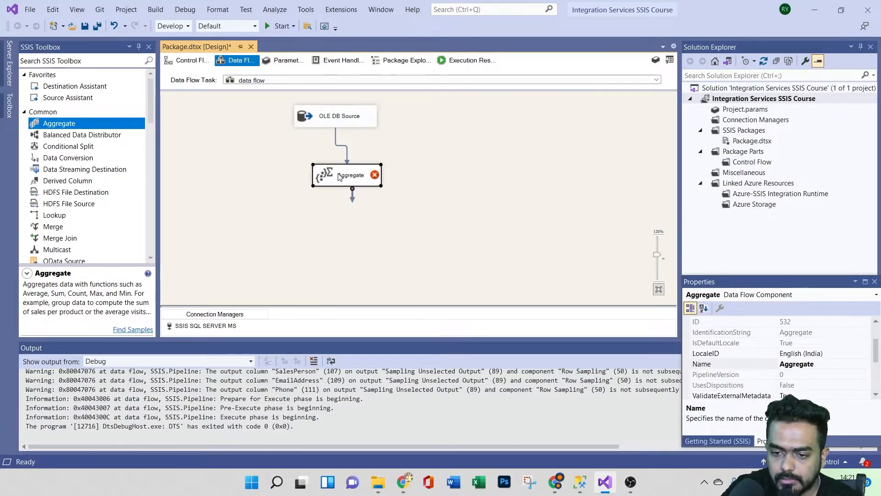
{"action": "double_click", "coordinate": [339, 178]}
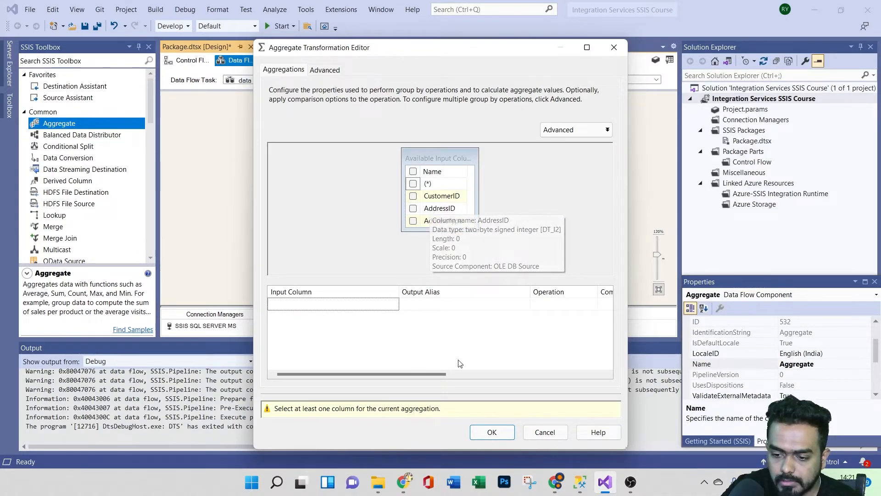
{"action": "left_click", "coordinate": [544, 432]}
Step: Switch the OLE DB Source to the table [dbo].[Address], preview its rows and confirm the editor
{"action": "left_click", "coordinate": [342, 122]}
{"action": "double_click", "coordinate": [342, 120]}
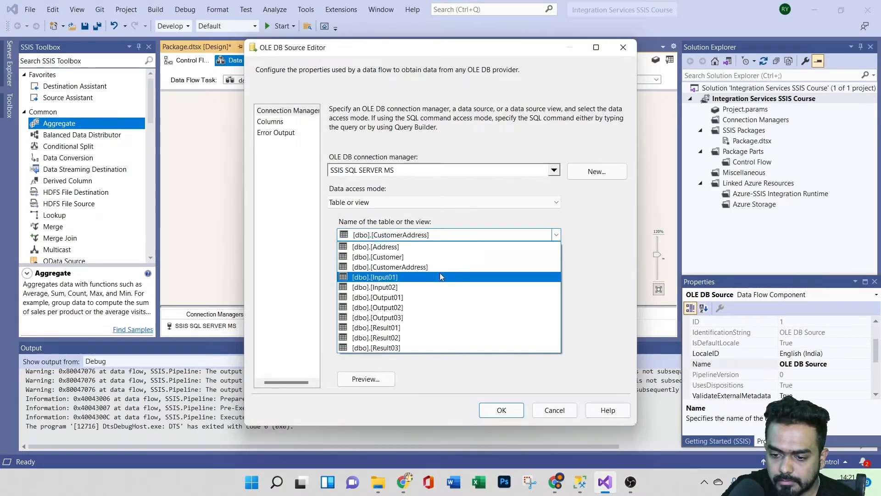
{"action": "left_click", "coordinate": [392, 247]}
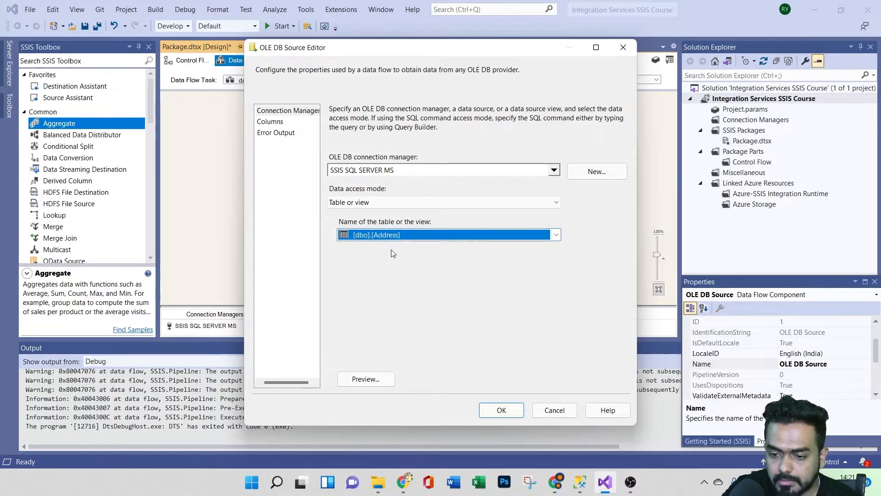
{"action": "left_click", "coordinate": [381, 378]}
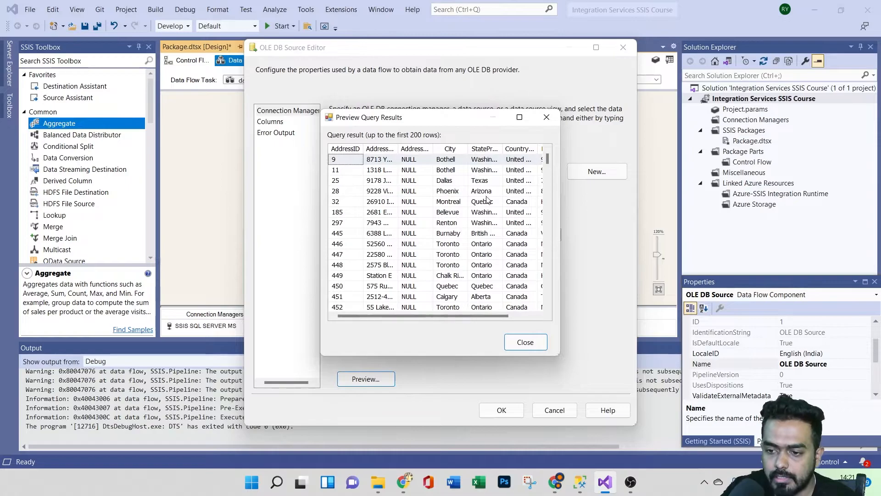
{"action": "left_click", "coordinate": [525, 342]}
{"action": "left_click", "coordinate": [501, 410]}
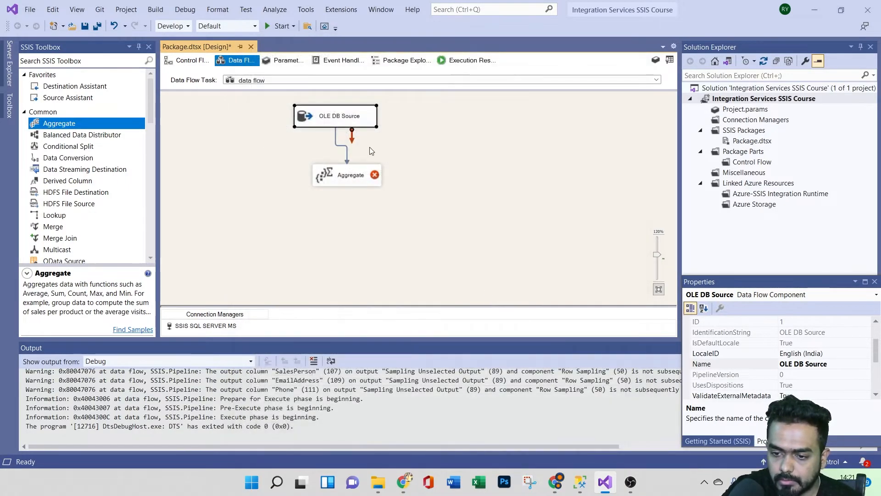
Step: Configure the Aggregate transformation to group by StateProvince and CountryRegion and count all rows through the (*) column
{"action": "double_click", "coordinate": [347, 175]}
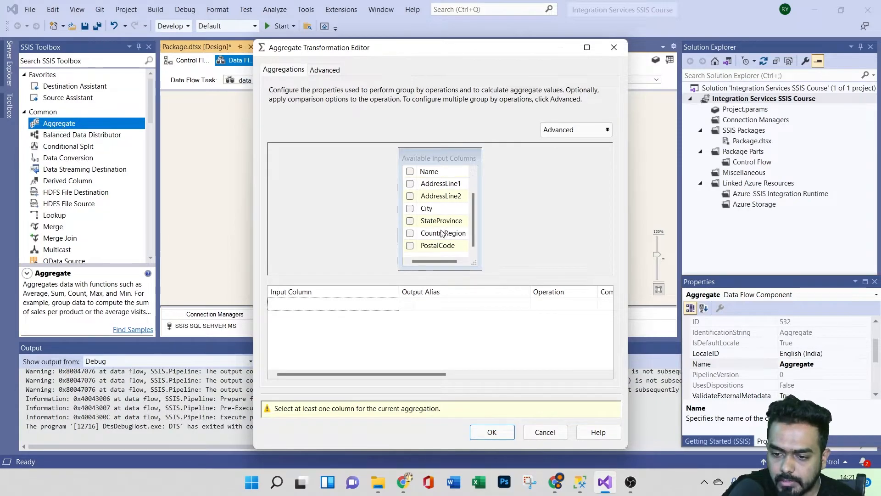
{"action": "left_click", "coordinate": [409, 222]}
{"action": "left_click", "coordinate": [410, 233]}
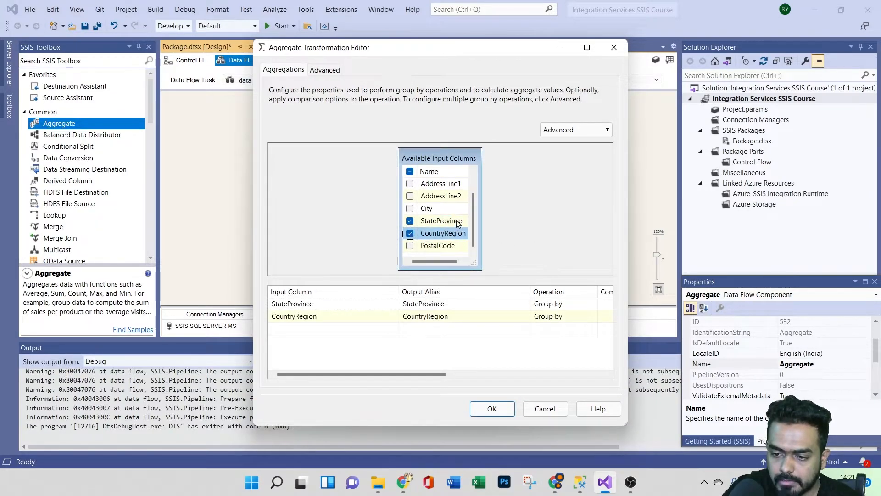
{"action": "left_click_drag", "start_coordinate": [252, 228], "coordinate": [113, 228]}
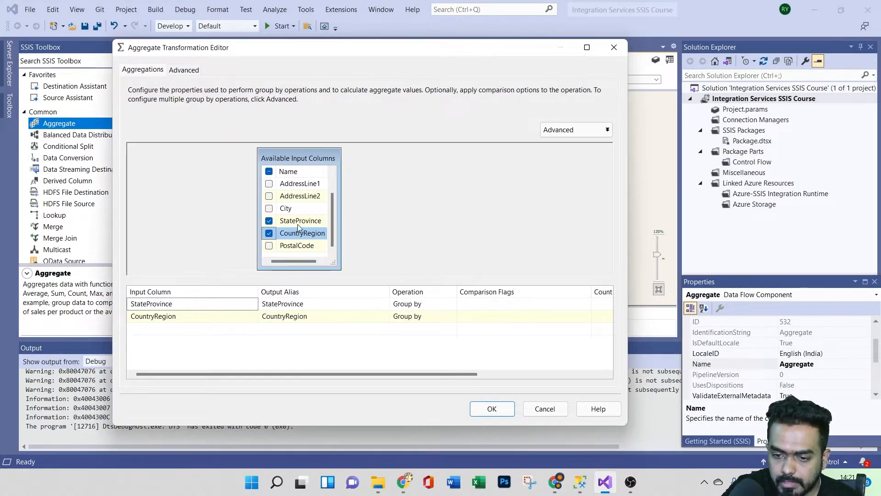
{"action": "scroll", "coordinate": [312, 234], "scroll_direction": "up", "scroll_amount": 1}
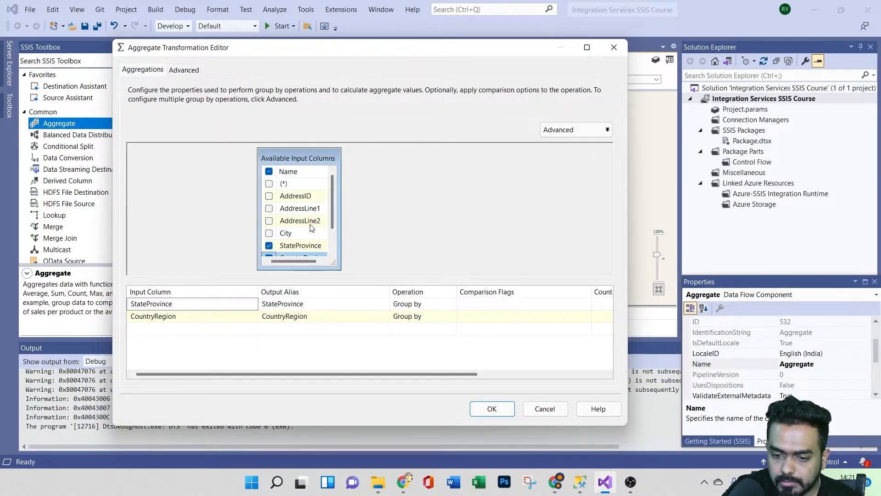
{"action": "scroll", "coordinate": [310, 224], "scroll_direction": "down", "scroll_amount": 1}
{"action": "scroll", "coordinate": [310, 225], "scroll_direction": "up", "scroll_amount": 1}
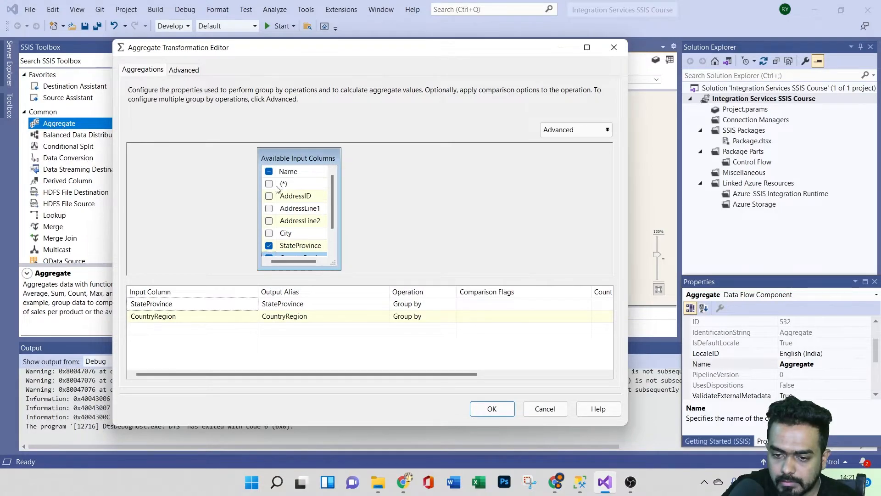
{"action": "left_click", "coordinate": [270, 184]}
{"action": "left_click", "coordinate": [490, 411]}
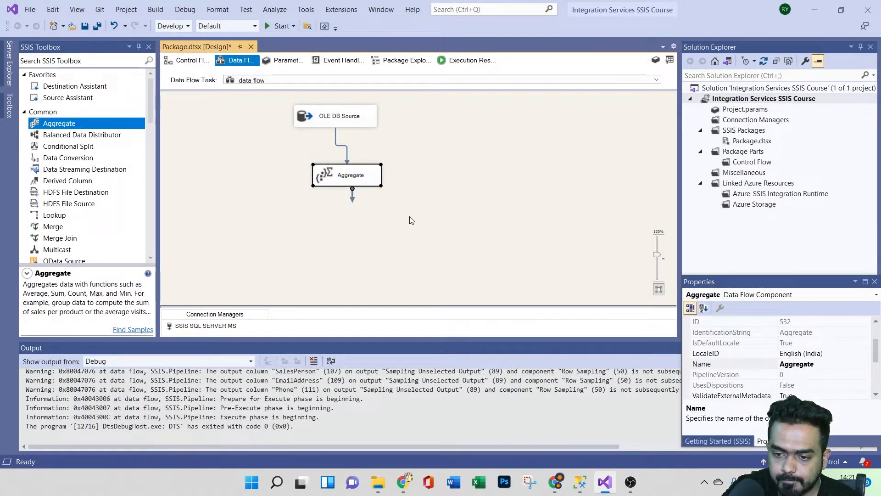
Step: Connect the Aggregate output to a new Derived Column transformation and enable a data viewer on that path
{"action": "left_click", "coordinate": [69, 181]}
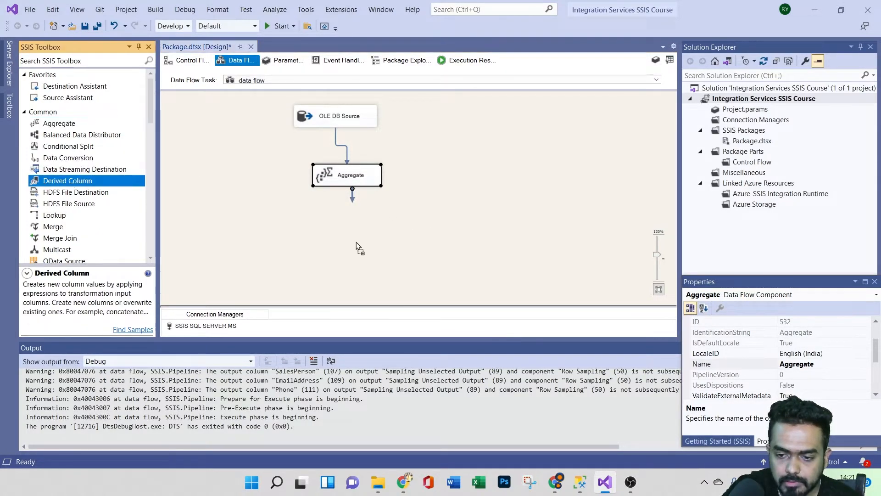
{"action": "left_click_drag", "start_coordinate": [354, 223], "coordinate": [385, 228]}
{"action": "left_click", "coordinate": [350, 181]}
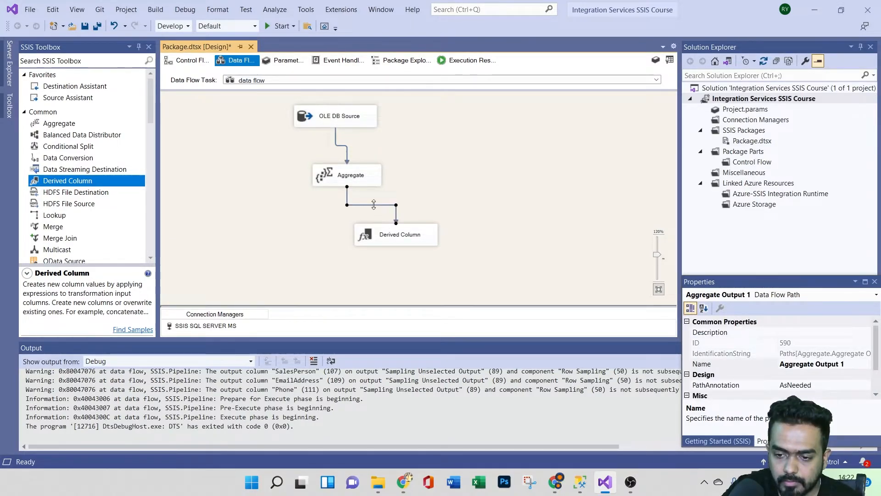
{"action": "right_click", "coordinate": [373, 205]}
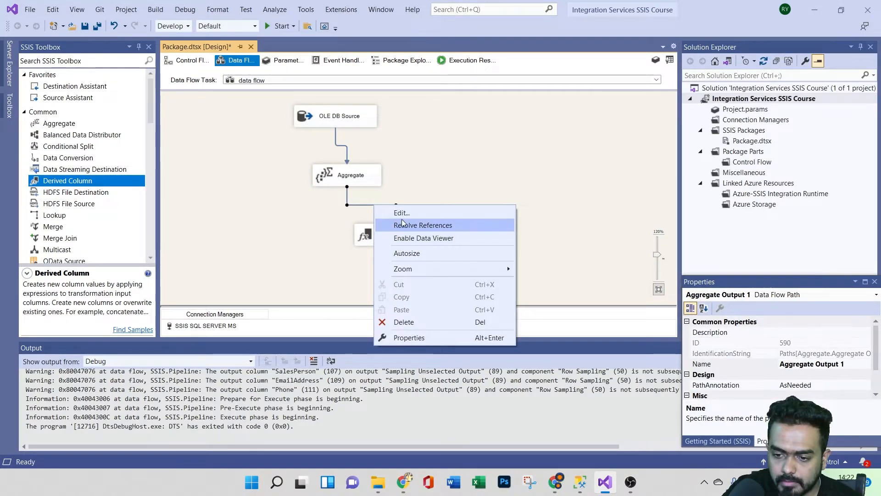
{"action": "left_click", "coordinate": [405, 237]}
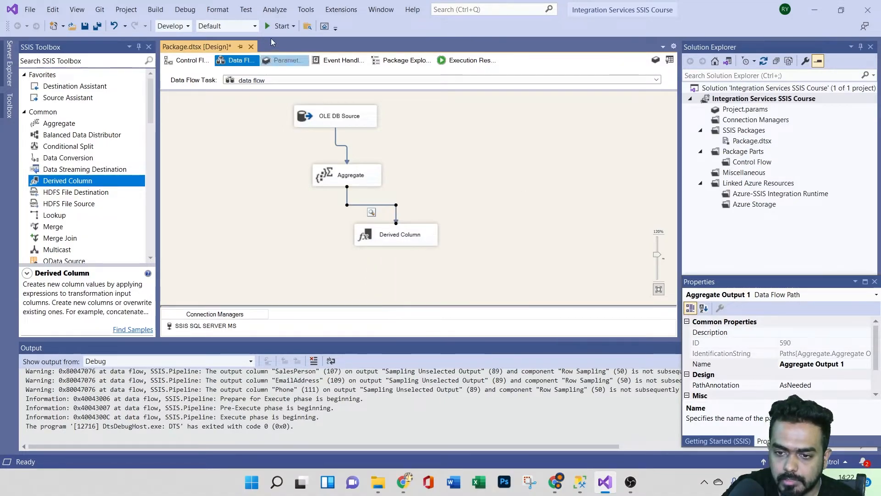
Step: Run the package, examine the row counts per StateProvince and CountryRegion in the data viewer, and stop debugging
{"action": "left_click", "coordinate": [272, 24]}
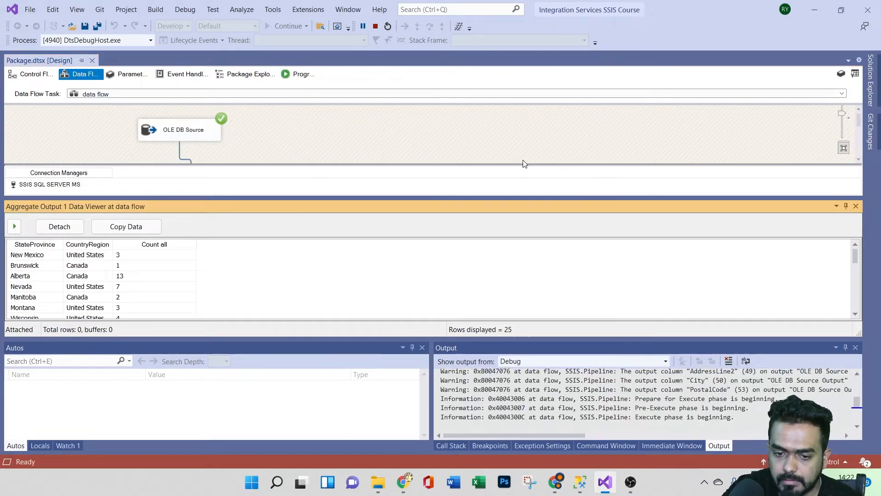
{"action": "scroll", "coordinate": [109, 261], "scroll_direction": "down", "scroll_amount": 5}
{"action": "scroll", "coordinate": [83, 260], "scroll_direction": "up", "scroll_amount": 5}
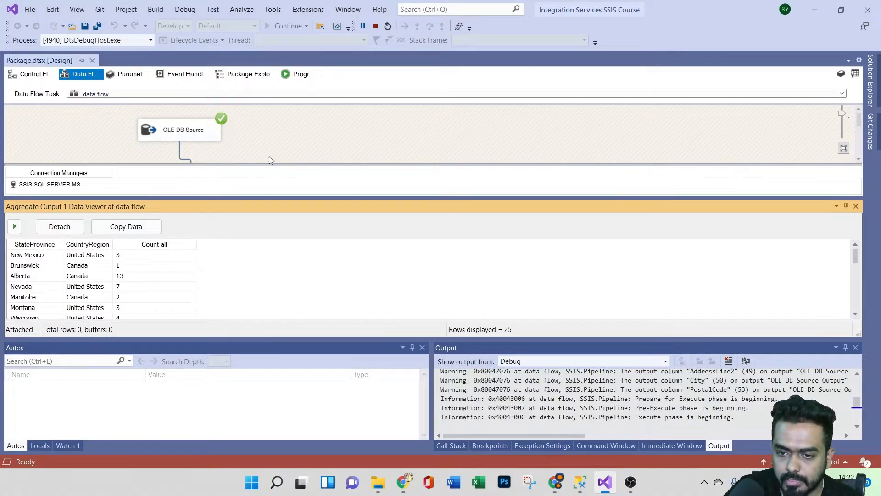
{"action": "left_click", "coordinate": [374, 29]}
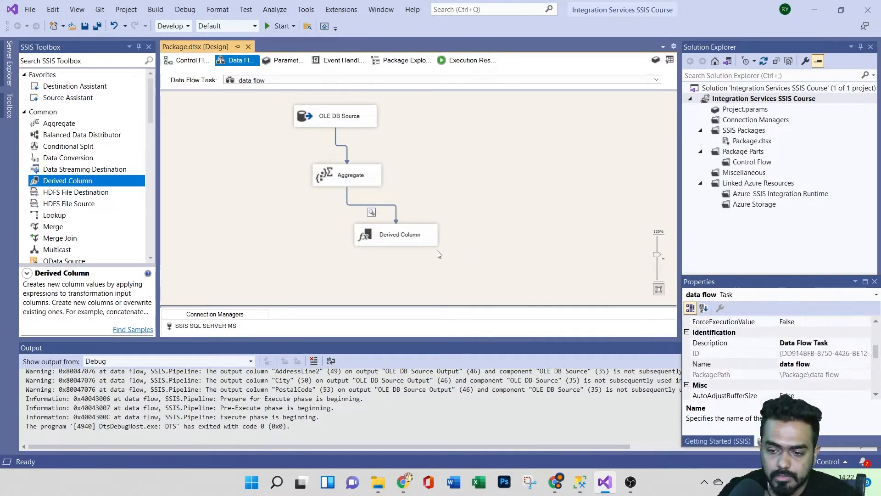
Step: Delete the Derived Column with its incoming path and move the Aggregate closer beneath the OLE DB Source
{"action": "left_click_drag", "start_coordinate": [319, 205], "coordinate": [474, 268]}
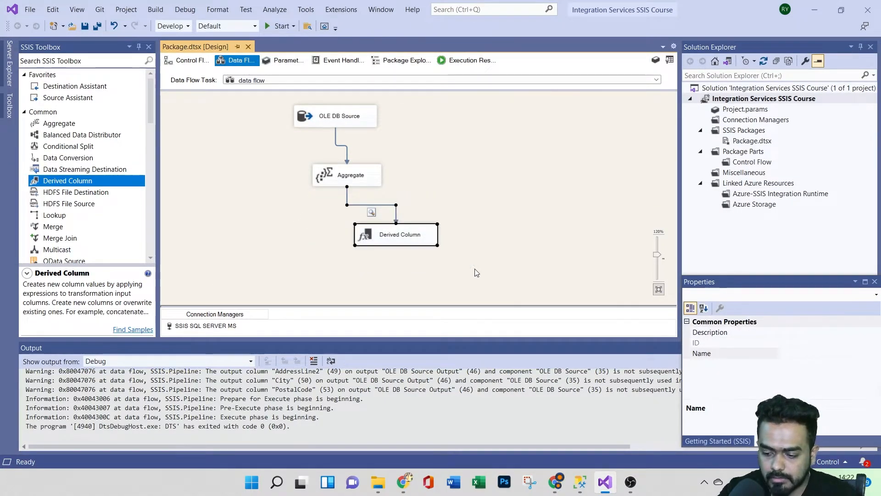
{"action": "key", "text": "Delete"}
{"action": "left_click_drag", "start_coordinate": [362, 175], "coordinate": [354, 157]}
Step: Add a Sort transformation below the Aggregate and connect the Aggregate output to it
{"action": "scroll", "coordinate": [59, 205], "scroll_direction": "down", "scroll_amount": 4}
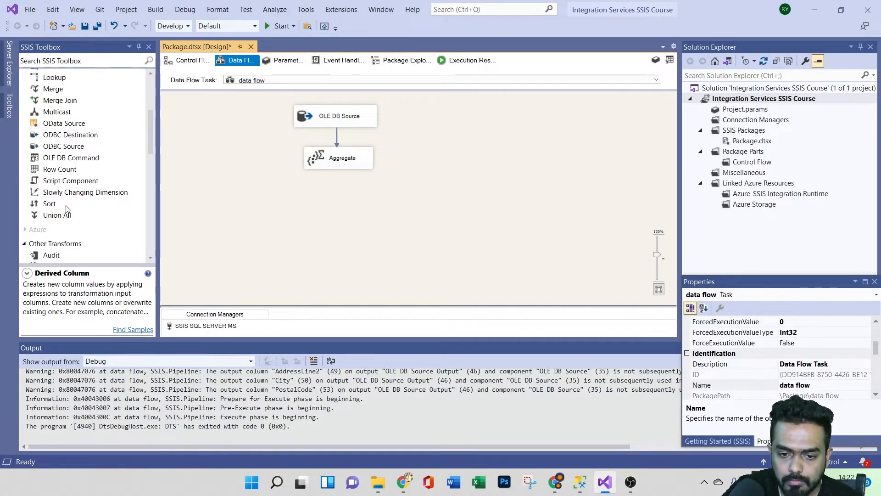
{"action": "left_click", "coordinate": [58, 204]}
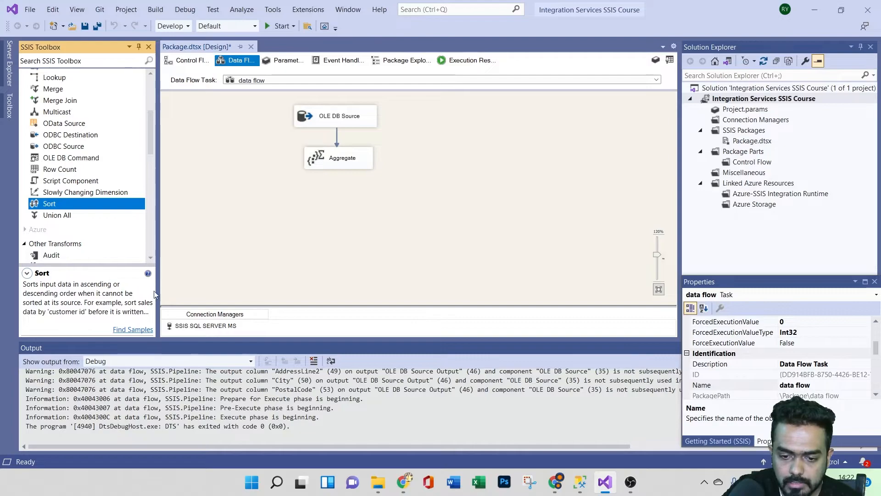
{"action": "left_click", "coordinate": [165, 293]}
{"action": "left_click_drag", "start_coordinate": [160, 285], "coordinate": [208, 285]}
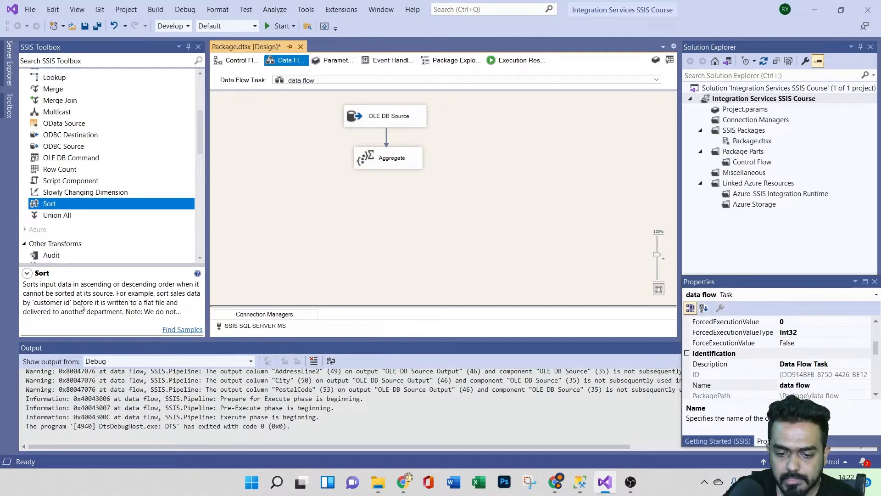
{"action": "left_click_drag", "start_coordinate": [208, 230], "coordinate": [150, 230]}
{"action": "left_click_drag", "start_coordinate": [79, 208], "coordinate": [326, 231]}
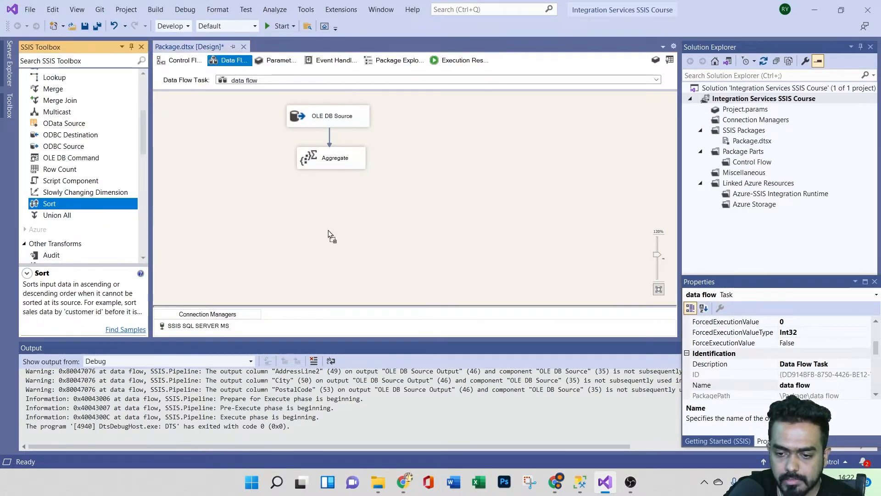
{"action": "left_click_drag", "start_coordinate": [325, 199], "coordinate": [344, 207]}
{"action": "left_click", "coordinate": [330, 157]}
Step: Select StateProvince and CountryRegion as the Sort transformation's sort columns, with Count all passed through
{"action": "double_click", "coordinate": [353, 212]}
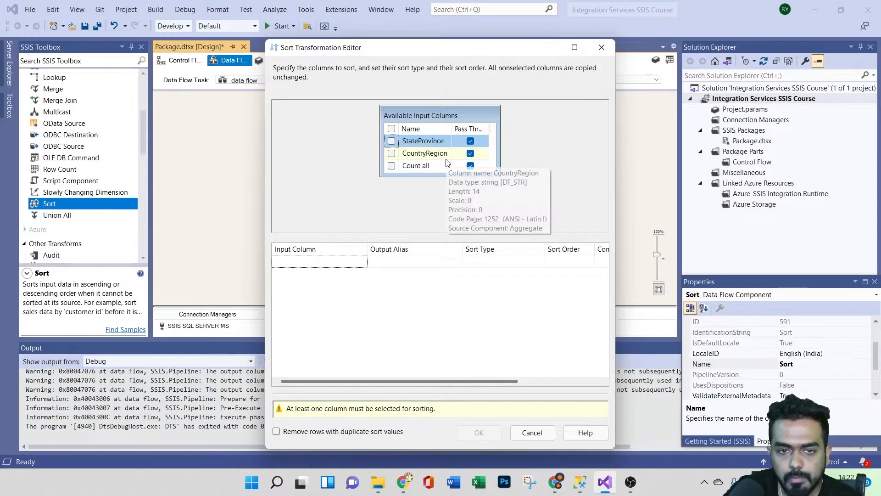
{"action": "left_click", "coordinate": [470, 166]}
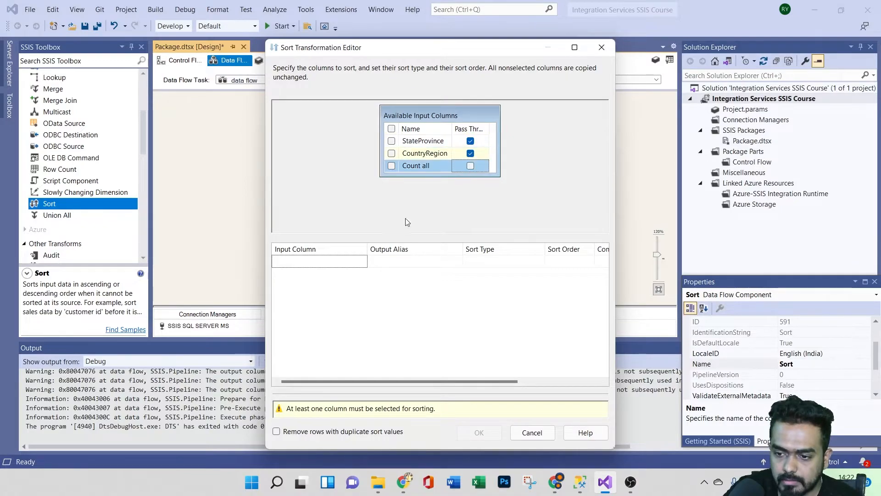
{"action": "left_click", "coordinate": [391, 141]}
{"action": "left_click", "coordinate": [470, 165]}
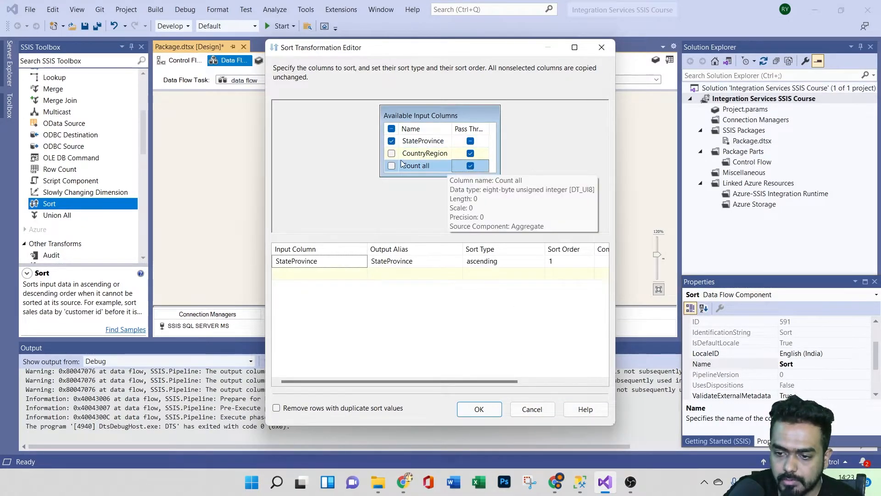
{"action": "left_click", "coordinate": [392, 153]}
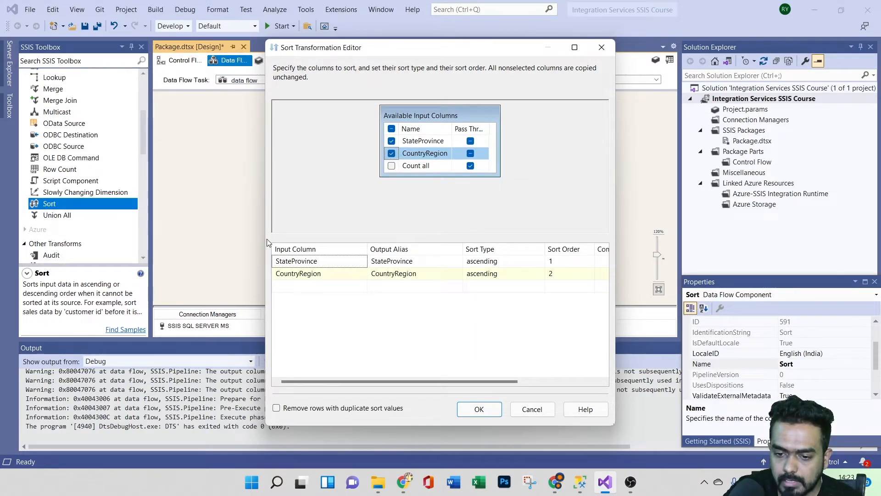
Step: Widen the Sort editor and choose ascending as the sort type for StateProvince and CountryRegion
{"action": "left_click_drag", "start_coordinate": [266, 238], "coordinate": [90, 238]}
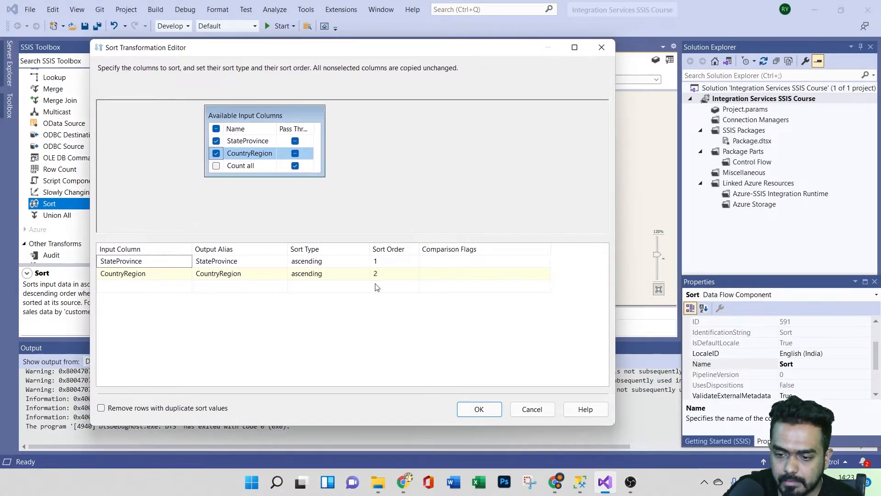
{"action": "left_click", "coordinate": [326, 262]}
{"action": "left_click", "coordinate": [364, 261]}
{"action": "left_click", "coordinate": [340, 274]}
{"action": "left_click", "coordinate": [349, 273]}
{"action": "left_click", "coordinate": [364, 273]}
{"action": "left_click", "coordinate": [354, 281]}
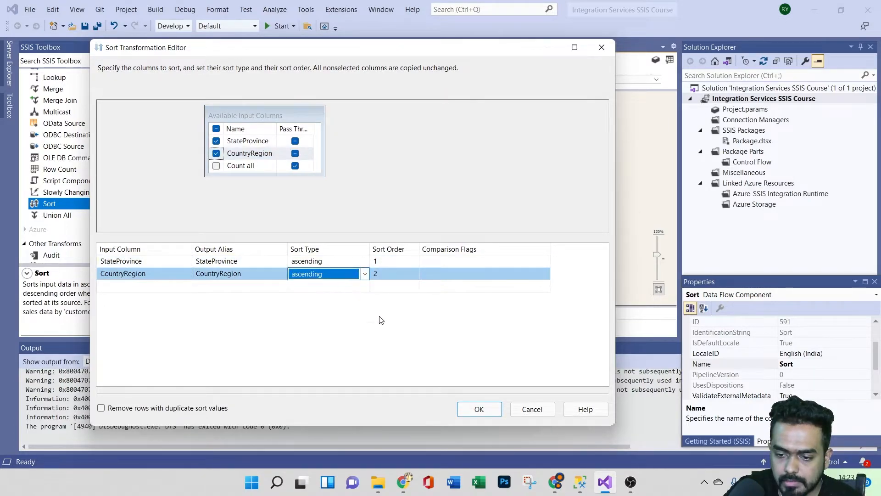
Step: Set the StateProvince sort's comparison flag to Ignore case and confirm the Sort transformation's settings
{"action": "left_click", "coordinate": [472, 262]}
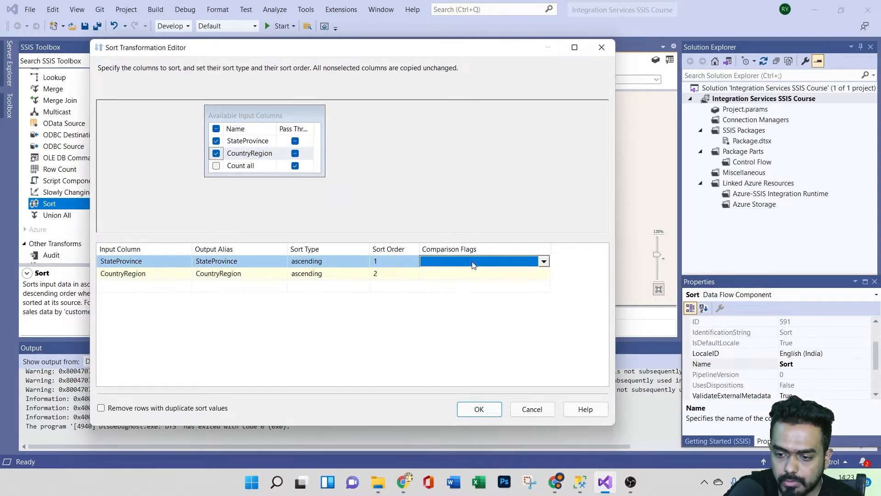
{"action": "left_click", "coordinate": [543, 261]}
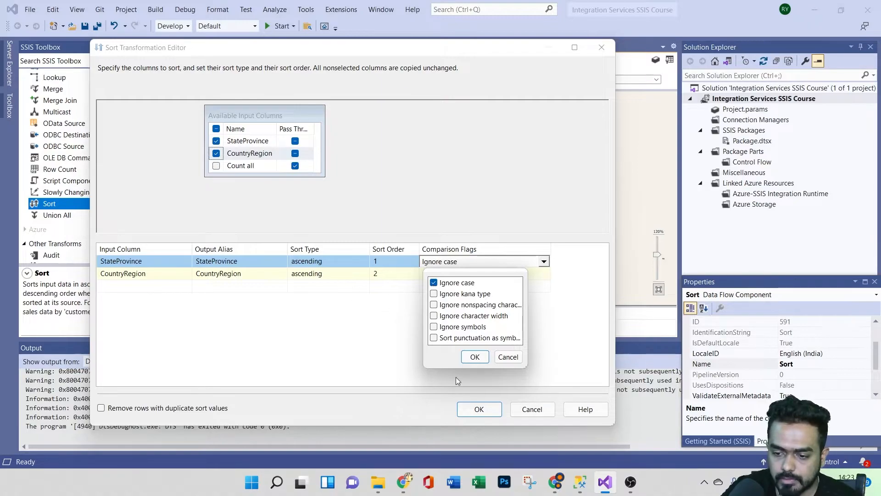
{"action": "left_click", "coordinate": [475, 357]}
{"action": "left_click", "coordinate": [471, 409]}
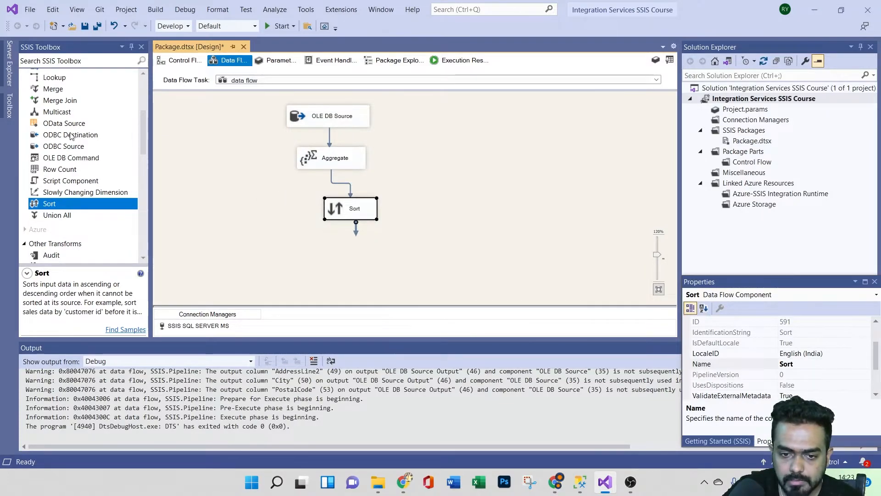
Step: Add a Derived Column transformation below the Sort and connect the Sort output to it
{"action": "scroll", "coordinate": [70, 133], "scroll_direction": "up", "scroll_amount": 4}
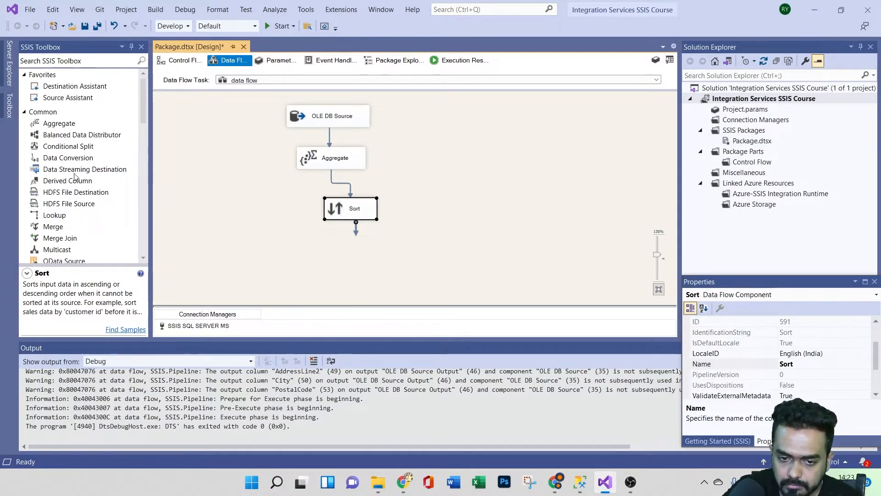
{"action": "left_click_drag", "start_coordinate": [74, 180], "coordinate": [376, 259]}
{"action": "left_click", "coordinate": [353, 212]}
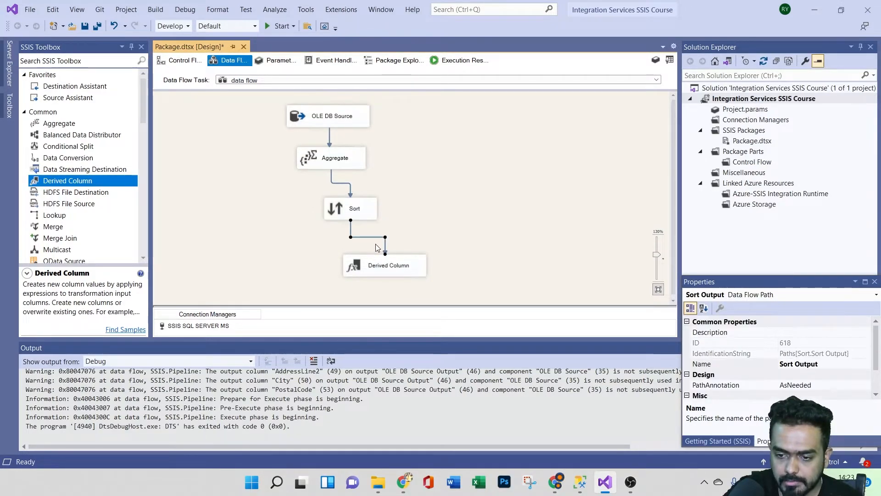
Step: Enable a data viewer on the path between Sort and Derived Column and run the package
{"action": "right_click", "coordinate": [368, 238]}
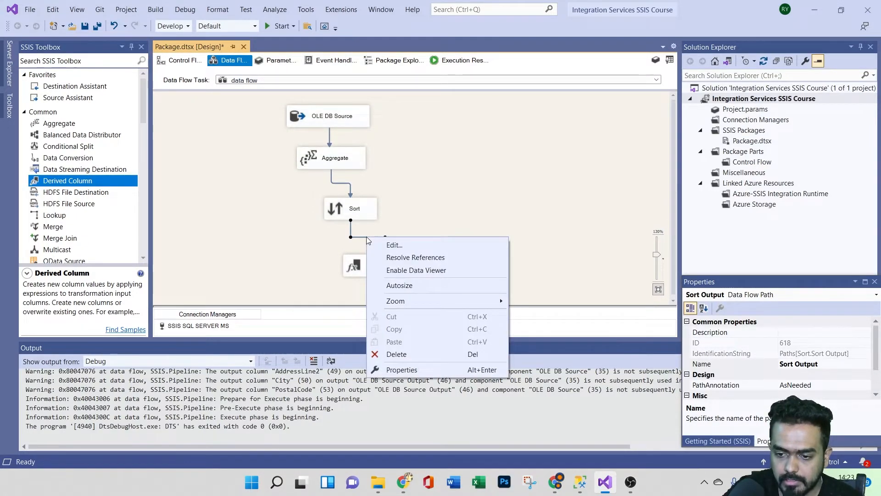
{"action": "left_click", "coordinate": [390, 270]}
{"action": "left_click", "coordinate": [277, 26]}
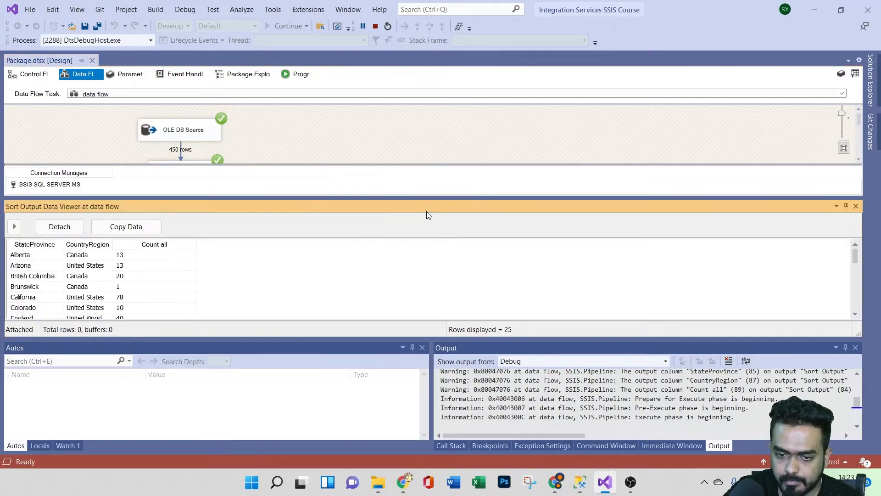
Step: Examine the Sort output rows in the data viewer, checking the order of StateProvince and CountryRegion and their counts
{"action": "scroll", "coordinate": [111, 275], "scroll_direction": "down", "scroll_amount": 2}
{"action": "scroll", "coordinate": [113, 277], "scroll_direction": "up", "scroll_amount": 2}
{"action": "scroll", "coordinate": [154, 287], "scroll_direction": "down", "scroll_amount": 5}
{"action": "scroll", "coordinate": [154, 288], "scroll_direction": "up", "scroll_amount": 5}
{"action": "scroll", "coordinate": [152, 268], "scroll_direction": "down", "scroll_amount": 5}
{"action": "scroll", "coordinate": [137, 276], "scroll_direction": "up", "scroll_amount": 5}
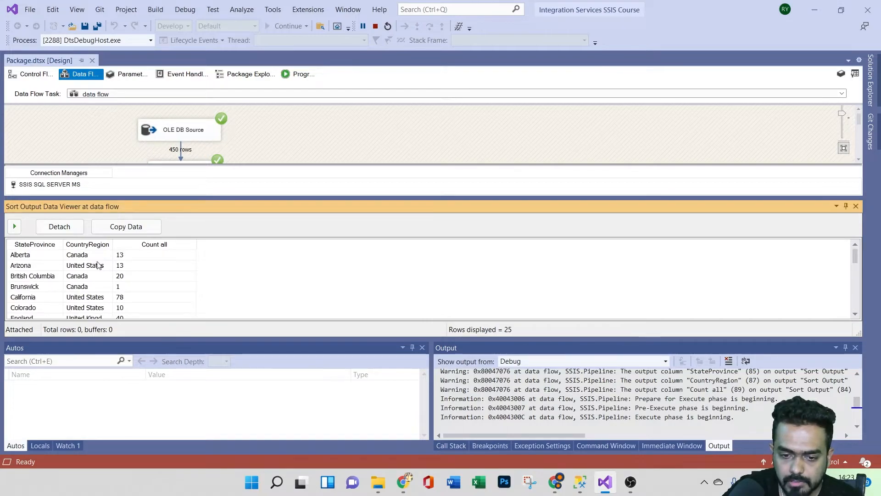
{"action": "scroll", "coordinate": [134, 281], "scroll_direction": "down", "scroll_amount": 6}
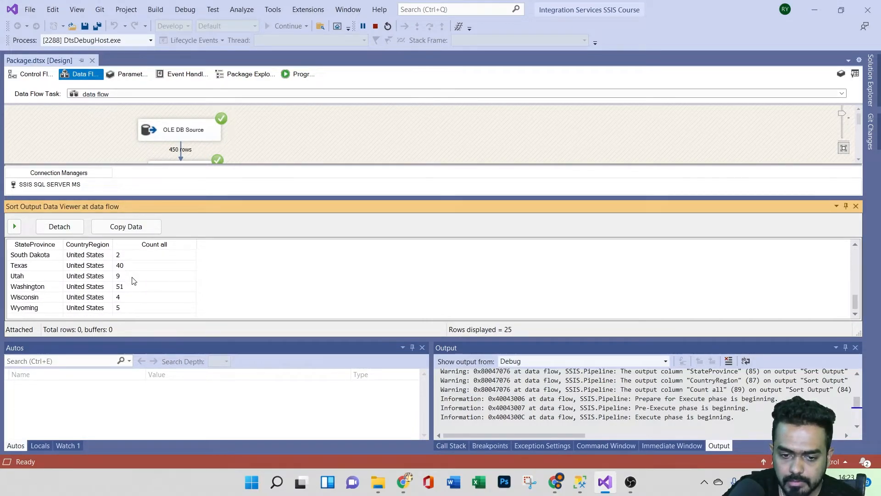
{"action": "scroll", "coordinate": [134, 280], "scroll_direction": "up", "scroll_amount": 6}
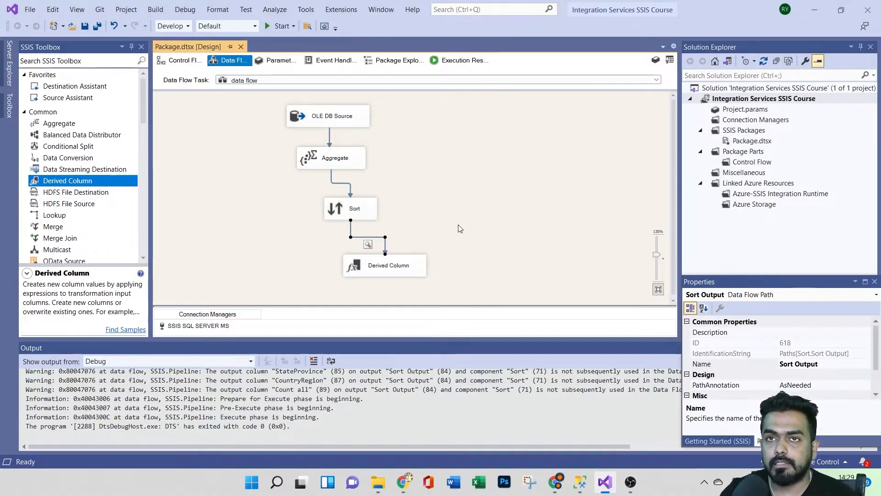
Step: Delete all components from the data flow and start adding an Excel source with a new connection manager
{"action": "left_click_drag", "start_coordinate": [257, 105], "coordinate": [478, 291]}
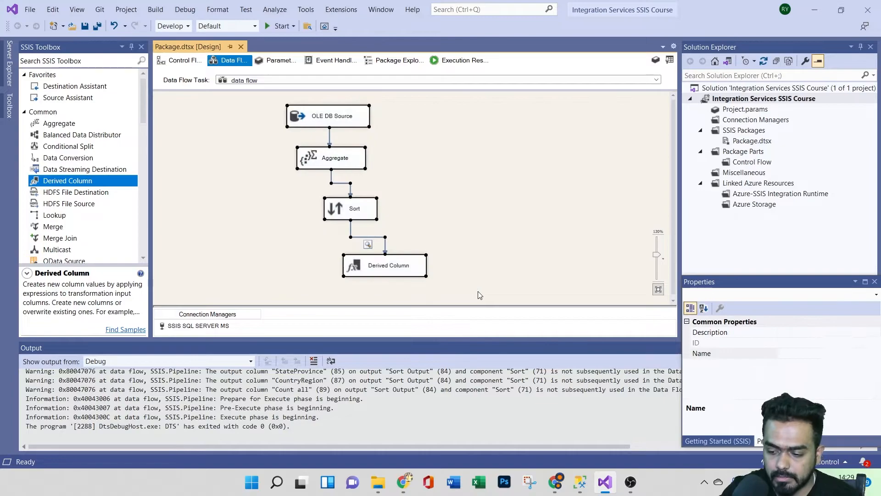
{"action": "key", "text": "Delete"}
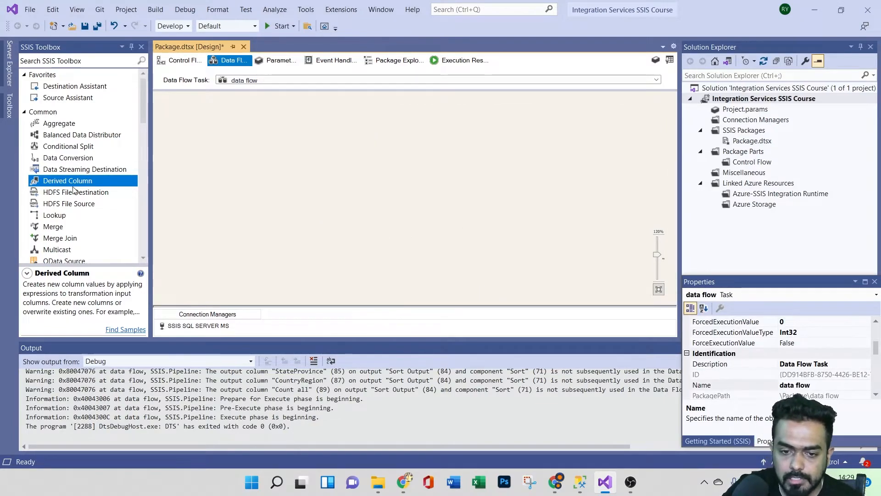
{"action": "left_click_drag", "start_coordinate": [68, 98], "coordinate": [317, 154]}
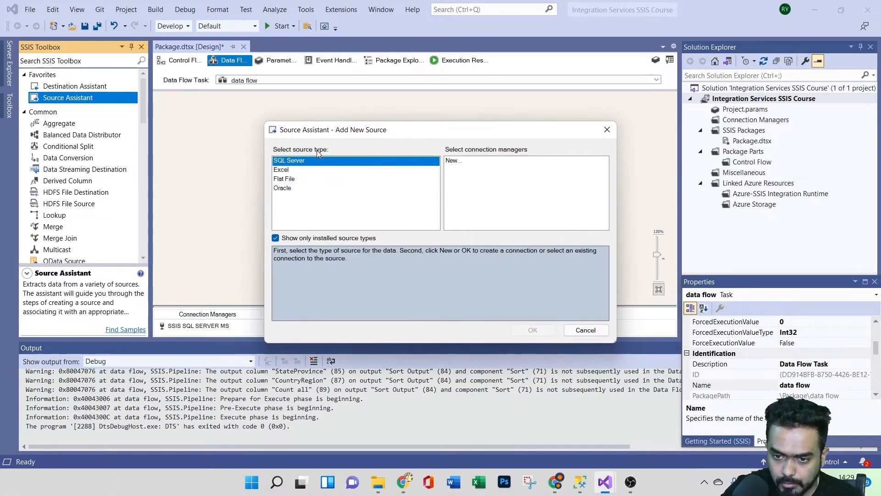
{"action": "left_click", "coordinate": [295, 172]}
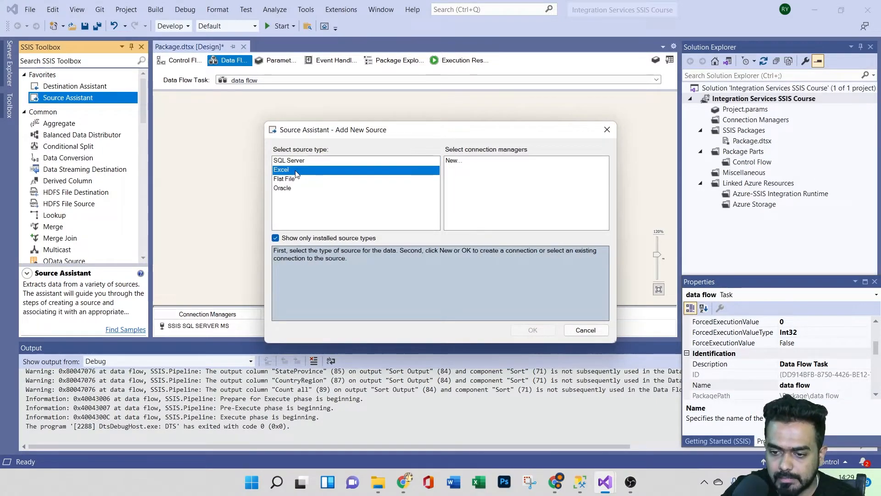
{"action": "left_click", "coordinate": [461, 162]}
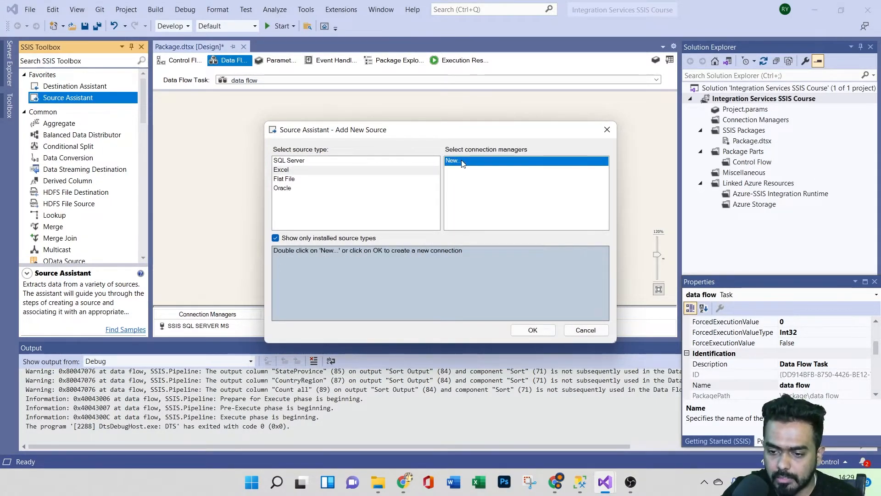
{"action": "left_click", "coordinate": [541, 329]}
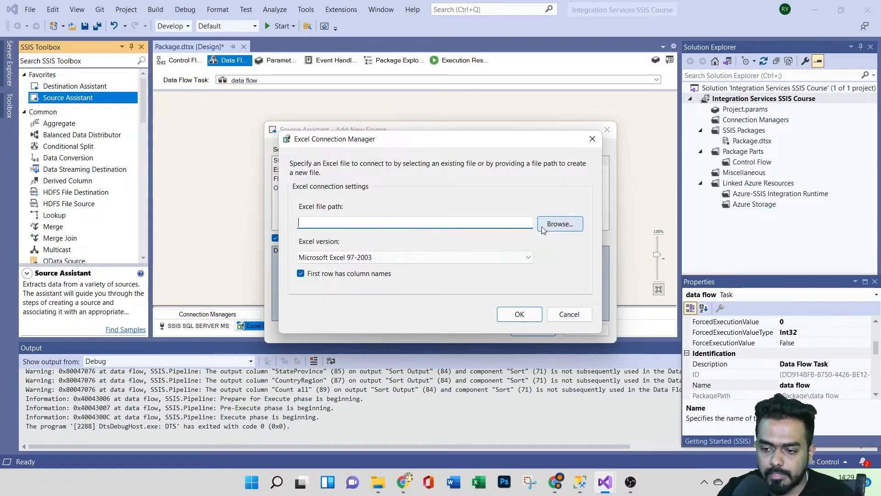
Step: Choose Input01.xls from the Downloads folder as the Excel connection's file
{"action": "left_click", "coordinate": [557, 225]}
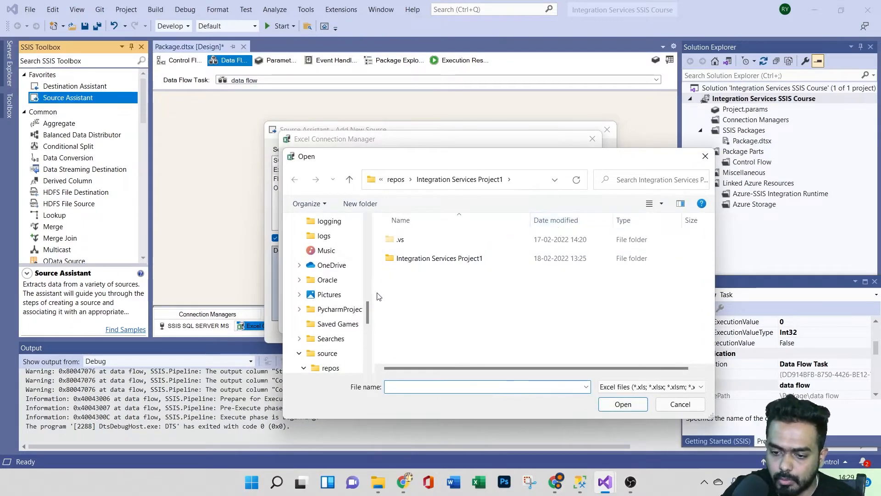
{"action": "scroll", "coordinate": [369, 318], "scroll_direction": "up", "scroll_amount": 10}
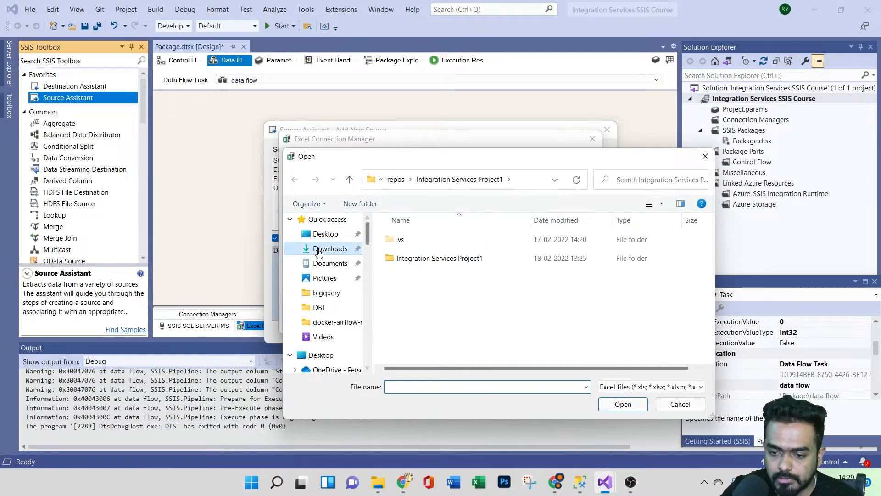
{"action": "left_click", "coordinate": [320, 248]}
{"action": "scroll", "coordinate": [547, 295], "scroll_direction": "down", "scroll_amount": 3}
{"action": "left_click", "coordinate": [410, 265]}
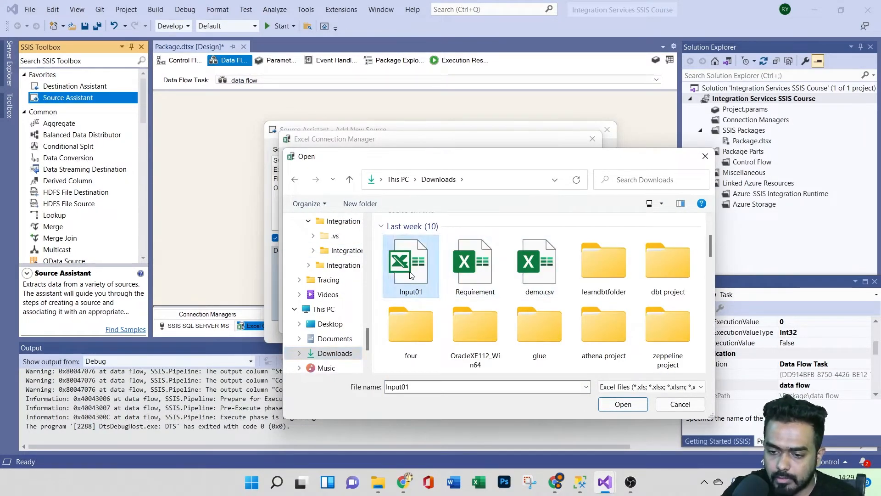
{"action": "left_click", "coordinate": [623, 404]}
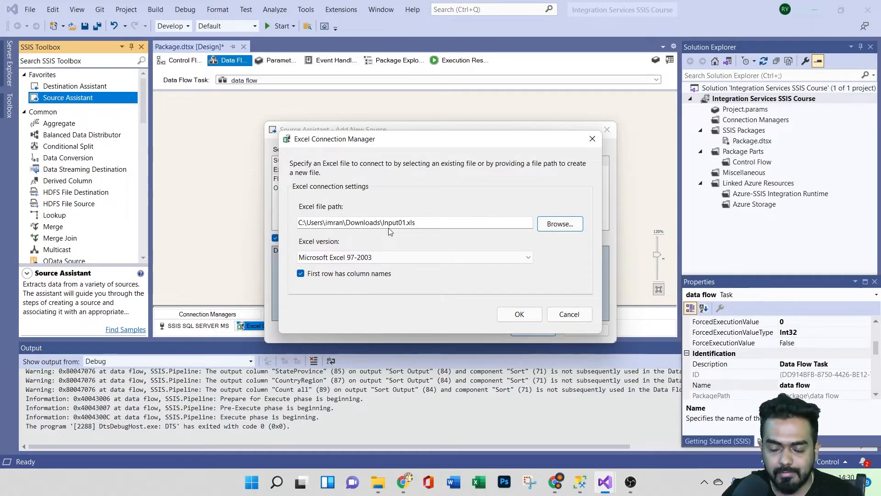
Step: Set the Excel version to Microsoft Excel 97-2003 and confirm the connection to create the Excel Source
{"action": "left_click", "coordinate": [417, 258]}
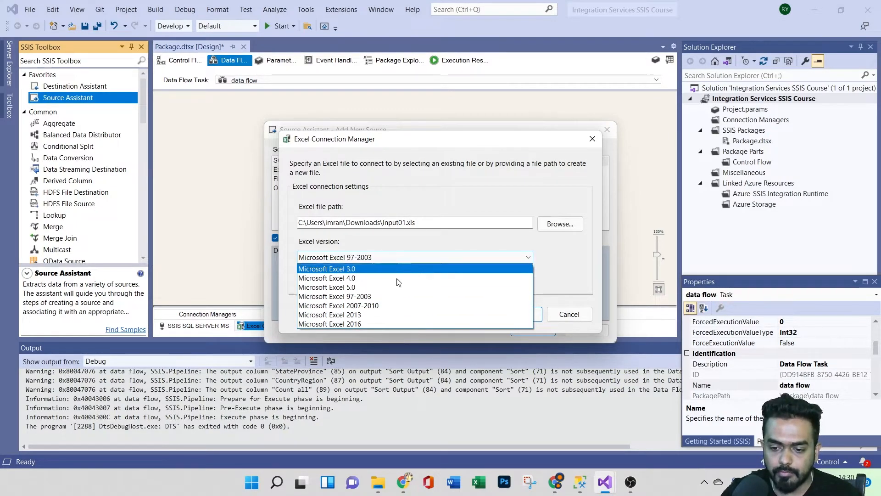
{"action": "left_click", "coordinate": [394, 296]}
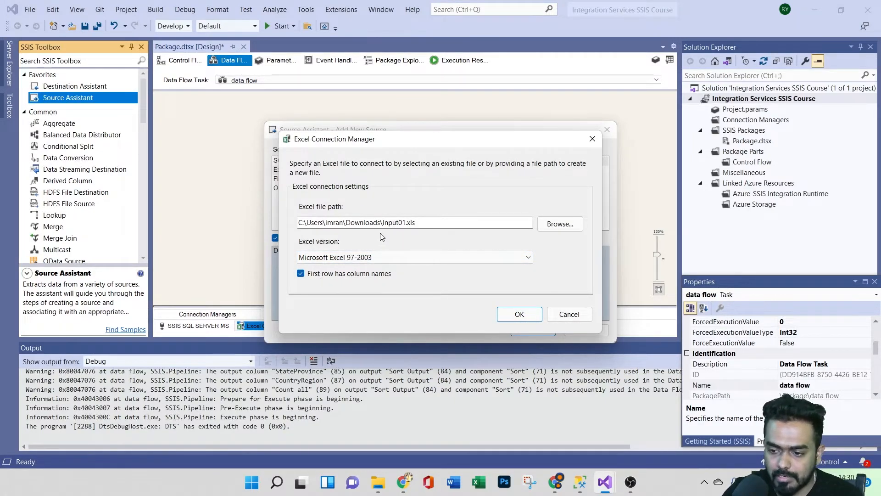
{"action": "left_click", "coordinate": [517, 314]}
{"action": "left_click", "coordinate": [532, 330]}
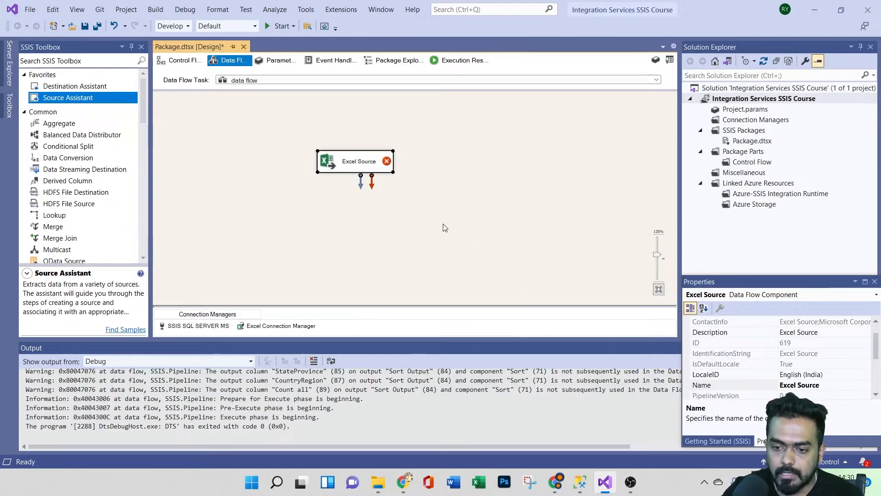
Step: Set the Excel Source's data access mode to Table or view and select Sheet1$ as its sheet
{"action": "double_click", "coordinate": [367, 168]}
{"action": "left_click", "coordinate": [386, 202]}
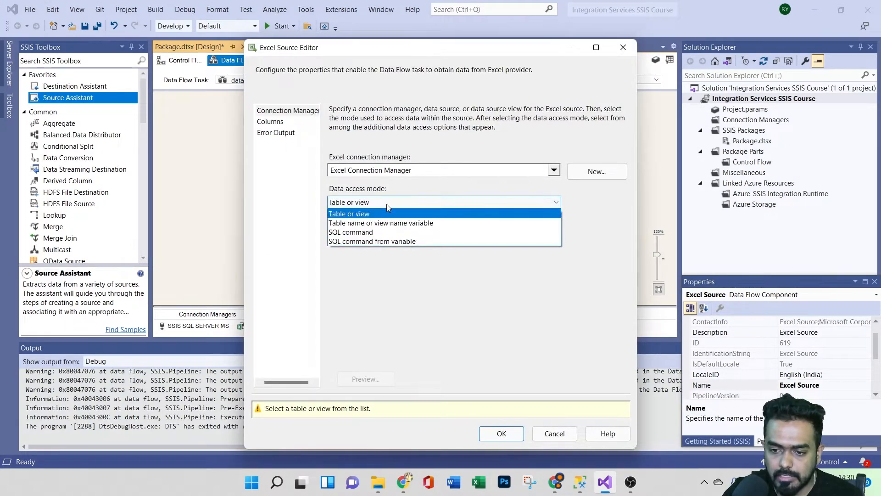
{"action": "left_click", "coordinate": [360, 214]}
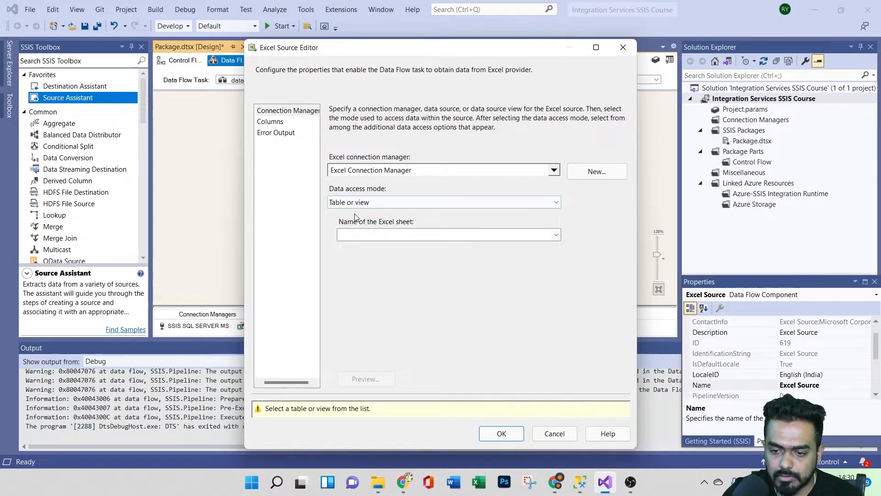
{"action": "left_click", "coordinate": [391, 234]}
{"action": "left_click", "coordinate": [379, 247]}
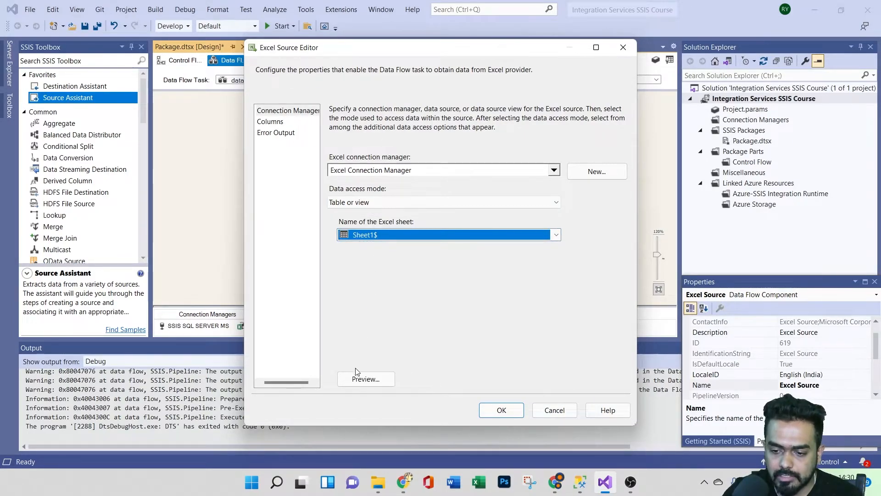
Step: Preview the sheet's rows in a widened preview window and confirm the Excel Source settings
{"action": "left_click", "coordinate": [359, 378]}
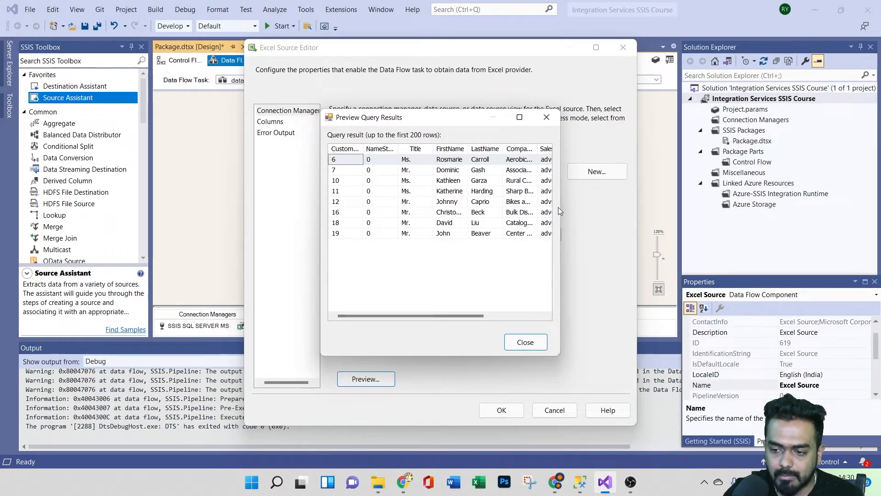
{"action": "left_click_drag", "start_coordinate": [561, 206], "coordinate": [732, 207]}
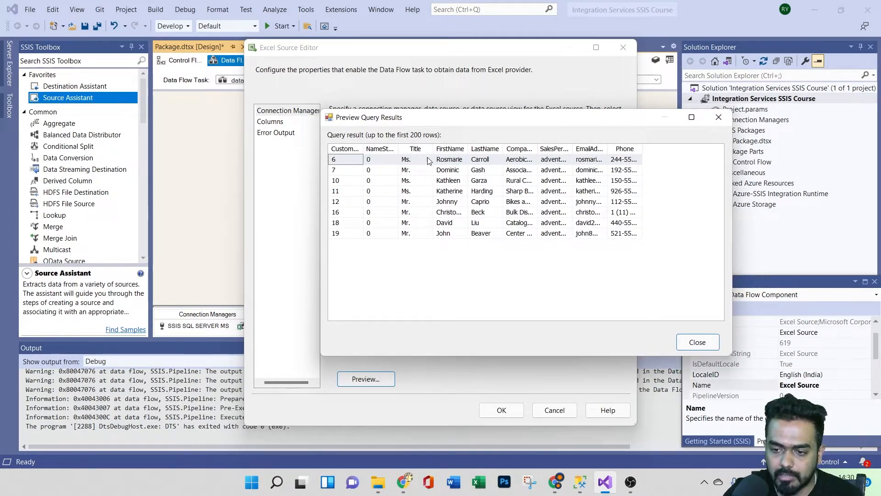
{"action": "left_click", "coordinate": [696, 342]}
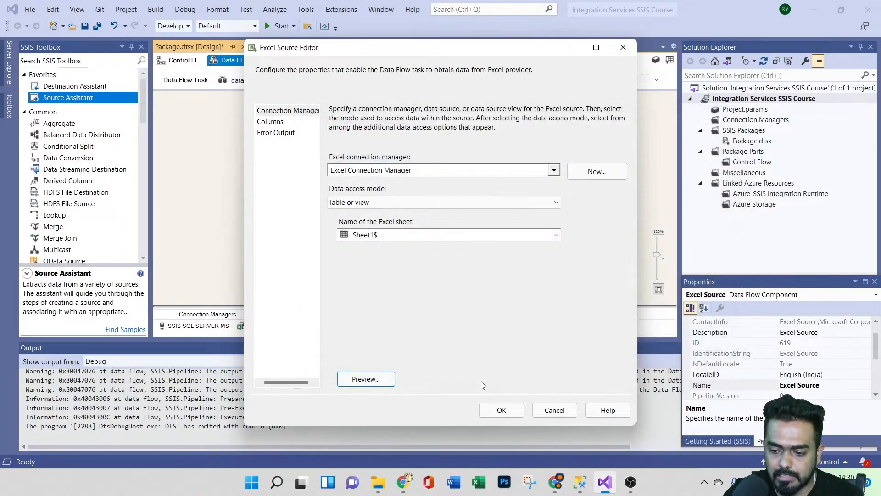
{"action": "left_click", "coordinate": [501, 410]}
{"action": "left_click", "coordinate": [290, 196]}
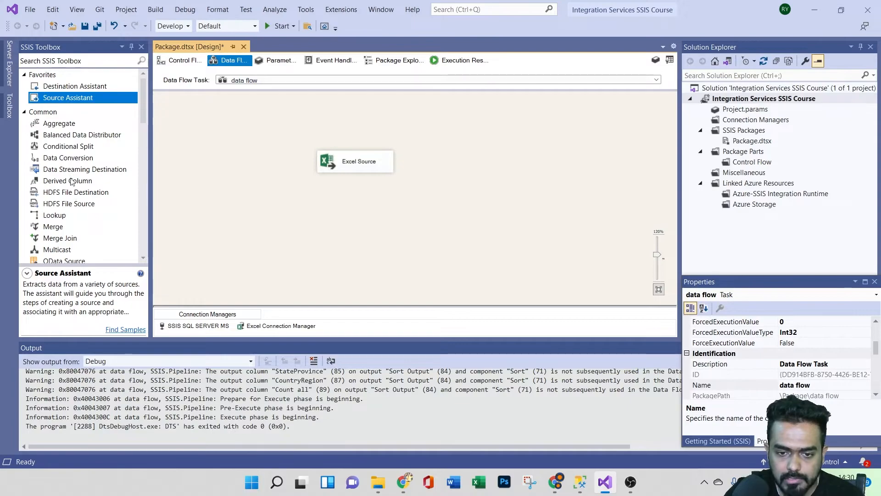
Step: Add a Derived Column transformation below the Excel Source and connect the source's output to it
{"action": "scroll", "coordinate": [68, 170], "scroll_direction": "down", "scroll_amount": 3}
{"action": "scroll", "coordinate": [69, 176], "scroll_direction": "up", "scroll_amount": 3}
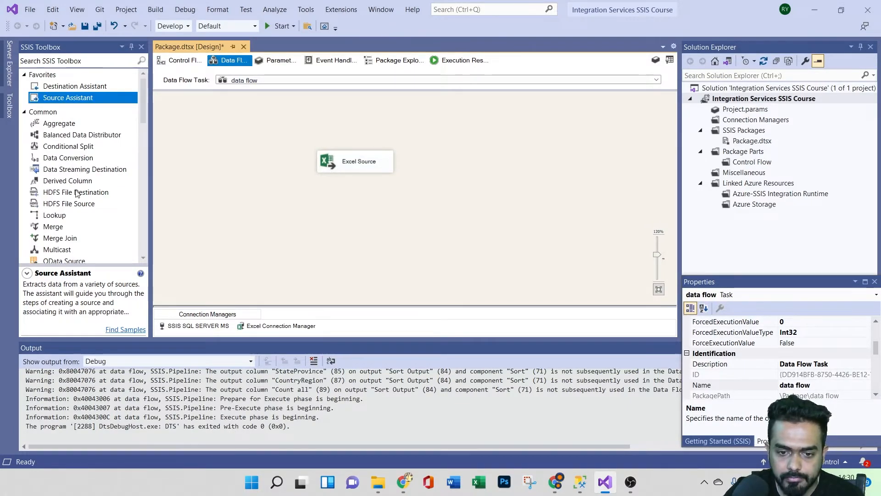
{"action": "left_click_drag", "start_coordinate": [68, 183], "coordinate": [385, 215]}
{"action": "left_click", "coordinate": [358, 166]}
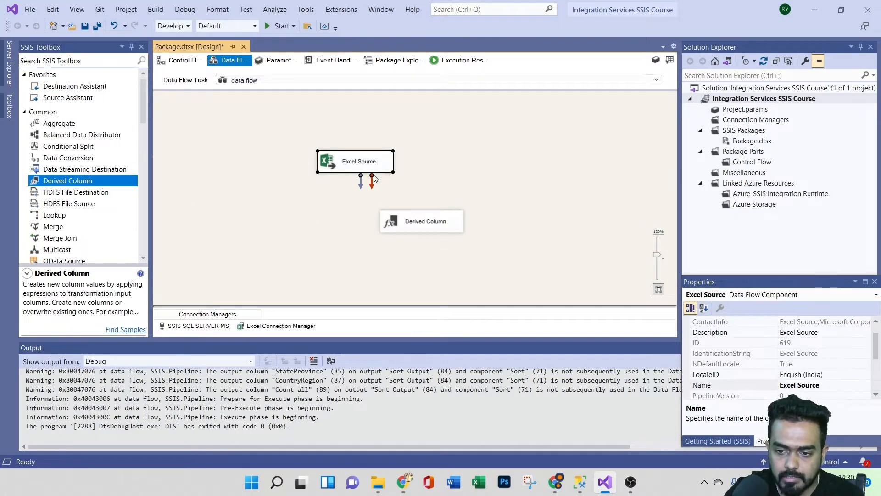
{"action": "left_click_drag", "start_coordinate": [360, 186], "coordinate": [420, 218]}
Step: Run the package to test the Excel Source flow and return to design mode
{"action": "left_click", "coordinate": [415, 228]}
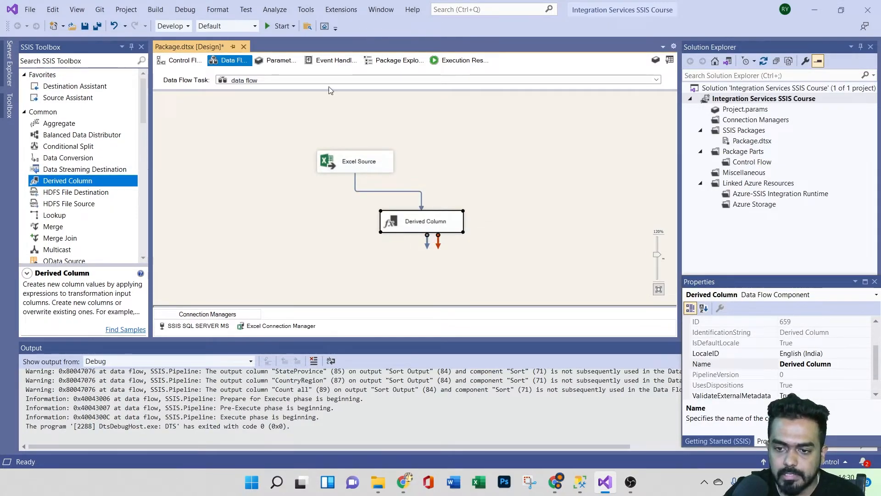
{"action": "left_click", "coordinate": [266, 29]}
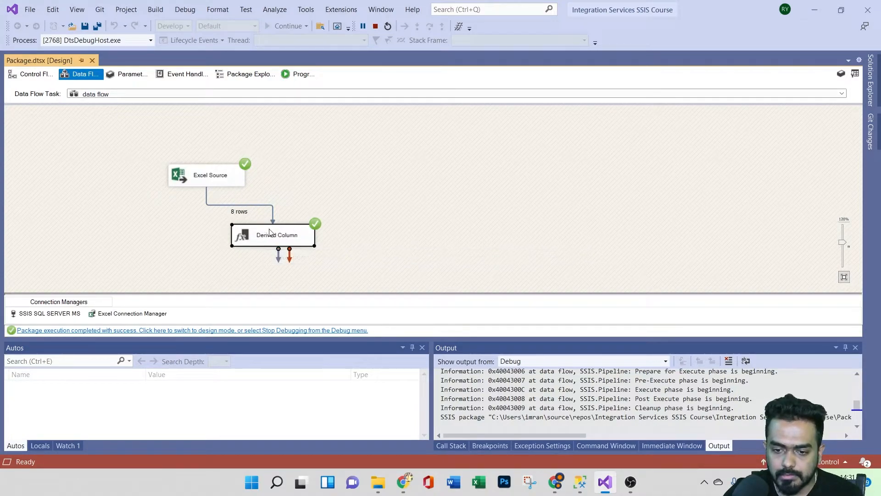
{"action": "left_click", "coordinate": [239, 330]}
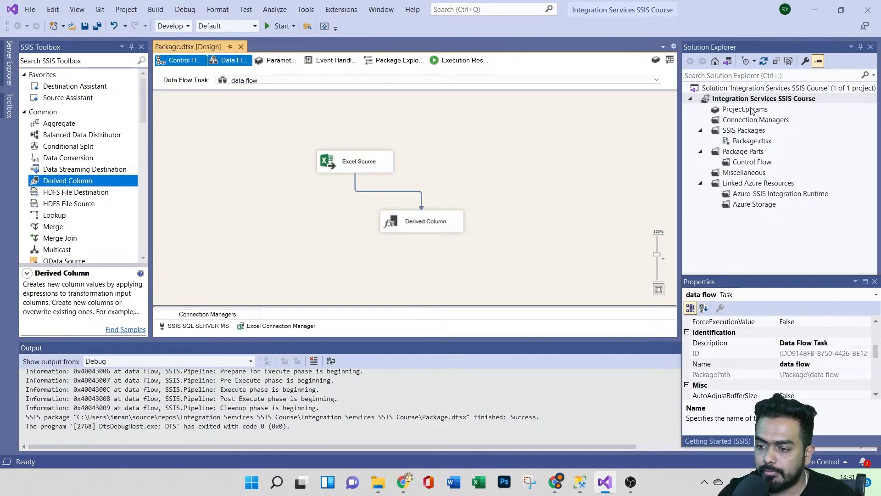
Step: Examine the Debugging configuration properties of the Integration Services SSIS Course project, including Run64BitRuntime, and close the property pages
{"action": "right_click", "coordinate": [738, 99]}
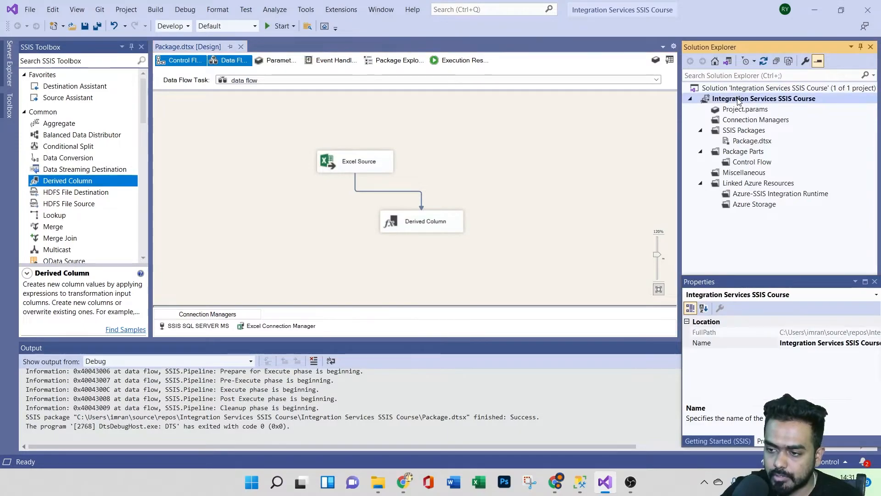
{"action": "left_click", "coordinate": [710, 375]}
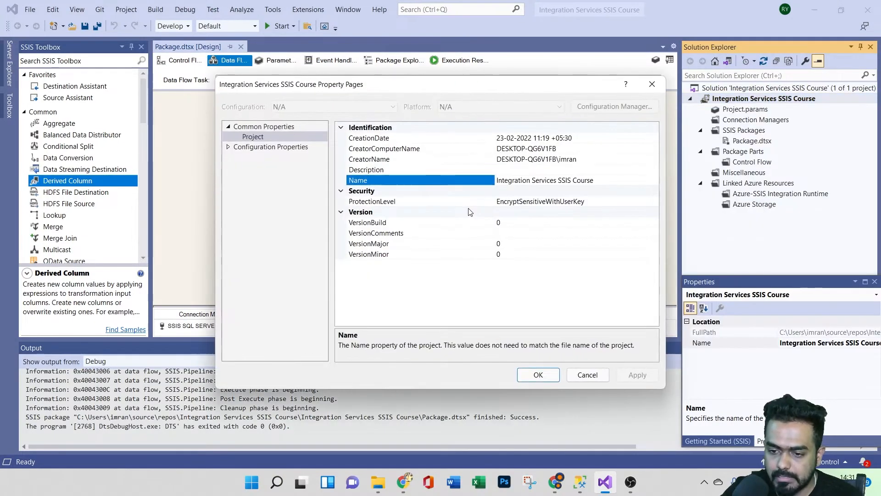
{"action": "left_click", "coordinate": [230, 147]}
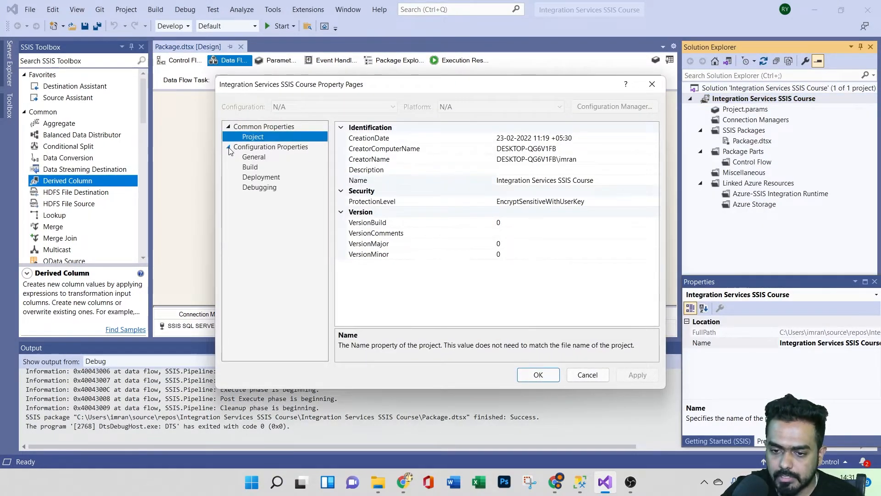
{"action": "left_click", "coordinate": [259, 189]}
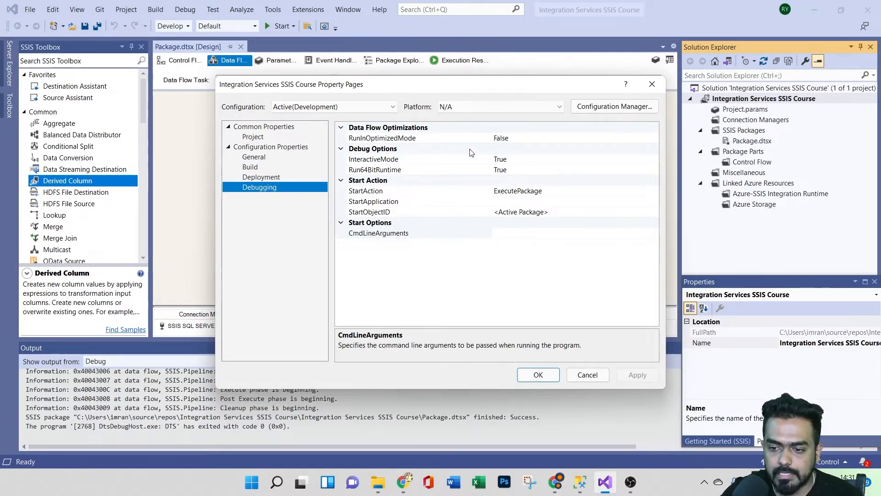
{"action": "left_click", "coordinate": [525, 379]}
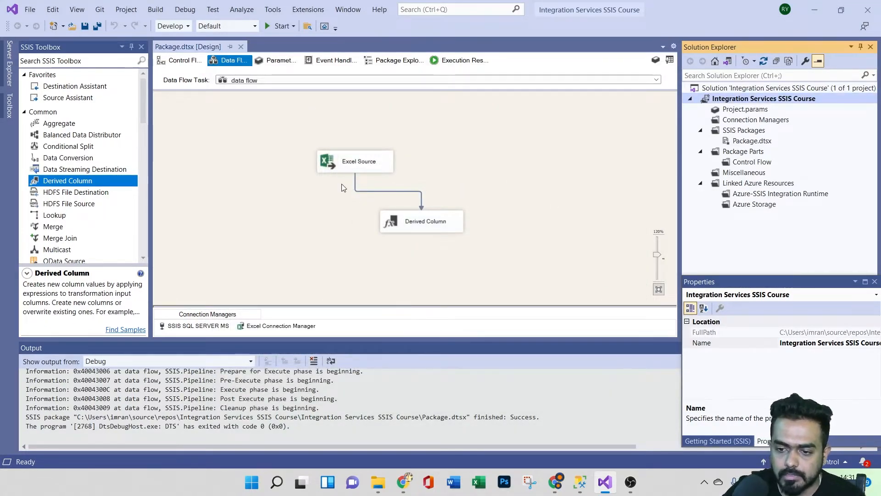
Step: Enable a data viewer on the path from Excel Source to Derived Column, run the package to view the rows, and stop debugging
{"action": "left_click", "coordinate": [391, 190]}
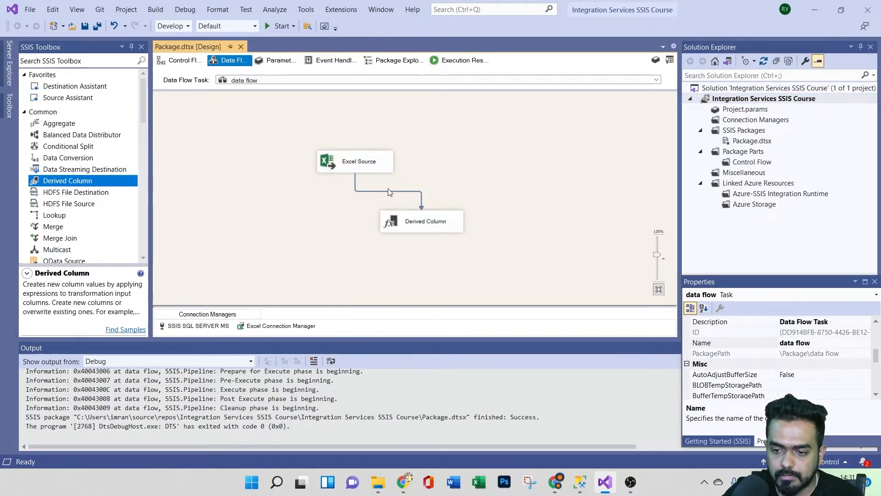
{"action": "left_click", "coordinate": [388, 192]}
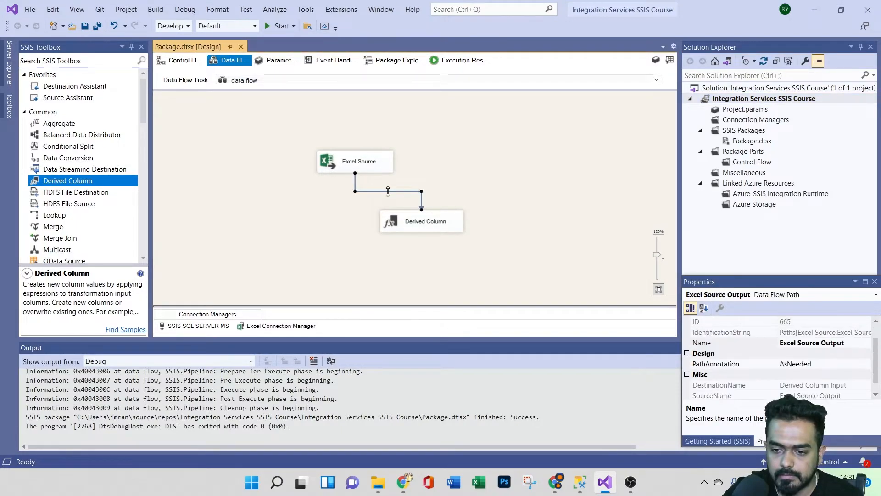
{"action": "right_click", "coordinate": [388, 191]}
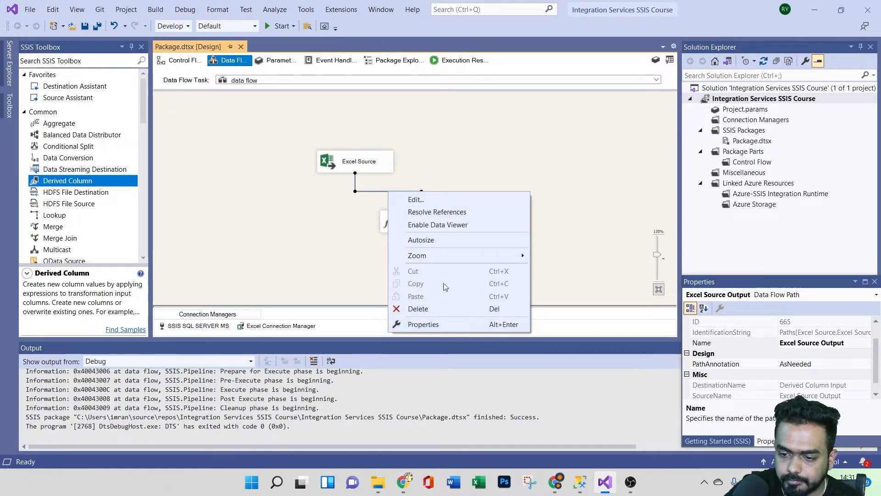
{"action": "left_click", "coordinate": [438, 225]}
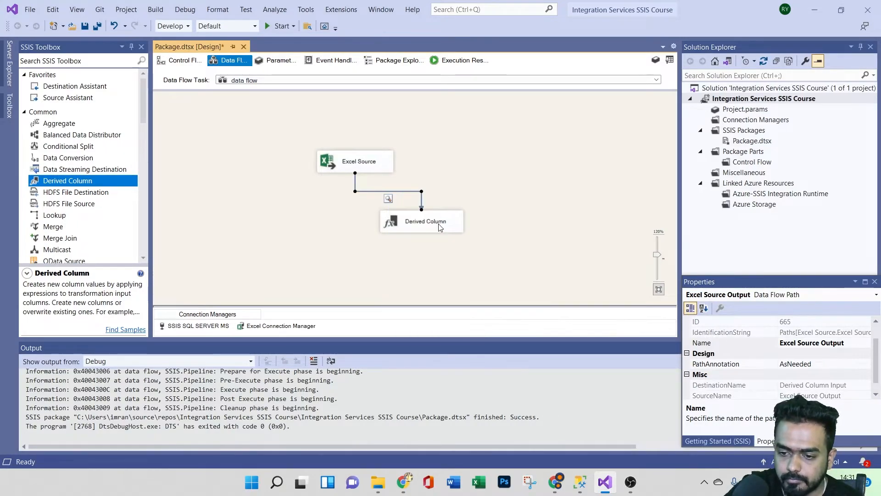
{"action": "left_click", "coordinate": [271, 27]}
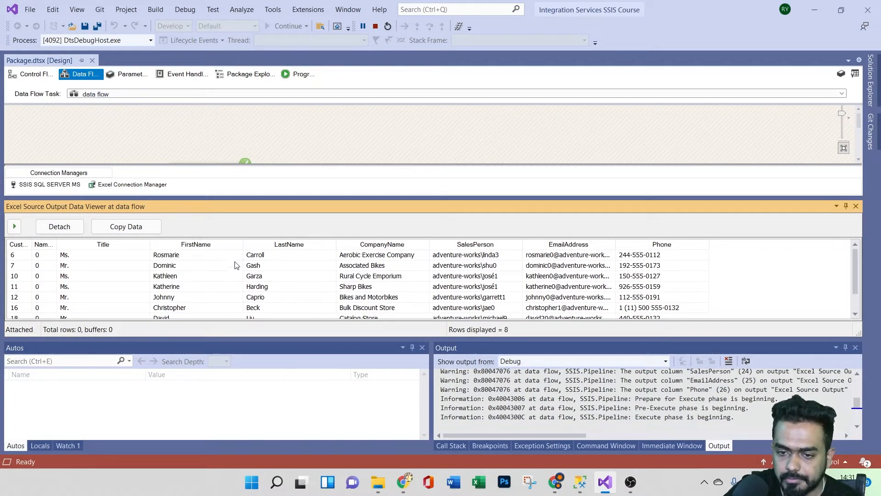
{"action": "left_click", "coordinate": [375, 26]}
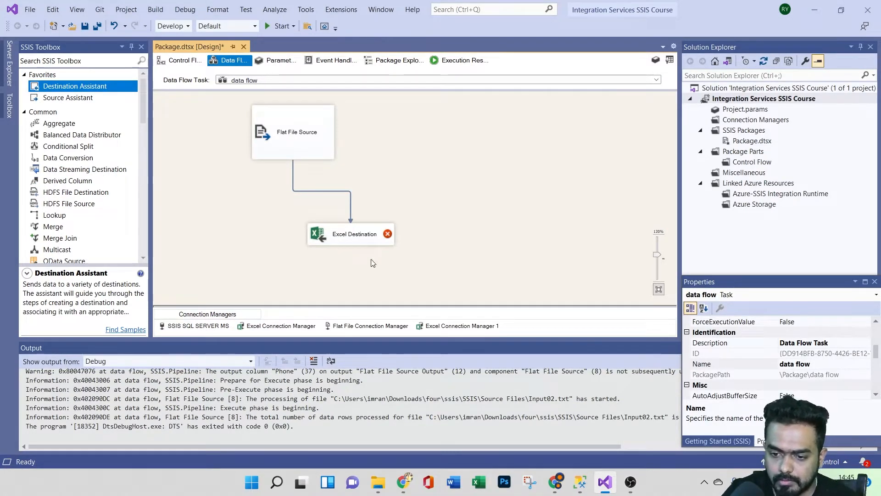
Step: Create a new Excel sheet for the Excel Destination through Excel Connection Manager 1, keeping the Table or view access mode
{"action": "double_click", "coordinate": [356, 235]}
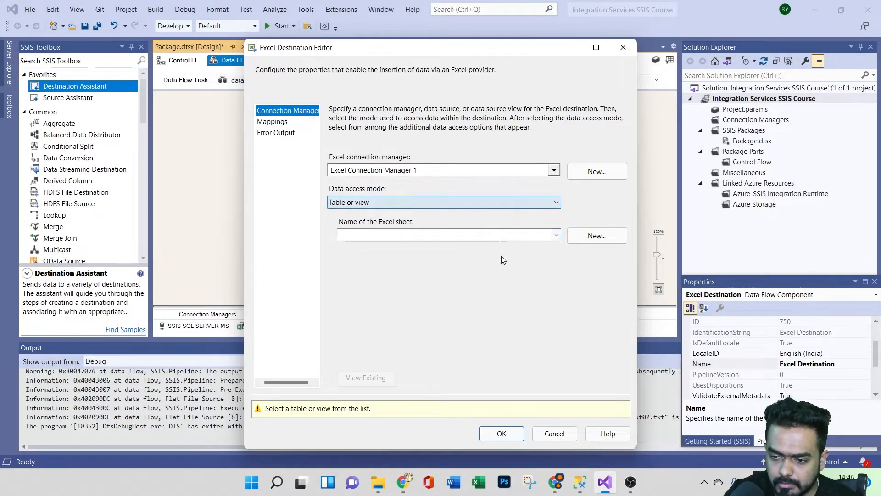
{"action": "left_click", "coordinate": [501, 433]}
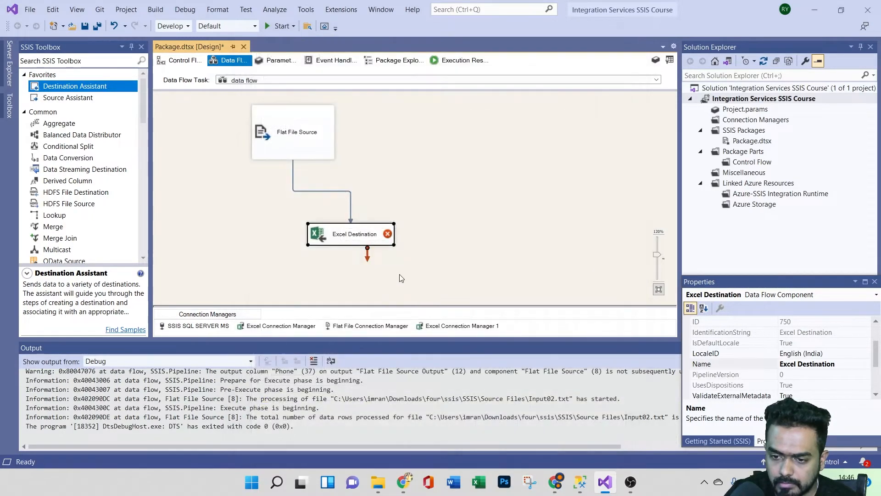
{"action": "double_click", "coordinate": [350, 237]}
{"action": "left_click", "coordinate": [406, 202]}
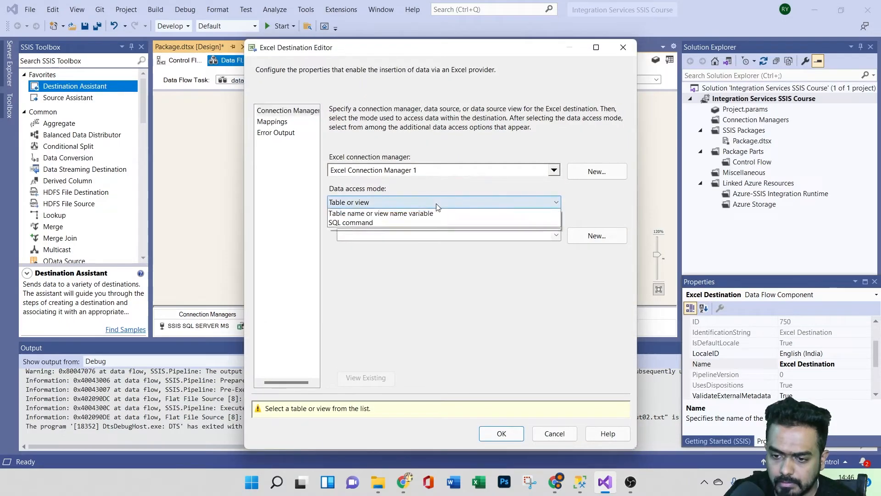
{"action": "left_click", "coordinate": [387, 213]}
{"action": "left_click", "coordinate": [440, 236]}
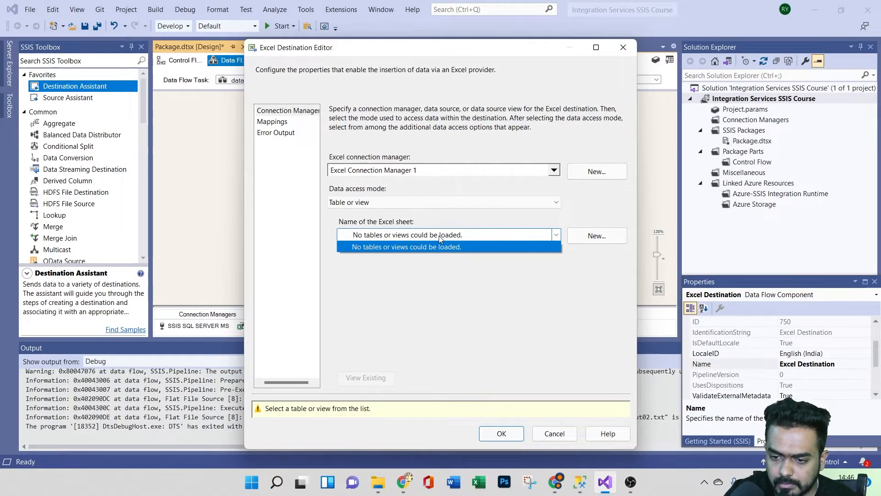
{"action": "left_click", "coordinate": [581, 236]}
{"action": "left_click", "coordinate": [479, 348]}
{"action": "left_click", "coordinate": [591, 271]}
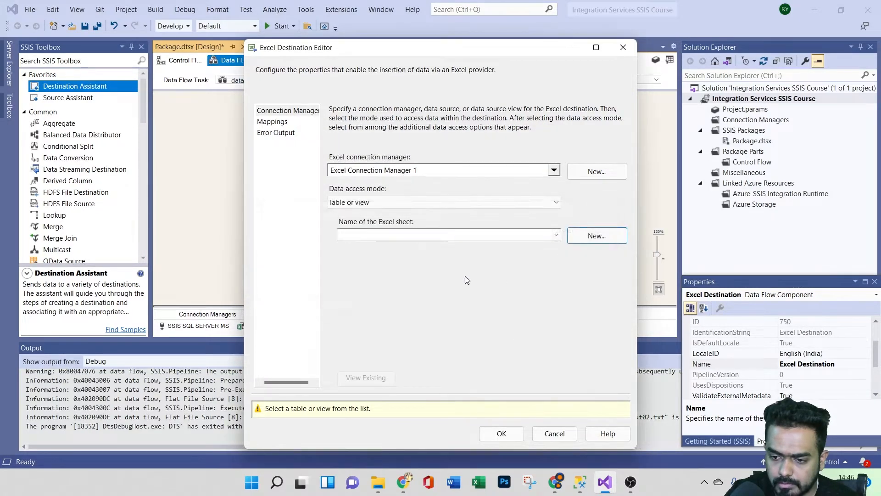
Step: Choose Excel_Destination as the destination's Excel sheet and accept the automatic mappings of all columns from CustomerID to Phone
{"action": "left_click", "coordinate": [556, 235]}
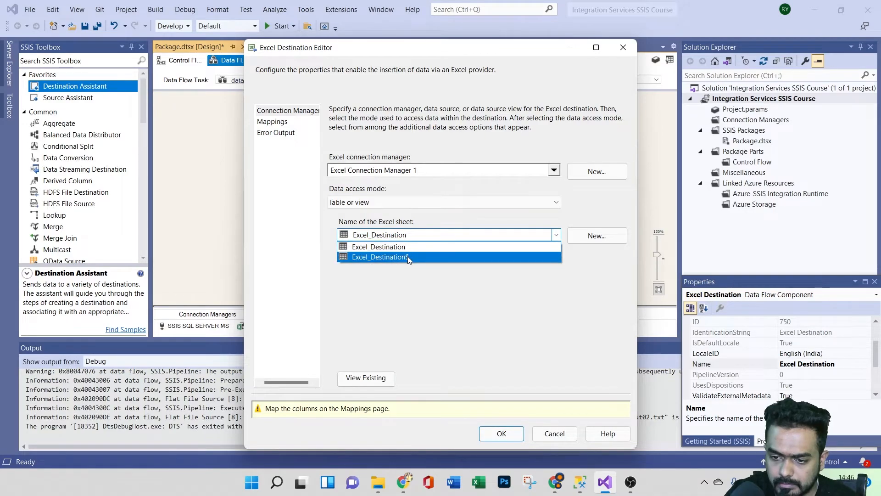
{"action": "left_click", "coordinate": [407, 247]}
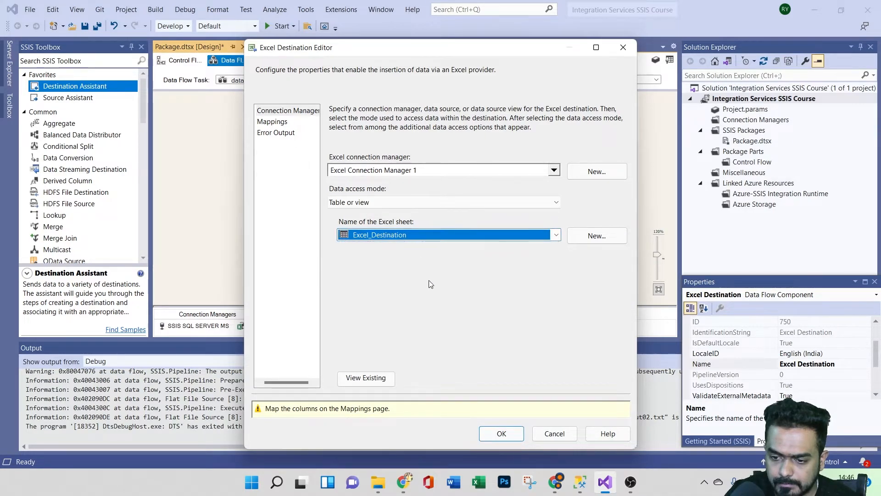
{"action": "left_click", "coordinate": [274, 122]}
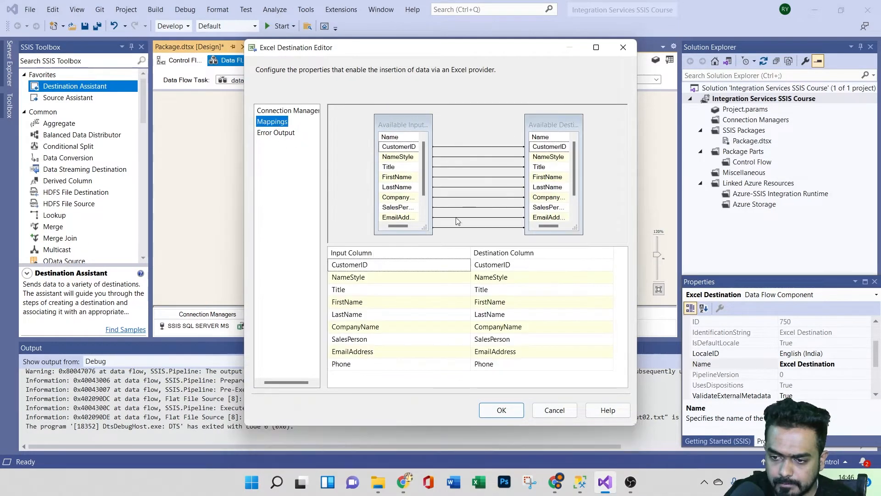
{"action": "left_click", "coordinate": [502, 409]}
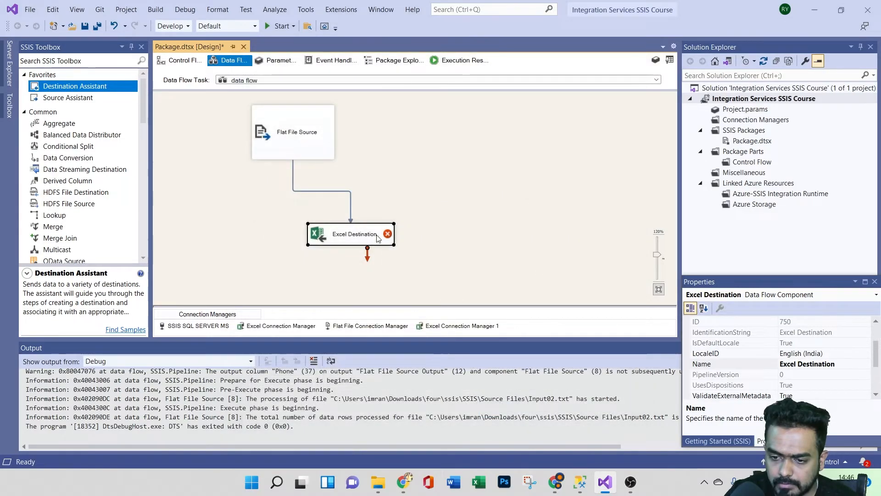
Step: Review the Excel Destination's connection settings and column mappings in its editor
{"action": "double_click", "coordinate": [365, 236]}
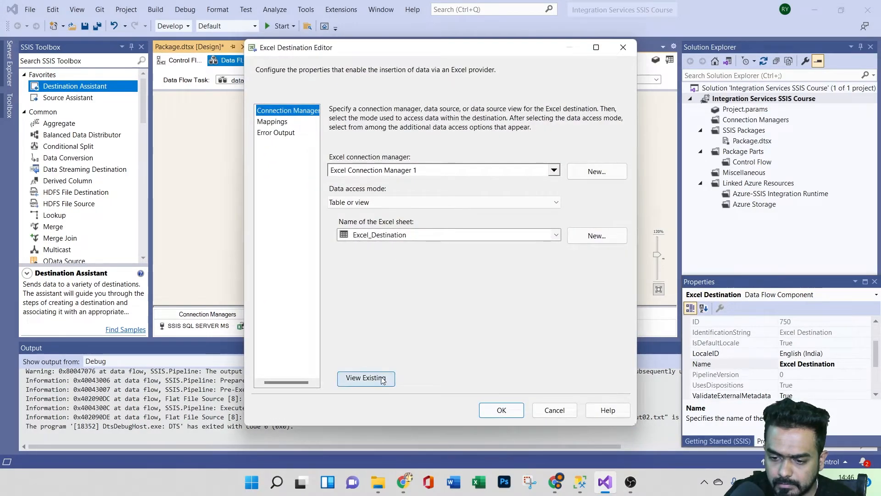
{"action": "left_click", "coordinate": [276, 123]}
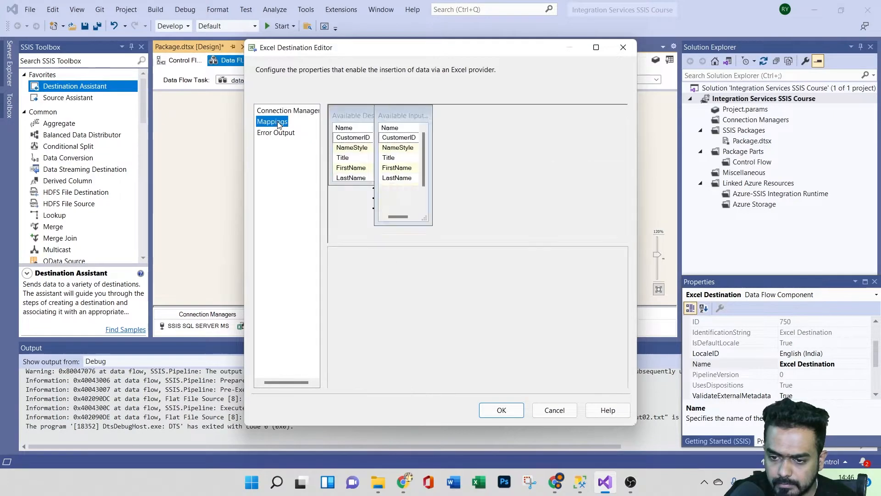
{"action": "left_click", "coordinate": [495, 410]}
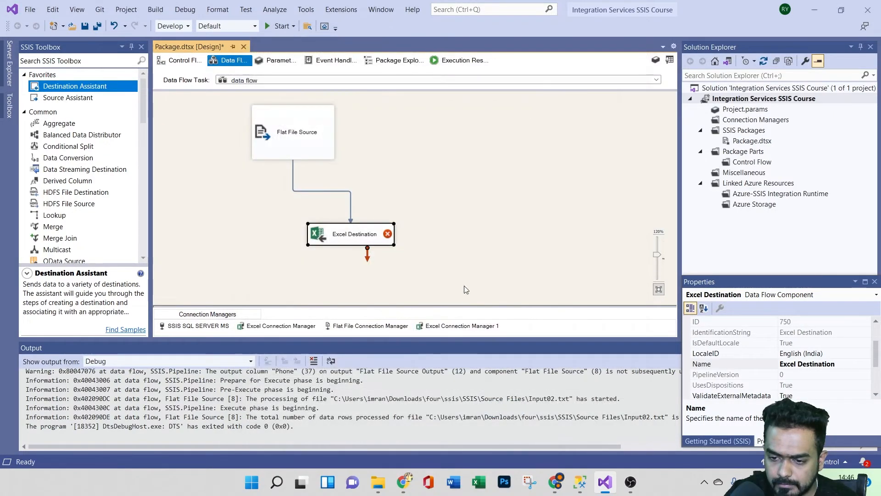
Step: Try Excel_Destination$ as the Excel Destination's sheet with the automatic column mappings
{"action": "left_click", "coordinate": [466, 247]}
{"action": "double_click", "coordinate": [360, 235]}
{"action": "left_click", "coordinate": [405, 234]}
{"action": "left_click", "coordinate": [406, 254]}
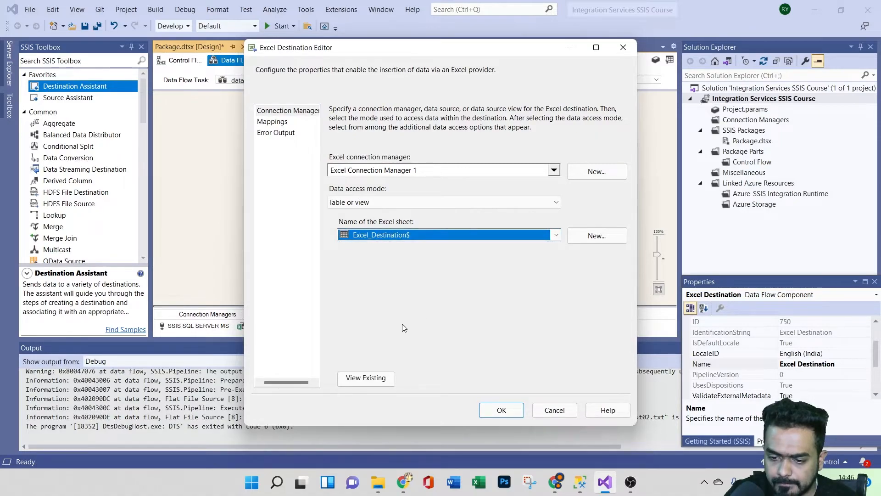
{"action": "left_click", "coordinate": [272, 122]}
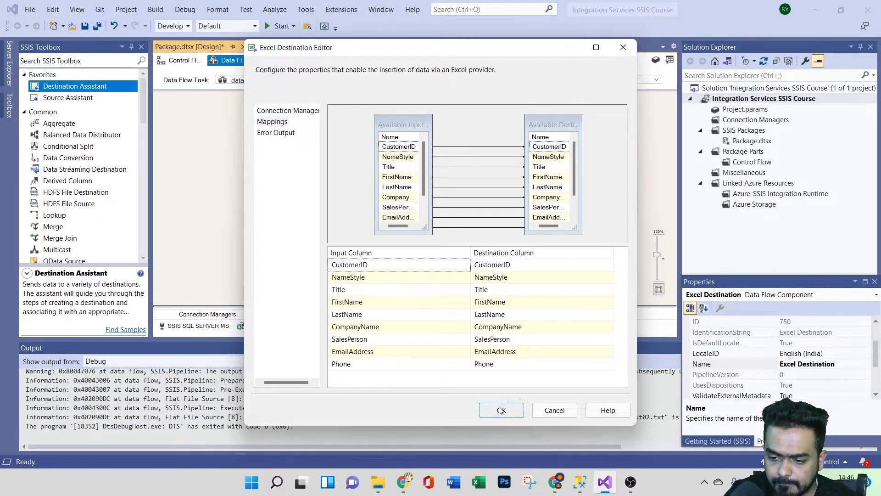
{"action": "left_click", "coordinate": [501, 410]}
{"action": "left_click", "coordinate": [472, 238]}
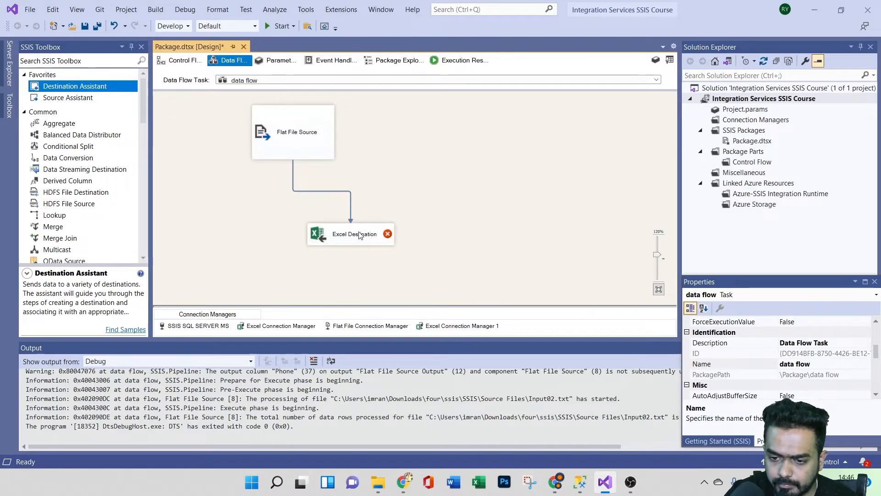
Step: Check the Excel Destination's error, set its Excel sheet back to Excel_Destination, and confirm the column mappings
{"action": "mouse_move", "coordinate": [360, 235]}
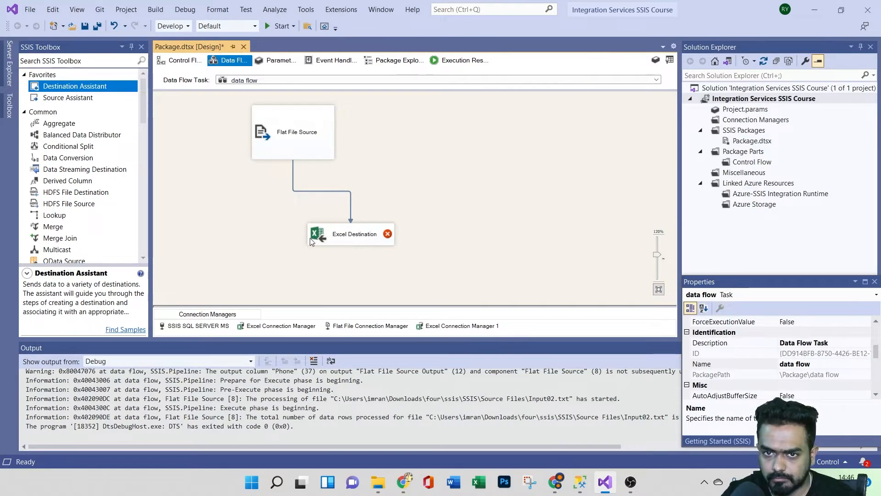
{"action": "mouse_move", "coordinate": [311, 241]}
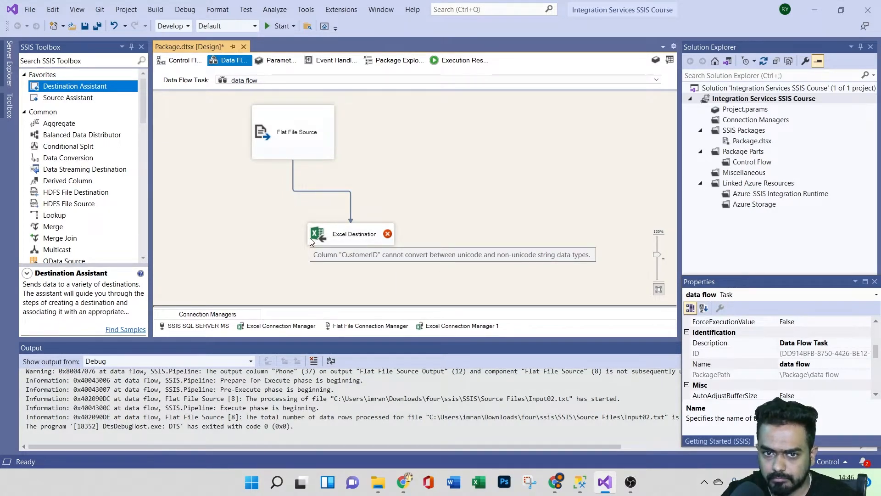
{"action": "double_click", "coordinate": [312, 236]}
{"action": "left_click", "coordinate": [406, 234]}
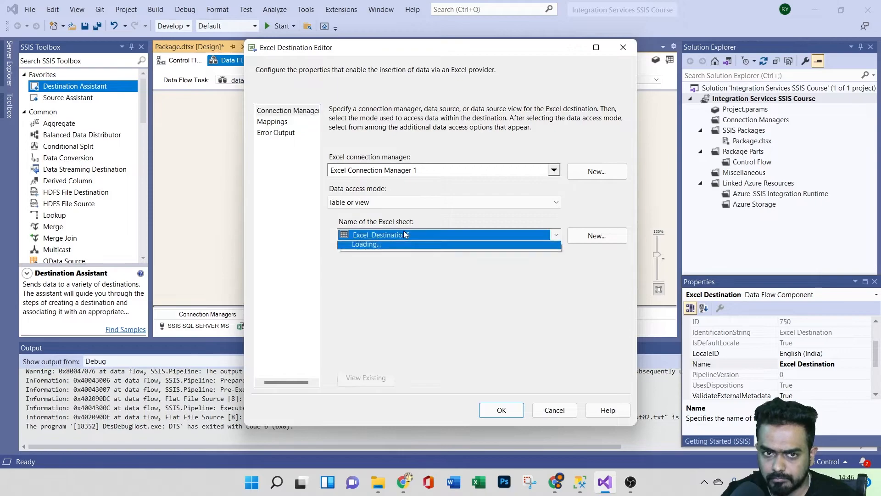
{"action": "left_click", "coordinate": [400, 249]}
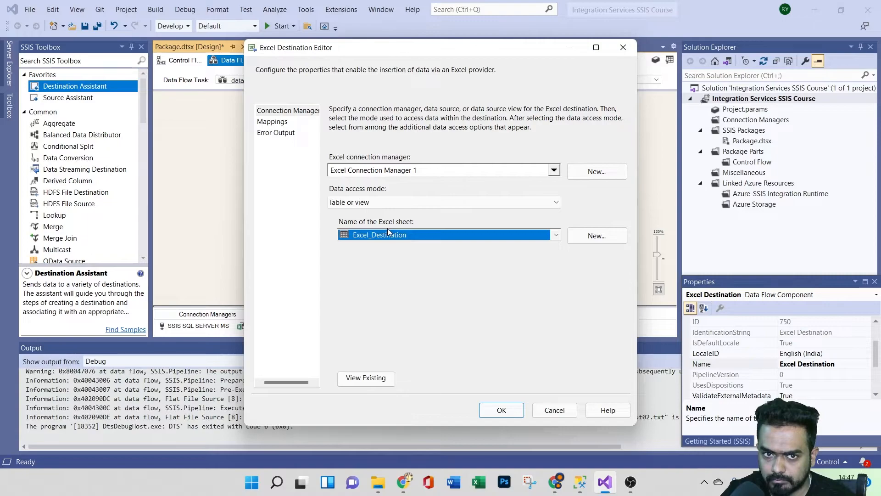
{"action": "left_click", "coordinate": [275, 122]}
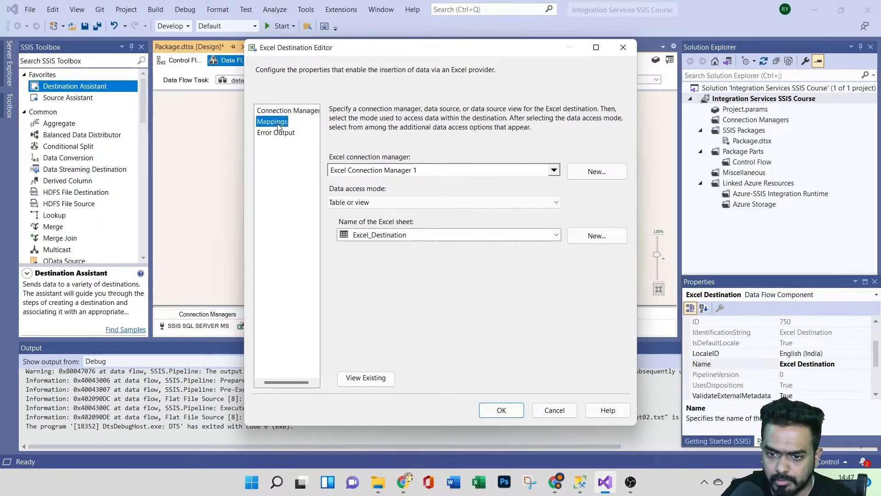
{"action": "left_click", "coordinate": [501, 411]}
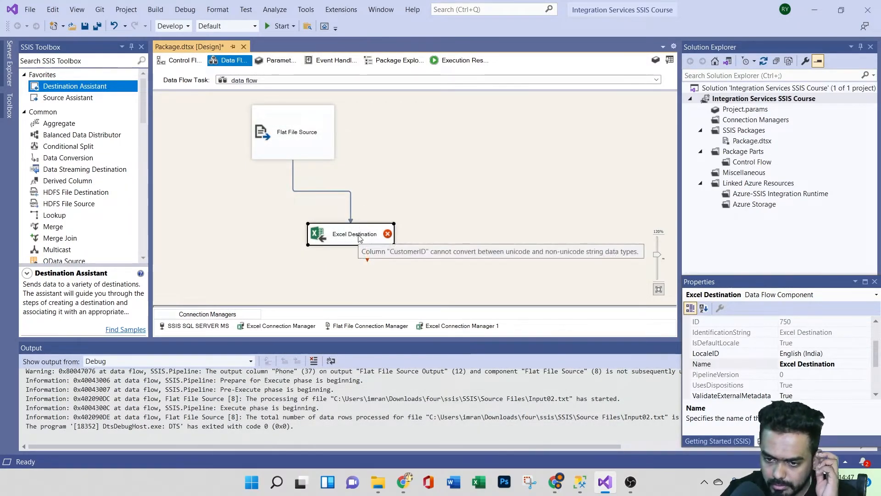
Step: Examine the data types of the Excel Destination's external CustomerID and FirstName columns in the Advanced Editor, and the general properties of its incoming path
{"action": "right_click", "coordinate": [362, 233]}
{"action": "left_click", "coordinate": [390, 253]}
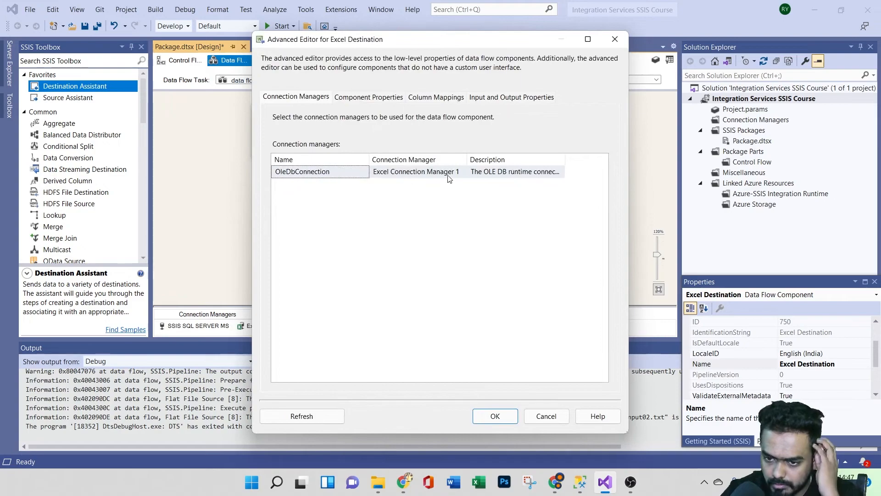
{"action": "left_click", "coordinate": [501, 98]}
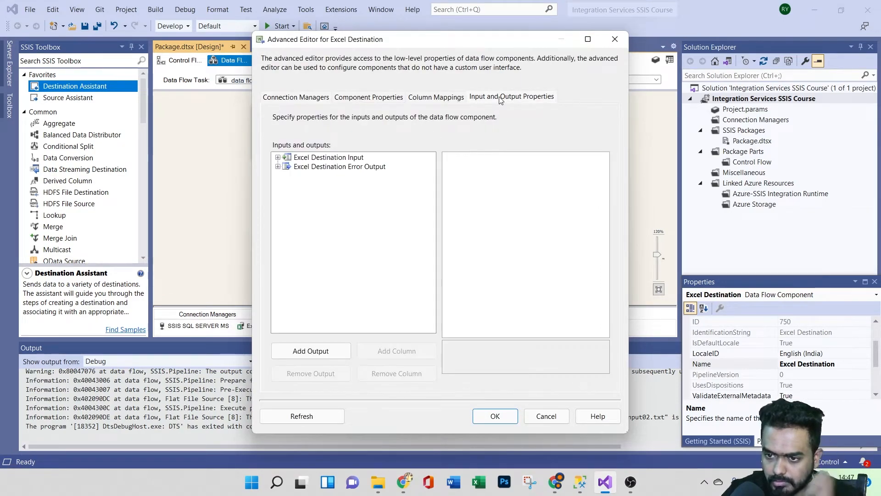
{"action": "left_click", "coordinate": [277, 157]}
{"action": "left_click", "coordinate": [286, 166]}
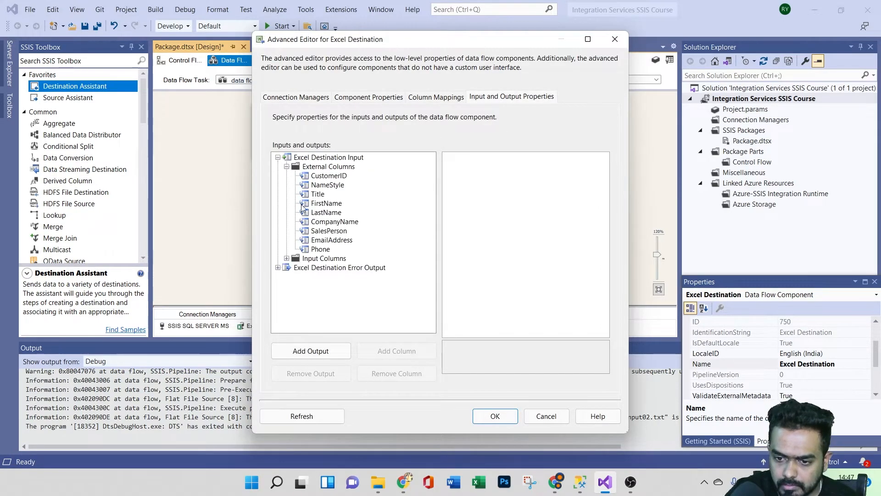
{"action": "left_click", "coordinate": [332, 178]}
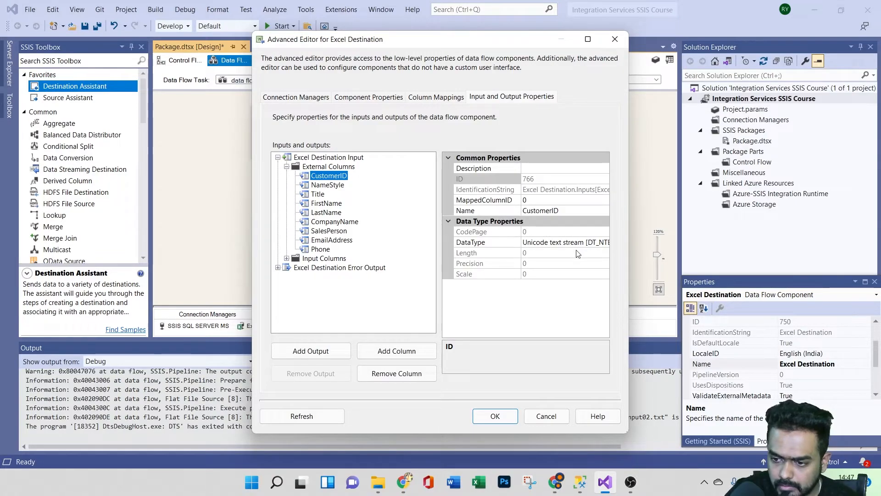
{"action": "left_click", "coordinate": [326, 203]}
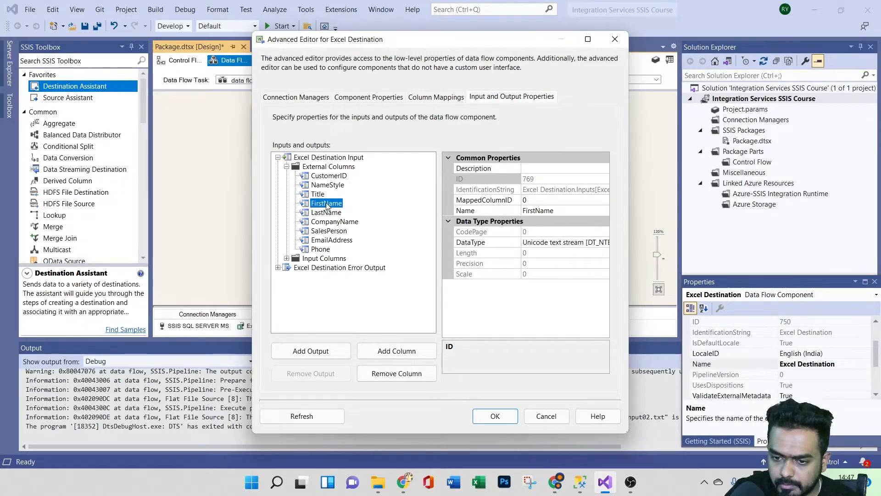
{"action": "left_click", "coordinate": [490, 414]}
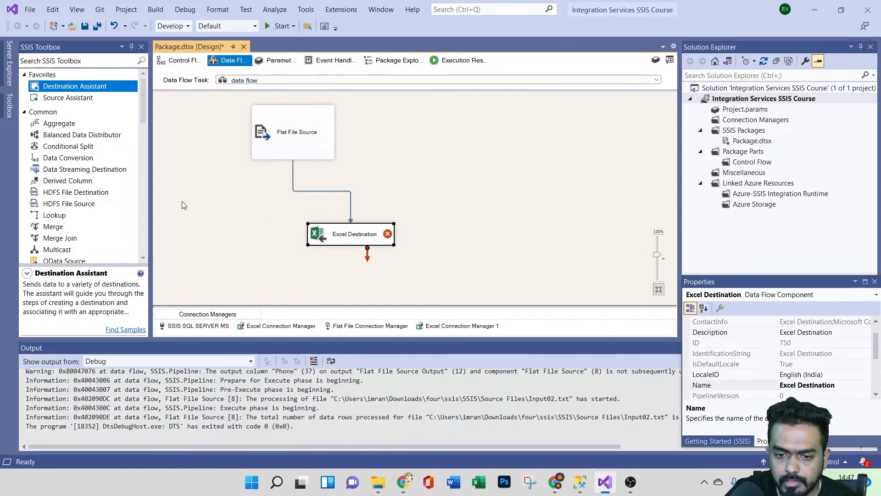
{"action": "double_click", "coordinate": [332, 193]}
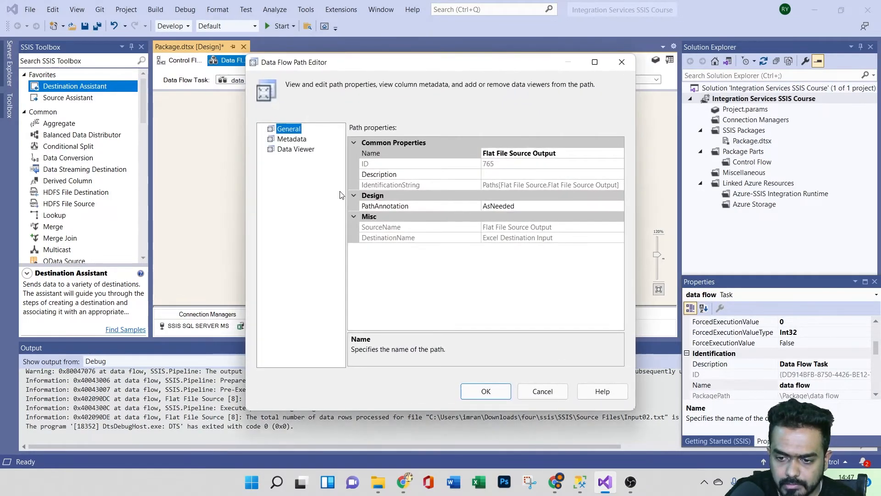
{"action": "left_click", "coordinate": [486, 391]}
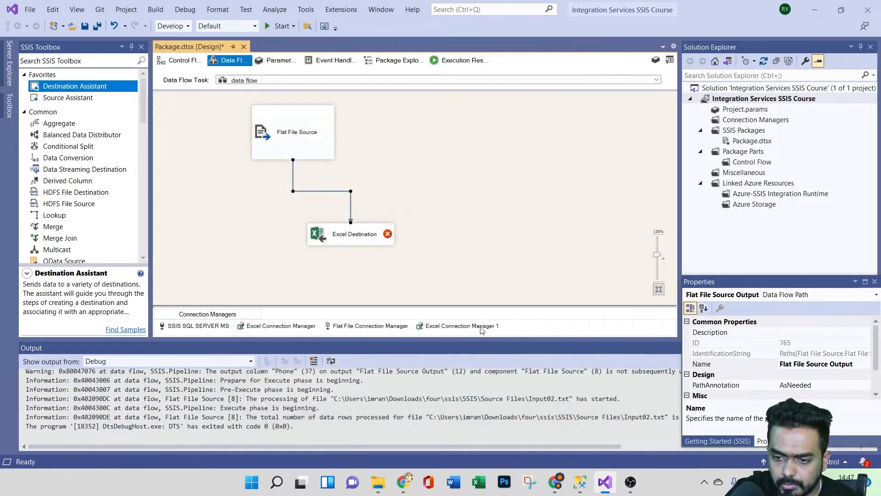
Step: Delete the path from Flat File Source to Excel Destination and place a Data Conversion transformation between the two components
{"action": "left_click", "coordinate": [325, 192]}
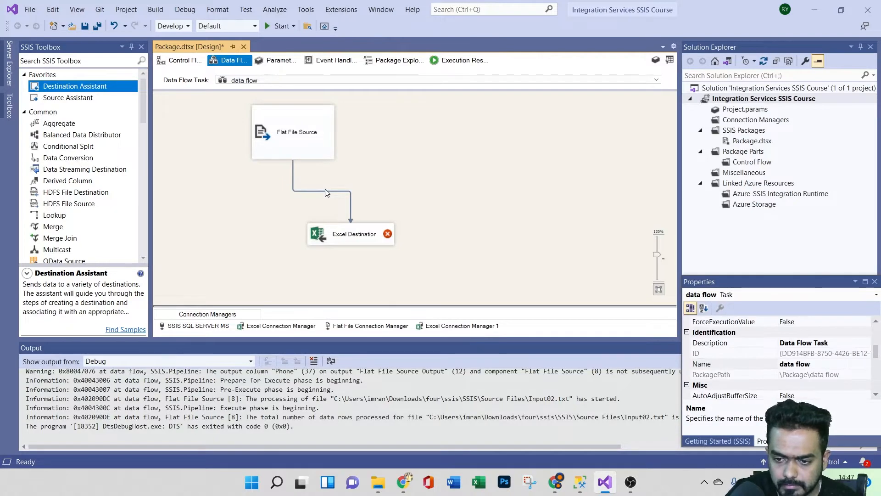
{"action": "left_click", "coordinate": [325, 191]}
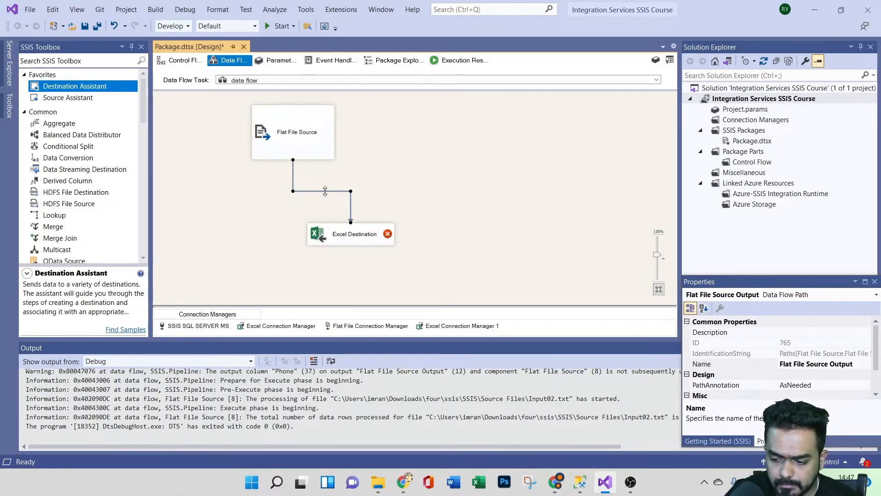
{"action": "key", "text": "Delete"}
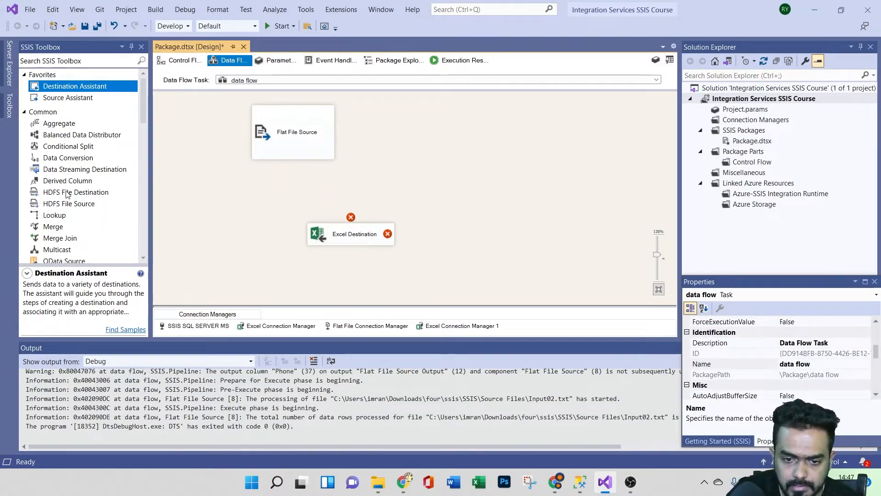
{"action": "left_click_drag", "start_coordinate": [64, 158], "coordinate": [331, 192]}
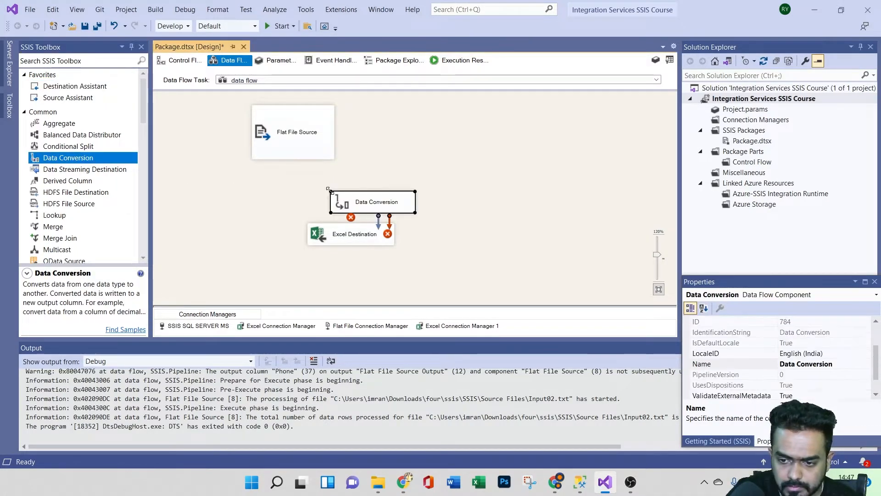
{"action": "left_click_drag", "start_coordinate": [360, 244], "coordinate": [384, 270]}
Step: Connect the Flat File Source output to Data Conversion, and the Data Conversion output to Excel Destination
{"action": "left_click", "coordinate": [312, 147]}
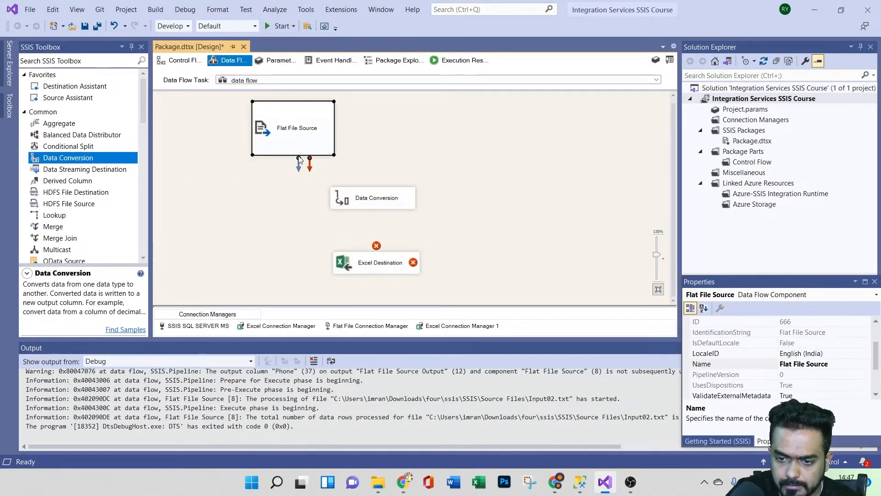
{"action": "left_click", "coordinate": [315, 190]}
{"action": "left_click", "coordinate": [292, 158]}
{"action": "left_click_drag", "start_coordinate": [298, 162], "coordinate": [373, 197]}
{"action": "left_click", "coordinate": [376, 202]}
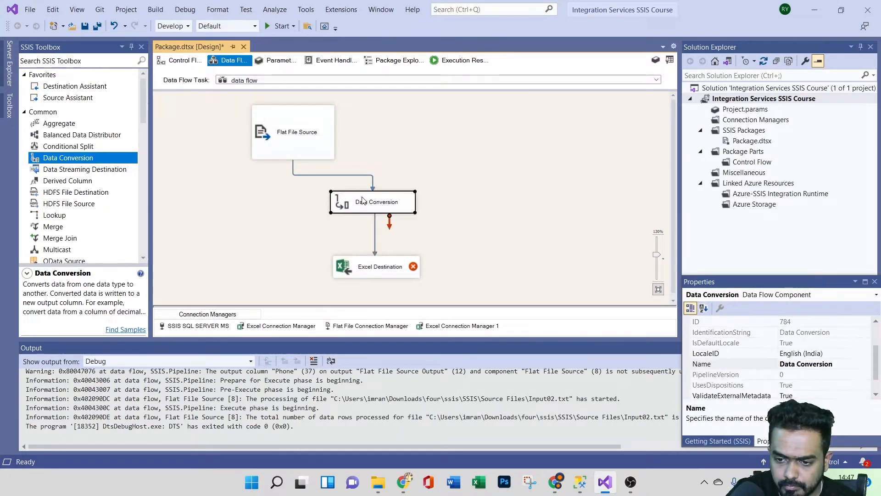
Step: Include all available input columns in the Data Conversion and set CustomerID's data type to Unicode string [DT_WSTR]
{"action": "double_click", "coordinate": [362, 199]}
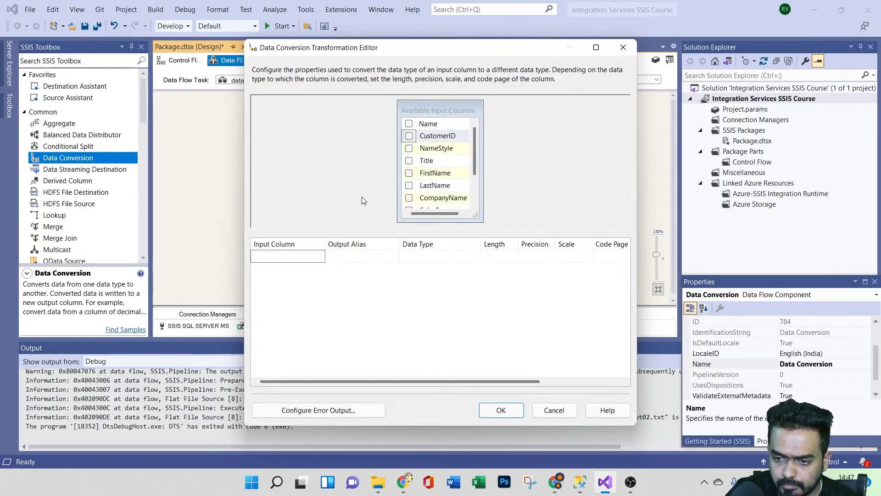
{"action": "left_click", "coordinate": [409, 123]}
{"action": "left_click", "coordinate": [452, 256]}
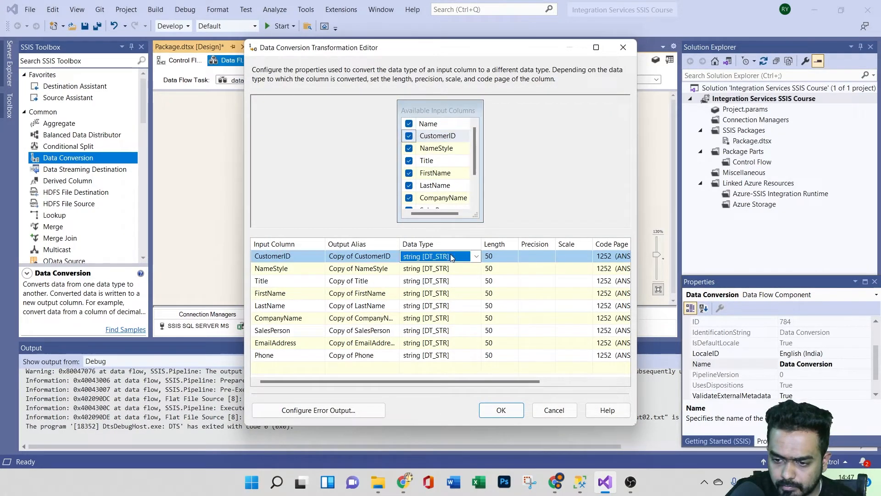
{"action": "left_click", "coordinate": [475, 257]}
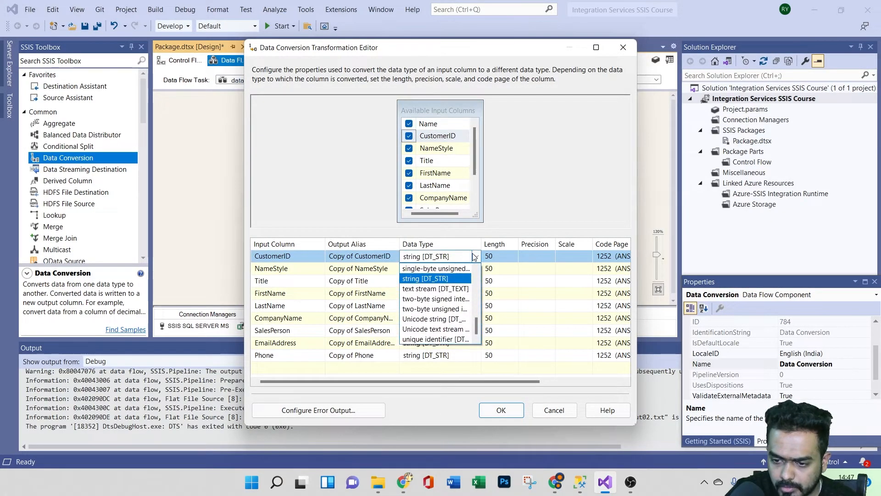
{"action": "left_click", "coordinate": [457, 322]}
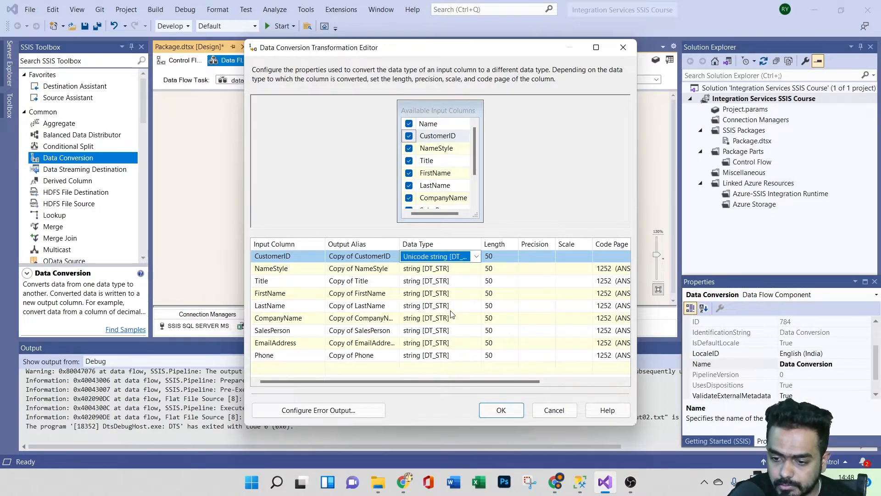
Step: Set the conversion data type of NameStyle, Title and FirstName to Unicode string [DT_WSTR]
{"action": "left_click", "coordinate": [448, 269]}
{"action": "left_click", "coordinate": [444, 269]}
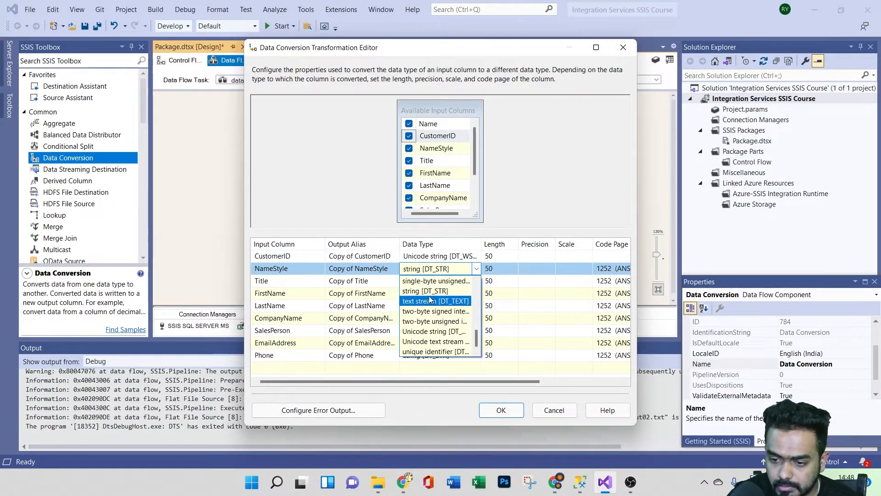
{"action": "left_click", "coordinate": [432, 331]}
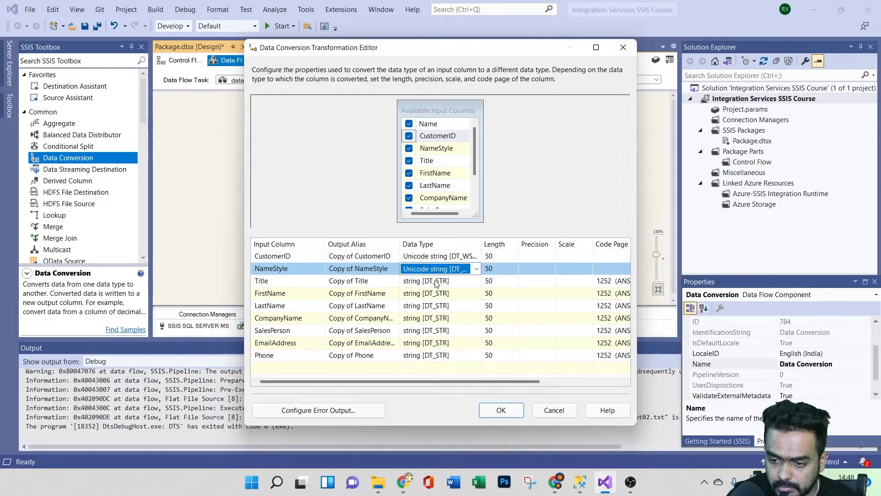
{"action": "left_click", "coordinate": [475, 284]}
{"action": "left_click", "coordinate": [477, 281]}
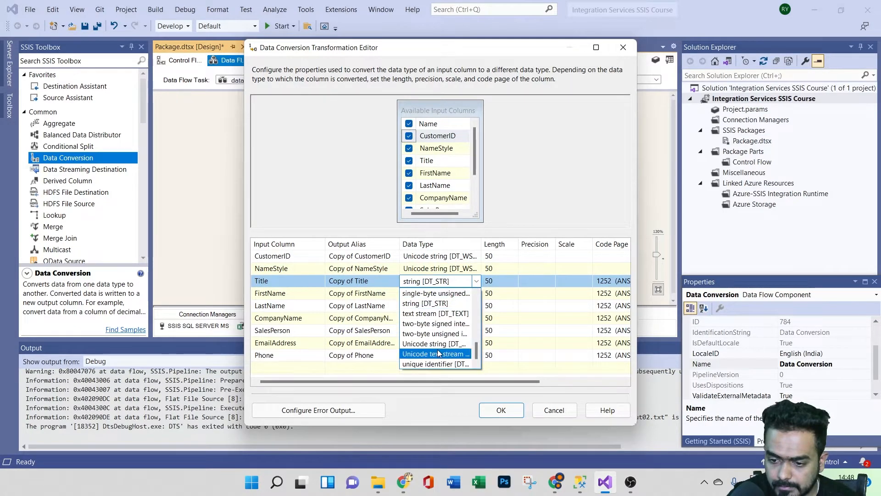
{"action": "left_click", "coordinate": [454, 344]}
{"action": "left_click", "coordinate": [472, 294]}
{"action": "left_click", "coordinate": [476, 293]}
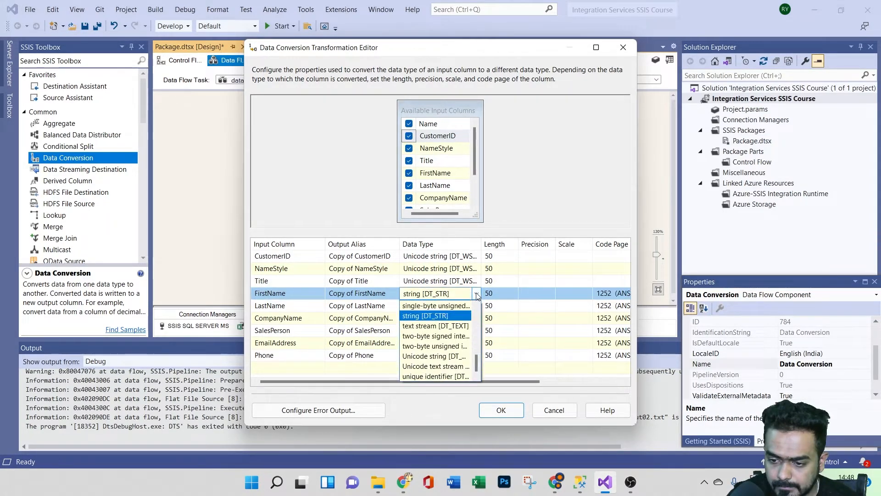
{"action": "left_click", "coordinate": [433, 357]}
Step: Set the conversion data type of LastName, CompanyName and SalesPerson to Unicode string [DT_WSTR]
{"action": "left_click", "coordinate": [475, 306]}
{"action": "left_click", "coordinate": [477, 306]}
{"action": "left_click", "coordinate": [435, 368]}
{"action": "left_click", "coordinate": [472, 318]}
{"action": "left_click", "coordinate": [476, 318]}
{"action": "left_click", "coordinate": [433, 380]}
{"action": "left_click", "coordinate": [434, 331]}
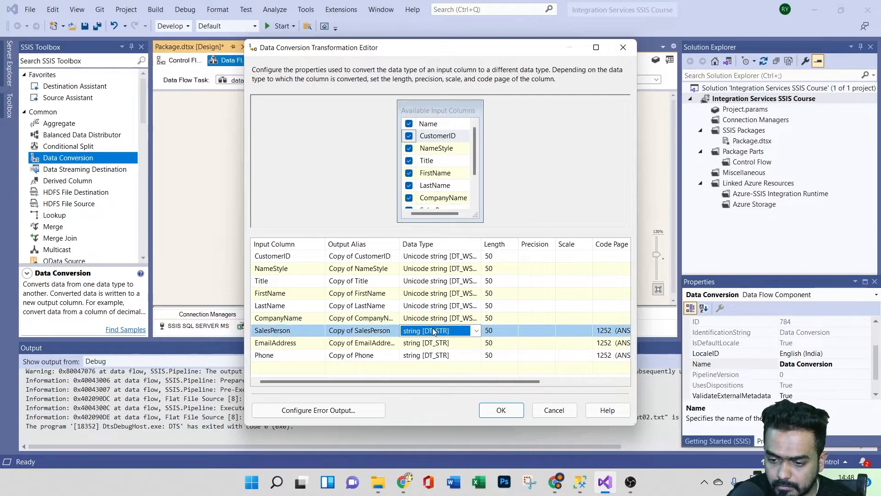
{"action": "left_click", "coordinate": [477, 330]}
{"action": "left_click", "coordinate": [434, 393]}
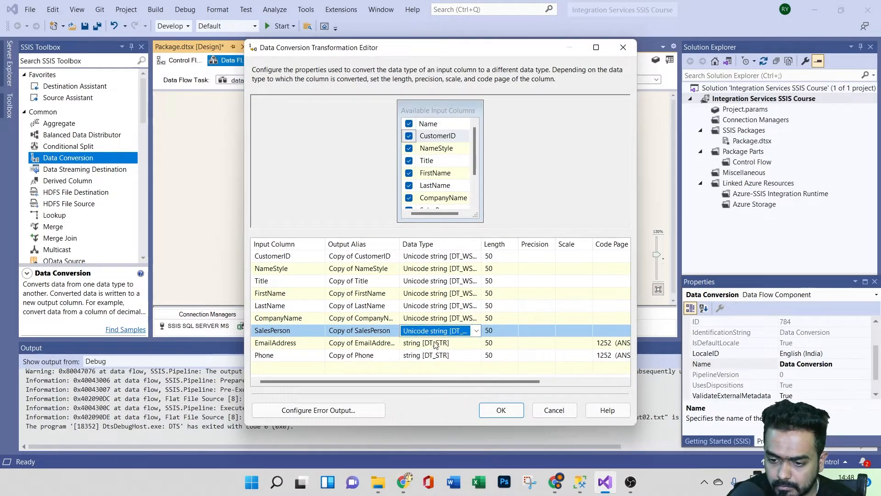
Step: Set the conversion data type of EmailAddress and Phone to Unicode string [DT_WSTR] and accept the Data Conversion settings
{"action": "left_click", "coordinate": [475, 343]}
{"action": "left_click", "coordinate": [476, 343]}
{"action": "left_click", "coordinate": [436, 406]}
{"action": "left_click", "coordinate": [438, 356]}
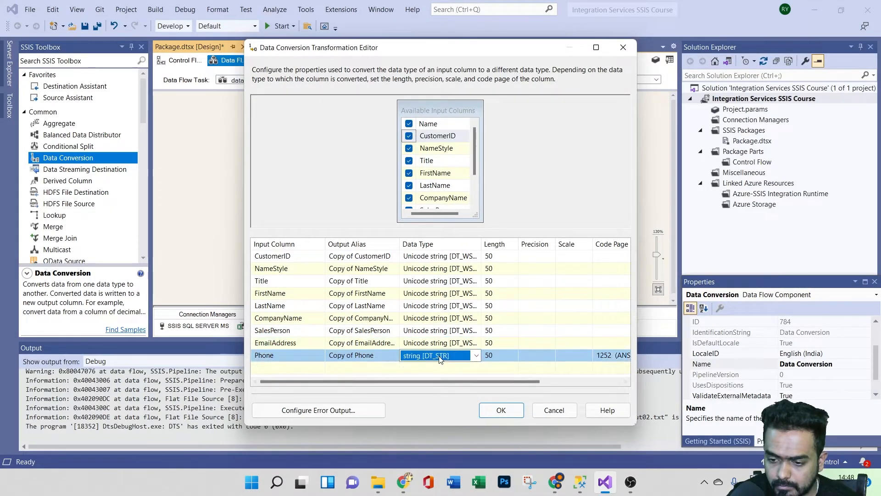
{"action": "left_click", "coordinate": [476, 356]}
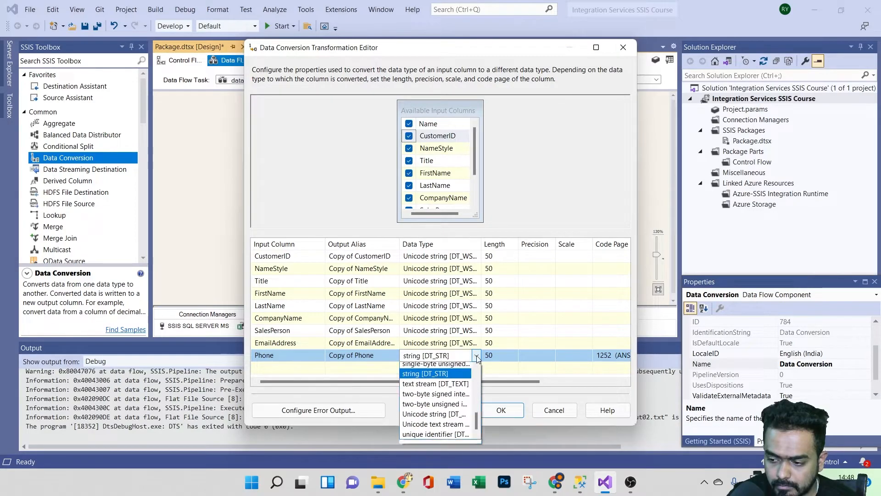
{"action": "left_click", "coordinate": [436, 416]}
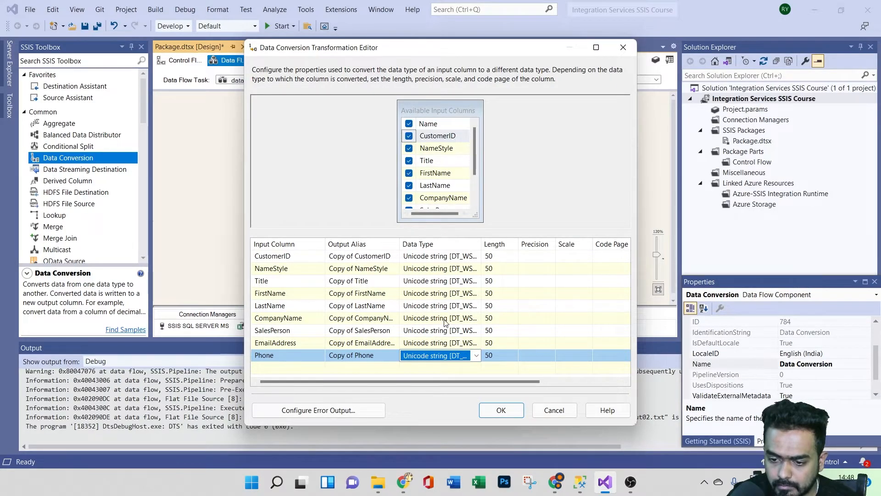
{"action": "left_click", "coordinate": [494, 408]}
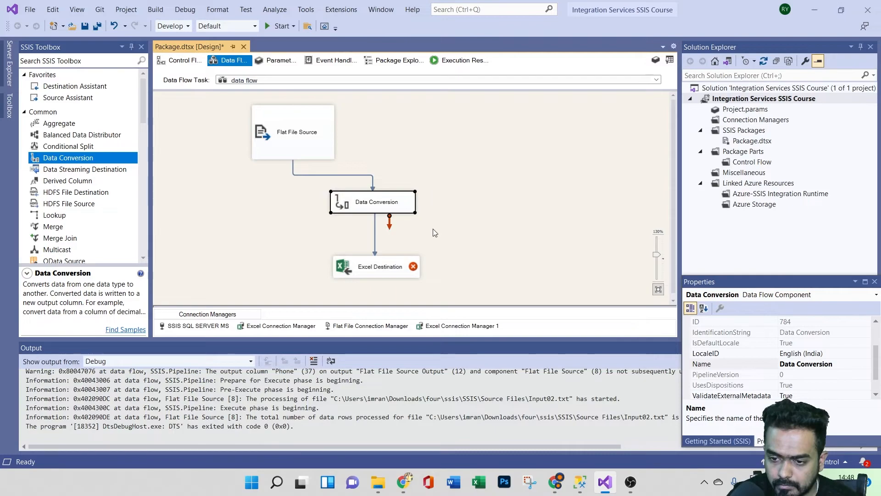
Step: In the Excel Destination's mappings, map Copy of CustomerID to CustomerID and open the input column choices for NameStyle
{"action": "left_click", "coordinate": [368, 270]}
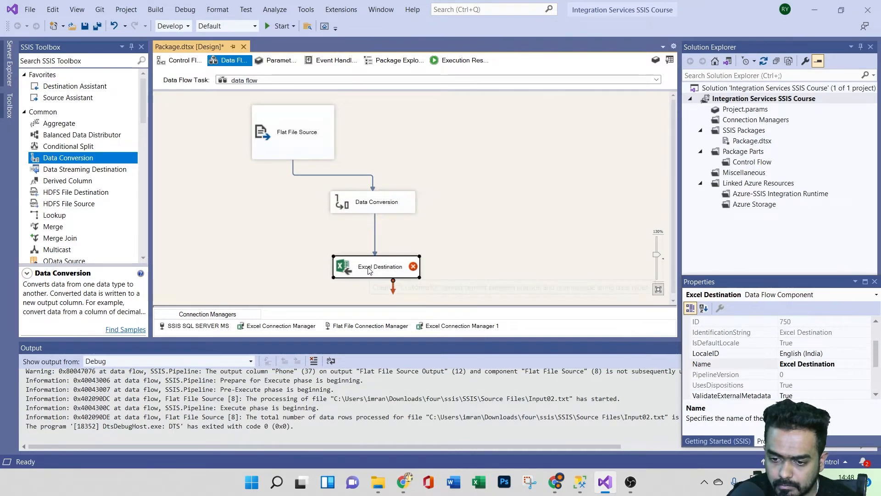
{"action": "double_click", "coordinate": [369, 269]}
{"action": "left_click", "coordinate": [276, 123]}
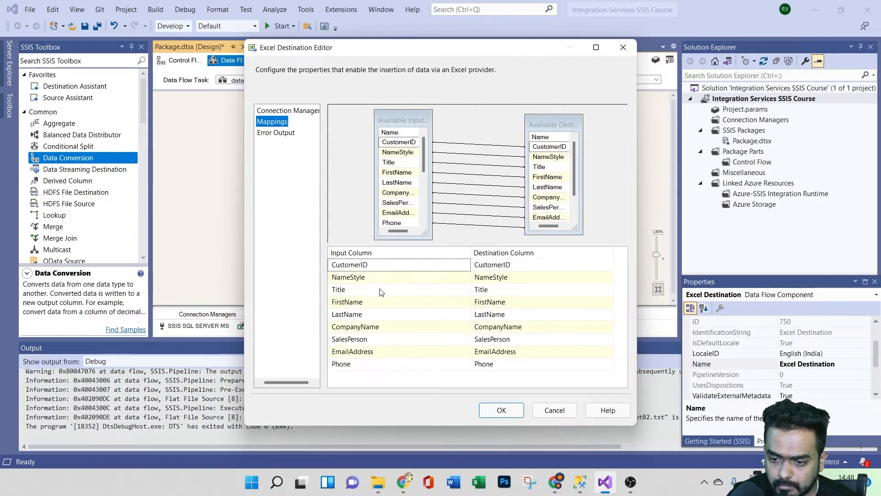
{"action": "left_click", "coordinate": [405, 271]}
{"action": "left_click", "coordinate": [461, 266]}
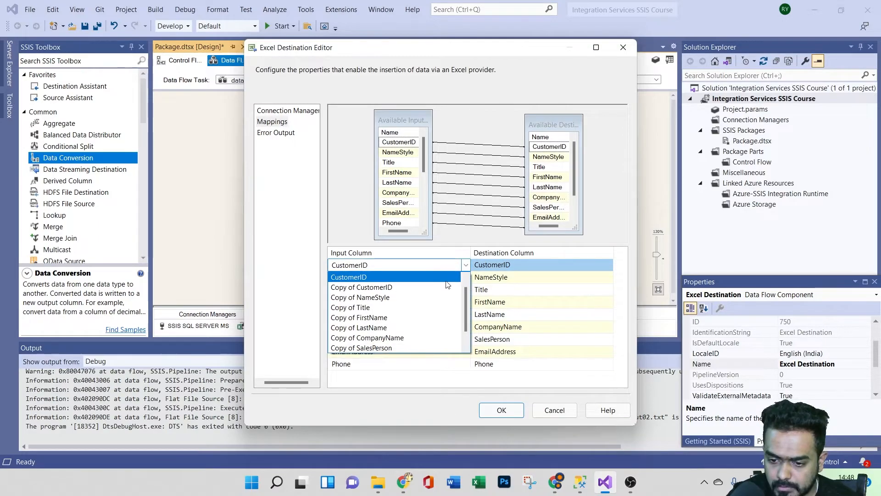
{"action": "left_click", "coordinate": [365, 288]}
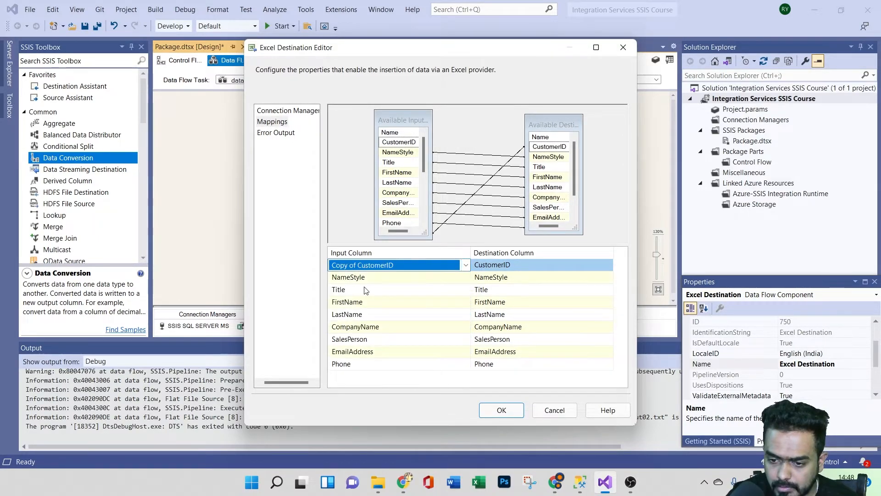
{"action": "left_click", "coordinate": [450, 279]}
{"action": "left_click", "coordinate": [453, 280]}
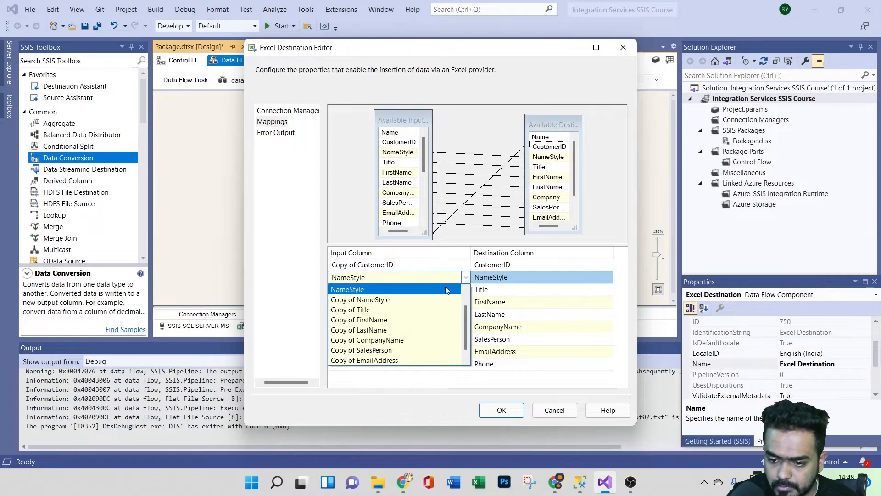
Step: Map the NameStyle, Title and FirstName destination columns to Copy of NameStyle, Copy of Title and Copy of FirstName
{"action": "left_click", "coordinate": [458, 302]}
{"action": "left_click", "coordinate": [466, 290]}
{"action": "left_click", "coordinate": [465, 290]}
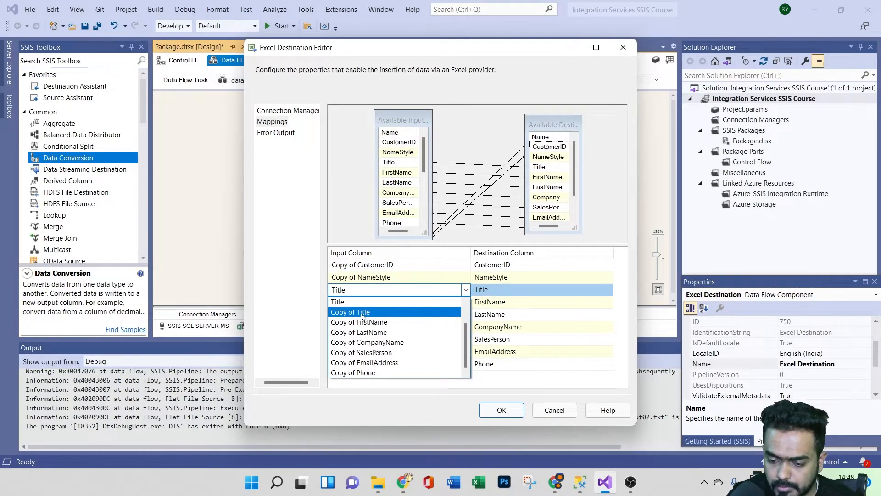
{"action": "left_click", "coordinate": [361, 312]}
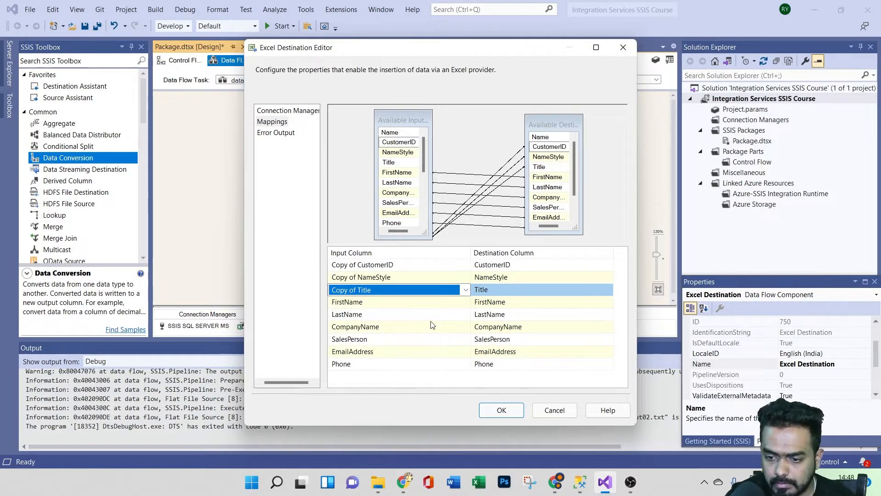
{"action": "left_click", "coordinate": [466, 302]}
{"action": "left_click", "coordinate": [466, 302]}
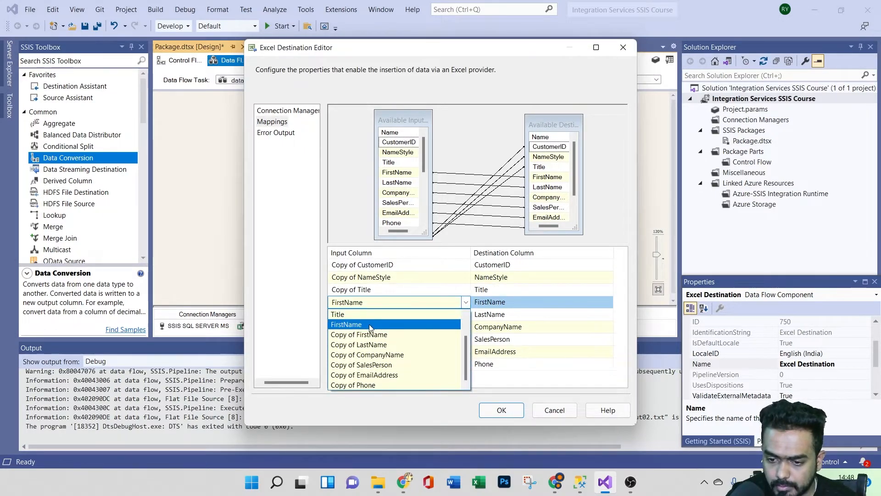
{"action": "left_click", "coordinate": [370, 339]}
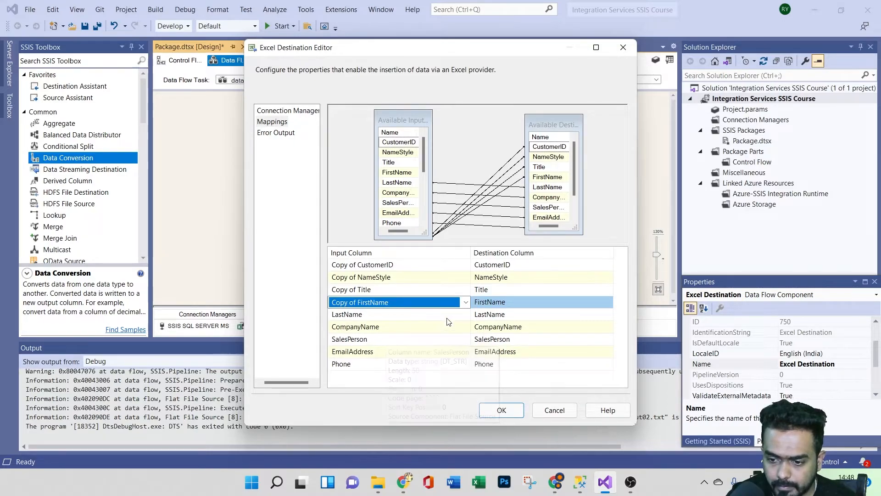
Step: Map the LastName and CompanyName destination columns to Copy of LastName and Copy of CompanyName
{"action": "left_click", "coordinate": [463, 314]}
{"action": "left_click", "coordinate": [463, 314]}
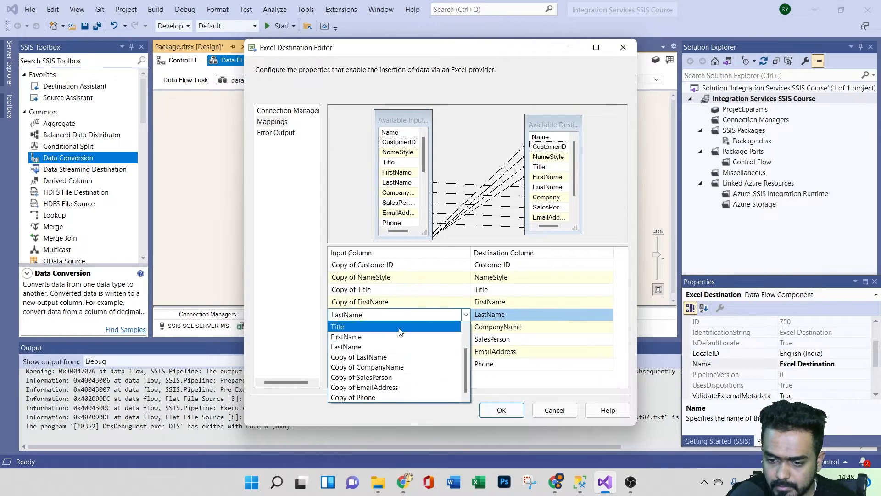
{"action": "left_click", "coordinate": [378, 345]}
{"action": "left_click", "coordinate": [411, 330]}
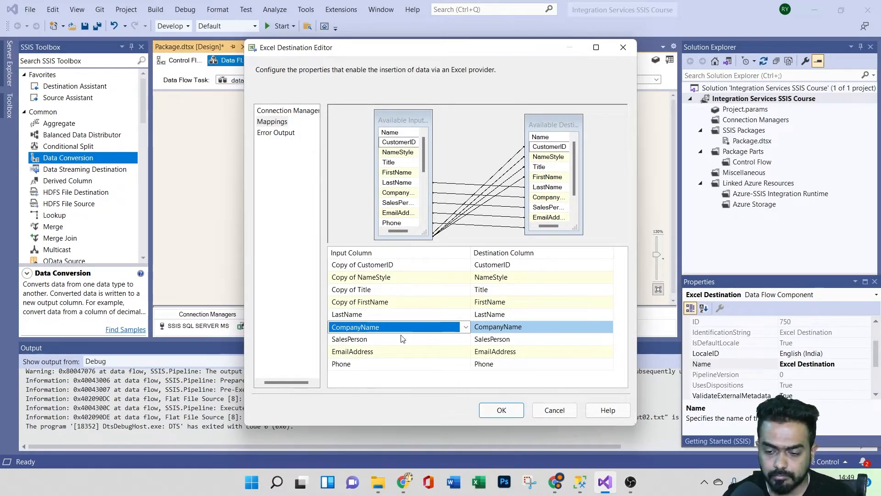
{"action": "left_click", "coordinate": [464, 339]}
{"action": "left_click", "coordinate": [465, 328]}
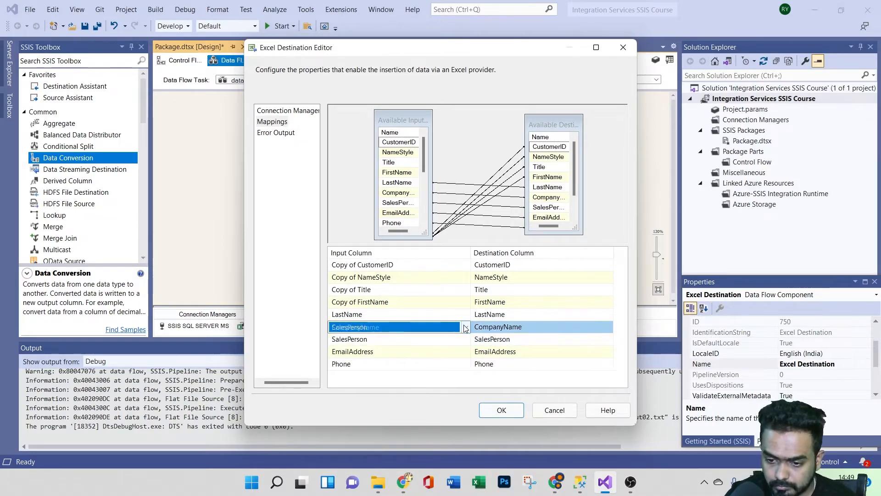
{"action": "left_click", "coordinate": [464, 315]}
{"action": "left_click", "coordinate": [464, 315]}
{"action": "left_click", "coordinate": [394, 356]}
{"action": "left_click", "coordinate": [393, 326]}
{"action": "left_click", "coordinate": [392, 327]}
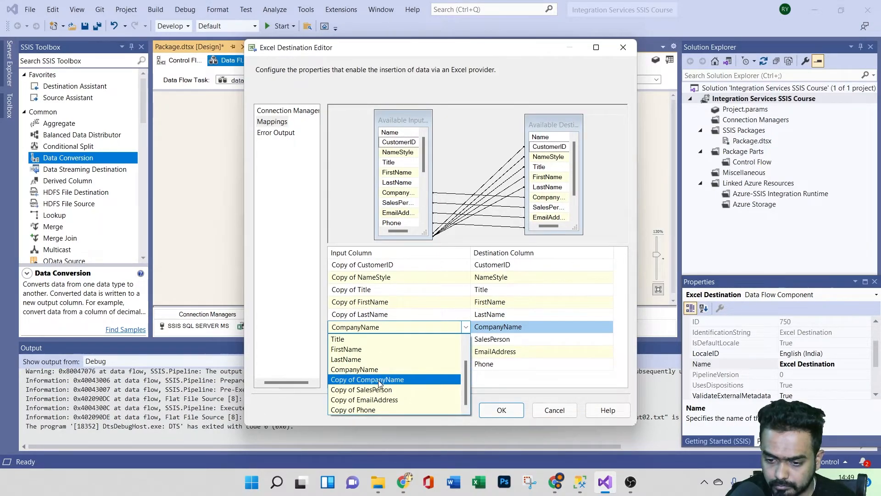
{"action": "left_click", "coordinate": [379, 383]}
Step: Map SalesPerson, EmailAddress and Phone to their "Copy of" input columns and accept the Excel destination mappings
{"action": "left_click", "coordinate": [395, 339]}
{"action": "left_click", "coordinate": [467, 339]}
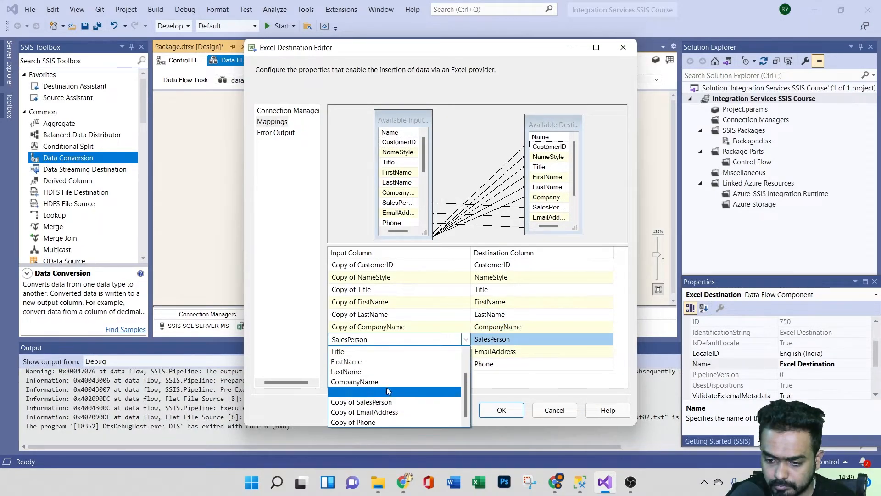
{"action": "left_click", "coordinate": [361, 402]}
{"action": "left_click", "coordinate": [404, 351]}
{"action": "left_click", "coordinate": [465, 351]}
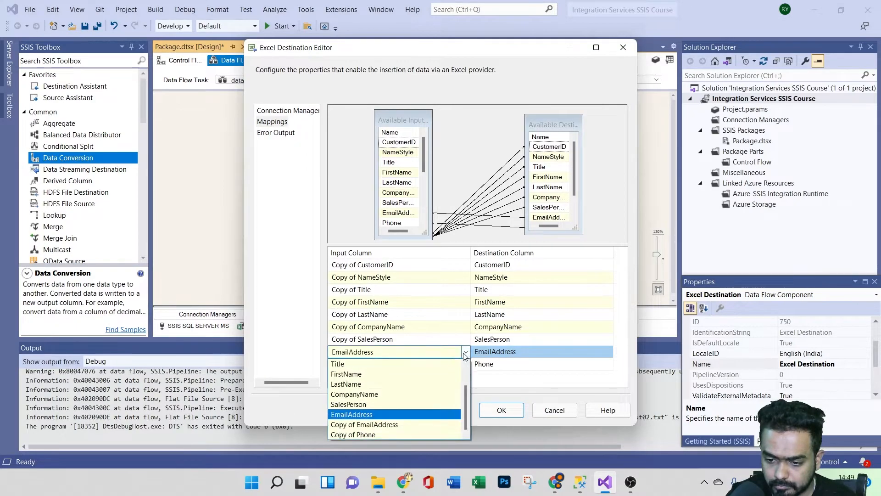
{"action": "left_click", "coordinate": [386, 420]}
{"action": "left_click", "coordinate": [416, 366]}
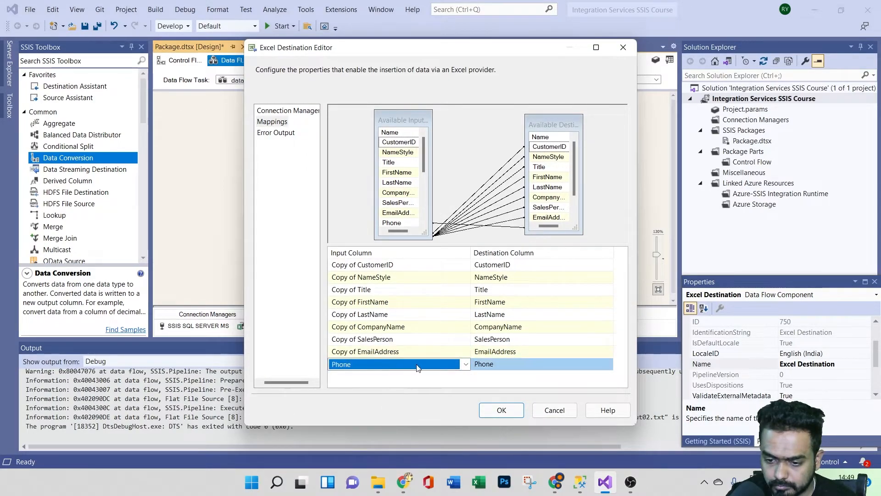
{"action": "left_click", "coordinate": [465, 364]}
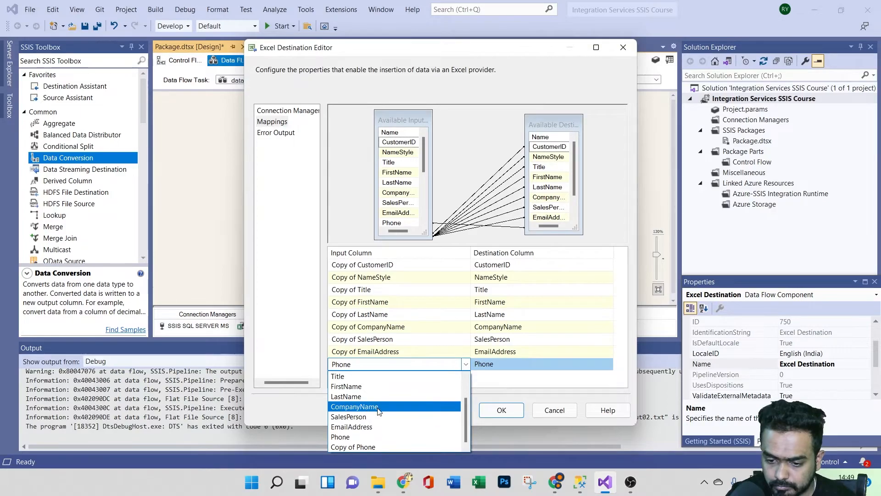
{"action": "left_click", "coordinate": [367, 444]}
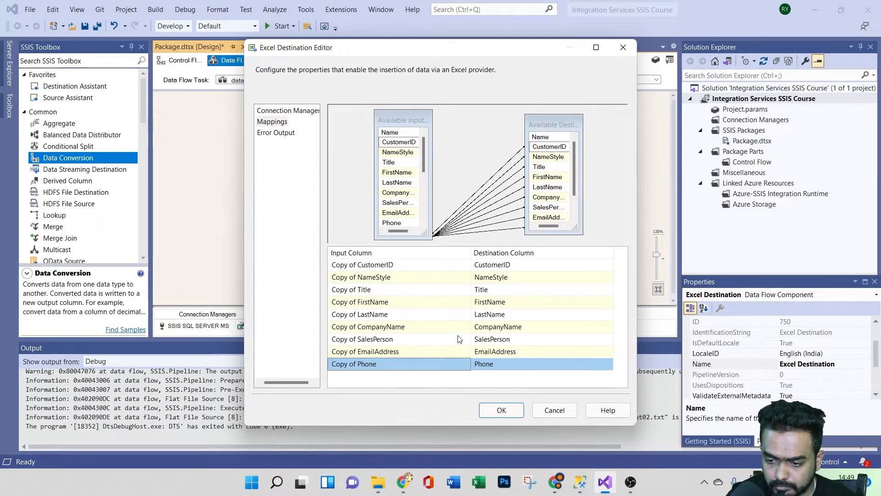
{"action": "left_click", "coordinate": [493, 409]}
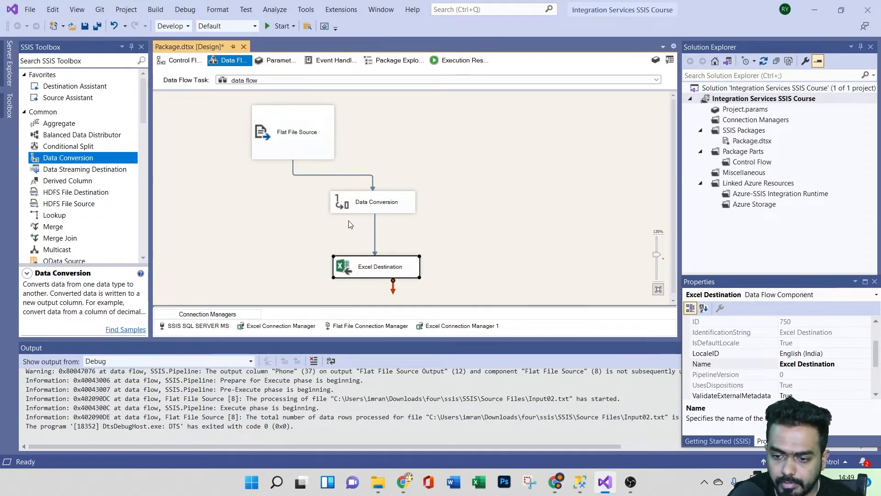
Step: Enable the data viewer on the path between Data Conversion and Excel Destination
{"action": "left_click", "coordinate": [376, 230]}
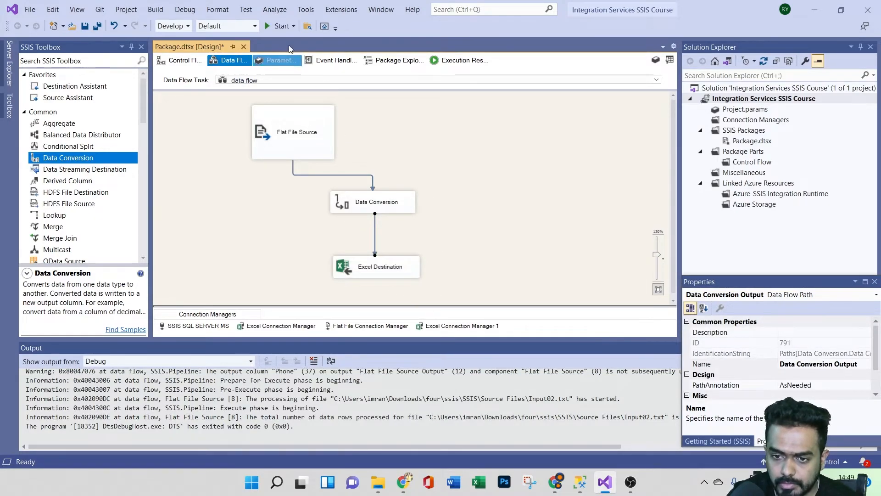
{"action": "right_click", "coordinate": [373, 233]}
{"action": "key", "text": "Escape"}
{"action": "left_click", "coordinate": [373, 225]}
{"action": "right_click", "coordinate": [373, 226]}
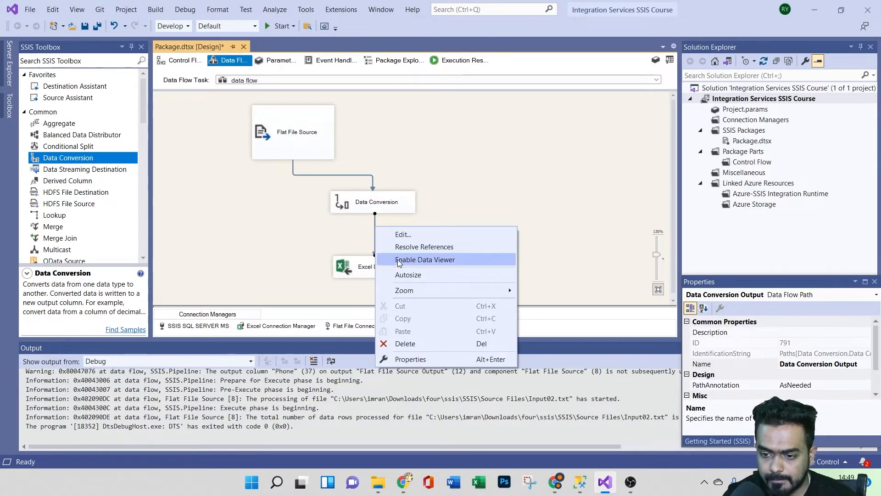
{"action": "left_click", "coordinate": [398, 260]}
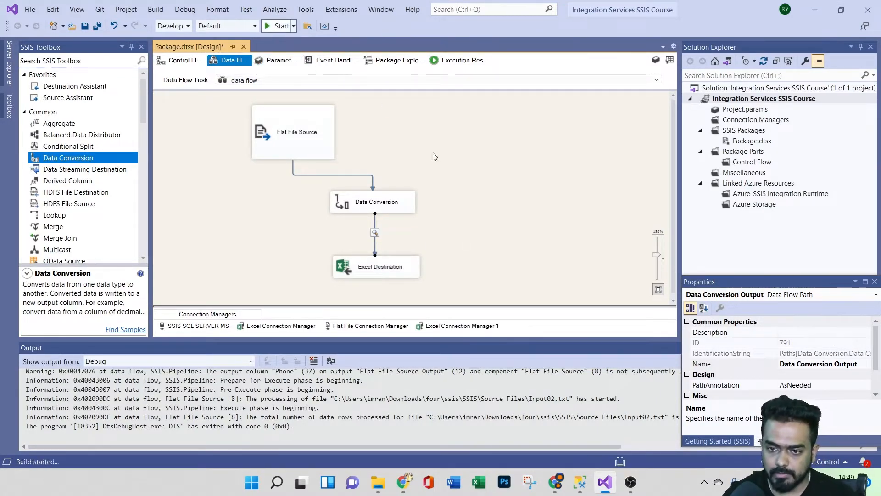
Step: Run the package with debugging and look over the data flow's execution status
{"action": "key", "text": "F5"}
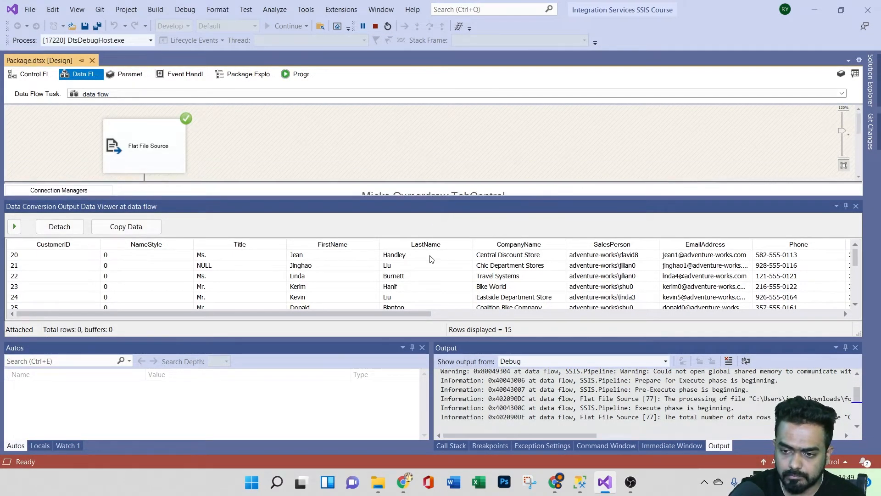
{"action": "scroll", "coordinate": [266, 162], "scroll_direction": "down", "scroll_amount": 1}
{"action": "scroll", "coordinate": [358, 275], "scroll_direction": "down", "scroll_amount": 4}
{"action": "scroll", "coordinate": [360, 276], "scroll_direction": "up", "scroll_amount": 4}
Step: Check the Downloads folder for the output01 workbook, then examine the running data flow from Flat File Source to Excel Destination
{"action": "mouse_move", "coordinate": [378, 486]}
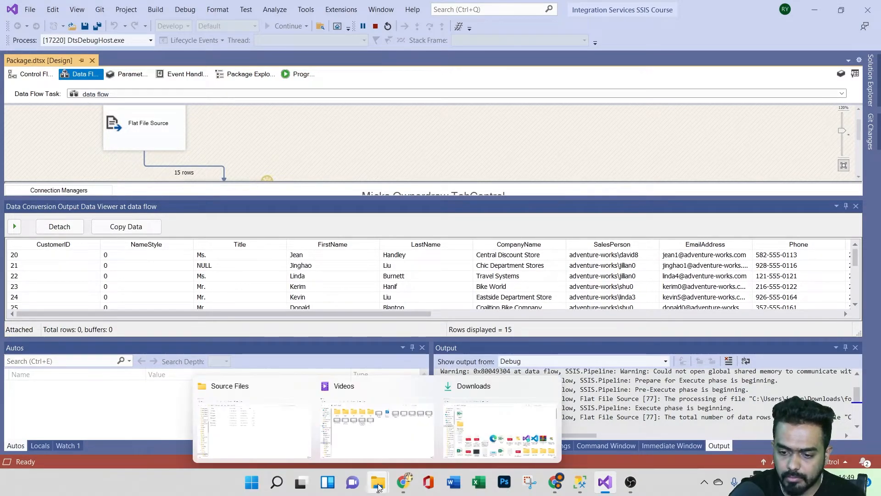
{"action": "left_click", "coordinate": [452, 424]}
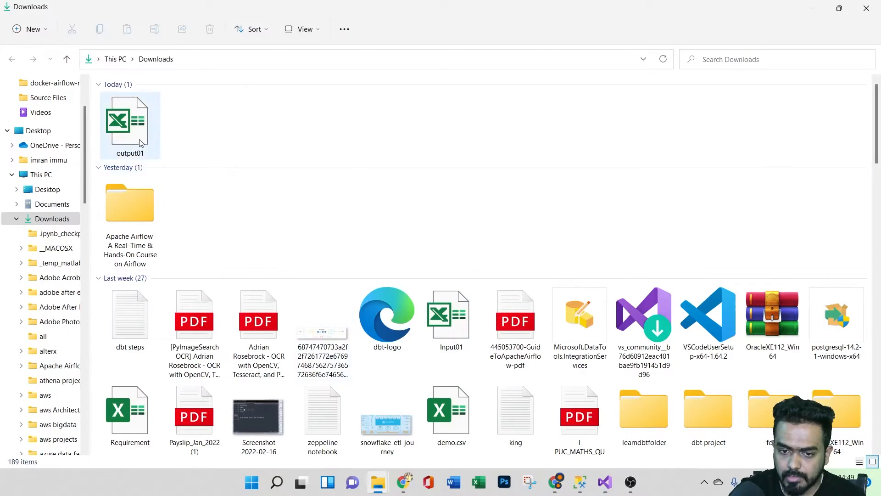
{"action": "left_click", "coordinate": [577, 484]}
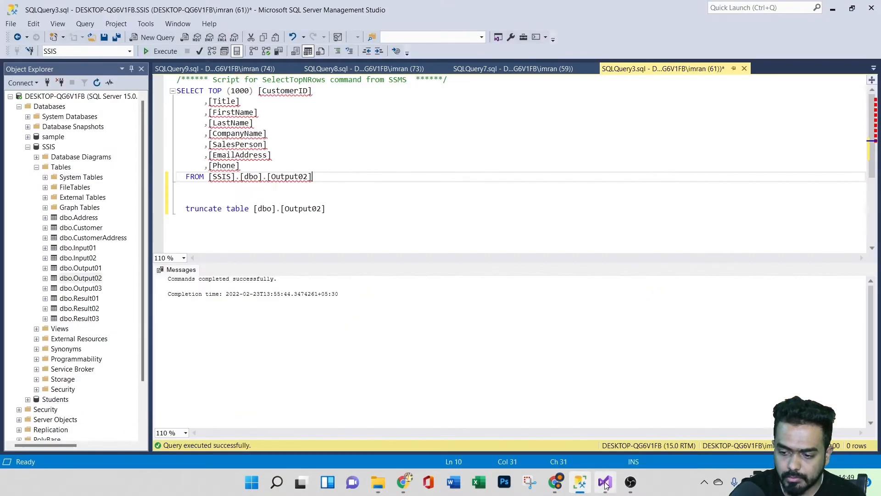
{"action": "left_click", "coordinate": [604, 482]}
{"action": "scroll", "coordinate": [316, 139], "scroll_direction": "down", "scroll_amount": 1}
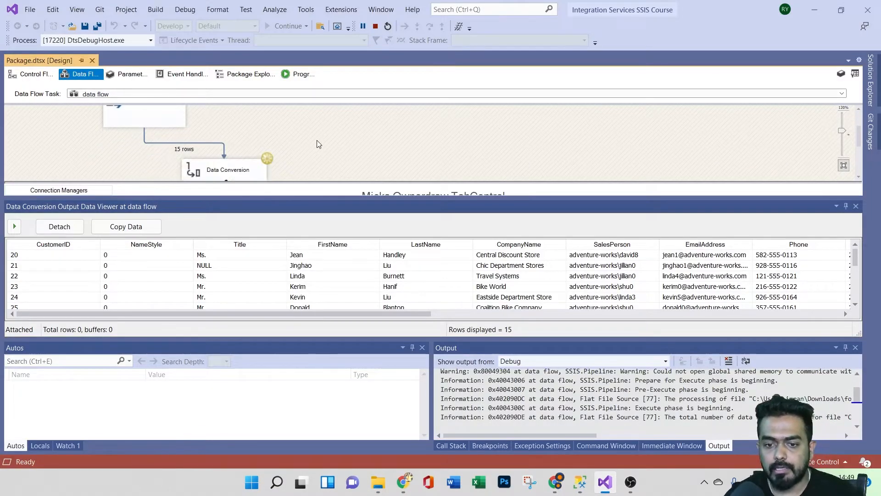
{"action": "scroll", "coordinate": [316, 139], "scroll_direction": "up", "scroll_amount": 2}
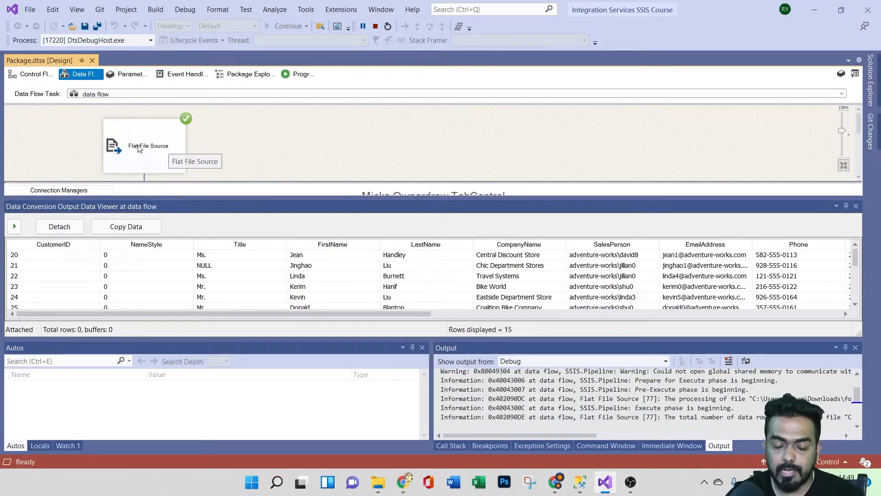
{"action": "scroll", "coordinate": [261, 154], "scroll_direction": "down", "scroll_amount": 2}
{"action": "scroll", "coordinate": [230, 156], "scroll_direction": "down", "scroll_amount": 1}
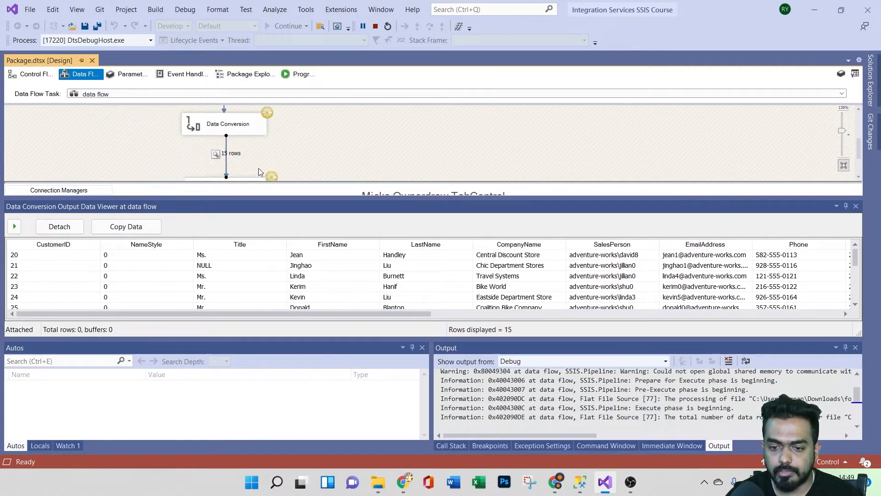
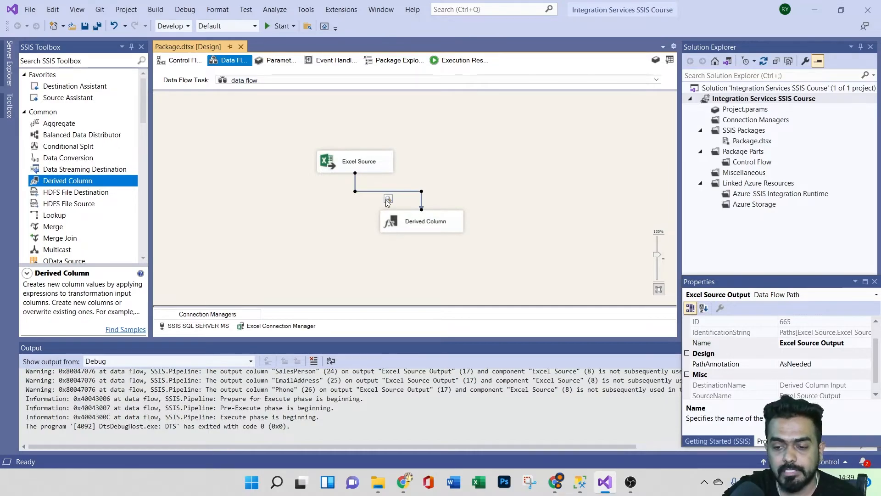
Step: Delete the Excel Source and Derived Column components from the data flow and add a new source with the Source Assistant
{"action": "left_click_drag", "start_coordinate": [290, 150], "coordinate": [502, 246]}
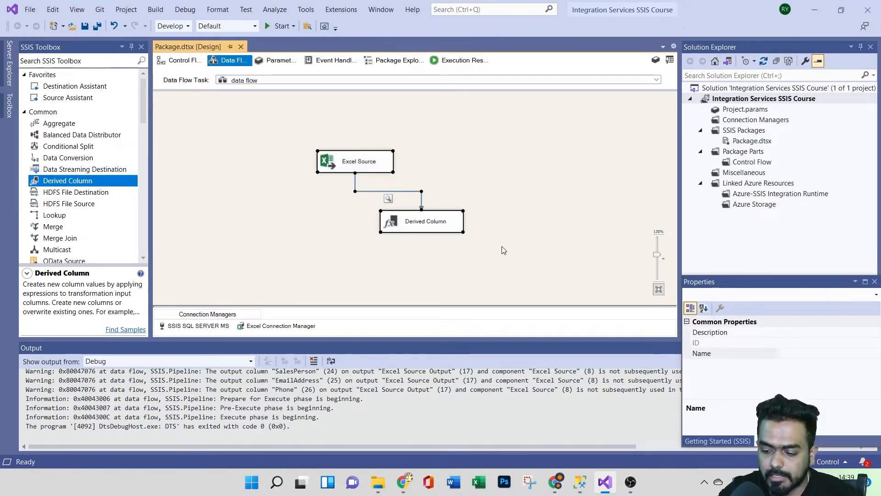
{"action": "key", "text": "Delete"}
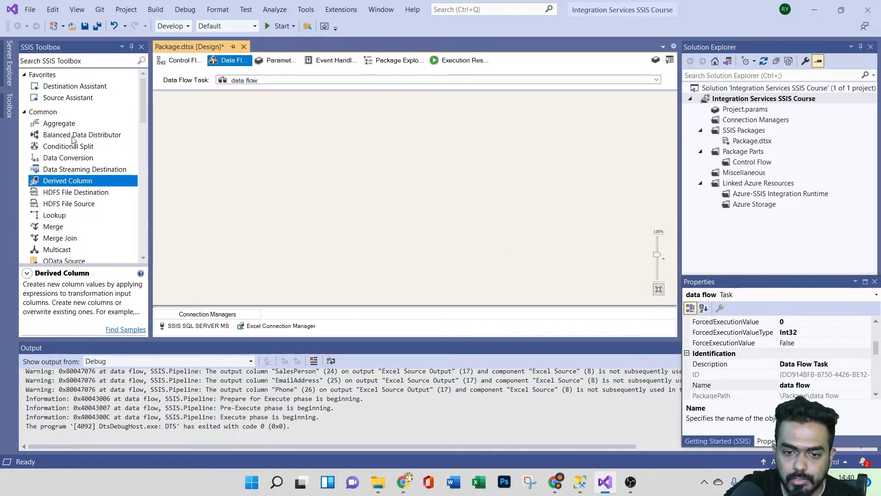
{"action": "left_click_drag", "start_coordinate": [69, 97], "coordinate": [248, 143]}
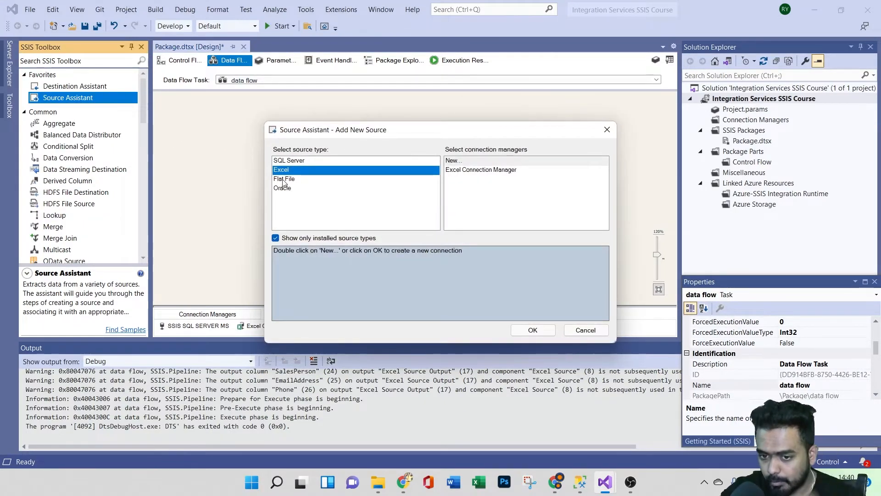
{"action": "left_click", "coordinate": [294, 189]}
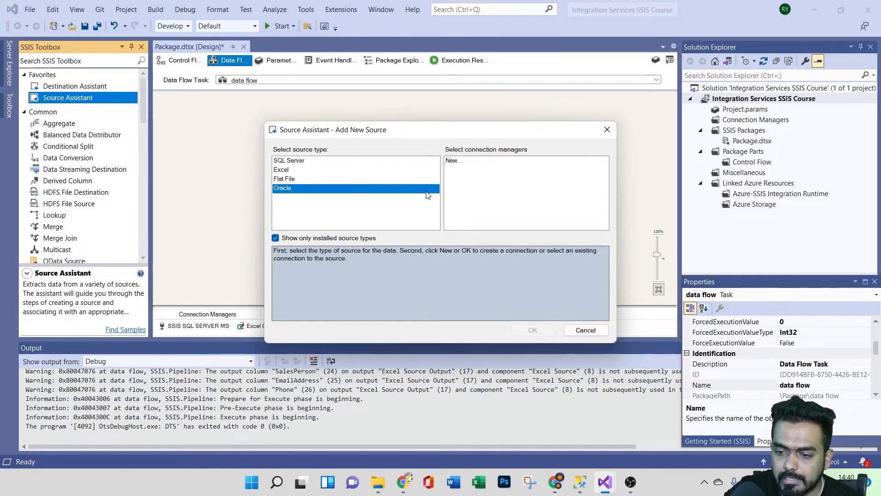
{"action": "left_click", "coordinate": [468, 163]}
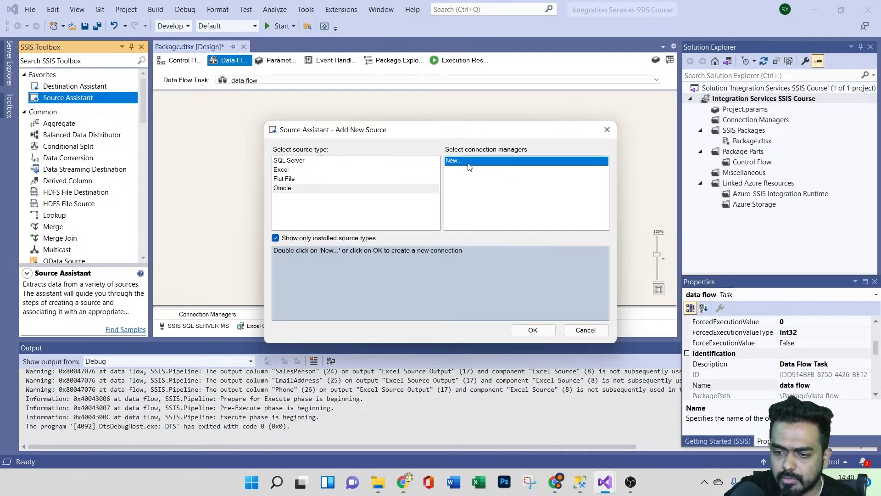
{"action": "left_click", "coordinate": [543, 329]}
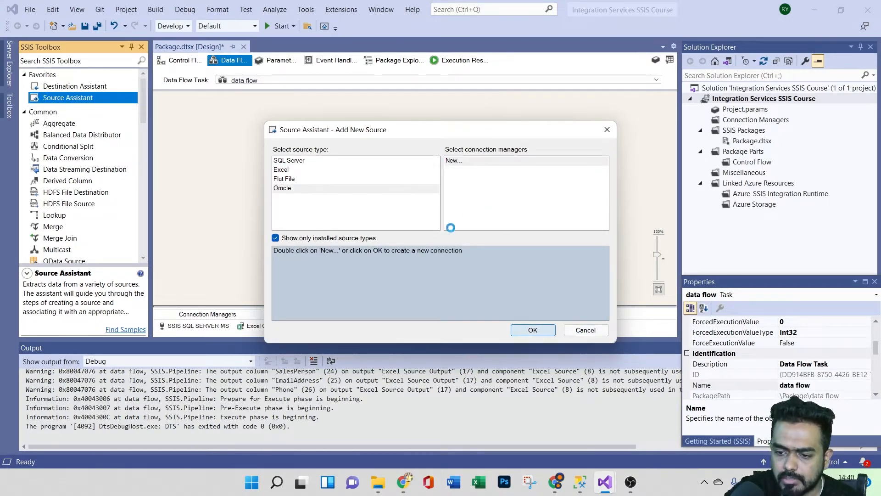
{"action": "left_click", "coordinate": [555, 370]}
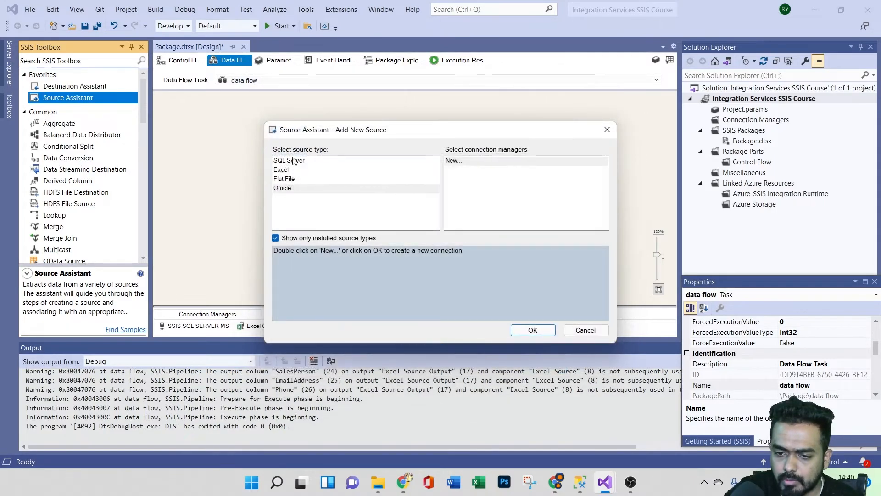
Step: Choose Flat File as the source type and create a new connection manager for it
{"action": "left_click", "coordinate": [284, 169]}
{"action": "left_click", "coordinate": [292, 179]}
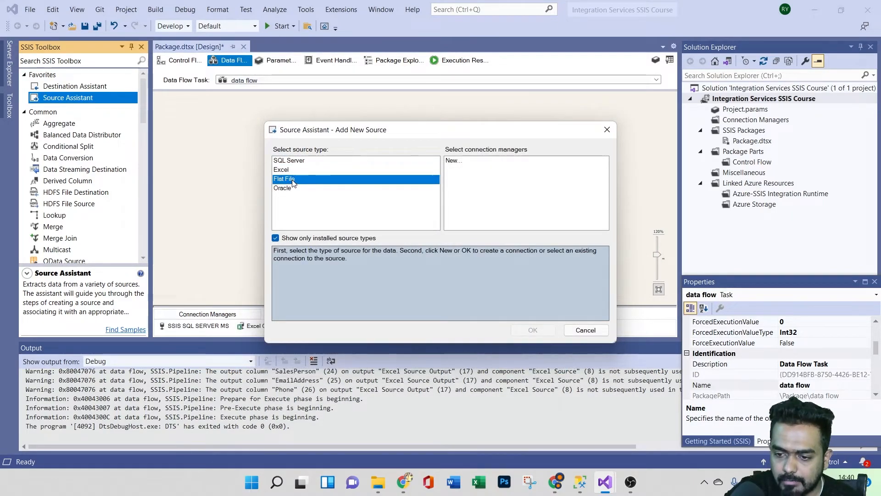
{"action": "left_click", "coordinate": [462, 159]}
{"action": "left_click", "coordinate": [533, 329]}
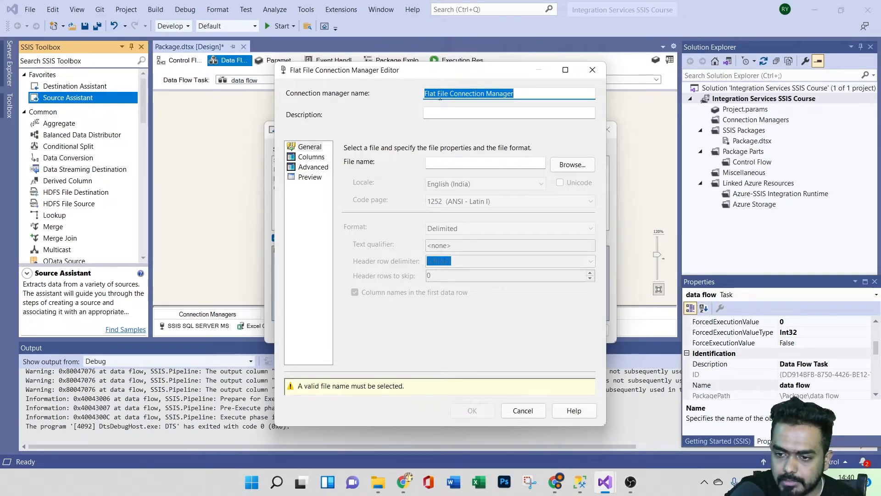
Step: Select the Input02 text file from the four\ssis\SSIS\Source Files folder for the flat file connection and bring up its column settings
{"action": "left_click", "coordinate": [571, 164]}
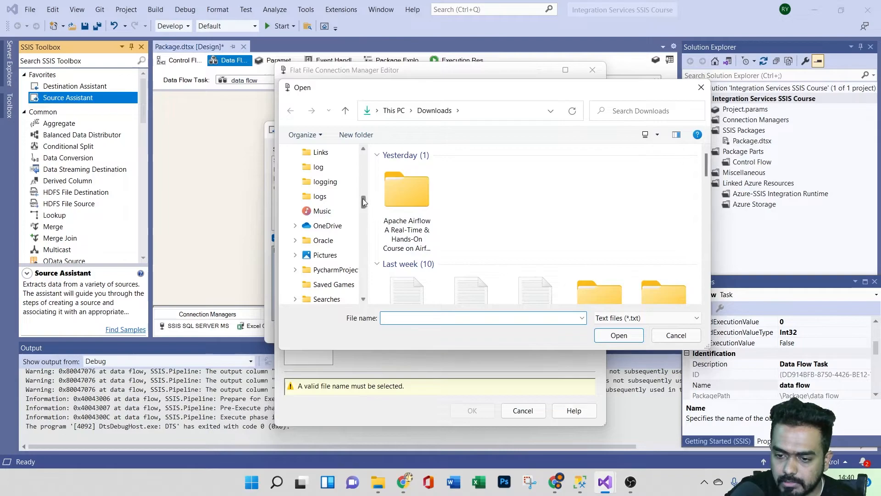
{"action": "scroll", "coordinate": [363, 198], "scroll_direction": "down", "scroll_amount": 1}
{"action": "scroll", "coordinate": [598, 237], "scroll_direction": "down", "scroll_amount": 1}
{"action": "scroll", "coordinate": [596, 234], "scroll_direction": "down", "scroll_amount": 1}
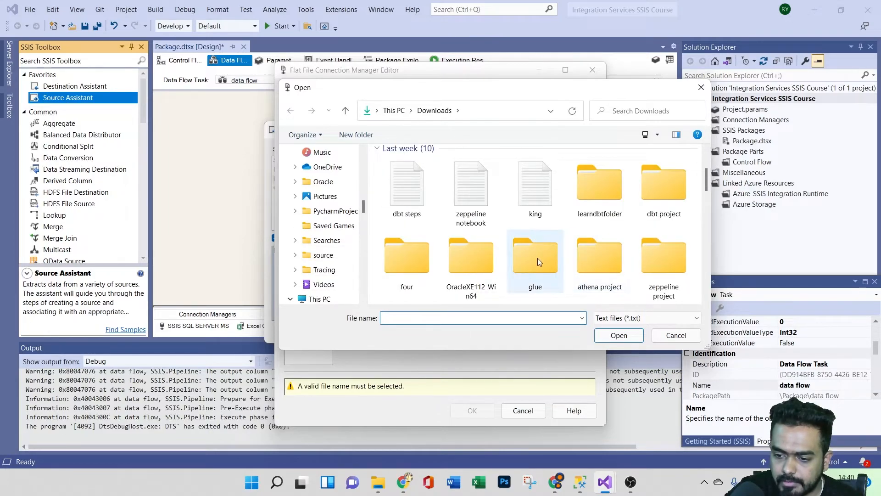
{"action": "double_click", "coordinate": [421, 261]}
{"action": "double_click", "coordinate": [431, 208]}
{"action": "double_click", "coordinate": [435, 170]}
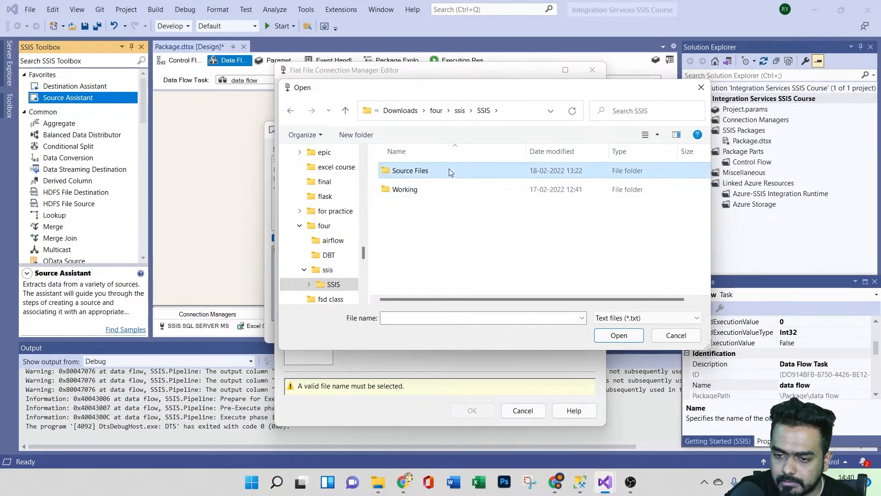
{"action": "double_click", "coordinate": [448, 170]}
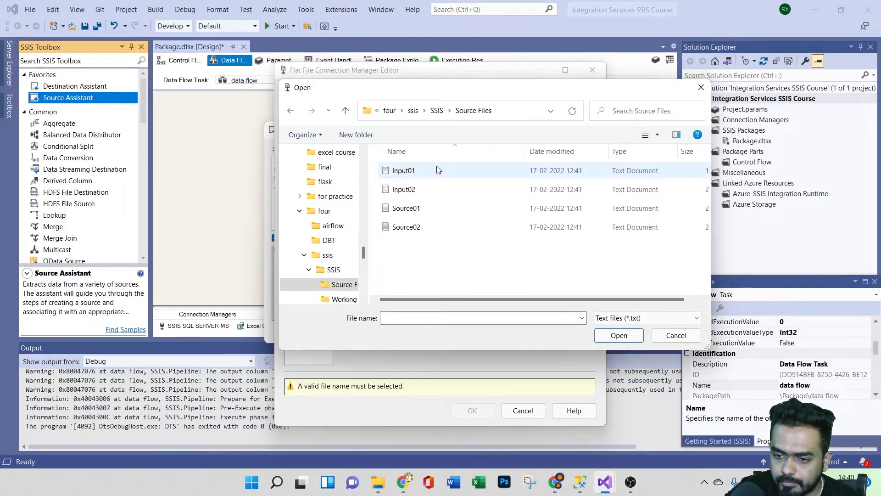
{"action": "left_click", "coordinate": [448, 187]}
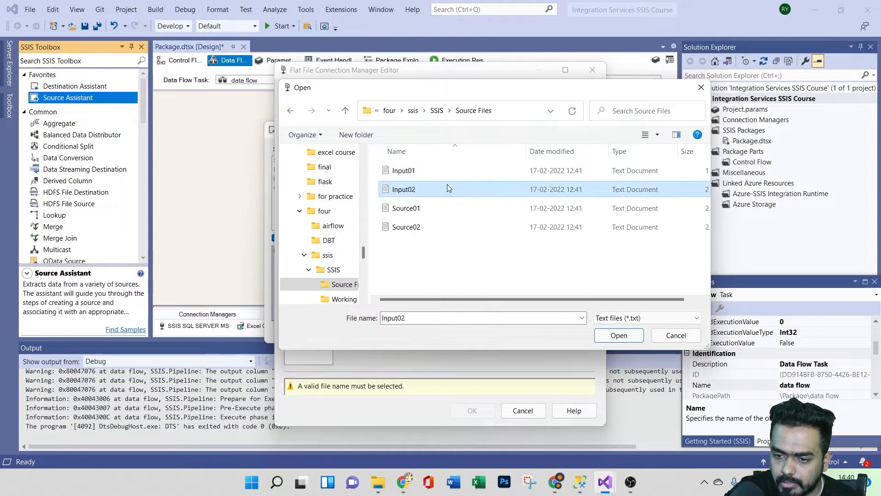
{"action": "left_click", "coordinate": [617, 335]}
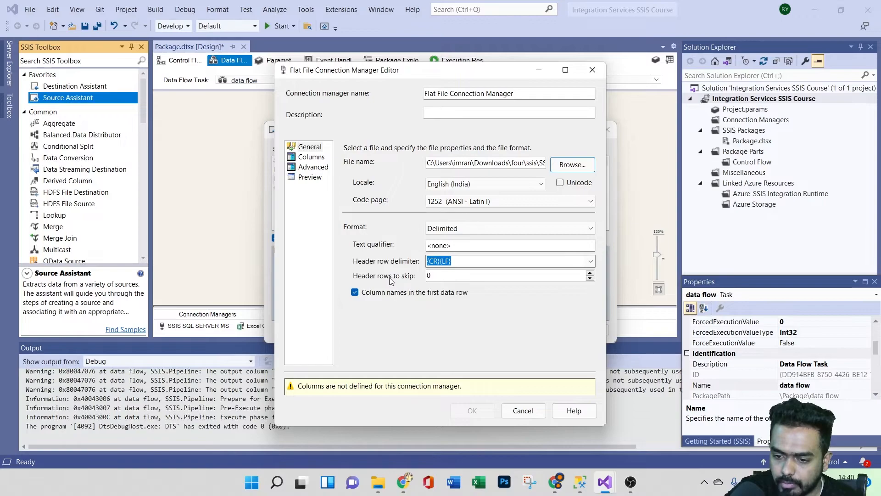
{"action": "left_click", "coordinate": [311, 156]}
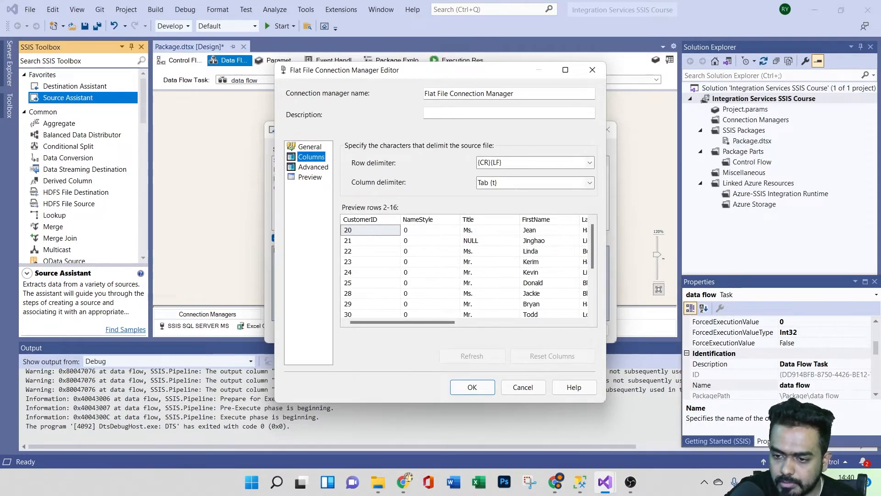
Step: Try Tab and {CR} as the file's row delimiter, then restore {CR}{LF}
{"action": "left_click", "coordinate": [508, 162]}
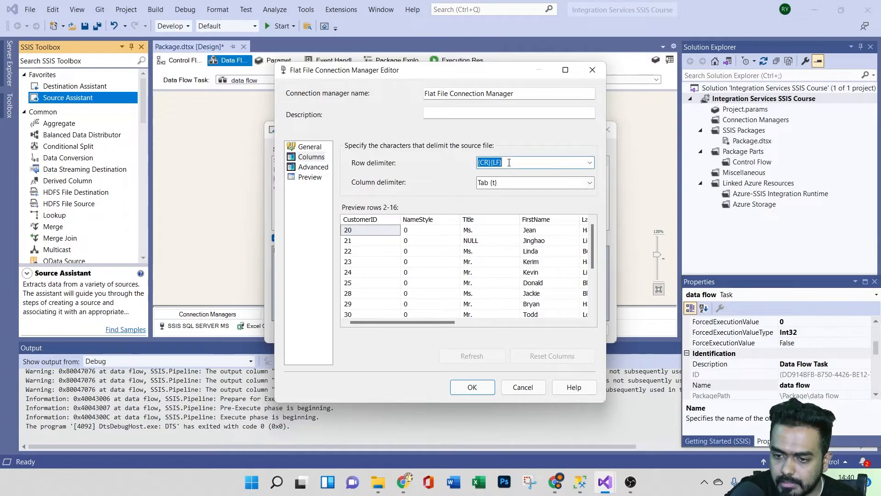
{"action": "left_click", "coordinate": [590, 162]}
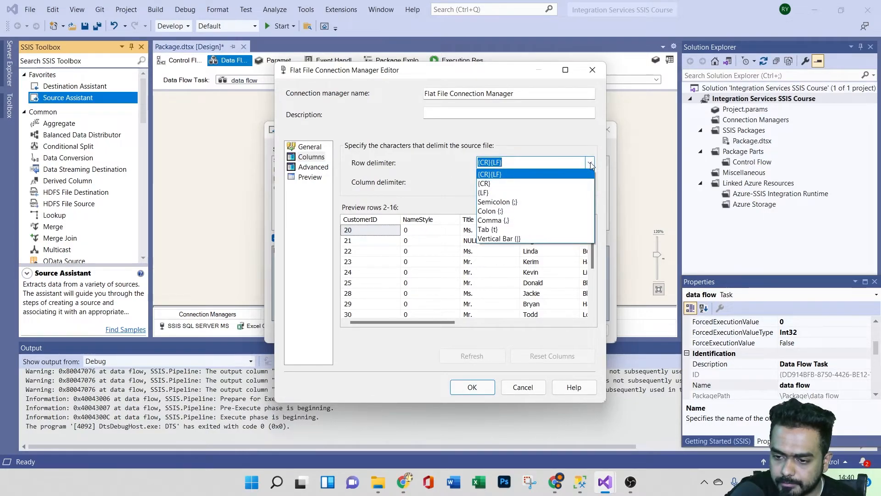
{"action": "left_click", "coordinate": [488, 229]}
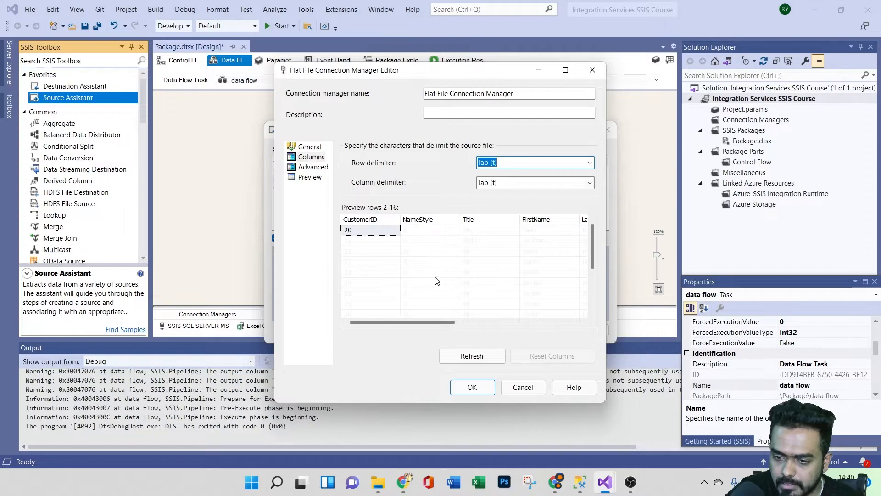
{"action": "scroll", "coordinate": [468, 243], "scroll_direction": "down", "scroll_amount": 5}
{"action": "scroll", "coordinate": [470, 235], "scroll_direction": "up", "scroll_amount": 5}
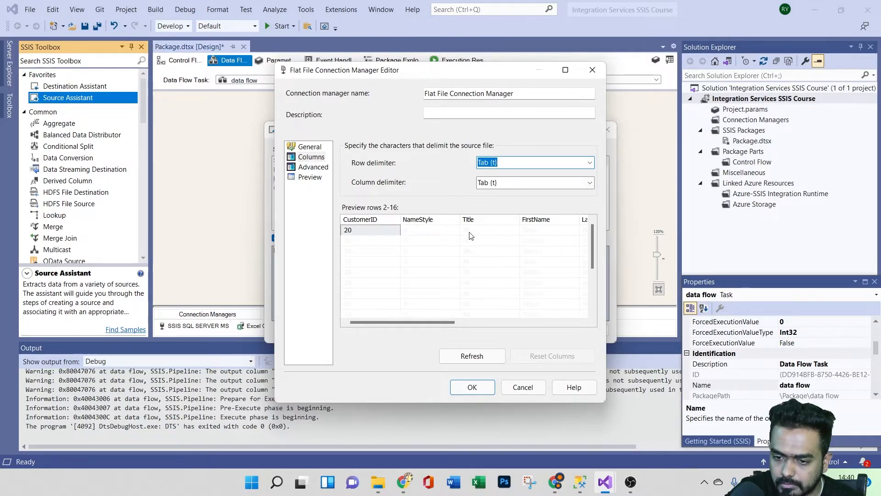
{"action": "left_click", "coordinate": [569, 162]}
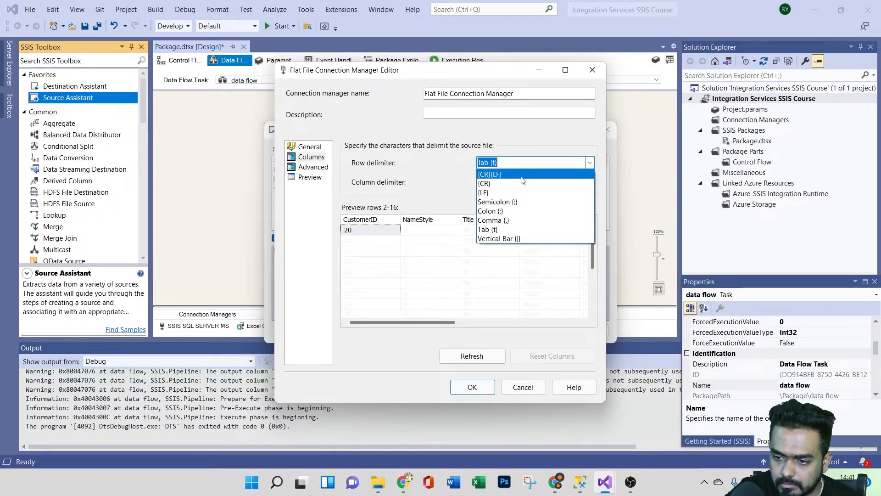
{"action": "left_click", "coordinate": [518, 174]}
{"action": "left_click", "coordinate": [589, 163]}
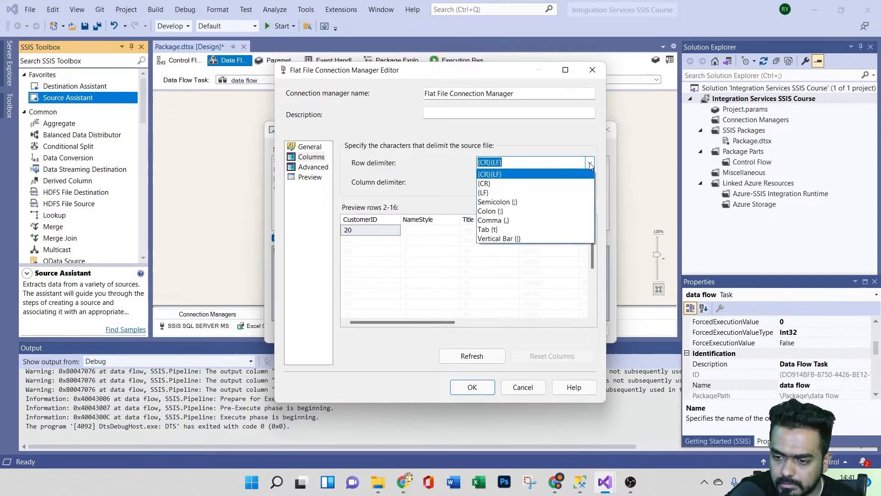
{"action": "left_click", "coordinate": [515, 183]}
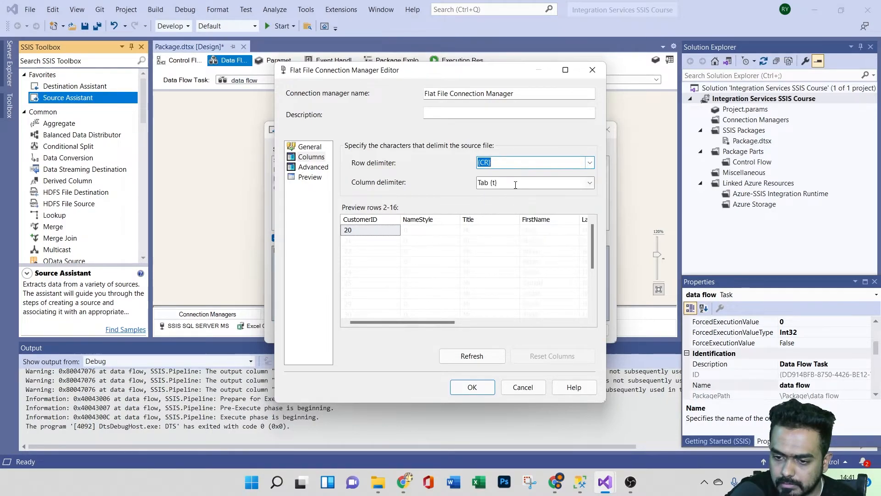
{"action": "left_click", "coordinate": [555, 162]}
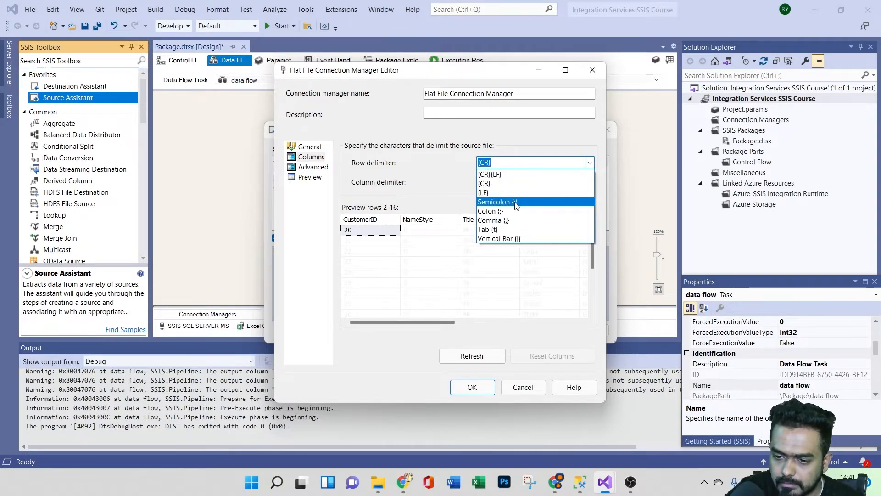
{"action": "left_click", "coordinate": [502, 174]}
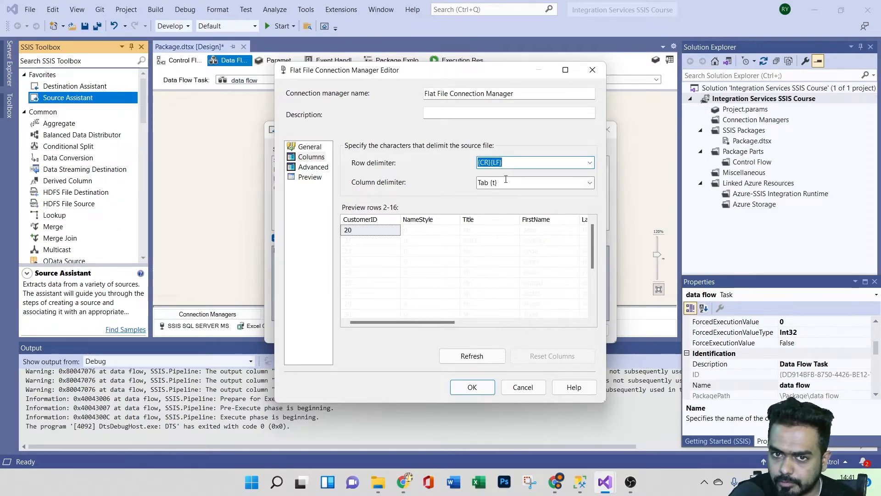
Step: Accept the flat file connection and confirm the settings of the new Flat File Source
{"action": "left_click", "coordinate": [471, 388]}
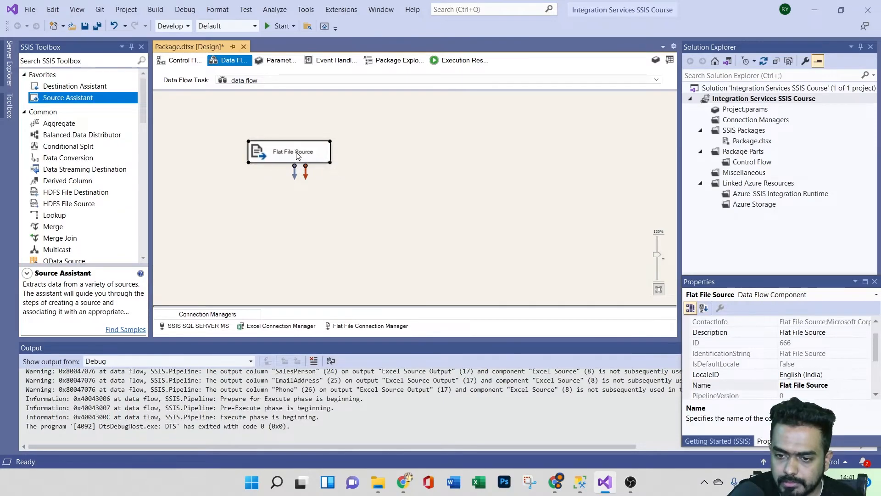
{"action": "double_click", "coordinate": [296, 156]}
{"action": "left_click", "coordinate": [492, 408]}
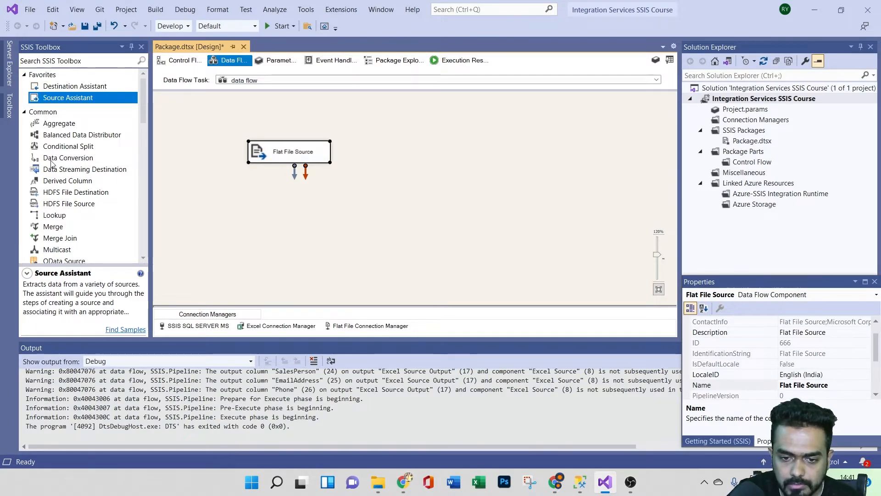
Step: Connect the Flat File Source to a new Derived Column and enable the data viewer on the path between them
{"action": "scroll", "coordinate": [66, 164], "scroll_direction": "down", "scroll_amount": 2}
{"action": "scroll", "coordinate": [60, 146], "scroll_direction": "up", "scroll_amount": 2}
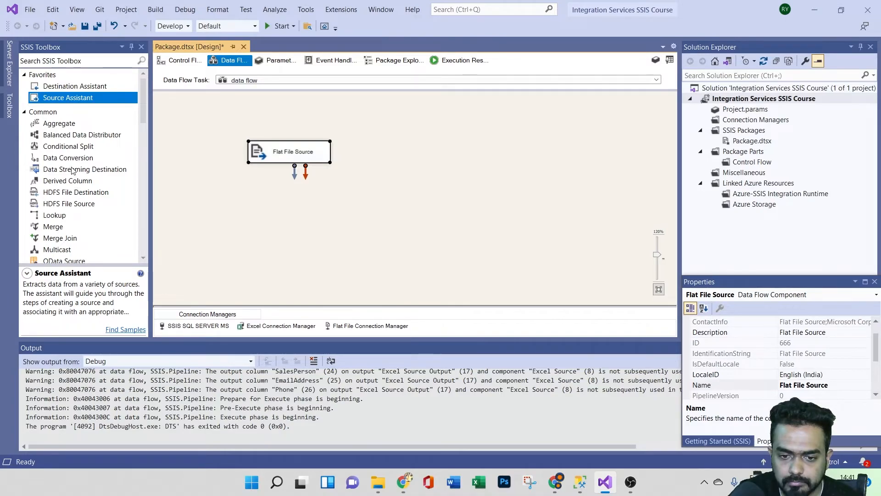
{"action": "left_click_drag", "start_coordinate": [72, 180], "coordinate": [331, 205]}
{"action": "left_click", "coordinate": [289, 151]}
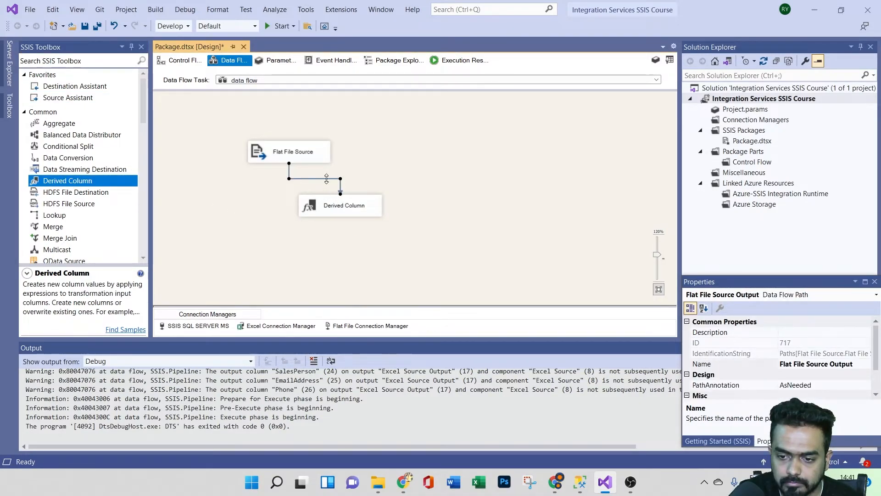
{"action": "right_click", "coordinate": [326, 178]}
{"action": "left_click", "coordinate": [365, 213]}
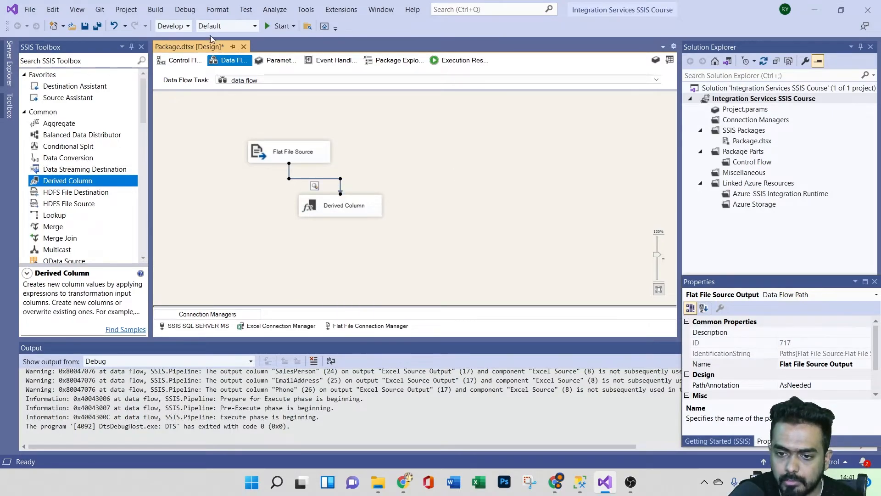
Step: Run the package with debugging, examine the flat file rows in the data viewer, and stop the run
{"action": "left_click", "coordinate": [269, 27]}
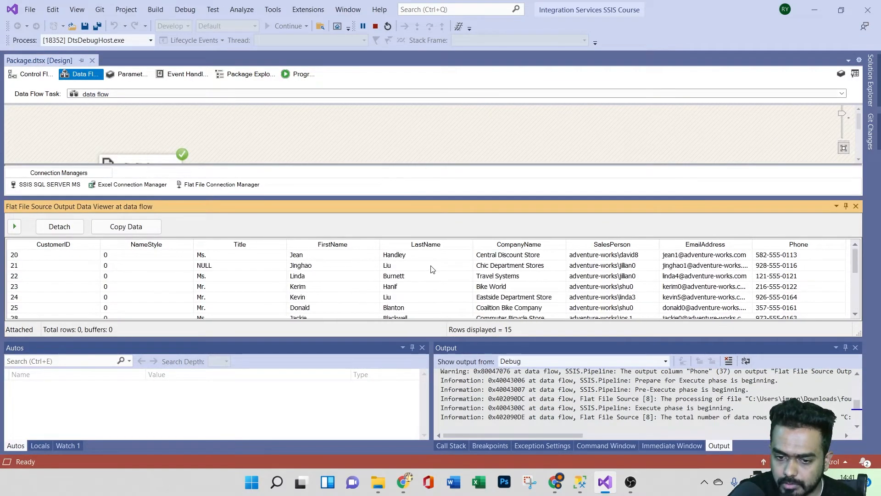
{"action": "scroll", "coordinate": [472, 277], "scroll_direction": "down", "scroll_amount": 3}
{"action": "scroll", "coordinate": [472, 277], "scroll_direction": "up", "scroll_amount": 5}
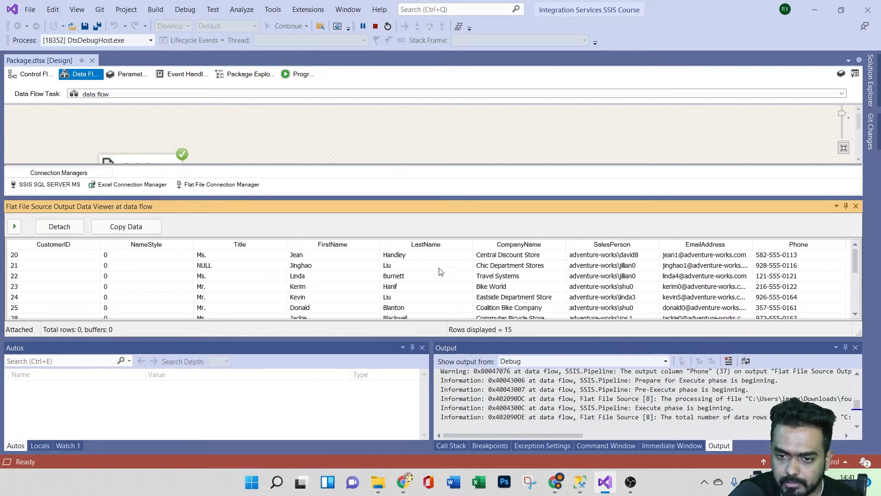
{"action": "left_click", "coordinate": [376, 27]}
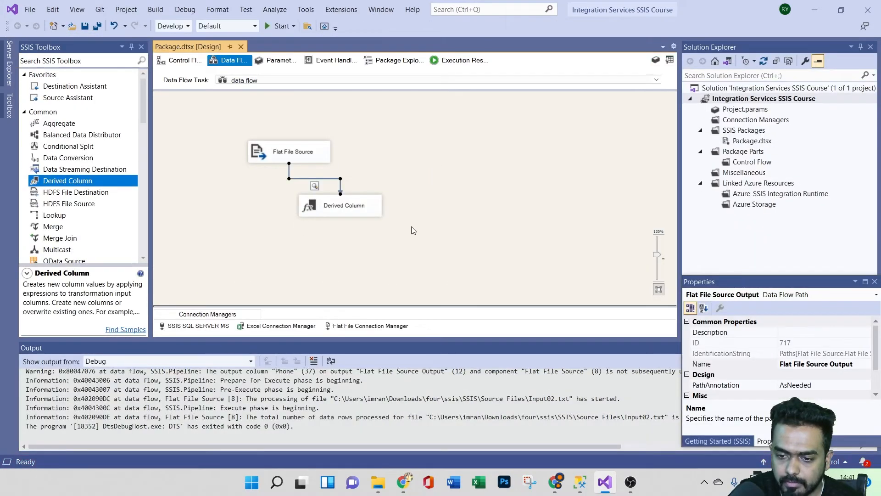
Step: Delete the Derived Column component from the data flow
{"action": "left_click", "coordinate": [298, 230]}
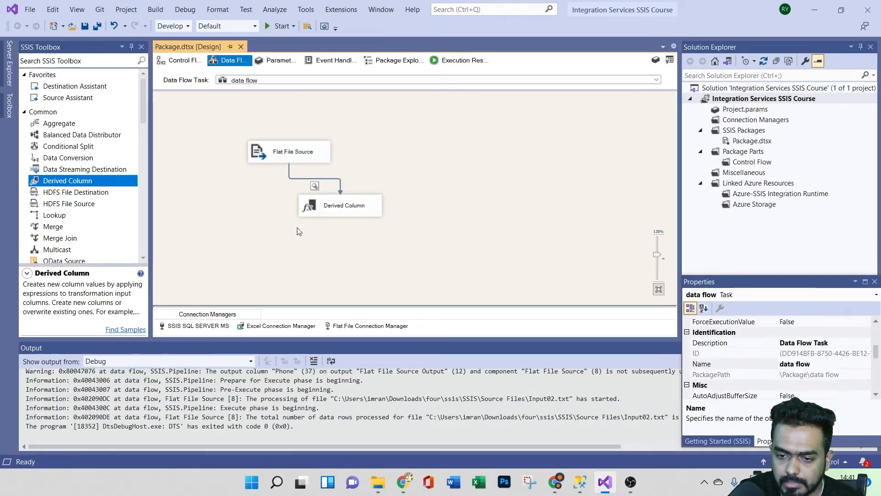
{"action": "left_click_drag", "start_coordinate": [265, 186], "coordinate": [422, 250]}
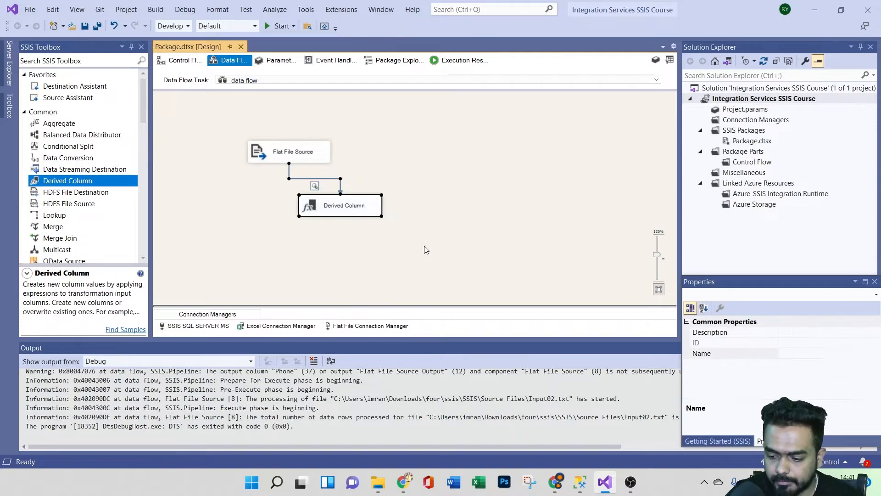
{"action": "key", "text": "Delete"}
Step: Add a destination with the Destination Assistant, choosing the Excel type and a new connection manager
{"action": "left_click_drag", "start_coordinate": [71, 85], "coordinate": [327, 214]}
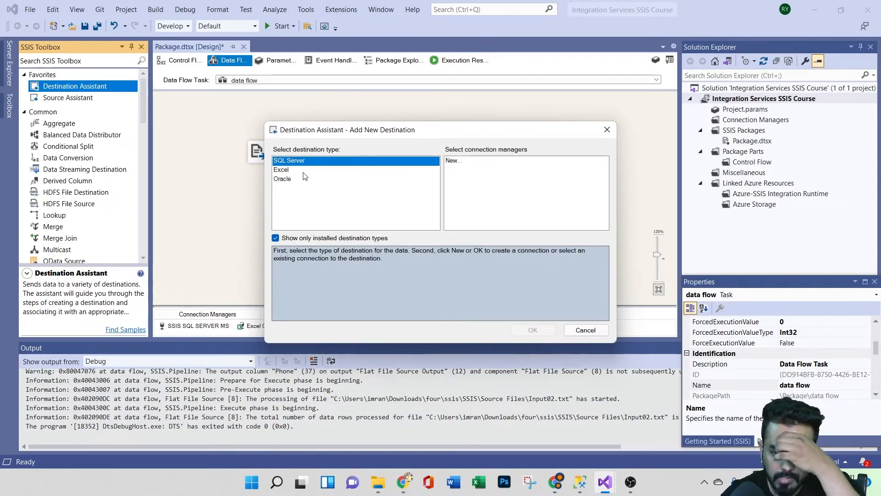
{"action": "left_click", "coordinate": [299, 170]}
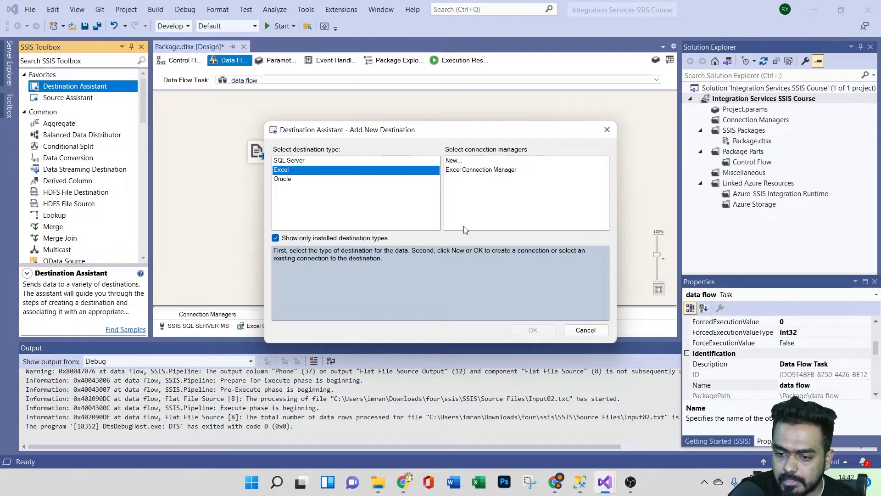
{"action": "left_click", "coordinate": [462, 171]}
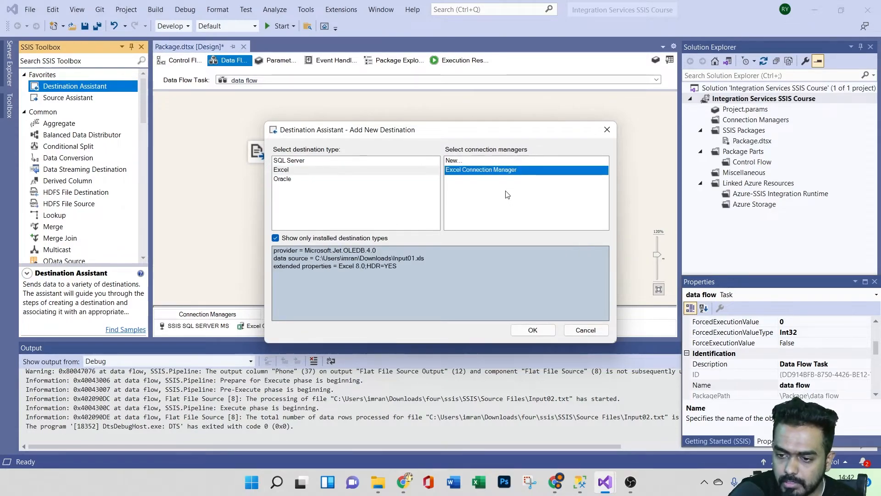
{"action": "left_click", "coordinate": [461, 161]}
{"action": "left_click", "coordinate": [381, 170]}
{"action": "left_click", "coordinate": [455, 161]}
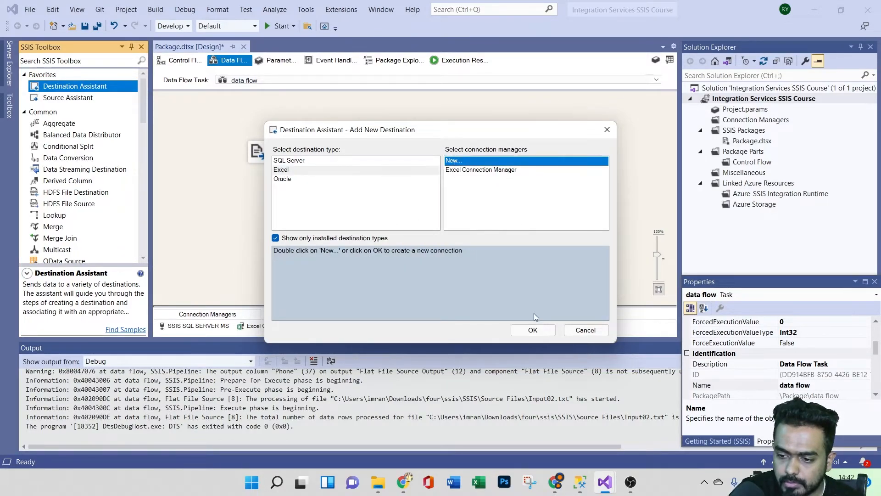
{"action": "left_click", "coordinate": [529, 329]}
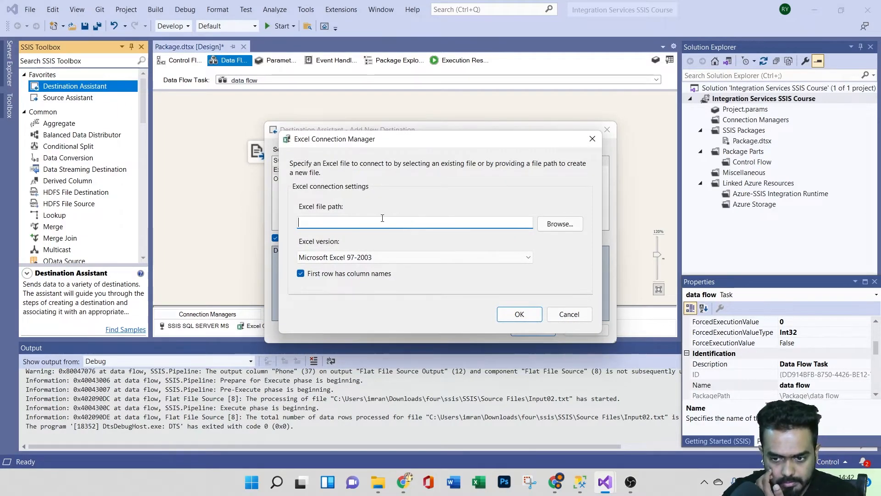
Step: Point the new Excel connection manager to Output01.xlsx in the Source Files folder and create the destination
{"action": "left_click", "coordinate": [560, 223]}
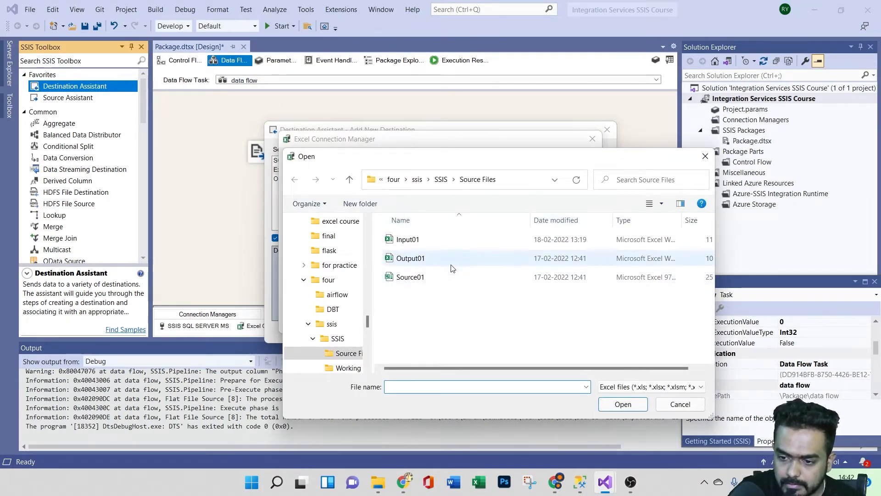
{"action": "left_click", "coordinate": [449, 265]}
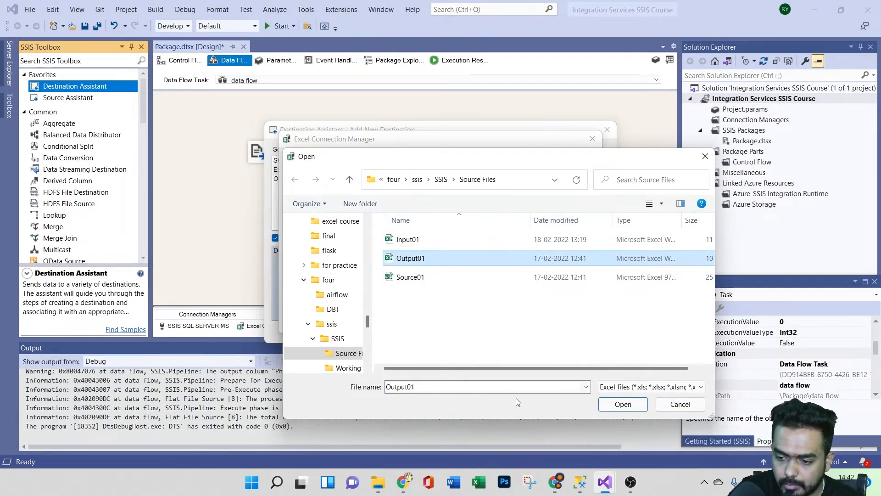
{"action": "left_click", "coordinate": [623, 404]}
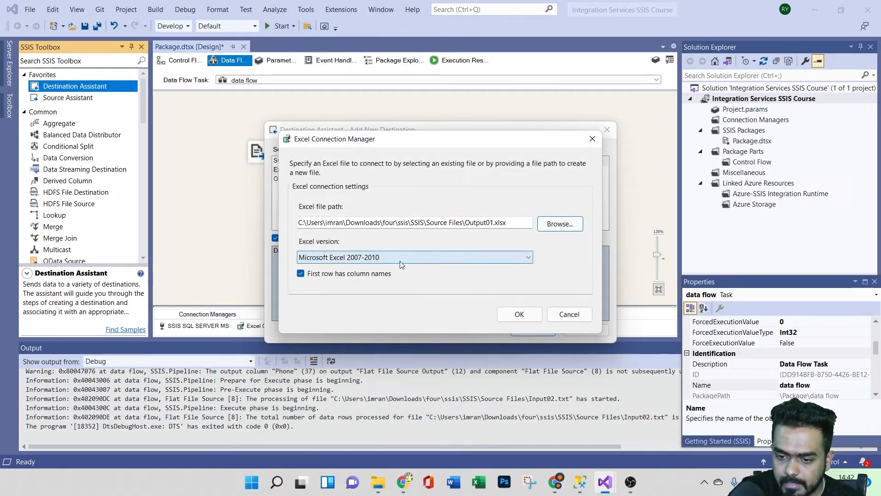
{"action": "left_click", "coordinate": [519, 314]}
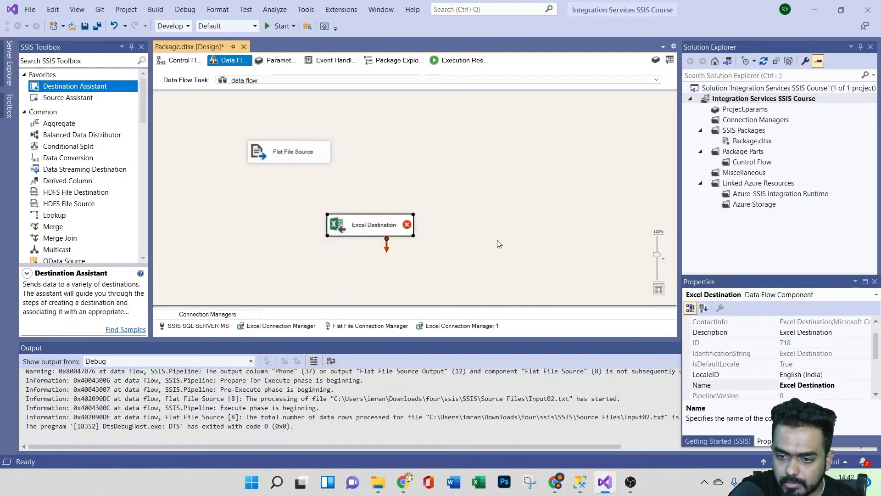
Step: Connect the Flat File Source output to the Excel Destination
{"action": "double_click", "coordinate": [386, 224]}
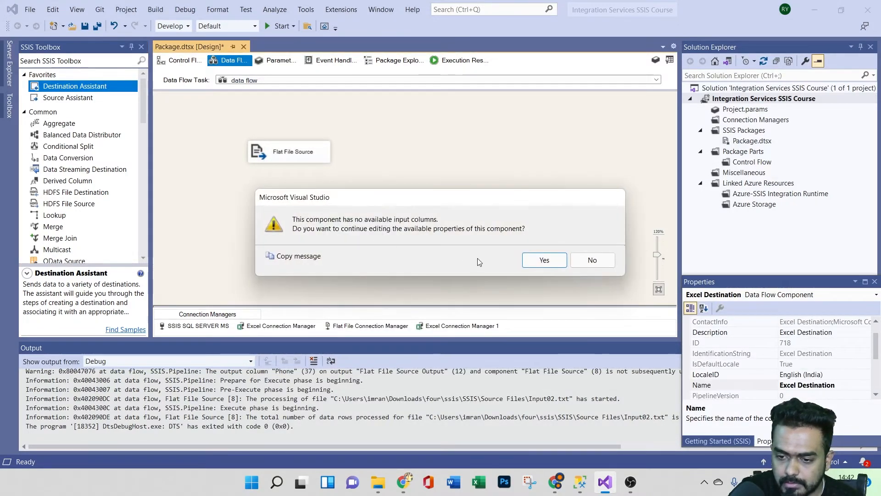
{"action": "left_click", "coordinate": [543, 263]}
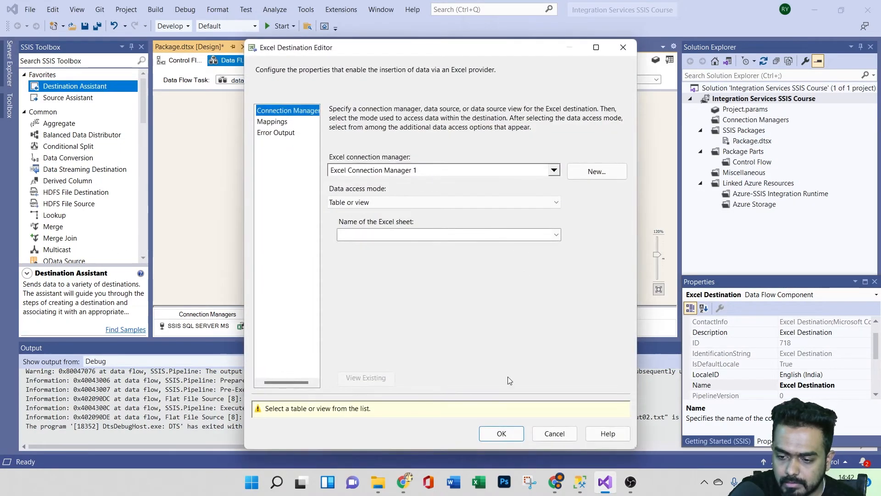
{"action": "left_click", "coordinate": [501, 433]}
{"action": "left_click", "coordinate": [292, 153]}
{"action": "left_click", "coordinate": [297, 180]}
{"action": "left_click", "coordinate": [293, 153]}
{"action": "left_click_drag", "start_coordinate": [288, 166], "coordinate": [372, 224]}
{"action": "left_click", "coordinate": [377, 228]}
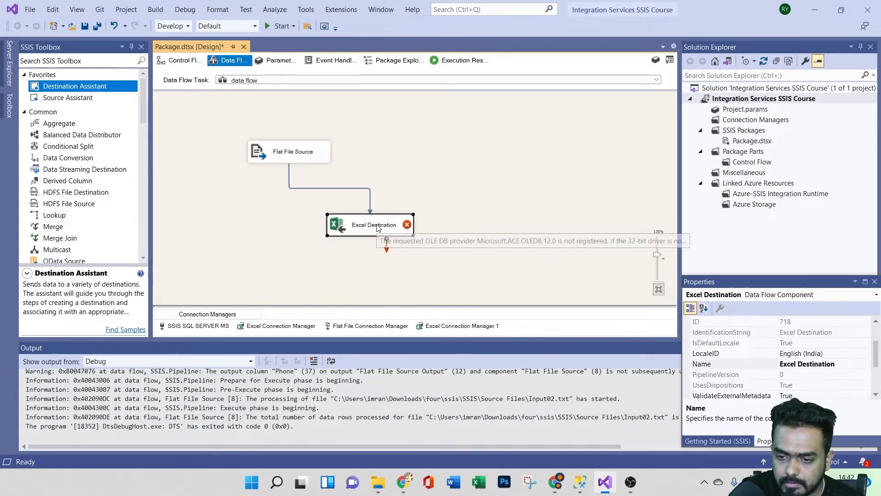
Step: Try to choose an Excel sheet for the destination using Table or view access through Excel Connection Manager 1
{"action": "double_click", "coordinate": [377, 228]}
{"action": "left_click", "coordinate": [420, 202]}
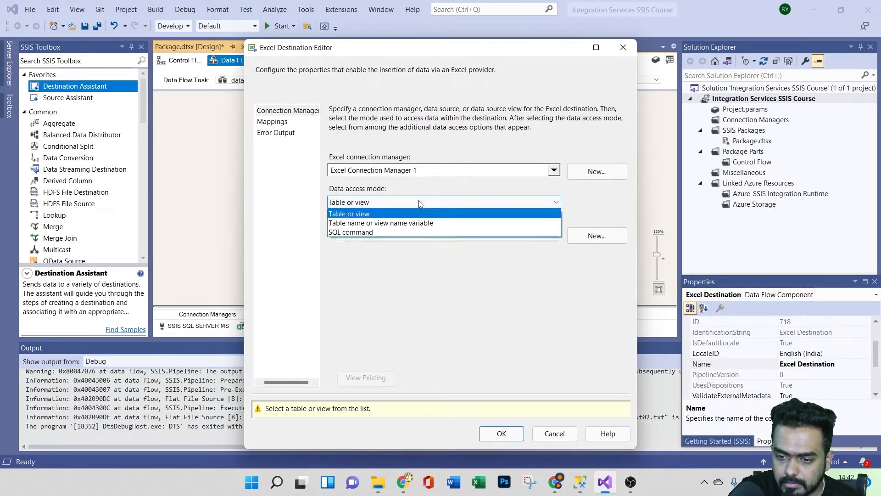
{"action": "left_click", "coordinate": [384, 215]}
{"action": "left_click", "coordinate": [407, 234]}
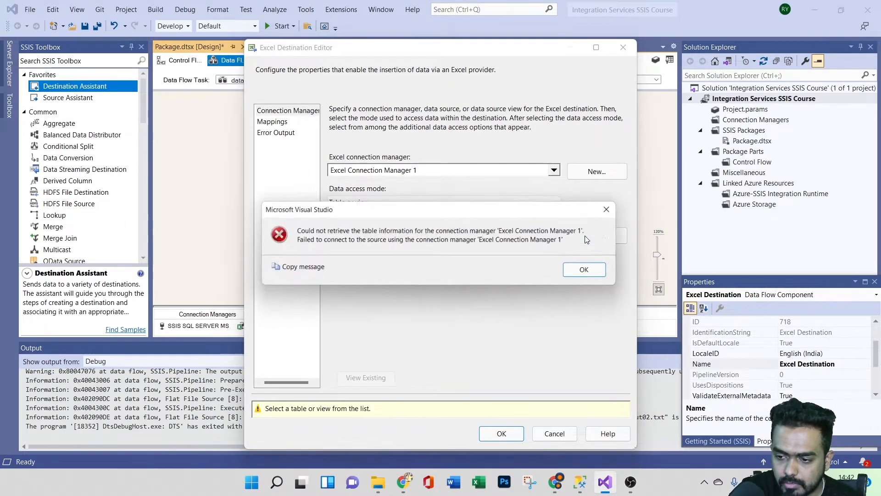
{"action": "left_click", "coordinate": [592, 272]}
{"action": "key", "text": "Escape"}
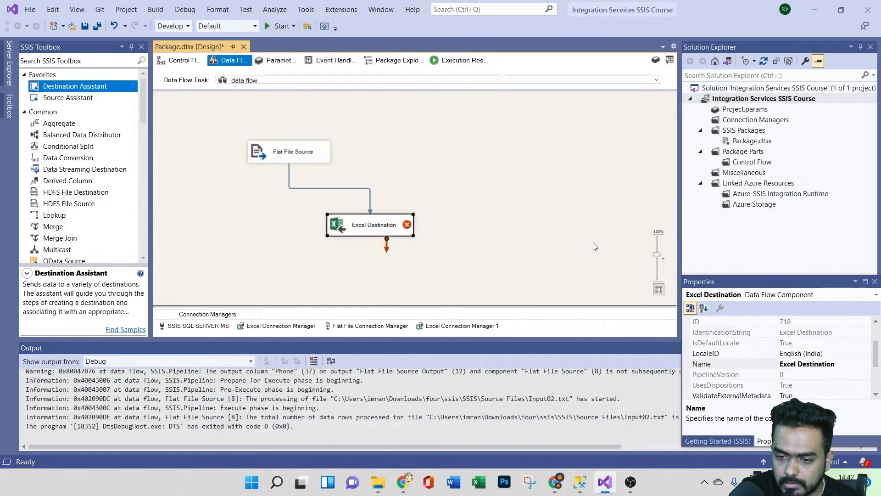
Step: Reselect Excel Connection Manager 1 and Table or view access in the Excel Destination, and retry listing its sheets
{"action": "double_click", "coordinate": [381, 227]}
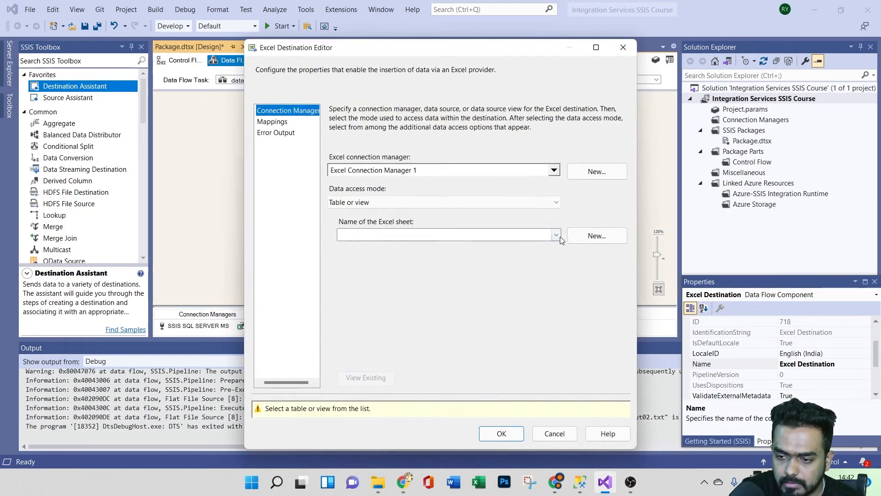
{"action": "left_click", "coordinate": [394, 202]}
{"action": "left_click", "coordinate": [383, 214]}
{"action": "left_click", "coordinate": [437, 171]}
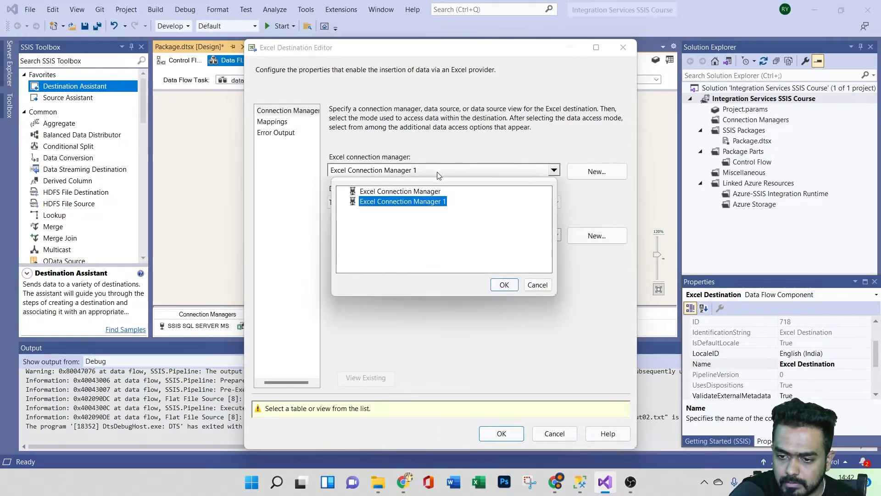
{"action": "left_click", "coordinate": [493, 287]}
{"action": "left_click", "coordinate": [415, 202]}
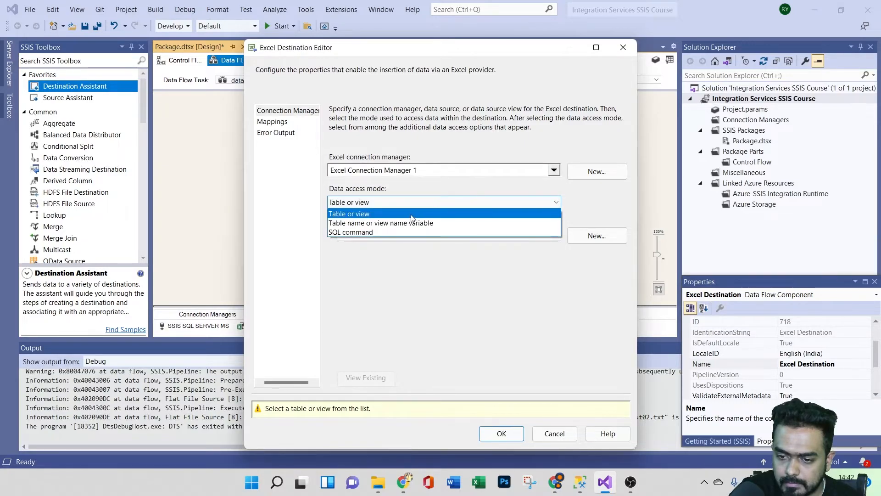
{"action": "left_click", "coordinate": [411, 214]}
{"action": "left_click", "coordinate": [533, 234]}
{"action": "left_click", "coordinate": [584, 238]}
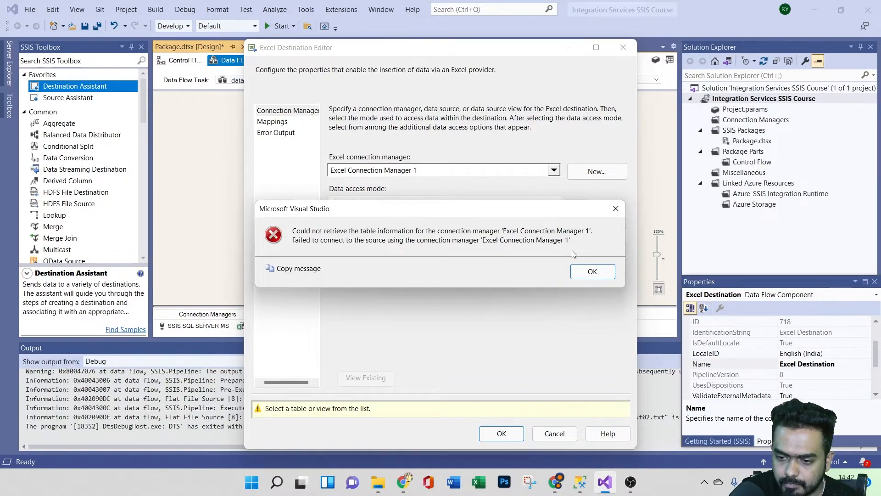
{"action": "left_click", "coordinate": [589, 273]}
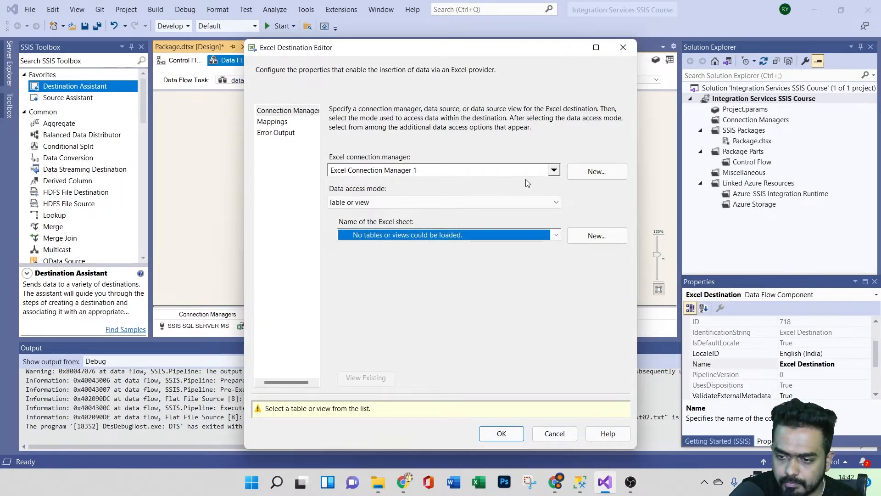
Step: Try the variable-based table name access mode, return to Table or view, and cancel editing the Excel Destination
{"action": "left_click", "coordinate": [553, 170]}
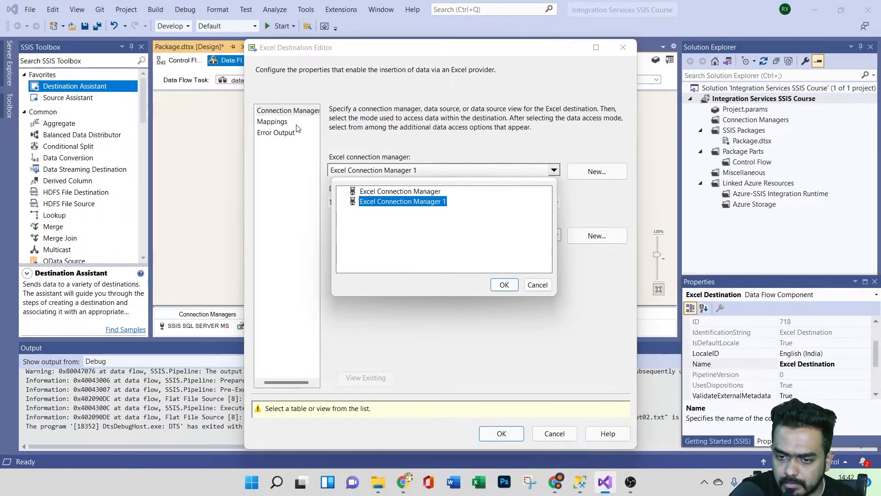
{"action": "left_click", "coordinate": [536, 286]}
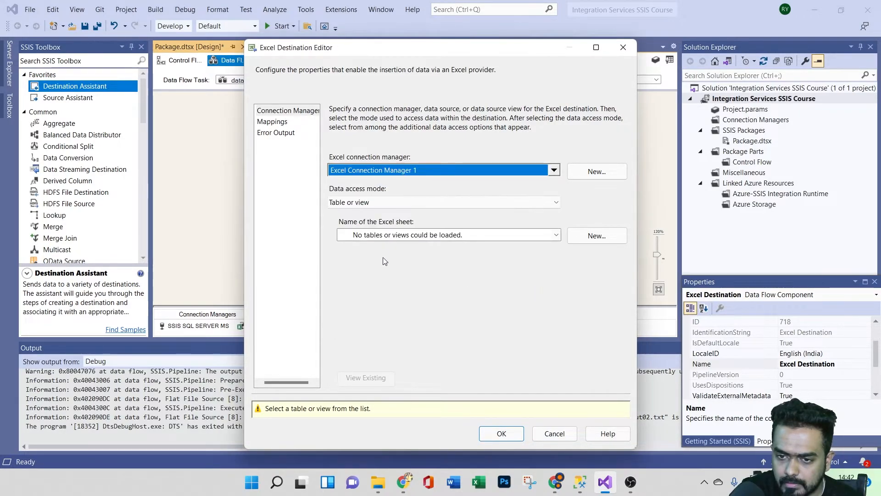
{"action": "left_click", "coordinate": [370, 203]}
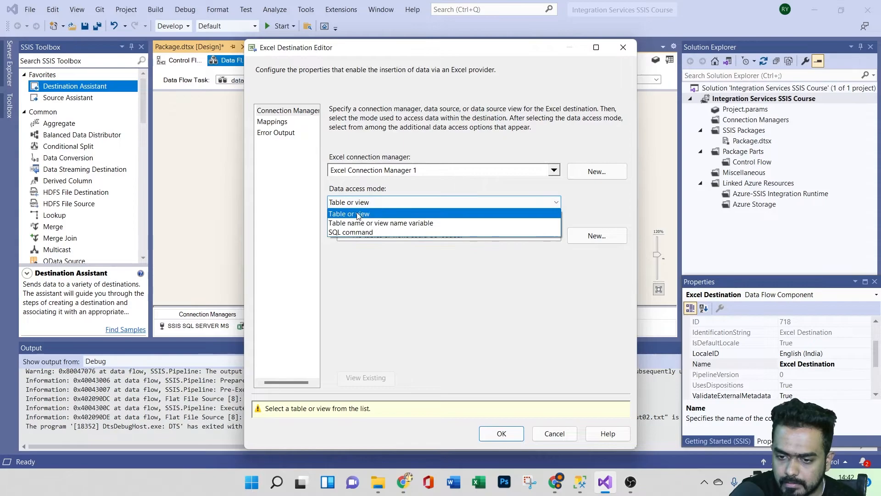
{"action": "left_click", "coordinate": [372, 223]}
{"action": "left_click", "coordinate": [389, 234]}
{"action": "left_click", "coordinate": [404, 202]}
{"action": "left_click", "coordinate": [404, 203]}
{"action": "left_click", "coordinate": [362, 212]}
{"action": "left_click", "coordinate": [369, 170]}
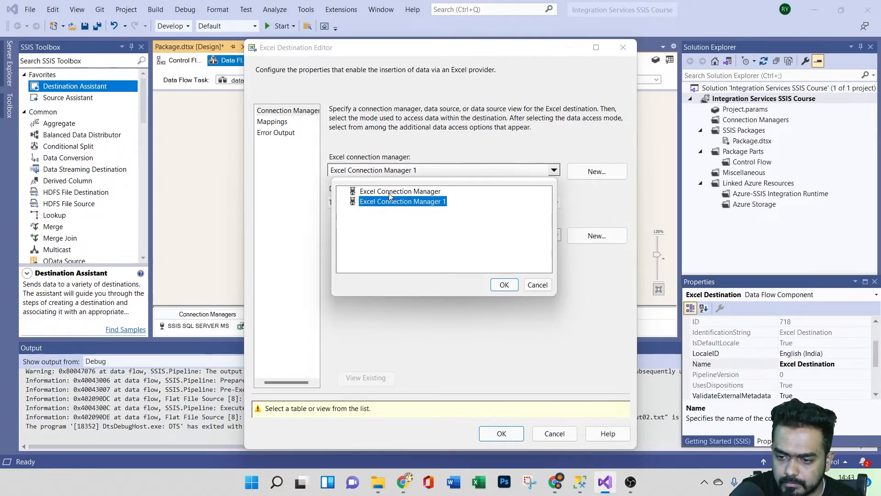
{"action": "left_click", "coordinate": [538, 285]}
{"action": "left_click", "coordinate": [541, 433]}
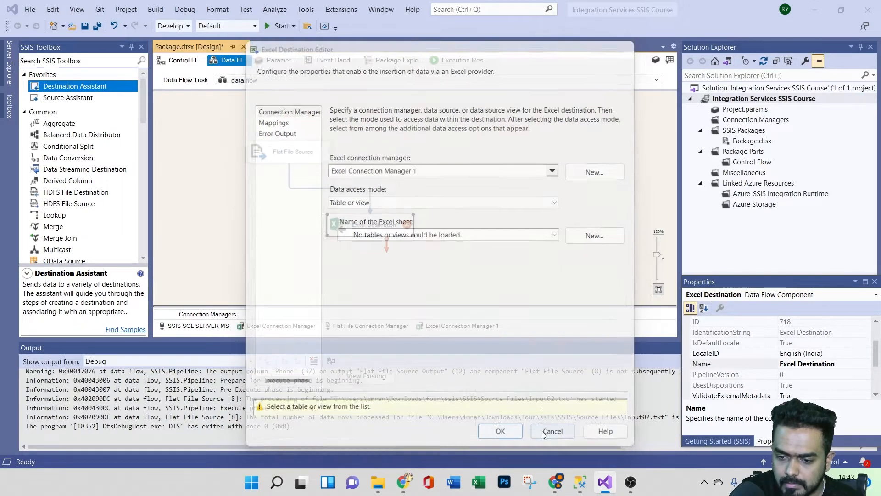
Step: Reopen the Excel Destination, try again to load the Output01 sheets with Table or view access, and cancel the edit
{"action": "double_click", "coordinate": [363, 229]}
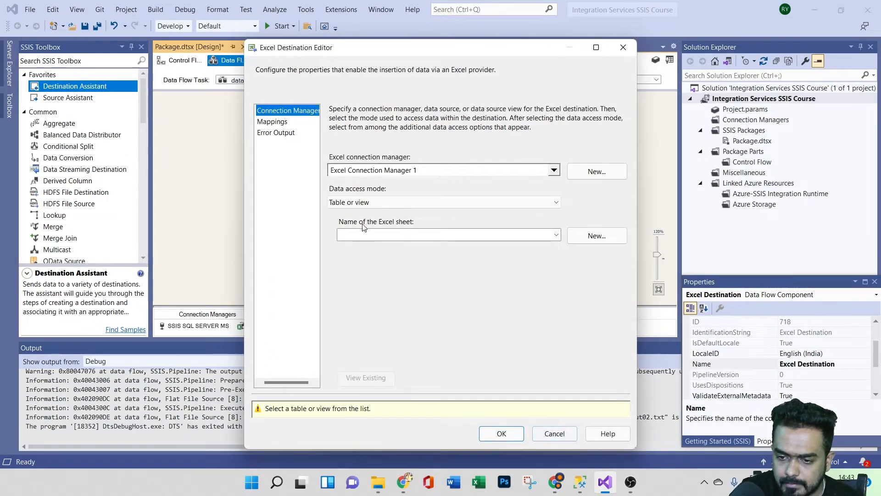
{"action": "left_click", "coordinate": [372, 203]}
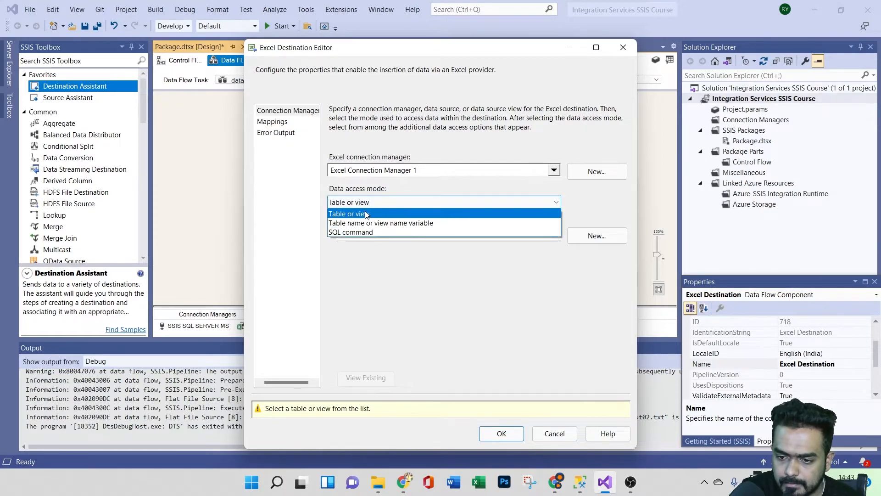
{"action": "left_click", "coordinate": [371, 214]}
{"action": "left_click", "coordinate": [379, 235]}
{"action": "left_click", "coordinate": [548, 246]}
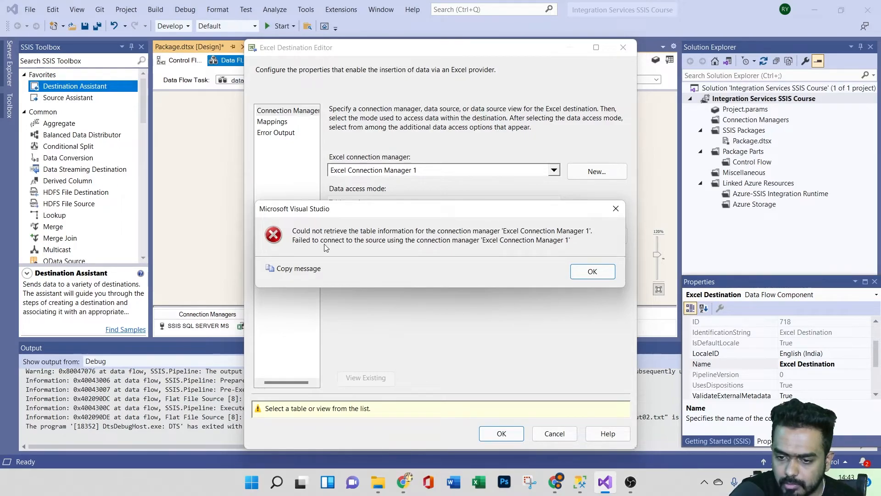
{"action": "left_click", "coordinate": [592, 271]}
{"action": "left_click", "coordinate": [555, 433]}
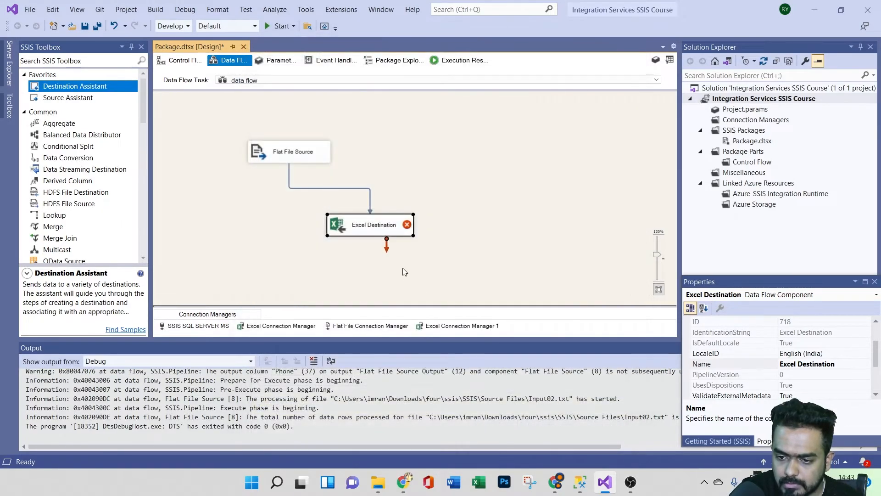
Step: Replace the Excel Destination with a new one that uses a new Excel connection manager with the file path output.xls
{"action": "left_click", "coordinate": [416, 278]}
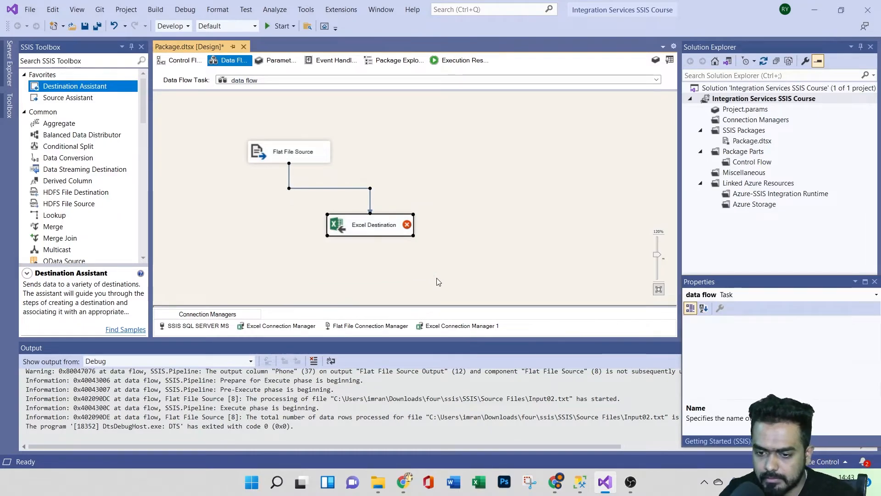
{"action": "key", "text": "Delete"}
{"action": "left_click_drag", "start_coordinate": [65, 92], "coordinate": [288, 196]}
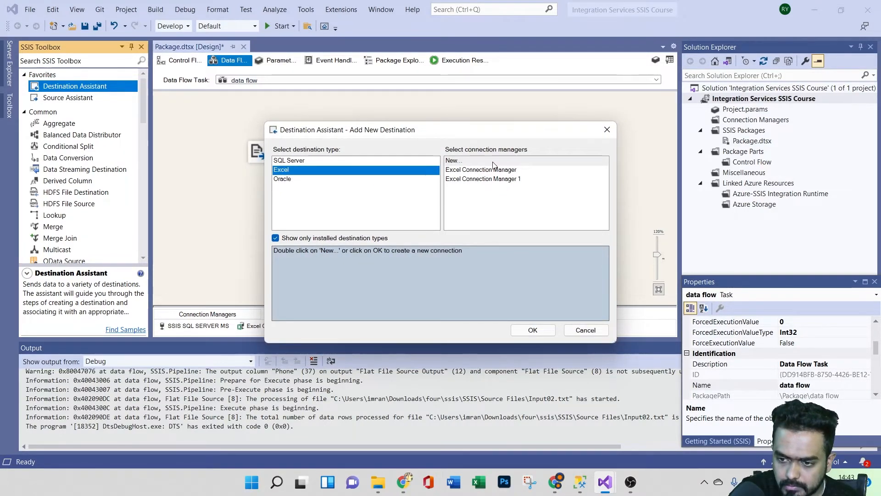
{"action": "left_click", "coordinate": [477, 161]}
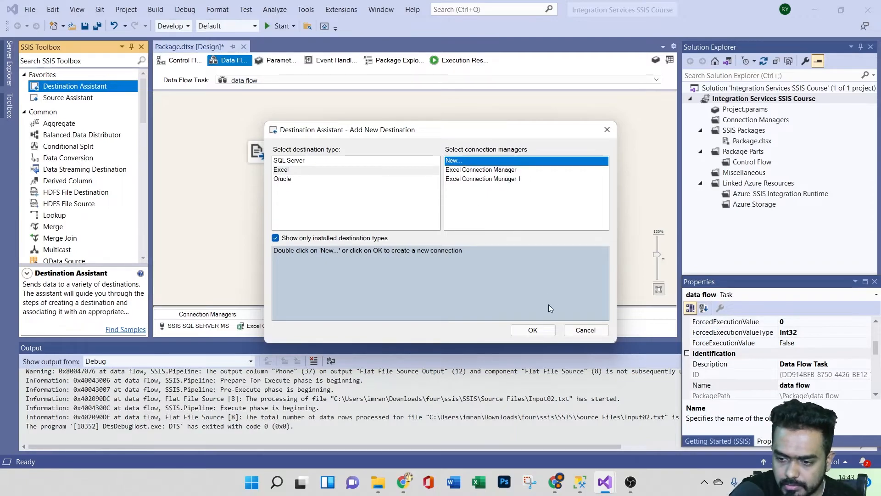
{"action": "left_click", "coordinate": [534, 331]}
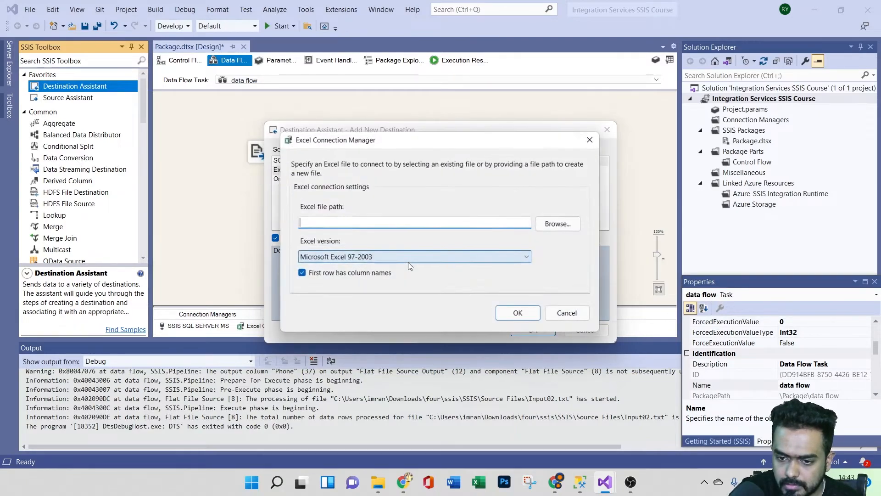
{"action": "left_click", "coordinate": [318, 221]}
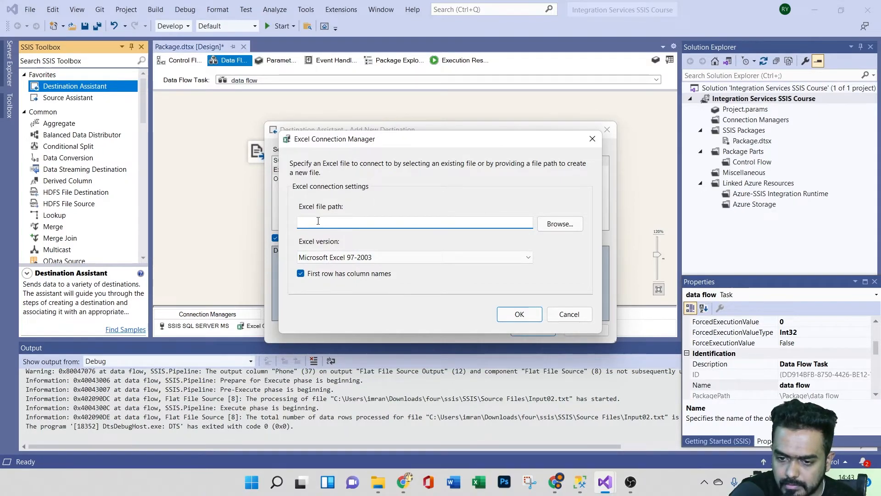
{"action": "type", "text": "output.xls"}
{"action": "left_click", "coordinate": [523, 314]}
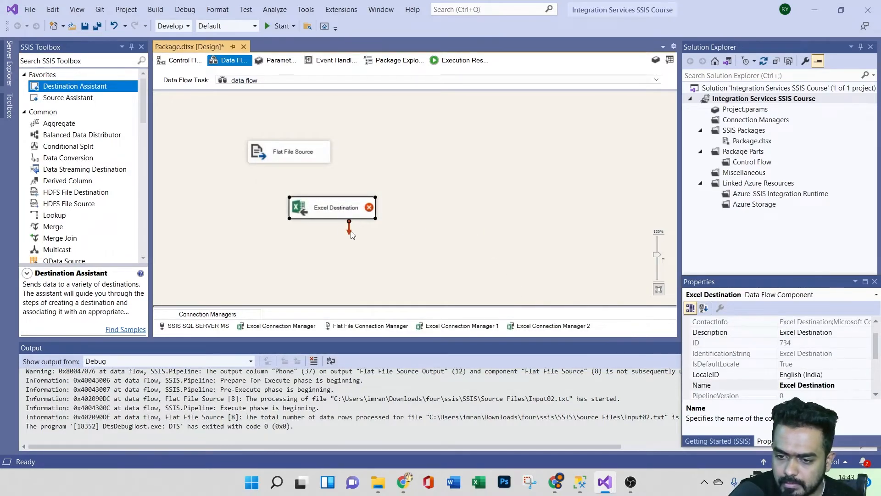
Step: Connect the Flat File Source to the newly added Excel Destination
{"action": "double_click", "coordinate": [334, 211]}
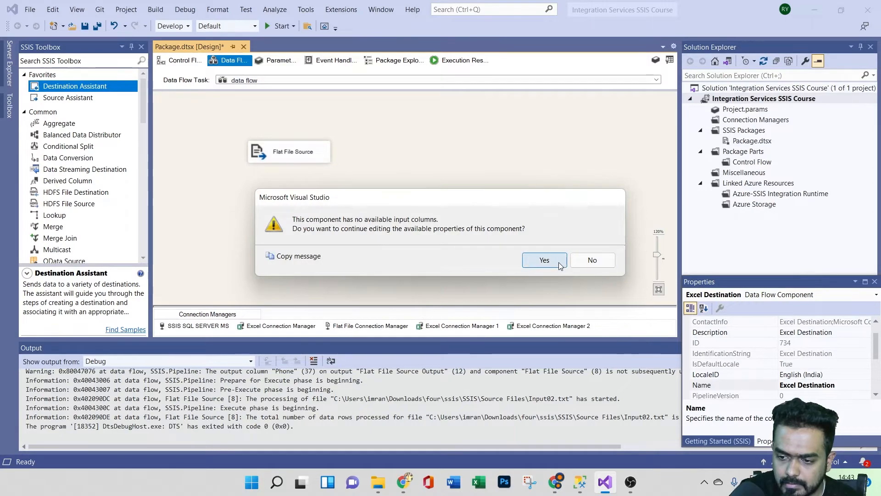
{"action": "left_click", "coordinate": [545, 260]}
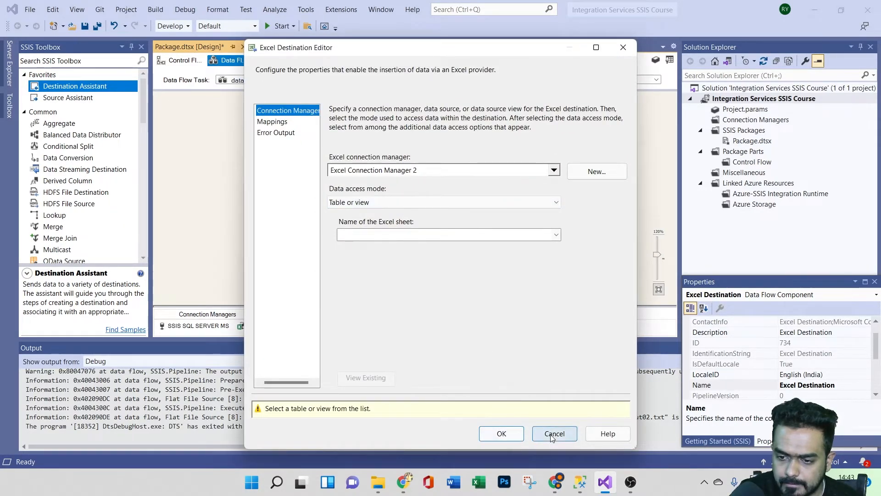
{"action": "left_click", "coordinate": [553, 433]}
{"action": "left_click", "coordinate": [290, 154]}
{"action": "left_click_drag", "start_coordinate": [296, 174], "coordinate": [330, 212]}
Step: Try to load the Excel sheet list through Excel Connection Manager 2 with Table or view access in the Excel Destination, and cancel the edit
{"action": "double_click", "coordinate": [329, 211]}
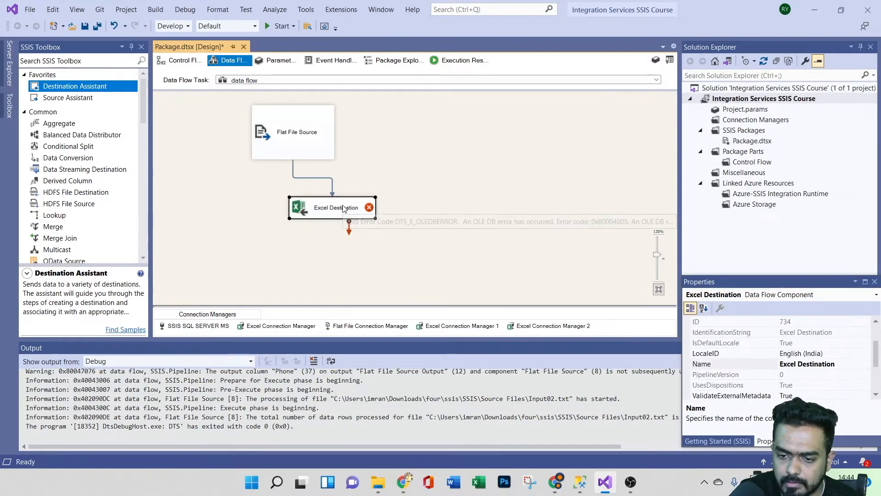
{"action": "left_click", "coordinate": [392, 202]}
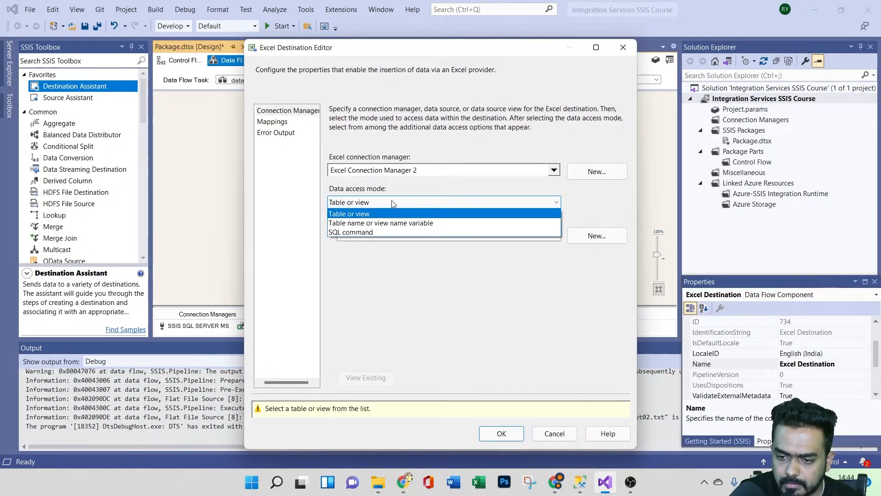
{"action": "left_click", "coordinate": [371, 214]}
{"action": "left_click", "coordinate": [468, 235]}
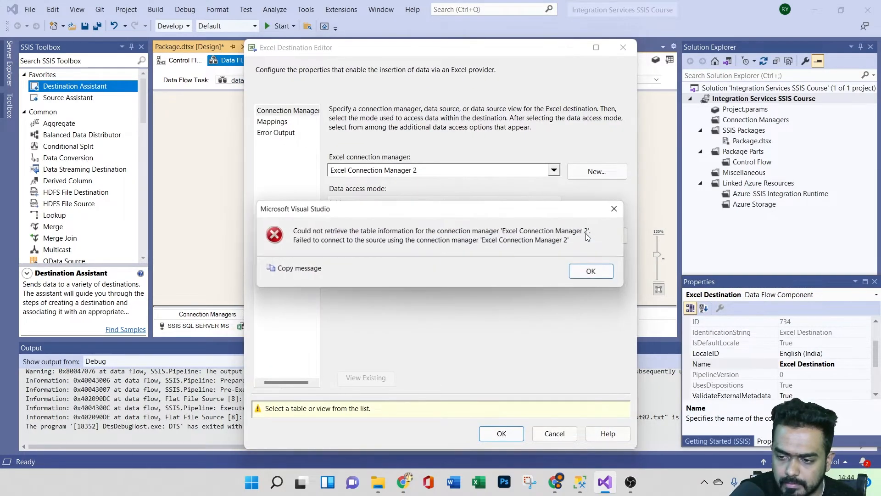
{"action": "left_click", "coordinate": [590, 271]}
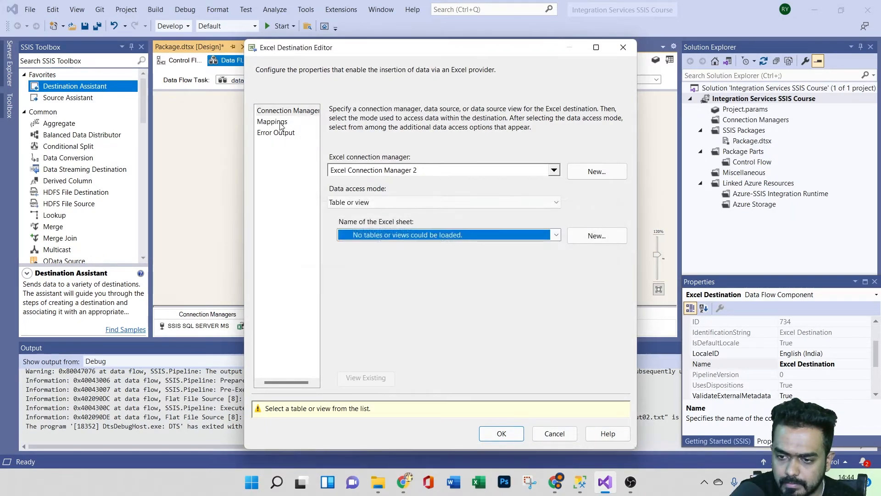
{"action": "left_click", "coordinate": [554, 433]}
{"action": "left_click", "coordinate": [252, 185]}
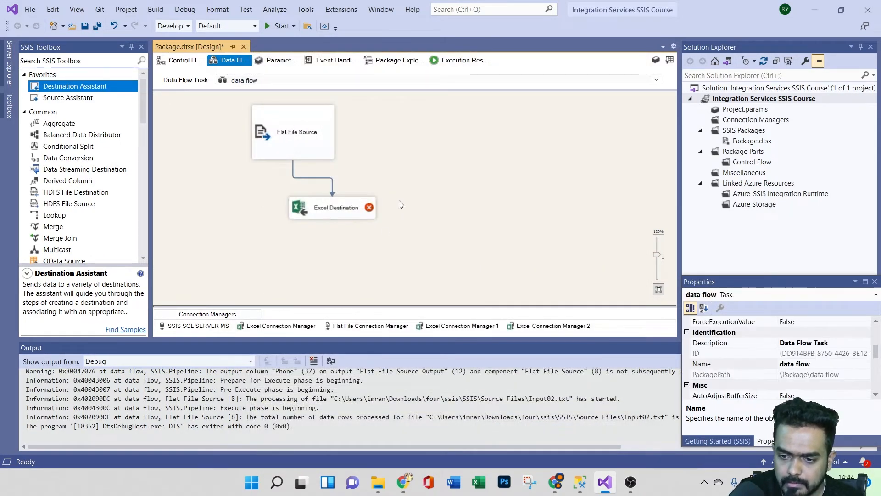
{"action": "left_click_drag", "start_coordinate": [251, 184], "coordinate": [456, 240]}
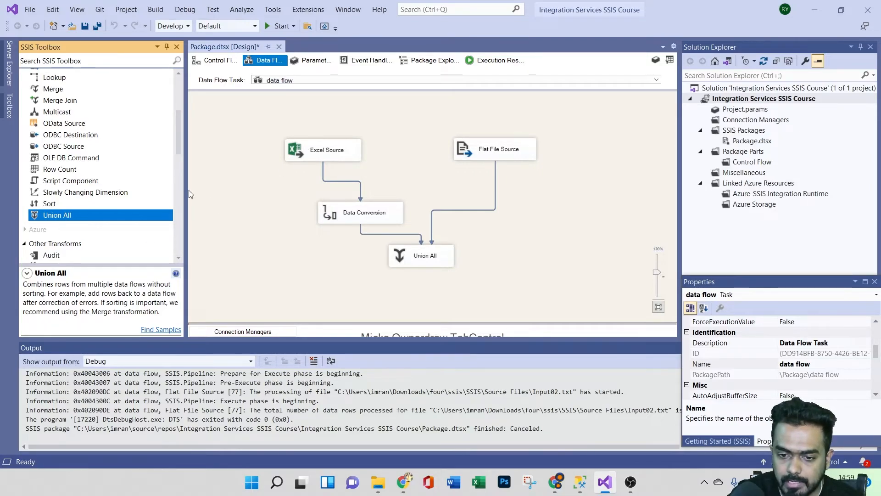
Step: Review the Excel Source's connection manager, sheet and column settings
{"action": "left_click_drag", "start_coordinate": [187, 189], "coordinate": [159, 189]}
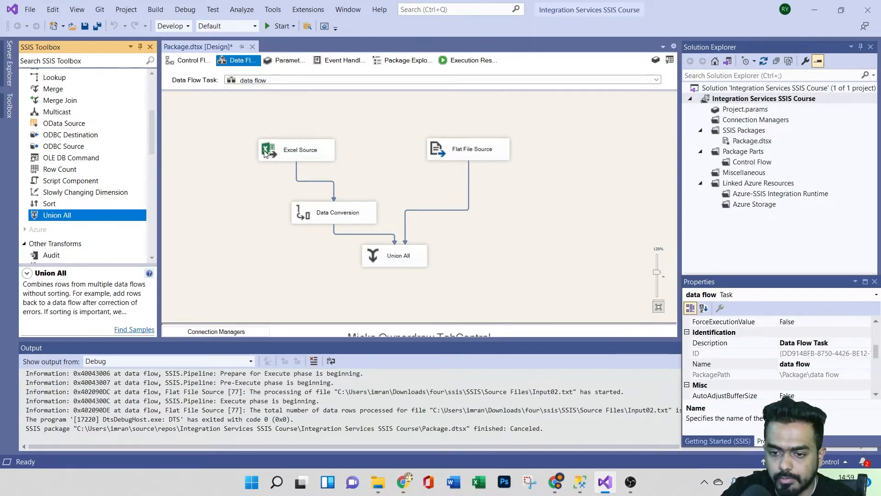
{"action": "left_click", "coordinate": [300, 152]}
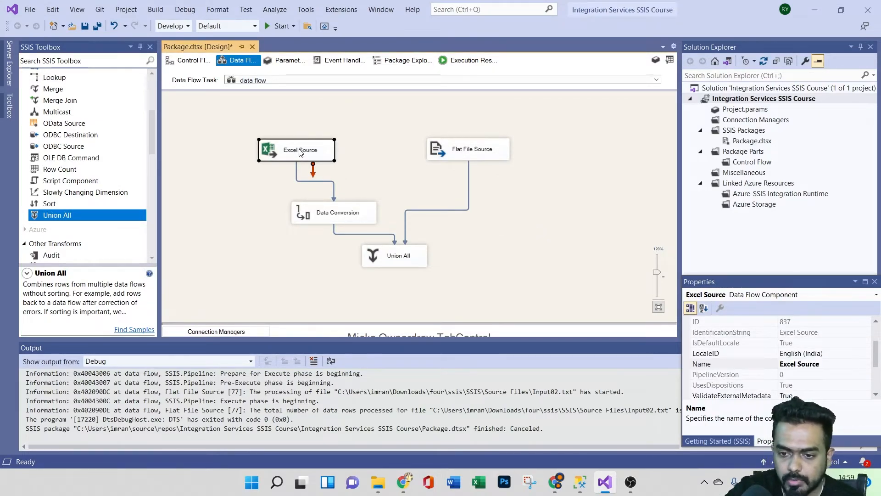
{"action": "left_click", "coordinate": [437, 153]}
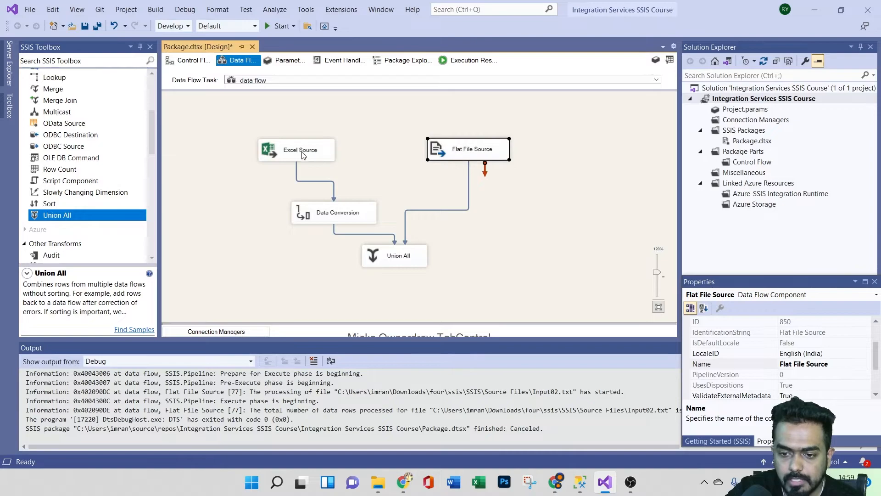
{"action": "double_click", "coordinate": [301, 154]}
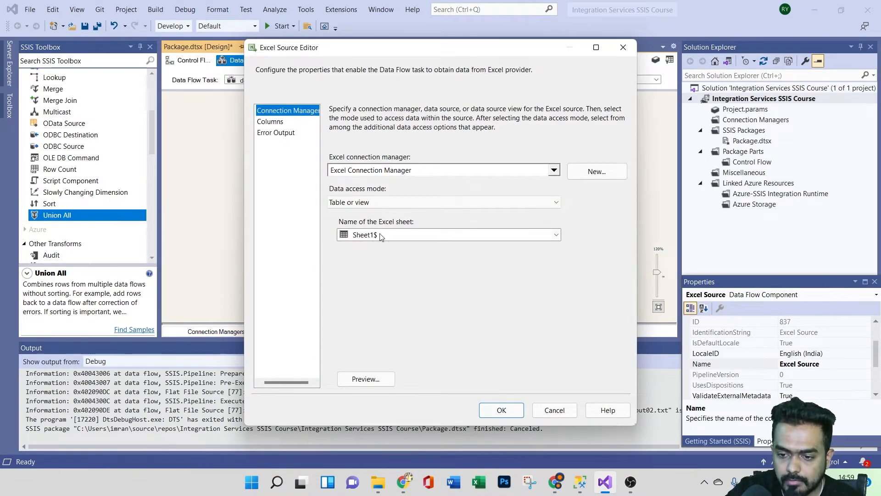
{"action": "left_click", "coordinate": [278, 121]}
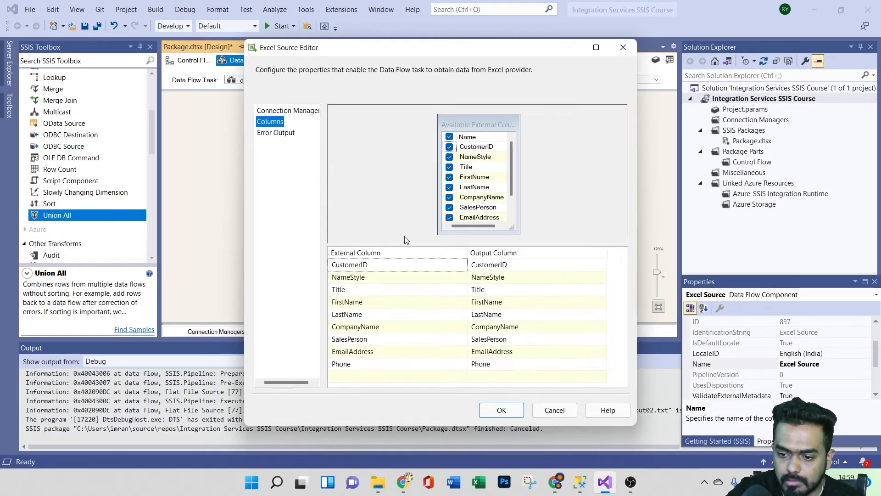
{"action": "left_click", "coordinate": [502, 409]}
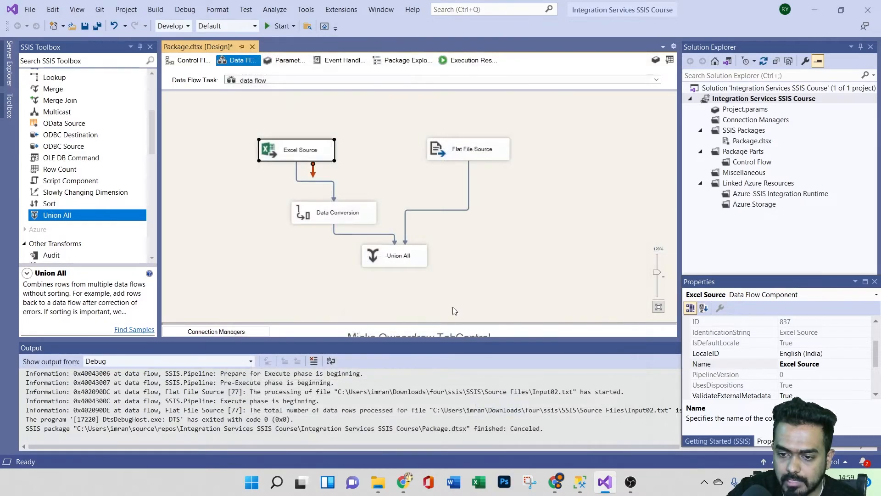
{"action": "double_click", "coordinate": [307, 153]}
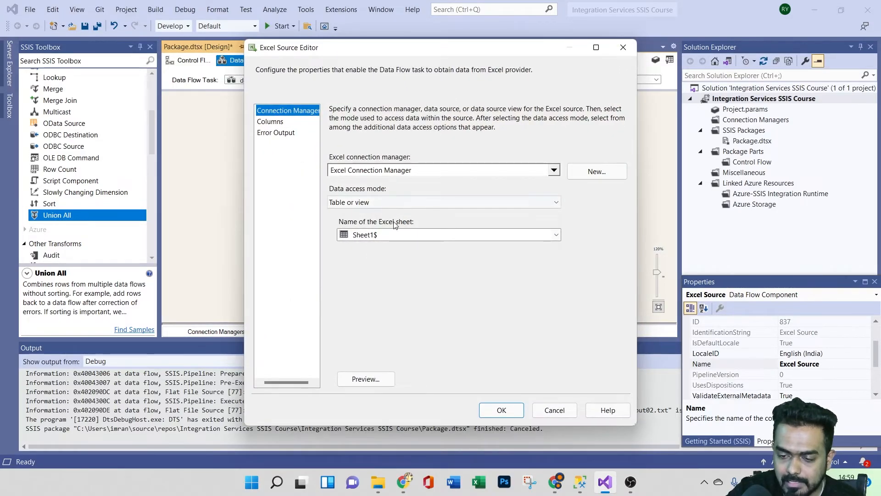
{"action": "left_click", "coordinate": [281, 122]}
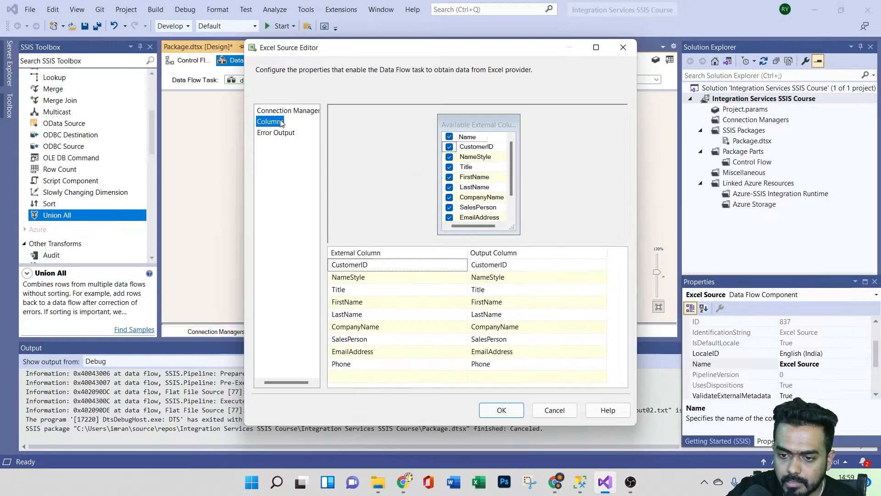
{"action": "left_click", "coordinate": [493, 412]}
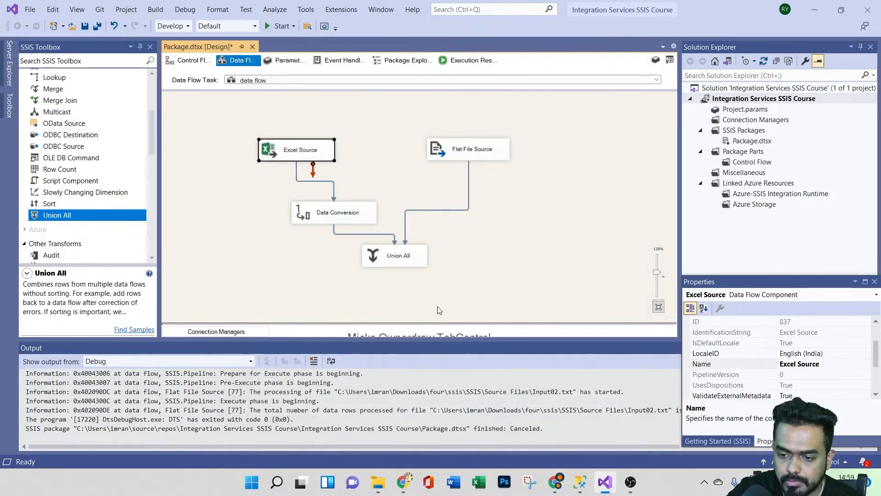
Step: Review the Flat File Source's connection settings and the data types assigned in the Data Conversion
{"action": "double_click", "coordinate": [473, 154]}
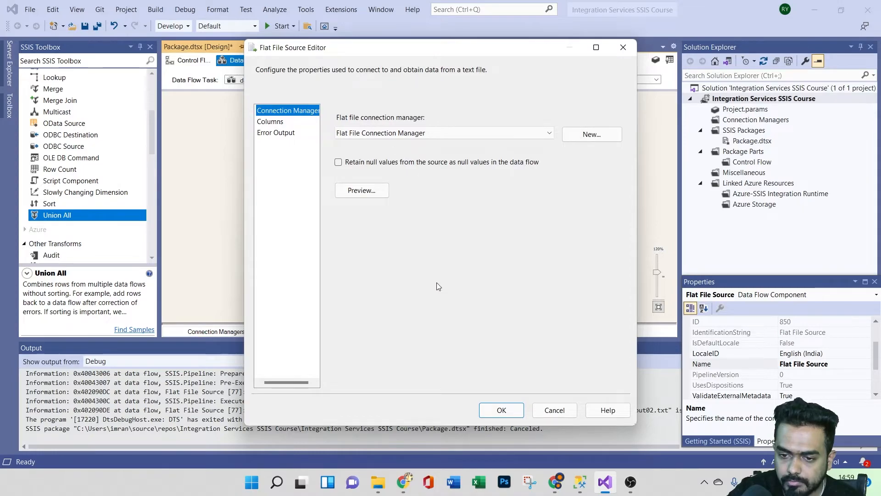
{"action": "left_click", "coordinate": [501, 409]}
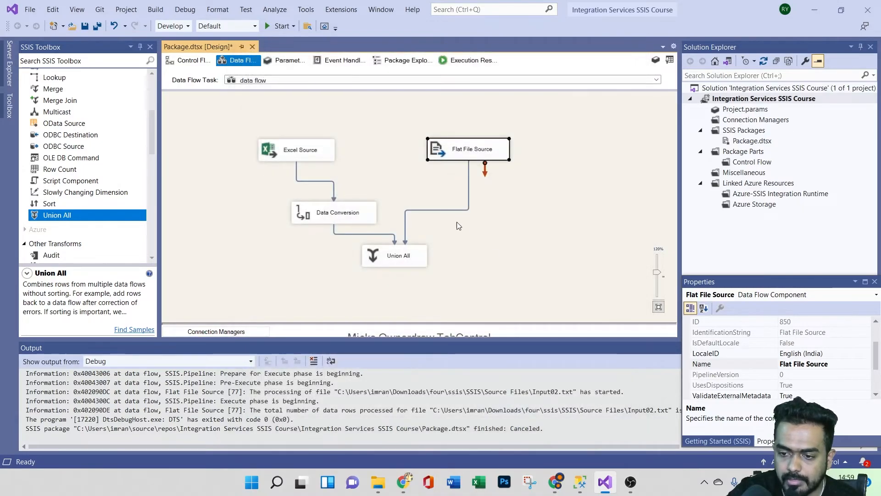
{"action": "double_click", "coordinate": [334, 219]}
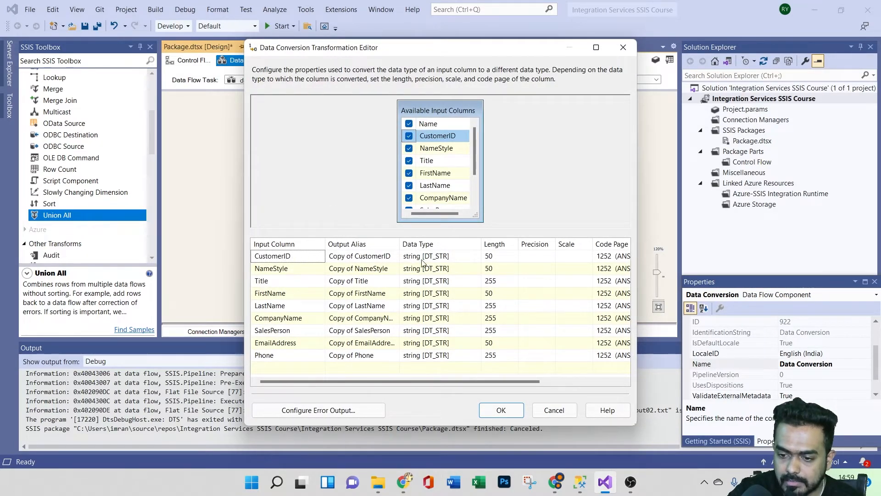
{"action": "left_click", "coordinate": [498, 409]}
Step: Inspect the data type properties of the Flat File Source's external columns CustomerID and NameStyle in its advanced editor
{"action": "double_click", "coordinate": [471, 152]}
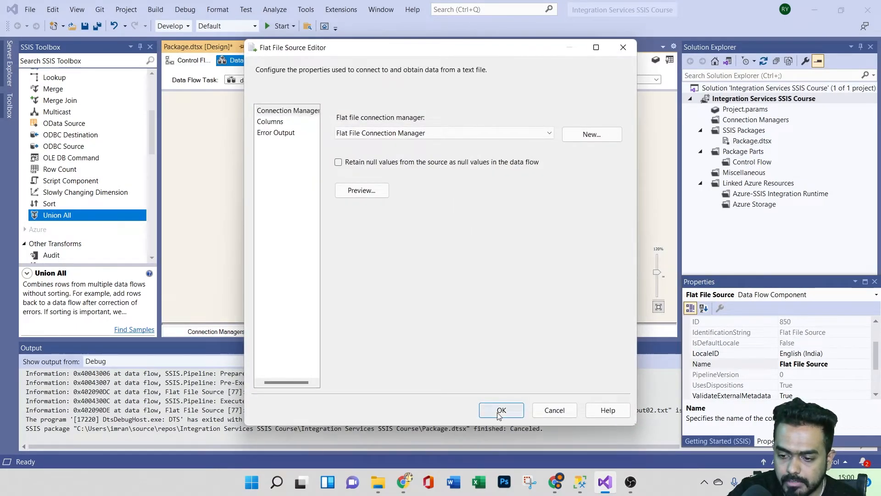
{"action": "left_click", "coordinate": [500, 410]}
{"action": "right_click", "coordinate": [488, 155]}
{"action": "left_click", "coordinate": [517, 175]}
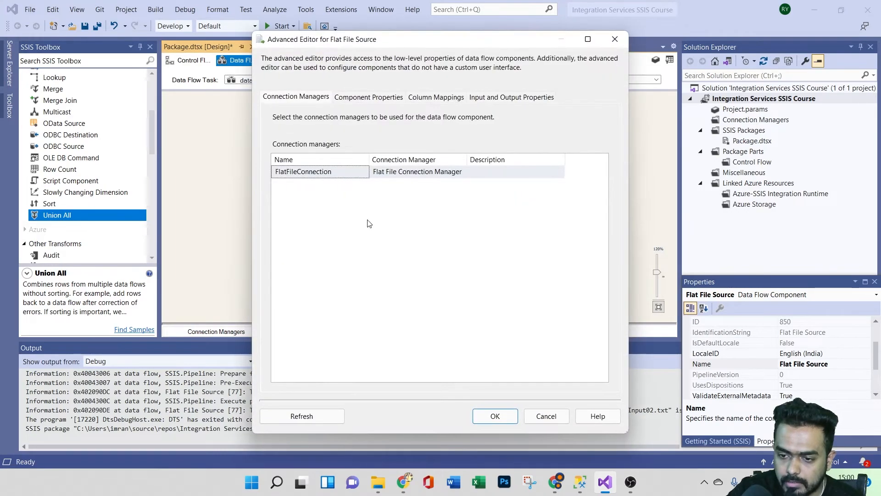
{"action": "left_click", "coordinate": [488, 98]}
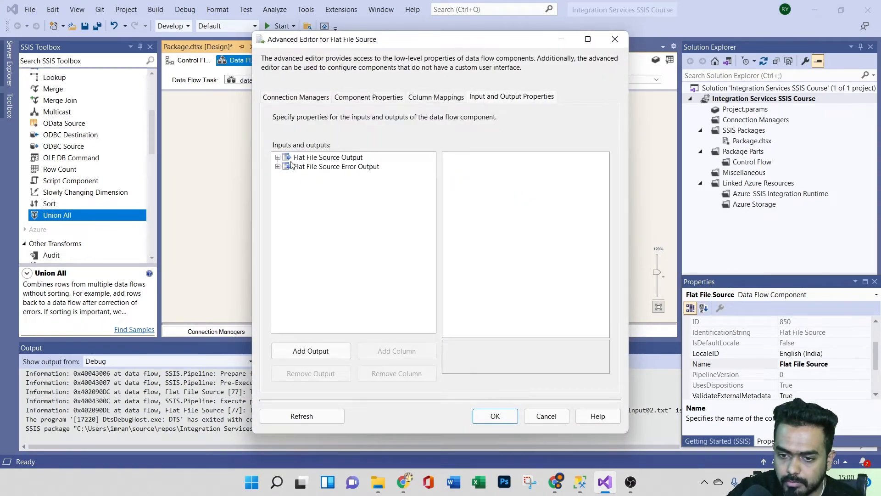
{"action": "left_click", "coordinate": [277, 157]}
{"action": "left_click", "coordinate": [286, 166]}
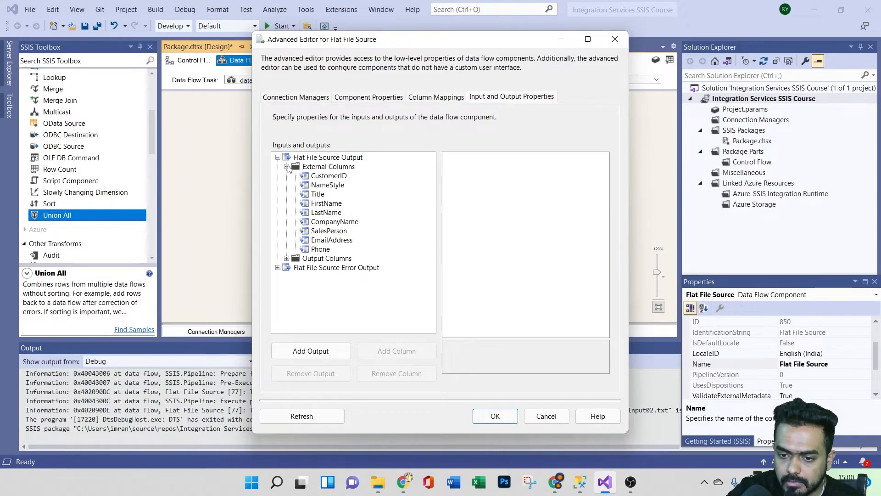
{"action": "left_click", "coordinate": [316, 176]}
{"action": "left_click", "coordinate": [334, 186]}
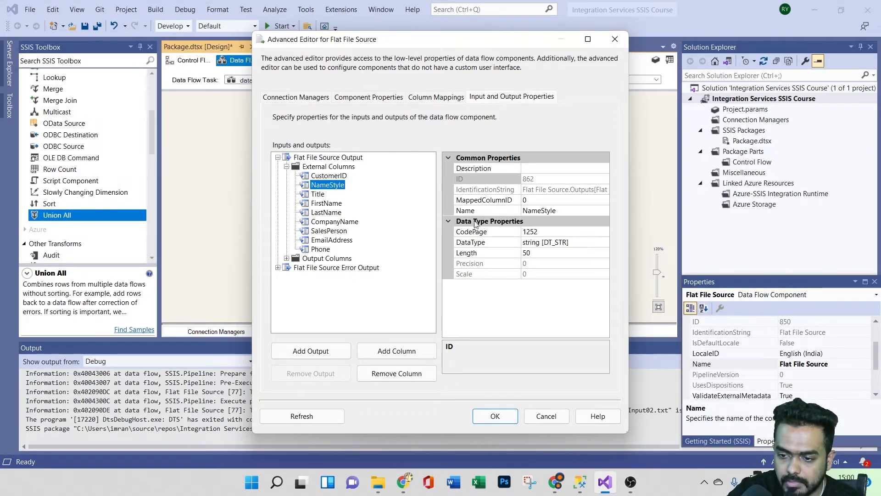
{"action": "left_click", "coordinate": [495, 416]}
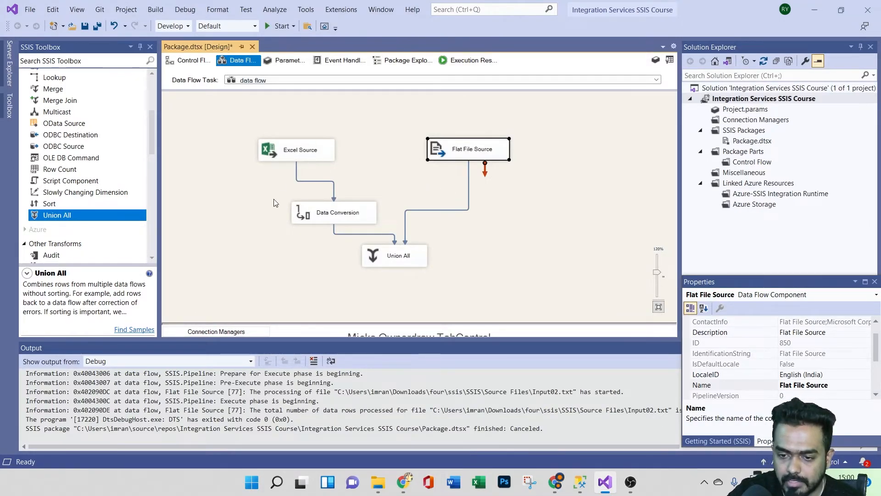
Step: Review how the Union All transformation maps the columns of its two inputs
{"action": "left_click", "coordinate": [413, 261]}
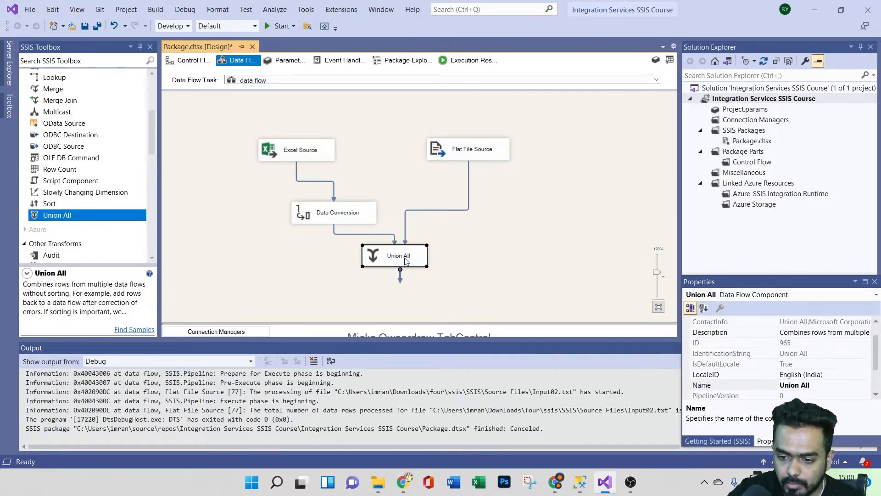
{"action": "scroll", "coordinate": [85, 196], "scroll_direction": "up", "scroll_amount": 4}
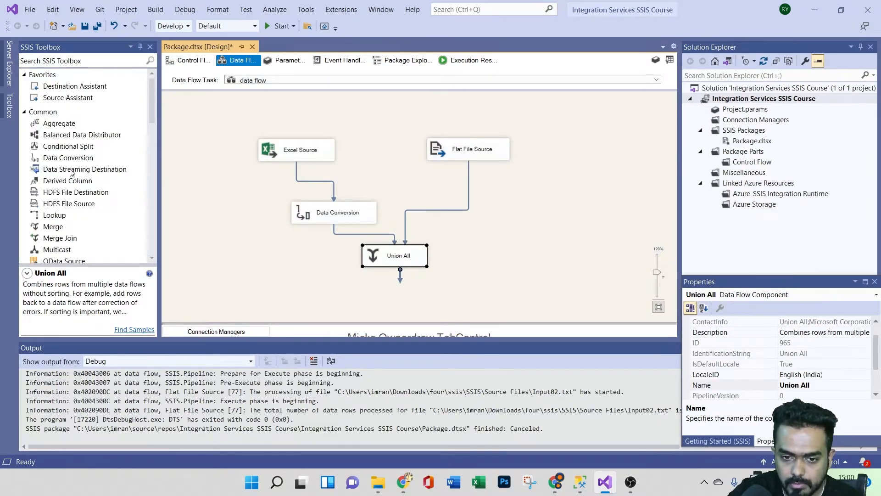
{"action": "double_click", "coordinate": [398, 262]}
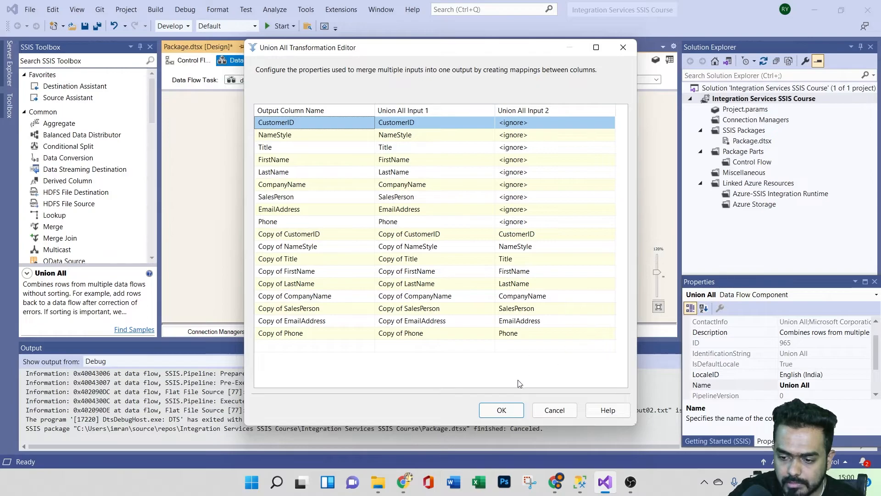
{"action": "left_click", "coordinate": [496, 410]}
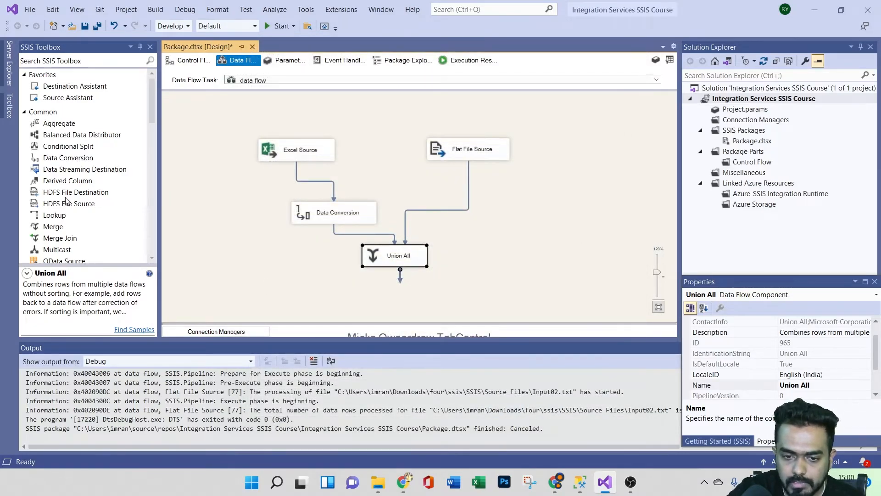
Step: Add a Derived Column transformation fed by the Union All output and enable a data viewer on the path between them
{"action": "left_click", "coordinate": [71, 181]}
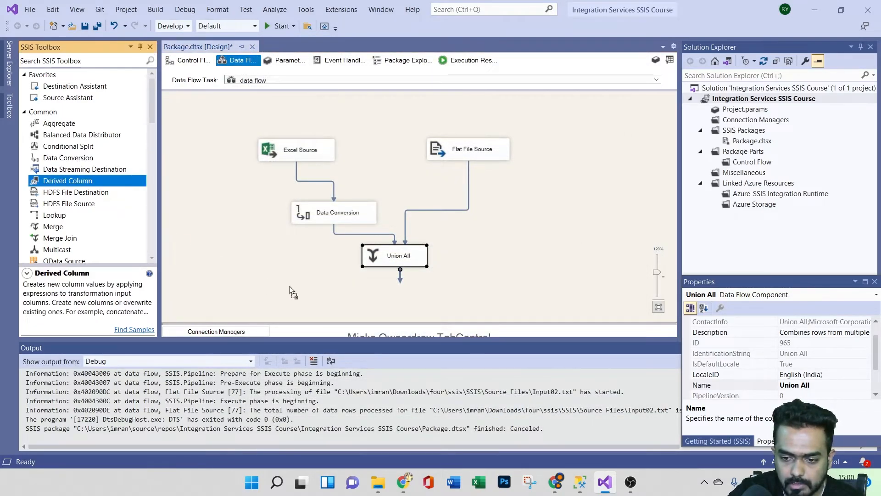
{"action": "left_click_drag", "start_coordinate": [287, 286], "coordinate": [293, 287]}
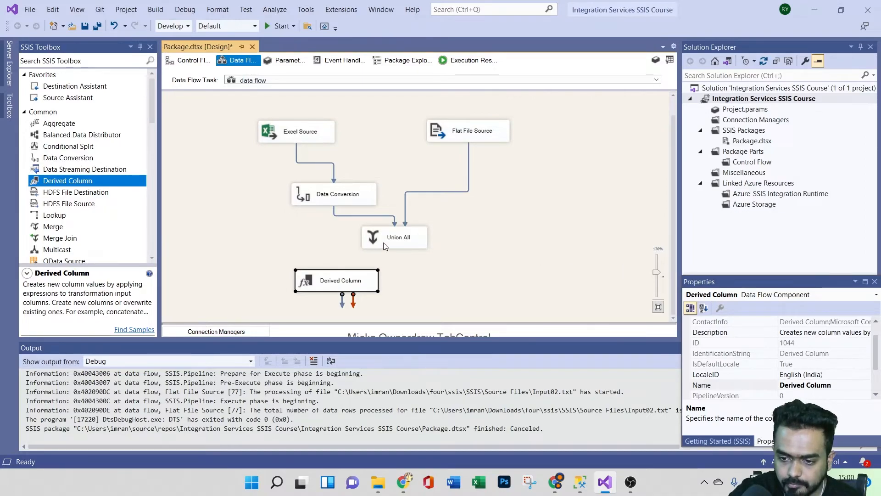
{"action": "left_click", "coordinate": [394, 237]}
{"action": "left_click_drag", "start_coordinate": [394, 255], "coordinate": [328, 275]}
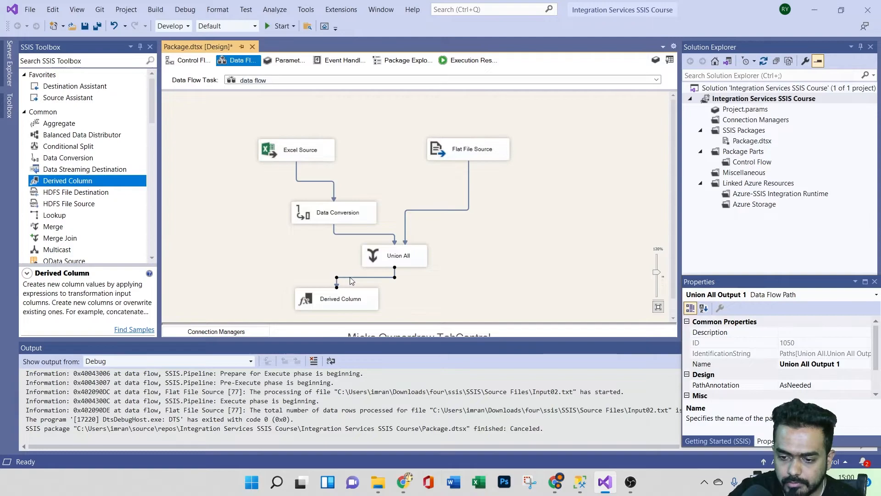
{"action": "right_click", "coordinate": [349, 277]}
{"action": "left_click", "coordinate": [377, 311]}
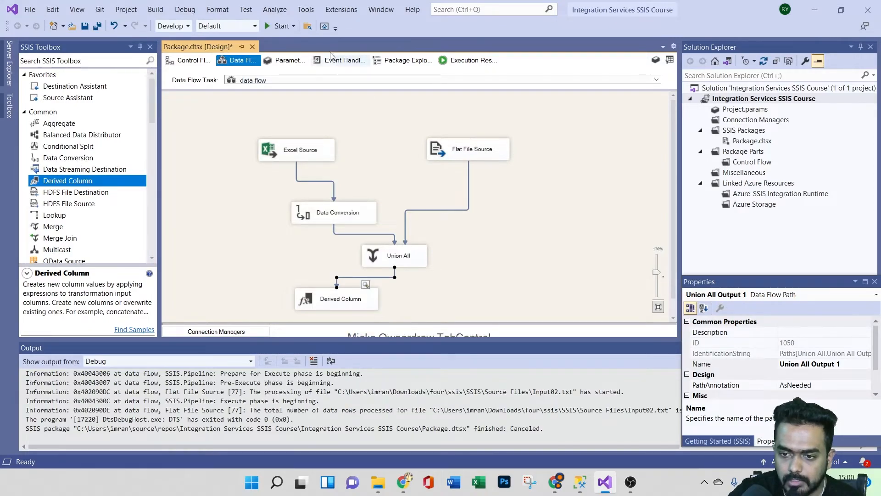
Step: Run the package, examine the combined rows in the Union All output data viewer, and stop debugging
{"action": "key", "text": "F5"}
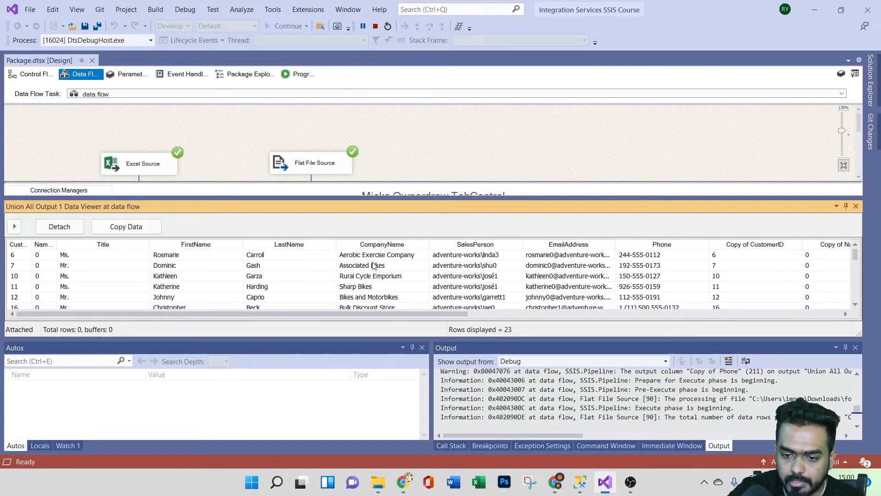
{"action": "scroll", "coordinate": [373, 266], "scroll_direction": "down", "scroll_amount": 3}
{"action": "scroll", "coordinate": [370, 268], "scroll_direction": "up", "scroll_amount": 3}
{"action": "scroll", "coordinate": [365, 270], "scroll_direction": "down", "scroll_amount": 1}
{"action": "scroll", "coordinate": [362, 271], "scroll_direction": "down", "scroll_amount": 1}
{"action": "scroll", "coordinate": [363, 271], "scroll_direction": "up", "scroll_amount": 2}
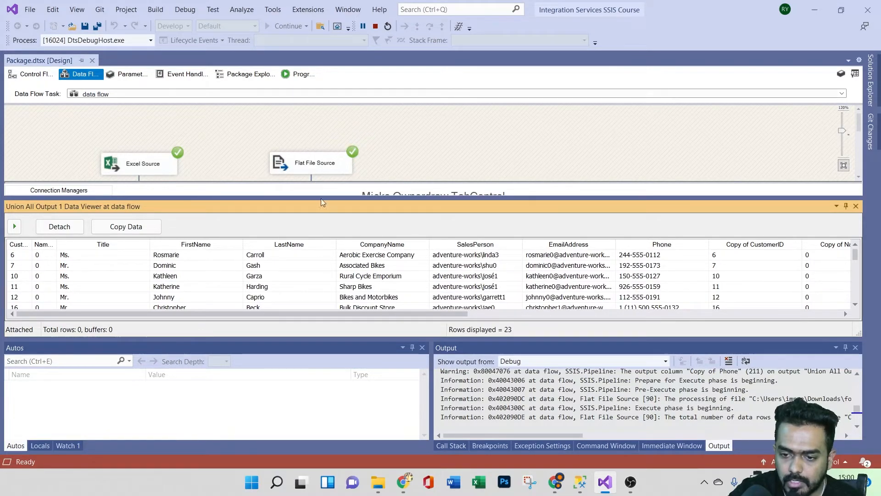
{"action": "left_click", "coordinate": [377, 26]}
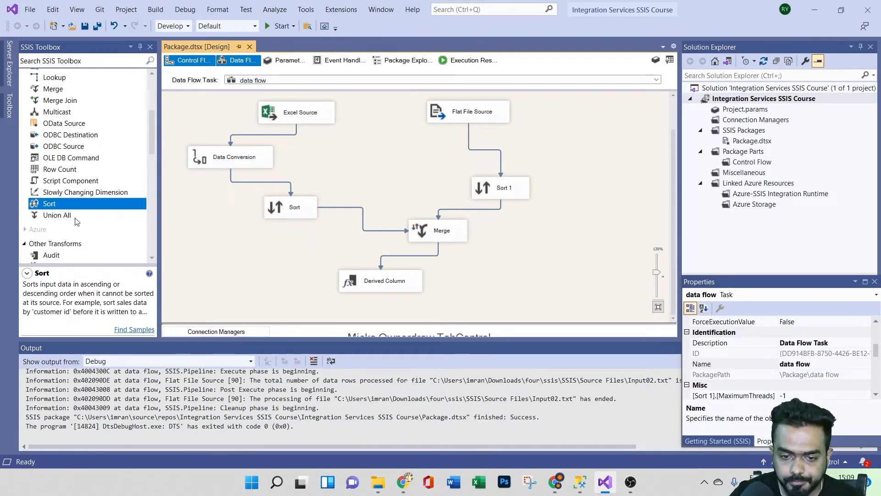
Step: Find the Merge transformation among the available data flow components and read its description
{"action": "scroll", "coordinate": [78, 197], "scroll_direction": "down", "scroll_amount": 8}
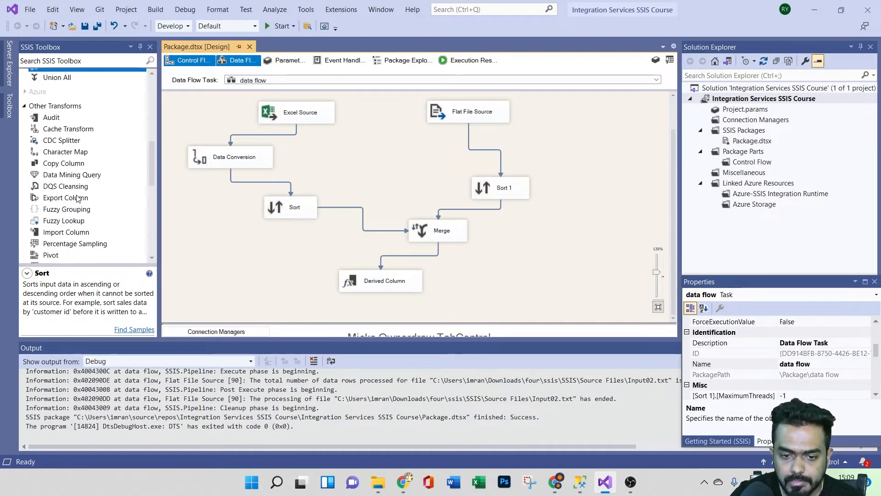
{"action": "scroll", "coordinate": [85, 209], "scroll_direction": "up", "scroll_amount": 6}
{"action": "scroll", "coordinate": [84, 211], "scroll_direction": "down", "scroll_amount": 4}
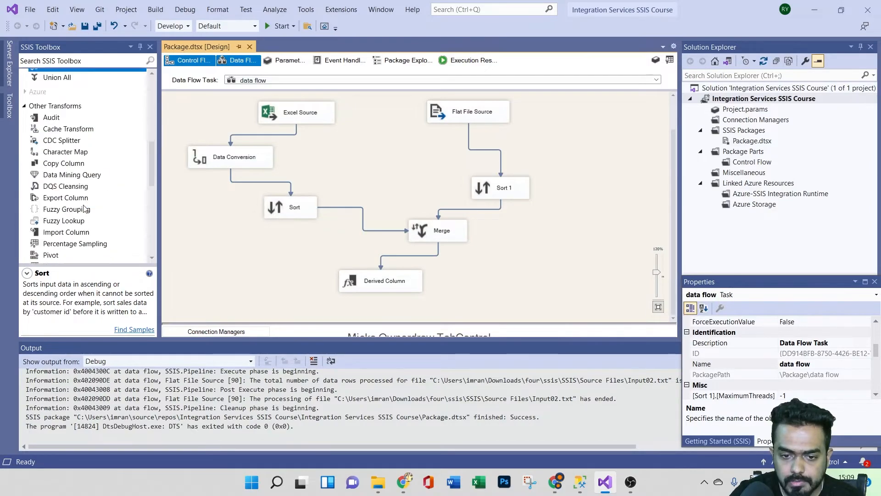
{"action": "scroll", "coordinate": [84, 221], "scroll_direction": "up", "scroll_amount": 8}
{"action": "left_click", "coordinate": [54, 158]}
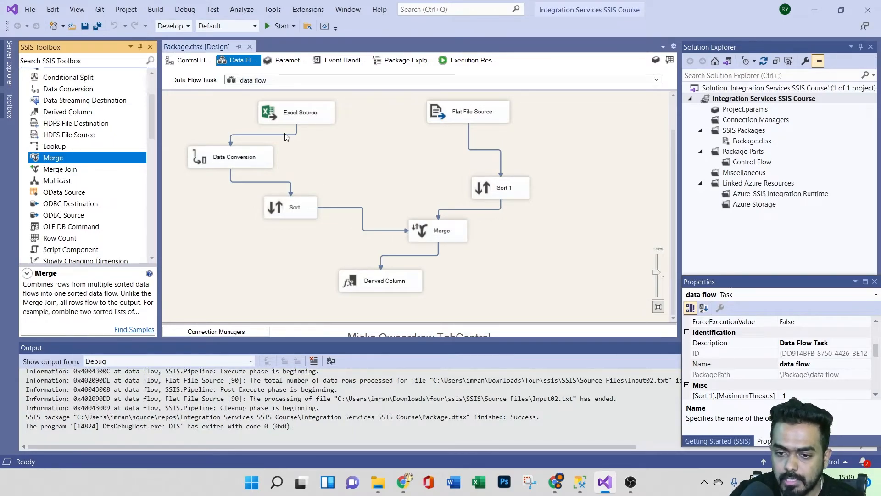
Step: Review the two sources and Data Conversion, plus the sort key and pass-through columns of the Sort on the Excel branch
{"action": "left_click", "coordinate": [306, 121]}
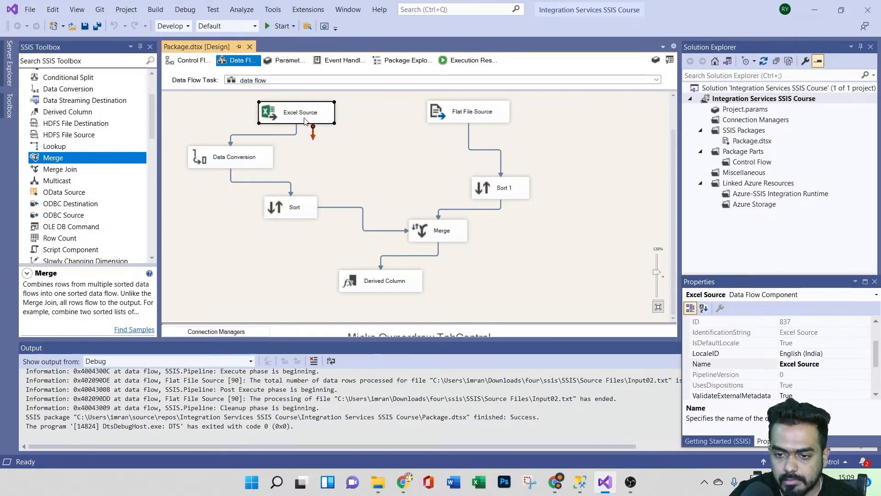
{"action": "left_click", "coordinate": [441, 122]}
{"action": "left_click", "coordinate": [251, 164]}
{"action": "double_click", "coordinate": [301, 214]}
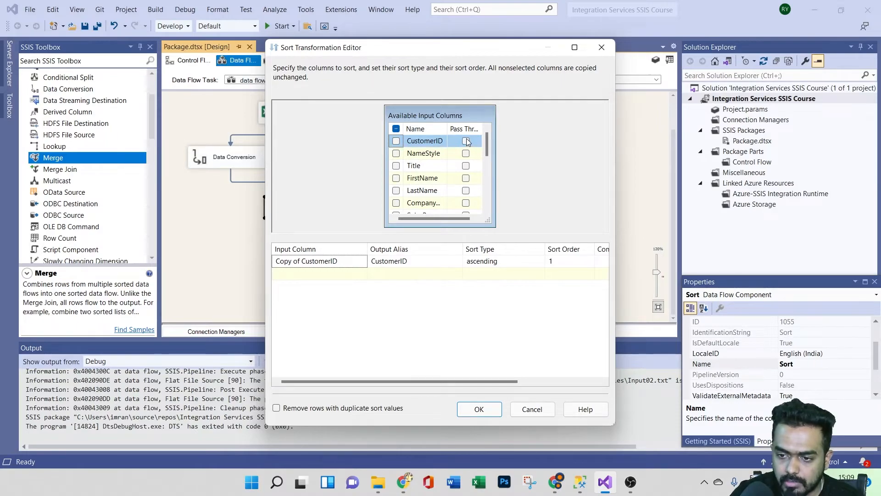
{"action": "scroll", "coordinate": [466, 181], "scroll_direction": "down", "scroll_amount": 2}
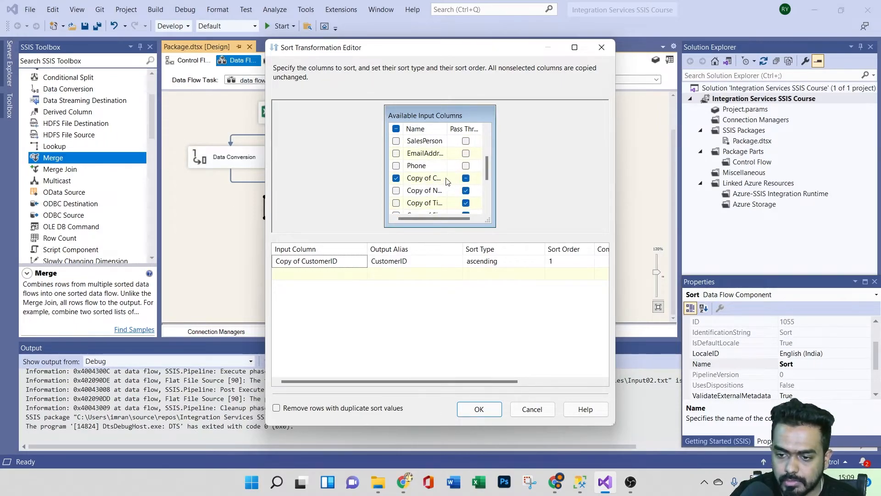
{"action": "left_click", "coordinate": [477, 409]}
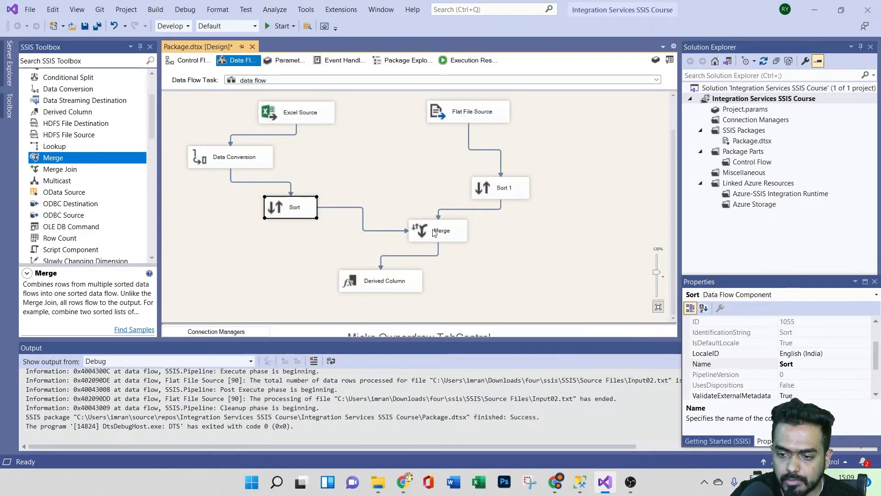
Step: Inspect the column mappings on the path from Sort to Merge using Resolve References
{"action": "left_click", "coordinate": [351, 207]}
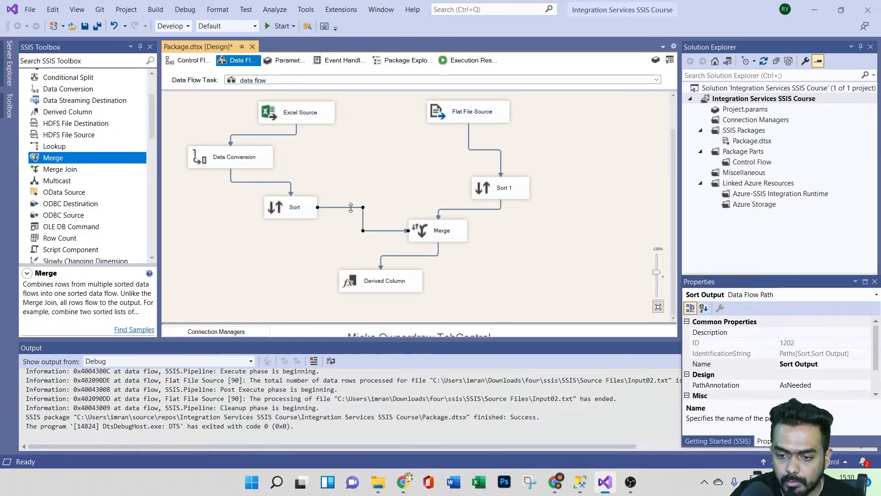
{"action": "right_click", "coordinate": [351, 207]}
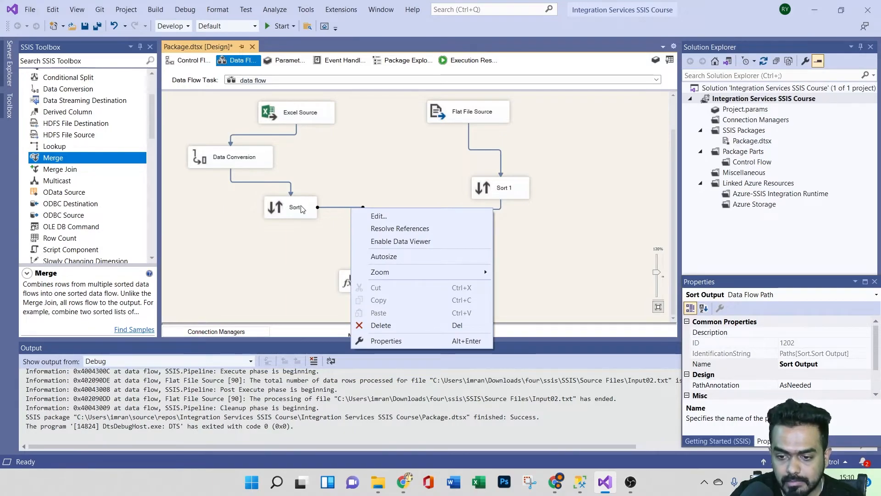
{"action": "left_click", "coordinate": [400, 228]}
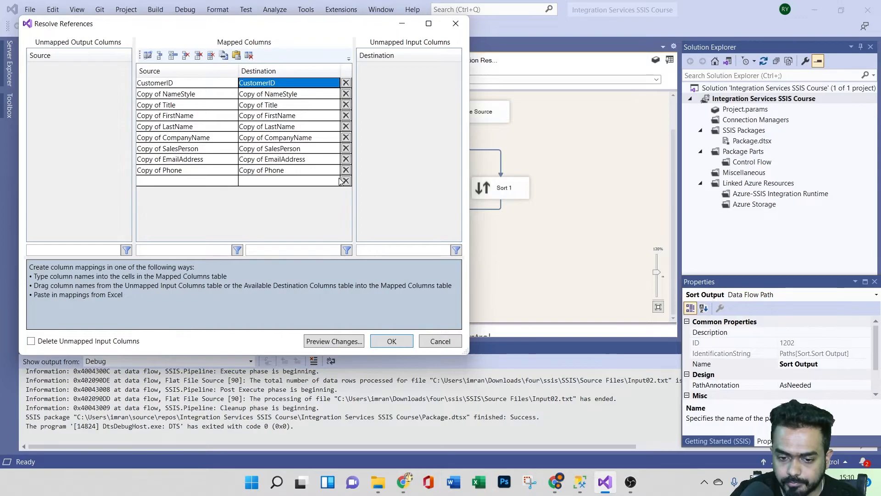
{"action": "left_click", "coordinate": [391, 342]}
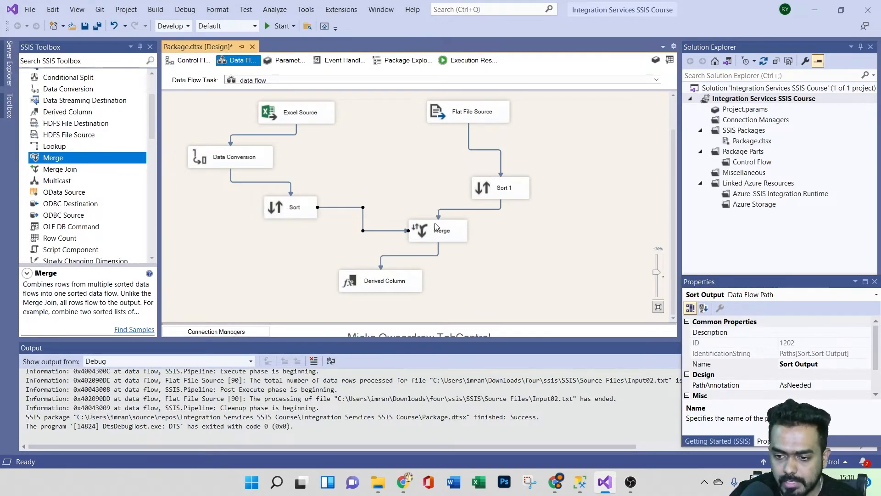
Step: Review the sort settings of Sort 1 and how the Merge transformation maps the columns of its two inputs
{"action": "double_click", "coordinate": [501, 189]}
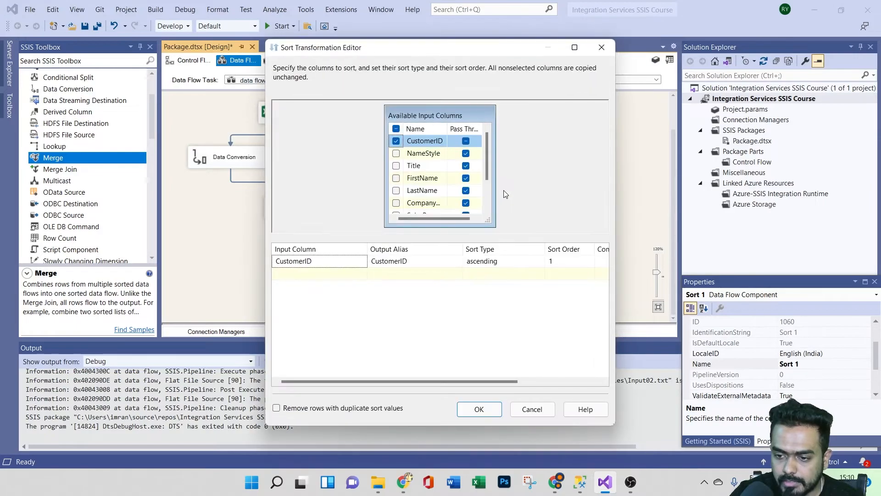
{"action": "scroll", "coordinate": [445, 174], "scroll_direction": "down", "scroll_amount": 1}
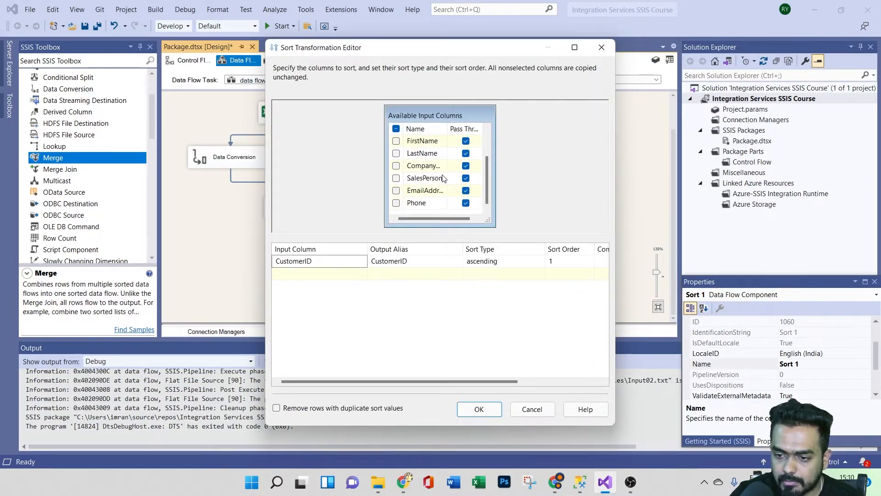
{"action": "scroll", "coordinate": [444, 178], "scroll_direction": "up", "scroll_amount": 1}
{"action": "left_click", "coordinate": [478, 409]}
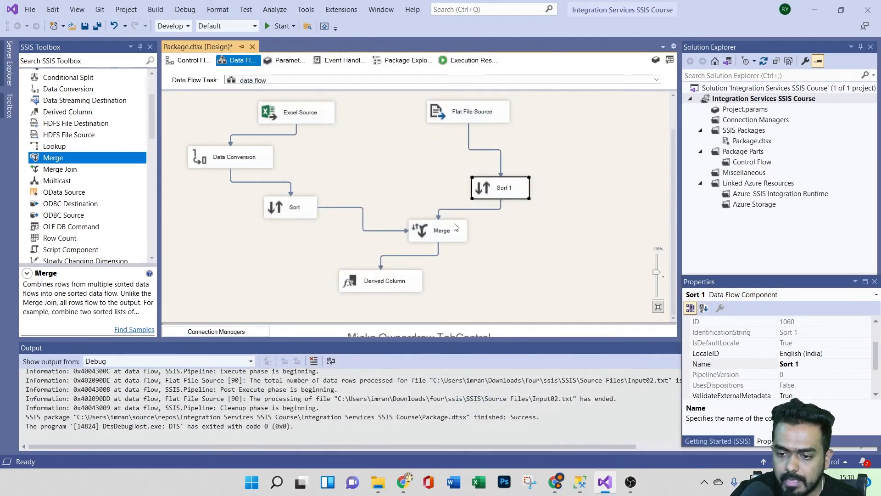
{"action": "double_click", "coordinate": [448, 233]}
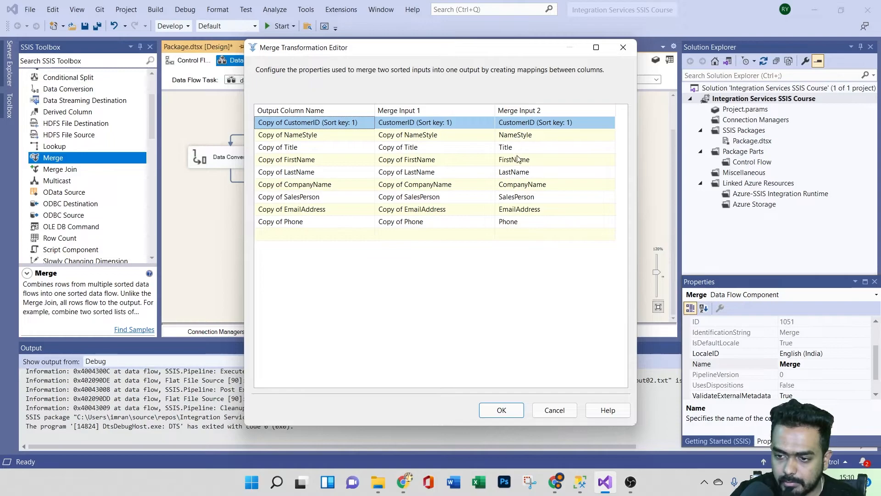
{"action": "left_click", "coordinate": [500, 410]}
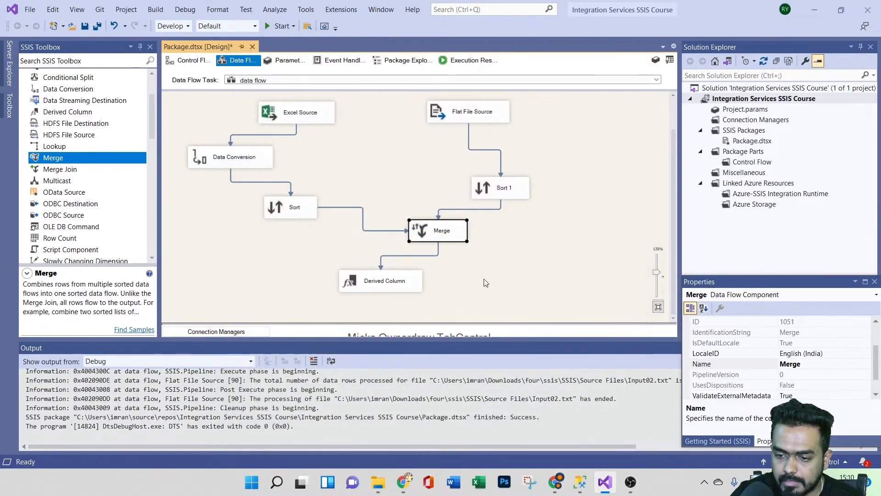
Step: Enable a data viewer on the path between Merge and Derived Column
{"action": "left_click", "coordinate": [398, 255]}
{"action": "right_click", "coordinate": [397, 255]}
{"action": "left_click", "coordinate": [412, 288]}
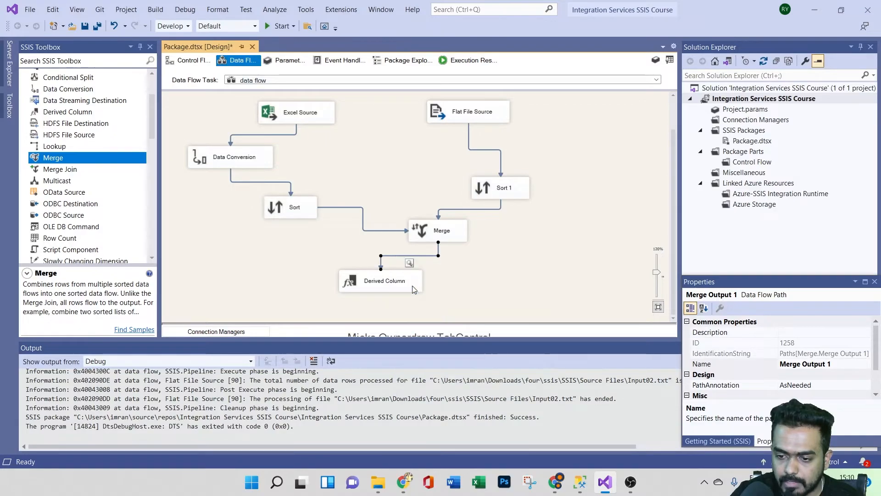
Step: Run the package, examine the merged rows in the Merge output data viewer, and stop debugging
{"action": "left_click", "coordinate": [275, 26]}
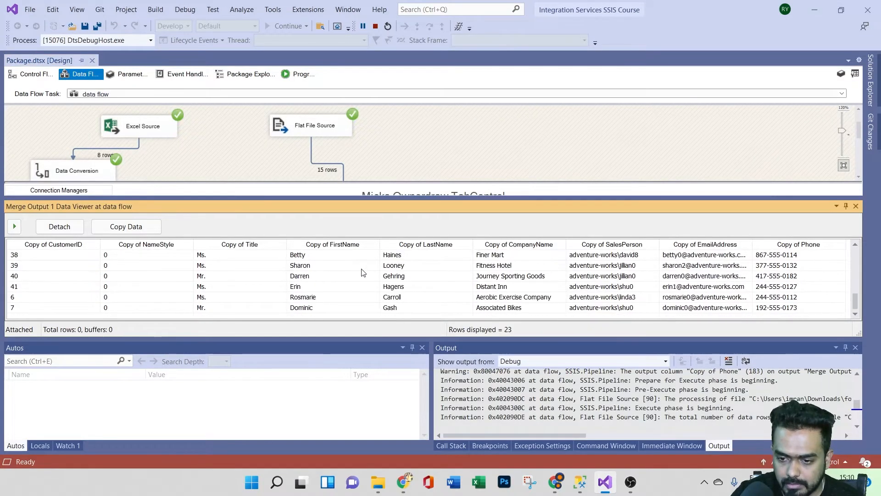
{"action": "scroll", "coordinate": [370, 275], "scroll_direction": "up", "scroll_amount": 5}
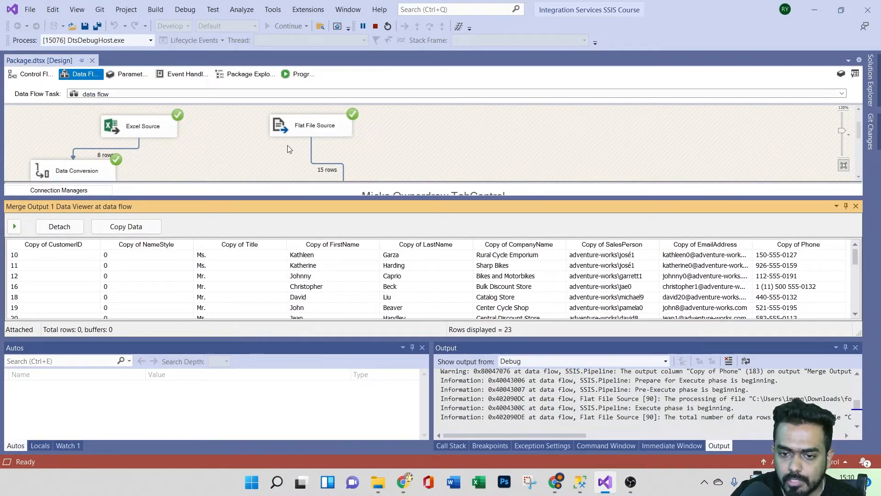
{"action": "left_click", "coordinate": [376, 26]}
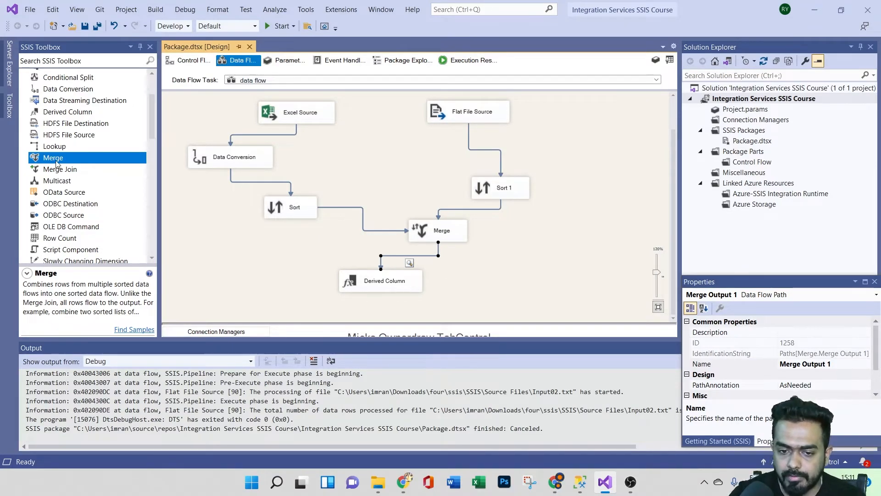
Step: Enlarge the connection managers area and review the available connection types and the package's existing connection managers
{"action": "left_click_drag", "start_coordinate": [440, 324], "coordinate": [440, 249]}
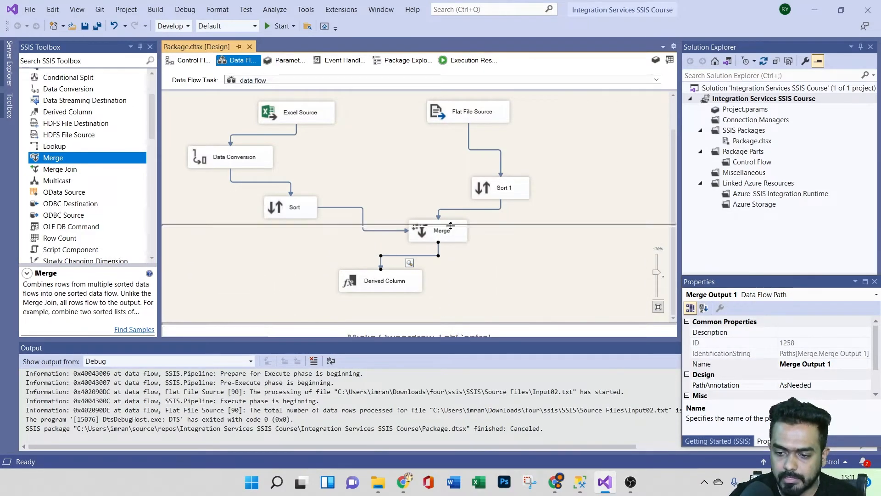
{"action": "right_click", "coordinate": [340, 265]}
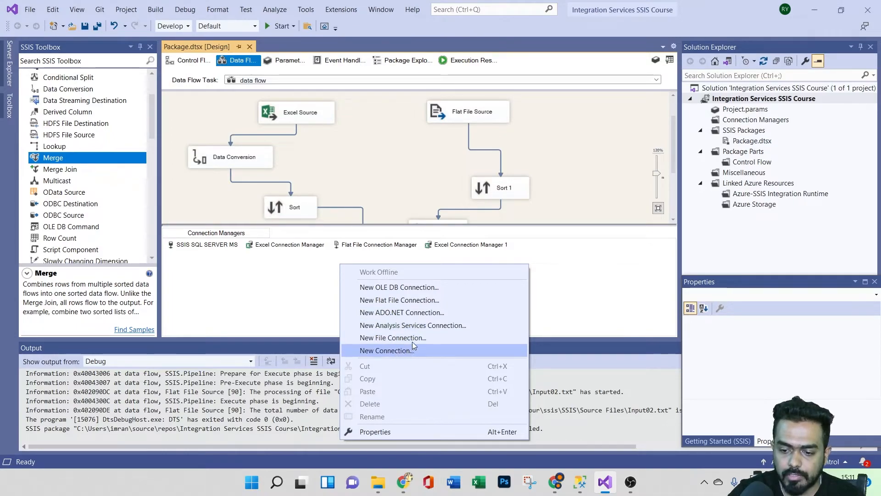
{"action": "left_click", "coordinate": [281, 287]}
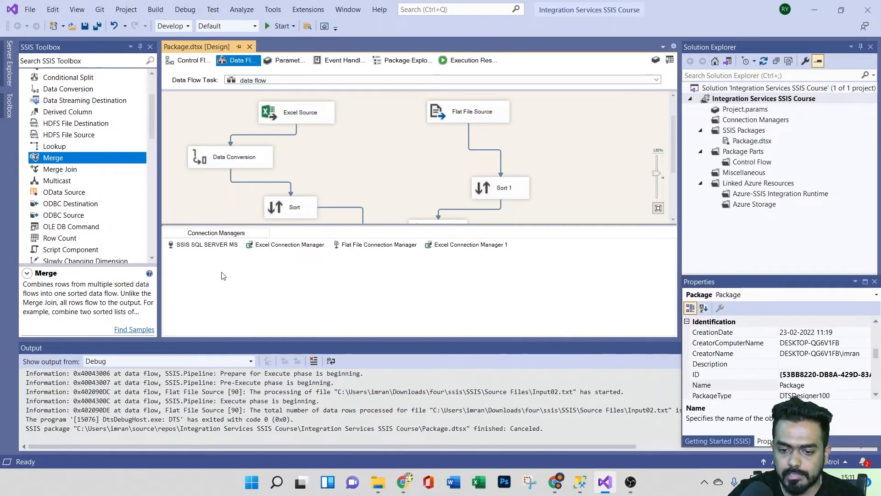
{"action": "left_click", "coordinate": [186, 247]}
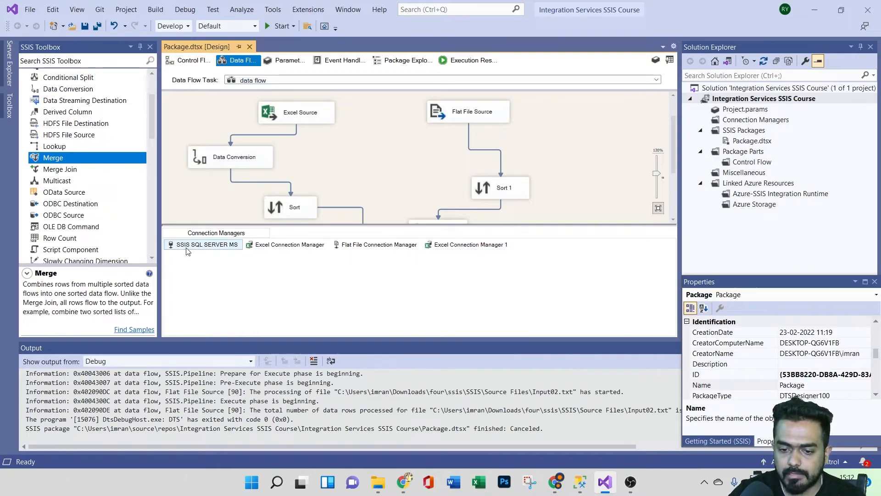
{"action": "left_click", "coordinate": [279, 246]}
{"action": "left_click", "coordinate": [374, 247]}
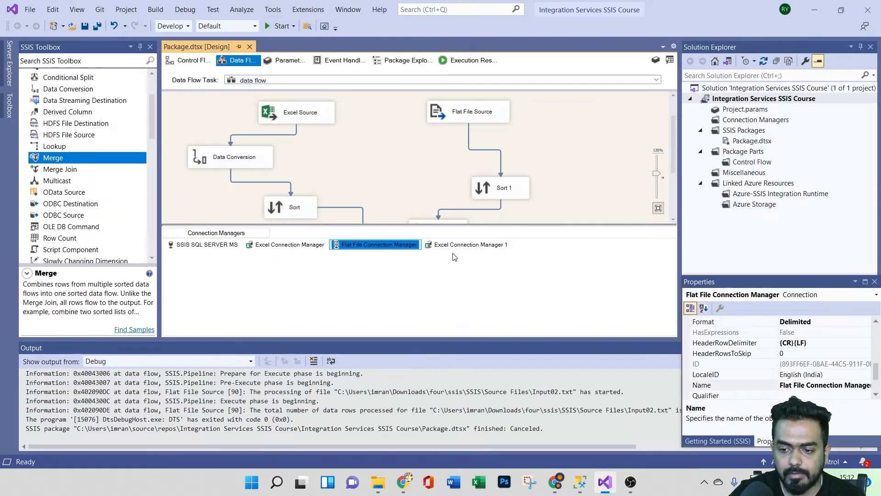
{"action": "scroll", "coordinate": [92, 161], "scroll_direction": "up", "scroll_amount": 3}
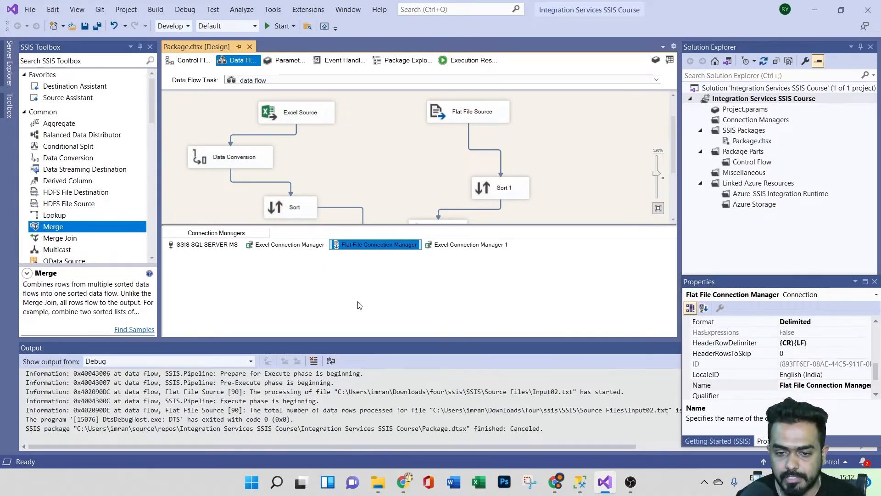
{"action": "left_click", "coordinate": [83, 87]}
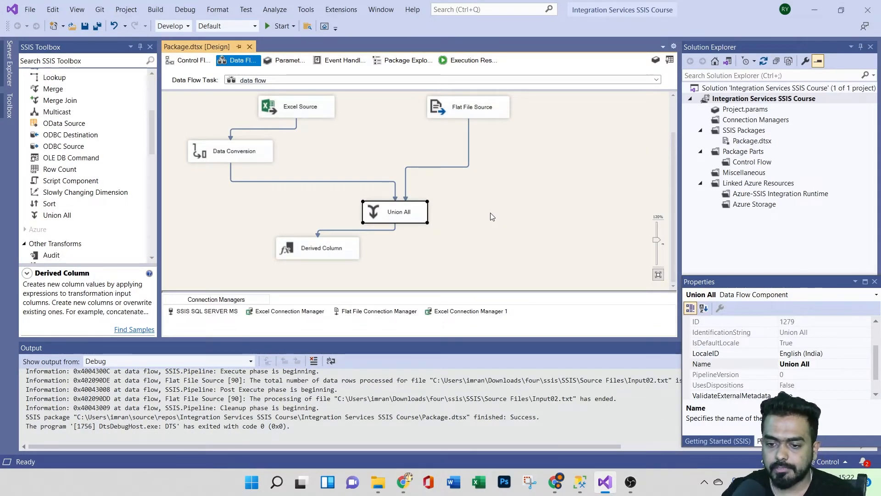
Step: Replace the Derived Column after Union All with a Row Count transformation fed by the Union All output
{"action": "left_click", "coordinate": [60, 170]}
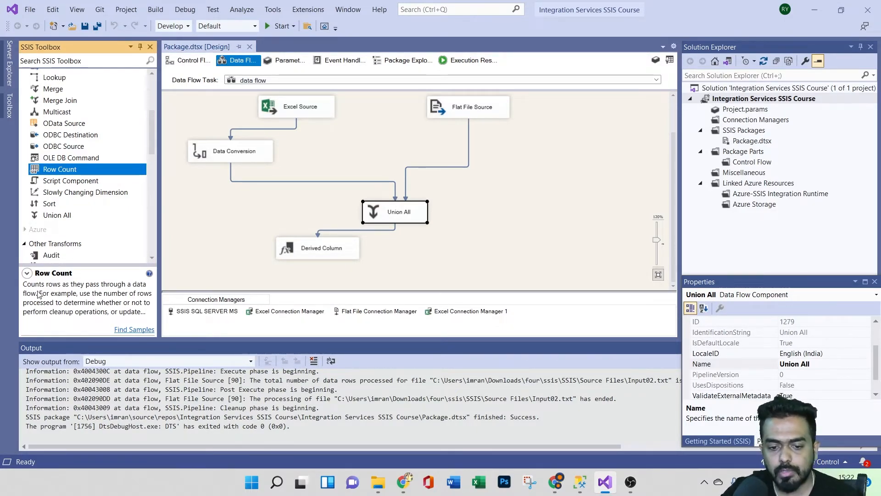
{"action": "left_click", "coordinate": [314, 252]}
{"action": "key", "text": "Delete"}
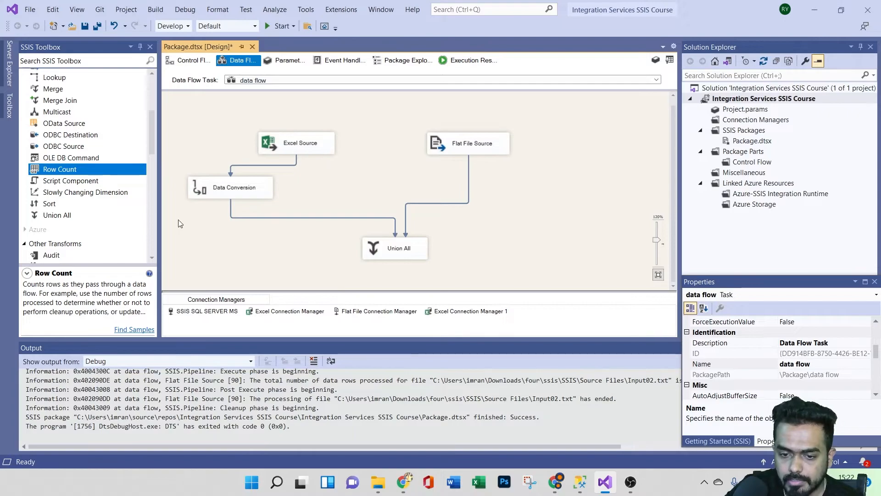
{"action": "left_click_drag", "start_coordinate": [72, 174], "coordinate": [368, 279]}
{"action": "scroll", "coordinate": [673, 188], "scroll_direction": "down", "scroll_amount": 1}
{"action": "left_click", "coordinate": [389, 221]}
{"action": "left_click_drag", "start_coordinate": [400, 237], "coordinate": [369, 255]}
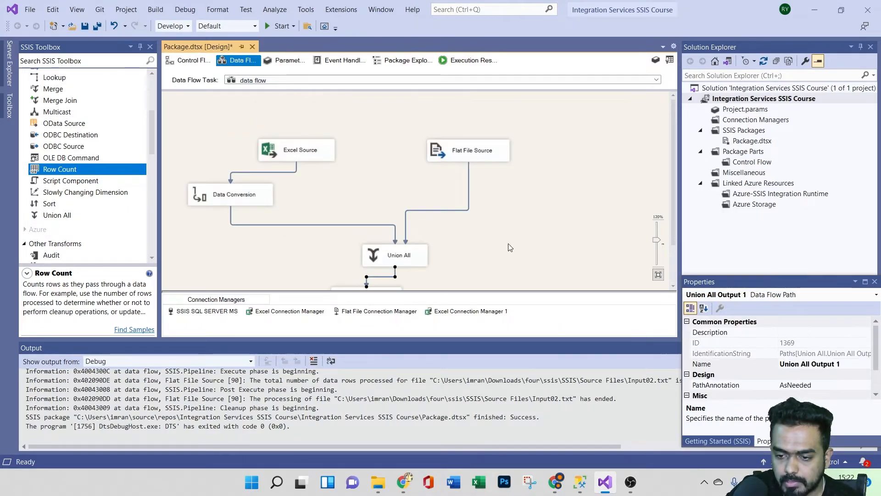
{"action": "scroll", "coordinate": [509, 248], "scroll_direction": "down", "scroll_amount": 3}
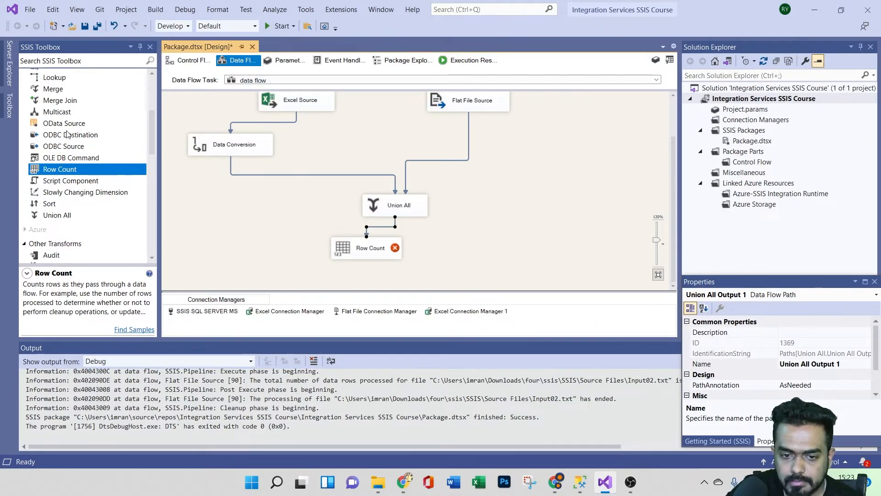
Step: Add a Derived Column transformation below Row Count and connect the Row Count output to it
{"action": "scroll", "coordinate": [67, 137], "scroll_direction": "up", "scroll_amount": 2}
{"action": "left_click_drag", "start_coordinate": [68, 111], "coordinate": [257, 265]}
{"action": "left_click_drag", "start_coordinate": [673, 217], "coordinate": [672, 241]}
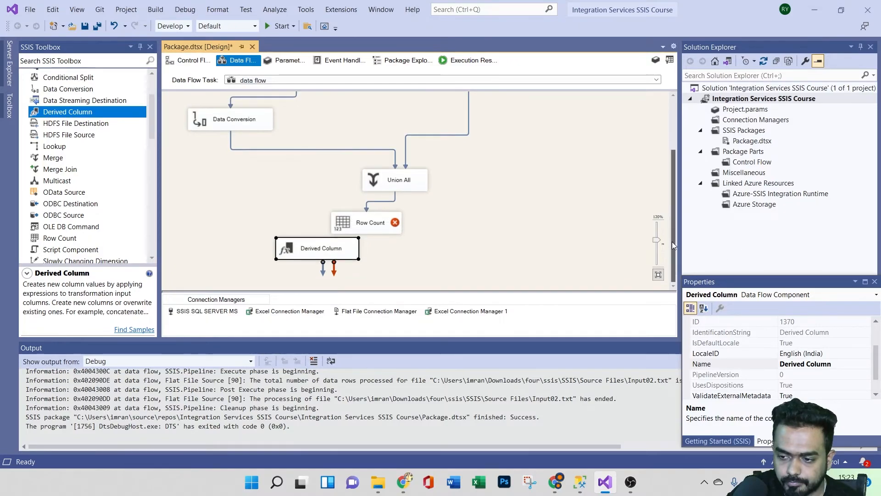
{"action": "left_click_drag", "start_coordinate": [310, 249], "coordinate": [351, 272]}
{"action": "left_click", "coordinate": [363, 227]}
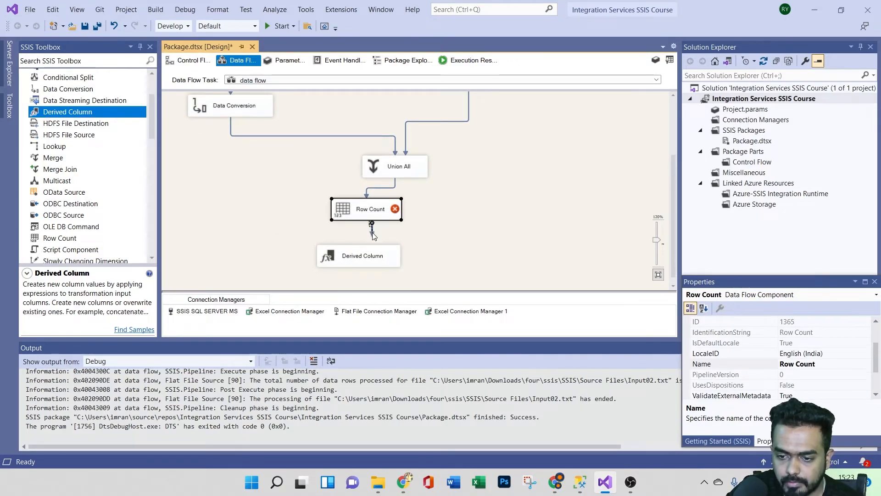
{"action": "left_click_drag", "start_coordinate": [372, 234], "coordinate": [372, 255]}
{"action": "left_click", "coordinate": [440, 263]}
{"action": "scroll", "coordinate": [510, 239], "scroll_direction": "down", "scroll_amount": 3}
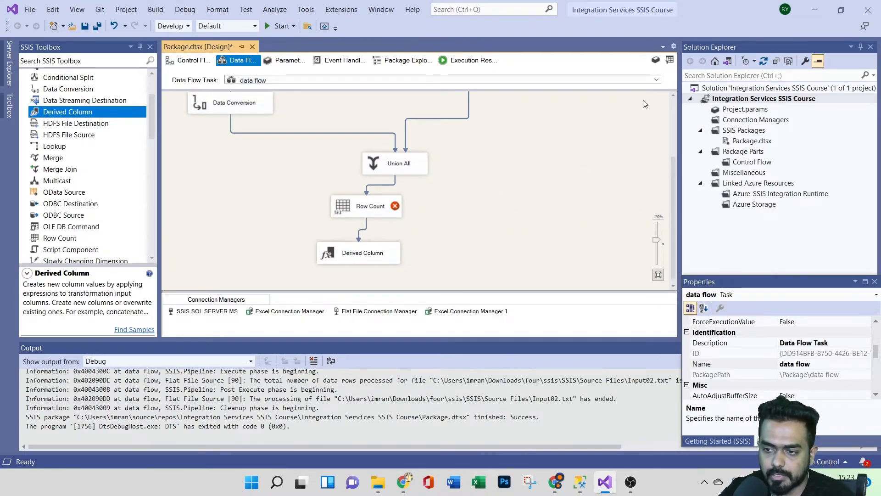
Step: Add a new package variable and close the floating windows that cover the variables grid
{"action": "left_click", "coordinate": [655, 61]}
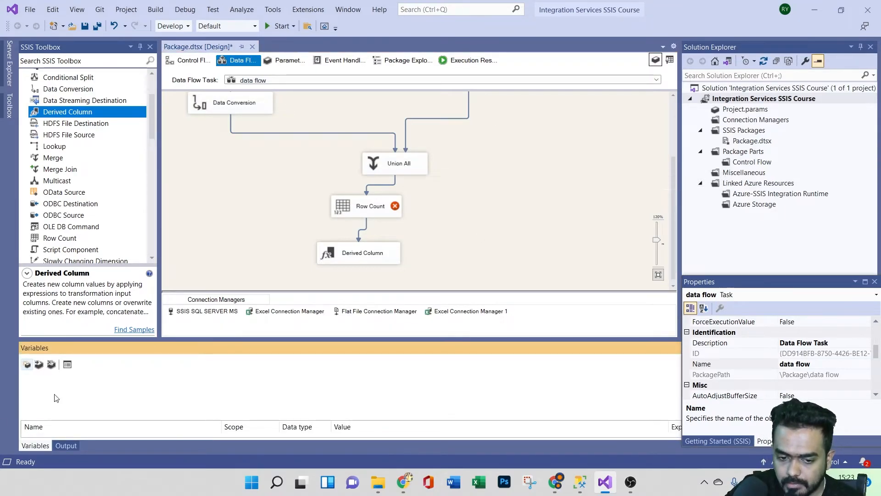
{"action": "left_click", "coordinate": [27, 364]}
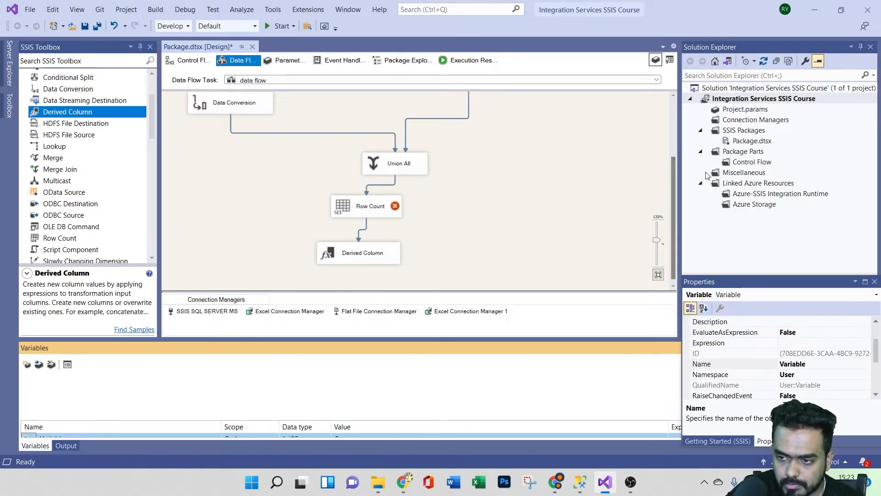
{"action": "left_click", "coordinate": [841, 10]}
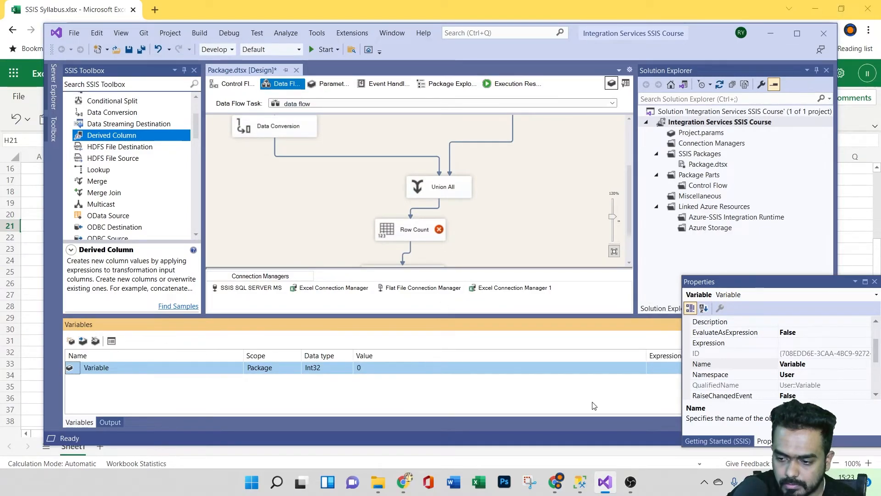
{"action": "left_click", "coordinate": [874, 281]}
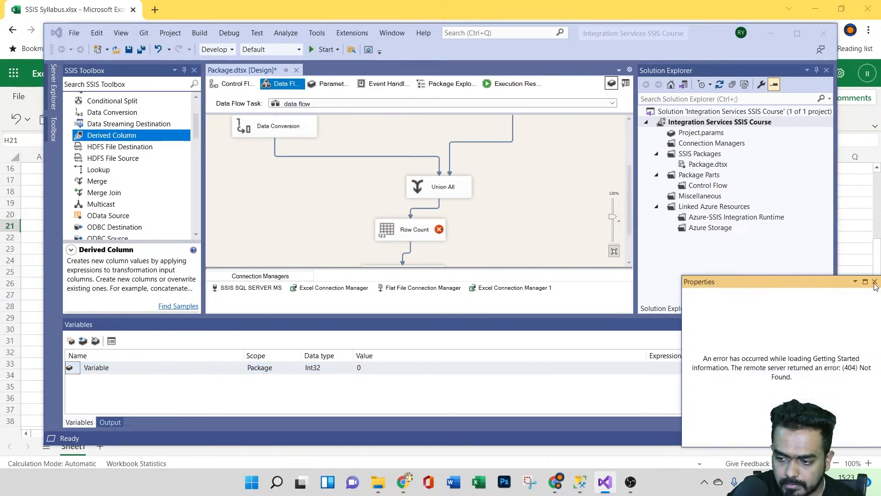
{"action": "left_click", "coordinate": [875, 282]}
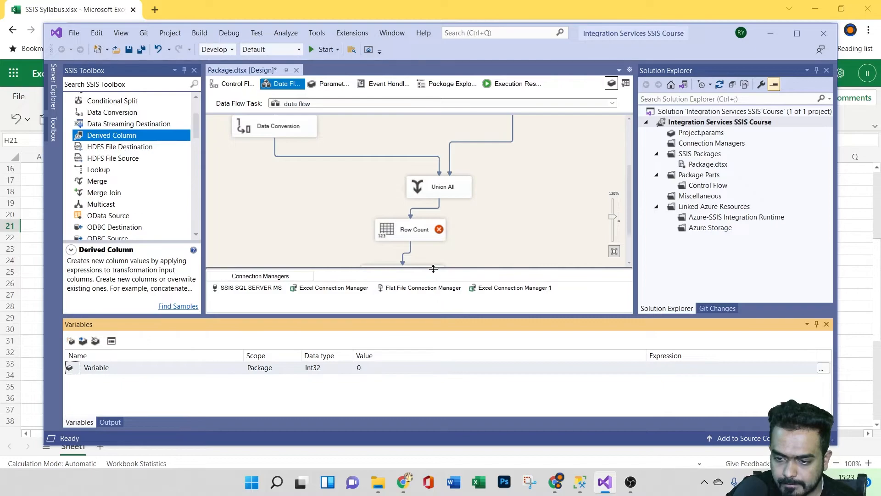
{"action": "left_click_drag", "start_coordinate": [434, 271], "coordinate": [422, 317]}
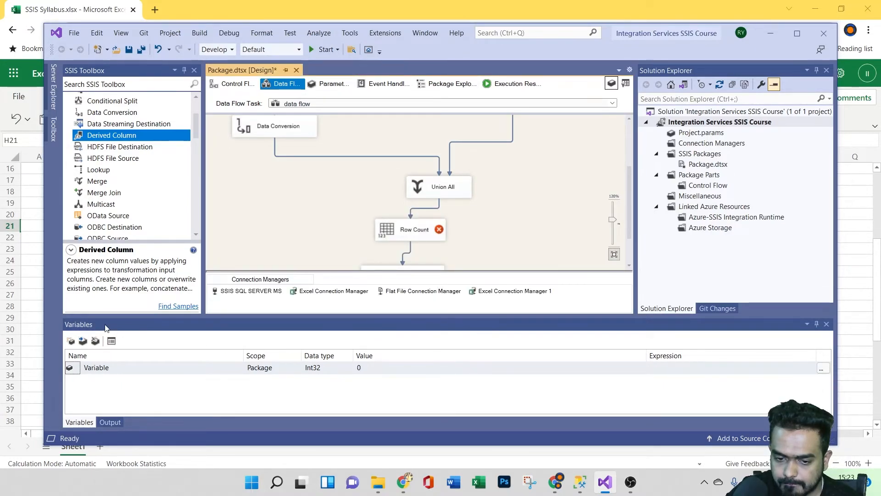
{"action": "left_click", "coordinate": [110, 421]}
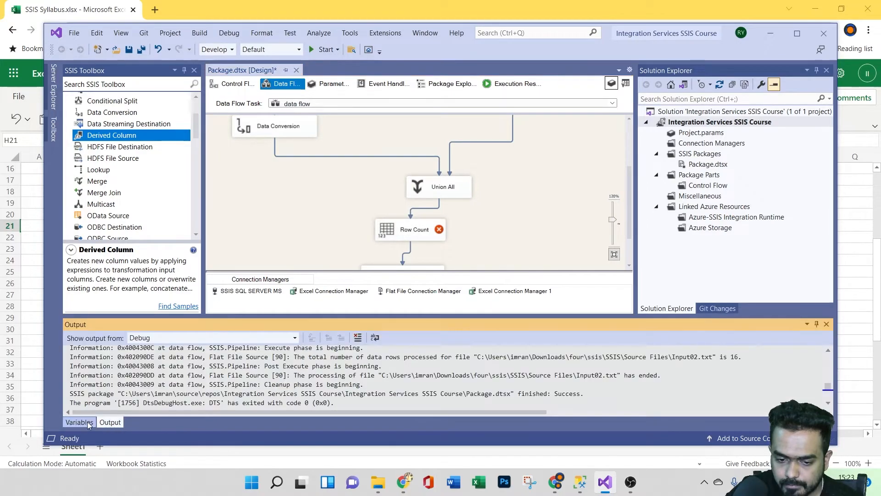
{"action": "left_click", "coordinate": [79, 422]}
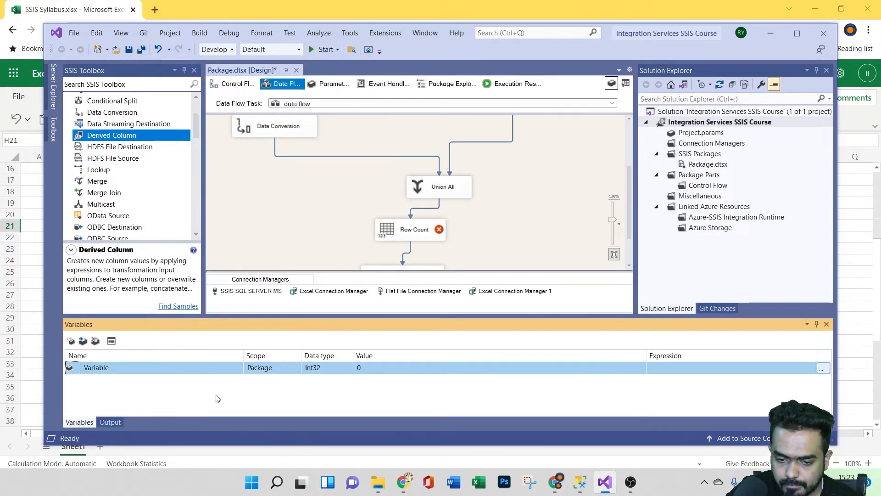
Step: Rename the new package variable NumberOfRows and set its value to -1
{"action": "left_click", "coordinate": [102, 369]}
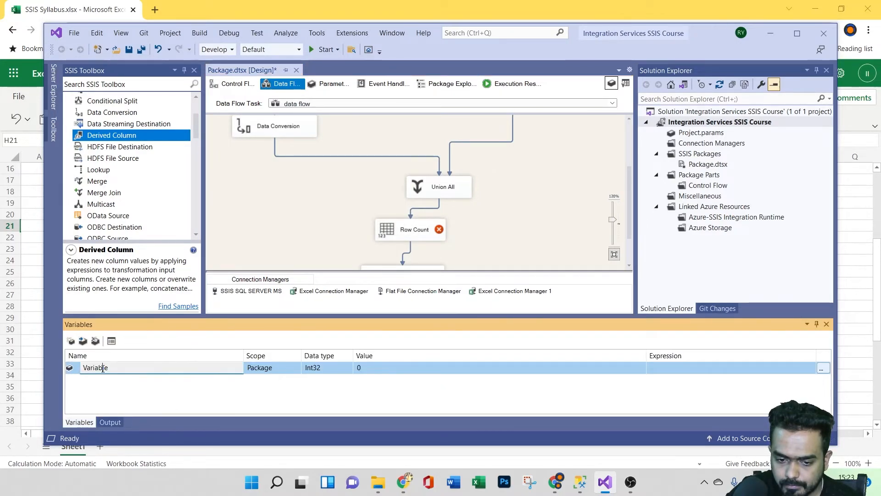
{"action": "left_click", "coordinate": [796, 34]}
{"action": "left_click_drag", "start_coordinate": [85, 393], "coordinate": [40, 398]}
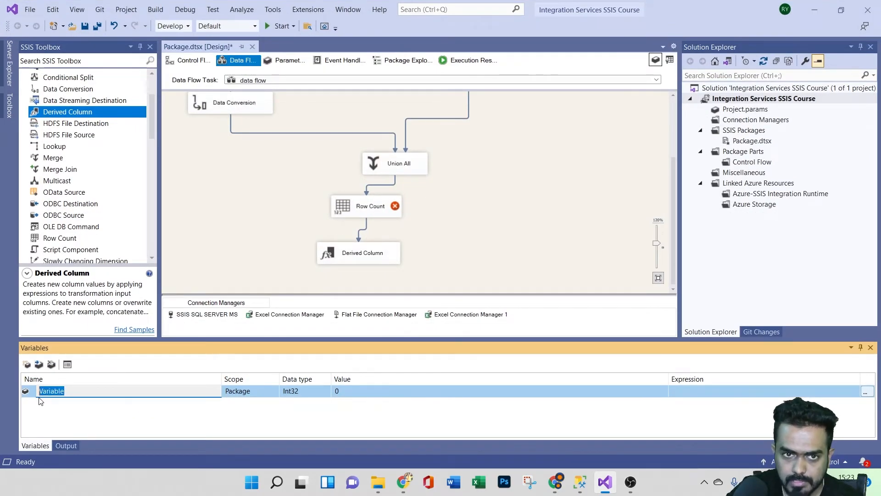
{"action": "key", "text": "BackSpace"}
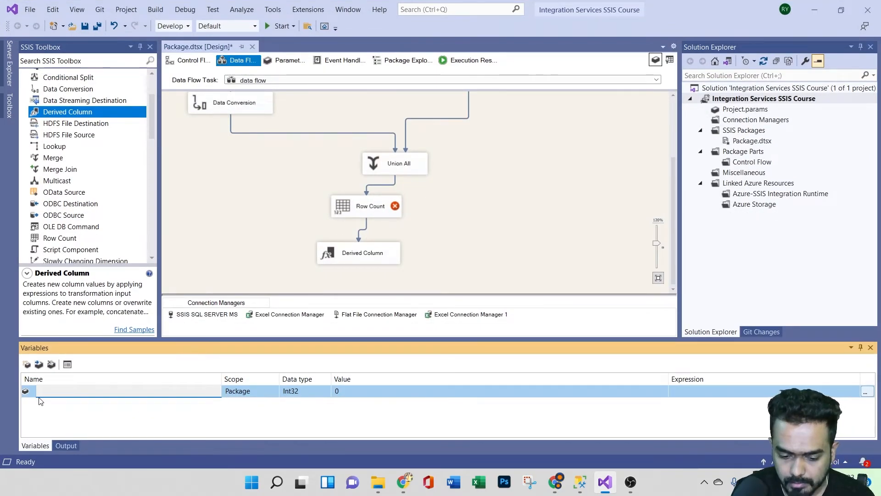
{"action": "type", "text": "Number"}
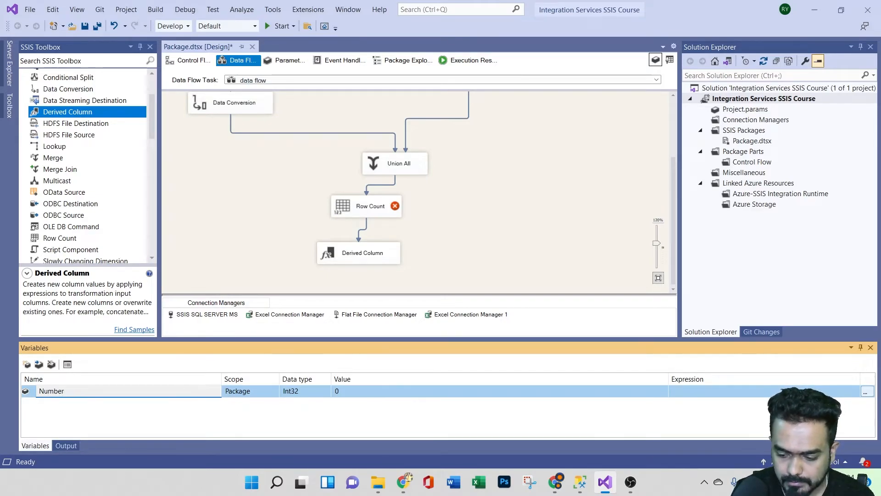
{"action": "type", "text": "OfRows"}
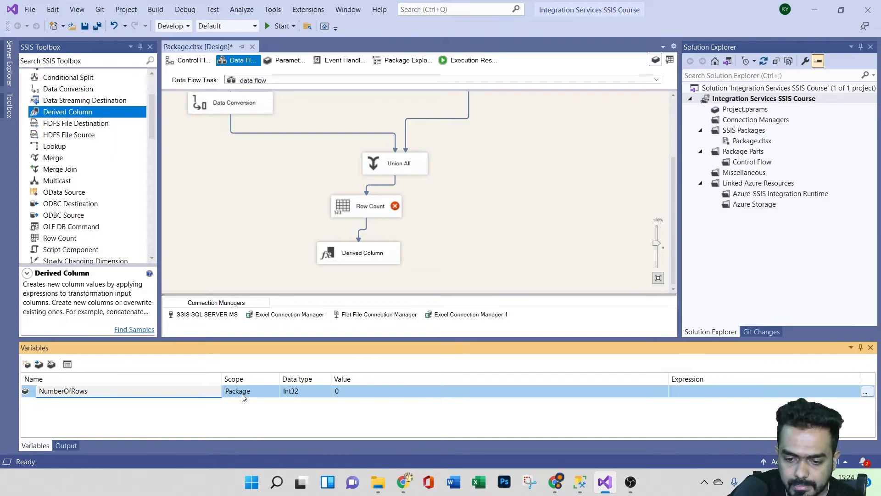
{"action": "left_click", "coordinate": [356, 390]}
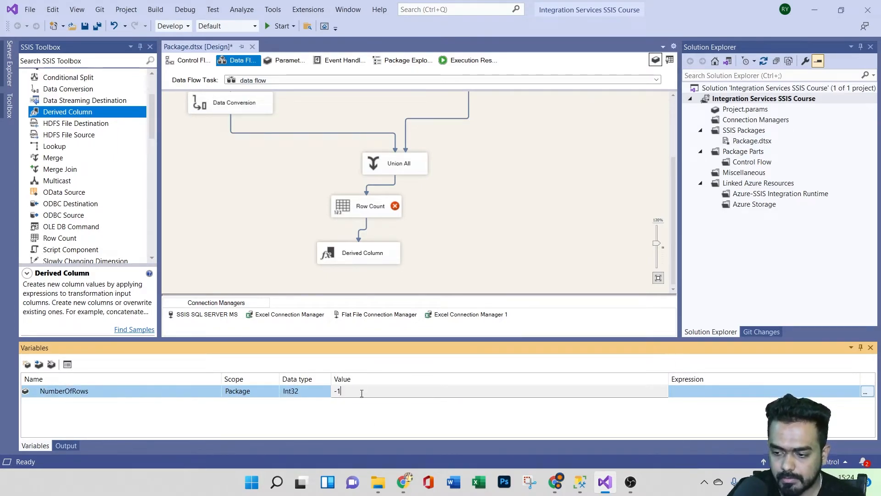
{"action": "left_click", "coordinate": [847, 391]}
{"action": "left_click", "coordinate": [865, 391]}
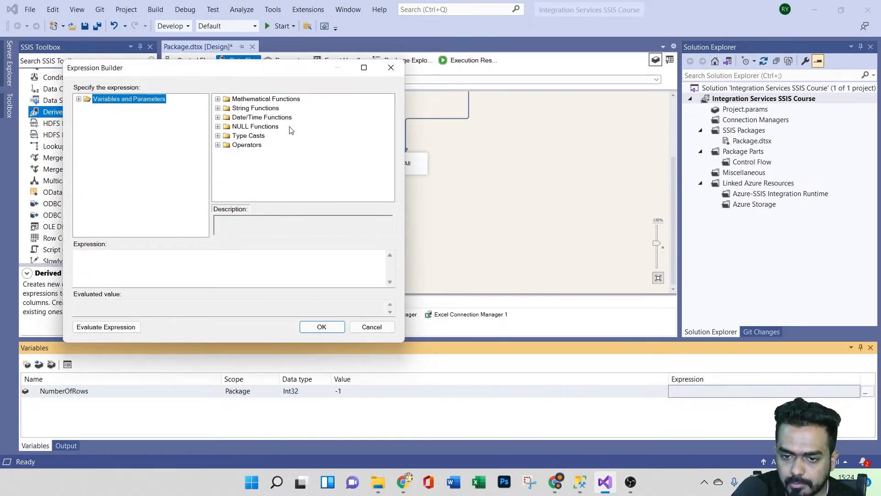
{"action": "left_click", "coordinate": [263, 100]}
{"action": "left_click", "coordinate": [257, 108]}
{"action": "left_click", "coordinate": [251, 118]}
{"action": "left_click", "coordinate": [248, 126]}
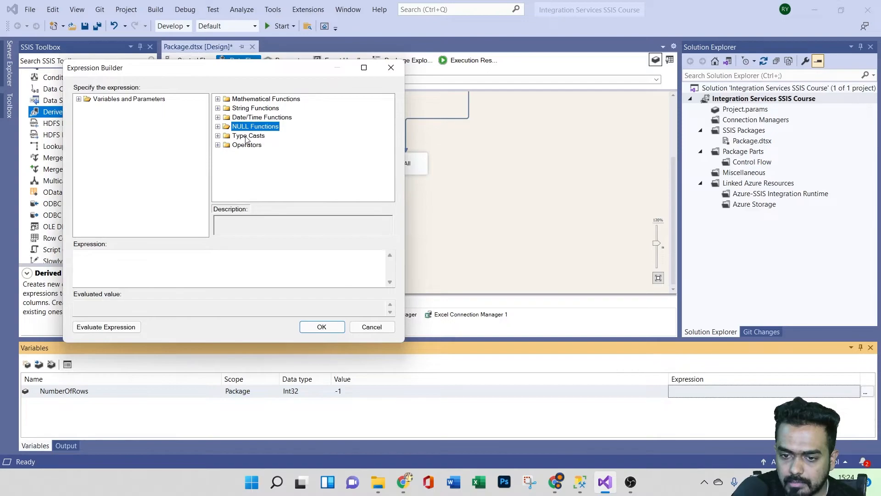
{"action": "left_click", "coordinate": [321, 328]}
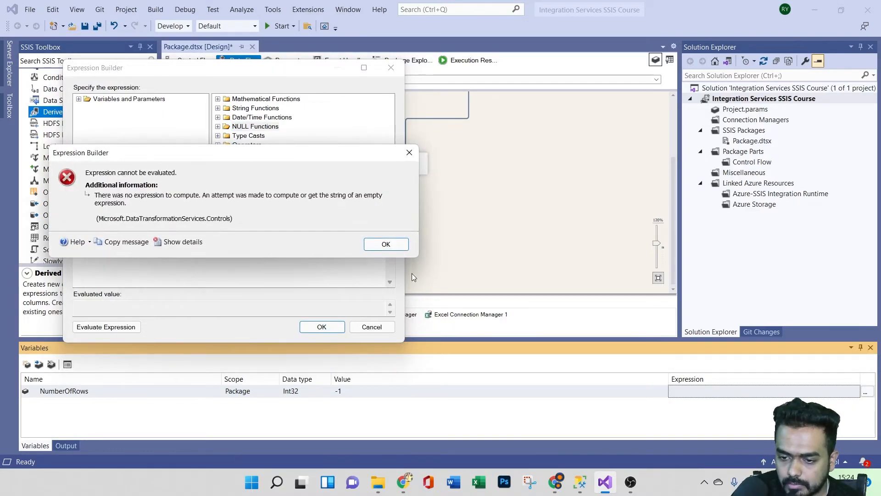
{"action": "key", "text": "Return"}
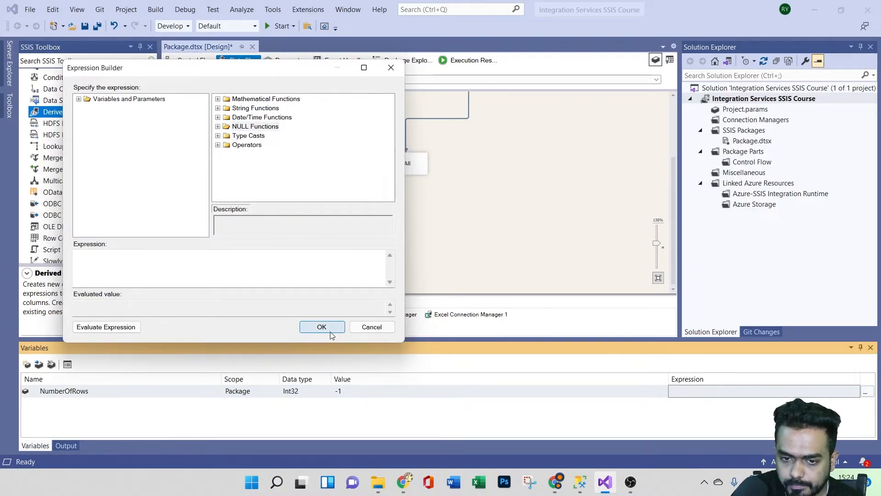
{"action": "left_click", "coordinate": [370, 326]}
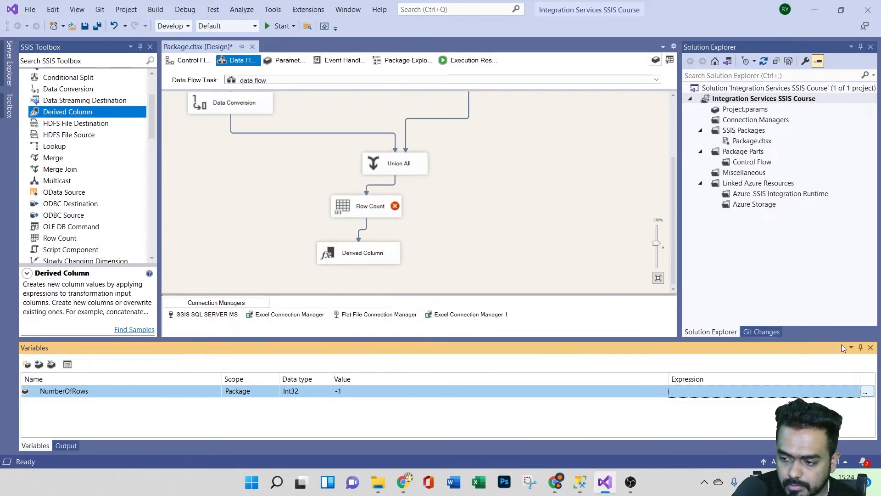
Step: Close the variables list and assign the User::NumberOfRows variable to the Row Count transformation
{"action": "left_click", "coordinate": [871, 349]}
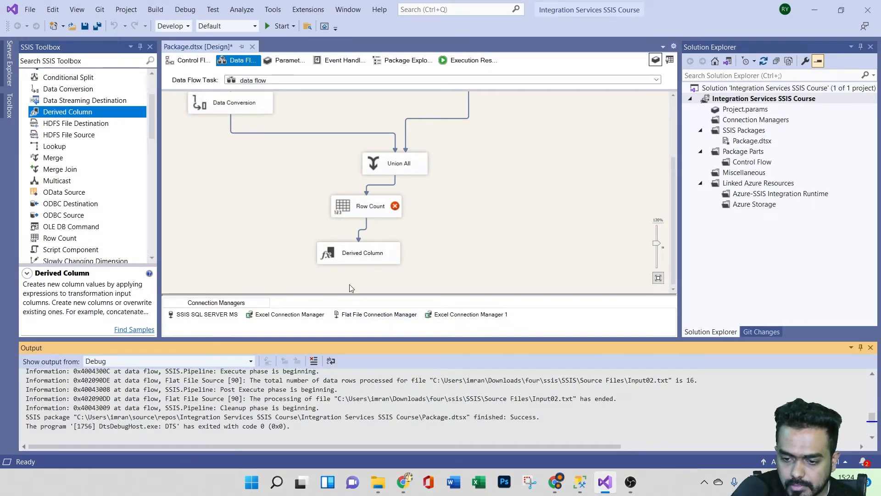
{"action": "double_click", "coordinate": [364, 210]}
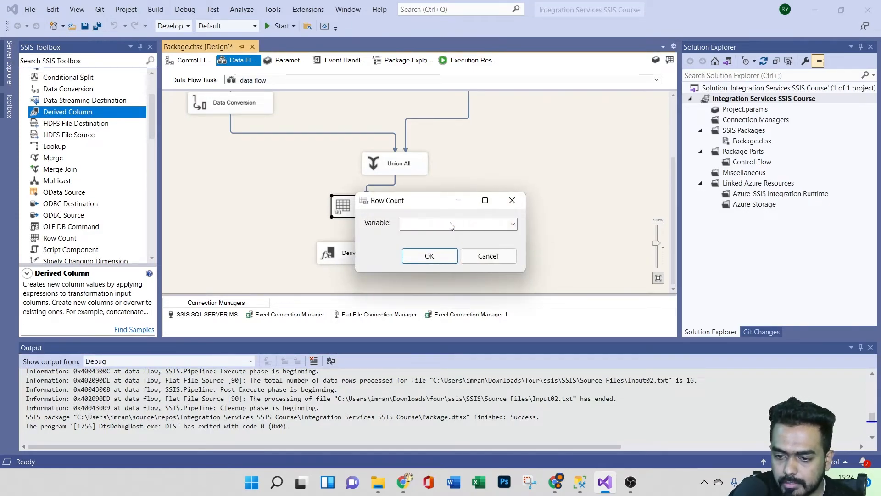
{"action": "left_click", "coordinate": [435, 225]}
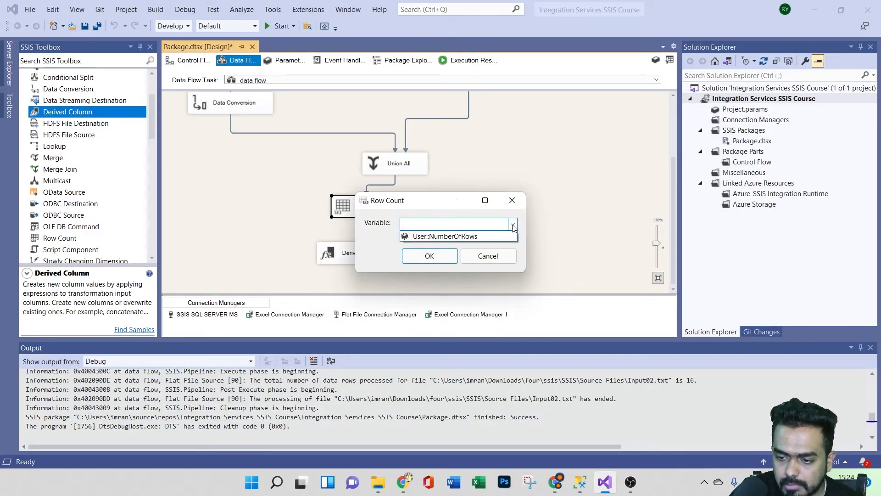
{"action": "left_click", "coordinate": [456, 236]}
{"action": "left_click", "coordinate": [429, 256]}
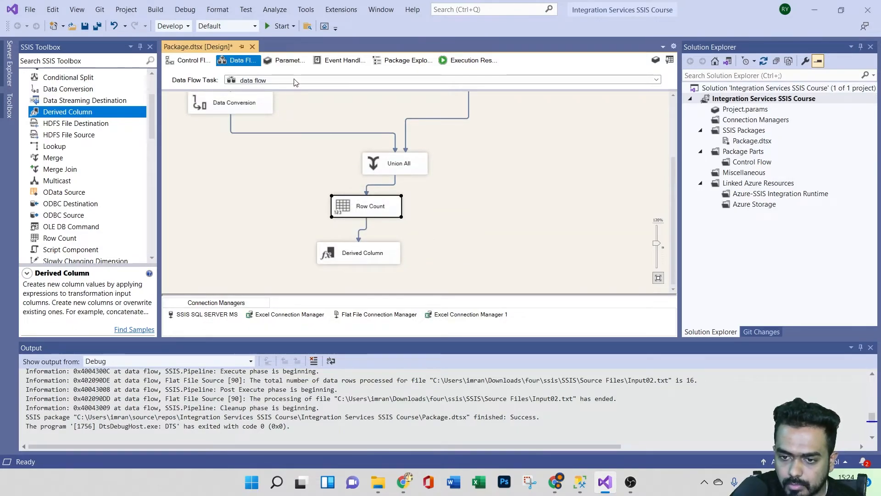
Step: Run the package and examine the row counts on the paths through Union All and Row Count
{"action": "left_click", "coordinate": [279, 28]}
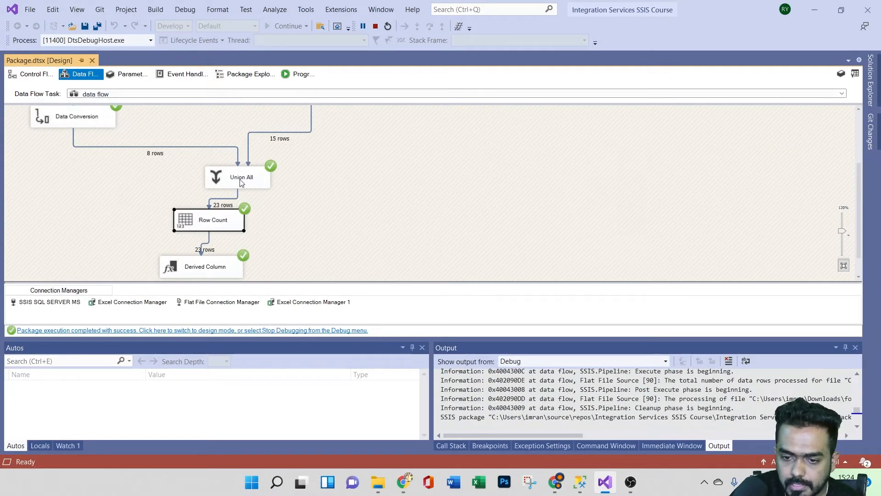
{"action": "scroll", "coordinate": [151, 171], "scroll_direction": "up", "scroll_amount": 3}
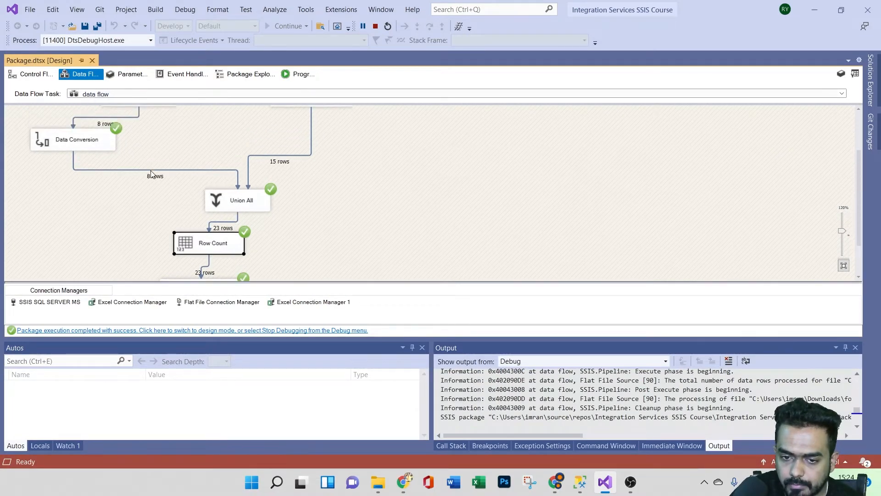
{"action": "scroll", "coordinate": [152, 174], "scroll_direction": "down", "scroll_amount": 3}
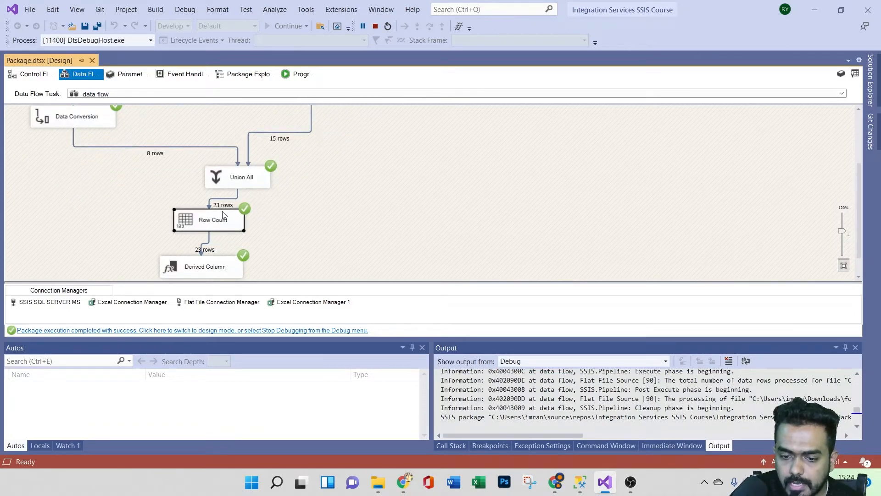
Step: Check the Locals, Watch 1 and Autos debug windows, and return the package to design mode on the control flow
{"action": "left_click", "coordinate": [40, 445]}
{"action": "left_click", "coordinate": [70, 446]}
{"action": "left_click", "coordinate": [16, 445]}
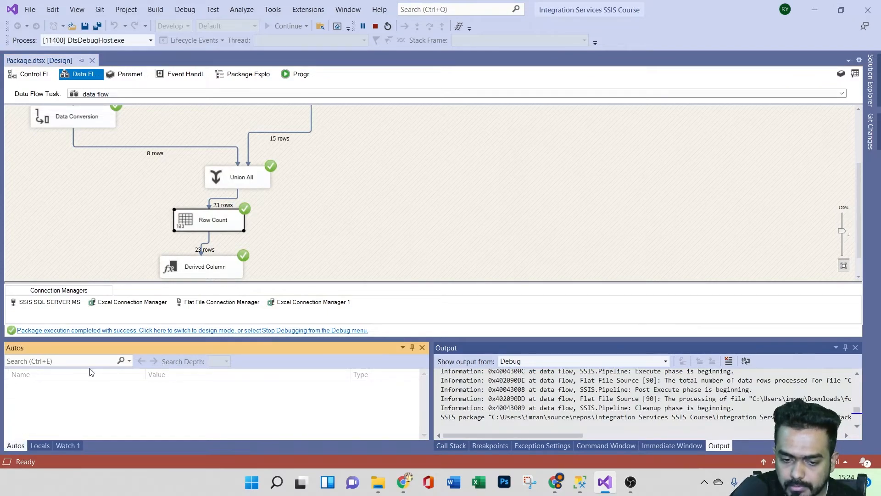
{"action": "left_click", "coordinate": [217, 227]}
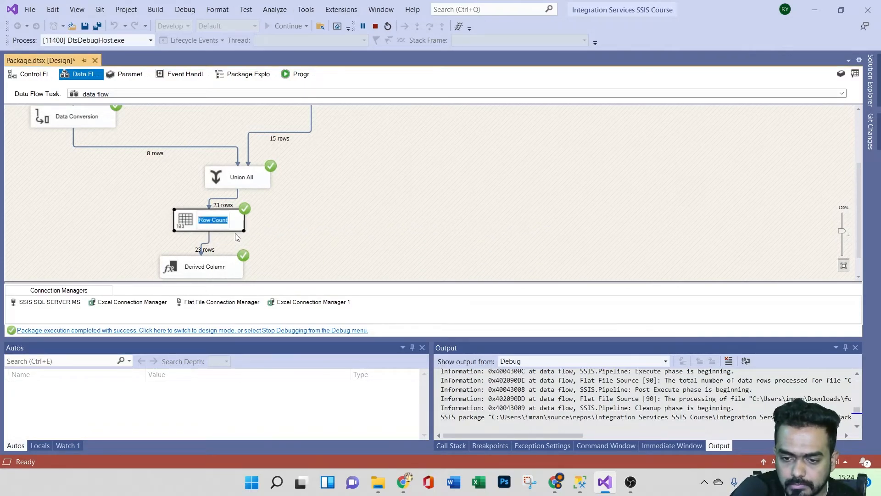
{"action": "left_click", "coordinate": [310, 225]}
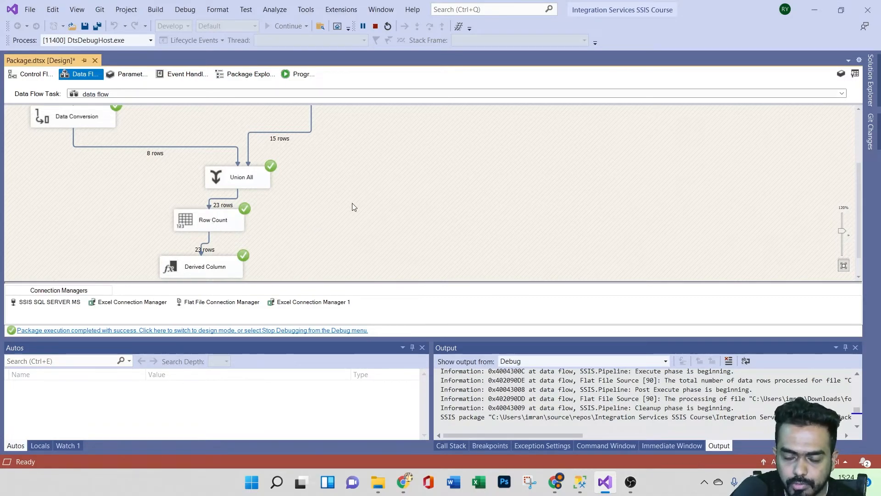
{"action": "left_click", "coordinate": [32, 76]}
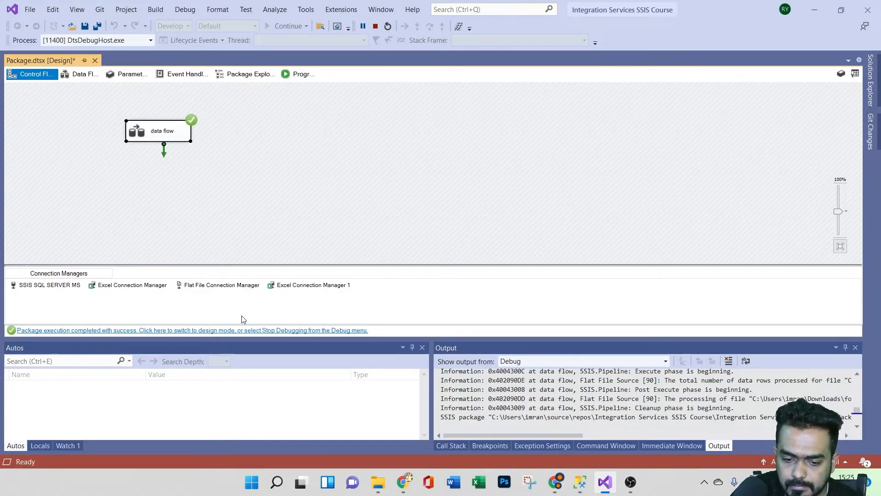
{"action": "left_click", "coordinate": [260, 331]}
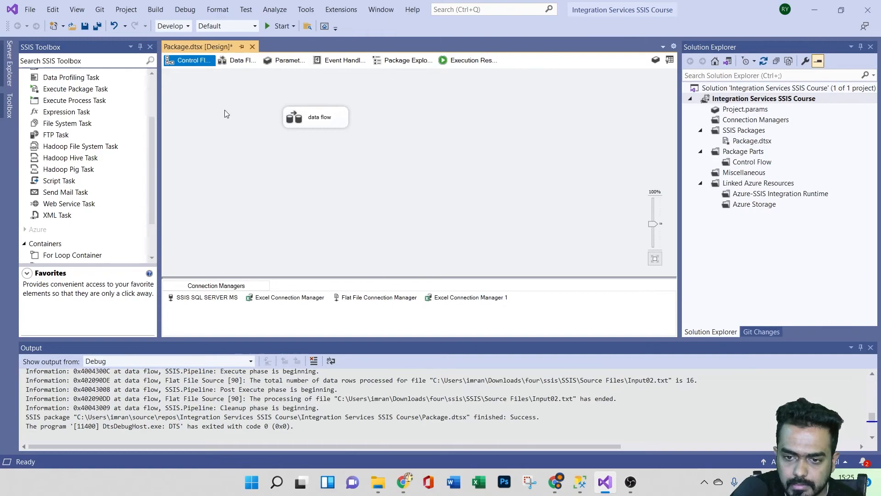
Step: Look through the tasks available for the control flow in the toolbox
{"action": "left_click", "coordinate": [331, 118]}
{"action": "scroll", "coordinate": [48, 152], "scroll_direction": "up", "scroll_amount": 2}
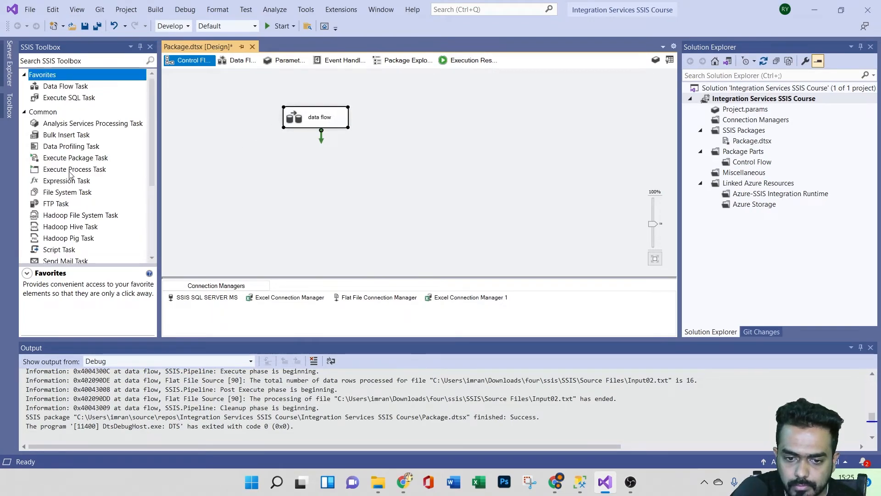
{"action": "scroll", "coordinate": [72, 162], "scroll_direction": "down", "scroll_amount": 2}
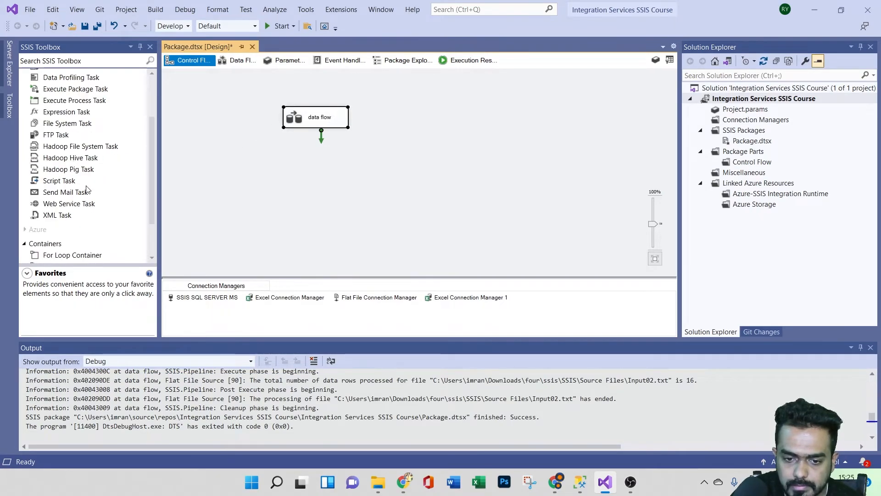
{"action": "scroll", "coordinate": [80, 188], "scroll_direction": "down", "scroll_amount": 2}
{"action": "scroll", "coordinate": [74, 183], "scroll_direction": "up", "scroll_amount": 2}
{"action": "scroll", "coordinate": [73, 184], "scroll_direction": "up", "scroll_amount": 2}
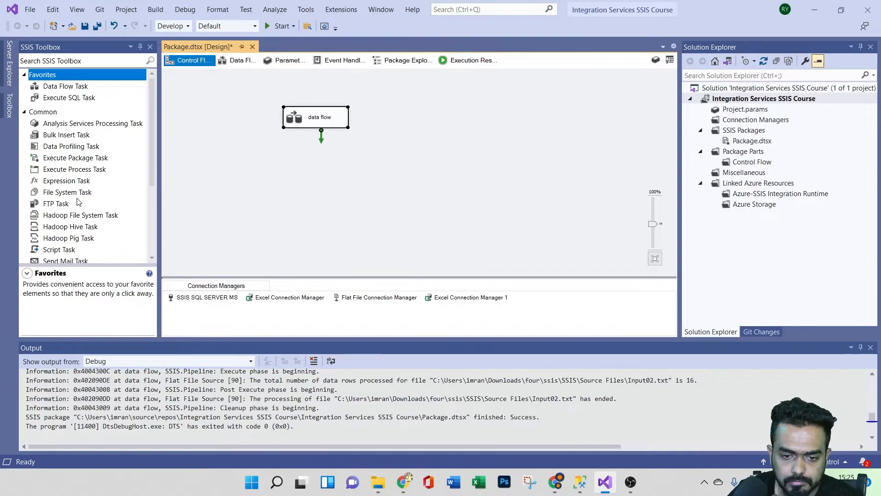
{"action": "scroll", "coordinate": [96, 202], "scroll_direction": "down", "scroll_amount": 2}
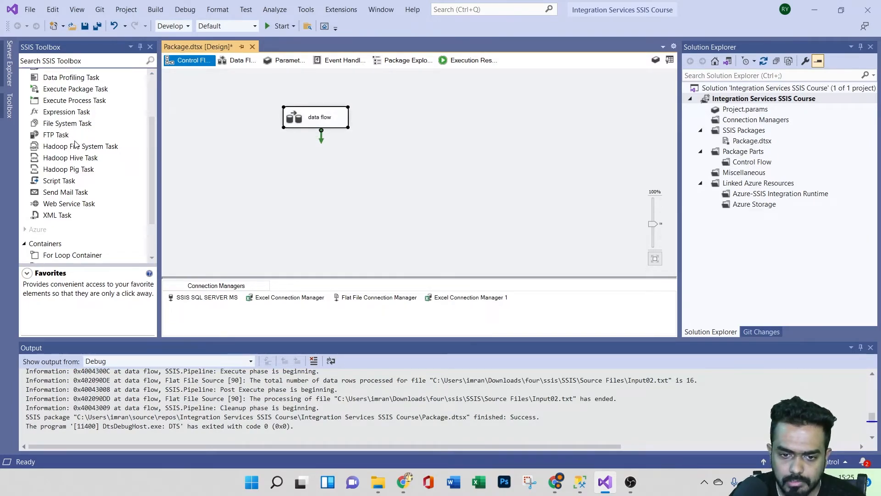
Step: Enable breakpoints on the data flow task for the OnPreExecute, OnPostExecute and OnVariableValueChanged events
{"action": "right_click", "coordinate": [319, 126]}
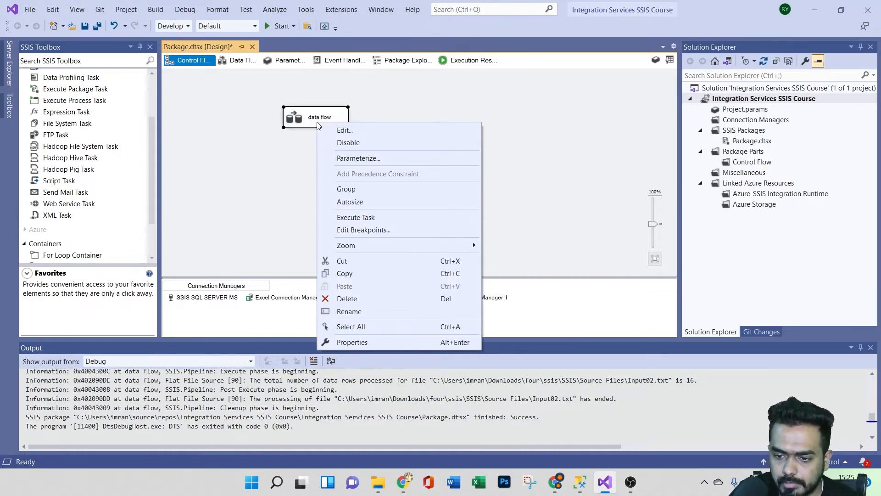
{"action": "left_click", "coordinate": [370, 232]}
{"action": "left_click", "coordinate": [291, 174]}
{"action": "left_click", "coordinate": [291, 187]}
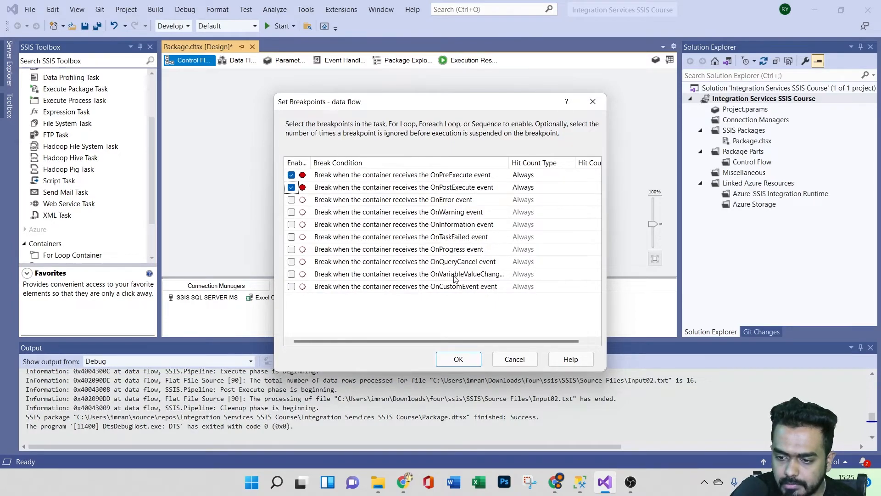
{"action": "left_click", "coordinate": [292, 274]}
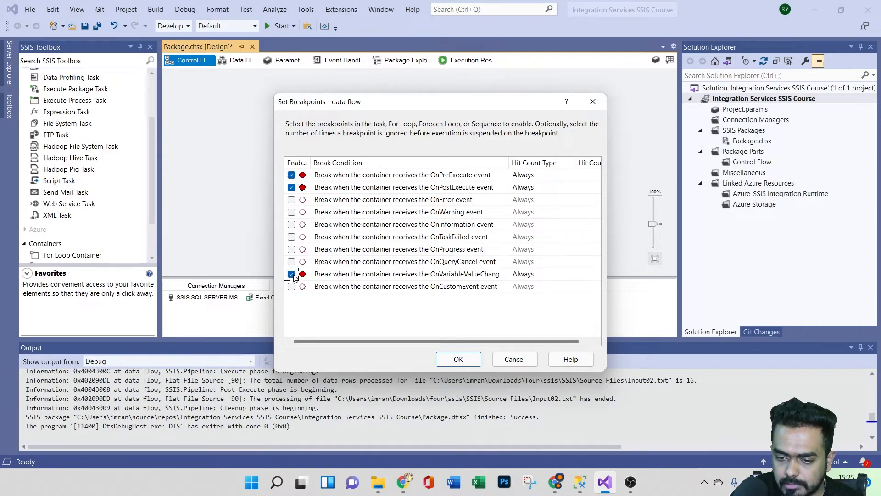
{"action": "left_click", "coordinate": [457, 359]}
Step: Run the package to its first breakpoint and check the Autos, Locals and Watch 1 debug windows
{"action": "left_click", "coordinate": [235, 64]}
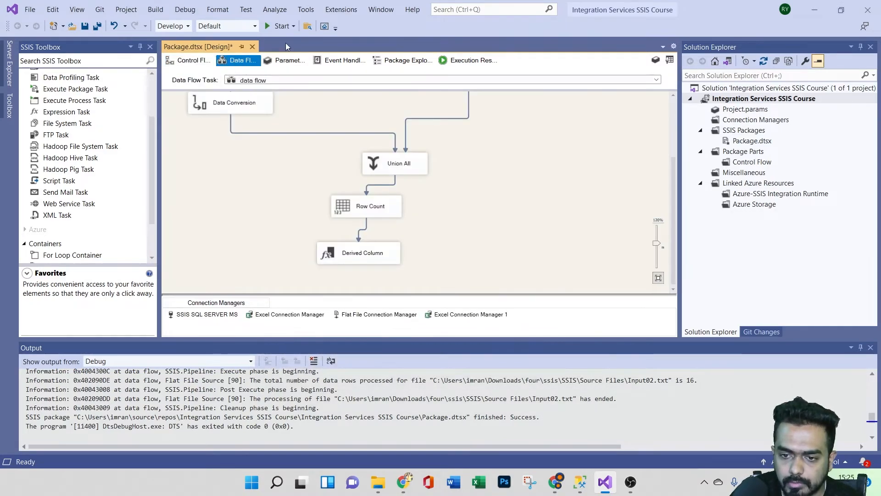
{"action": "left_click", "coordinate": [276, 29]}
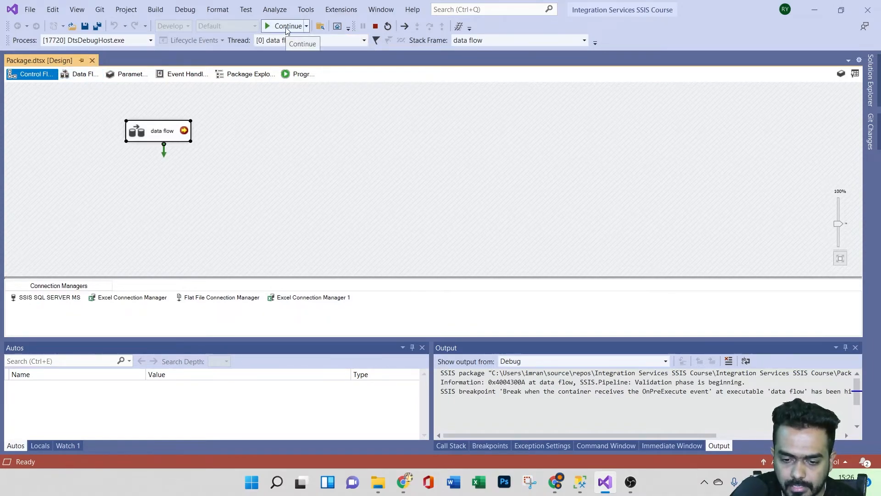
{"action": "left_click", "coordinate": [70, 381]}
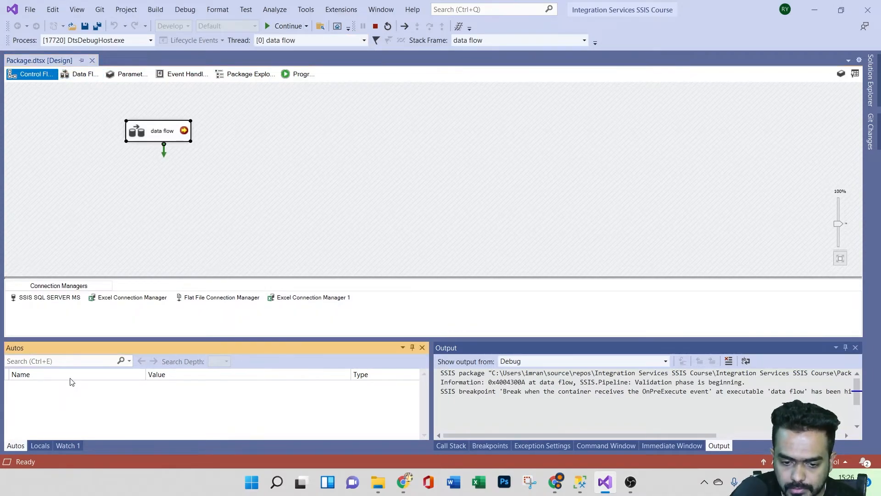
{"action": "left_click", "coordinate": [102, 363]}
{"action": "left_click", "coordinate": [129, 362]}
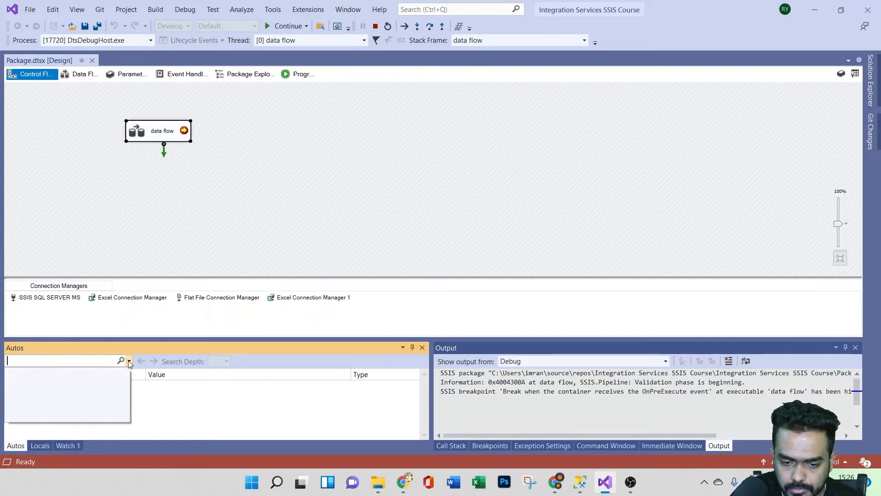
{"action": "left_click", "coordinate": [178, 395]}
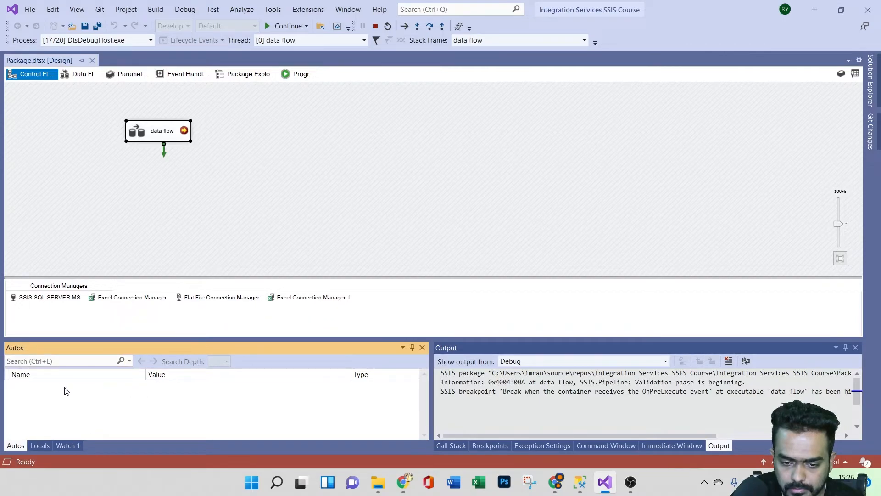
{"action": "left_click", "coordinate": [40, 445]}
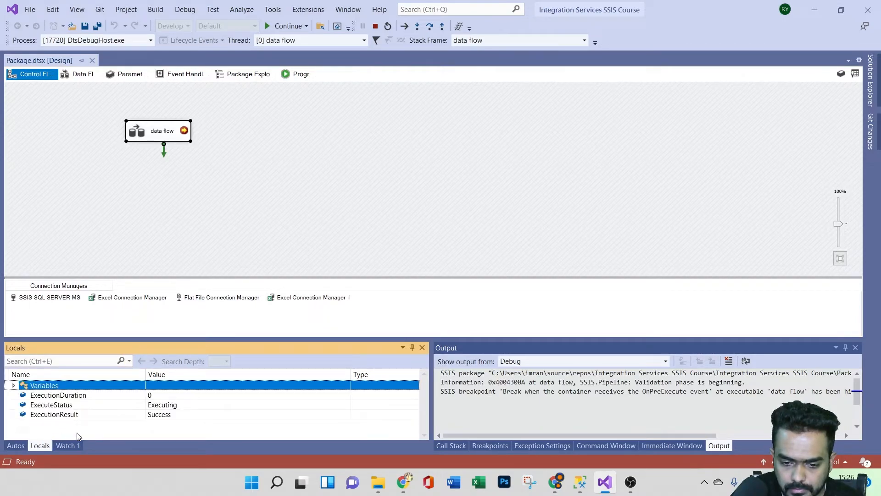
{"action": "left_click", "coordinate": [68, 445]}
{"action": "left_click", "coordinate": [50, 387]}
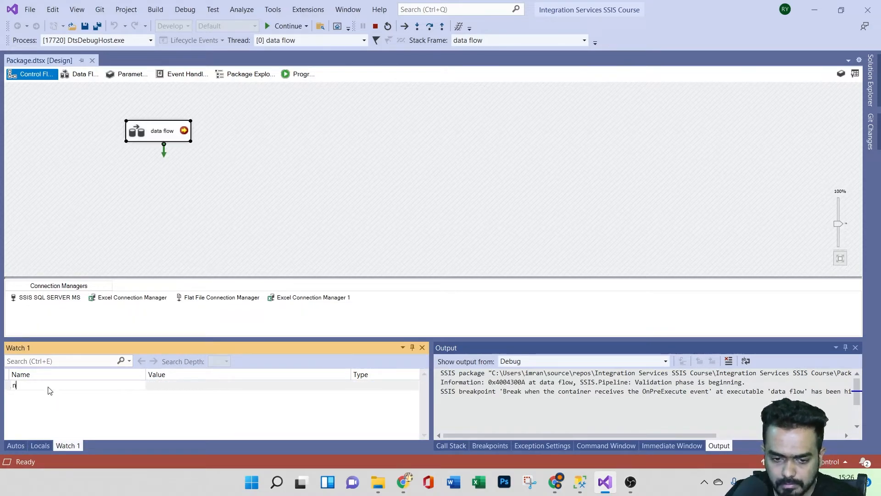
{"action": "left_click", "coordinate": [17, 446]}
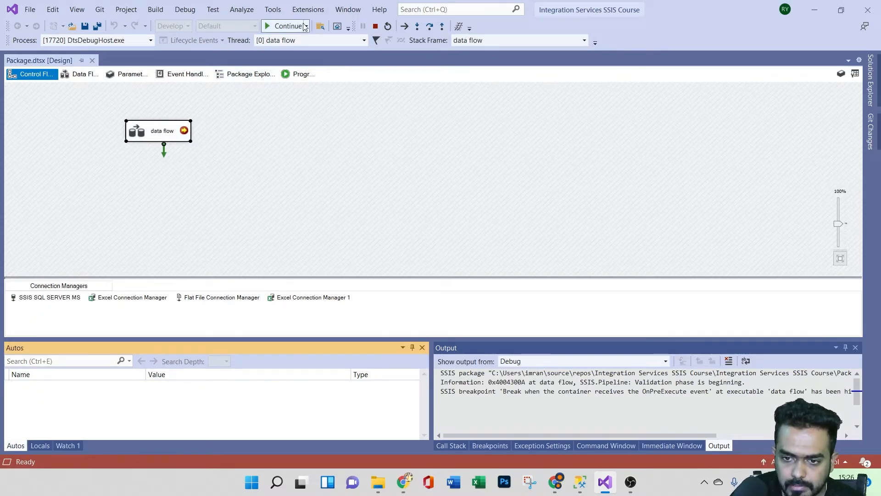
Step: Continue execution to the next breakpoint and look through the expanded Variables list in Locals
{"action": "left_click", "coordinate": [278, 28]}
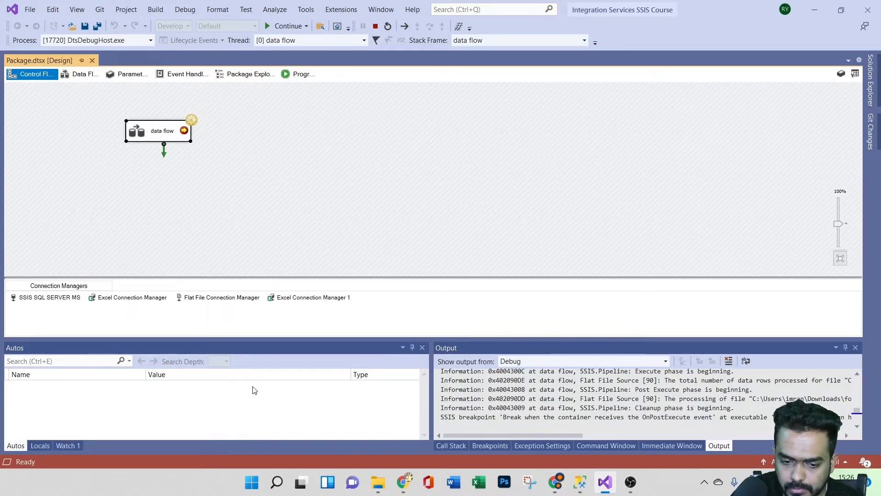
{"action": "left_click", "coordinate": [37, 377]}
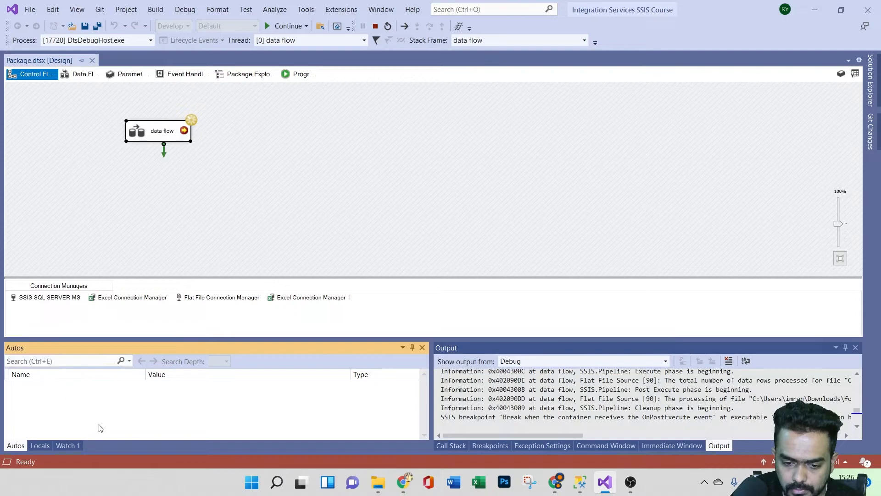
{"action": "left_click", "coordinate": [40, 445]}
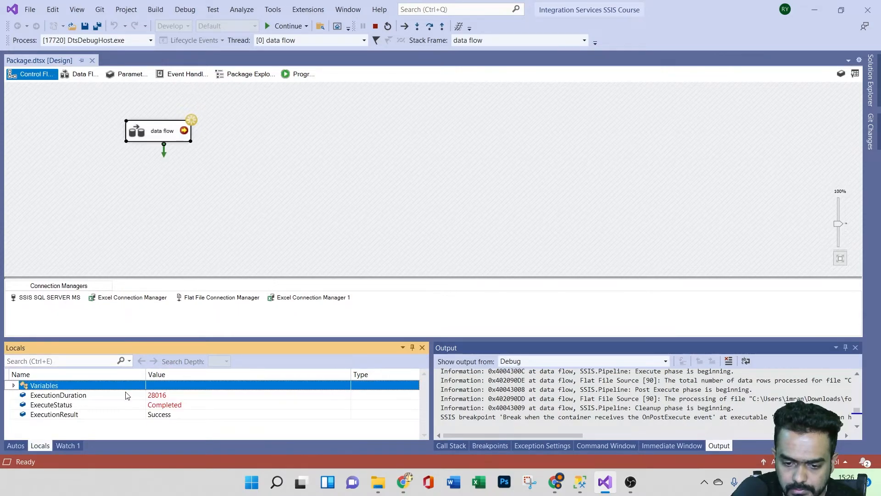
{"action": "left_click", "coordinate": [14, 386]}
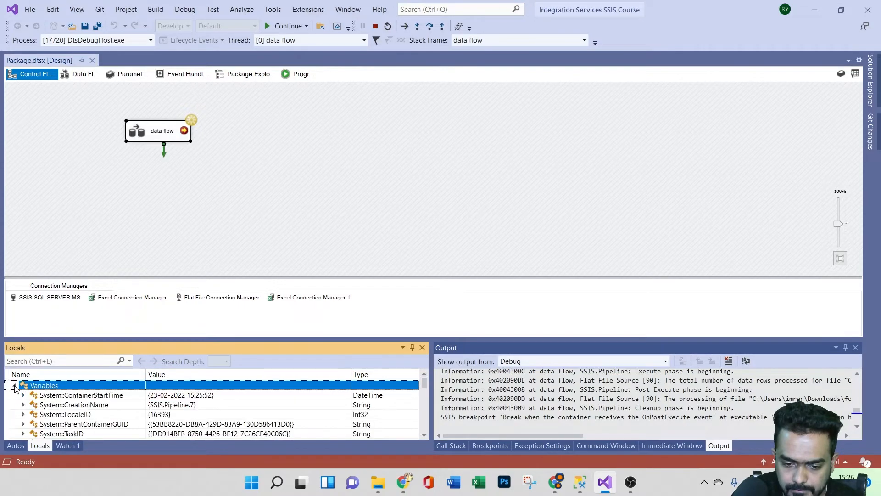
{"action": "scroll", "coordinate": [157, 403], "scroll_direction": "down", "scroll_amount": 1}
{"action": "scroll", "coordinate": [164, 420], "scroll_direction": "down", "scroll_amount": 2}
{"action": "scroll", "coordinate": [121, 414], "scroll_direction": "up", "scroll_amount": 3}
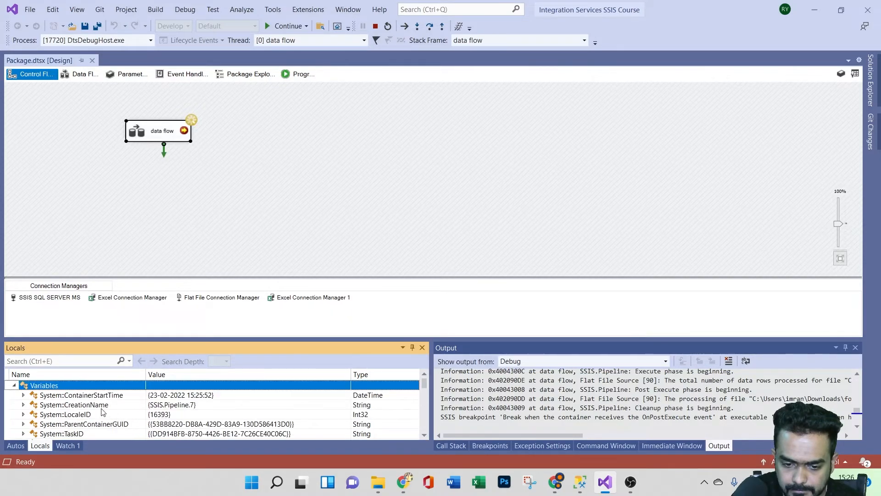
{"action": "scroll", "coordinate": [114, 401], "scroll_direction": "down", "scroll_amount": 5}
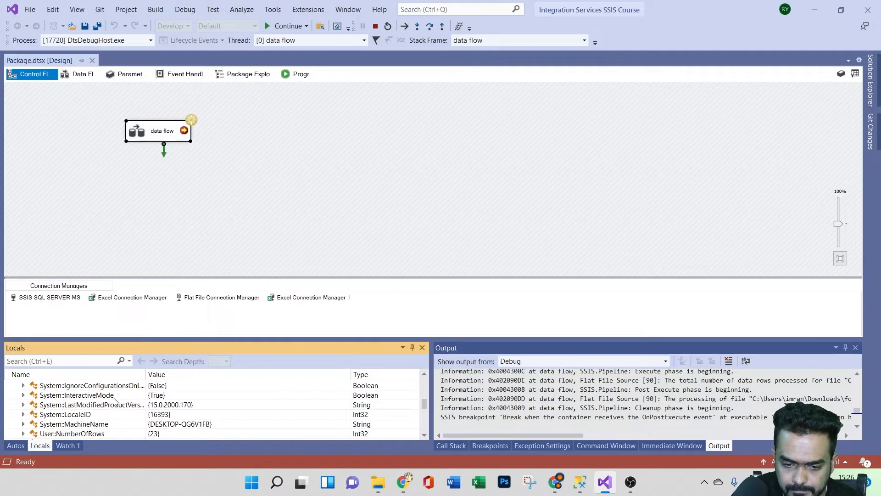
{"action": "scroll", "coordinate": [115, 403], "scroll_direction": "down", "scroll_amount": 3}
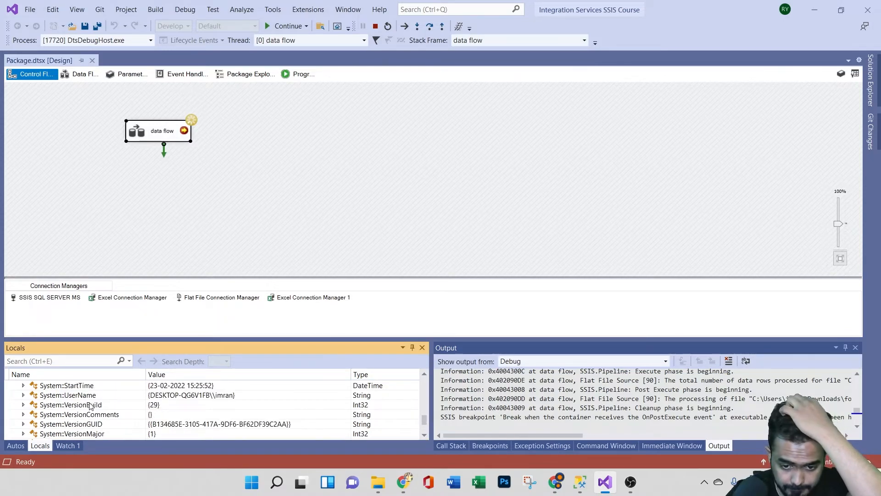
{"action": "left_click", "coordinate": [202, 395]}
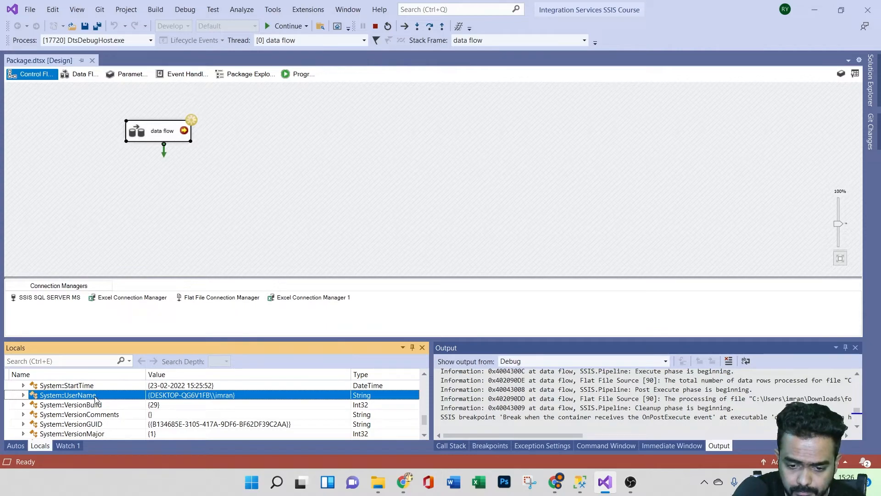
{"action": "scroll", "coordinate": [96, 399], "scroll_direction": "down", "scroll_amount": 2}
Step: Try to search the local variables for NumberOfRows
{"action": "left_click", "coordinate": [38, 361]}
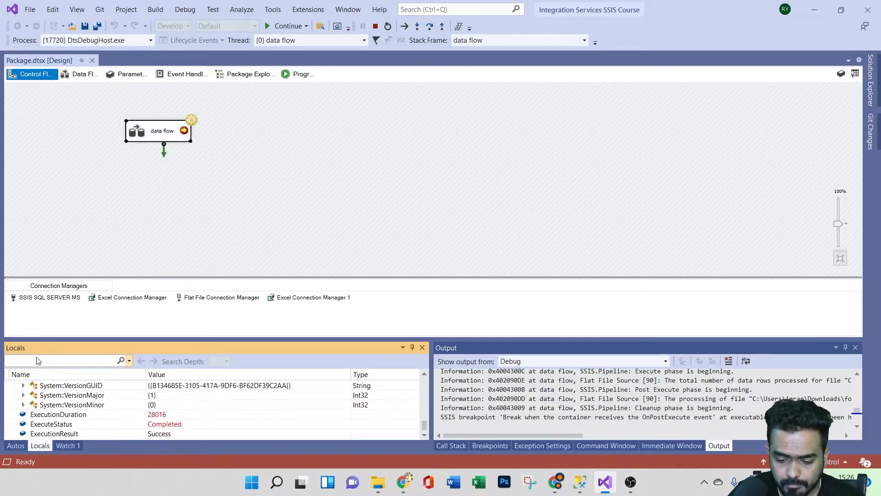
{"action": "type", "text": "NumberOfRows"}
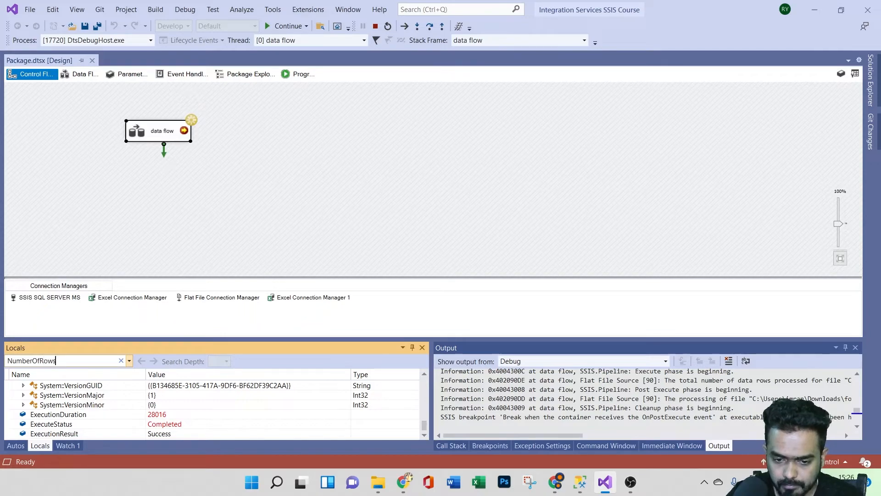
{"action": "key", "text": "Return"}
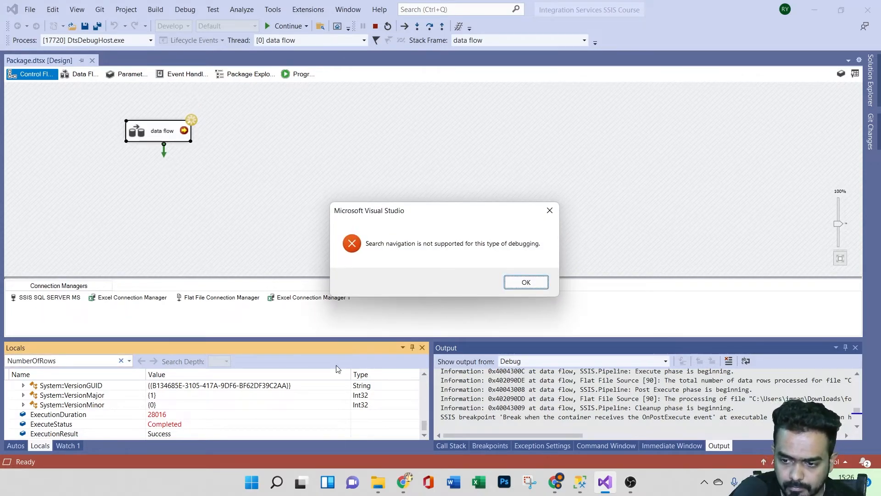
{"action": "left_click", "coordinate": [504, 283]}
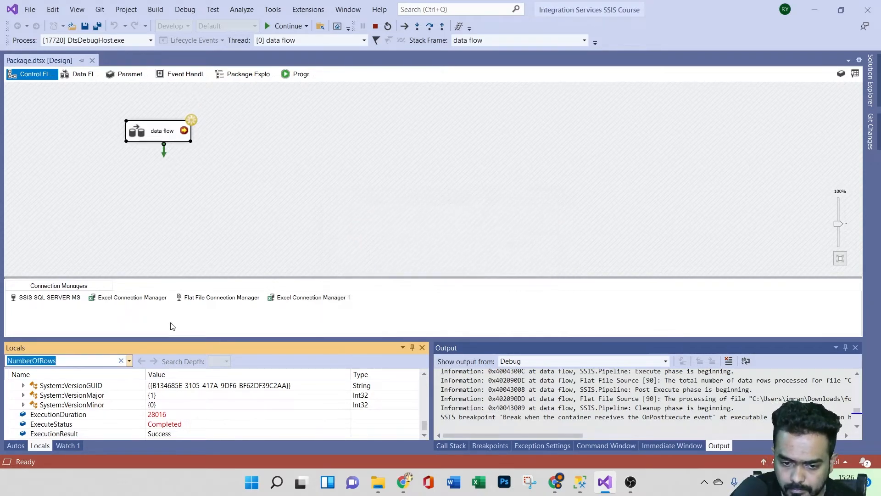
{"action": "left_click", "coordinate": [76, 363]}
{"action": "scroll", "coordinate": [106, 407], "scroll_direction": "up", "scroll_amount": 10}
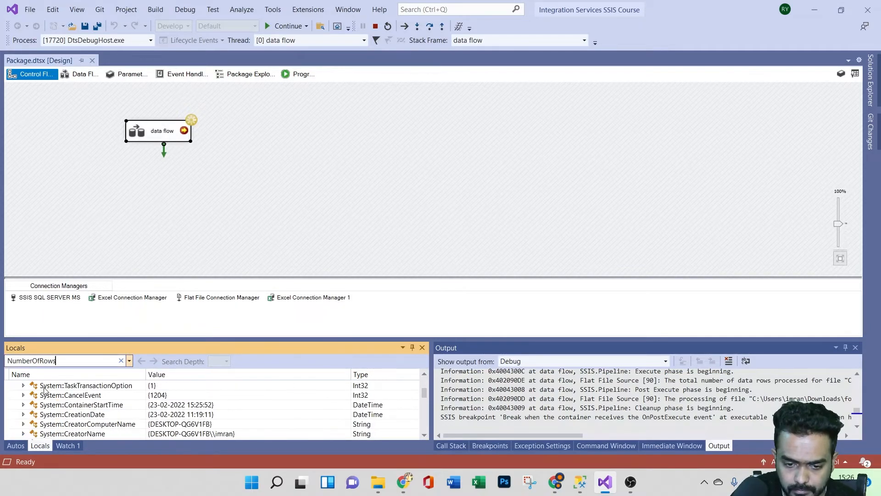
Step: Locate User::NumberOfRows among the local variables and examine its value
{"action": "left_click", "coordinate": [16, 445]}
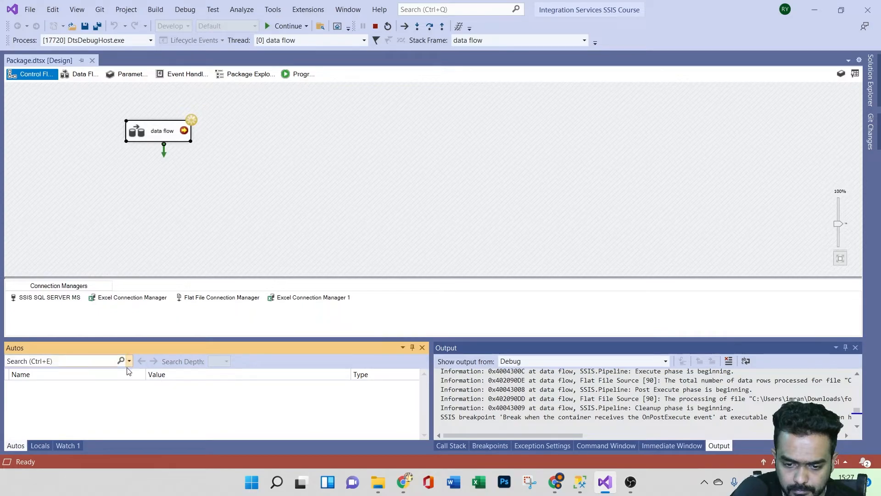
{"action": "left_click", "coordinate": [40, 446]}
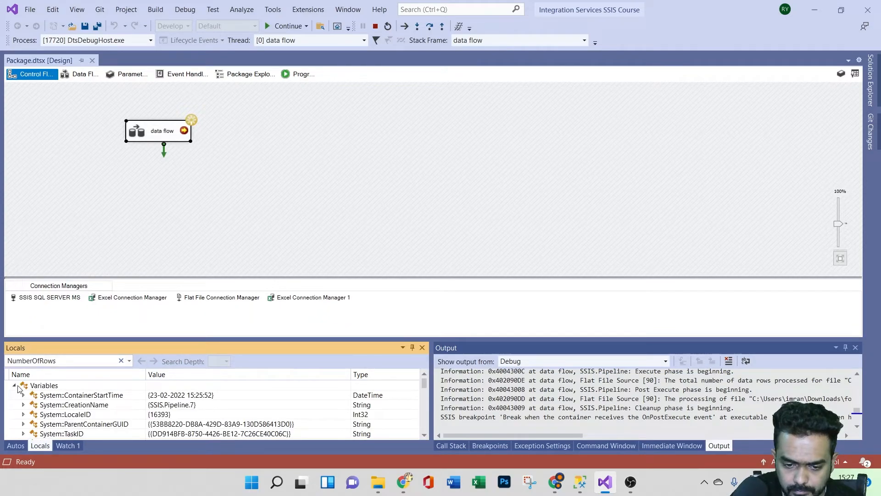
{"action": "scroll", "coordinate": [101, 410], "scroll_direction": "down", "scroll_amount": 5}
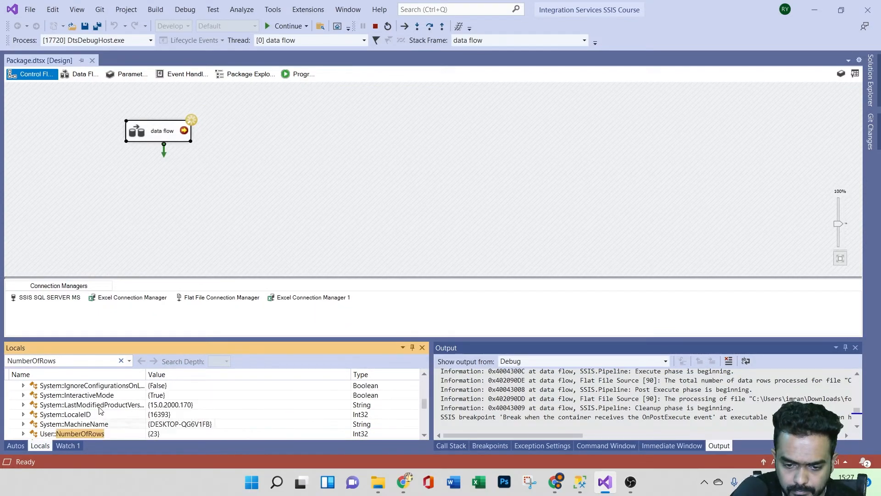
{"action": "scroll", "coordinate": [101, 410], "scroll_direction": "down", "scroll_amount": 1}
{"action": "left_click", "coordinate": [88, 405]}
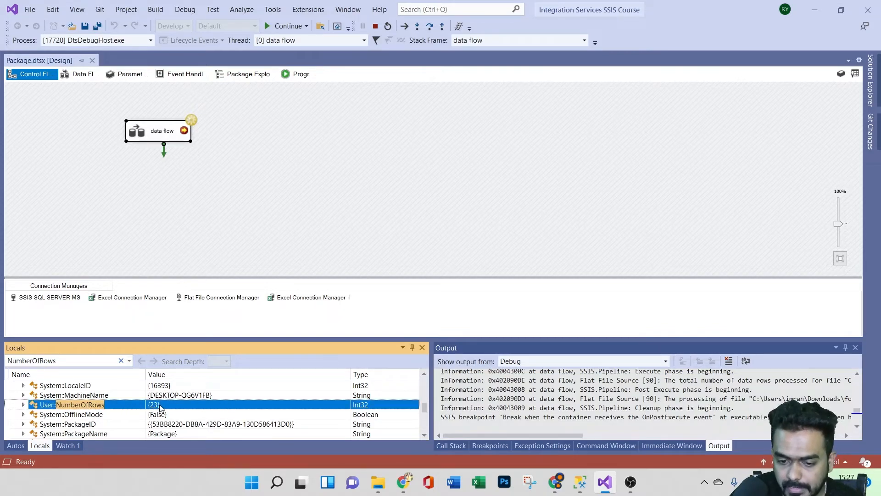
Step: Continue the package to completion, return to design mode and open the data flow
{"action": "left_click", "coordinate": [282, 28]}
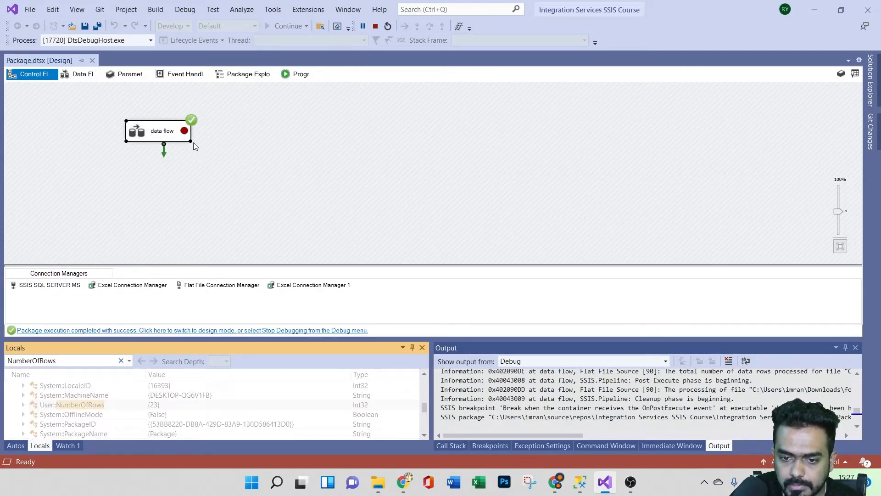
{"action": "left_click", "coordinate": [207, 330]}
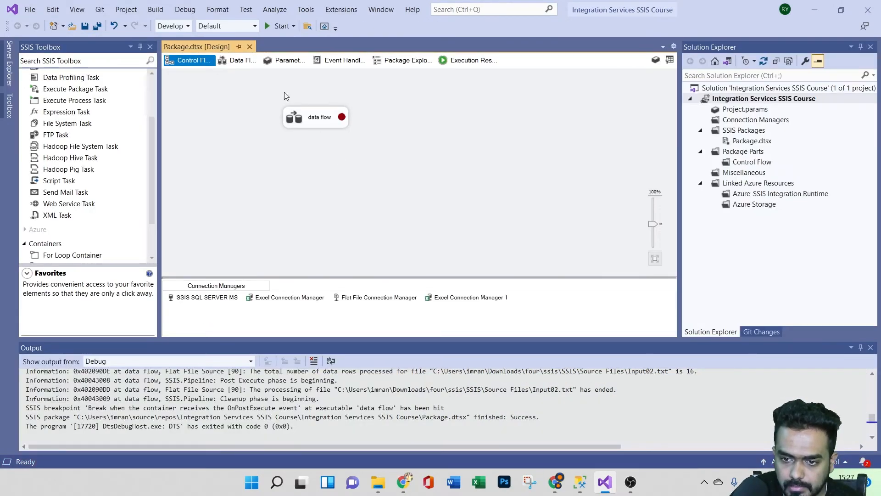
{"action": "left_click", "coordinate": [237, 60]}
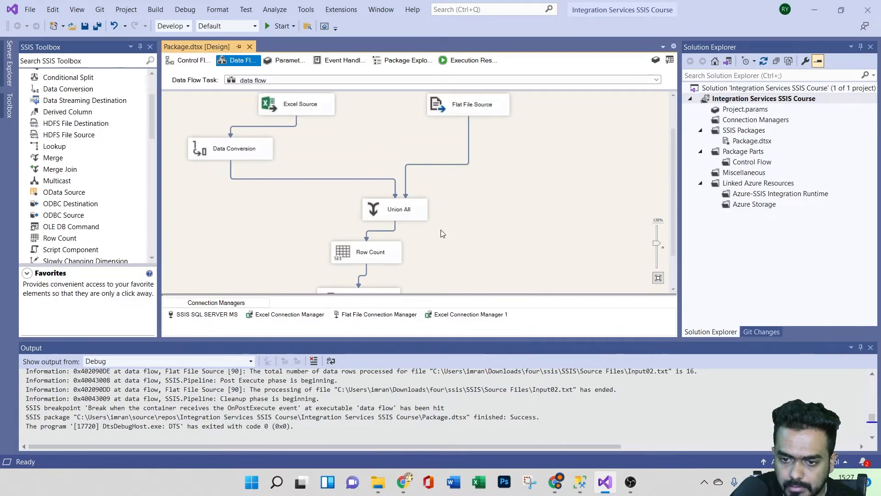
Step: Disable the OnPreExecute, OnPostExecute and OnVariableValueChanged breakpoints on the data flow task in the control flow
{"action": "left_click", "coordinate": [188, 61]}
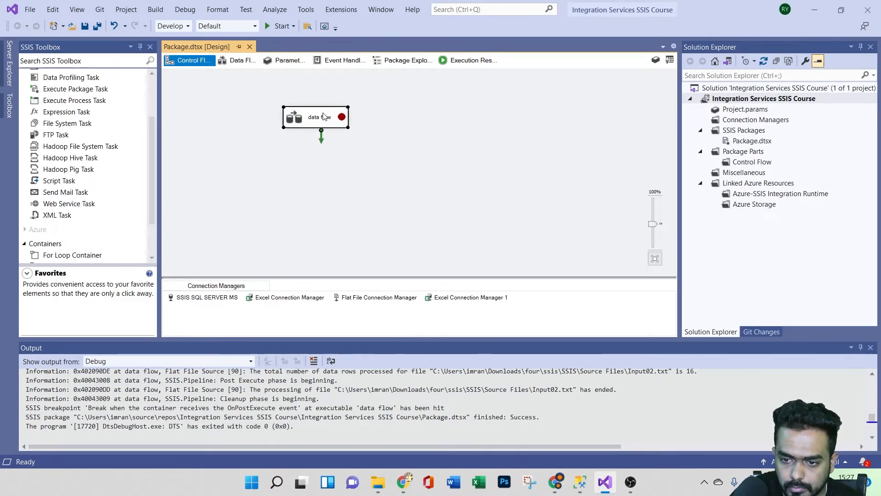
{"action": "right_click", "coordinate": [322, 113]}
{"action": "left_click", "coordinate": [368, 220]}
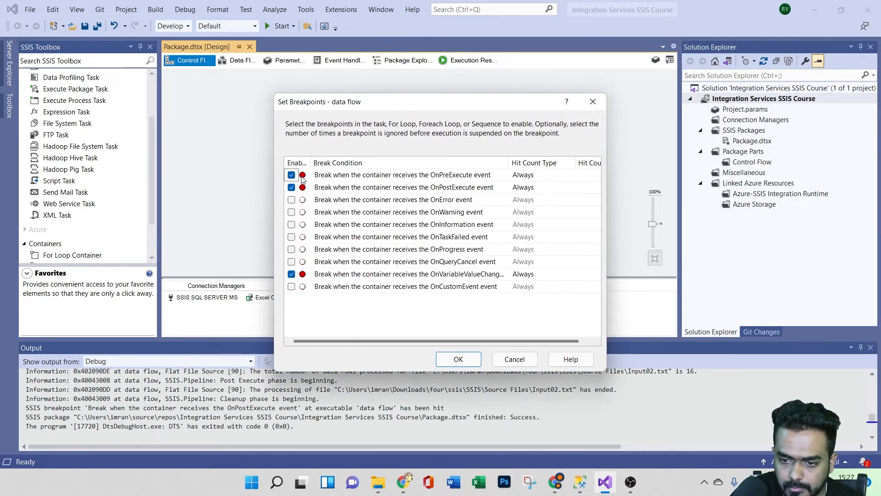
{"action": "left_click", "coordinate": [291, 187]}
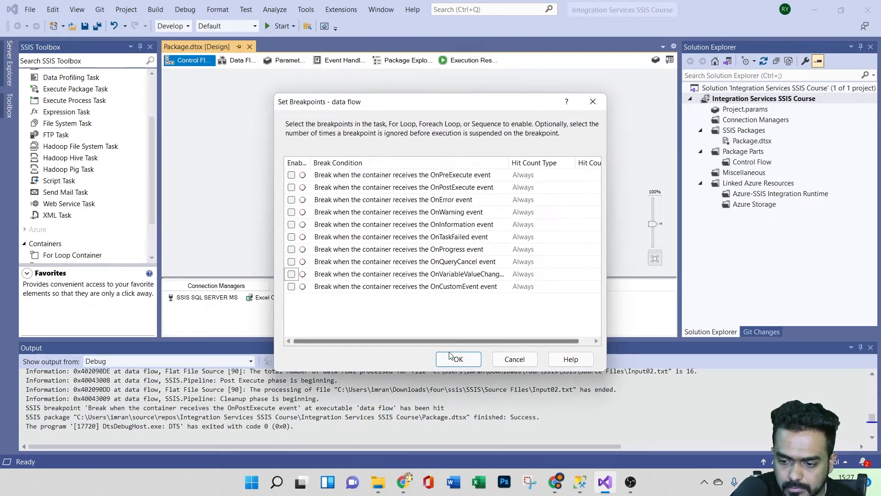
{"action": "left_click", "coordinate": [456, 358]}
Step: Run the package to completion while viewing the data flow, then return to design mode
{"action": "left_click", "coordinate": [243, 65]}
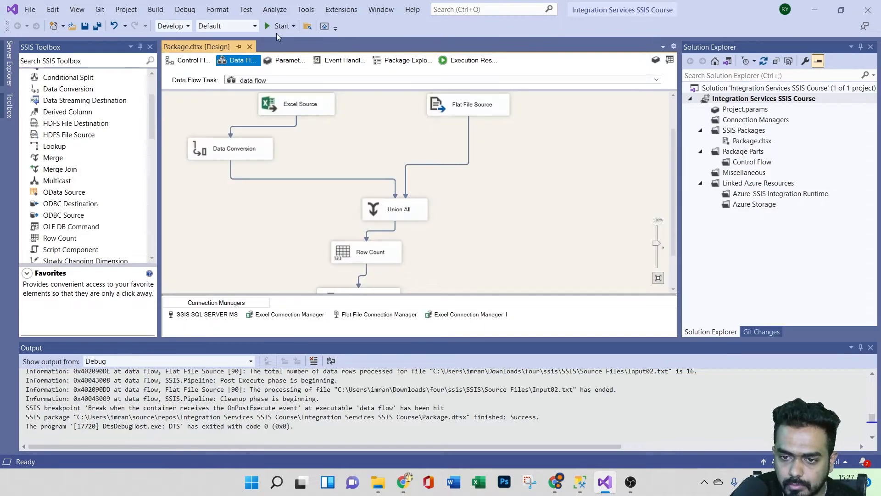
{"action": "left_click", "coordinate": [275, 28]}
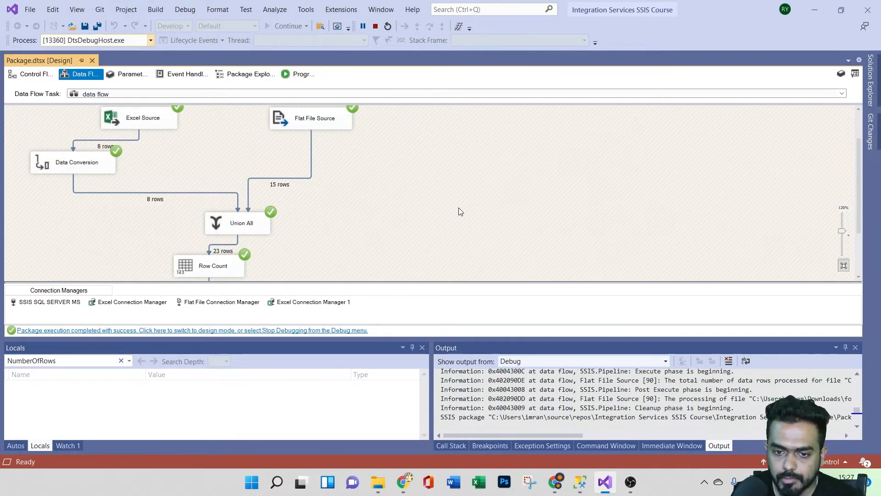
{"action": "left_click", "coordinate": [230, 331]}
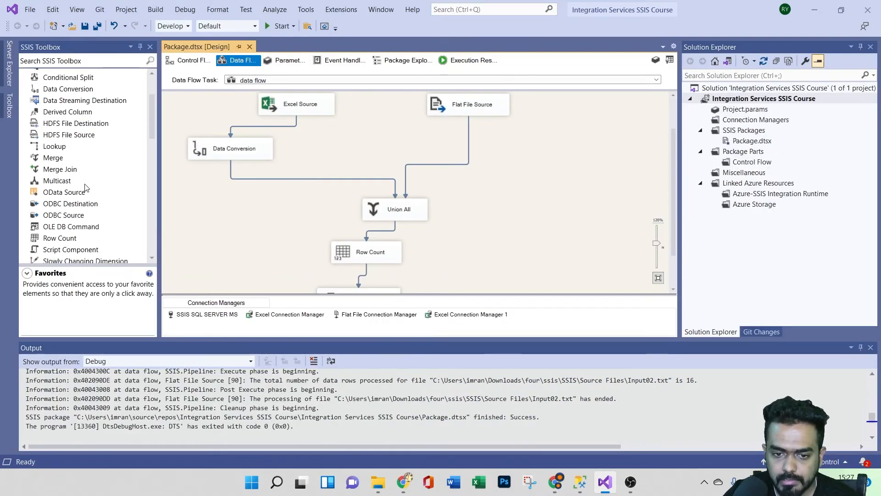
Step: Add a Script Task below the data flow task in the control flow and connect the data flow task to it
{"action": "left_click", "coordinate": [190, 64]}
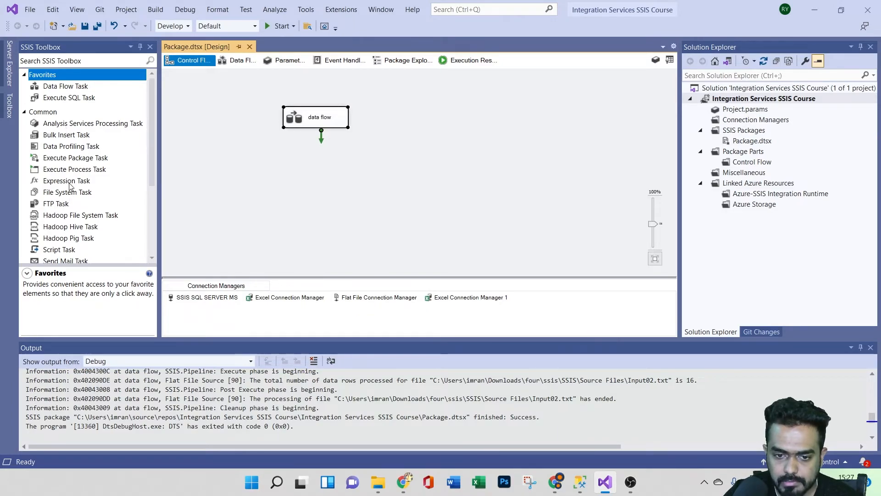
{"action": "scroll", "coordinate": [78, 235], "scroll_direction": "down", "scroll_amount": 2}
{"action": "left_click_drag", "start_coordinate": [64, 182], "coordinate": [297, 170]}
{"action": "left_click", "coordinate": [303, 114]}
{"action": "left_click_drag", "start_coordinate": [320, 134], "coordinate": [316, 174]}
Step: Choose Microsoft Visual C# 2019 as the Script Task's language and open its script for editing
{"action": "double_click", "coordinate": [321, 181]}
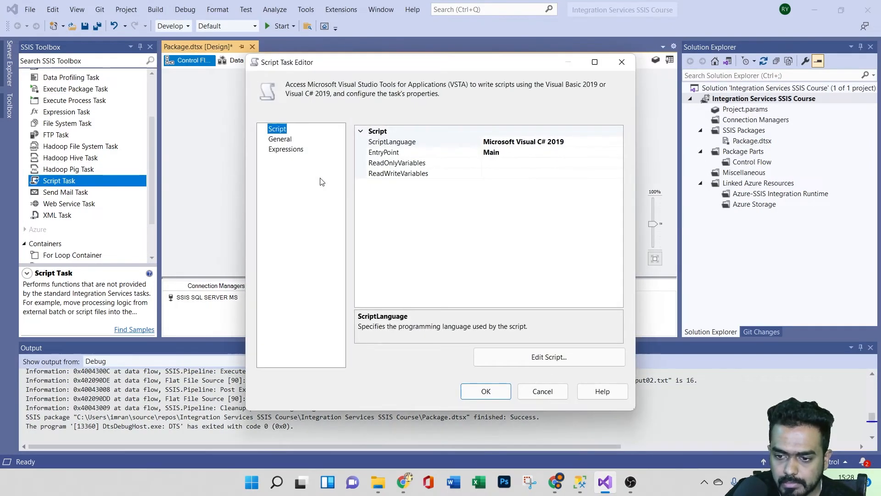
{"action": "left_click", "coordinate": [586, 142]}
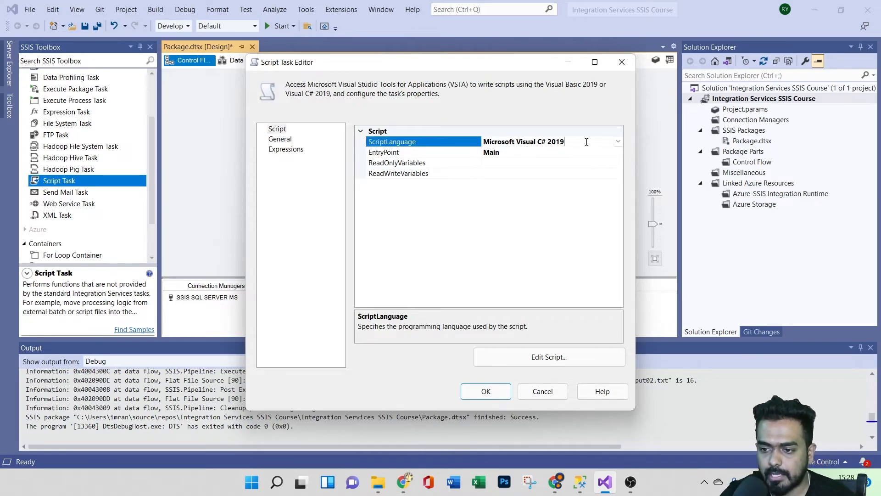
{"action": "left_click", "coordinate": [617, 142]}
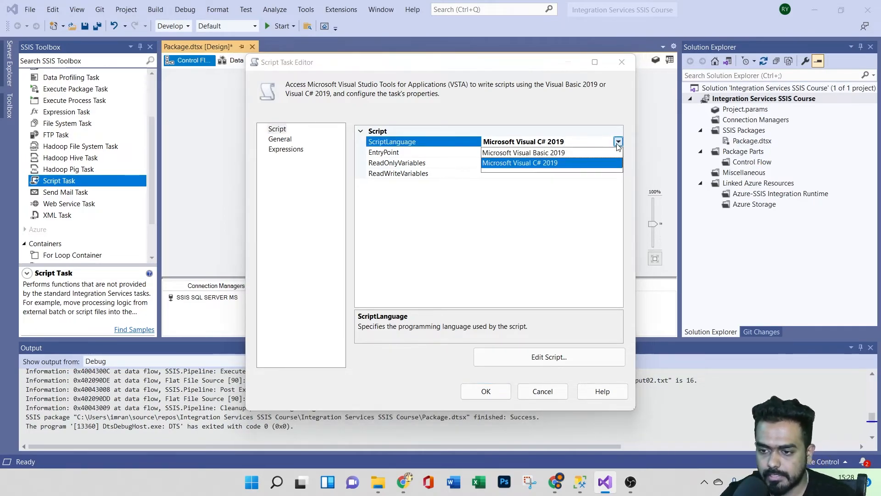
{"action": "left_click", "coordinate": [551, 160]}
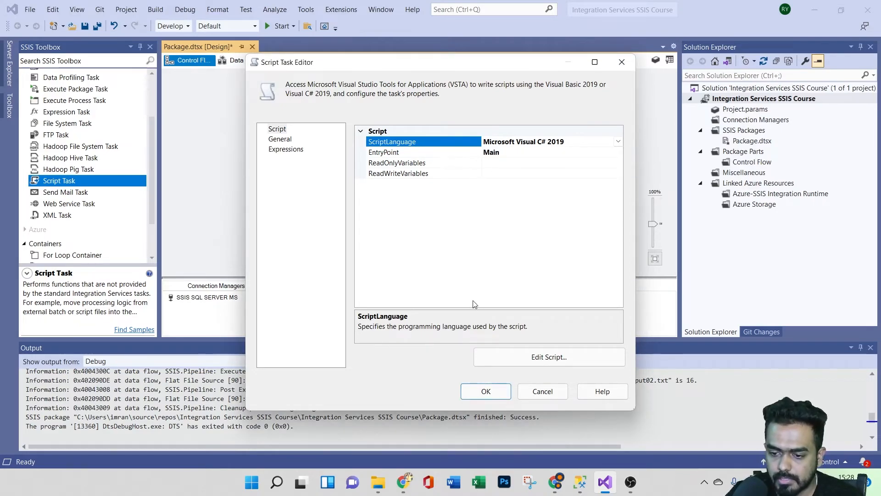
{"action": "left_click", "coordinate": [549, 357]}
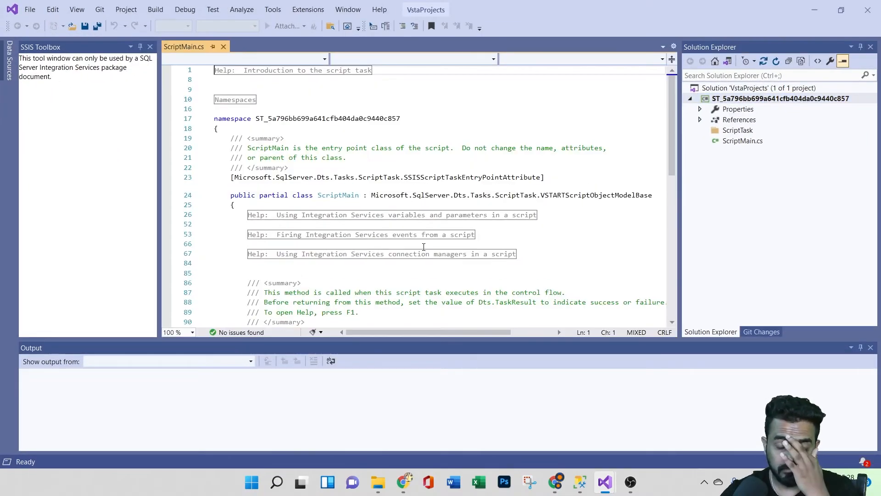
Step: Look through the generated ScriptMain.cs code, from the namespace declaration down to the Main() method
{"action": "scroll", "coordinate": [387, 232], "scroll_direction": "down", "scroll_amount": 4}
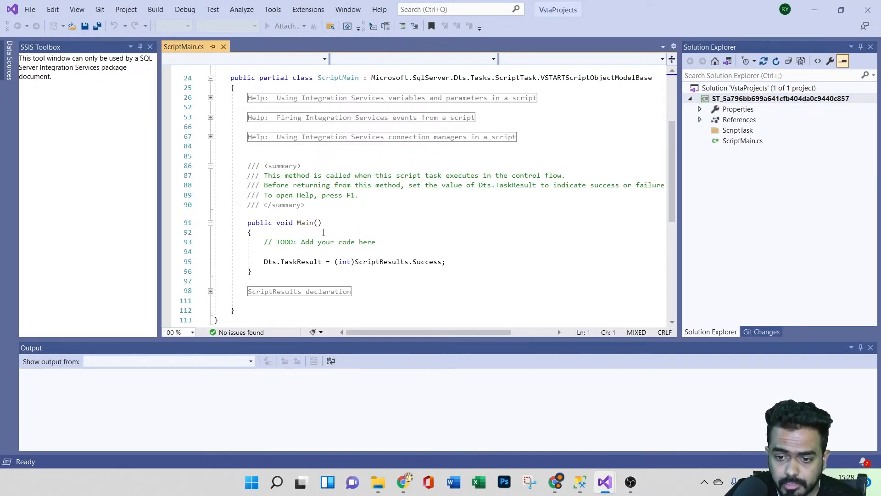
{"action": "scroll", "coordinate": [323, 232], "scroll_direction": "up", "scroll_amount": 1}
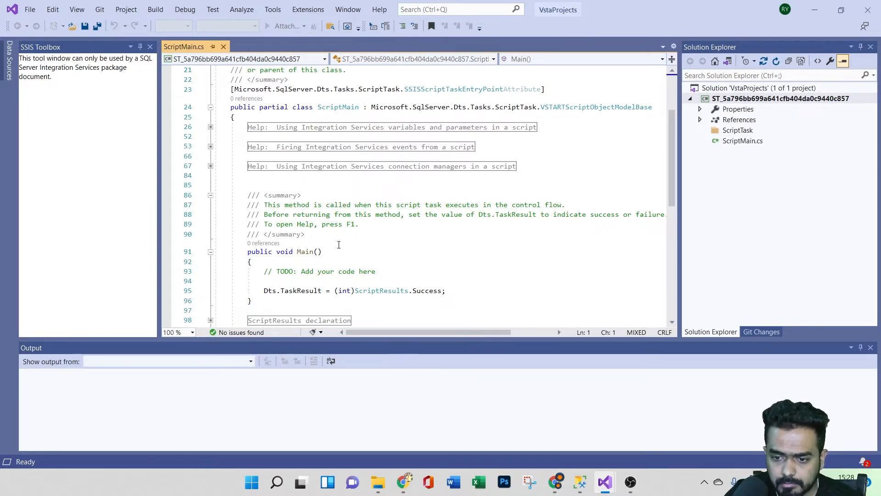
{"action": "scroll", "coordinate": [361, 245], "scroll_direction": "up", "scroll_amount": 3}
{"action": "scroll", "coordinate": [361, 245], "scroll_direction": "down", "scroll_amount": 6}
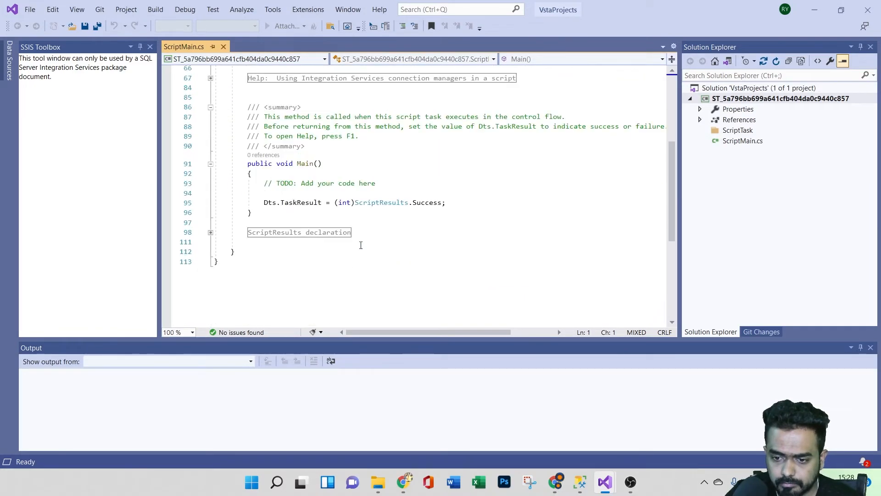
{"action": "scroll", "coordinate": [360, 245], "scroll_direction": "up", "scroll_amount": 1}
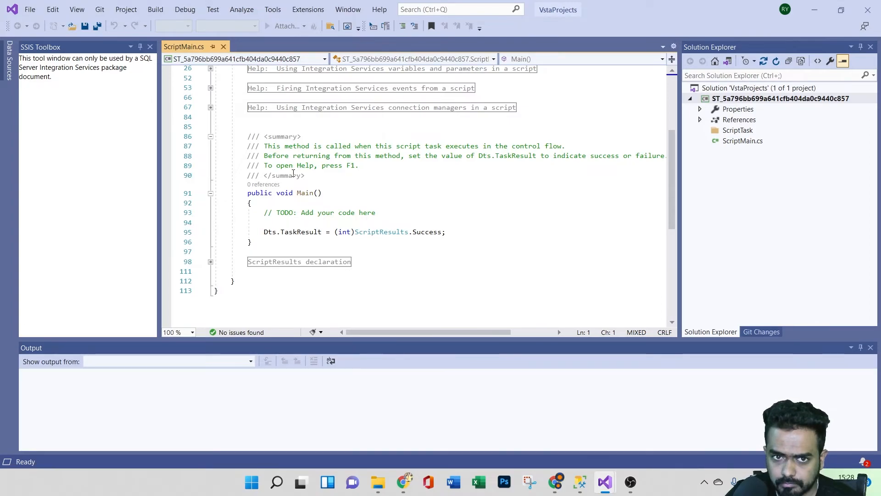
{"action": "scroll", "coordinate": [311, 196], "scroll_direction": "down", "scroll_amount": 4}
{"action": "scroll", "coordinate": [319, 204], "scroll_direction": "up", "scroll_amount": 7}
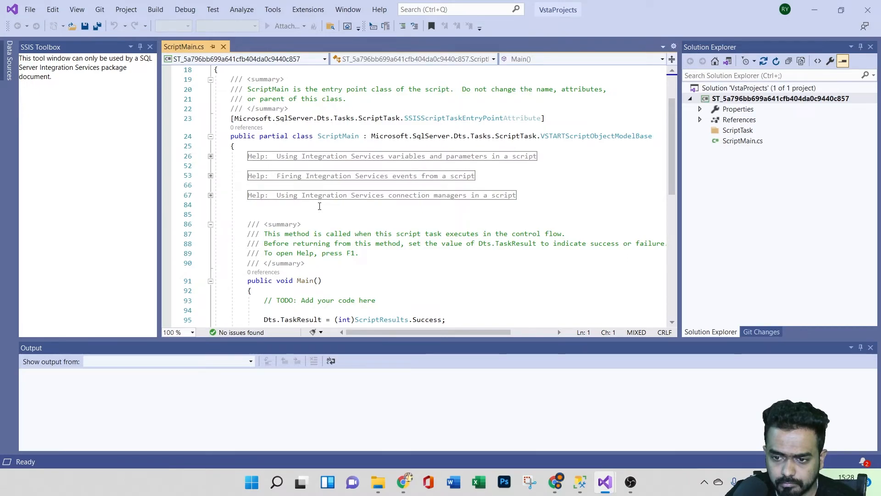
{"action": "scroll", "coordinate": [319, 206], "scroll_direction": "up", "scroll_amount": 2}
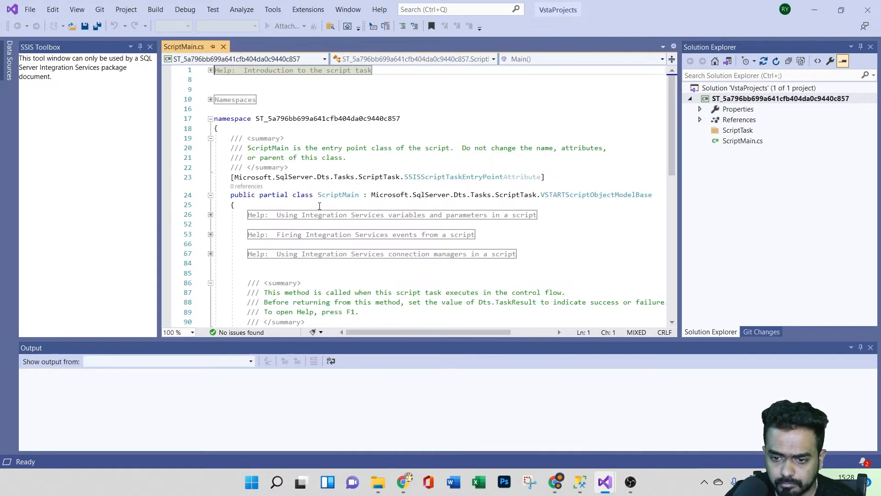
Step: Start a MsgBox() call on the empty line under the TODO comment in the Main() method
{"action": "scroll", "coordinate": [319, 206], "scroll_direction": "down", "scroll_amount": 5}
{"action": "left_click", "coordinate": [308, 163]}
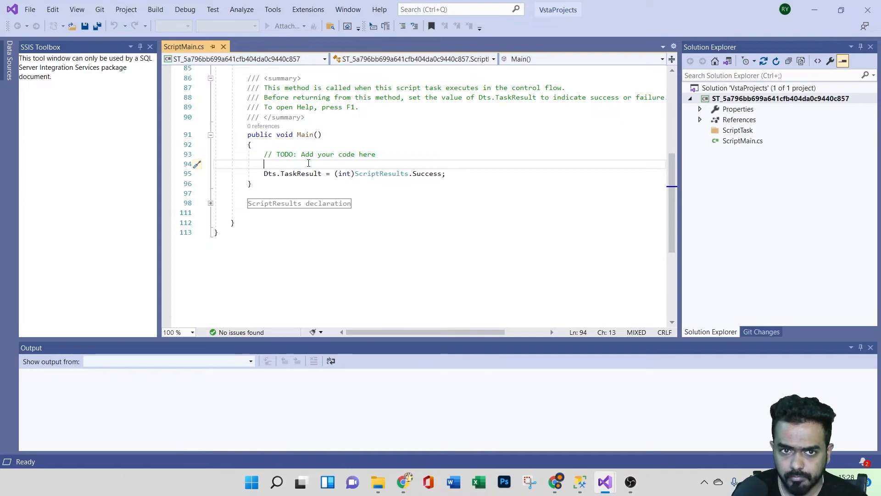
{"action": "type", "text": "M"}
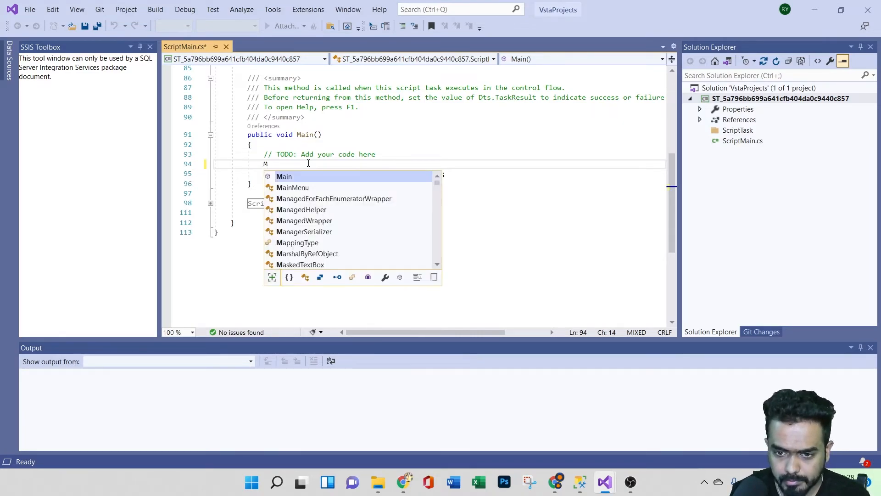
{"action": "type", "text": "sg"}
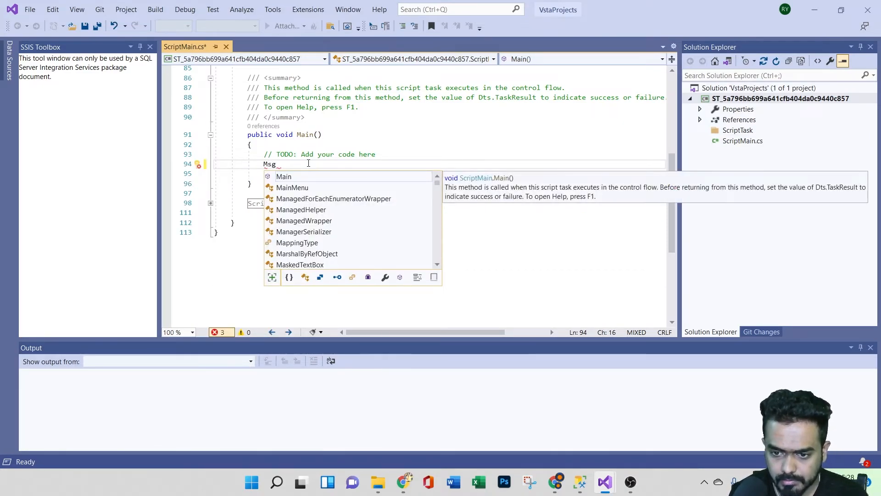
{"action": "type", "text": "Box"}
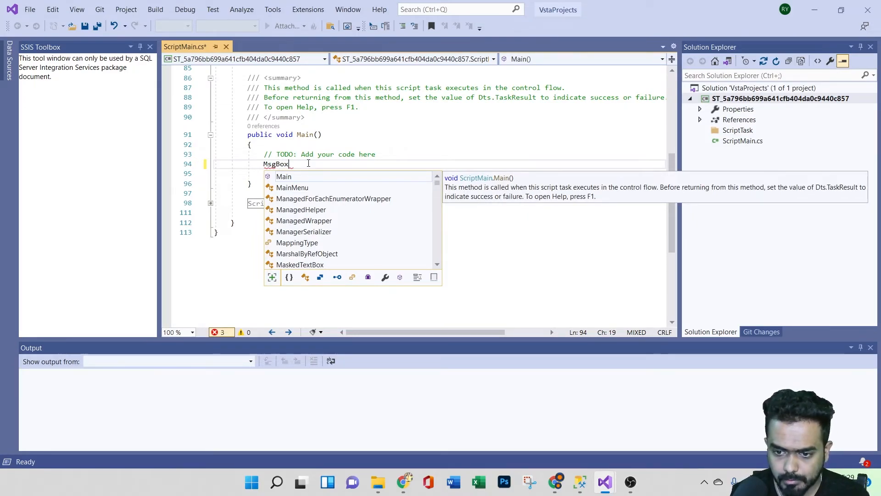
{"action": "type", "text": "("}
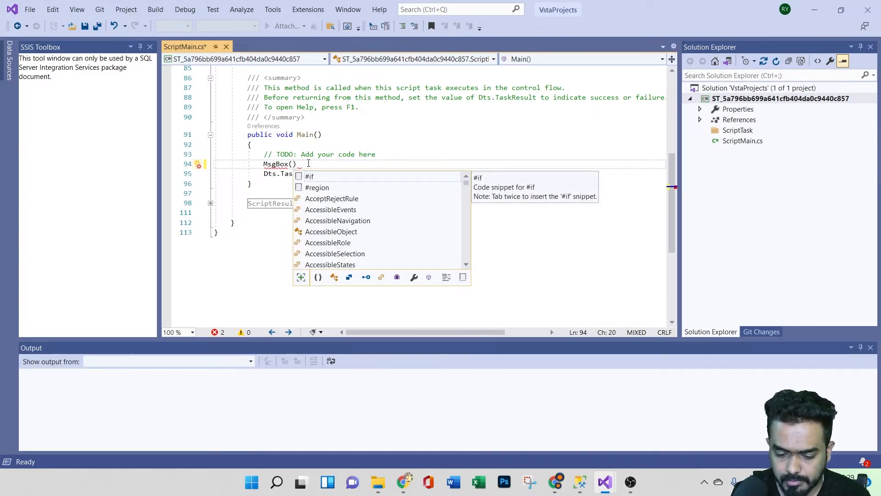
Step: Enter Dts.Variables("NumberOfRows").Value.ToString as the argument of the MsgBox call
{"action": "type", "text": "Dts"}
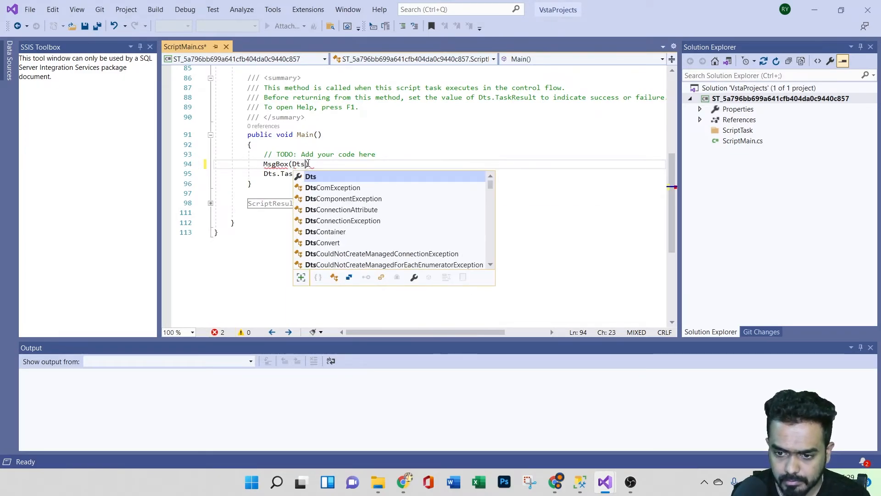
{"action": "type", "text": ".V"}
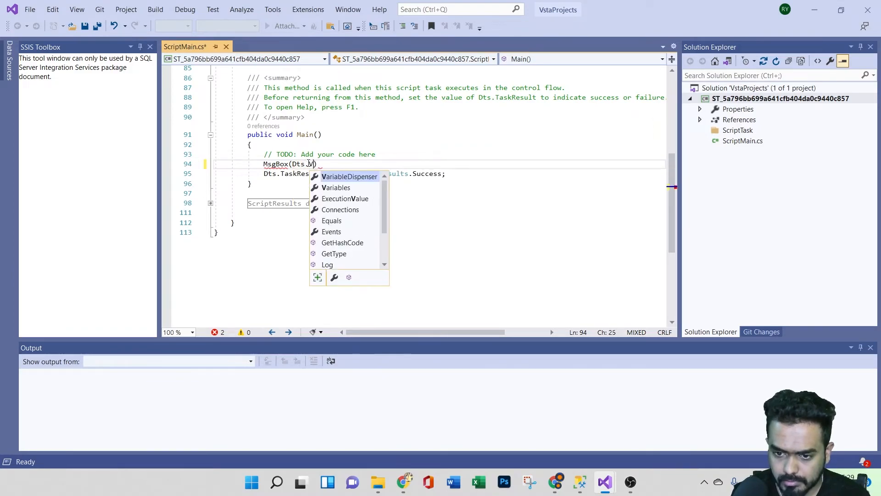
{"action": "type", "text": "ar"}
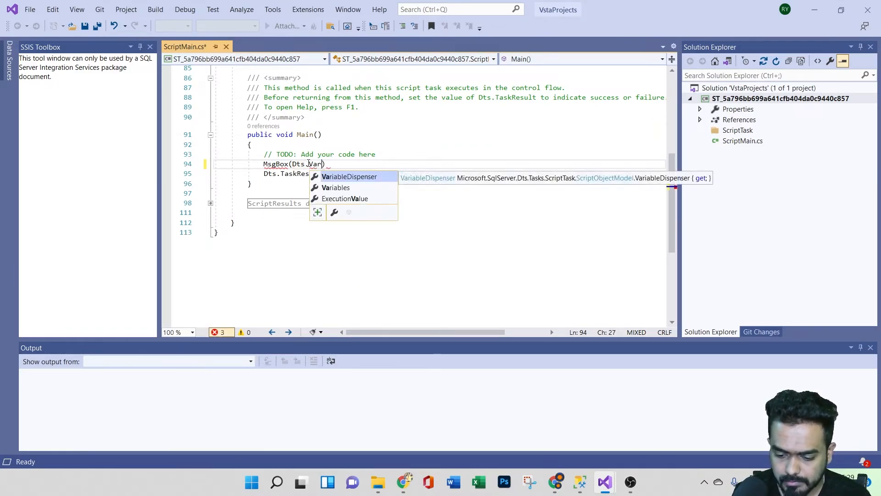
{"action": "type", "text": "i"}
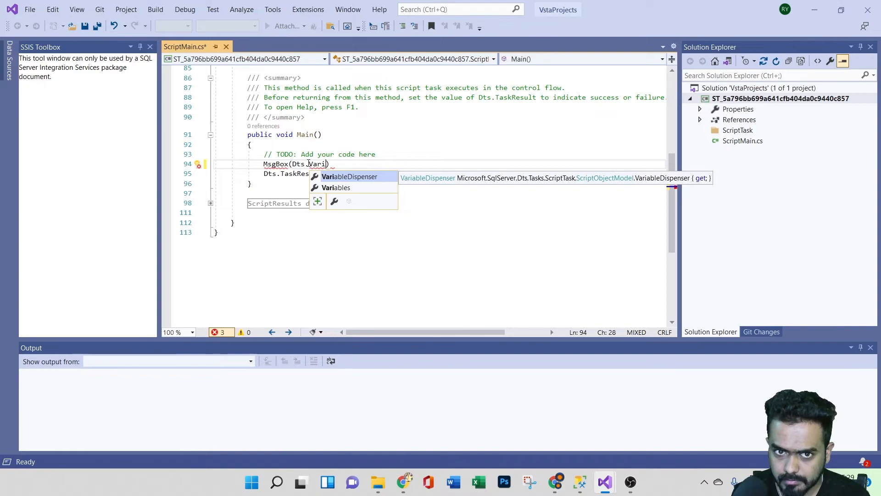
{"action": "type", "text": "ables"}
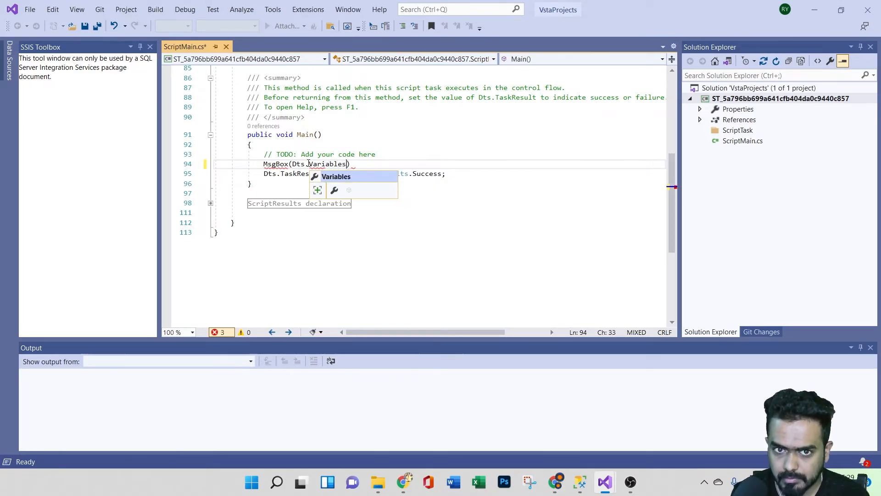
{"action": "type", "text": "("}
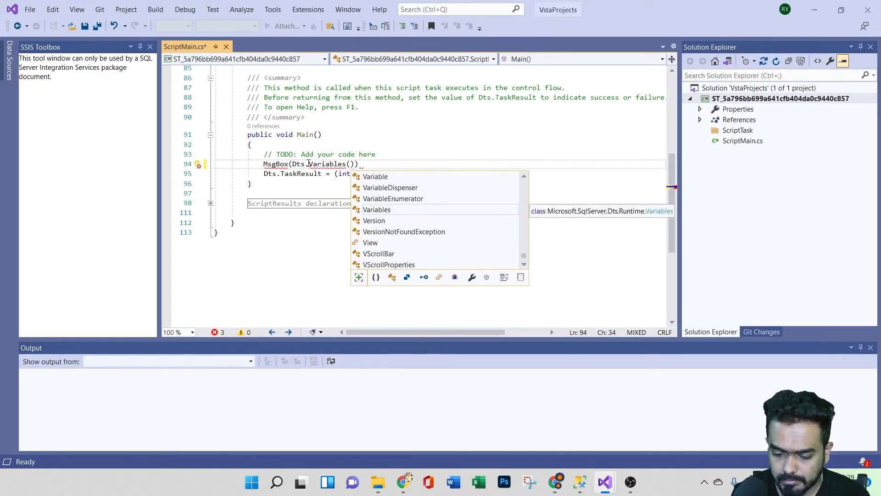
{"action": "type", "text": "\""}
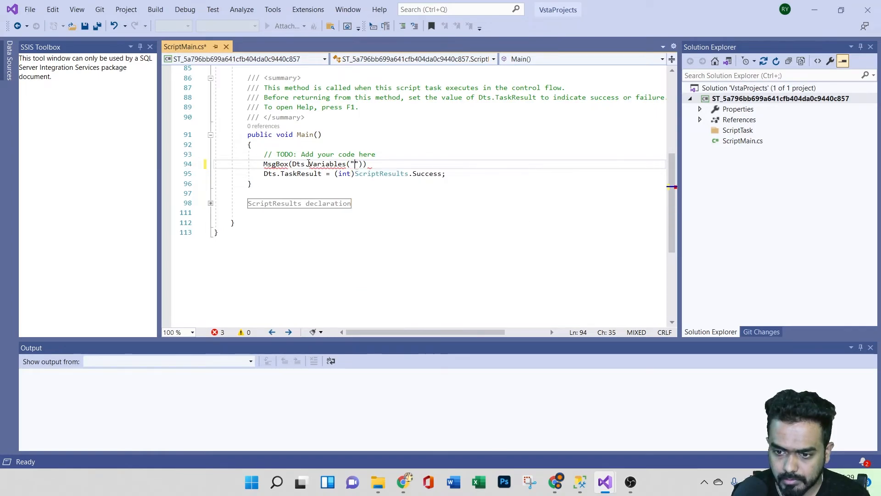
{"action": "type", "text": "NumberOfRows"}
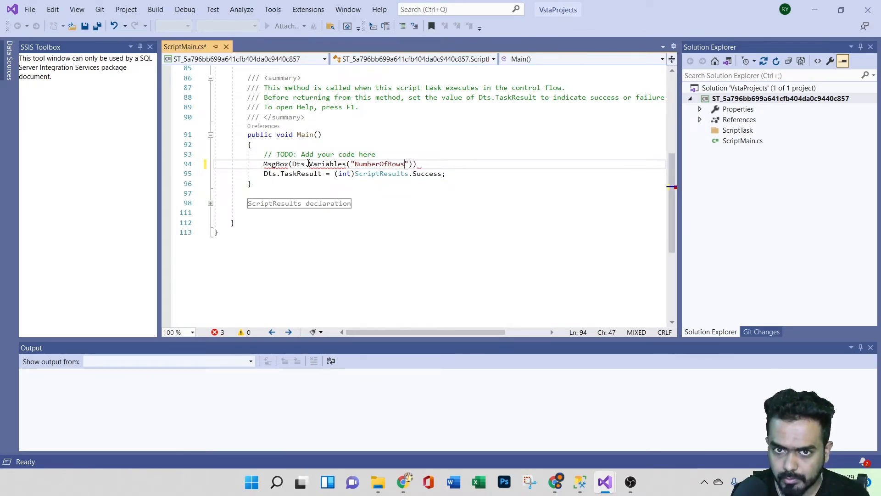
{"action": "type", "text": "\").Valu"}
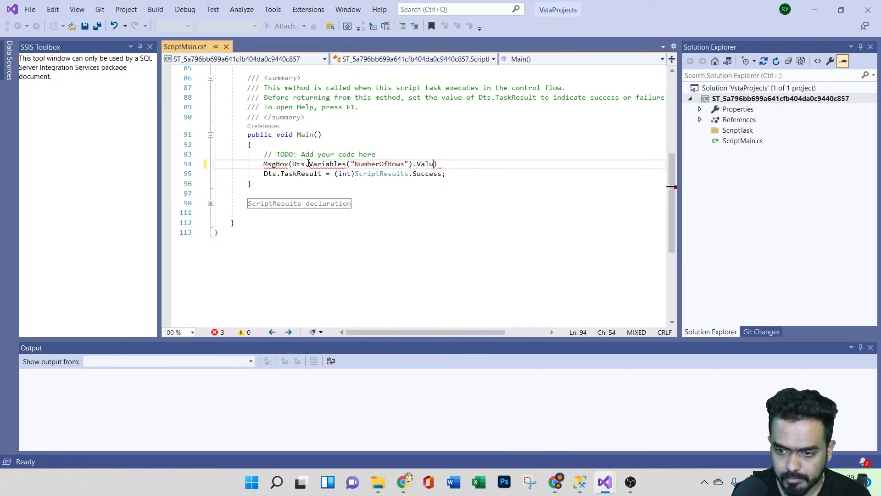
{"action": "type", "text": "e."}
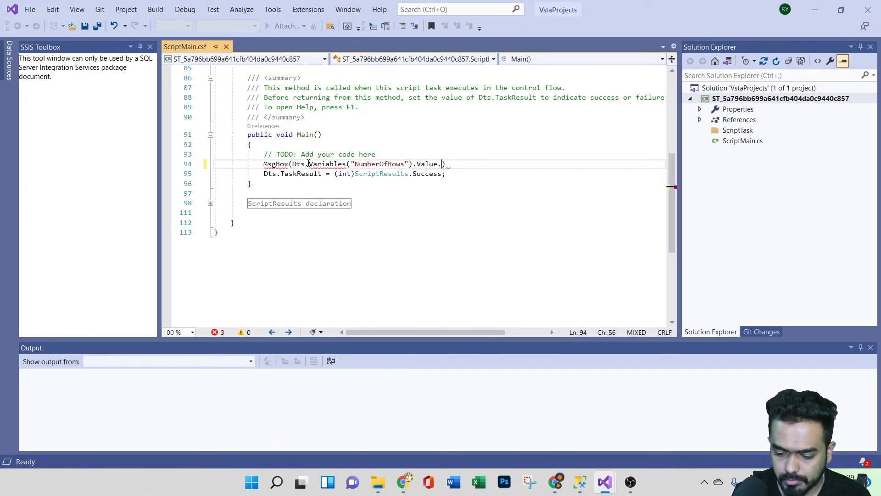
{"action": "type", "text": "ToString"}
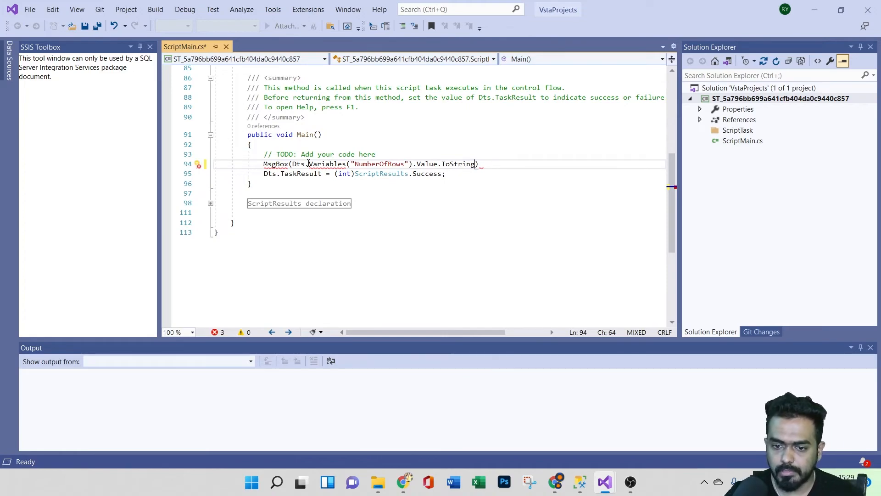
{"action": "left_click", "coordinate": [429, 204]}
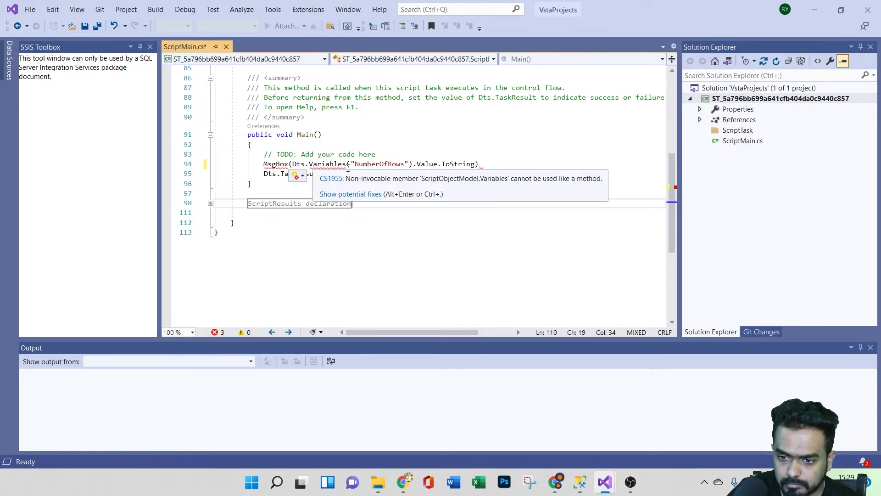
{"action": "right_click", "coordinate": [430, 222]}
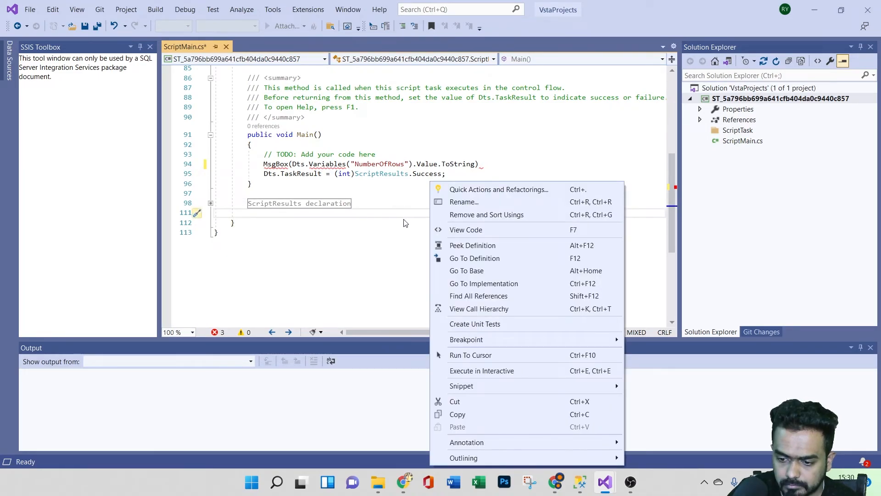
{"action": "left_click", "coordinate": [404, 221]}
{"action": "scroll", "coordinate": [405, 221], "scroll_direction": "up", "scroll_amount": 3}
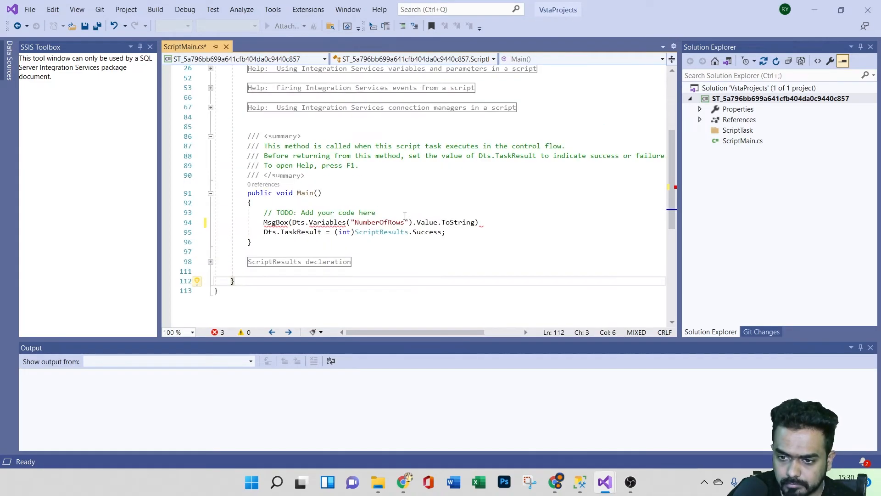
{"action": "scroll", "coordinate": [404, 218], "scroll_direction": "down", "scroll_amount": 3}
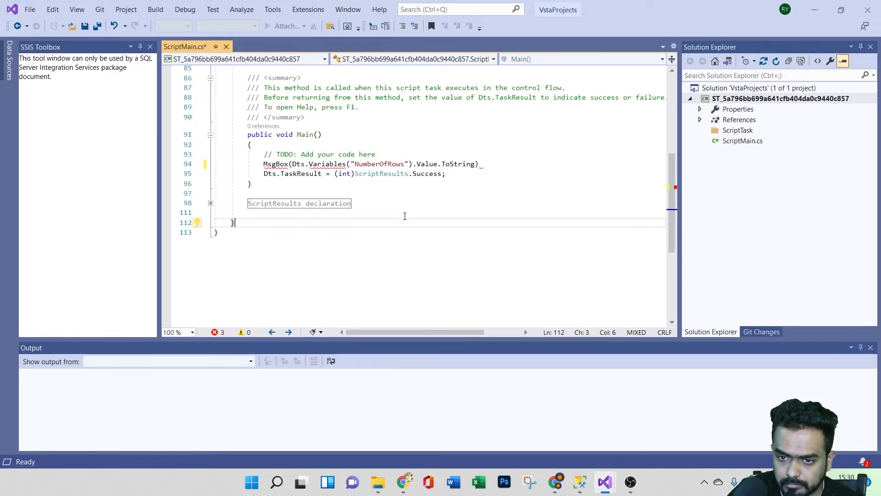
{"action": "left_click", "coordinate": [30, 9]}
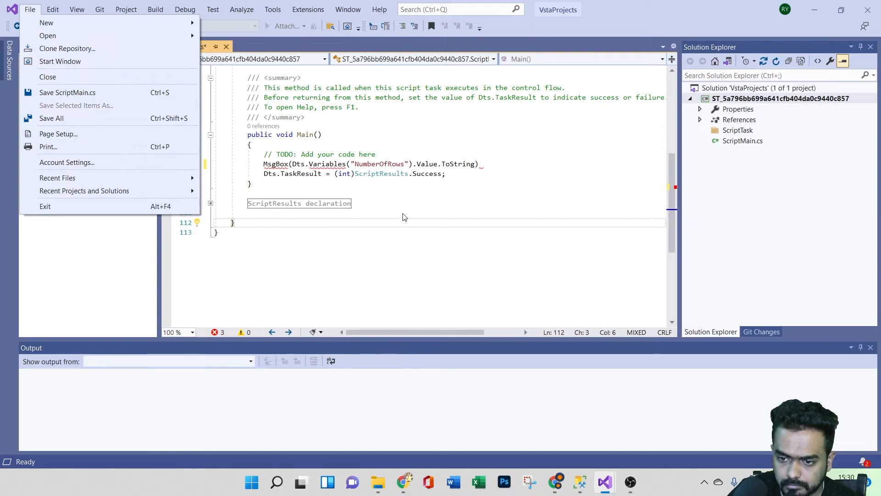
{"action": "left_click", "coordinate": [408, 228]}
{"action": "scroll", "coordinate": [403, 222], "scroll_direction": "up", "scroll_amount": 1}
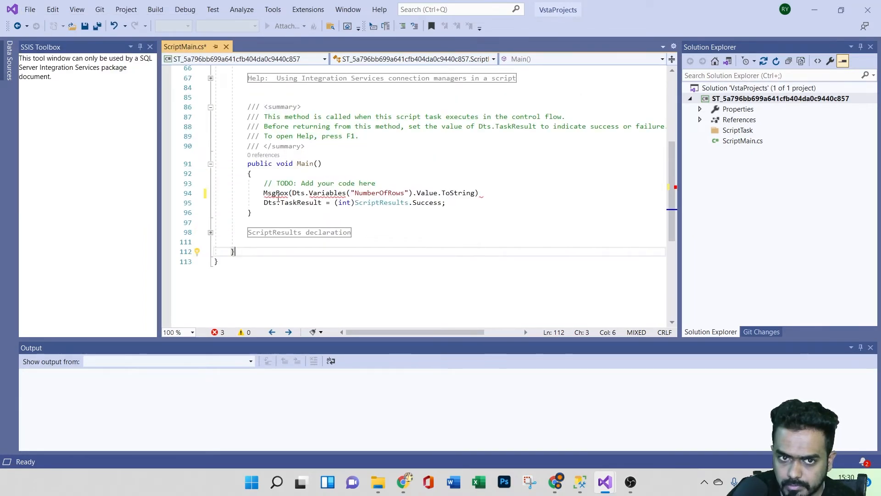
Step: Save ScriptMain.cs with the MsgBox line and close the file
{"action": "left_click", "coordinate": [454, 224]}
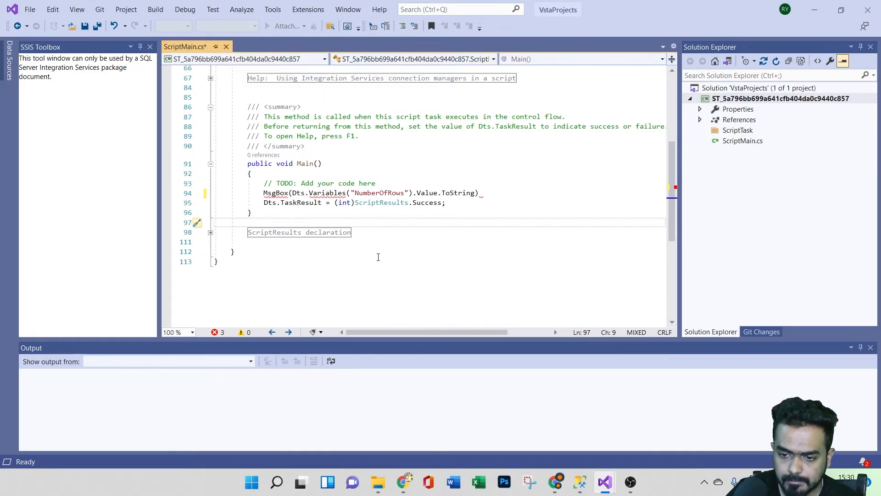
{"action": "left_click", "coordinate": [364, 235]}
{"action": "key", "text": "ctrl+s"}
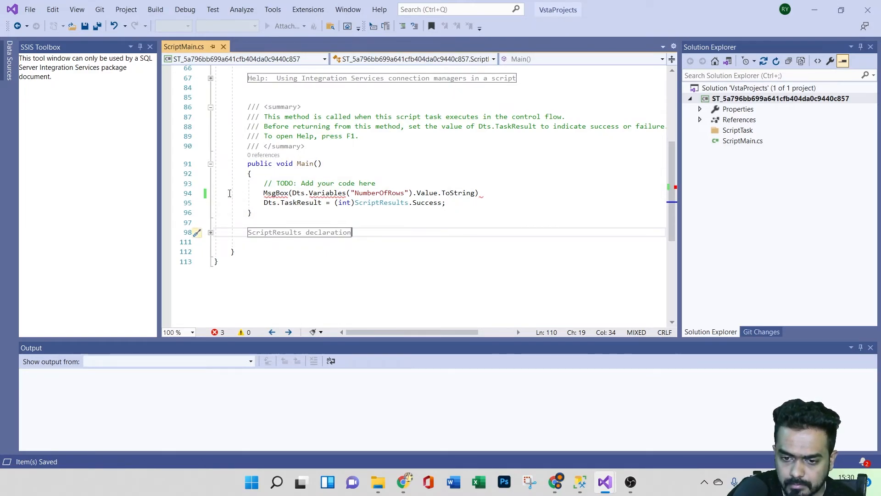
{"action": "left_click", "coordinate": [223, 46]}
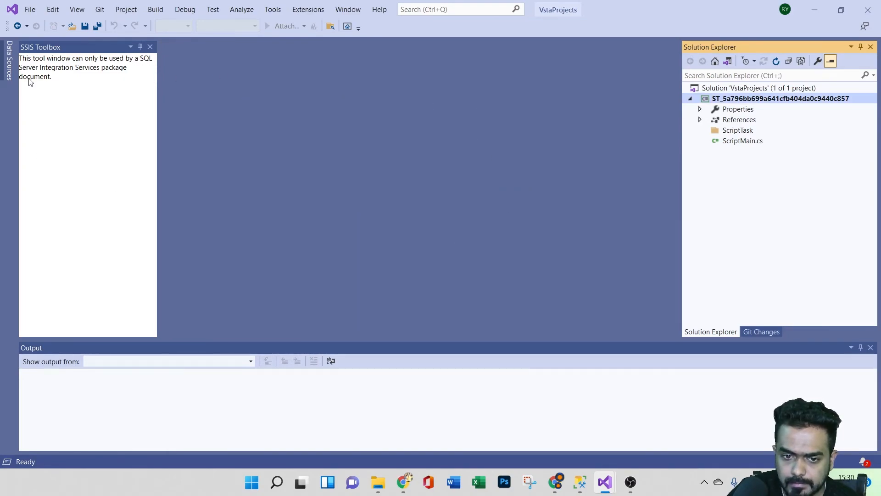
{"action": "left_click", "coordinate": [10, 61]}
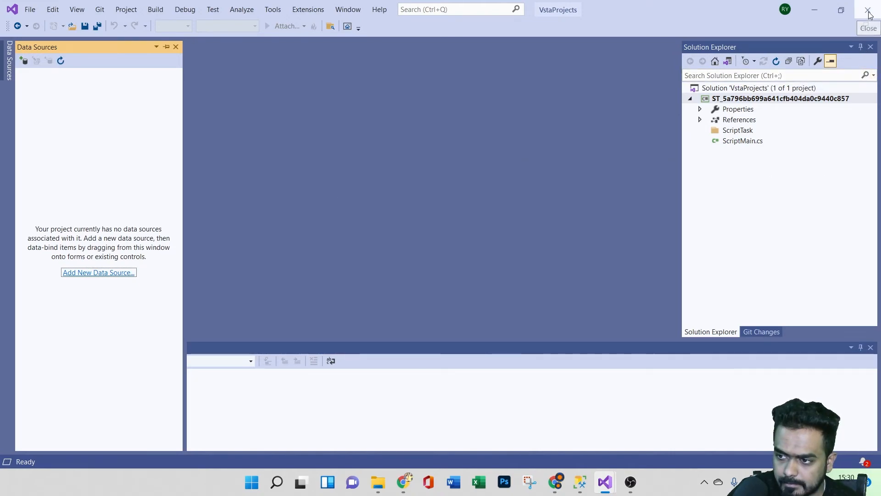
{"action": "left_click", "coordinate": [870, 47]}
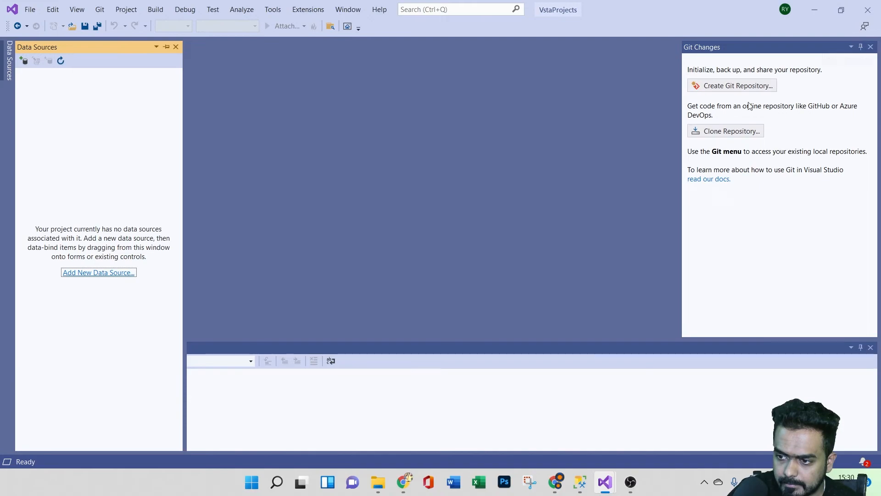
{"action": "left_click", "coordinate": [29, 10]}
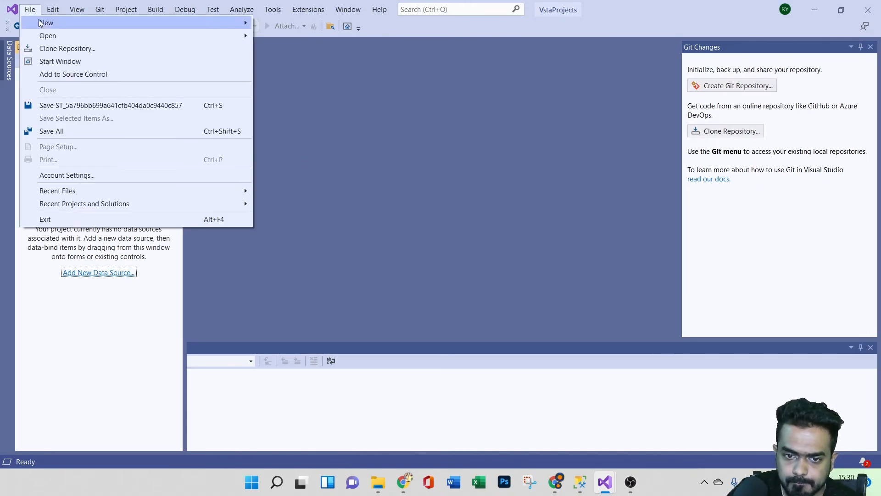
{"action": "mouse_move", "coordinate": [91, 26]}
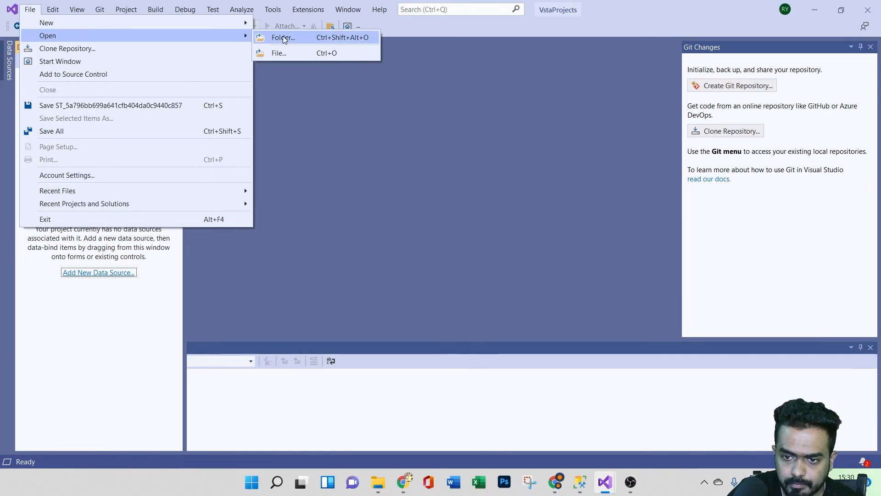
{"action": "left_click", "coordinate": [345, 158]}
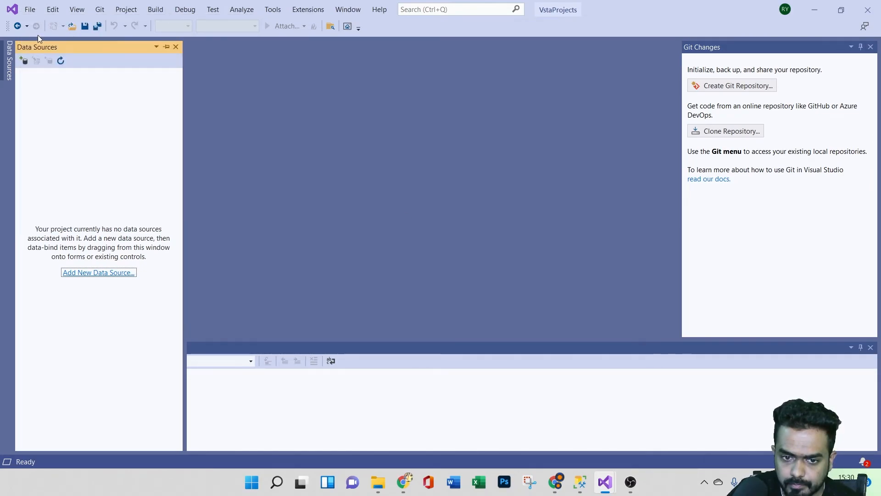
{"action": "left_click", "coordinate": [8, 74]}
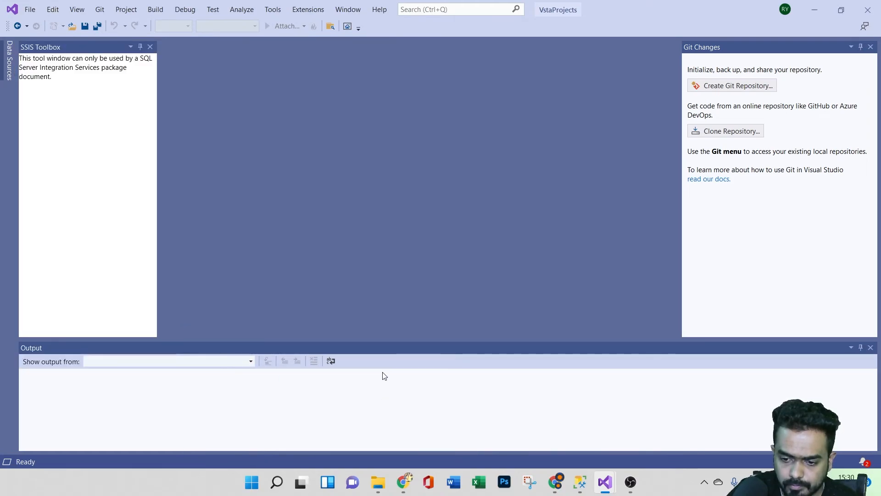
{"action": "left_click", "coordinate": [870, 348]}
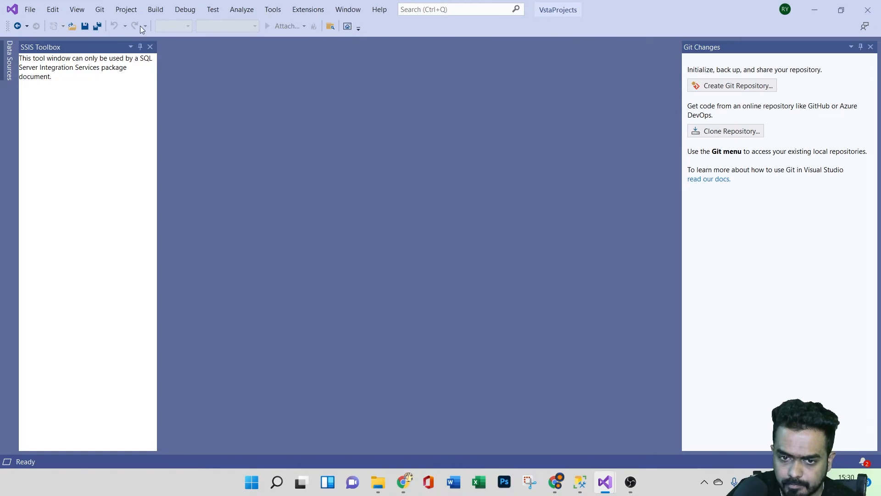
Step: Save and exit the script project, and accept the Script Task's changes despite the compilation errors
{"action": "left_click", "coordinate": [84, 26]}
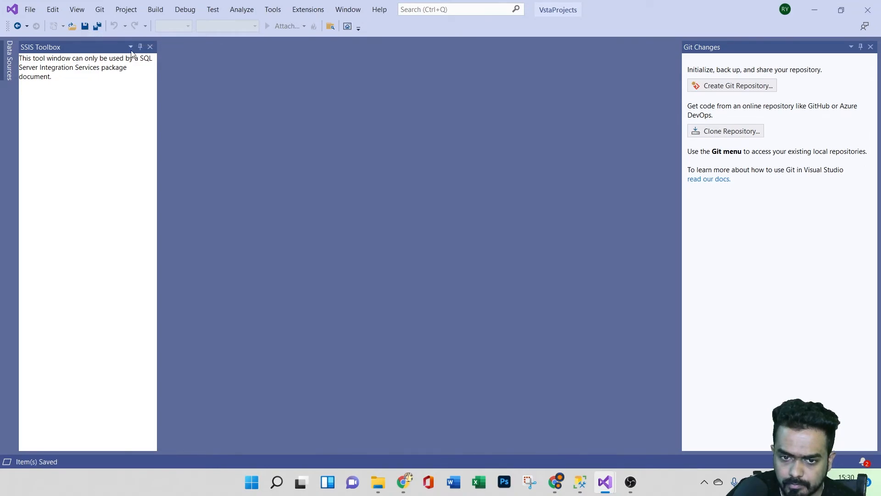
{"action": "left_click", "coordinate": [35, 10]}
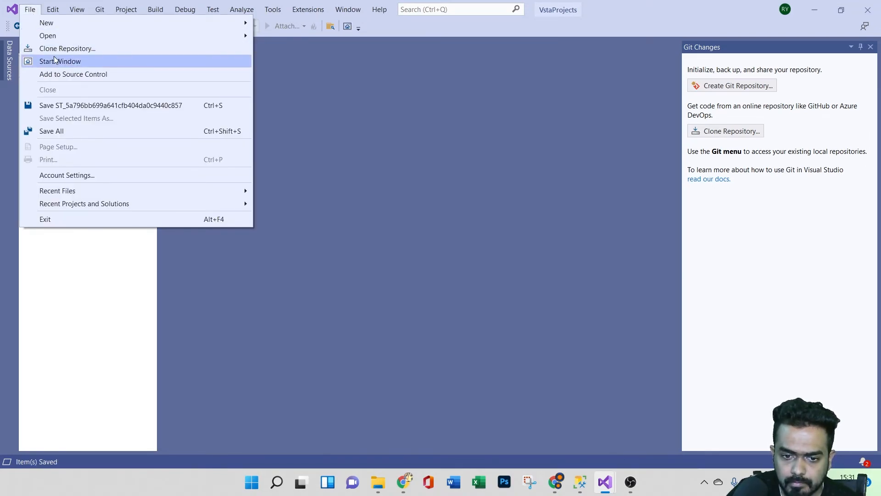
{"action": "left_click", "coordinate": [39, 217]}
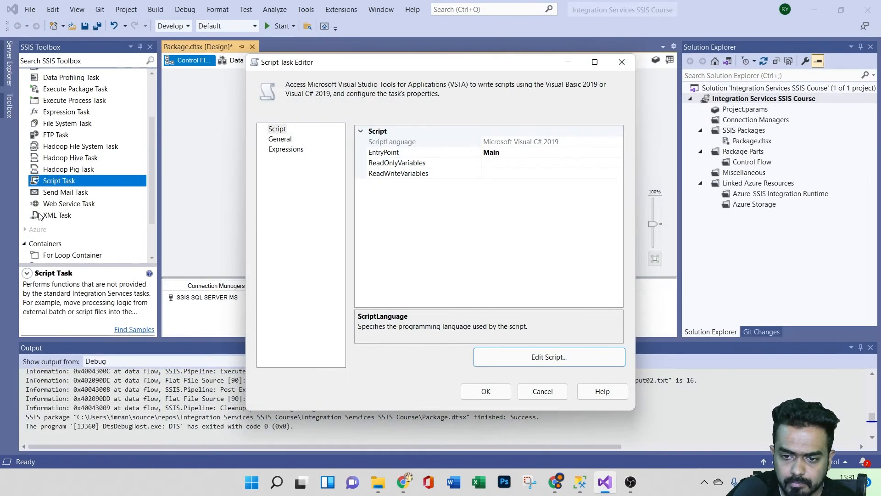
{"action": "left_click", "coordinate": [486, 390]}
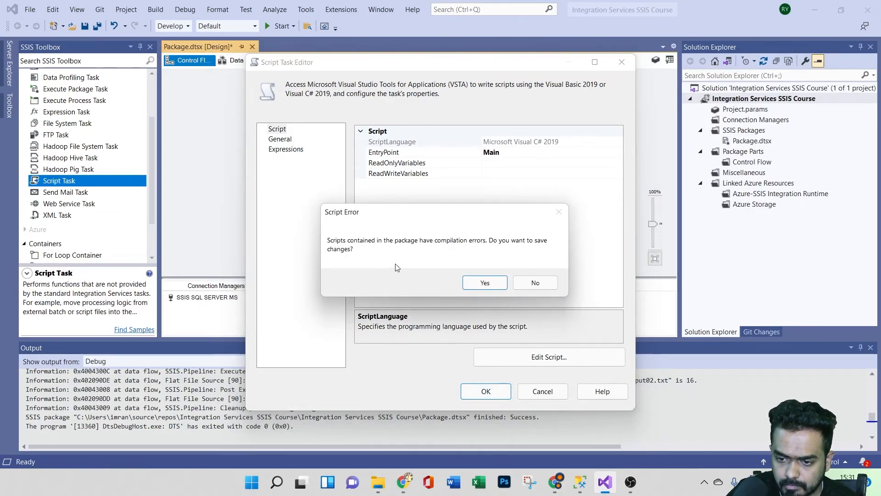
{"action": "left_click", "coordinate": [485, 282]}
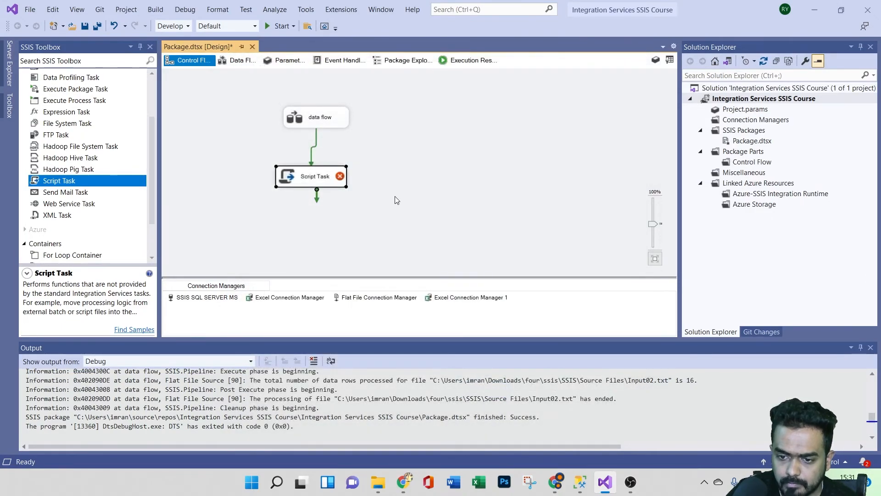
{"action": "double_click", "coordinate": [312, 180]}
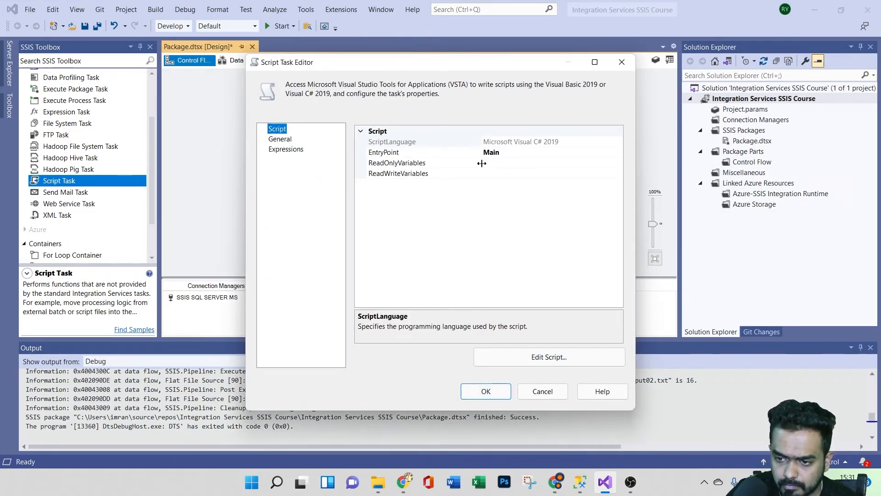
{"action": "left_click", "coordinate": [536, 152]}
{"action": "left_click", "coordinate": [535, 142]}
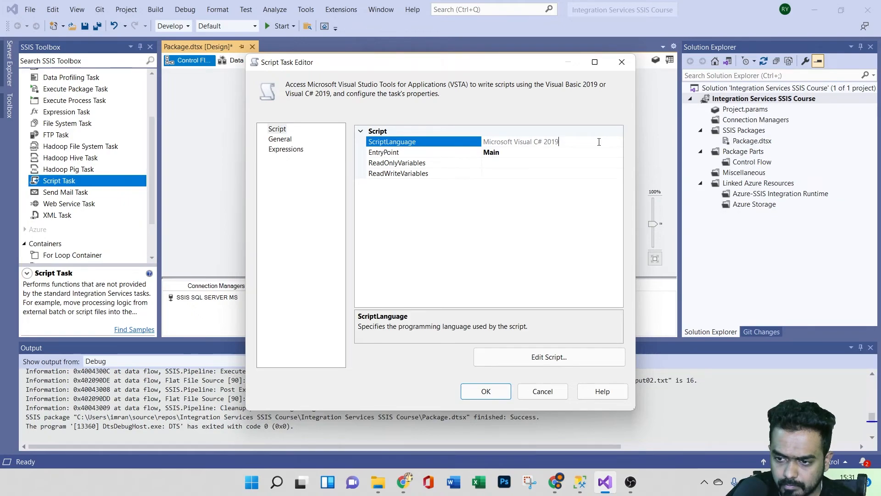
{"action": "left_click", "coordinate": [519, 354]}
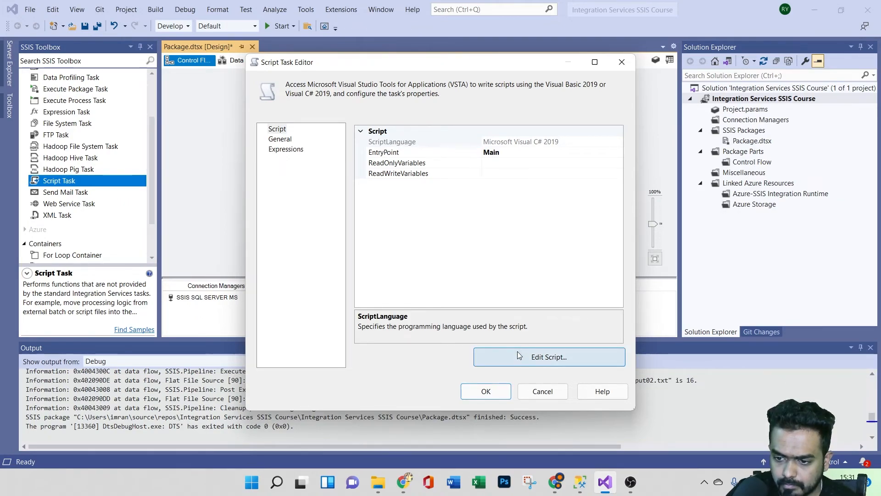
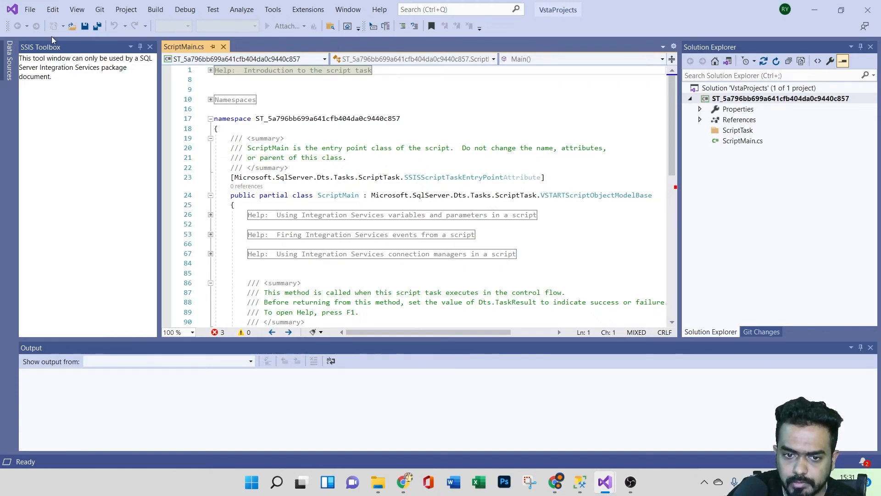
{"action": "left_click", "coordinate": [30, 10]}
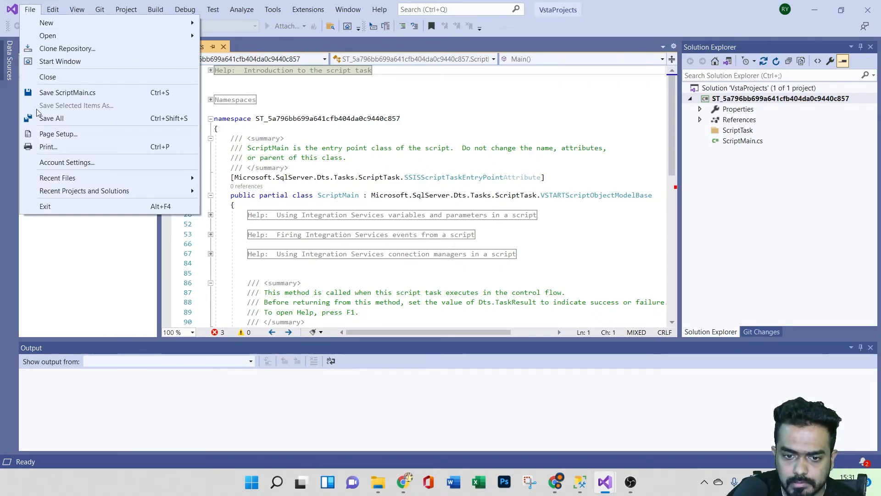
{"action": "left_click", "coordinate": [58, 200]}
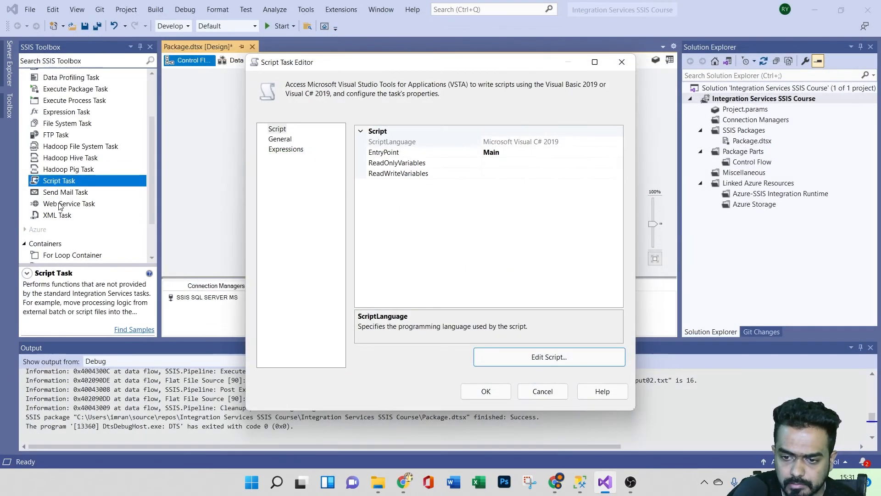
{"action": "left_click", "coordinate": [542, 391]}
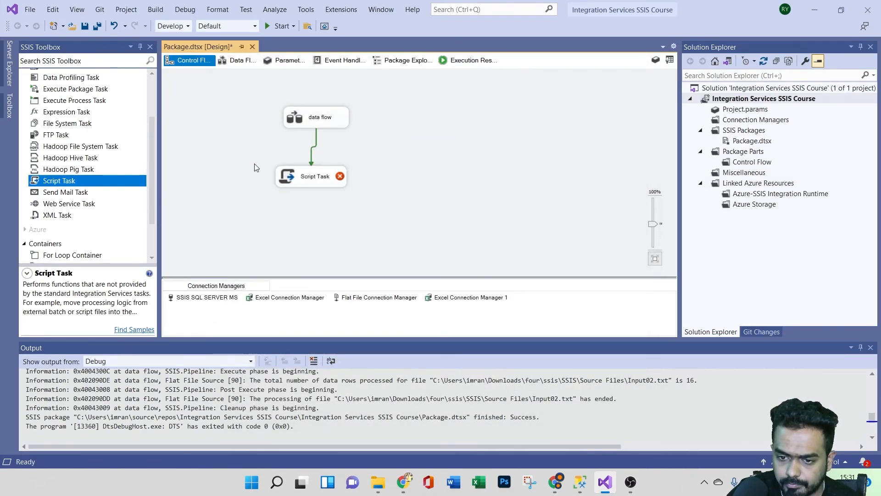
Step: Replace the faulty Script Task with a new Script Task below the data flow
{"action": "left_click", "coordinate": [286, 177]}
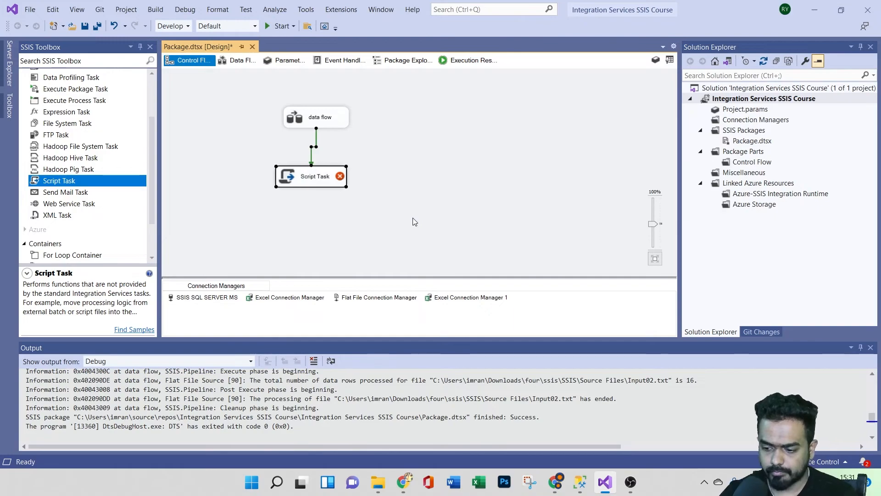
{"action": "key", "text": "Delete"}
{"action": "left_click_drag", "start_coordinate": [59, 180], "coordinate": [335, 186]}
{"action": "left_click", "coordinate": [324, 123]}
Step: Choose Microsoft Visual Basic 2019 as the new Script Task's language and open its script for editing
{"action": "double_click", "coordinate": [350, 191]}
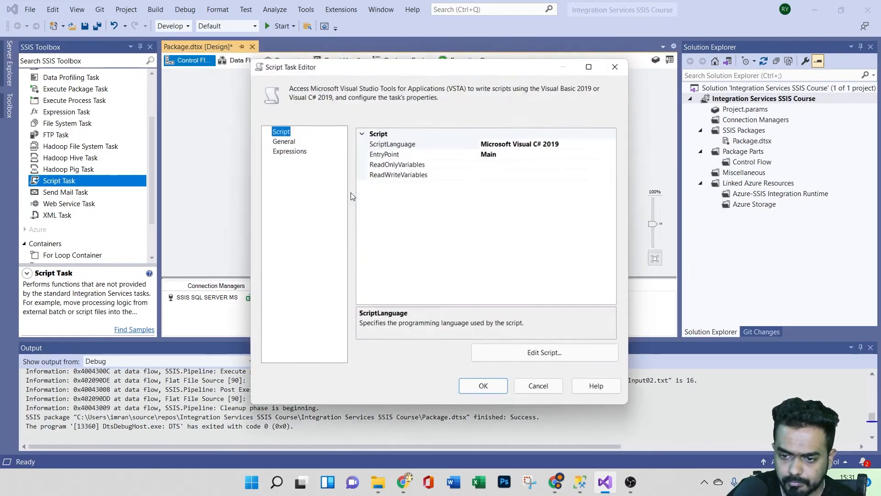
{"action": "left_click", "coordinate": [550, 143]}
{"action": "left_click", "coordinate": [617, 141]}
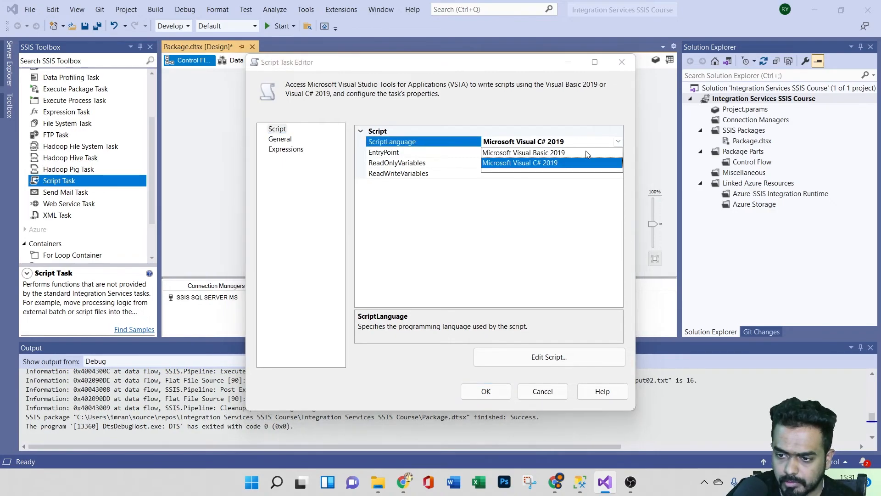
{"action": "left_click", "coordinate": [524, 153]}
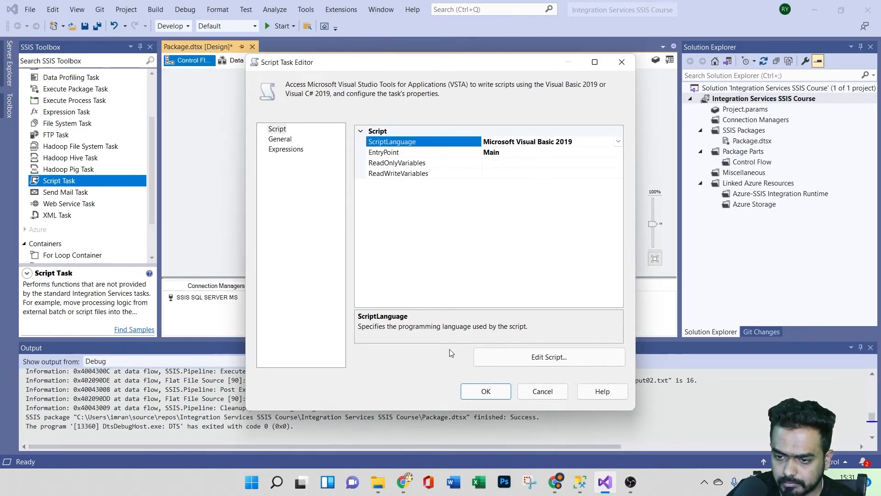
{"action": "left_click", "coordinate": [484, 357]}
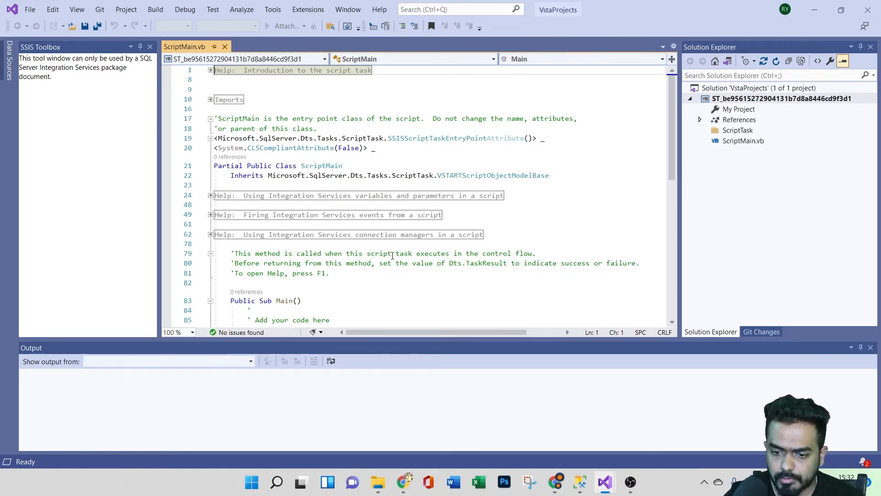
Step: Start a MsgBox call on Dts.Variables on a new line below the "Add your code here" comment in Main
{"action": "scroll", "coordinate": [413, 248], "scroll_direction": "down", "scroll_amount": 2}
{"action": "scroll", "coordinate": [386, 259], "scroll_direction": "down", "scroll_amount": 1}
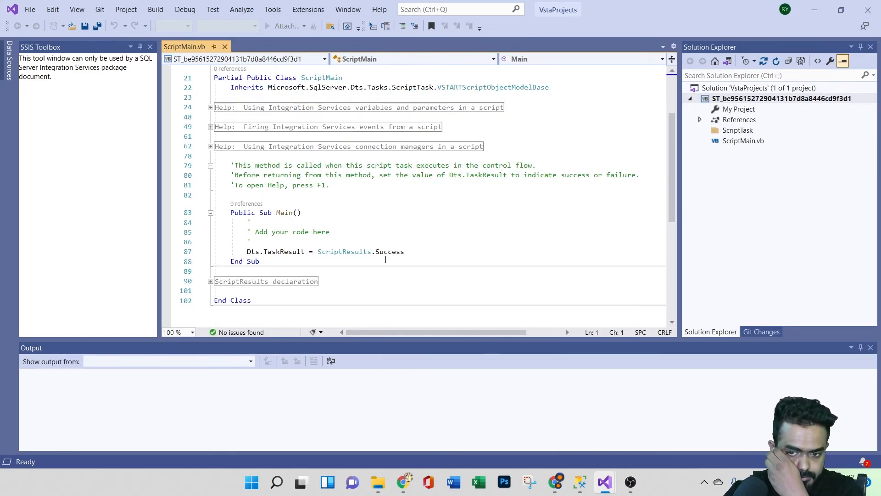
{"action": "left_click", "coordinate": [260, 242]}
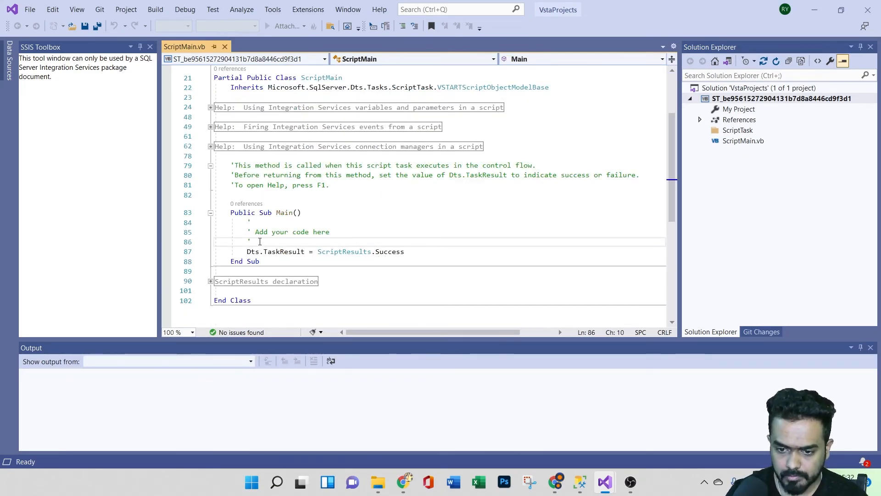
{"action": "key", "text": "Return"}
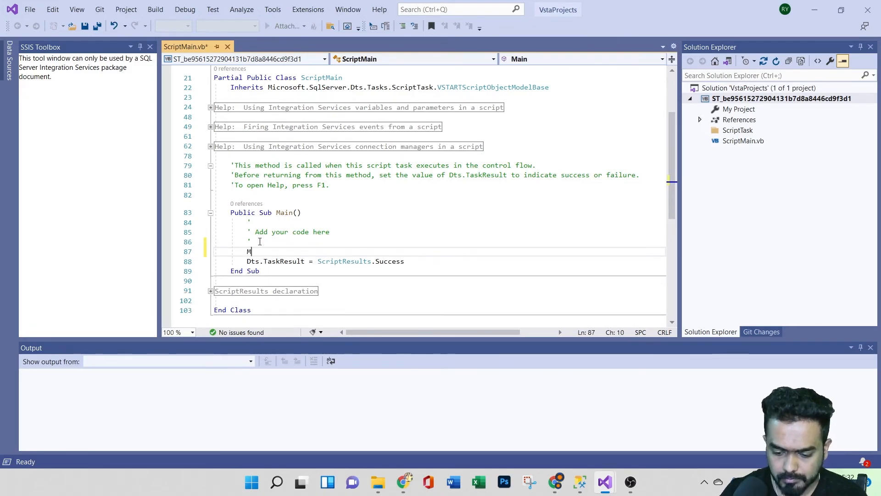
{"action": "type", "text": "Msg"}
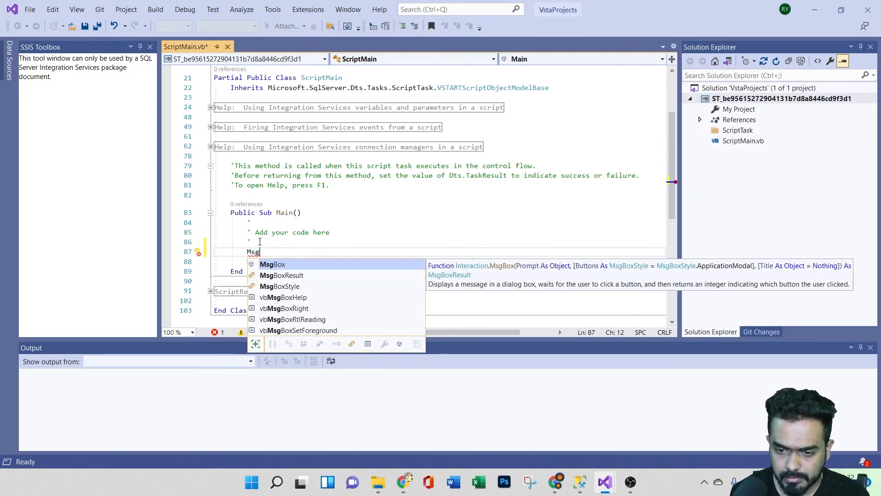
{"action": "key", "text": "Tab"}
{"action": "type", "text": "(D"}
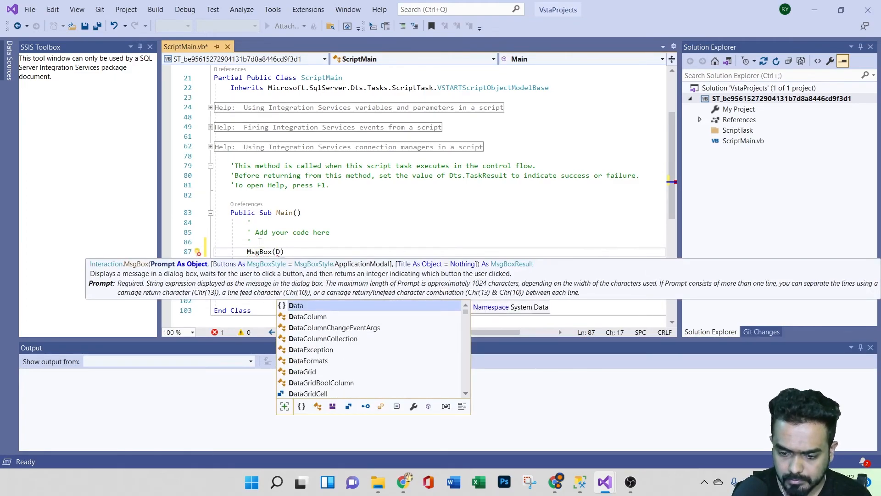
{"action": "type", "text": "ts"}
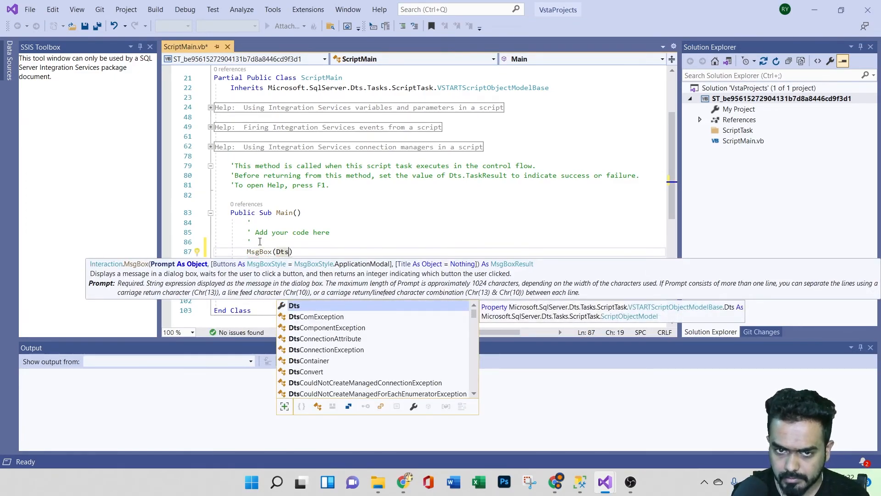
{"action": "type", "text": ".V"}
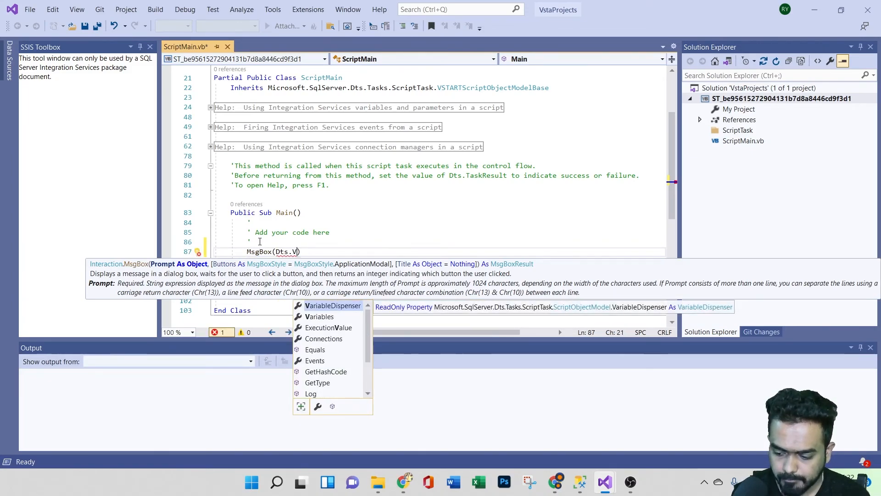
{"action": "key", "text": "Down"}
{"action": "key", "text": "Tab"}
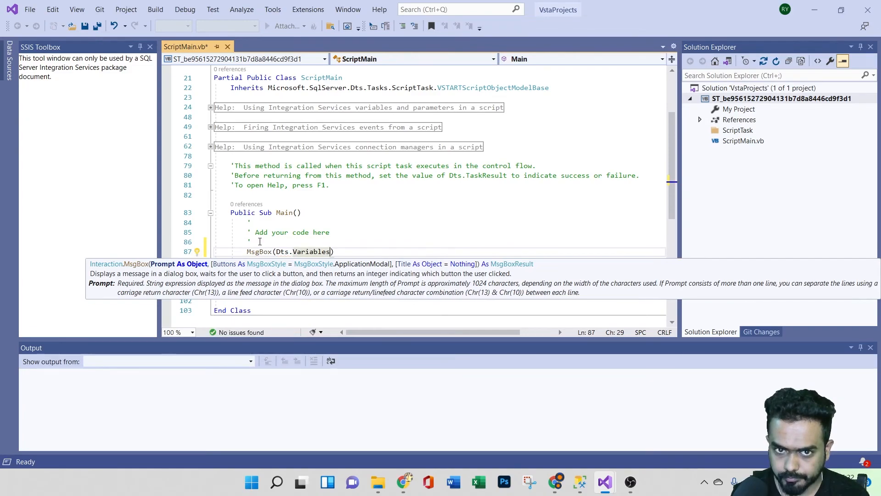
Step: Complete the message box argument as Dts.Variables("NumberOfRows").Value.ToString, keeping the call on one line
{"action": "type", "text": "(\""}
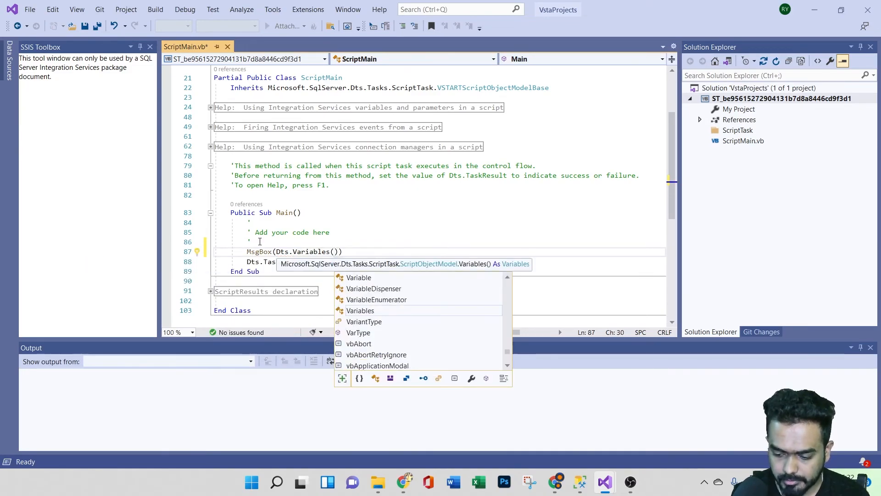
{"action": "type", "text": "Num"}
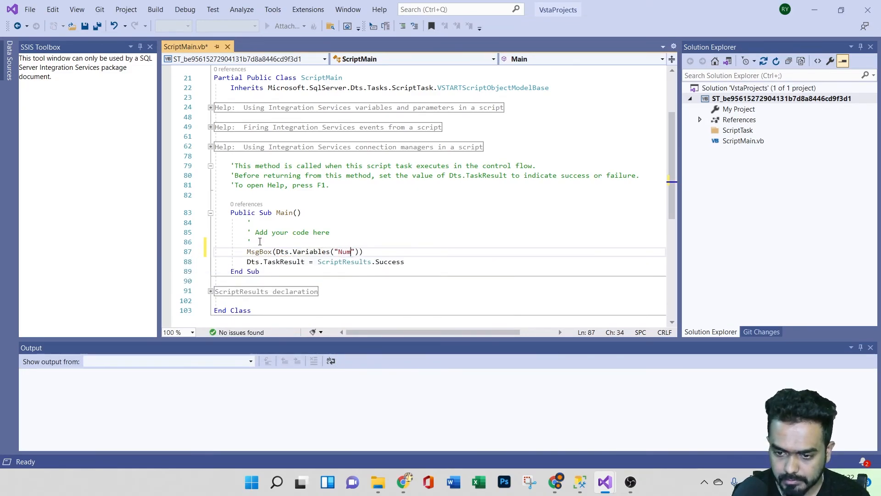
{"action": "type", "text": "berO"}
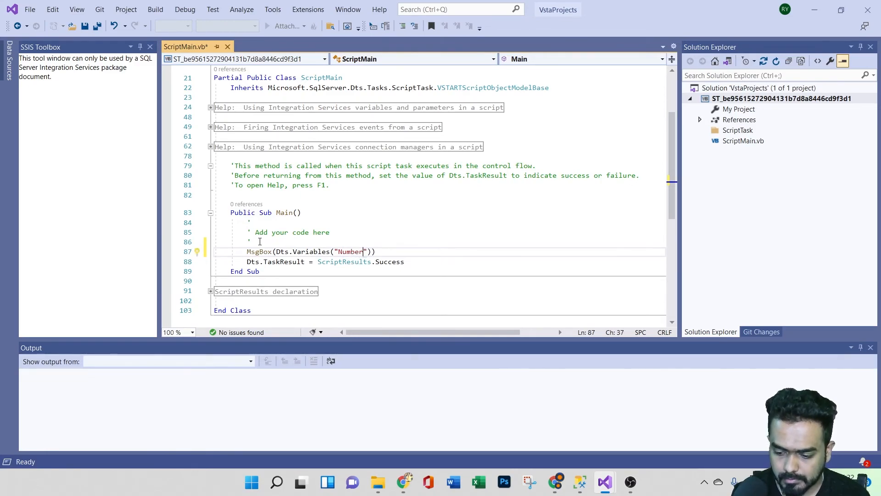
{"action": "type", "text": "fRows\")"}
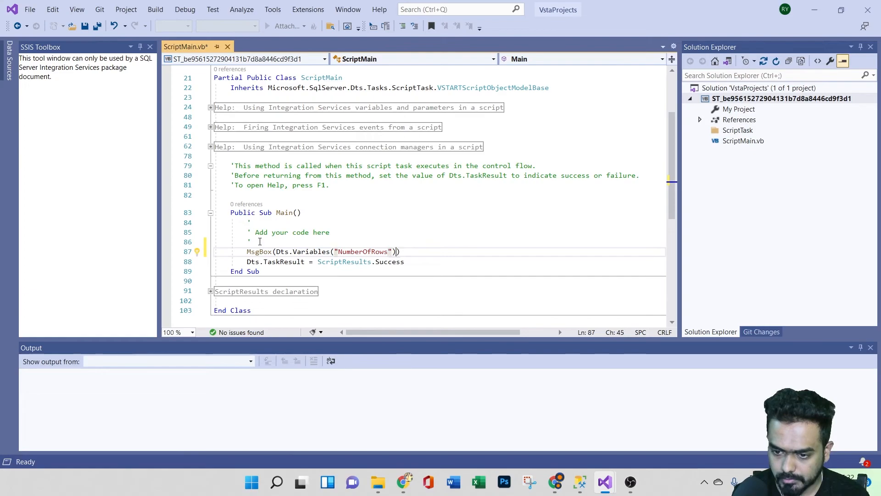
{"action": "type", "text": ".Value"}
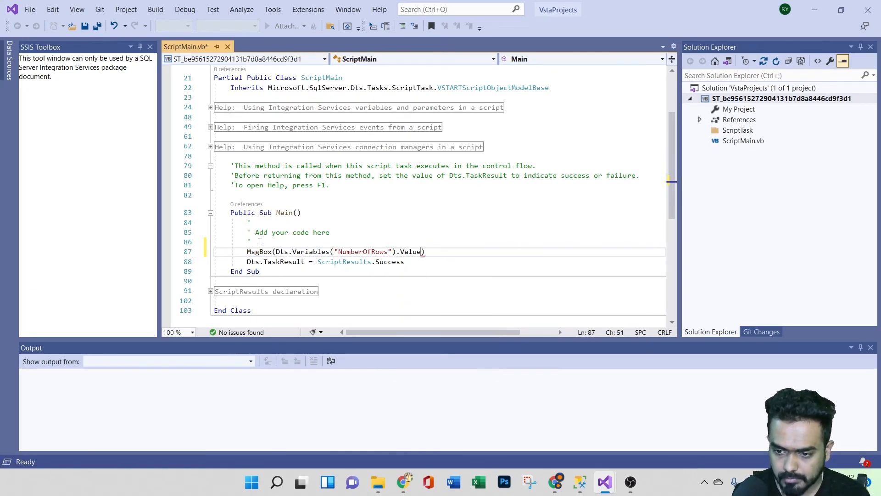
{"action": "key", "text": "Tab"}
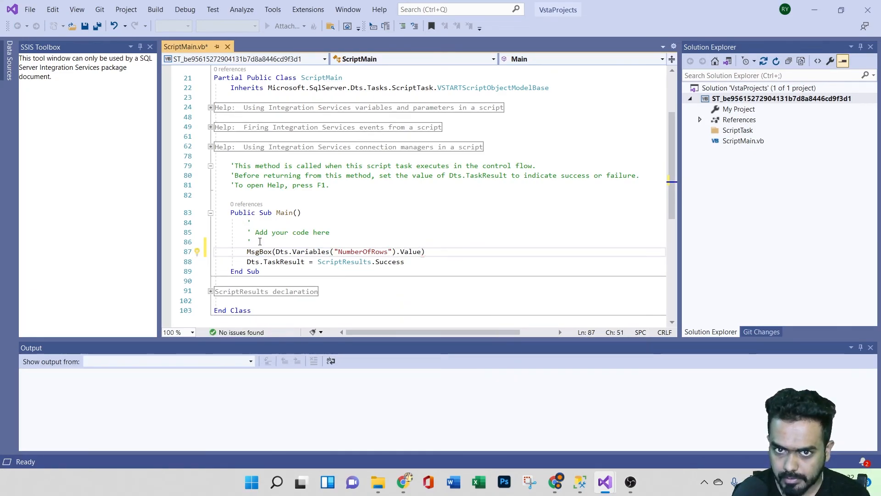
{"action": "type", "text": ".ToString"}
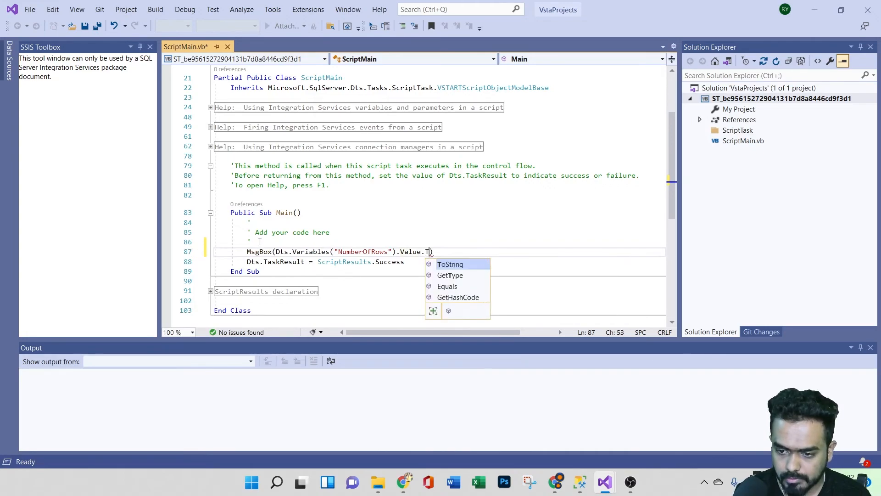
{"action": "key", "text": "Return"}
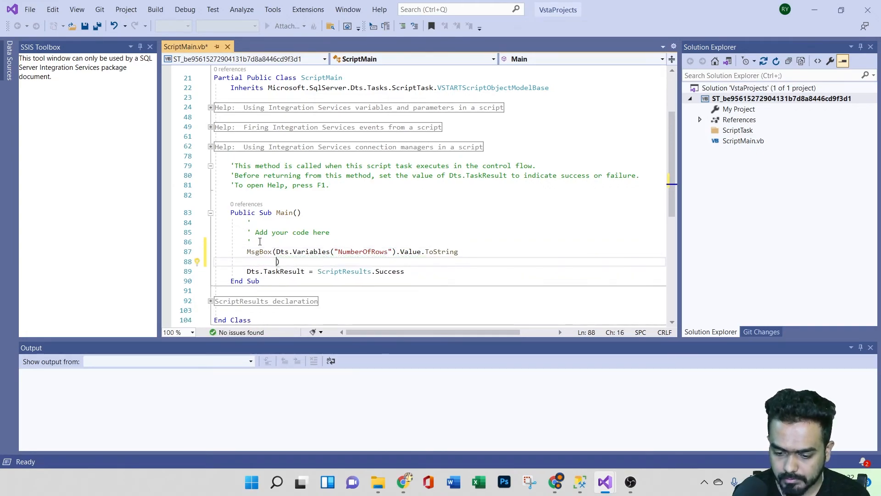
{"action": "key", "text": "ctrl+z"}
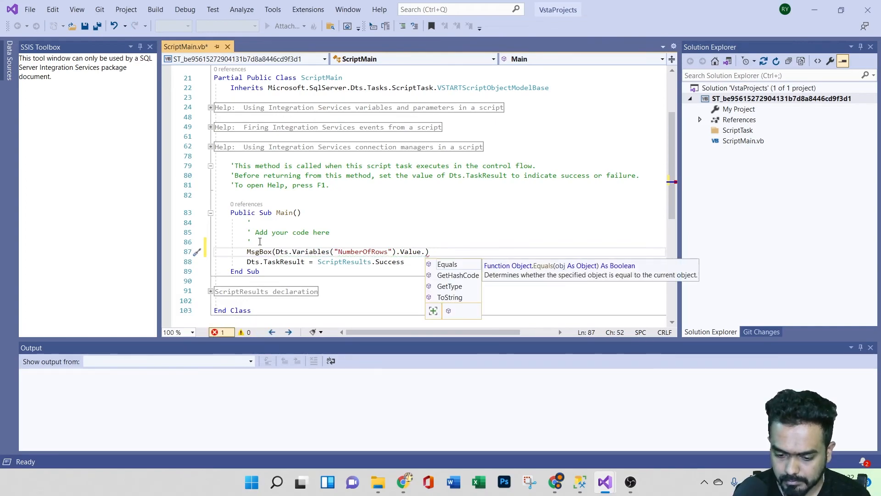
{"action": "key", "text": "Down"}
{"action": "key", "text": "Down"}
{"action": "key", "text": "Down"}
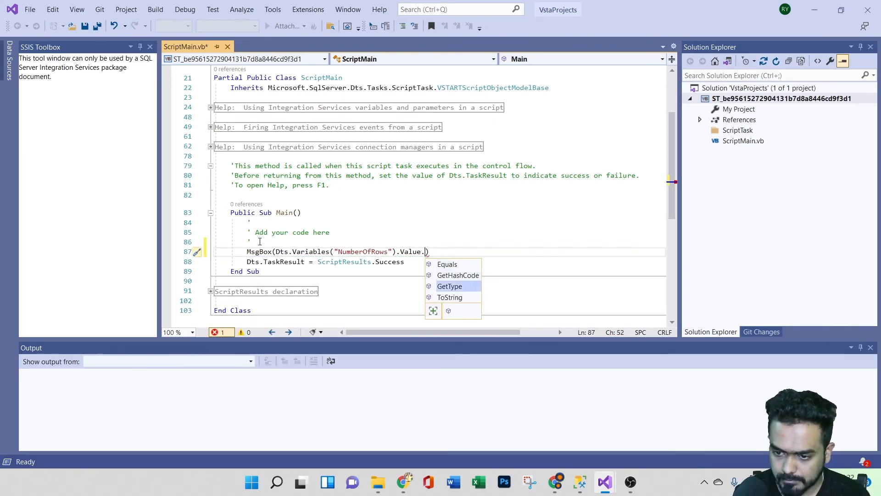
{"action": "key", "text": "Tab"}
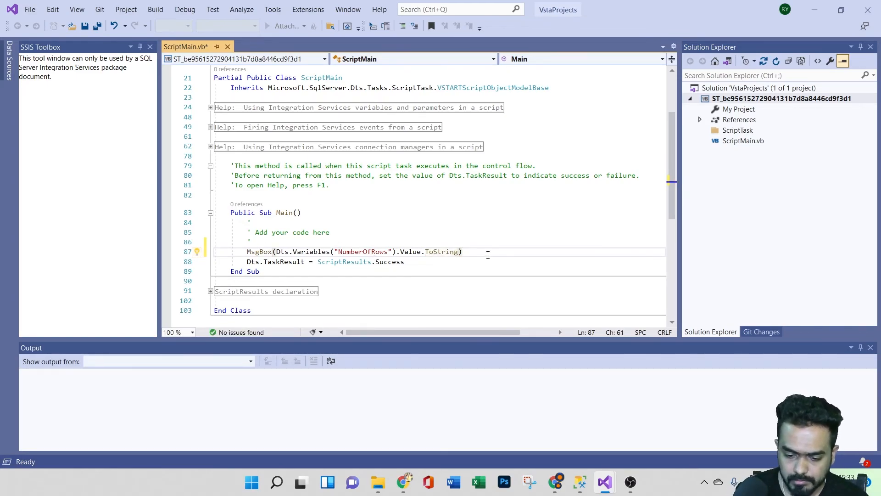
Step: Save ScriptMain.vb, exit the script project, and accept the Script Task's changes
{"action": "key", "text": "ctrl+s"}
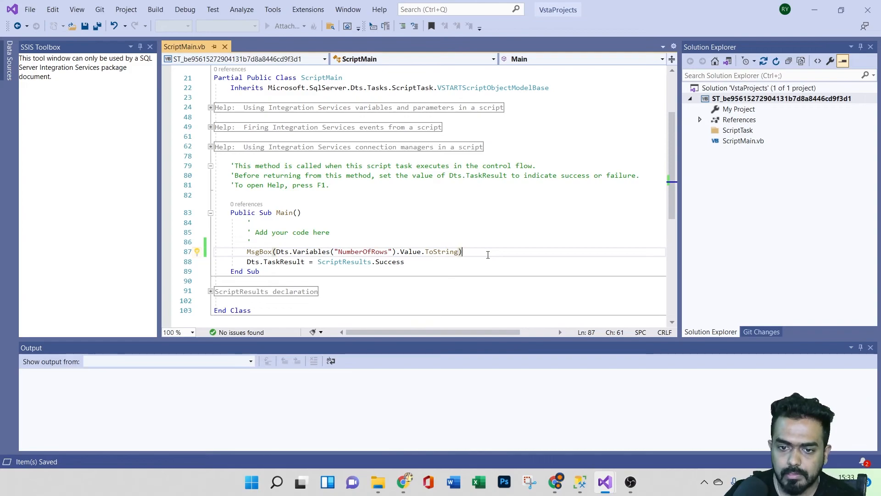
{"action": "left_click", "coordinate": [29, 9]}
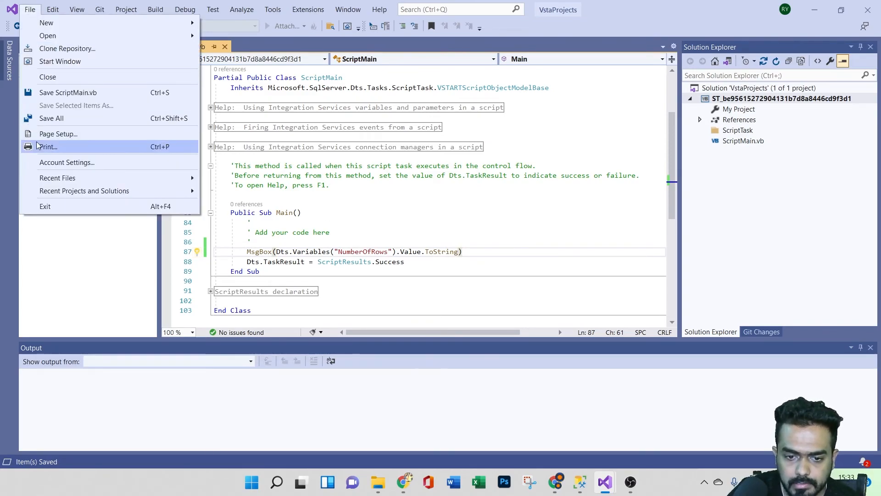
{"action": "left_click", "coordinate": [49, 203]}
{"action": "left_click", "coordinate": [488, 391]}
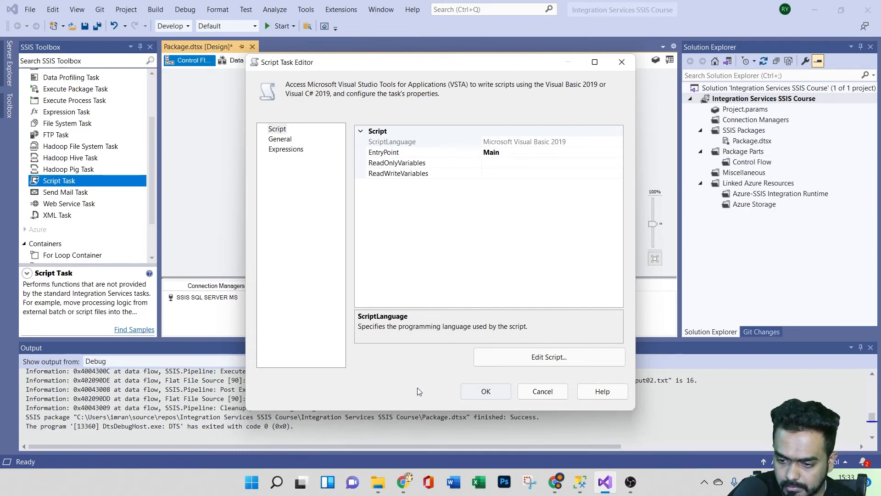
{"action": "left_click", "coordinate": [480, 391]}
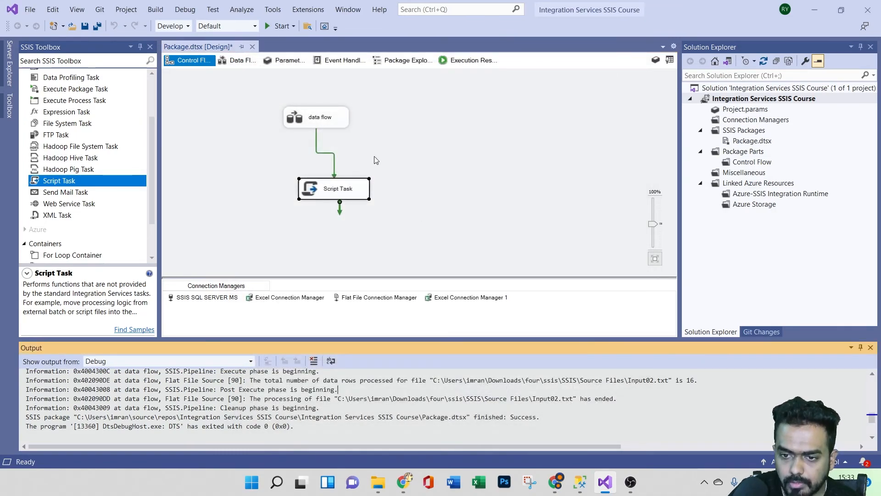
Step: Run the package to test the Script Task, check the runtime error details, and return to design mode
{"action": "left_click", "coordinate": [278, 26]}
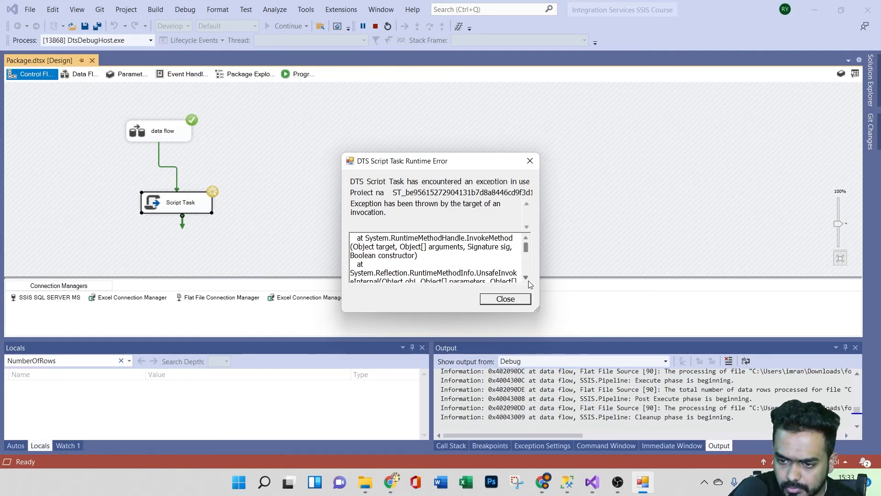
{"action": "scroll", "coordinate": [443, 263], "scroll_direction": "down", "scroll_amount": 5}
{"action": "scroll", "coordinate": [443, 263], "scroll_direction": "up", "scroll_amount": 5}
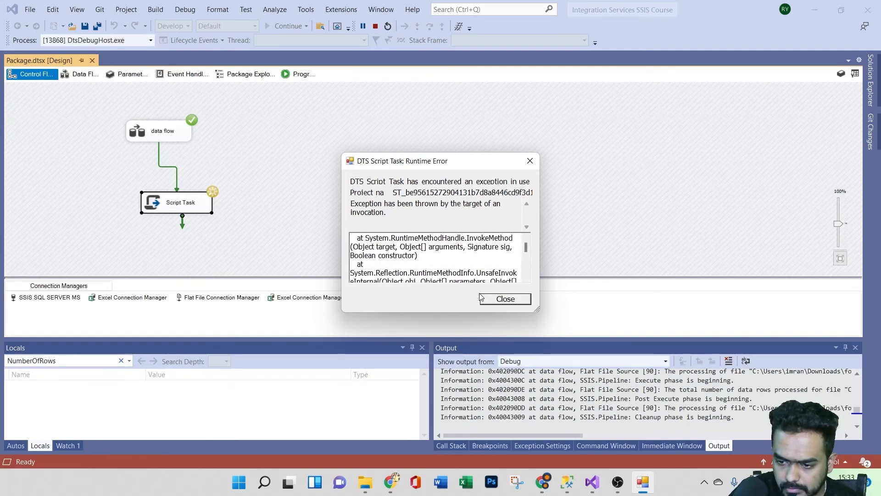
{"action": "left_click", "coordinate": [505, 298]}
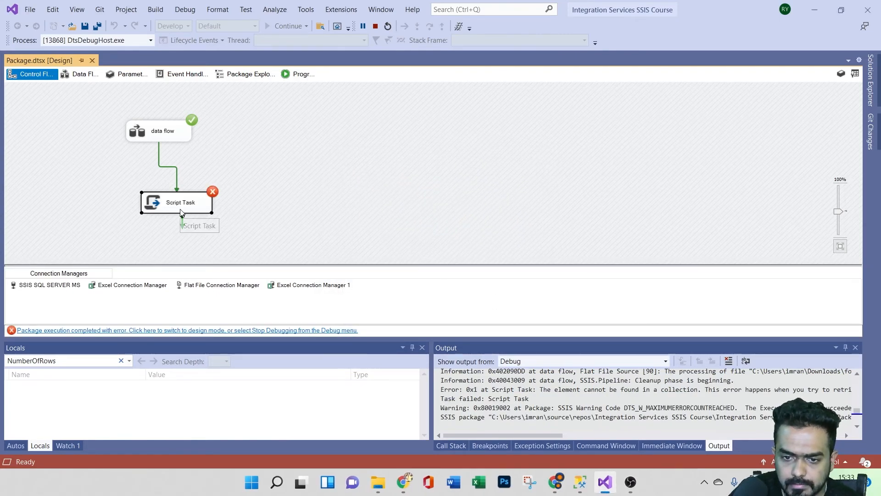
{"action": "left_click", "coordinate": [209, 330]}
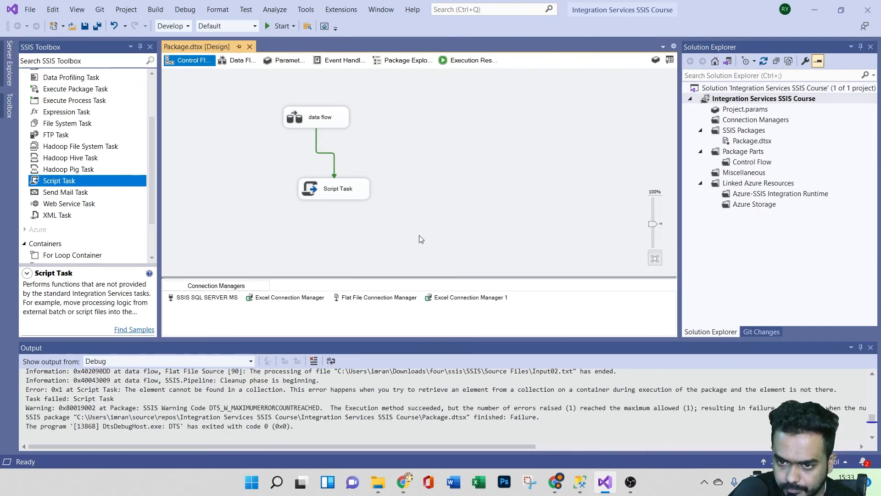
Step: Examine the Row Count transformation's place in the data flow and its link to the Script Task in the control flow
{"action": "left_click", "coordinate": [342, 192]}
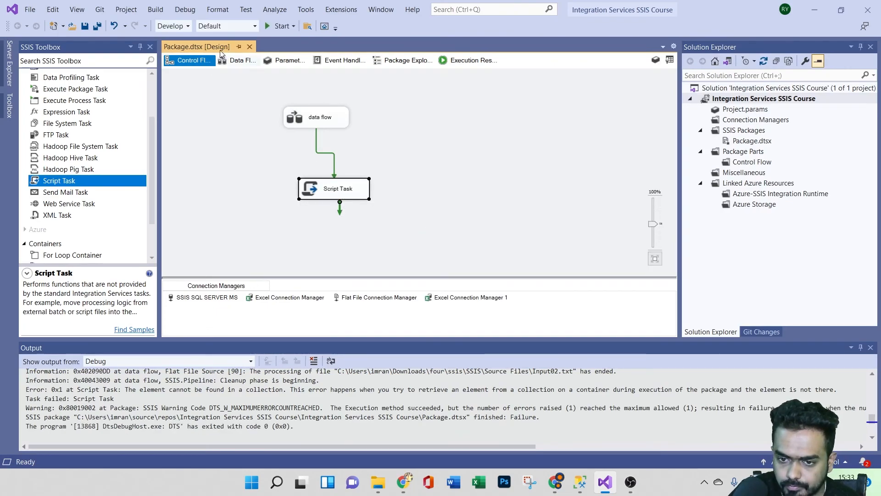
{"action": "left_click", "coordinate": [238, 60]}
{"action": "scroll", "coordinate": [453, 250], "scroll_direction": "down", "scroll_amount": 2}
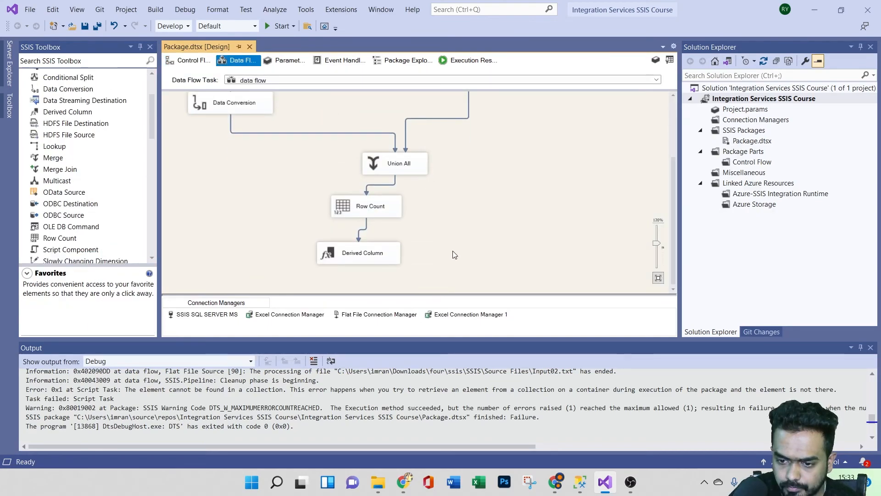
{"action": "scroll", "coordinate": [453, 245], "scroll_direction": "up", "scroll_amount": 3}
{"action": "scroll", "coordinate": [452, 249], "scroll_direction": "down", "scroll_amount": 1}
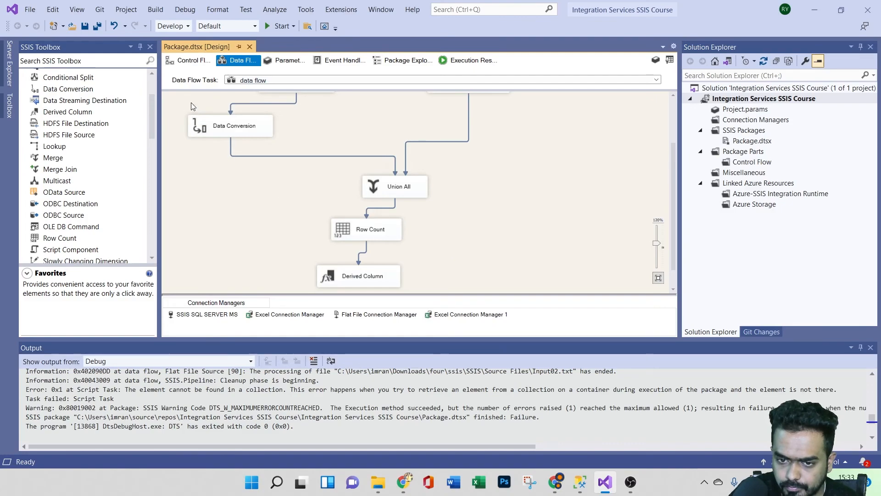
{"action": "left_click", "coordinate": [386, 238]}
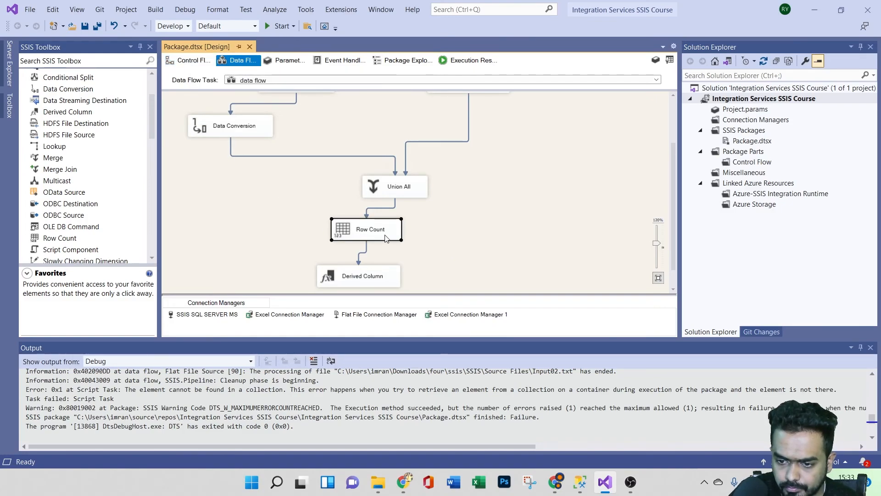
{"action": "left_click", "coordinate": [189, 63]}
{"action": "left_click", "coordinate": [337, 191]}
{"action": "left_click", "coordinate": [321, 126]}
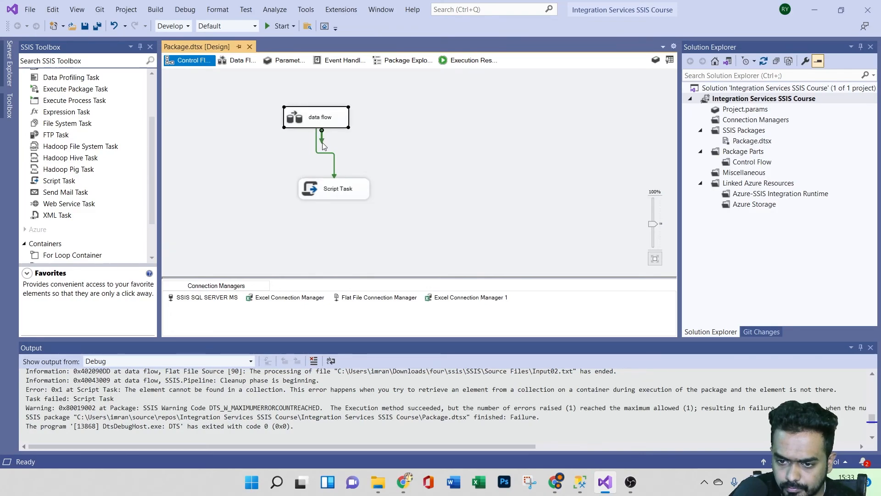
Step: Open the Script Task's settings and examine its general properties, script language and entry point
{"action": "double_click", "coordinate": [344, 195]}
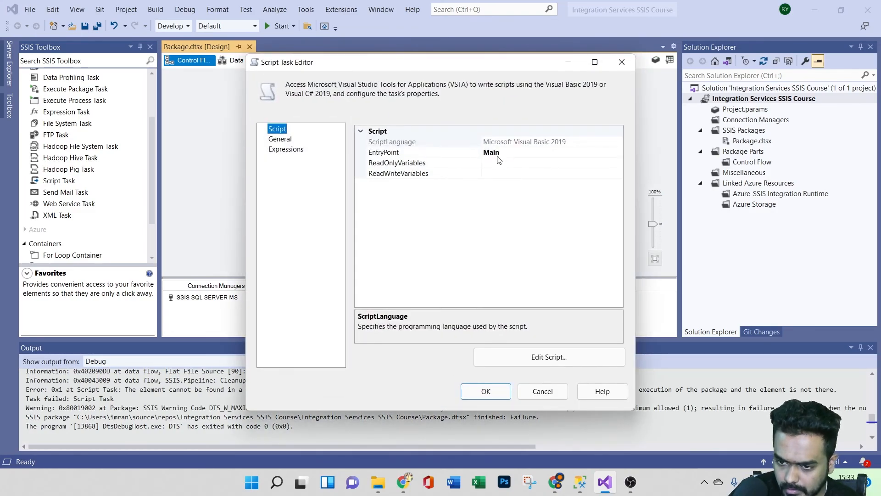
{"action": "left_click", "coordinate": [280, 139]}
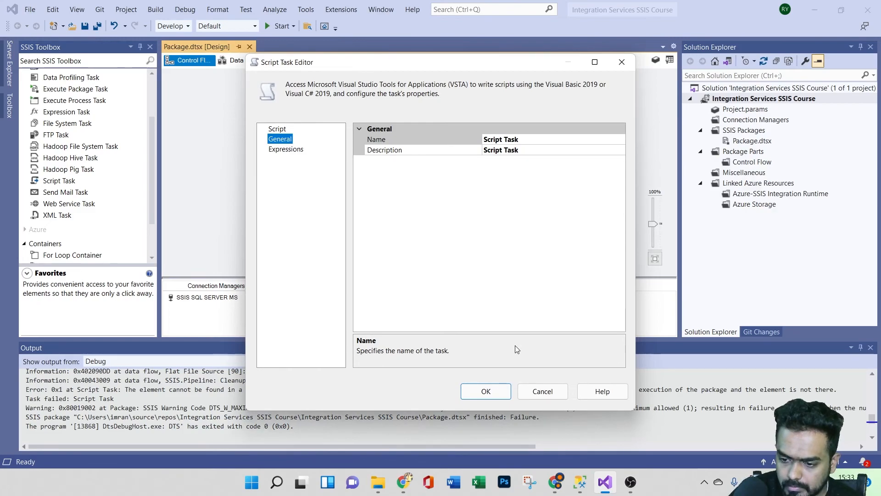
{"action": "left_click", "coordinate": [281, 131]}
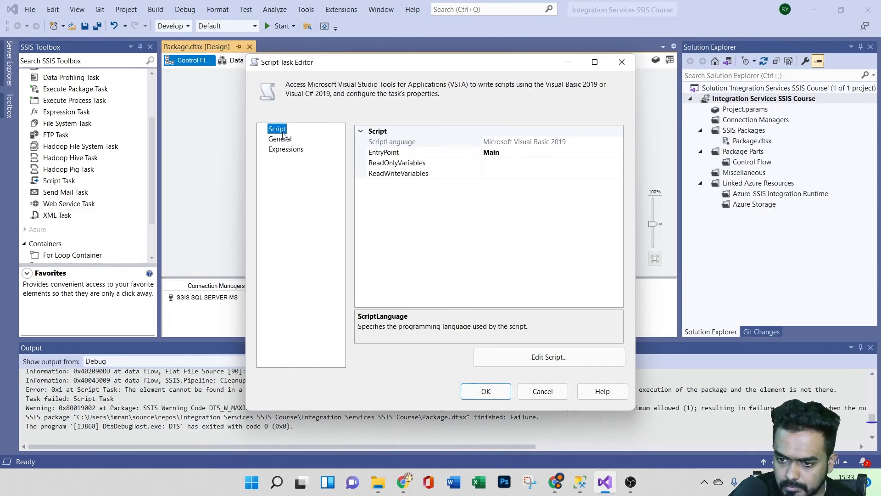
{"action": "left_click", "coordinate": [523, 142]}
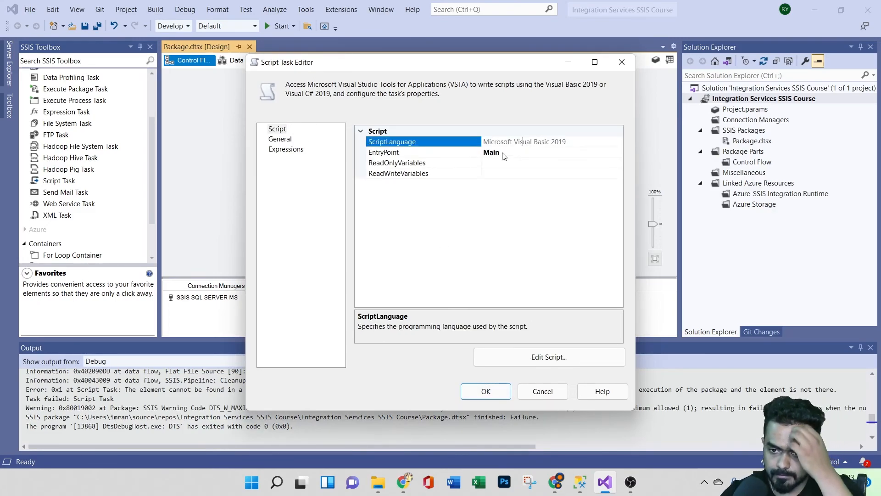
{"action": "left_click", "coordinate": [587, 143]}
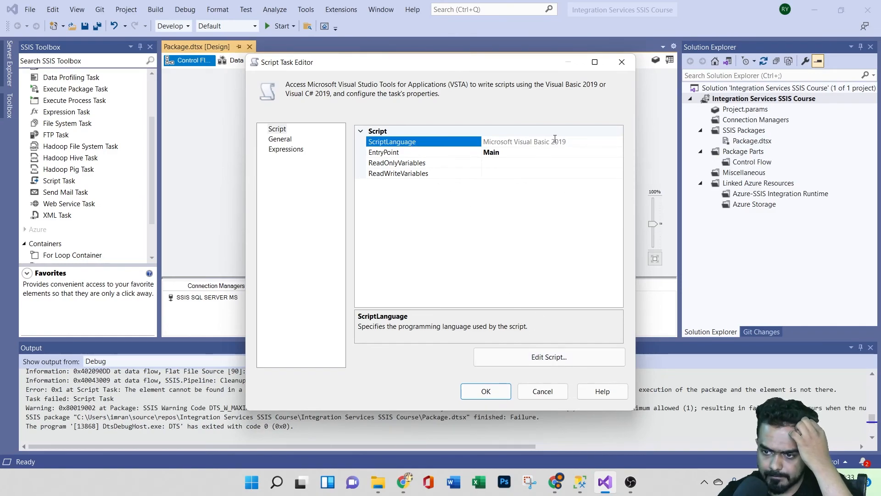
{"action": "left_click", "coordinate": [447, 153]}
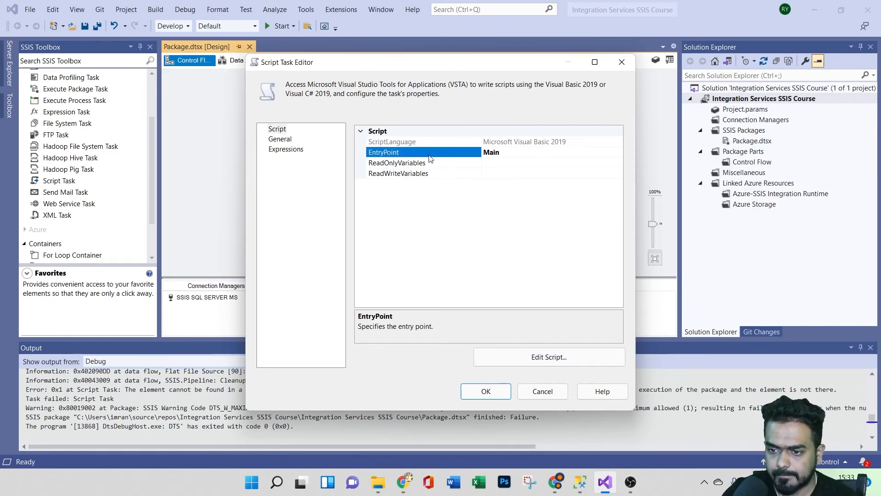
Step: Copy the MsgBox line for NumberOfRows from Main in the Script Task's code and exit the script project
{"action": "left_click", "coordinate": [531, 357]}
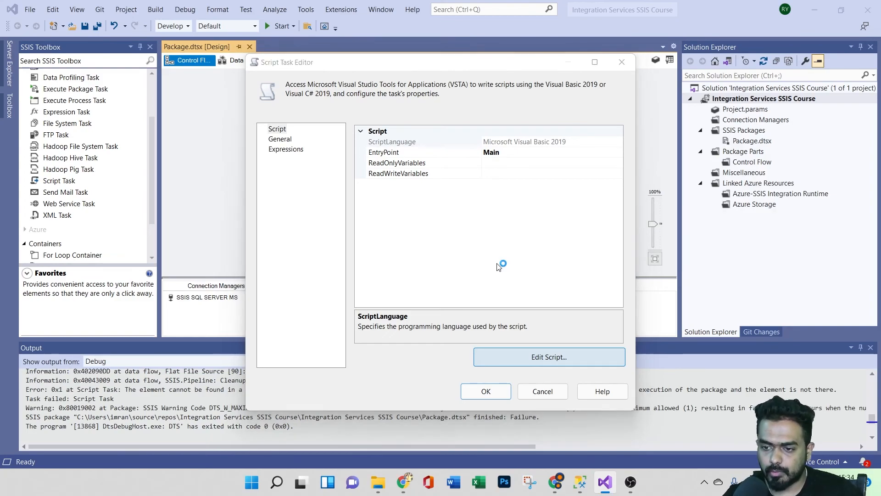
{"action": "scroll", "coordinate": [422, 274], "scroll_direction": "down", "scroll_amount": 3}
{"action": "scroll", "coordinate": [422, 275], "scroll_direction": "down", "scroll_amount": 1}
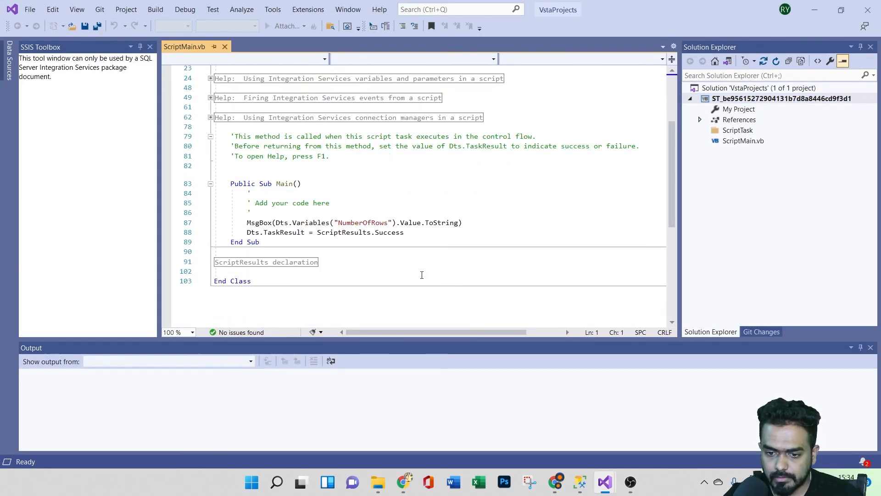
{"action": "scroll", "coordinate": [371, 247], "scroll_direction": "up", "scroll_amount": 3}
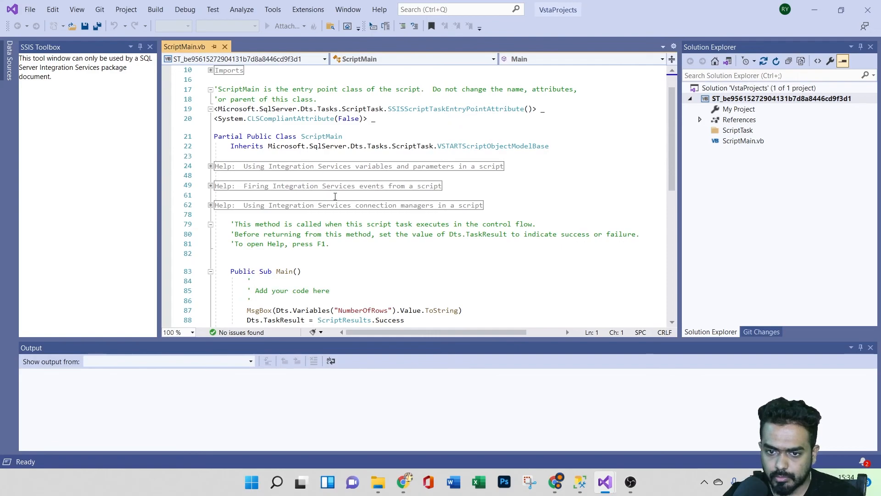
{"action": "scroll", "coordinate": [332, 193], "scroll_direction": "down", "scroll_amount": 2}
{"action": "left_click_drag", "start_coordinate": [464, 257], "coordinate": [242, 252]}
{"action": "right_click", "coordinate": [260, 252]}
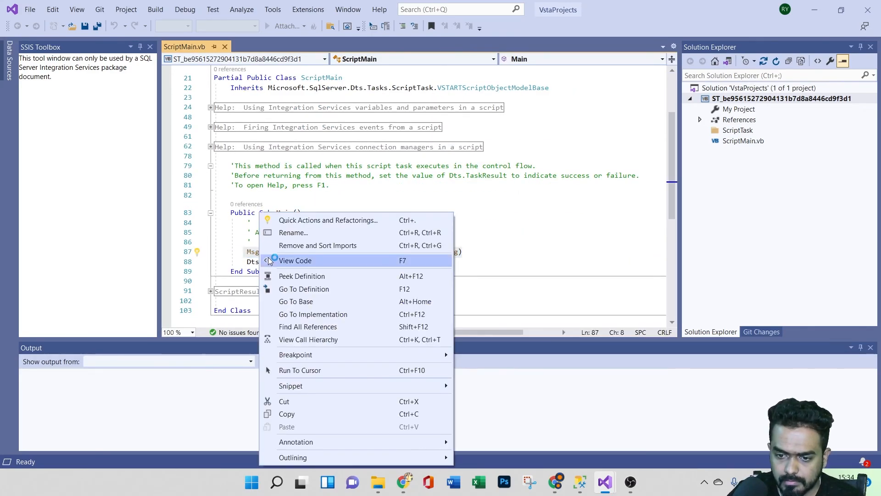
{"action": "left_click", "coordinate": [296, 412]}
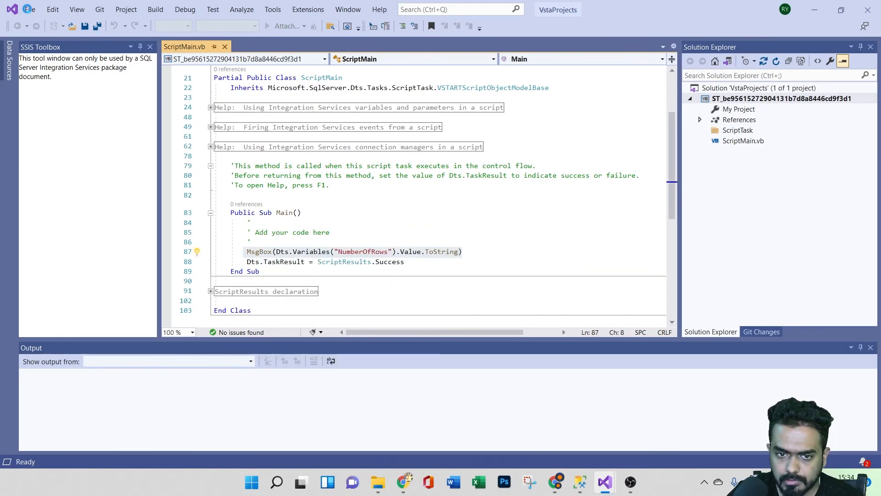
{"action": "left_click", "coordinate": [30, 10]}
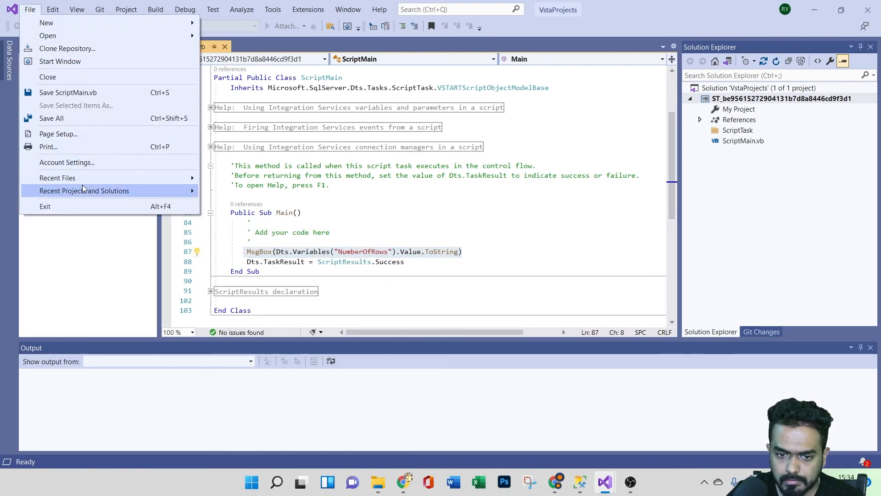
{"action": "left_click", "coordinate": [45, 206]}
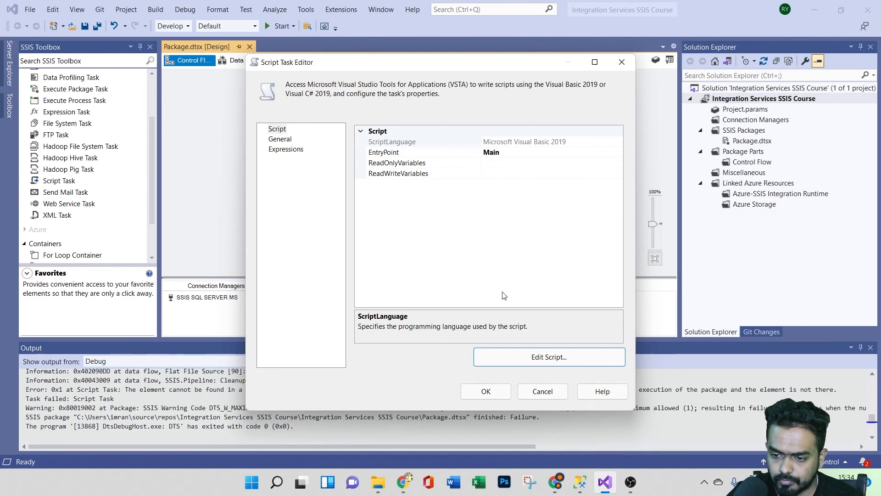
Step: Reopen the script to check its MsgBox line, exit the script project and accept the Script Task's settings
{"action": "left_click", "coordinate": [517, 358]}
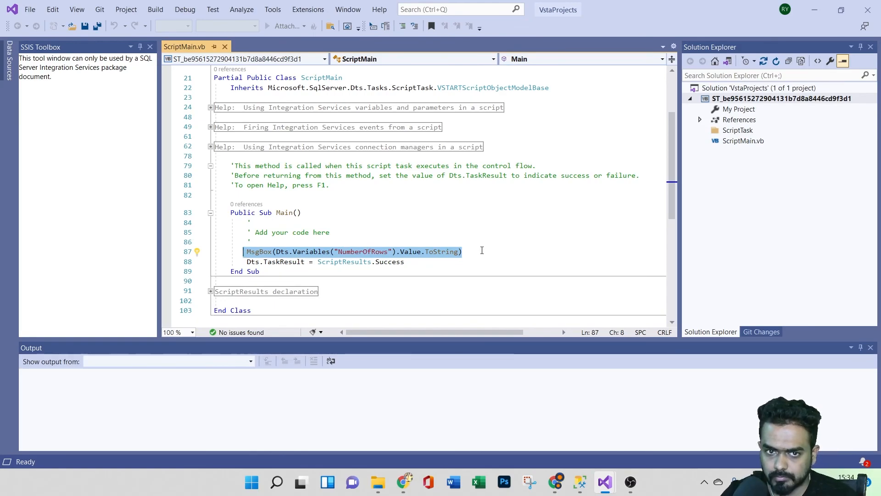
{"action": "left_click", "coordinate": [30, 9]}
{"action": "left_click", "coordinate": [61, 211]}
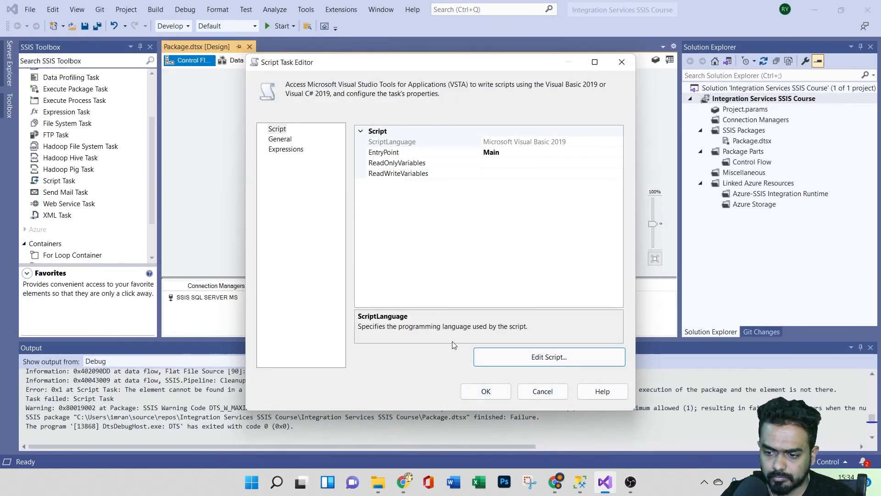
{"action": "left_click", "coordinate": [487, 393]}
Step: Run the package again and read through the Script Task's runtime error details
{"action": "right_click", "coordinate": [420, 139]}
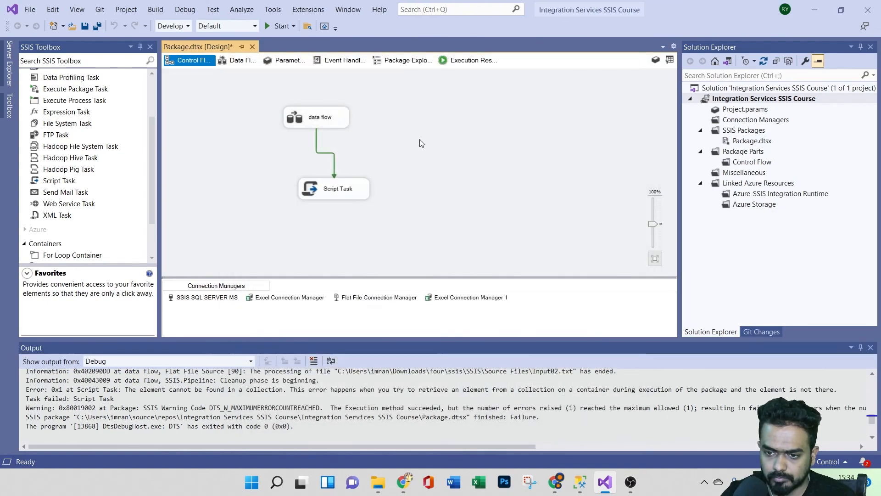
{"action": "left_click", "coordinate": [387, 139]}
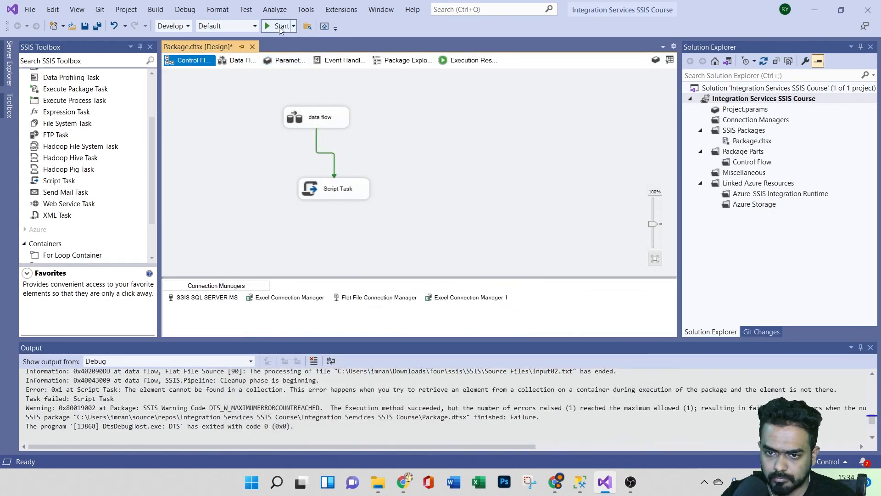
{"action": "left_click", "coordinate": [280, 27]}
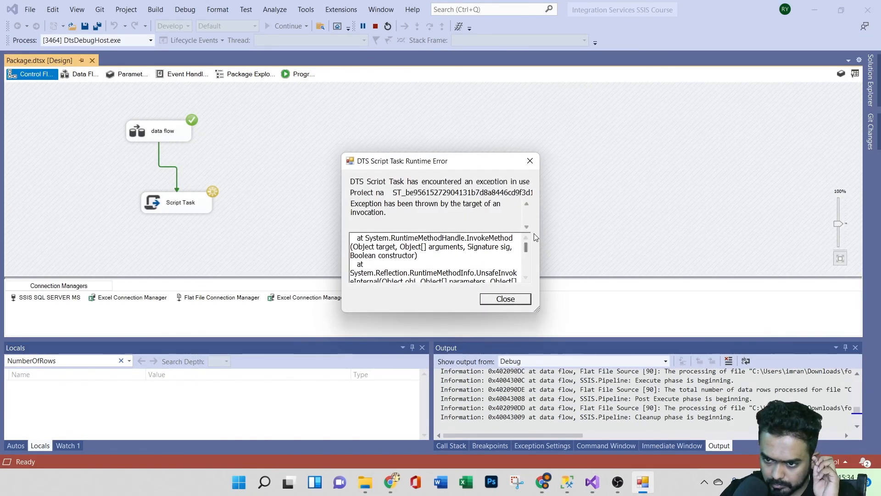
{"action": "left_click_drag", "start_coordinate": [538, 232], "coordinate": [633, 232]}
{"action": "scroll", "coordinate": [525, 250], "scroll_direction": "down", "scroll_amount": 3}
{"action": "scroll", "coordinate": [515, 252], "scroll_direction": "up", "scroll_amount": 3}
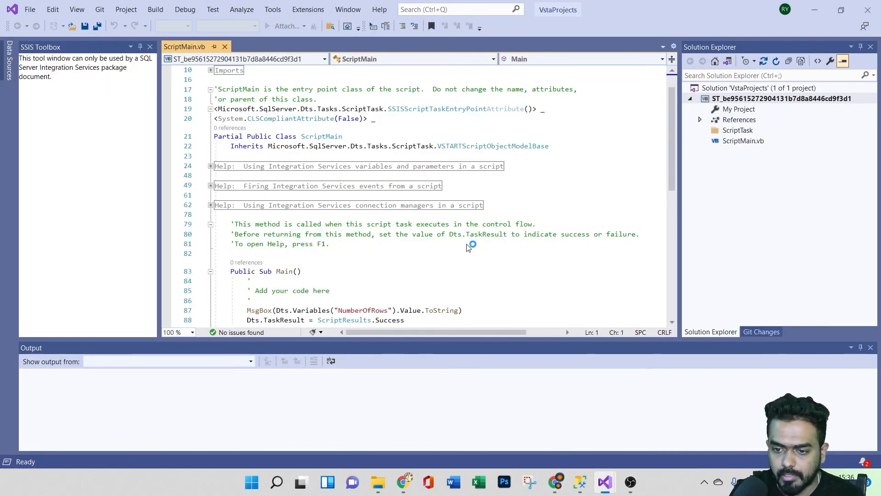
Step: Exit the script project, cancelling the Script Task's settings, and delete the Script Task from the control flow
{"action": "left_click", "coordinate": [30, 9]}
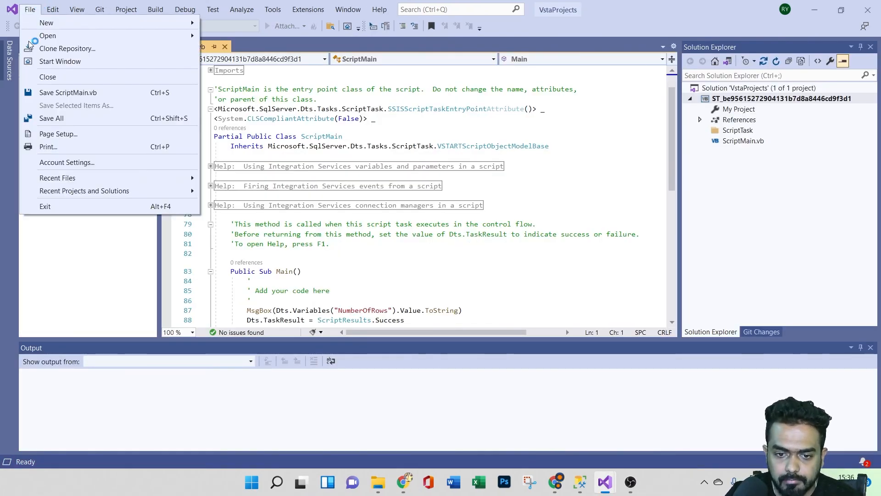
{"action": "left_click", "coordinate": [50, 206]}
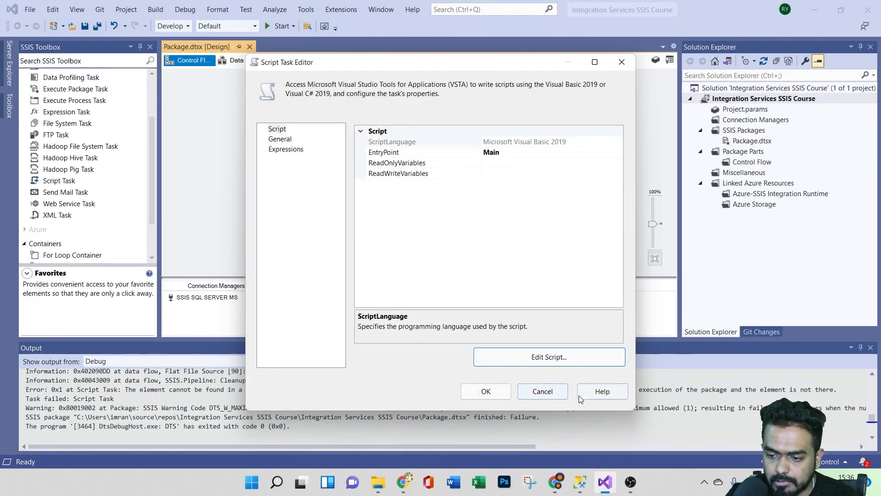
{"action": "left_click", "coordinate": [545, 394]}
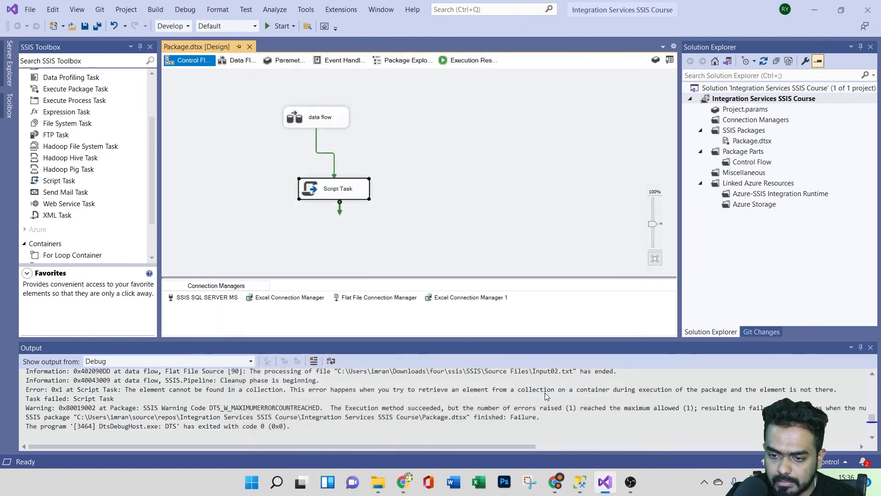
{"action": "left_click", "coordinate": [321, 189]}
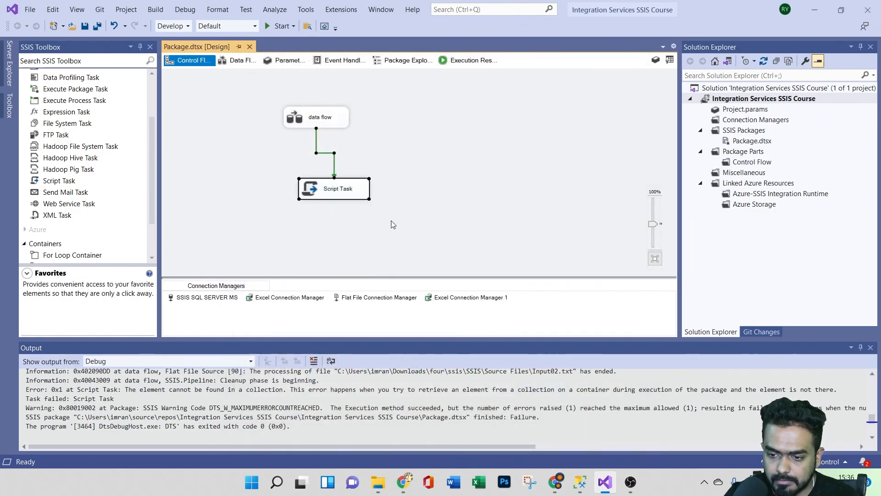
{"action": "key", "text": "Delete"}
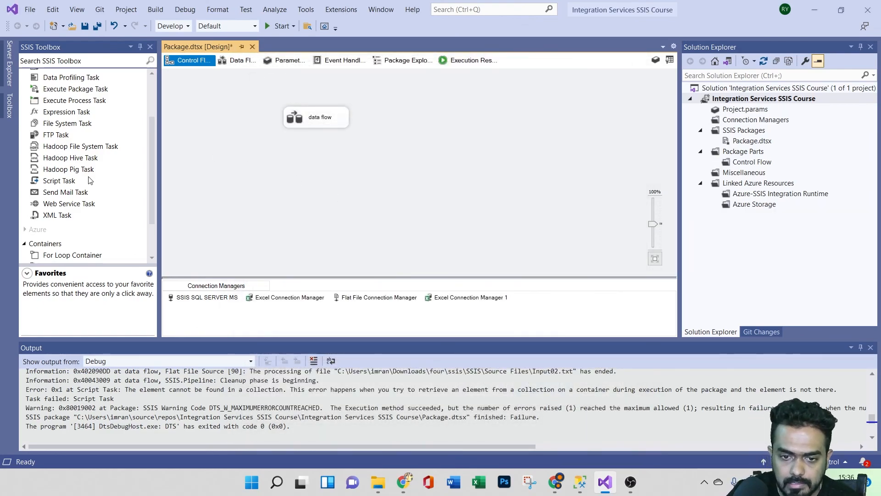
Step: Add a new Script Task below the data flow task and link the data flow to it
{"action": "left_click_drag", "start_coordinate": [67, 181], "coordinate": [297, 178]}
{"action": "left_click", "coordinate": [322, 116]}
{"action": "left_click", "coordinate": [323, 136]}
{"action": "left_click", "coordinate": [323, 121]}
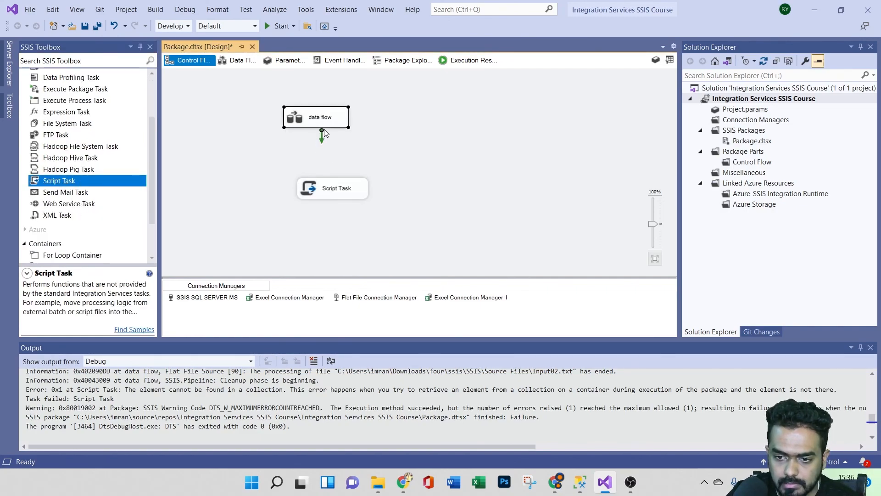
Step: Set the new Script Task's script language to Microsoft Visual Basic 2019
{"action": "double_click", "coordinate": [349, 192]}
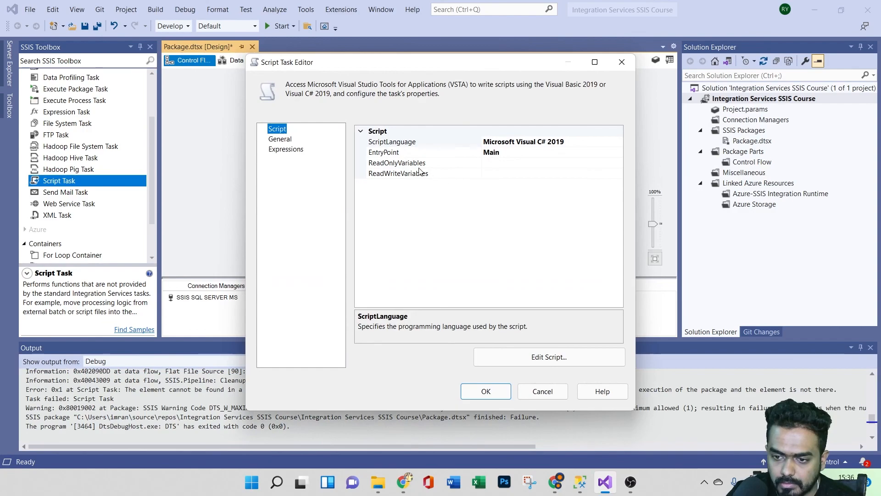
{"action": "left_click", "coordinate": [594, 144]}
{"action": "left_click", "coordinate": [617, 141]}
{"action": "left_click", "coordinate": [531, 153]}
Step: Assign User::NumberOfRows to the Script Task's ReadOnlyVariables
{"action": "left_click", "coordinate": [446, 164]}
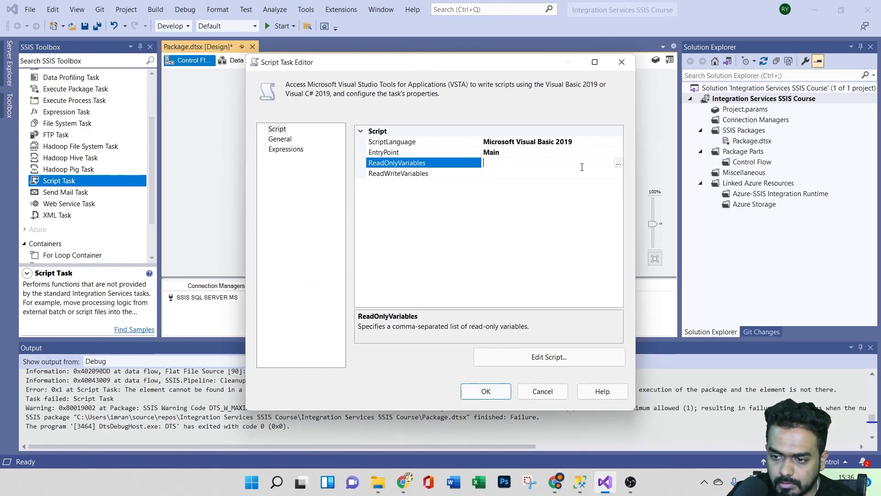
{"action": "left_click", "coordinate": [618, 163]}
{"action": "scroll", "coordinate": [172, 192], "scroll_direction": "down", "scroll_amount": 3}
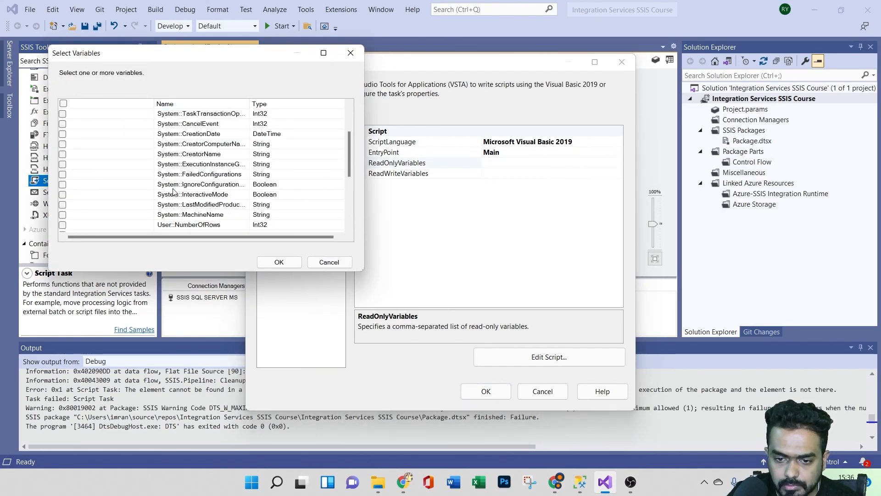
{"action": "scroll", "coordinate": [220, 192], "scroll_direction": "down", "scroll_amount": 3}
{"action": "scroll", "coordinate": [198, 168], "scroll_direction": "up", "scroll_amount": 1}
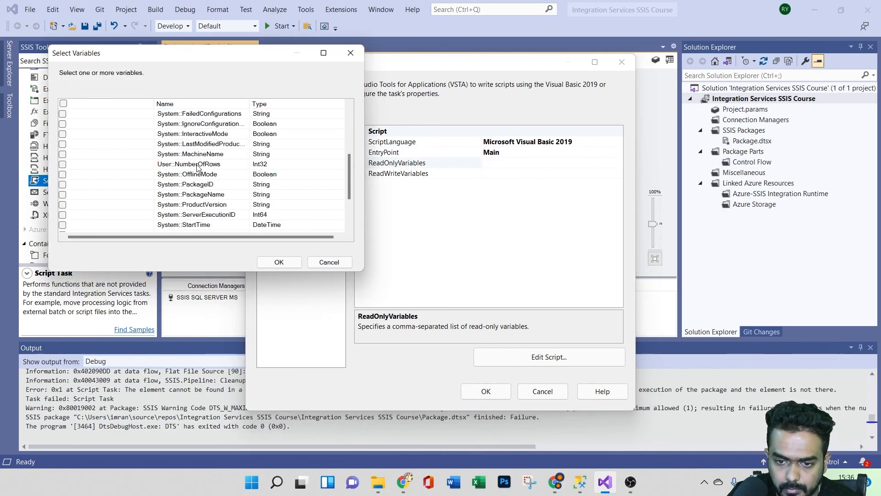
{"action": "left_click", "coordinate": [197, 165]}
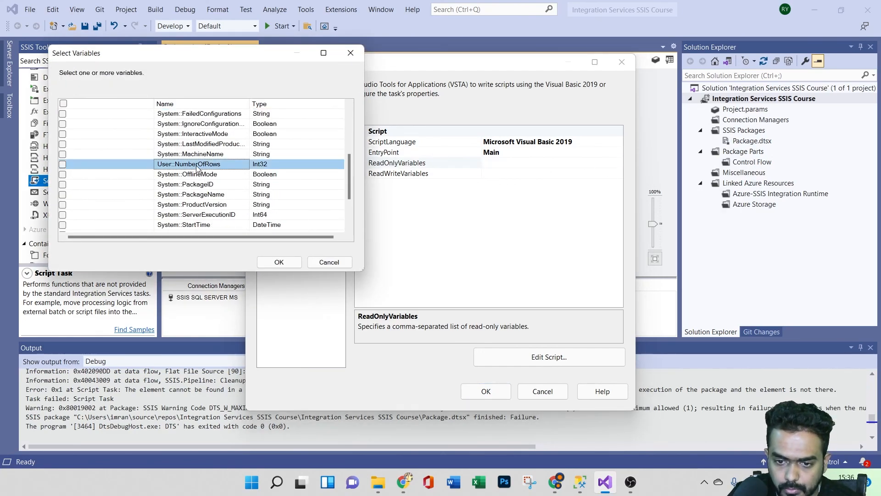
{"action": "left_click", "coordinate": [62, 164]}
{"action": "left_click", "coordinate": [278, 262]}
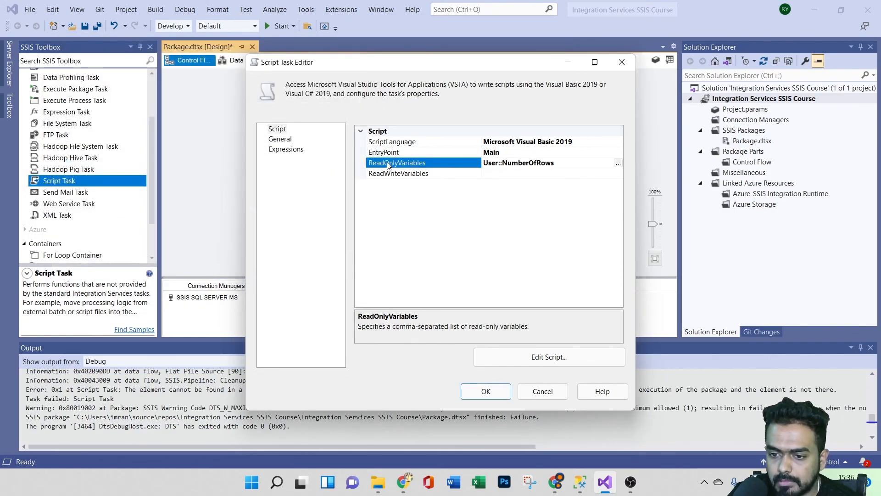
Step: Insert MsgBox(Dts.Variables("NumberOfRows").Value.ToString) above the TaskResult line in the script's Main, aligned with that line
{"action": "left_click", "coordinate": [507, 358]}
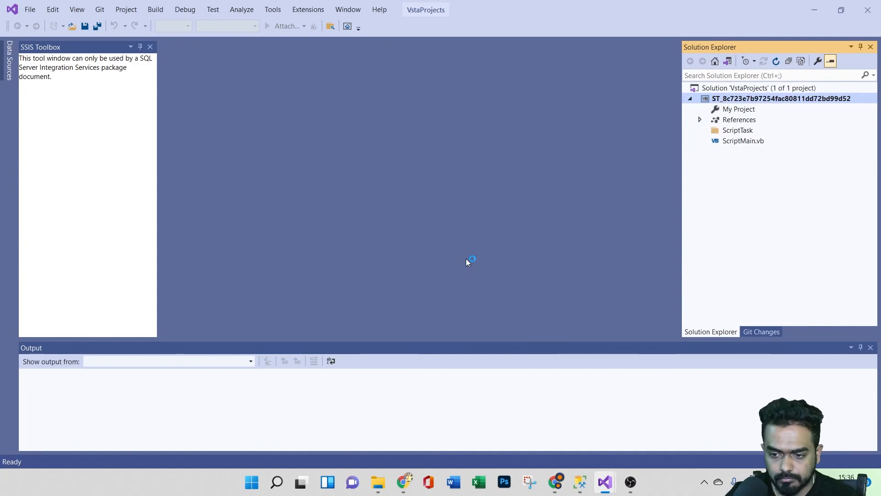
{"action": "scroll", "coordinate": [440, 265], "scroll_direction": "down", "scroll_amount": 2}
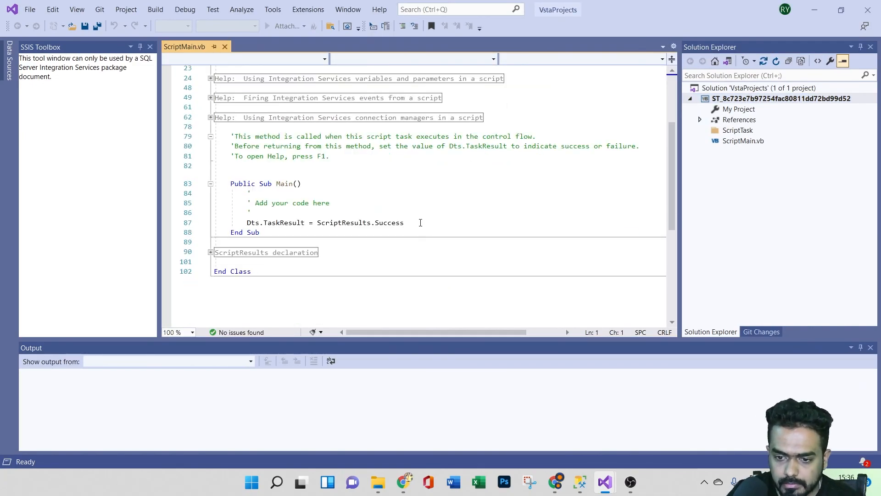
{"action": "left_click", "coordinate": [399, 212]}
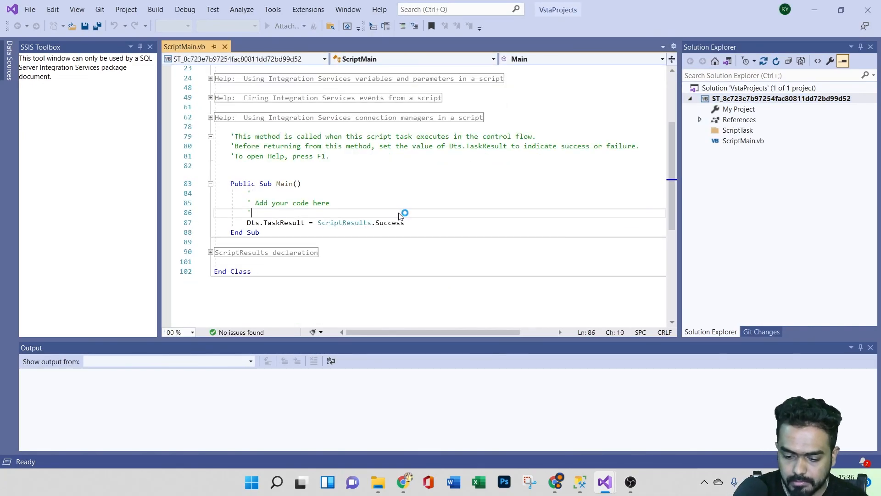
{"action": "key", "text": "Return"}
{"action": "type", "text": "MsgBox(Dts.Variables(\"NumberOfRows\").Value.ToString)"}
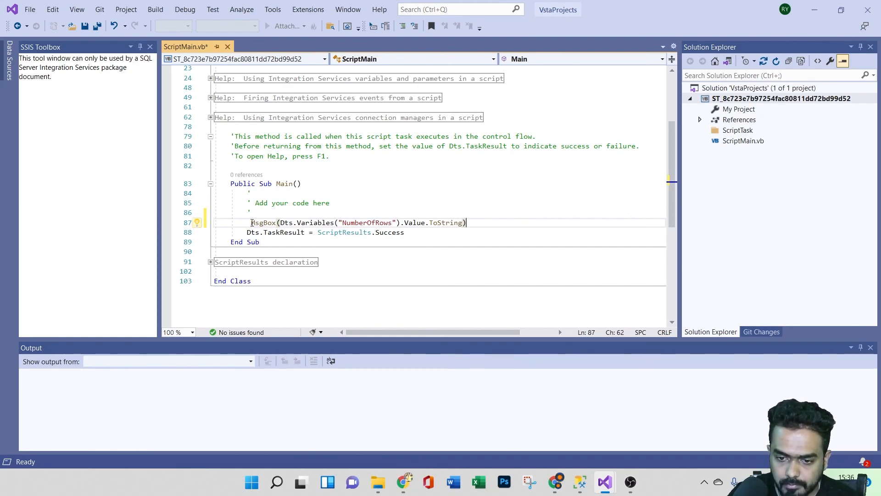
{"action": "left_click", "coordinate": [252, 223]}
{"action": "key", "text": "BackSpace"}
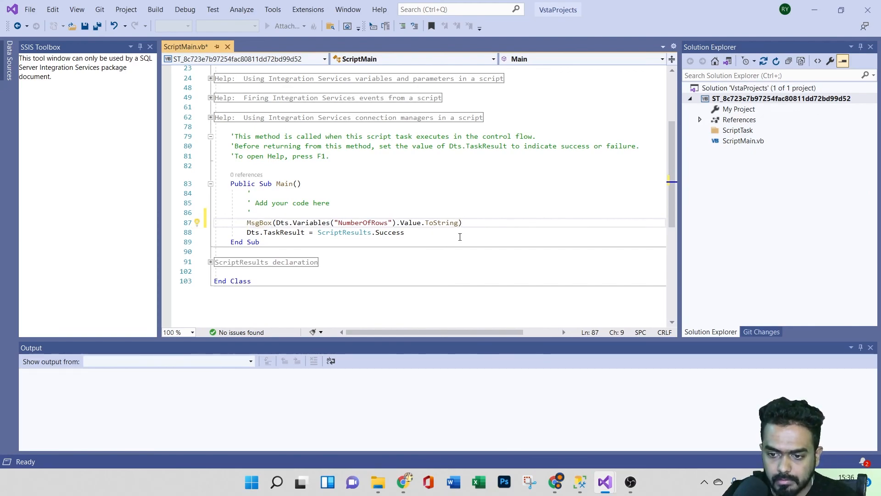
{"action": "left_click", "coordinate": [501, 222]}
Step: Save the new task's ScriptMain.vb, exit its script project, and accept the Script Task's settings
{"action": "key", "text": "ctrl+s"}
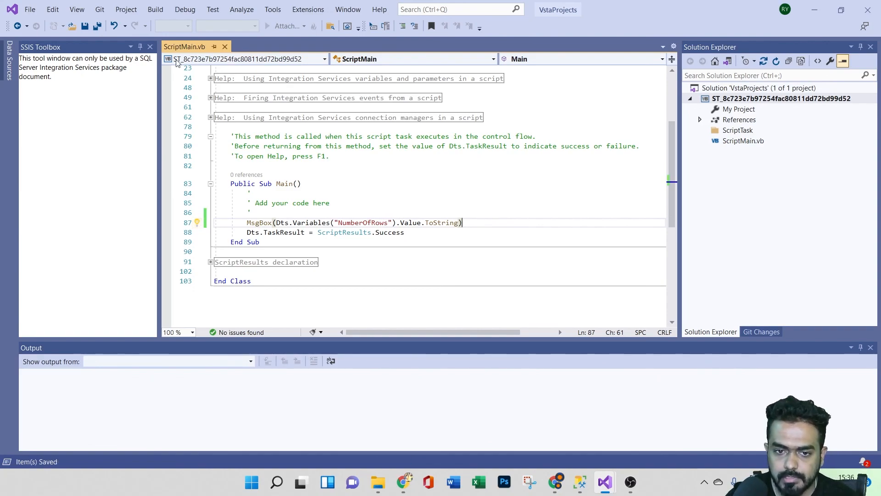
{"action": "left_click", "coordinate": [30, 9]}
{"action": "left_click", "coordinate": [49, 212]}
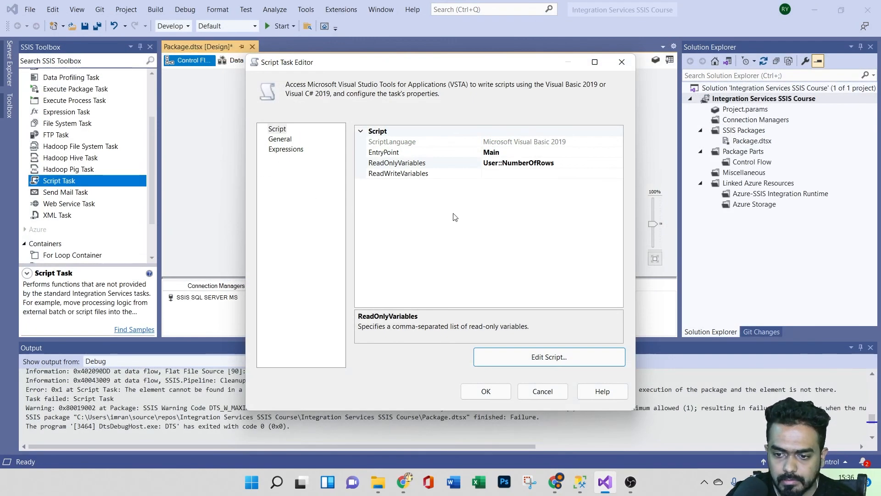
{"action": "left_click", "coordinate": [486, 391]}
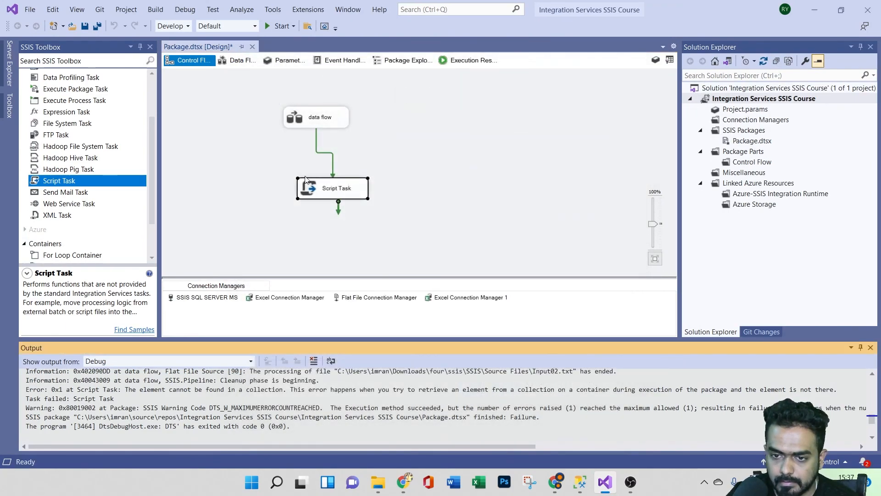